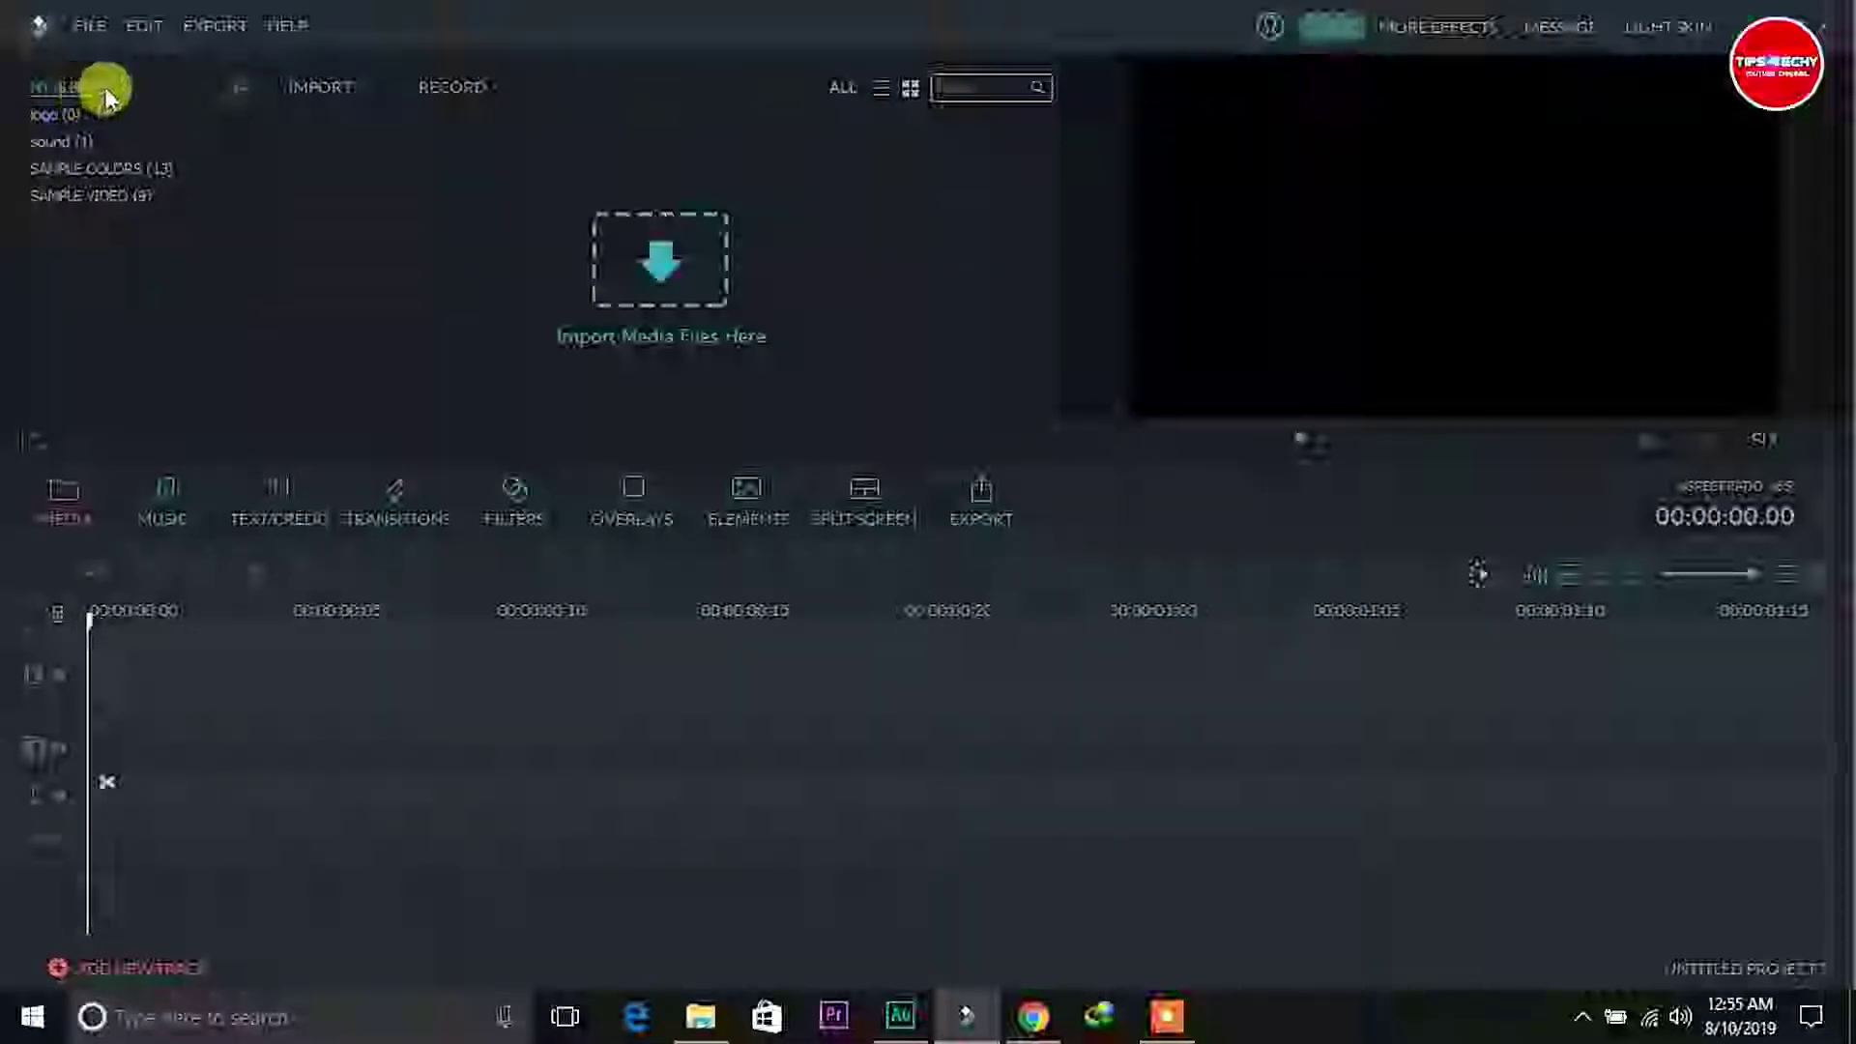
Import the xiaomi shark video from the tips techy folder into MY ALBUM.
left_click(676, 263)
left_click_drag(903, 174, 903, 509)
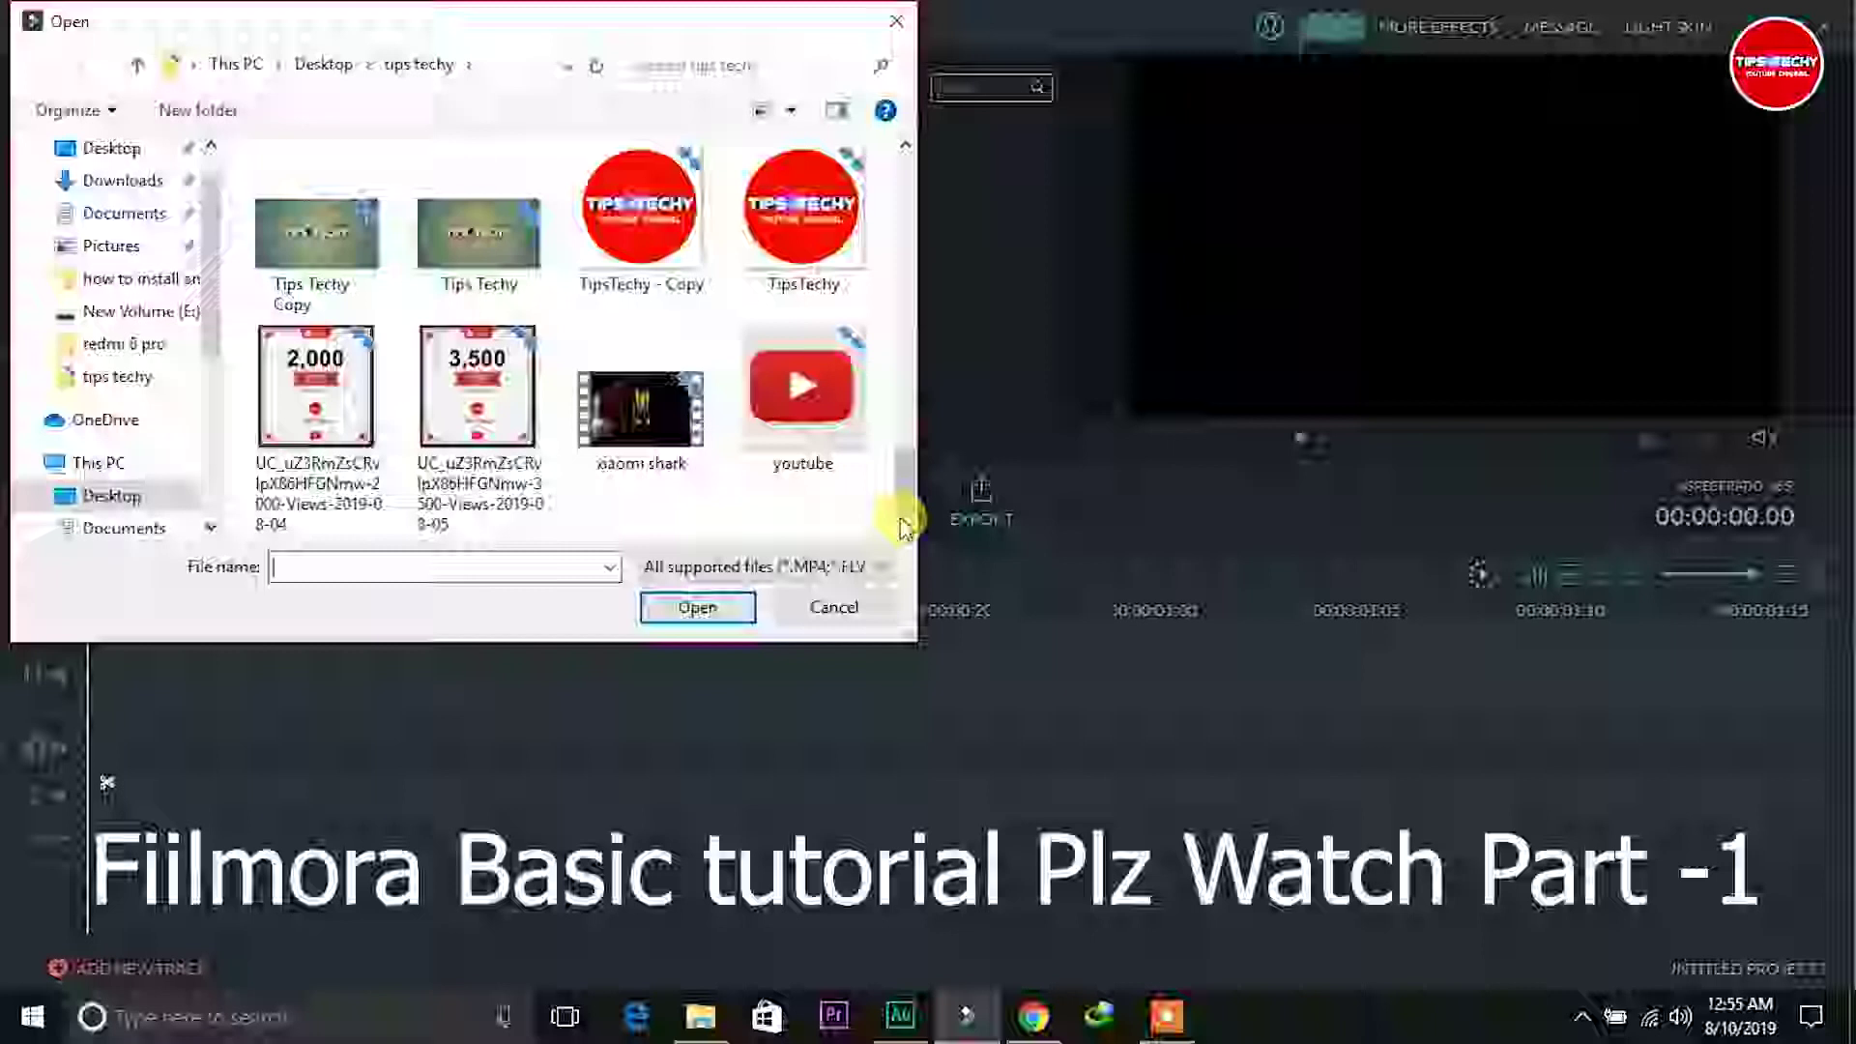
left_click(630, 453)
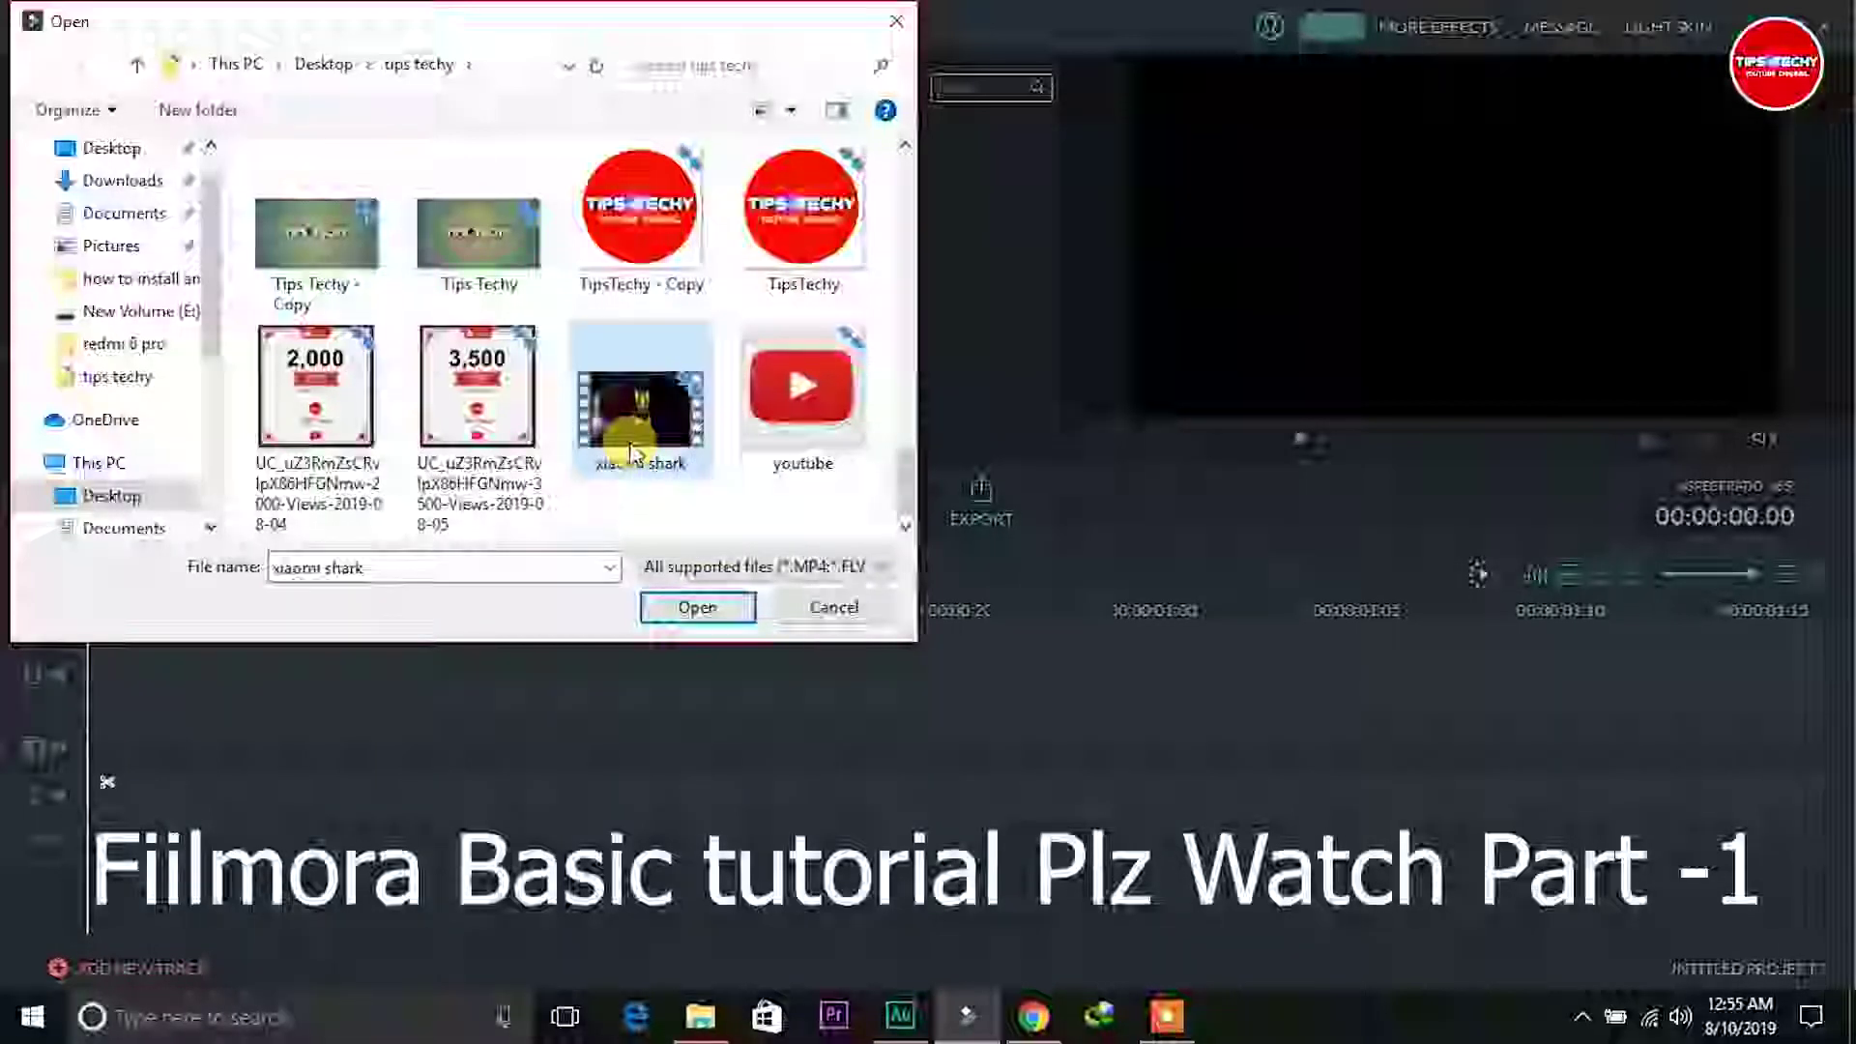
double_click(630, 451)
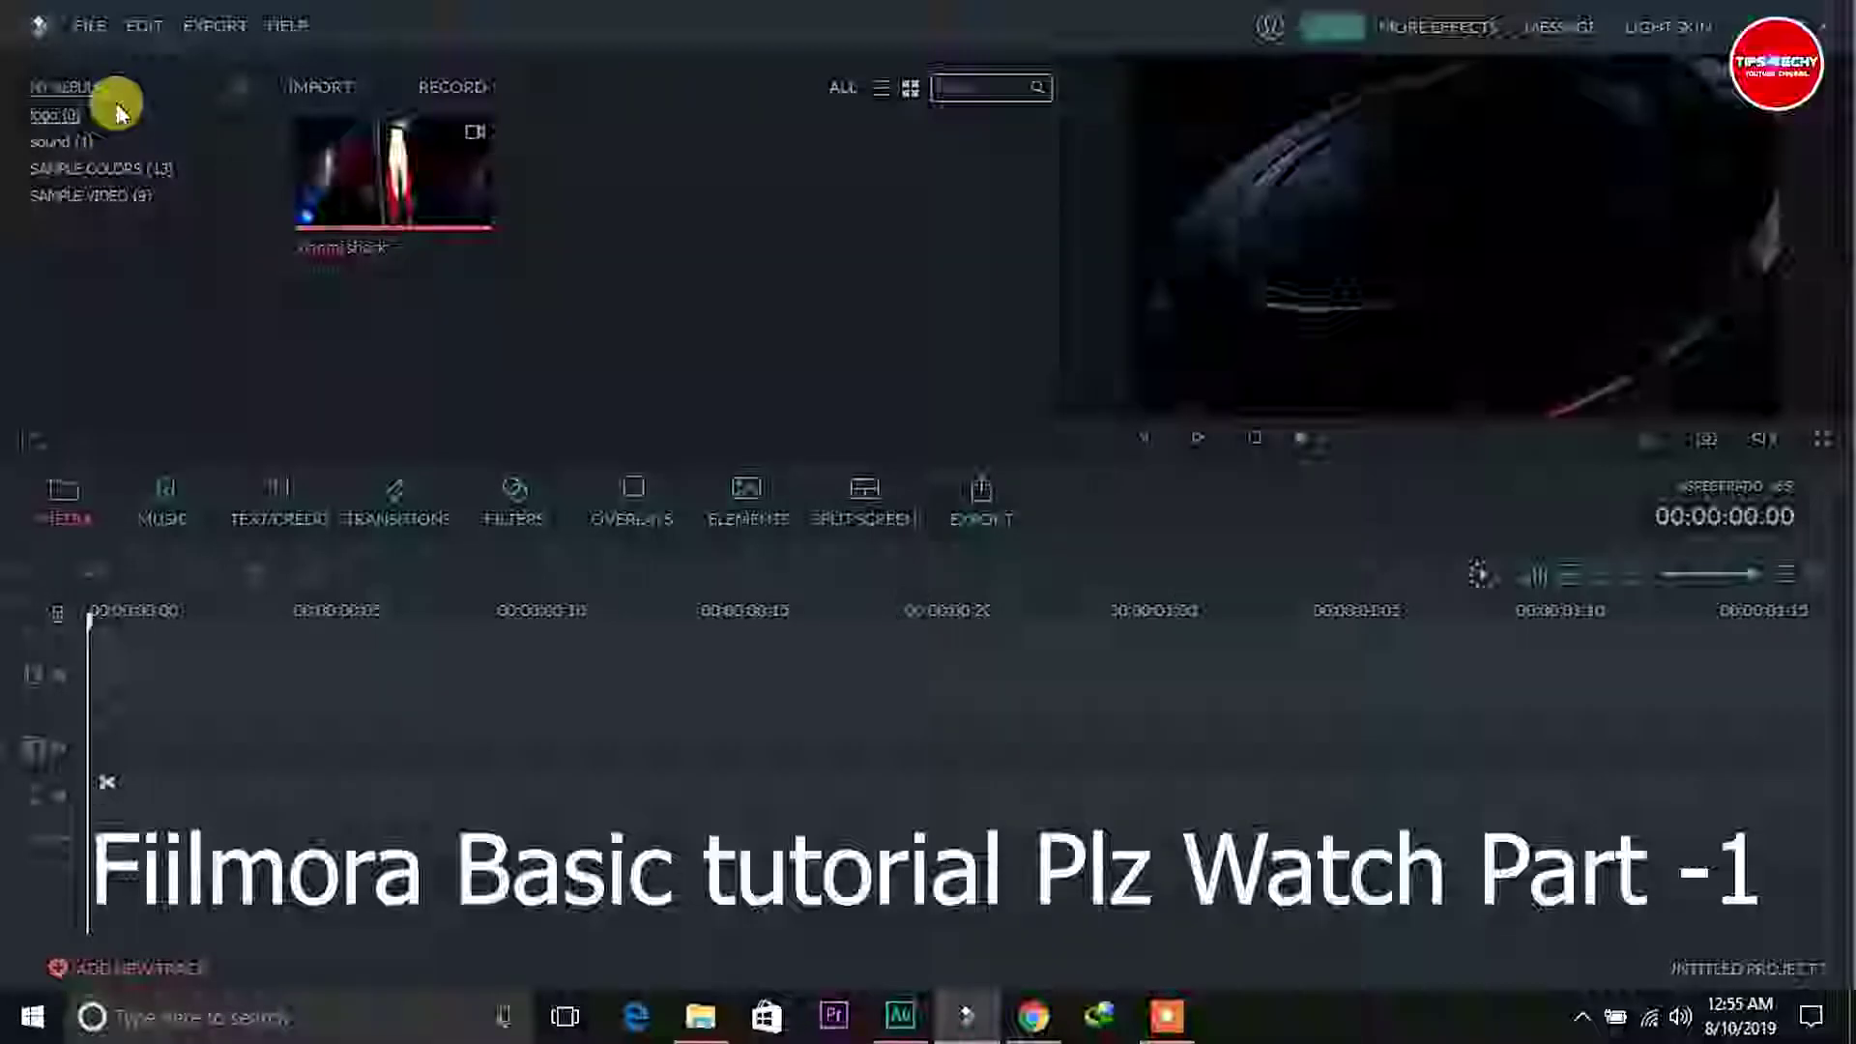
Import a media file from the end of the tips techy folder's listing into the logo folder.
left_click(45, 123)
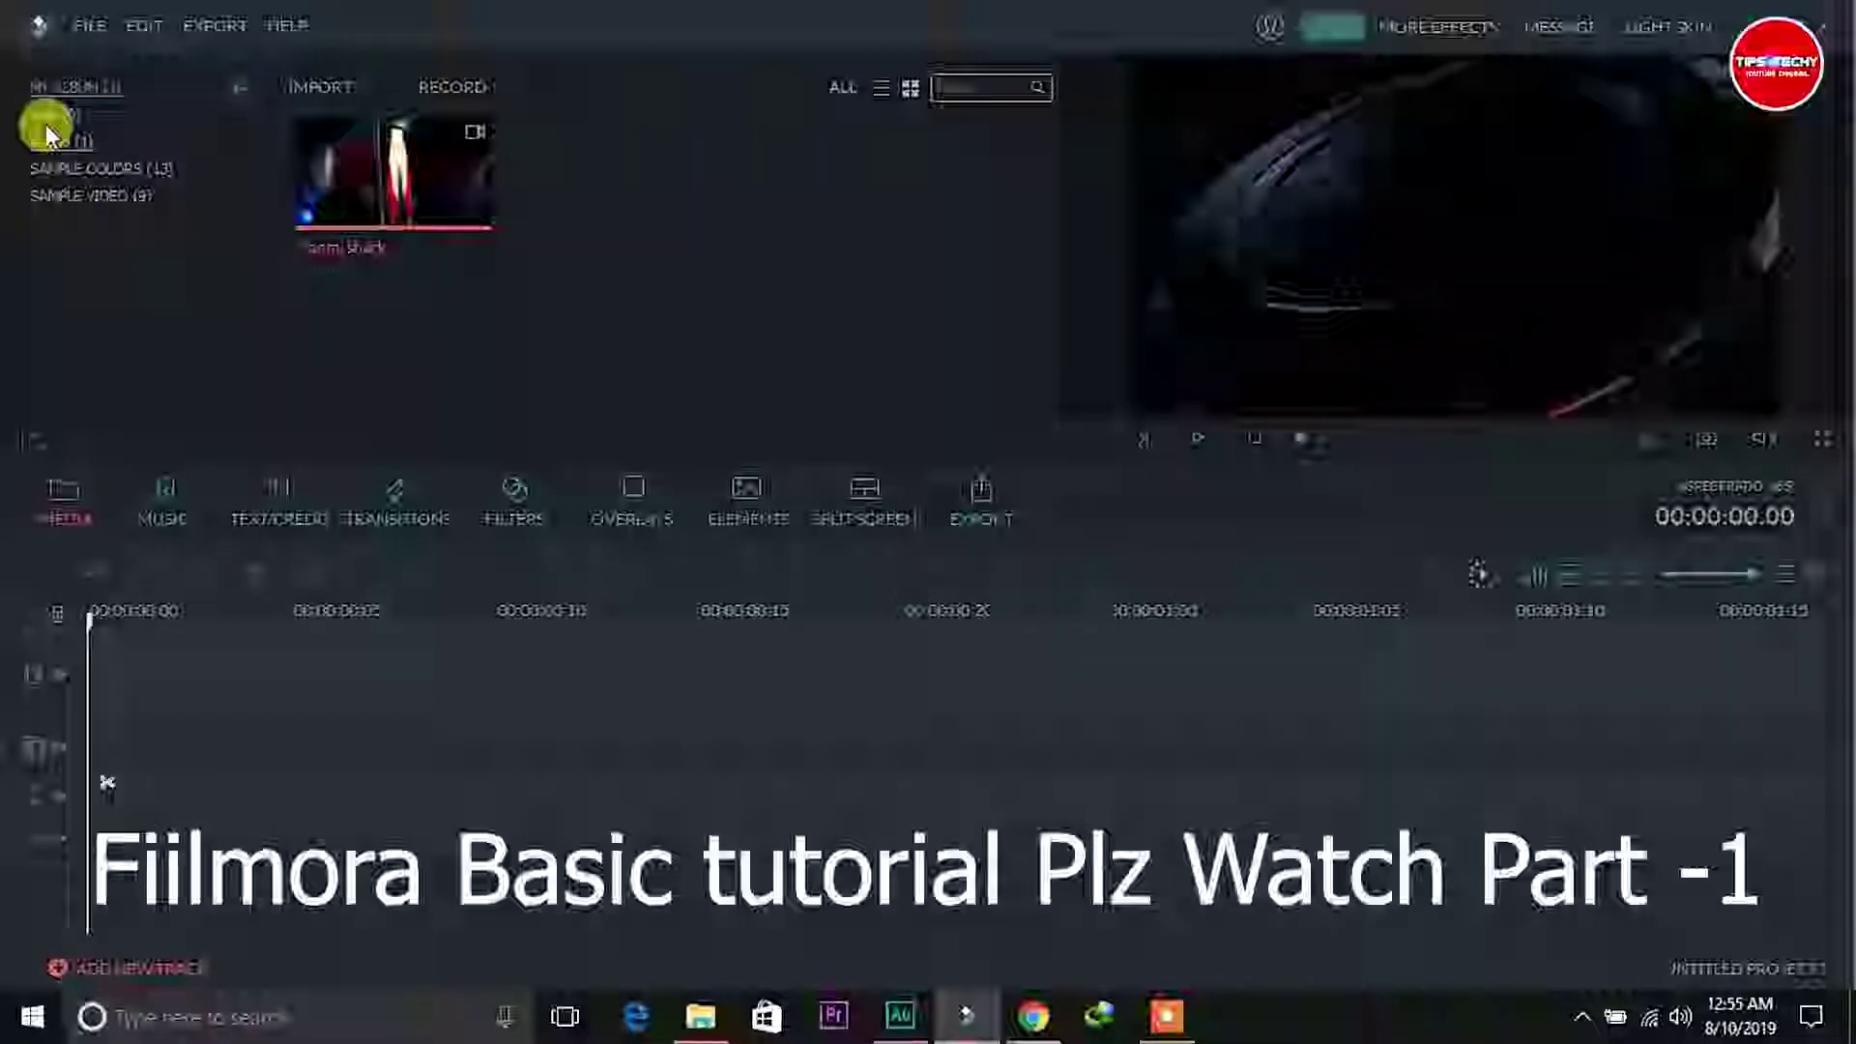
left_click(45, 121)
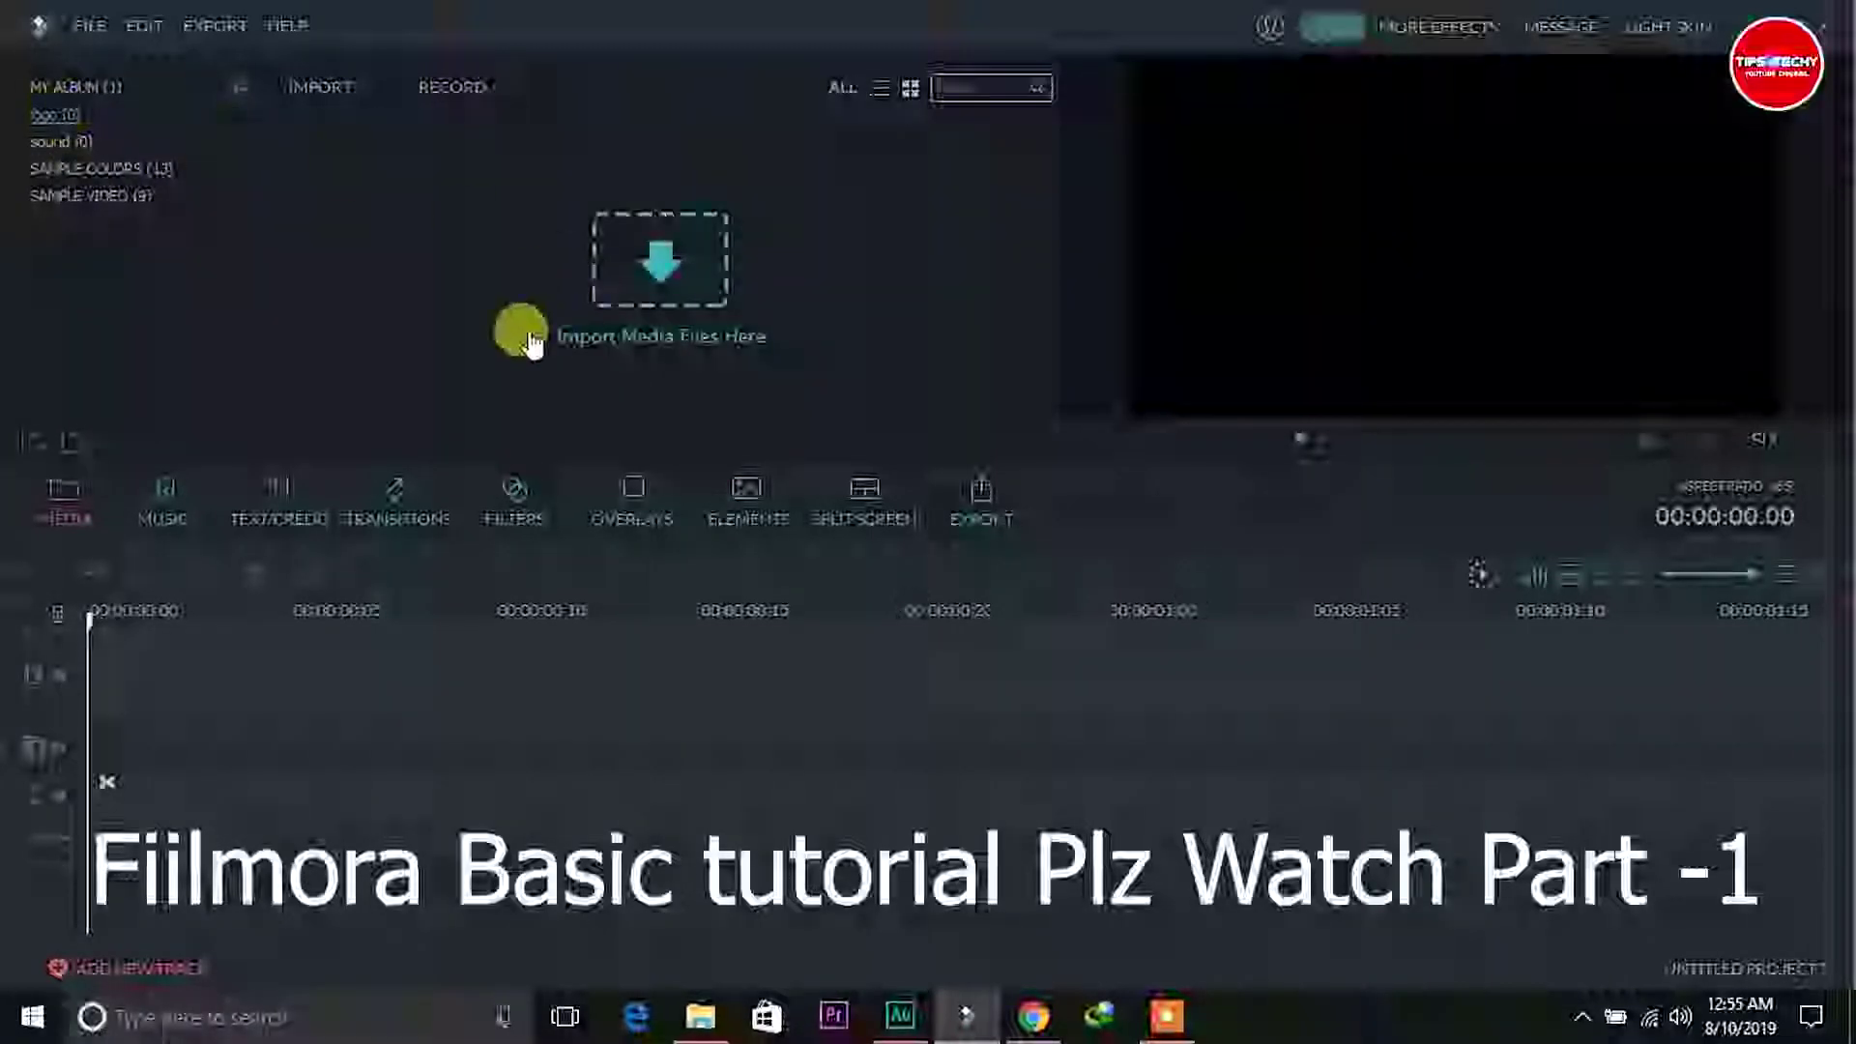
left_click(661, 290)
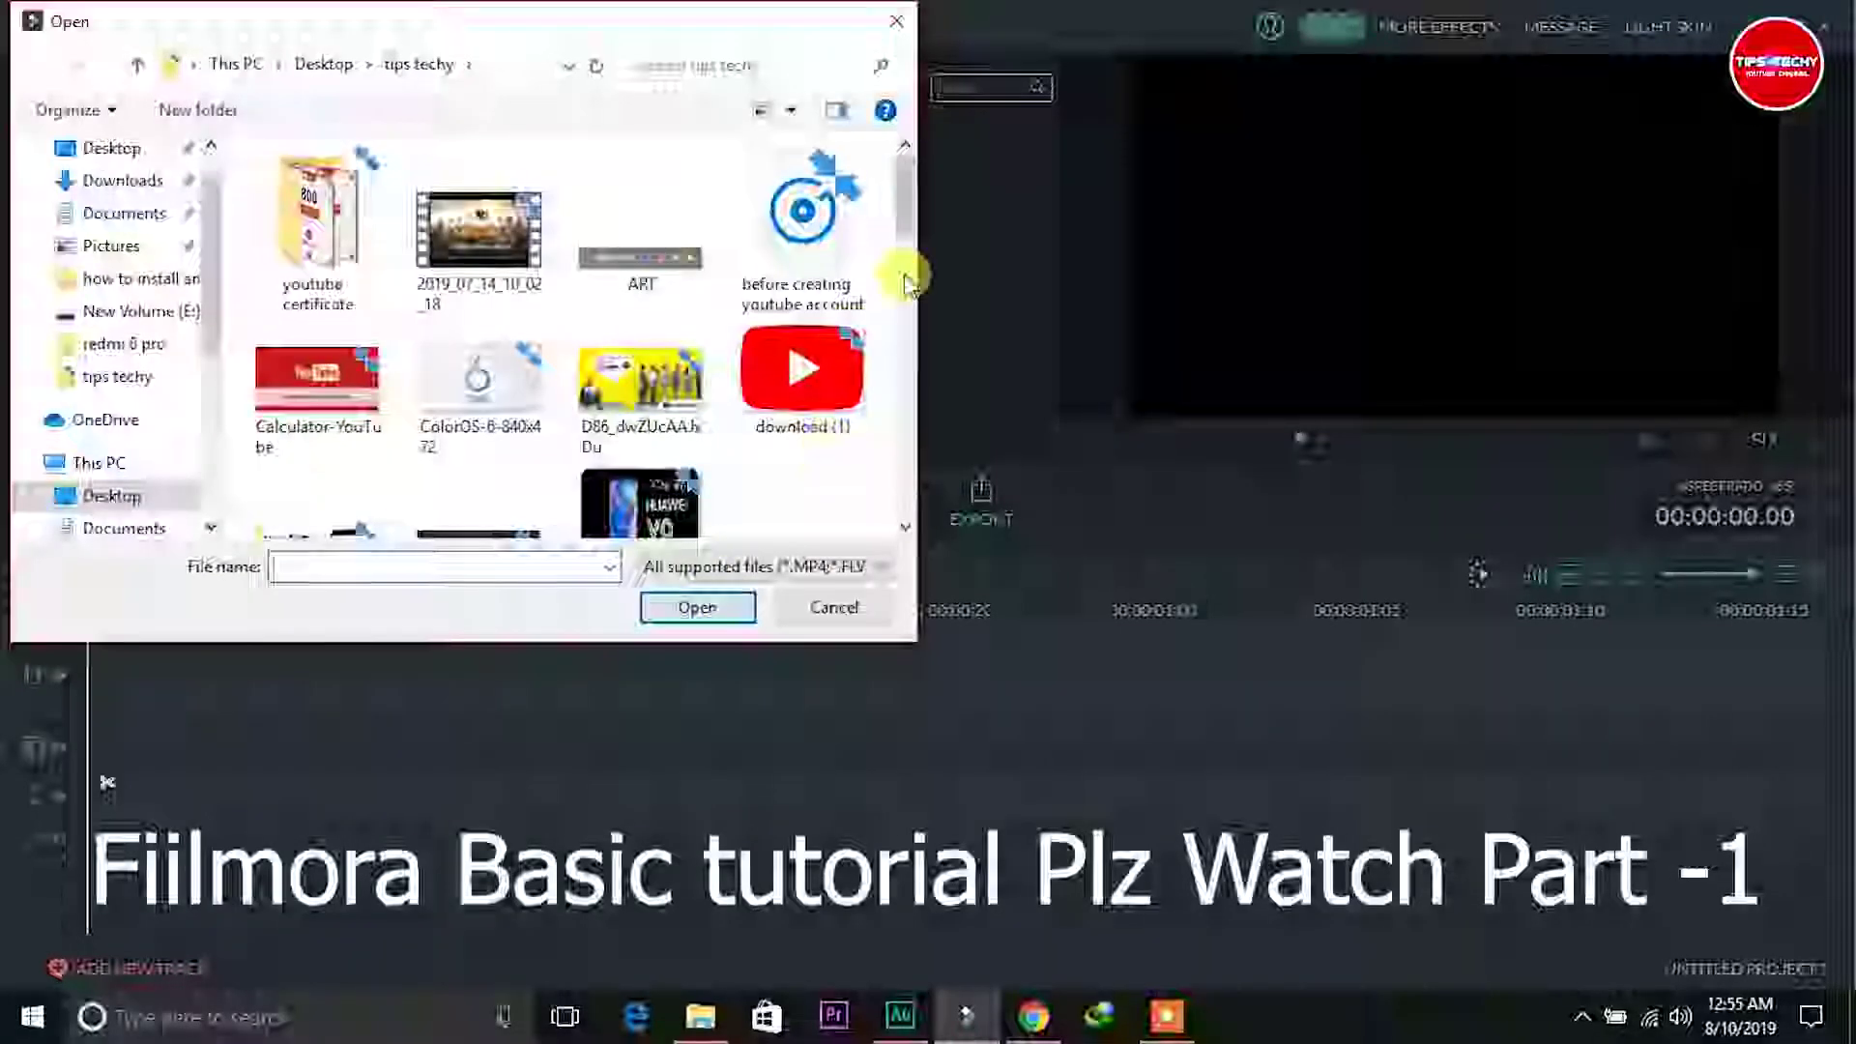
left_click(909, 273)
left_click_drag(911, 270, 907, 496)
double_click(606, 213)
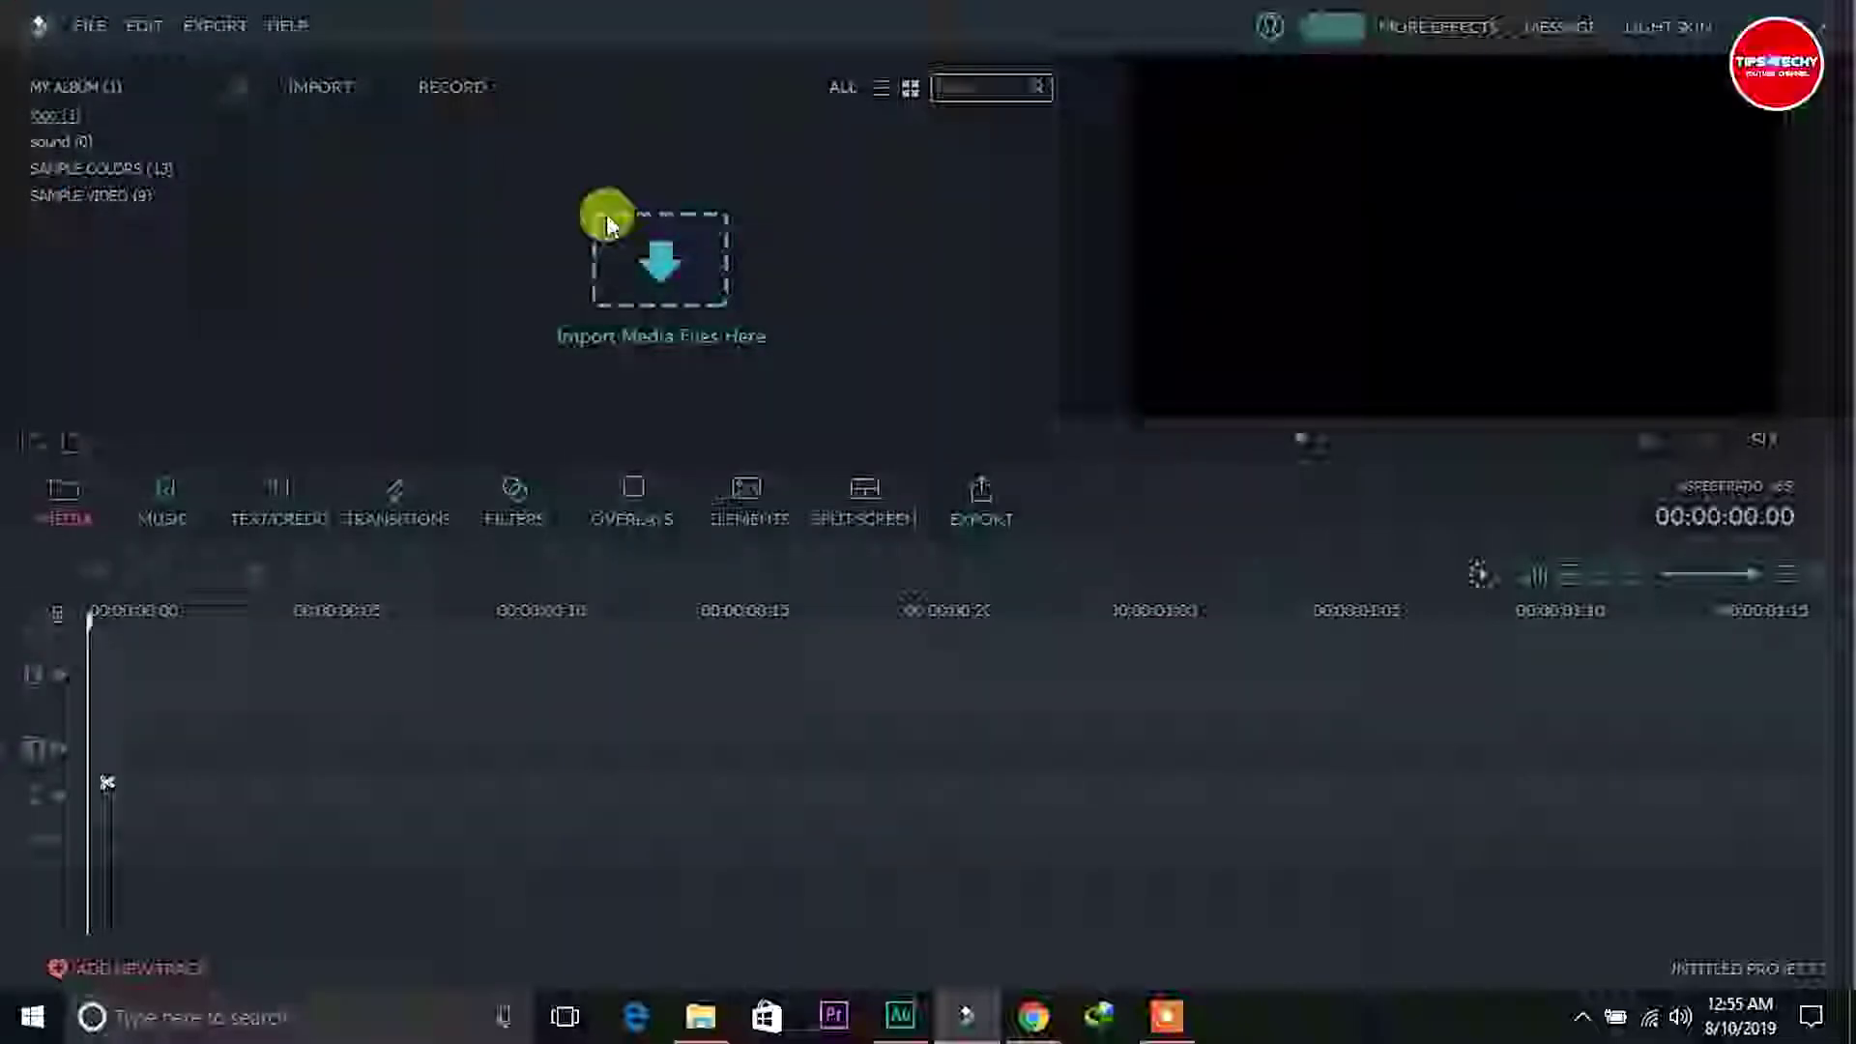
Import the "before creating youtube account" audio file into the sound folder.
left_click(53, 142)
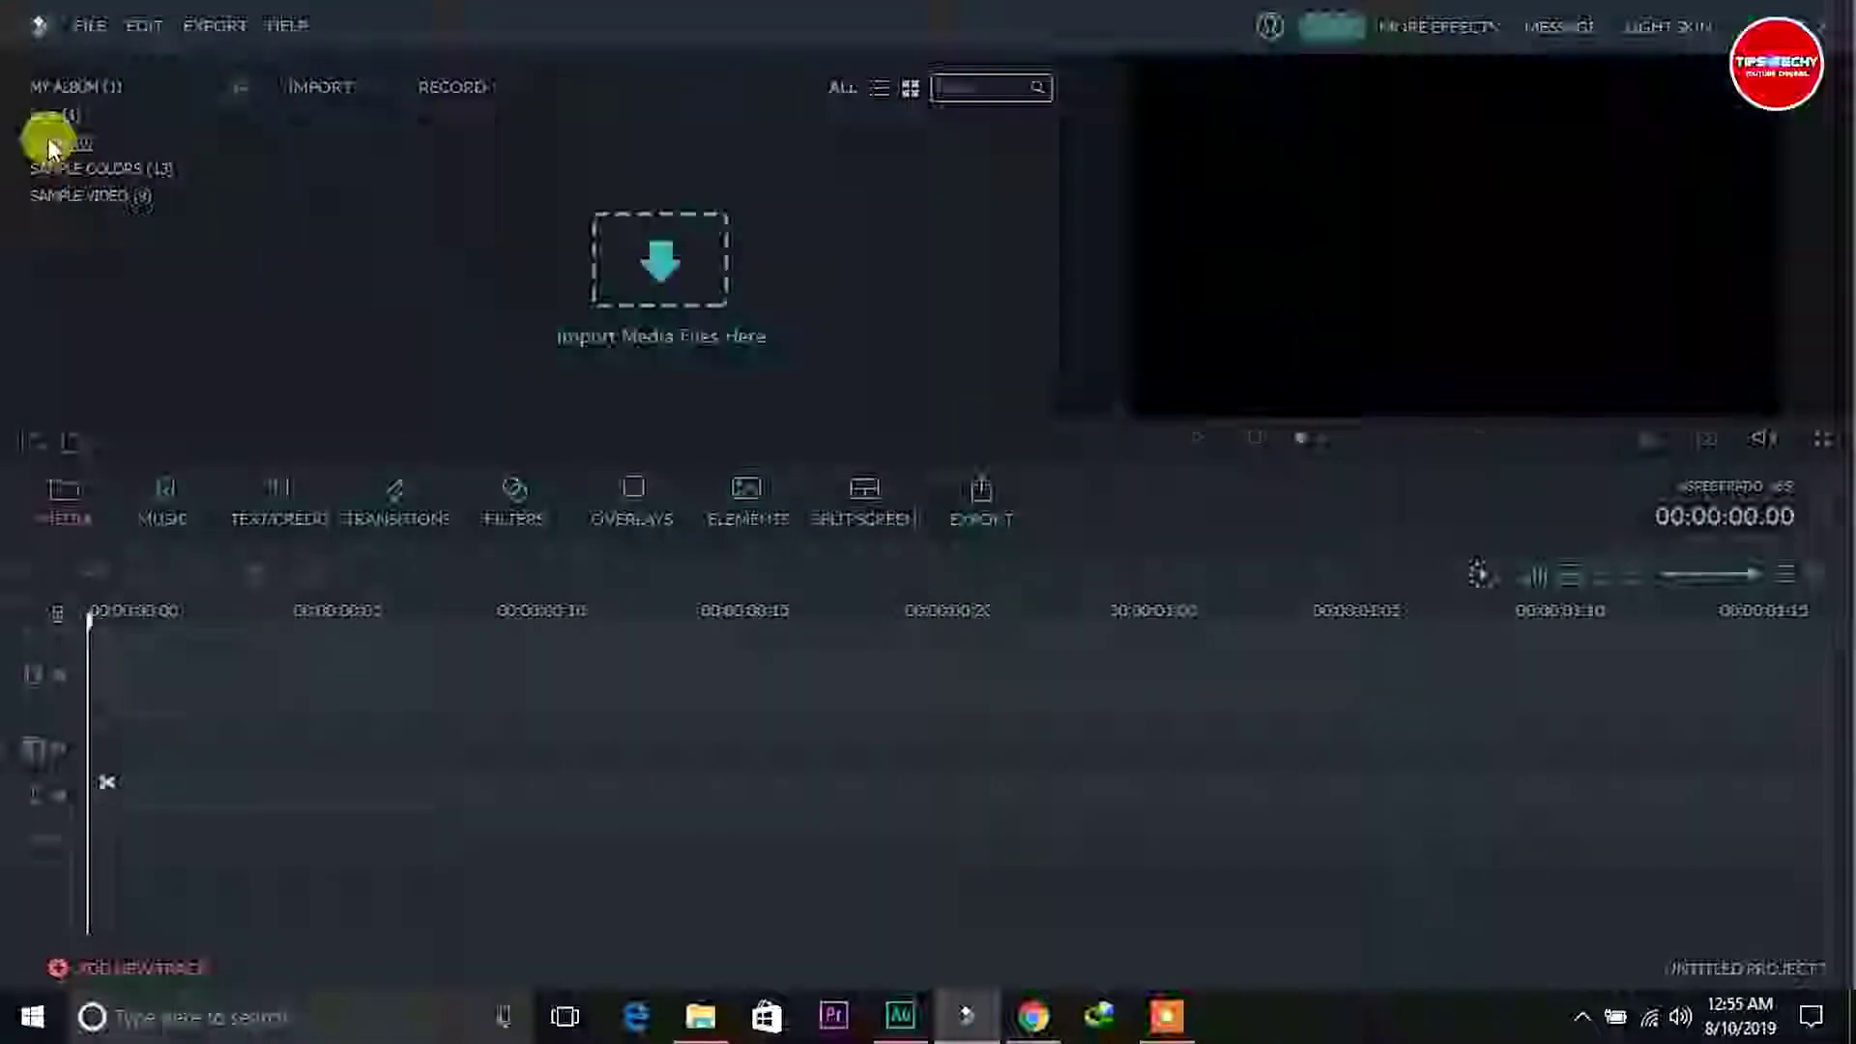
left_click(661, 254)
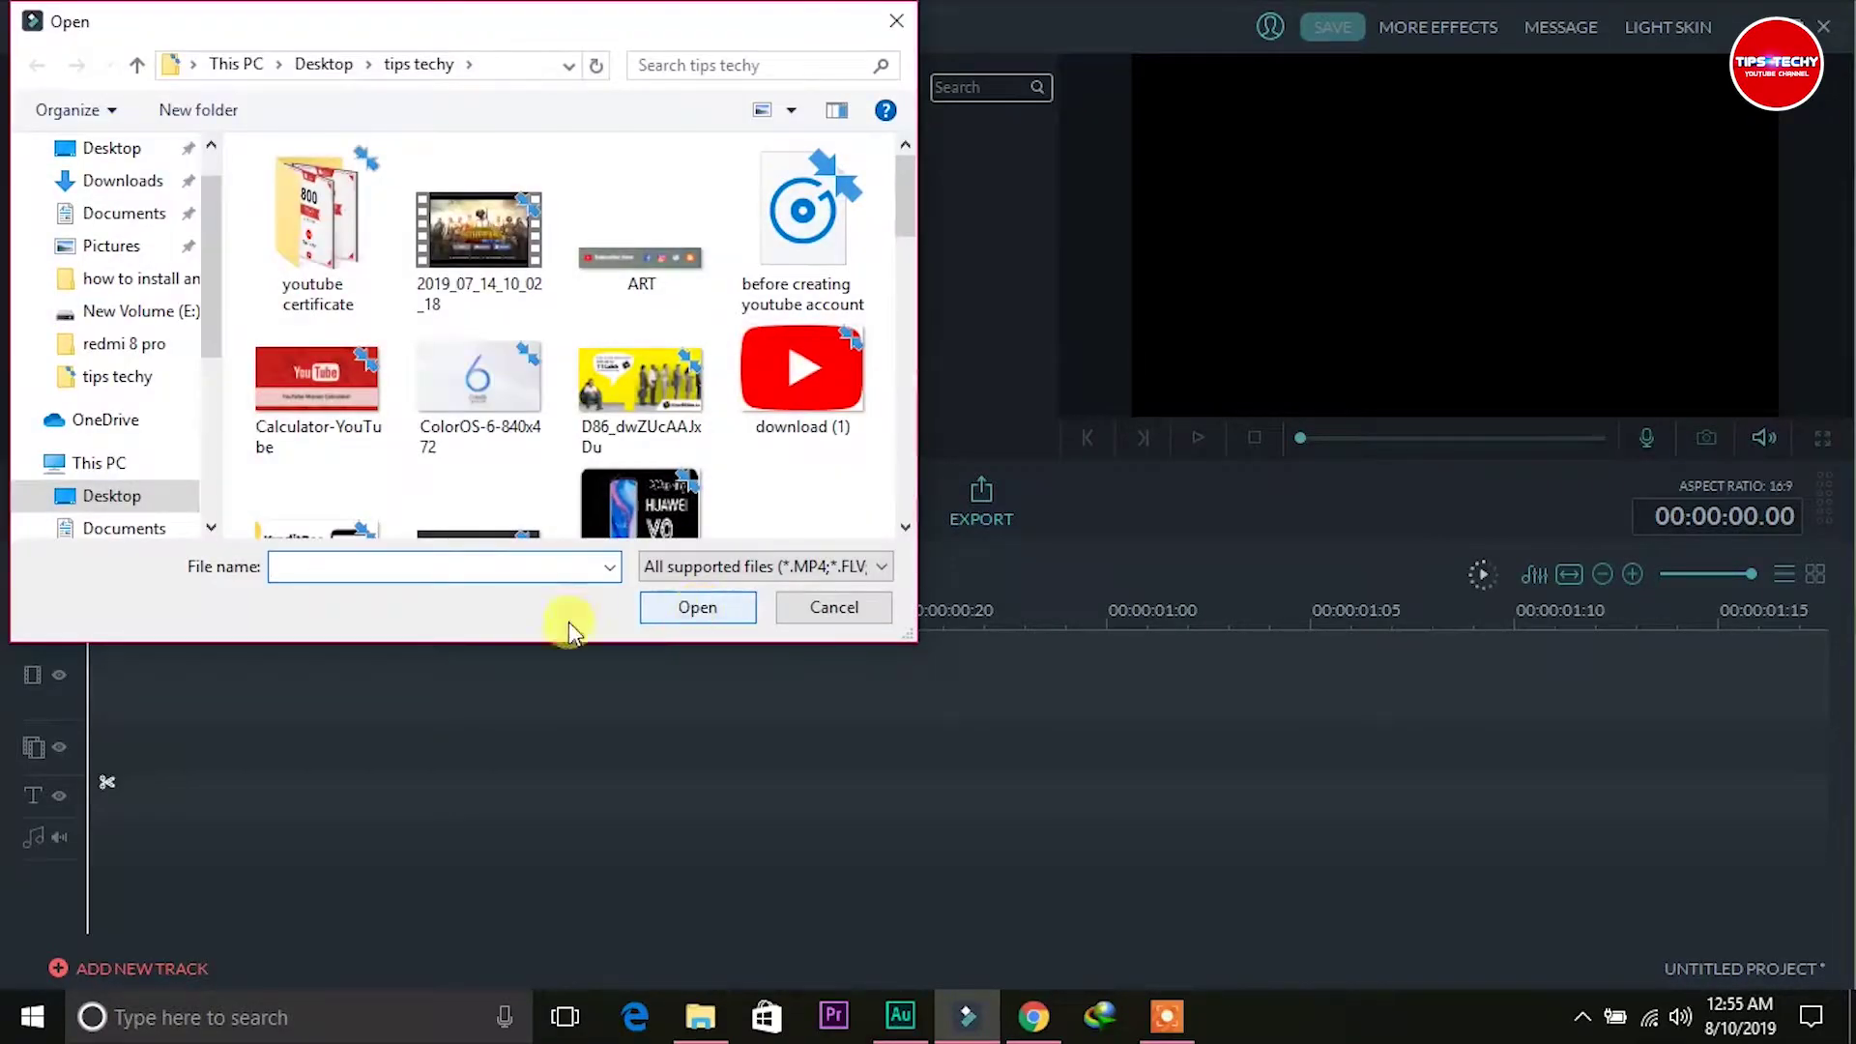
double_click(810, 234)
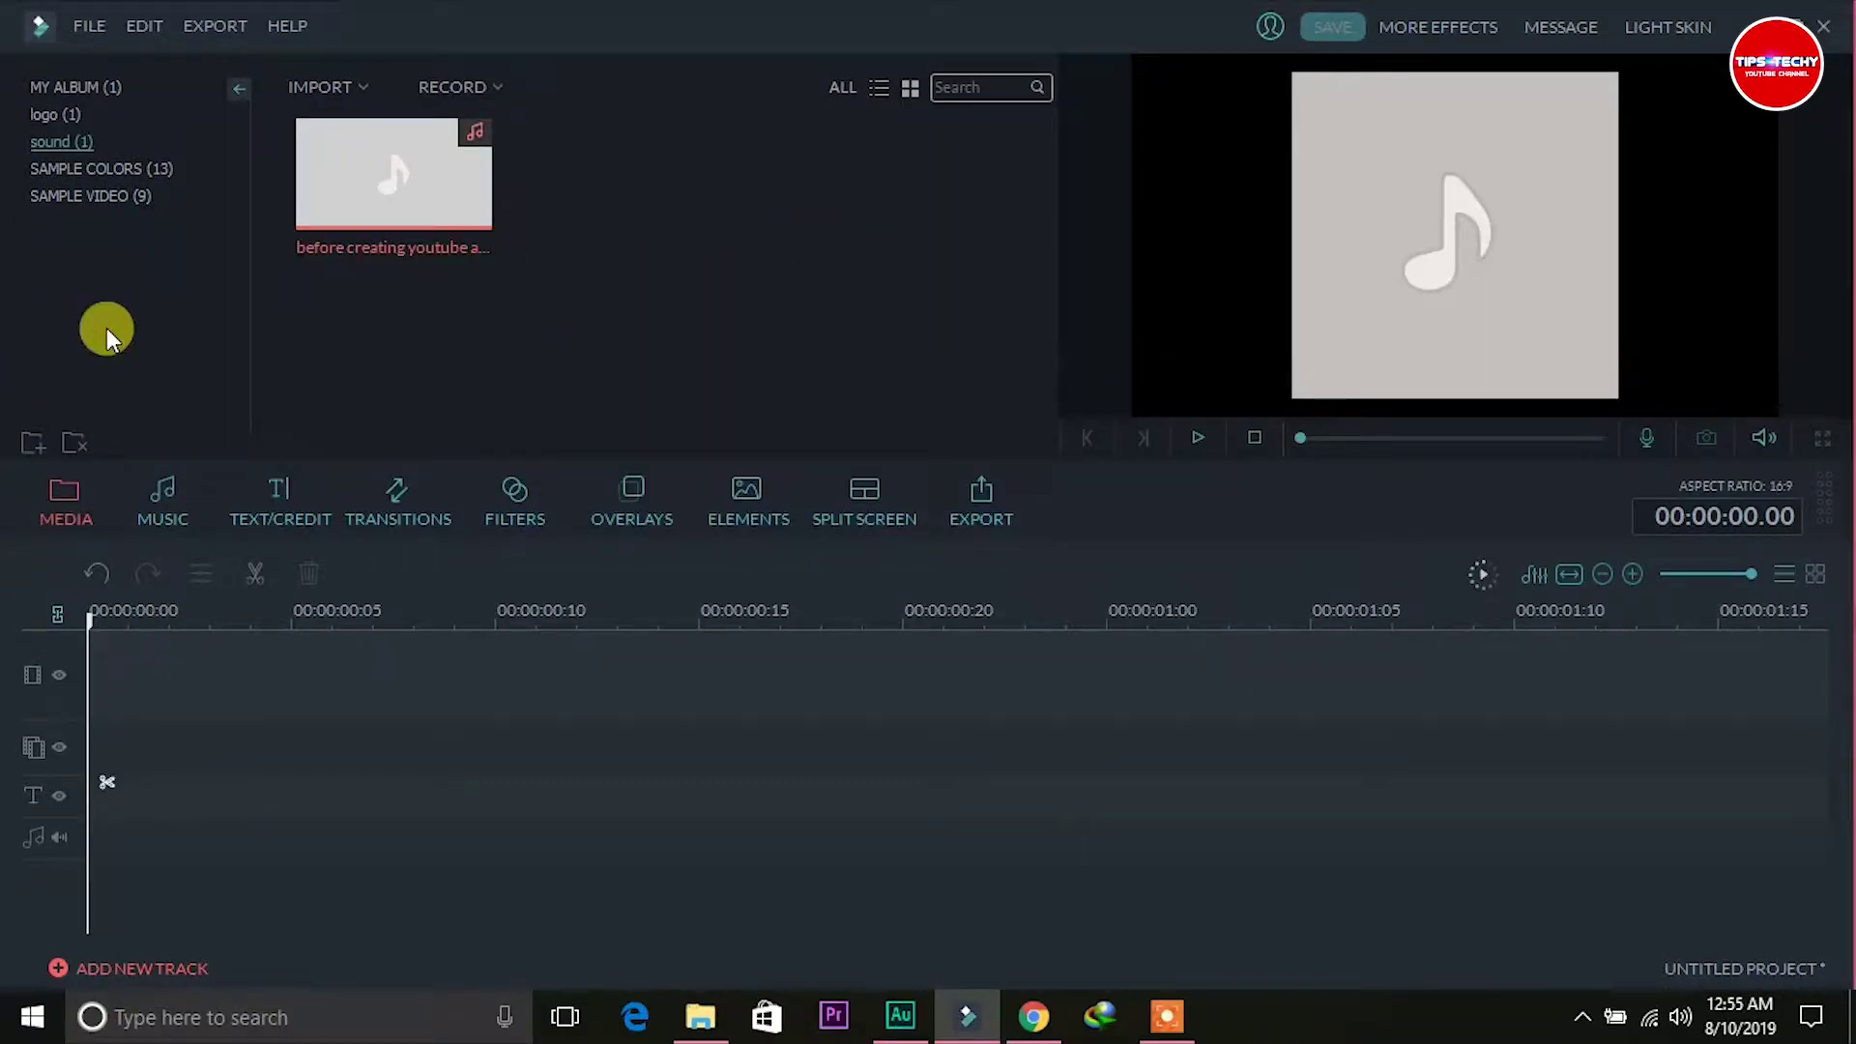
Create a new media folder named image and import the Calculator-YouTube picture into it.
left_click(32, 442)
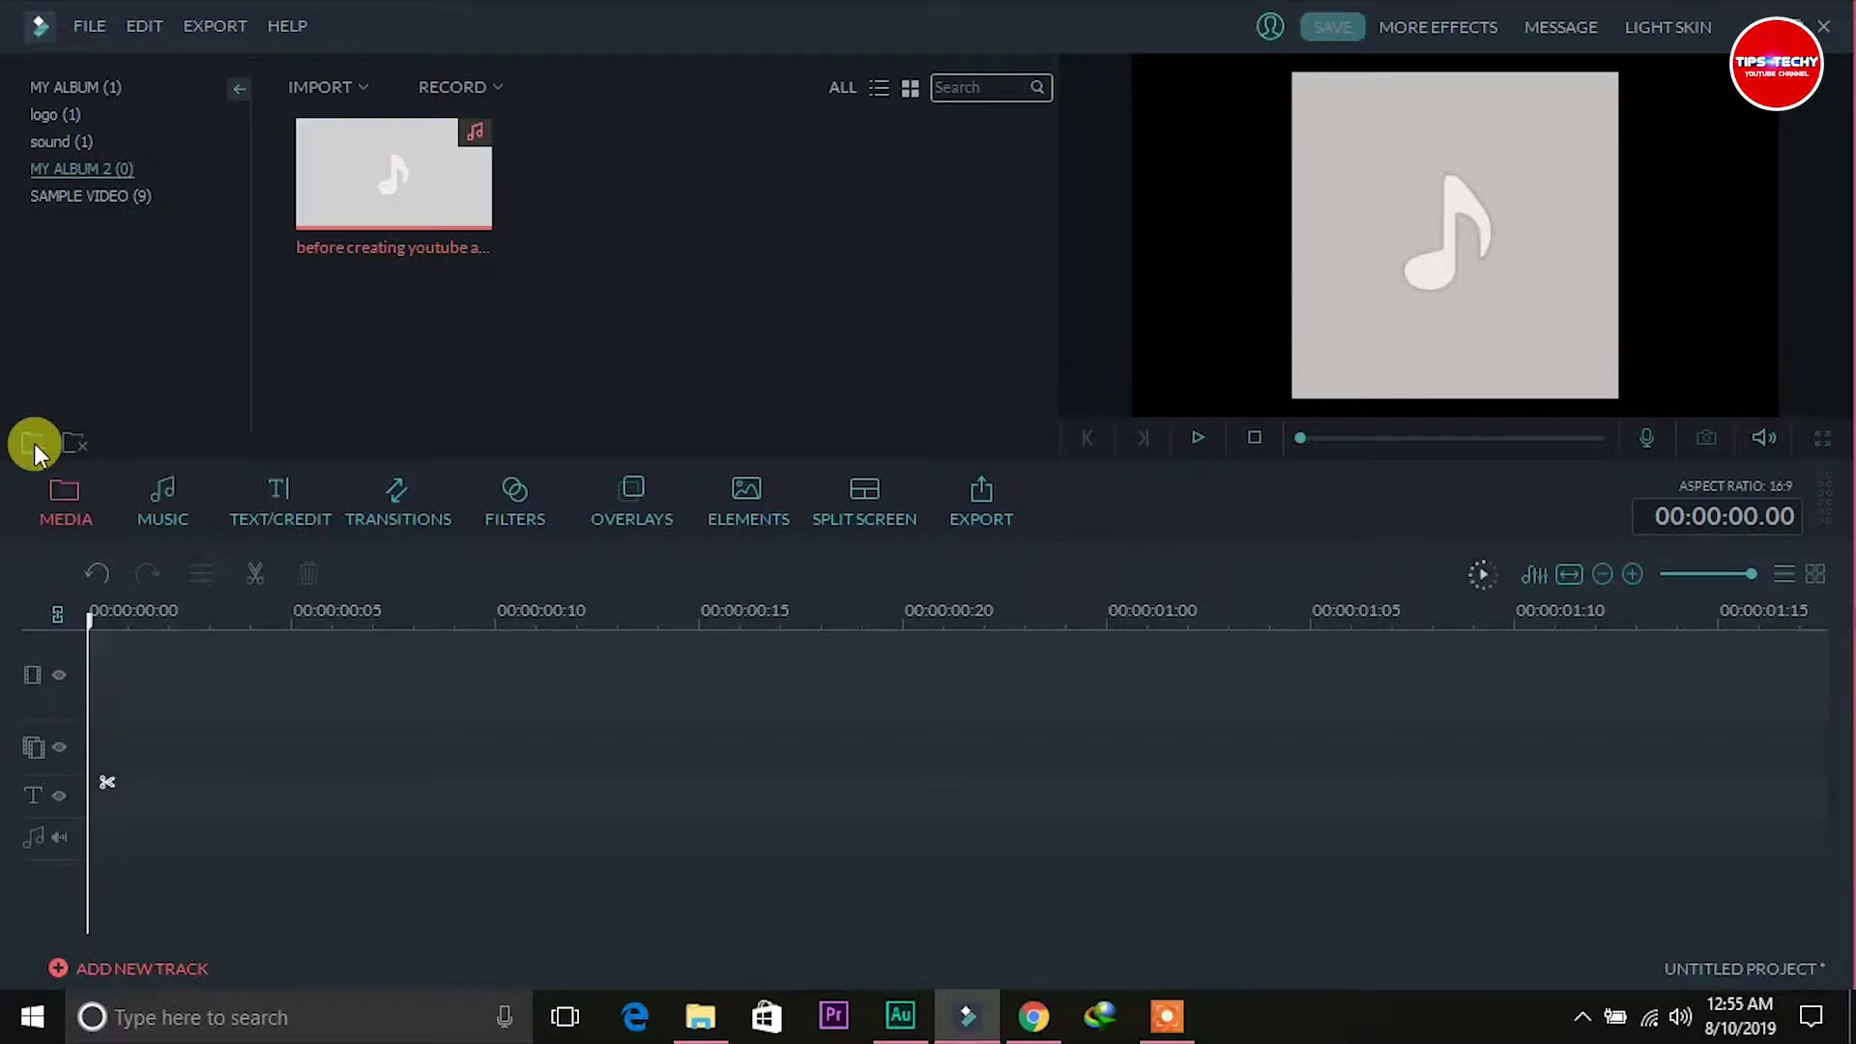
type("image")
key("Return")
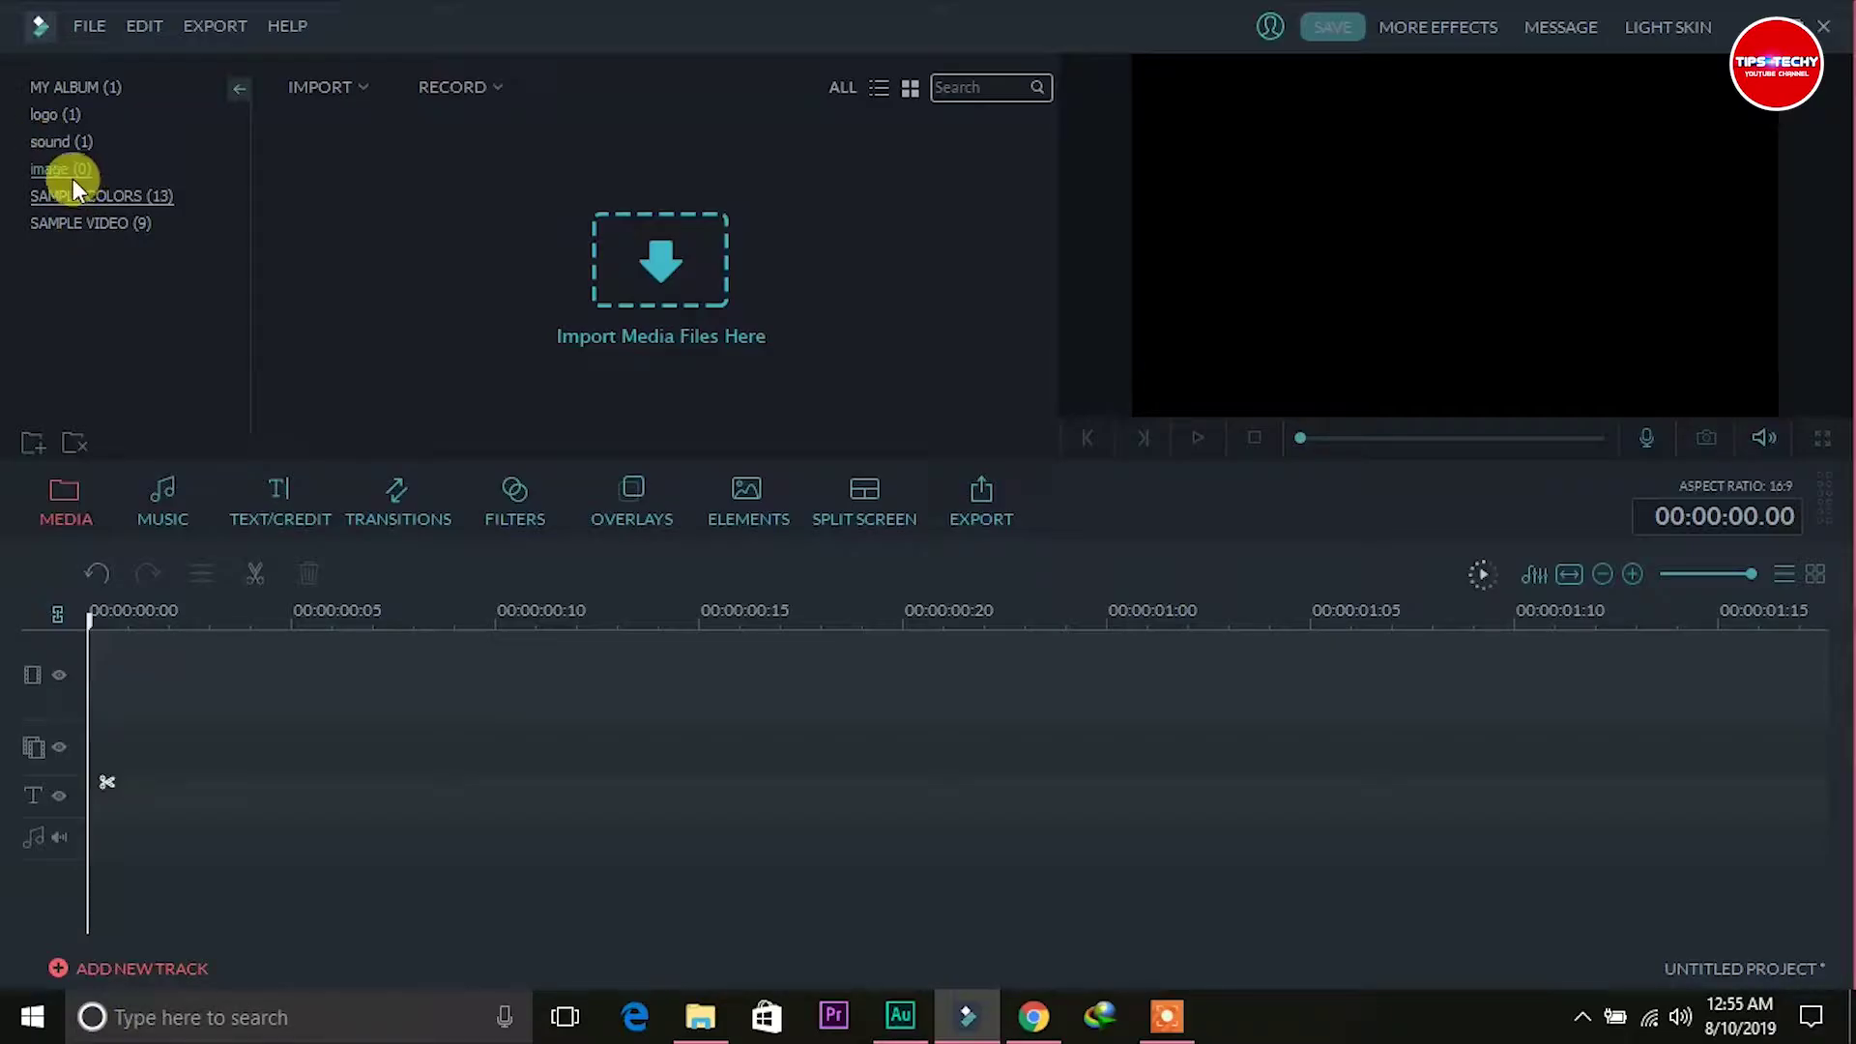
left_click(659, 249)
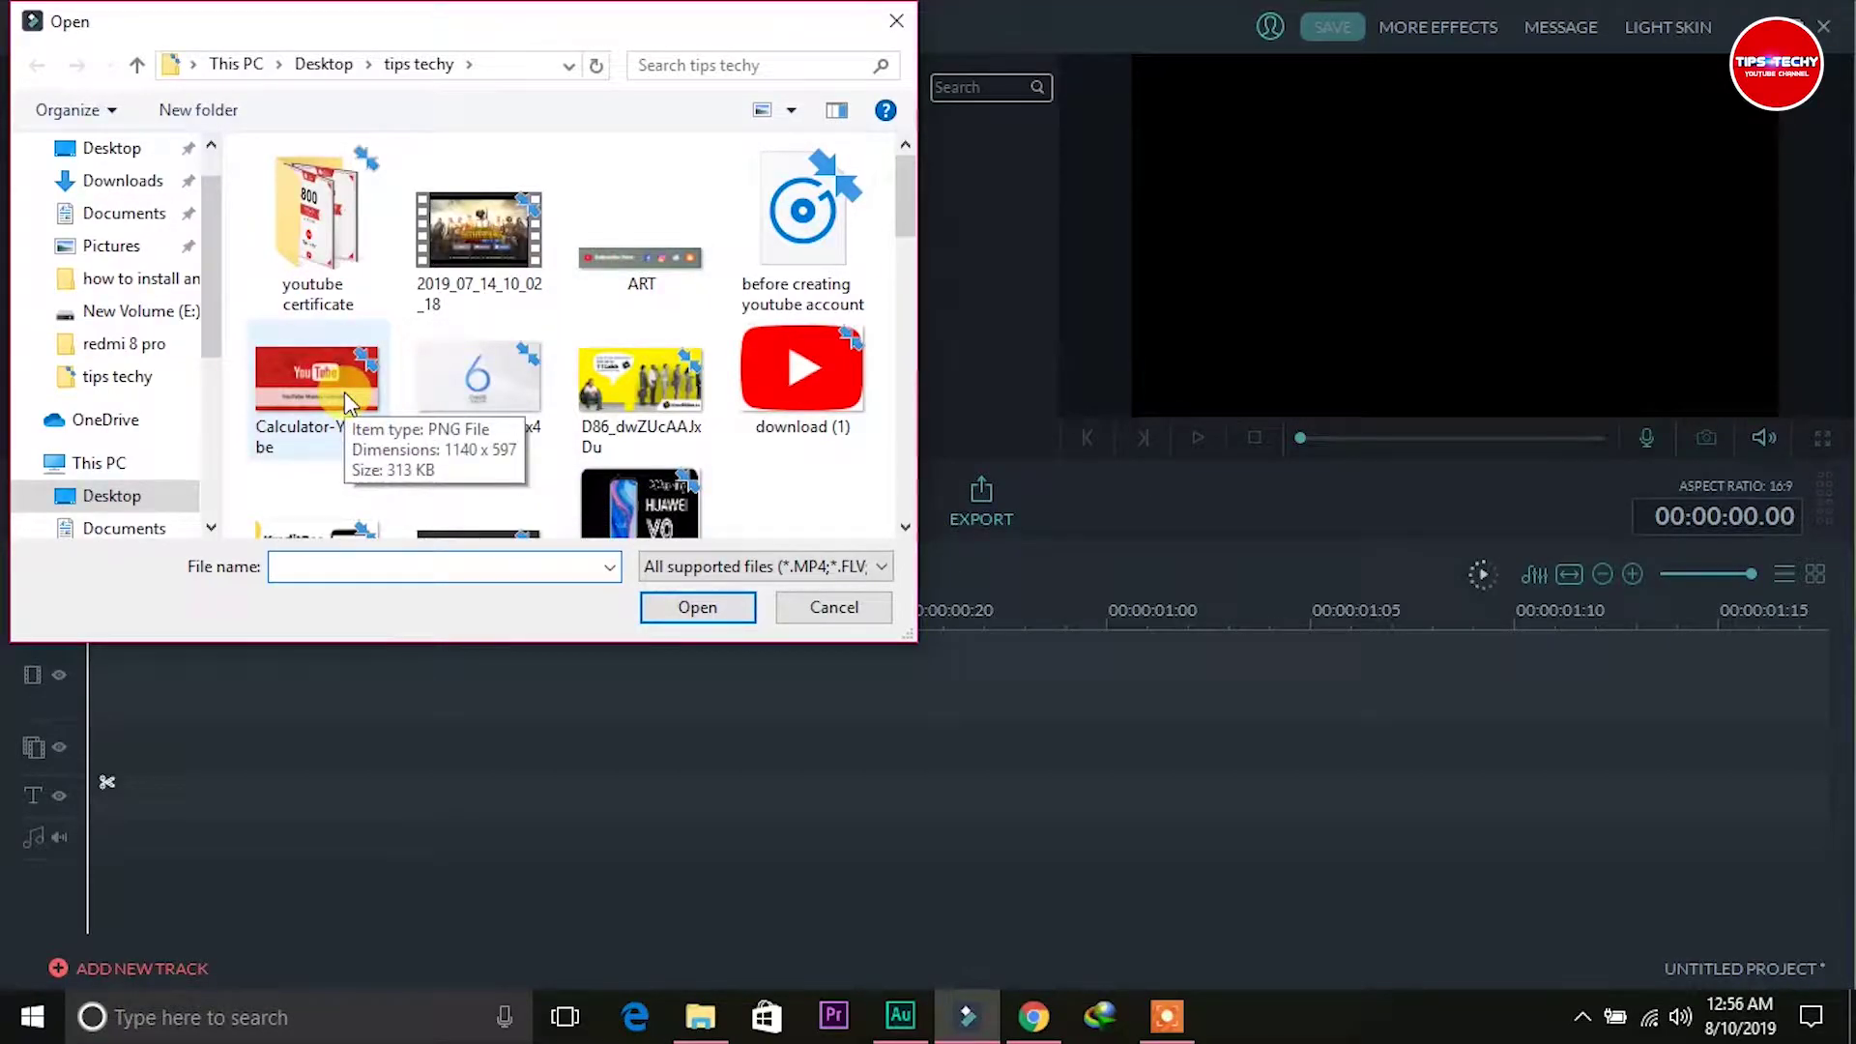
double_click(344, 391)
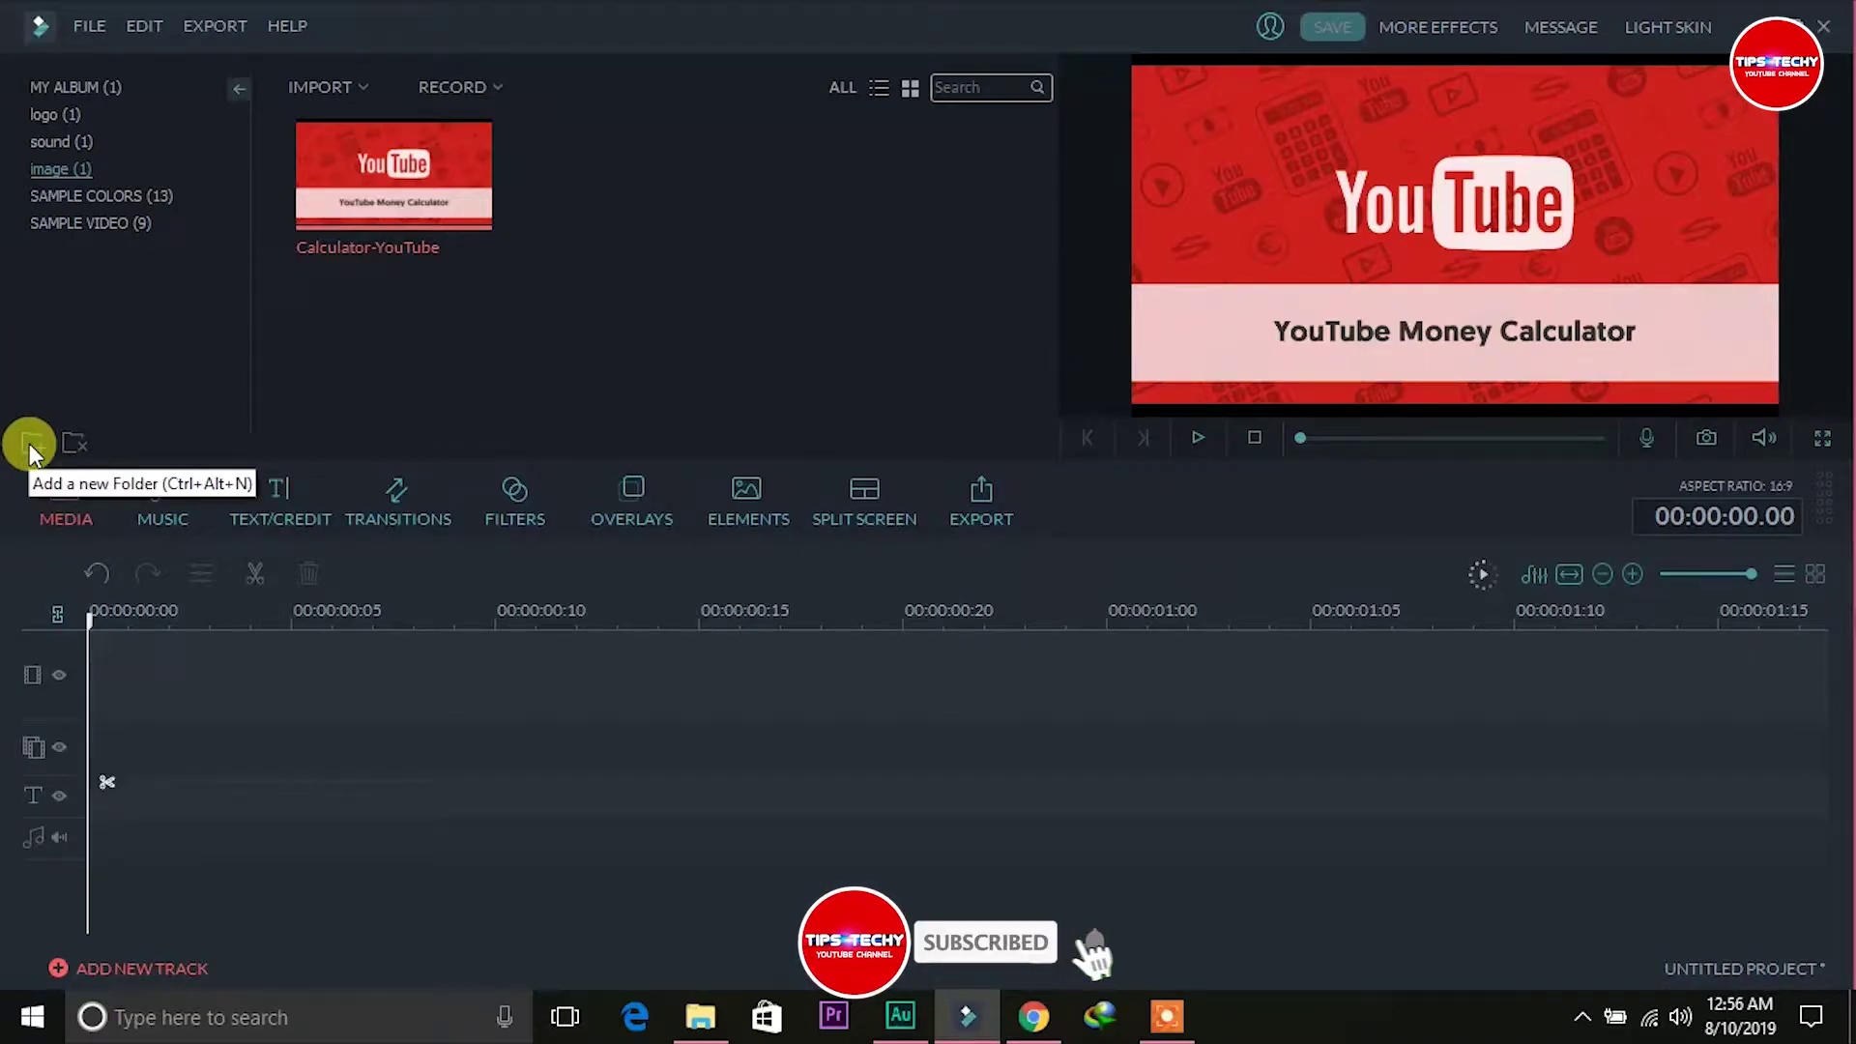
Import the 2019_07_14_10_02_18 video from the tips techy folder into MY ALBUM.
left_click(75, 87)
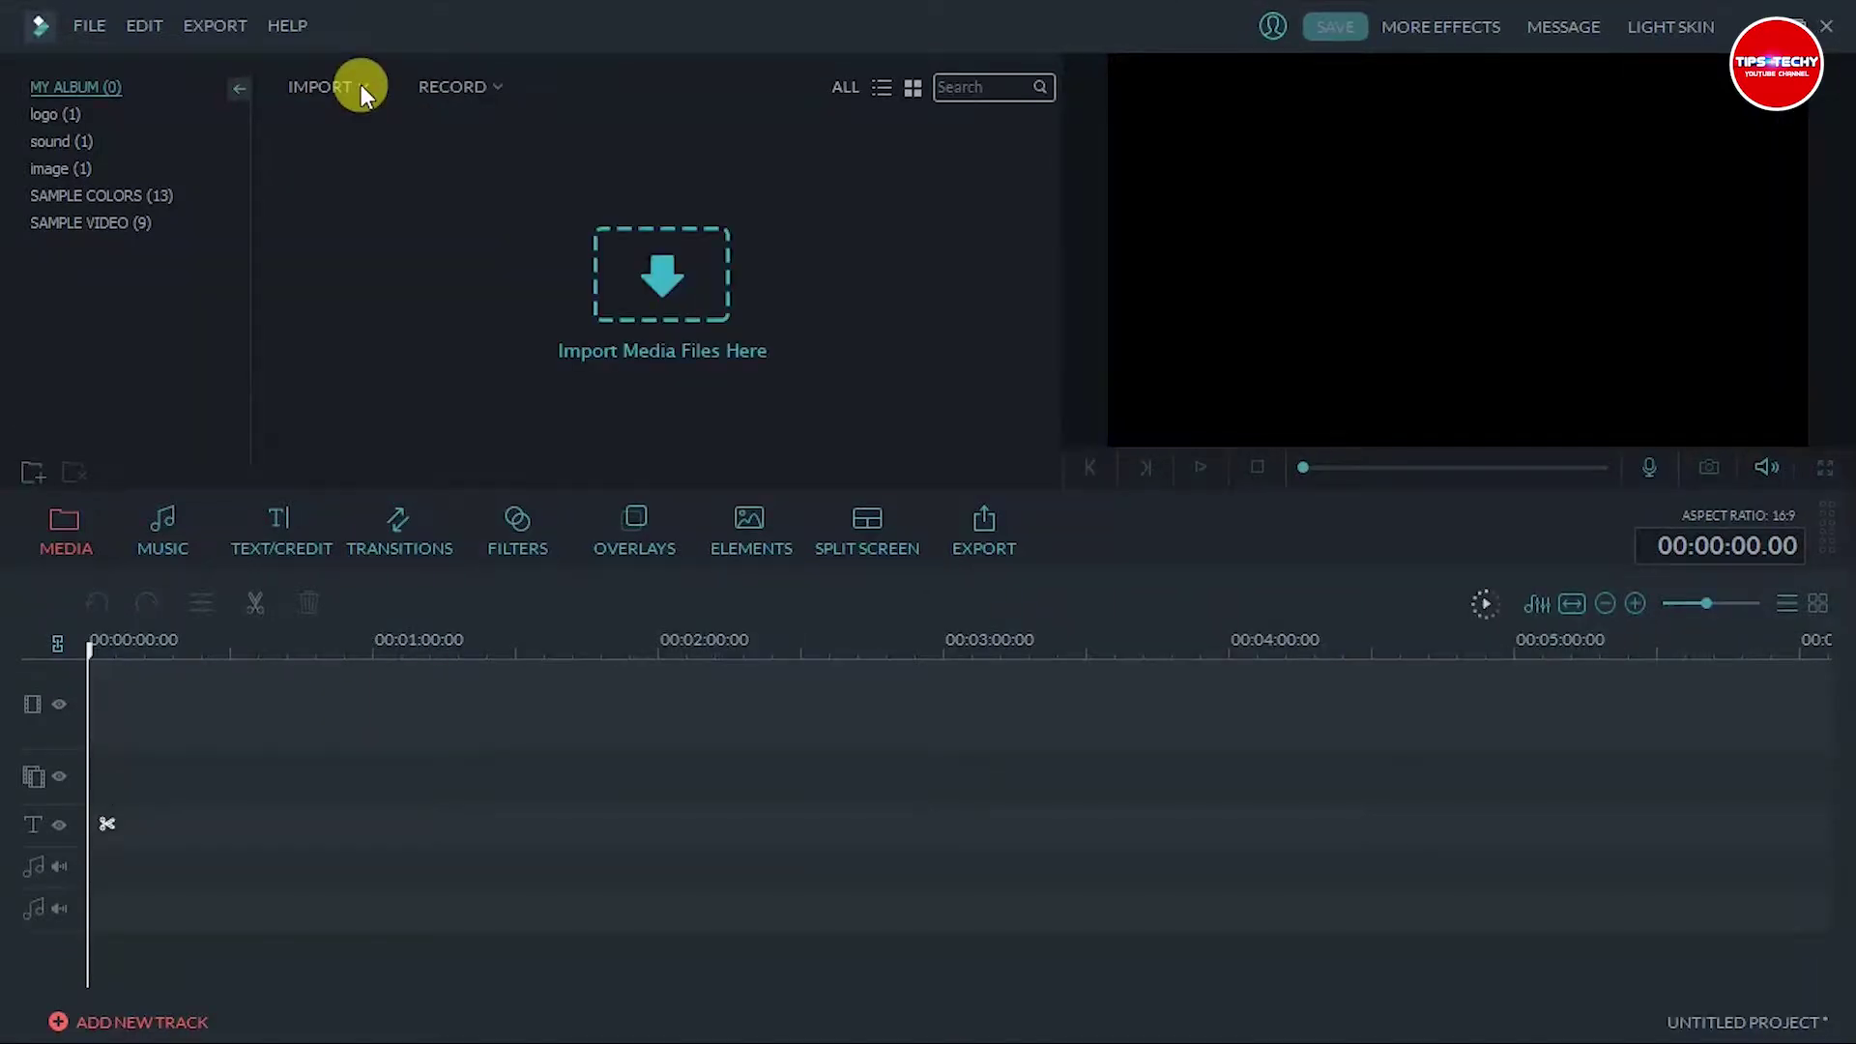
left_click(362, 86)
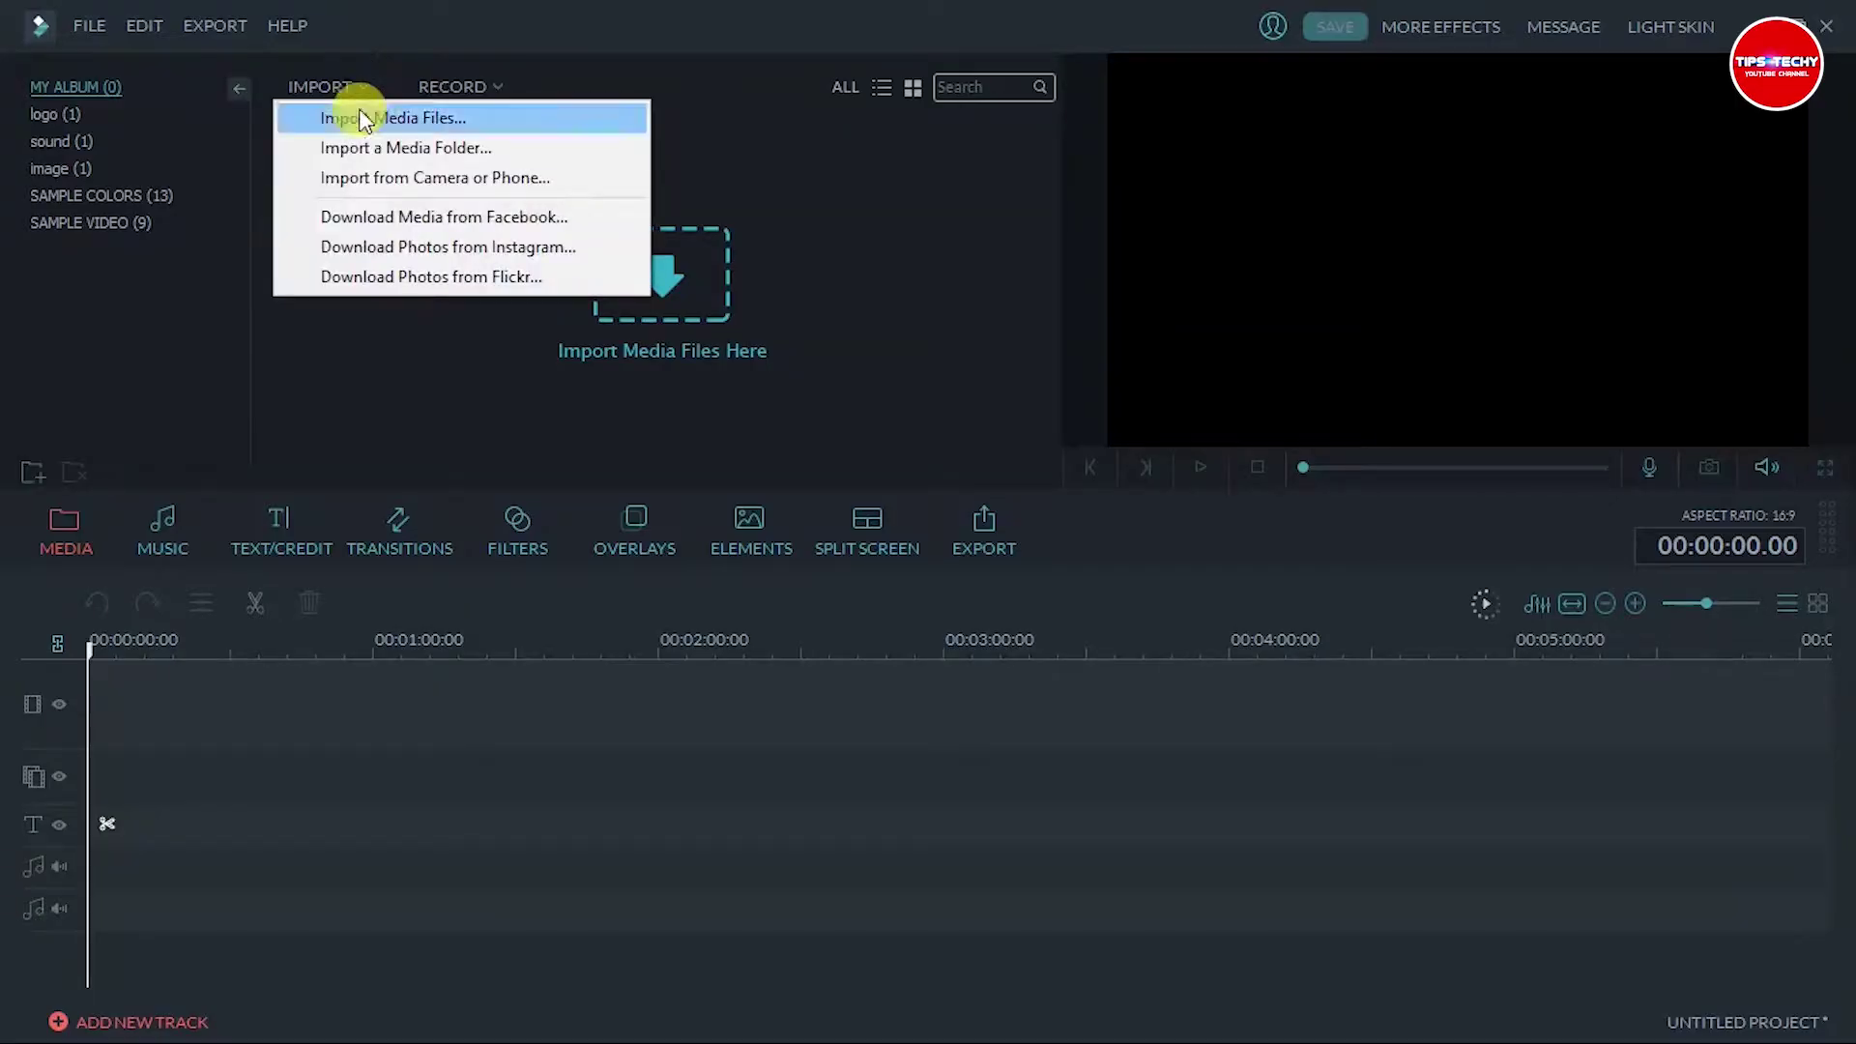
left_click(410, 117)
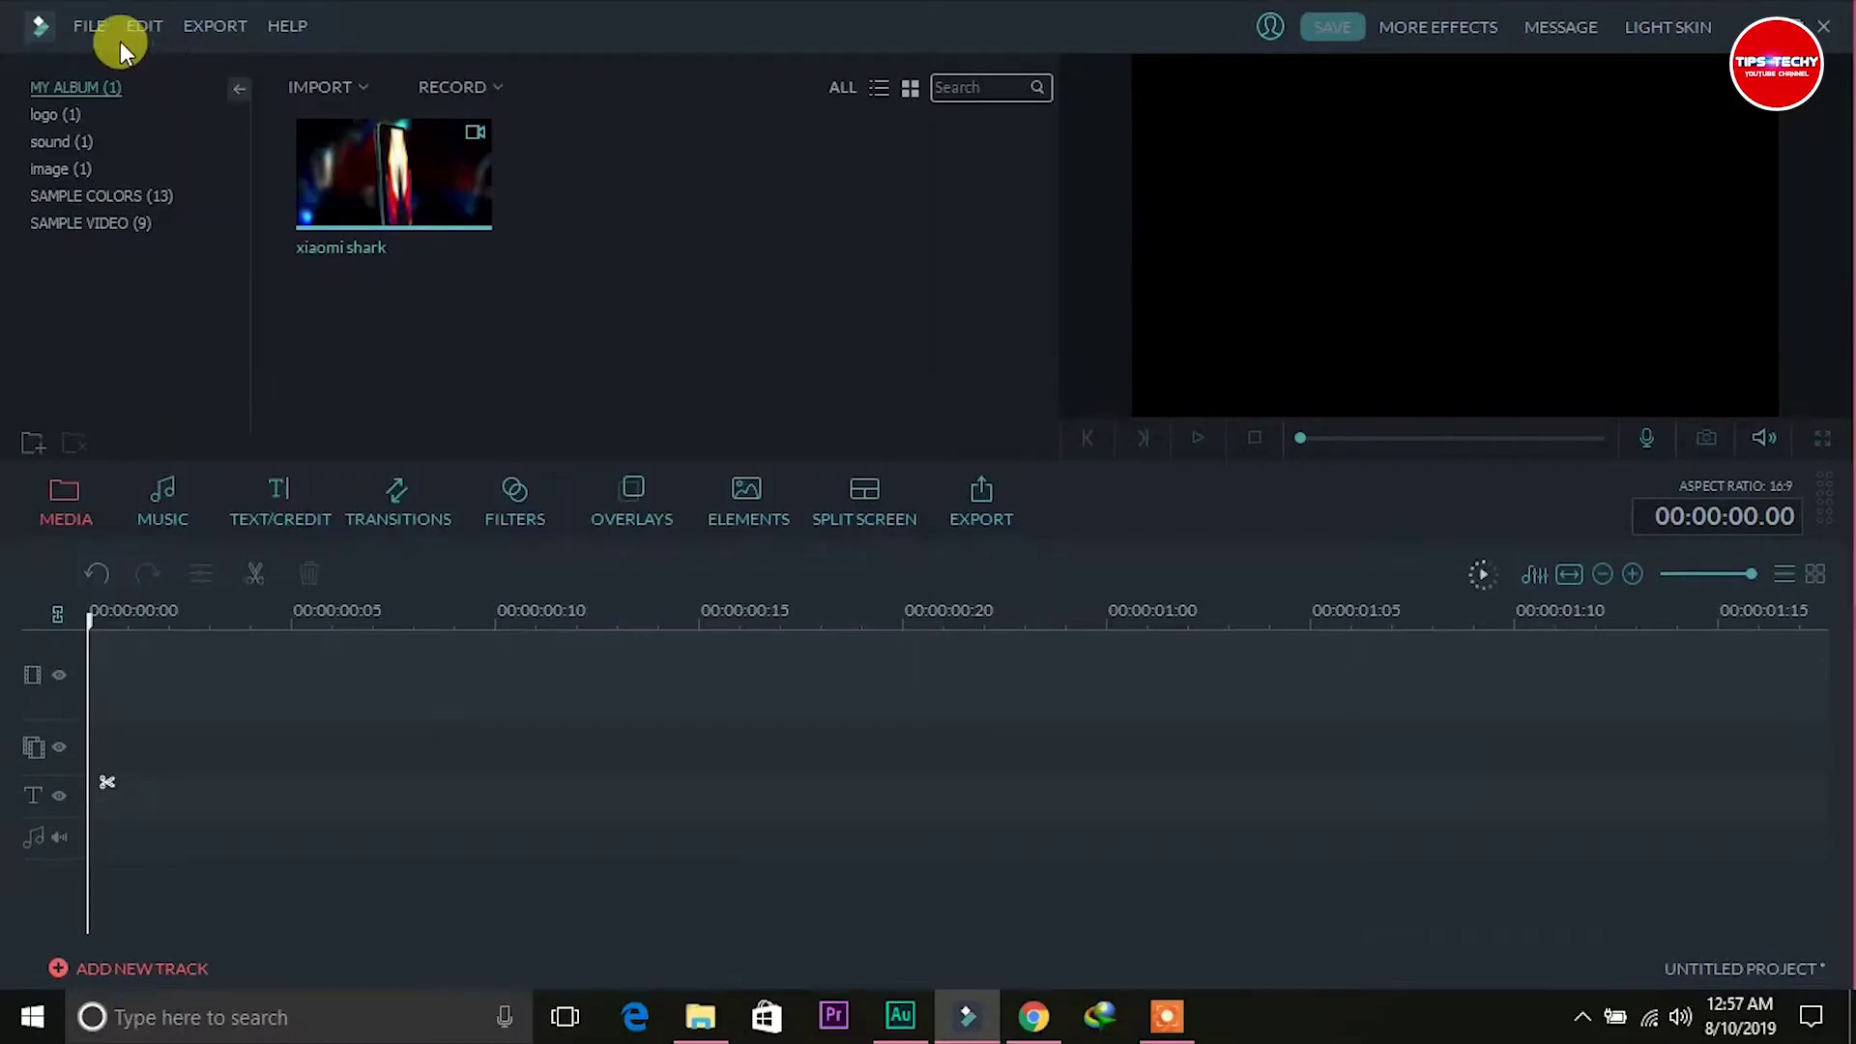
left_click(96, 31)
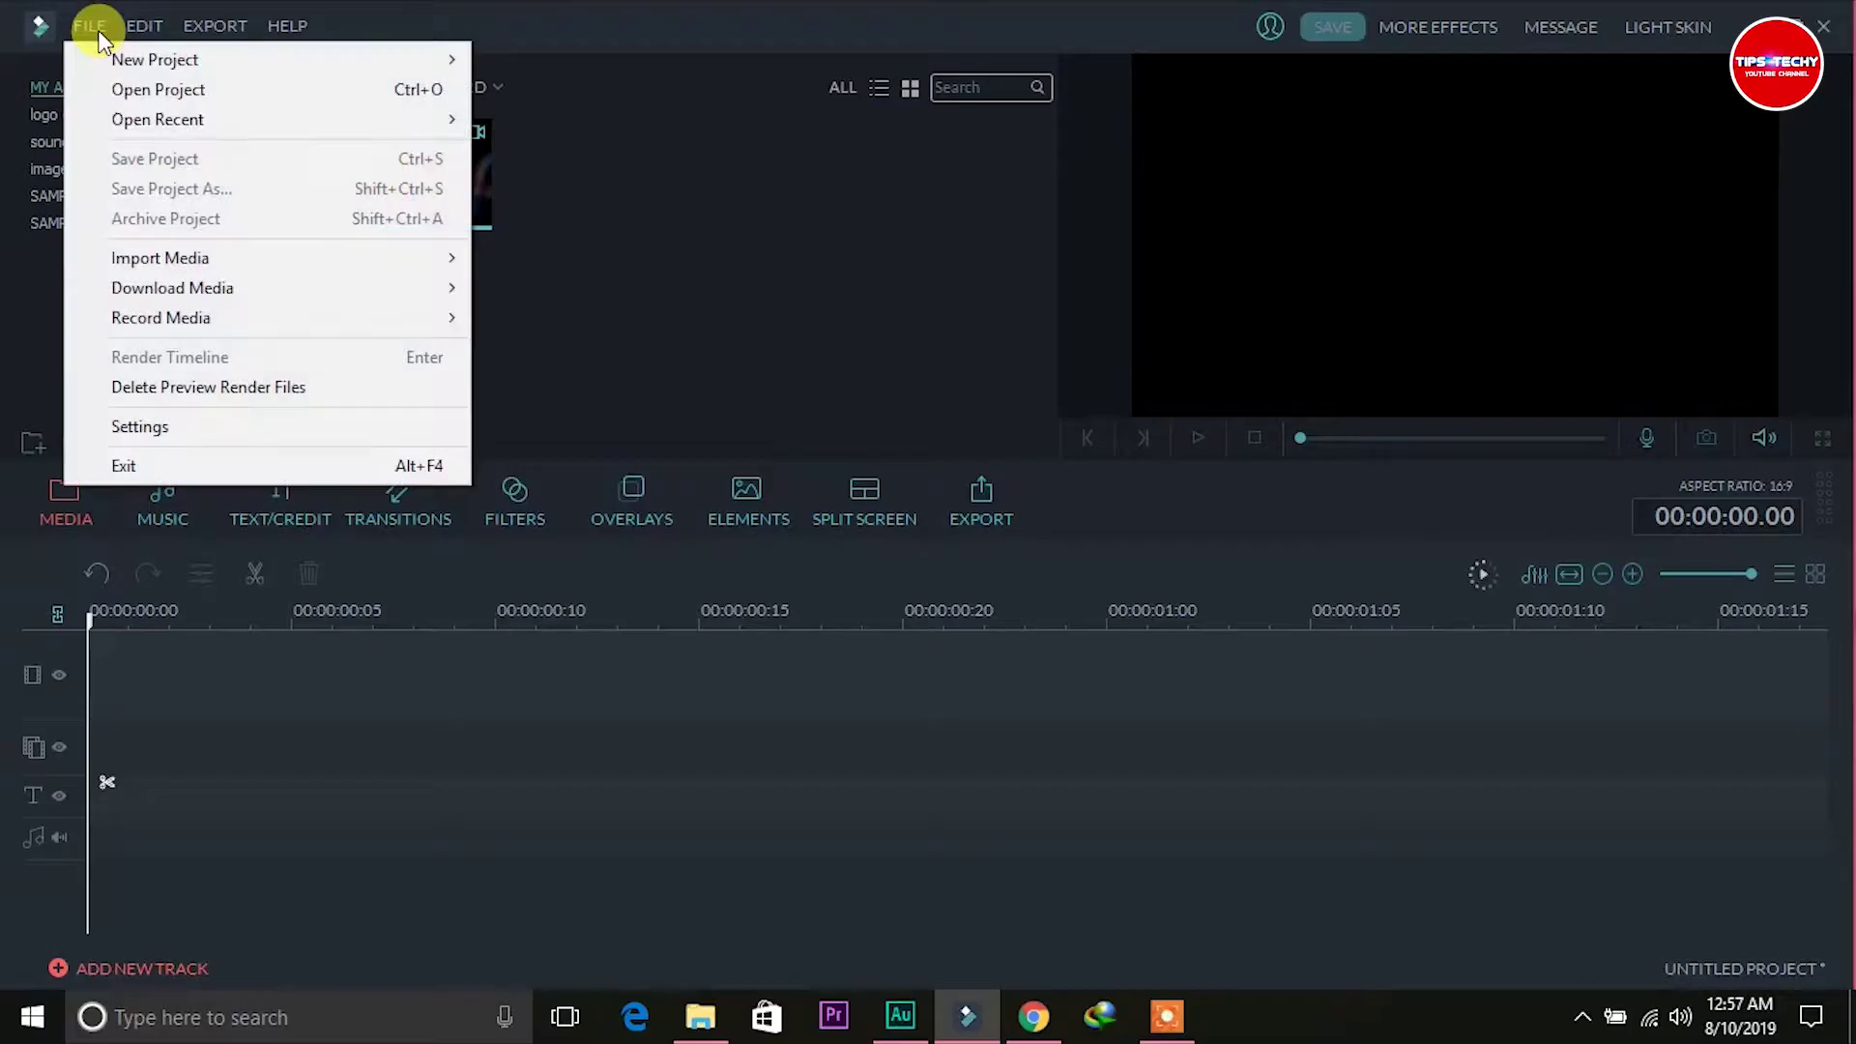
mouse_move(298, 272)
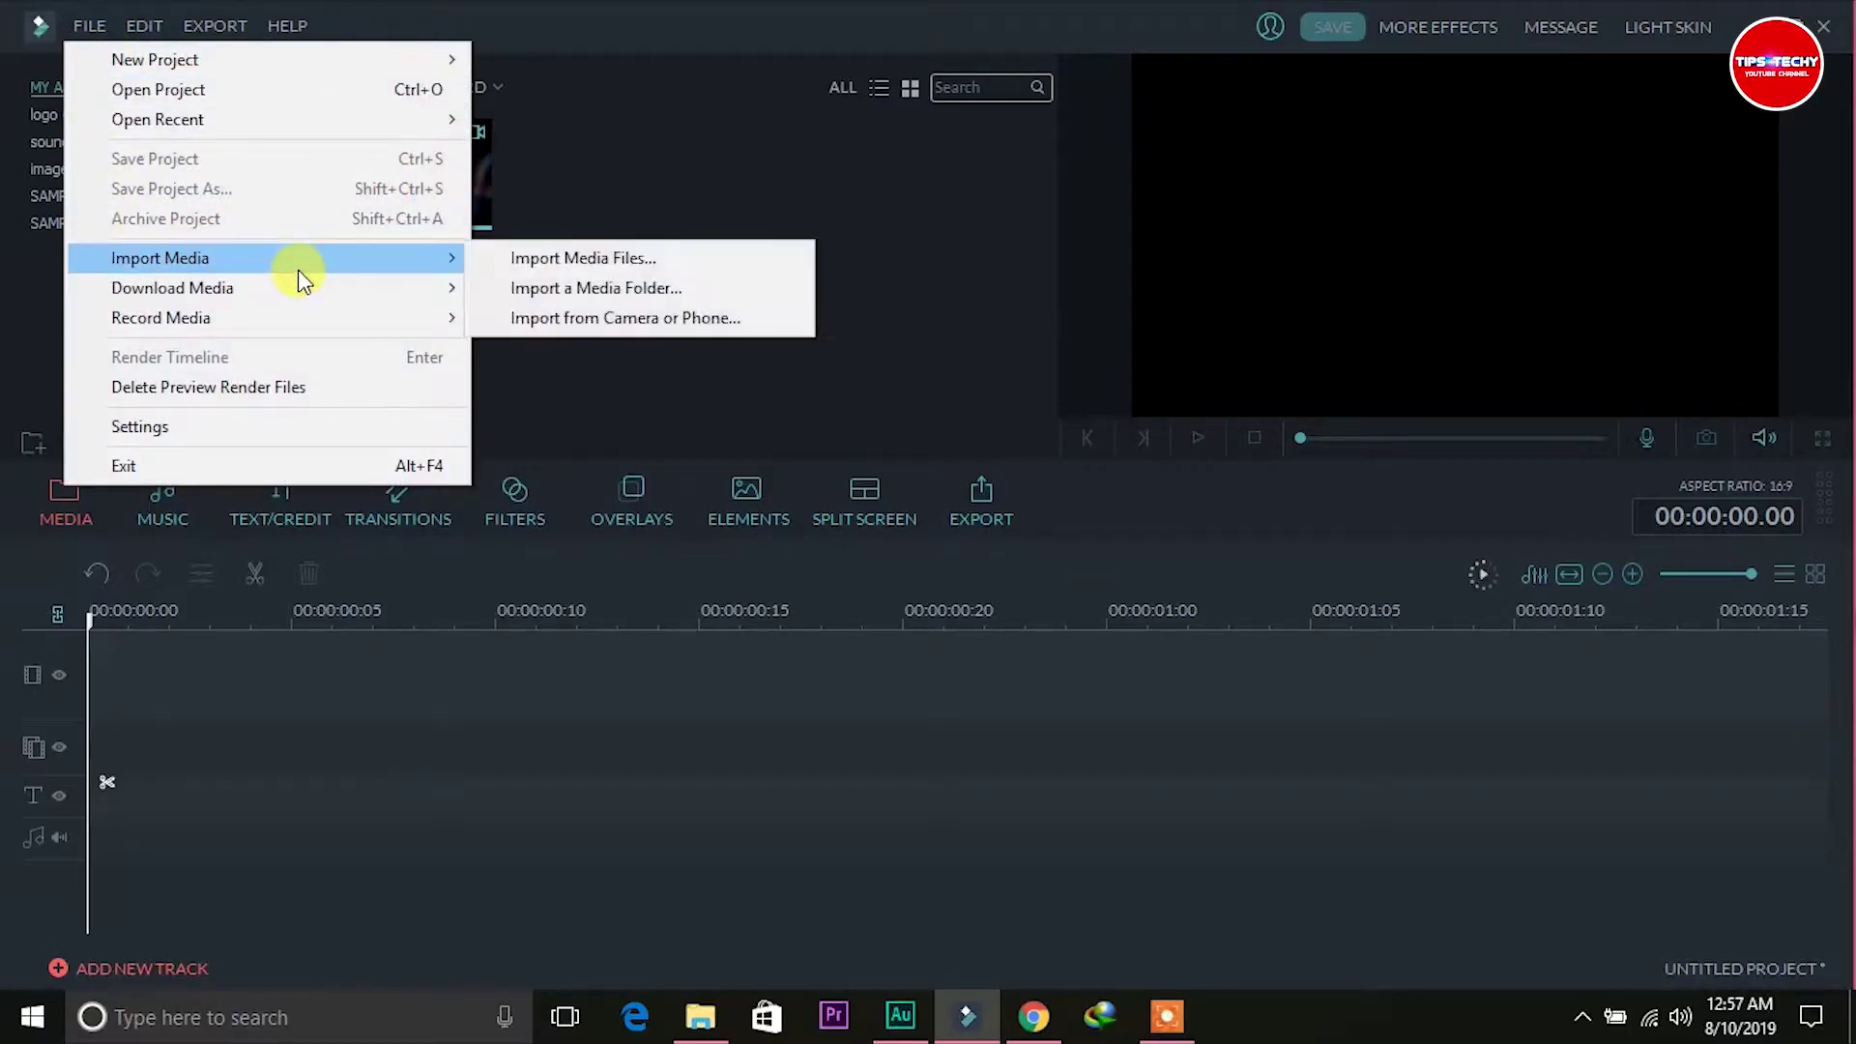
left_click(542, 269)
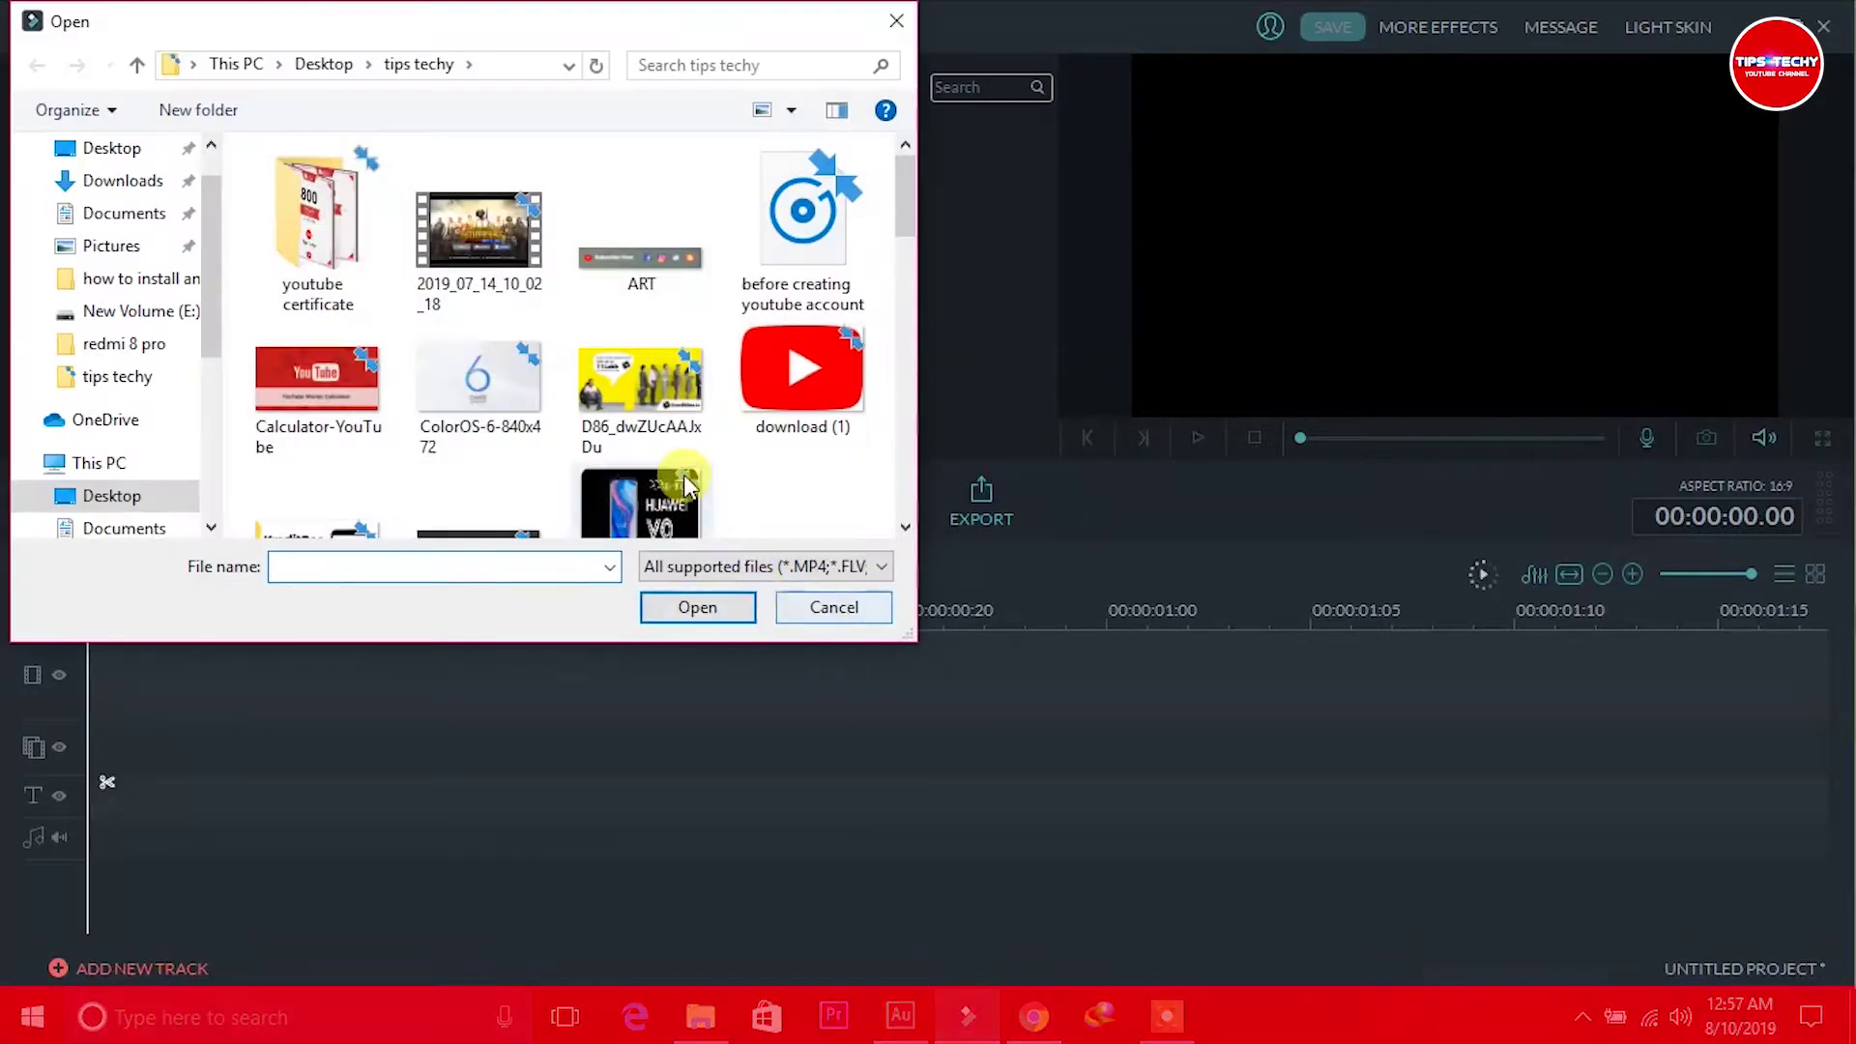
left_click_drag(903, 188, 900, 148)
left_click(425, 269)
double_click(426, 269)
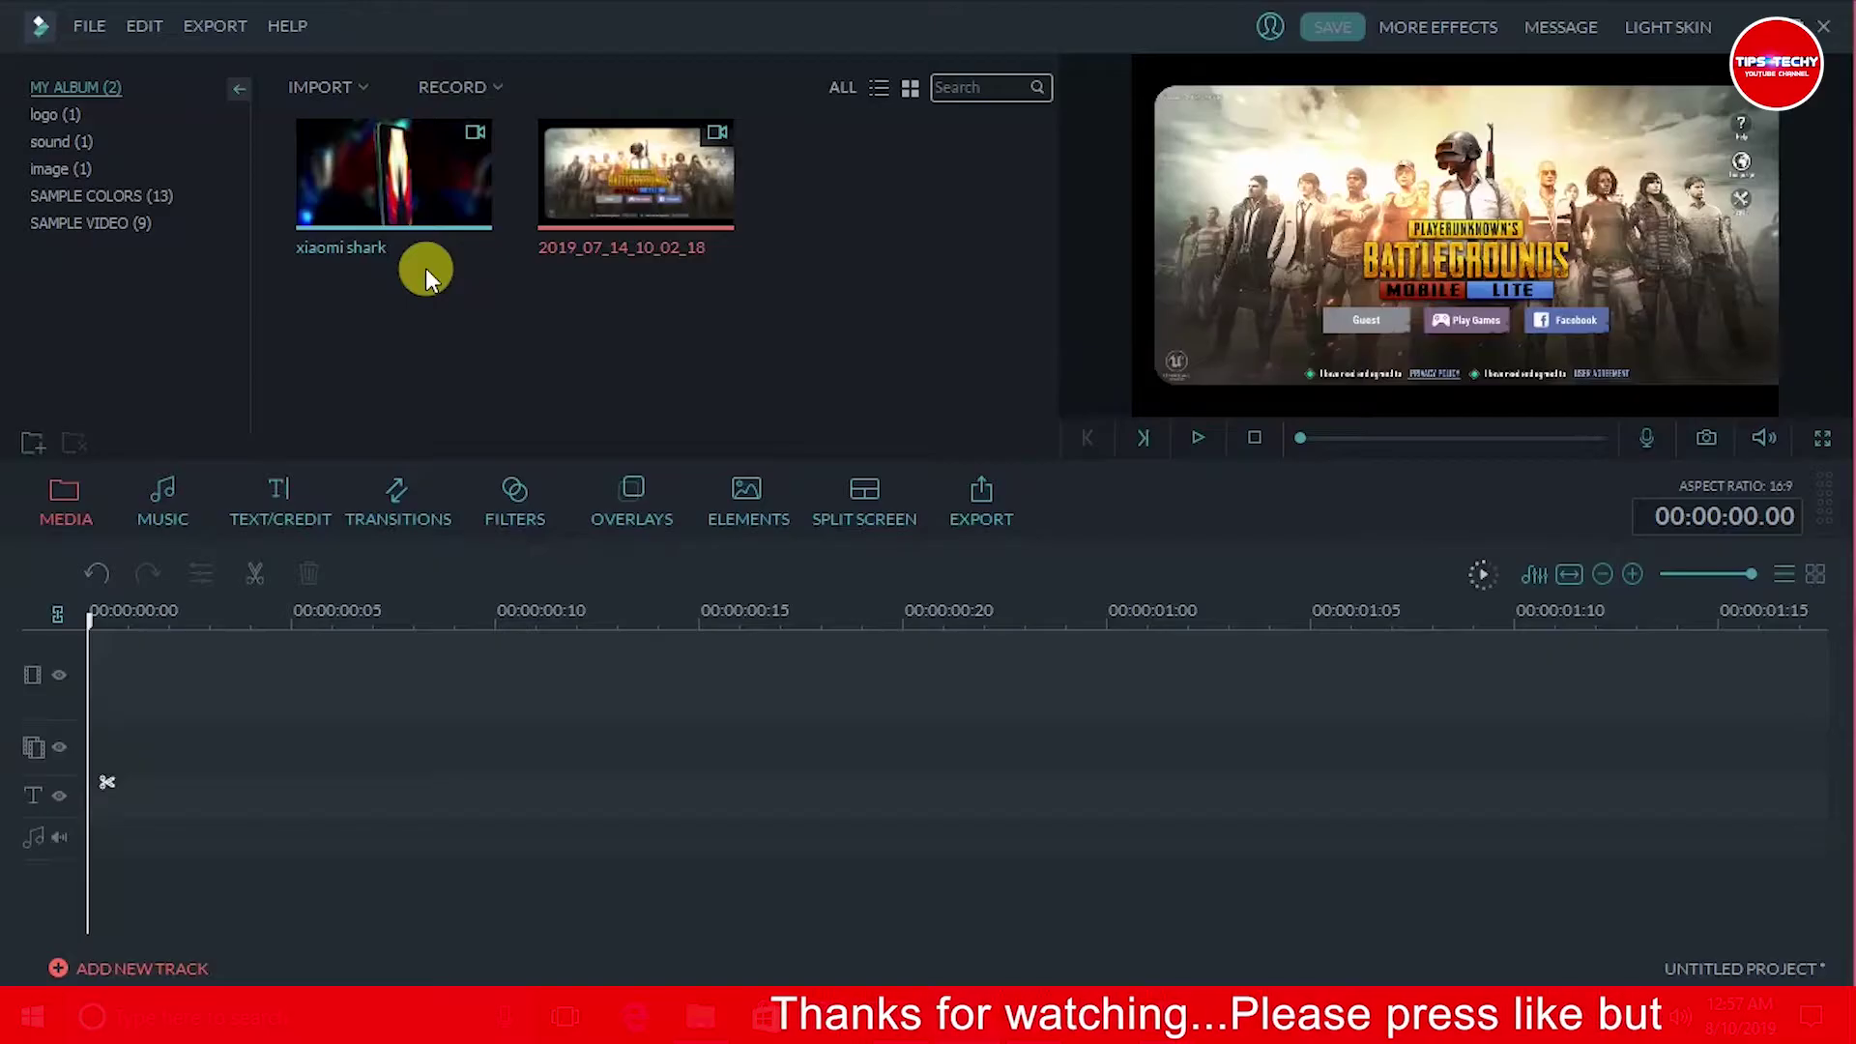
left_click(84, 85)
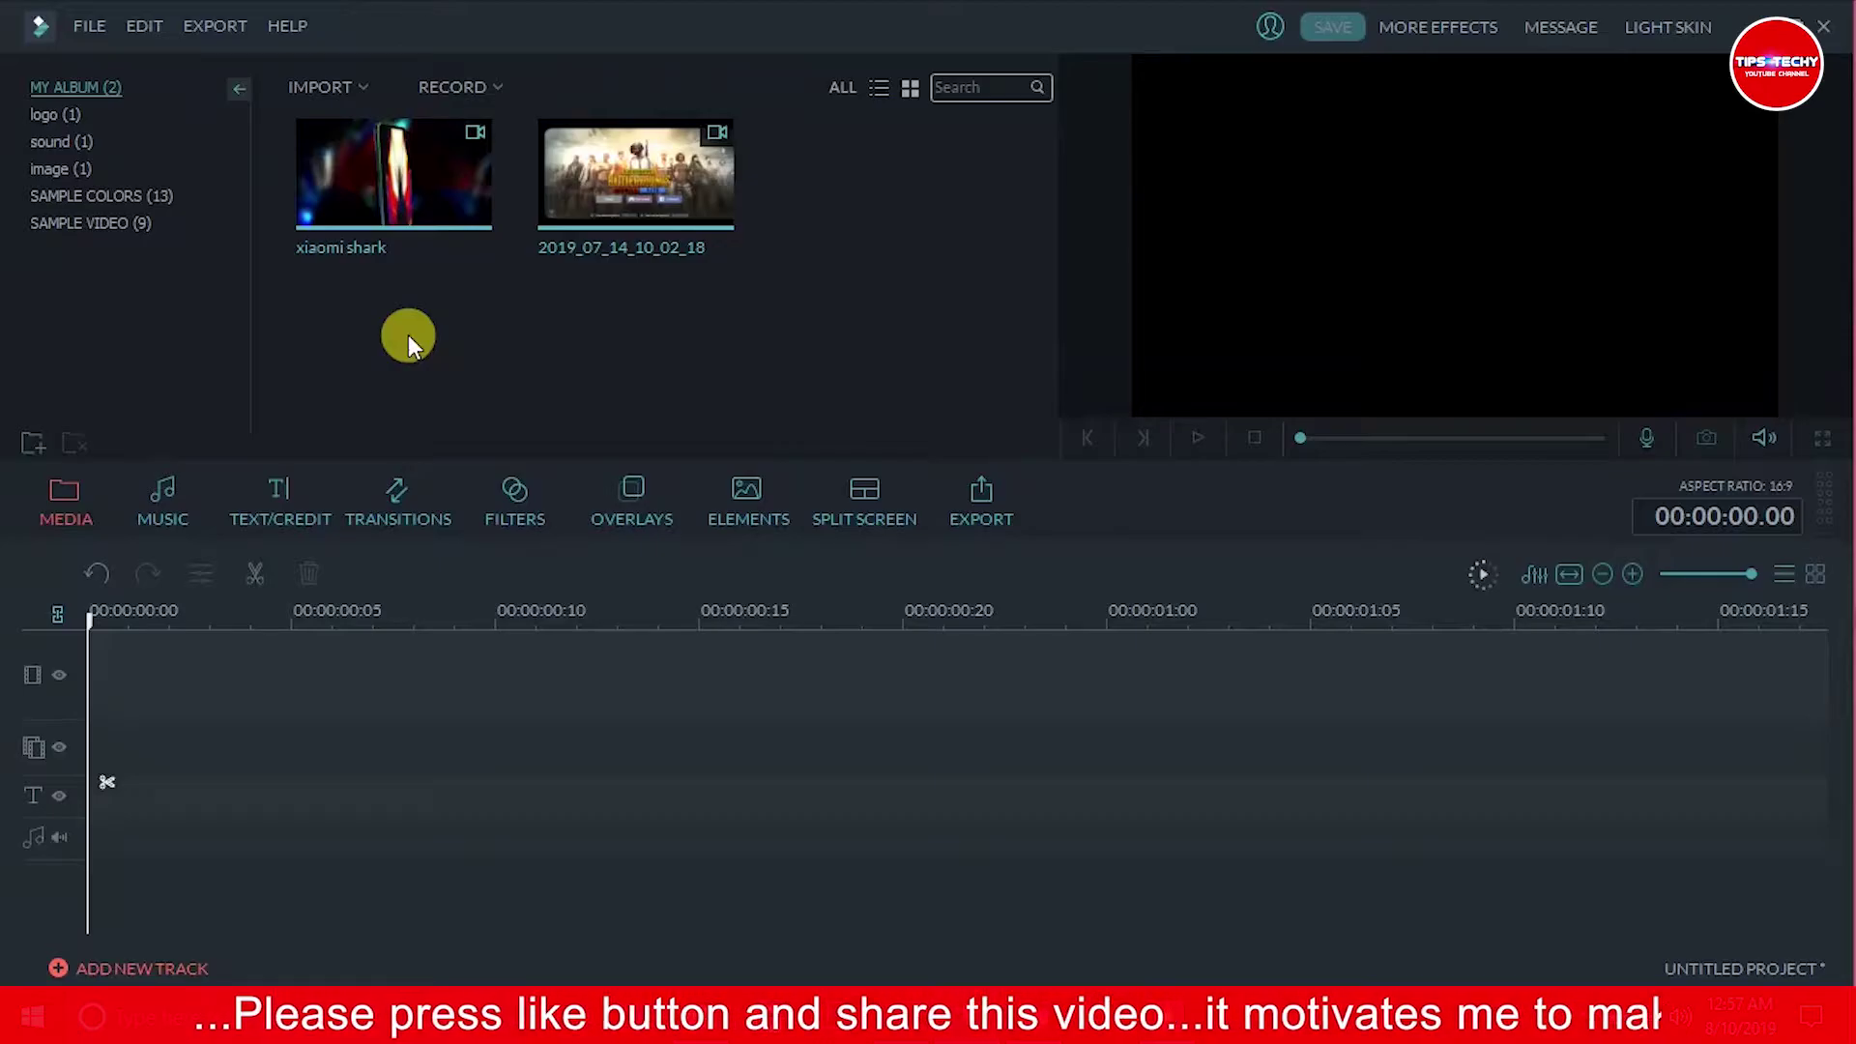
Place the xiaomi shark video at the start of the video track and fit the timeline zoom to it.
mouse_move(419, 194)
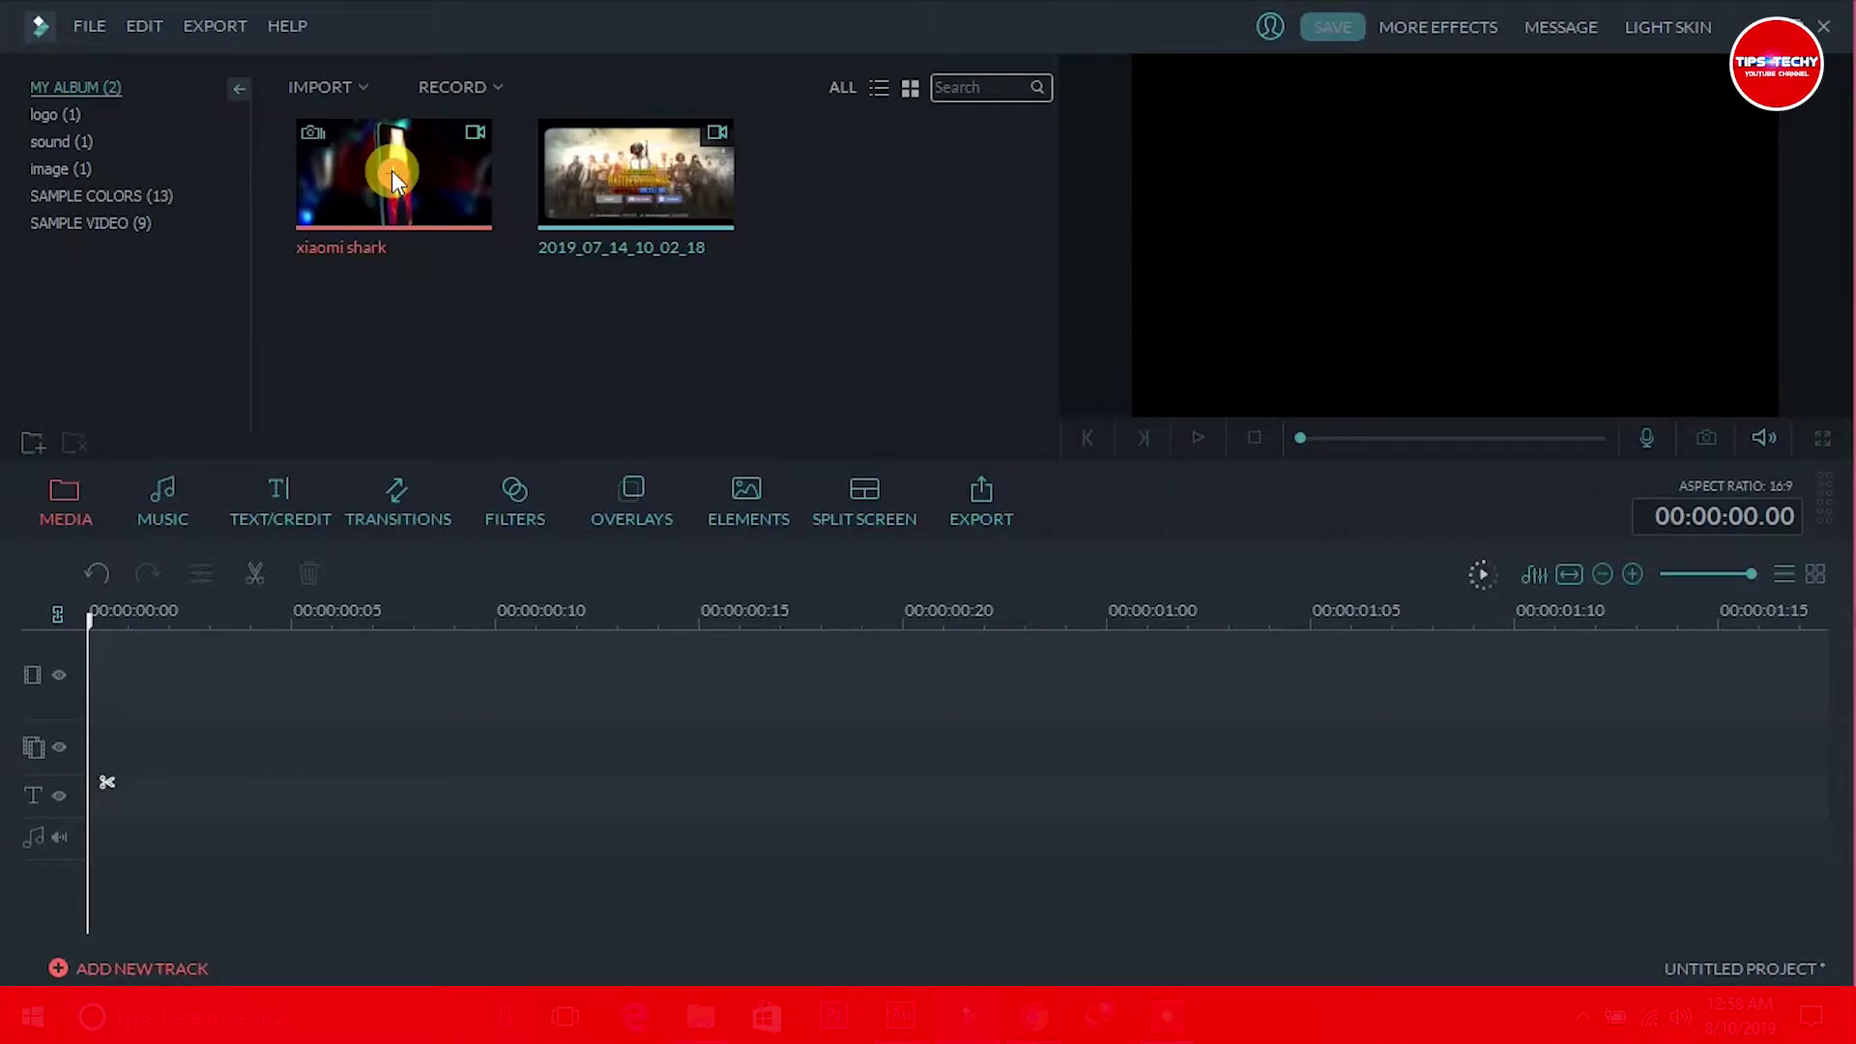
left_click_drag(393, 179, 712, 676)
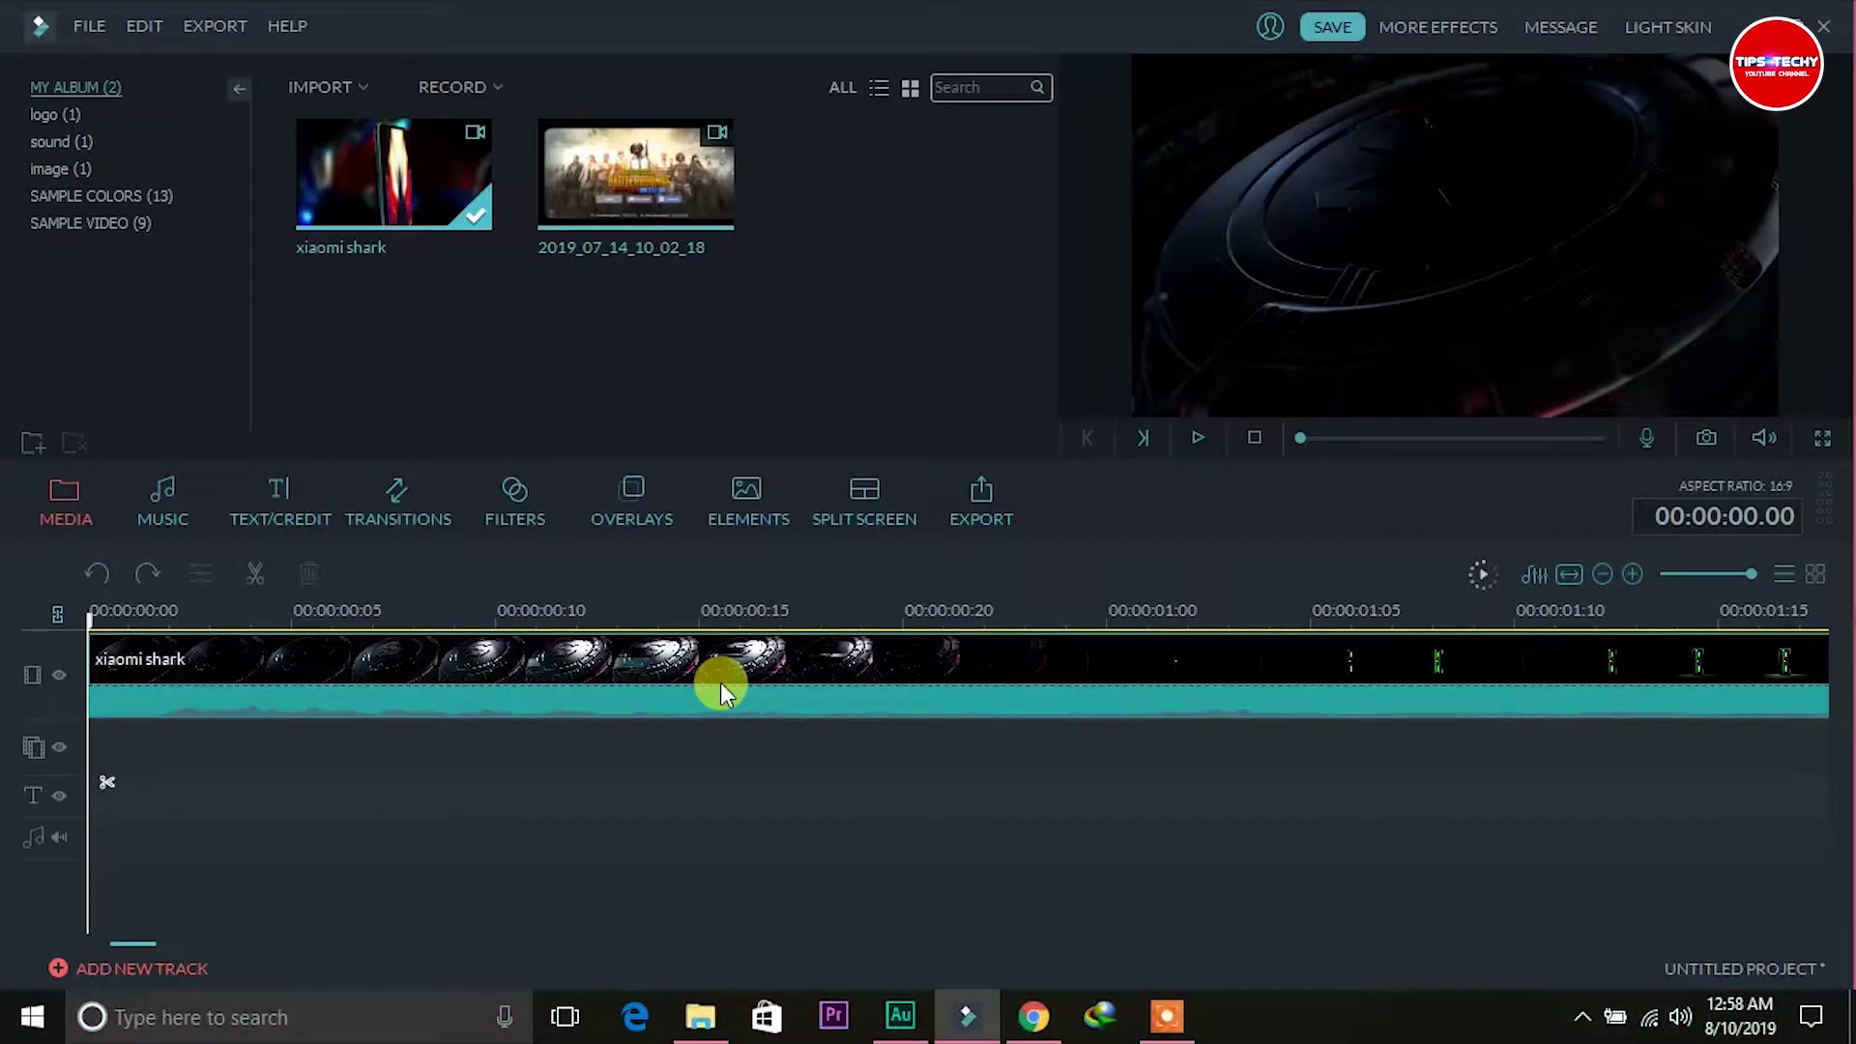
left_click_drag(1742, 576, 1708, 582)
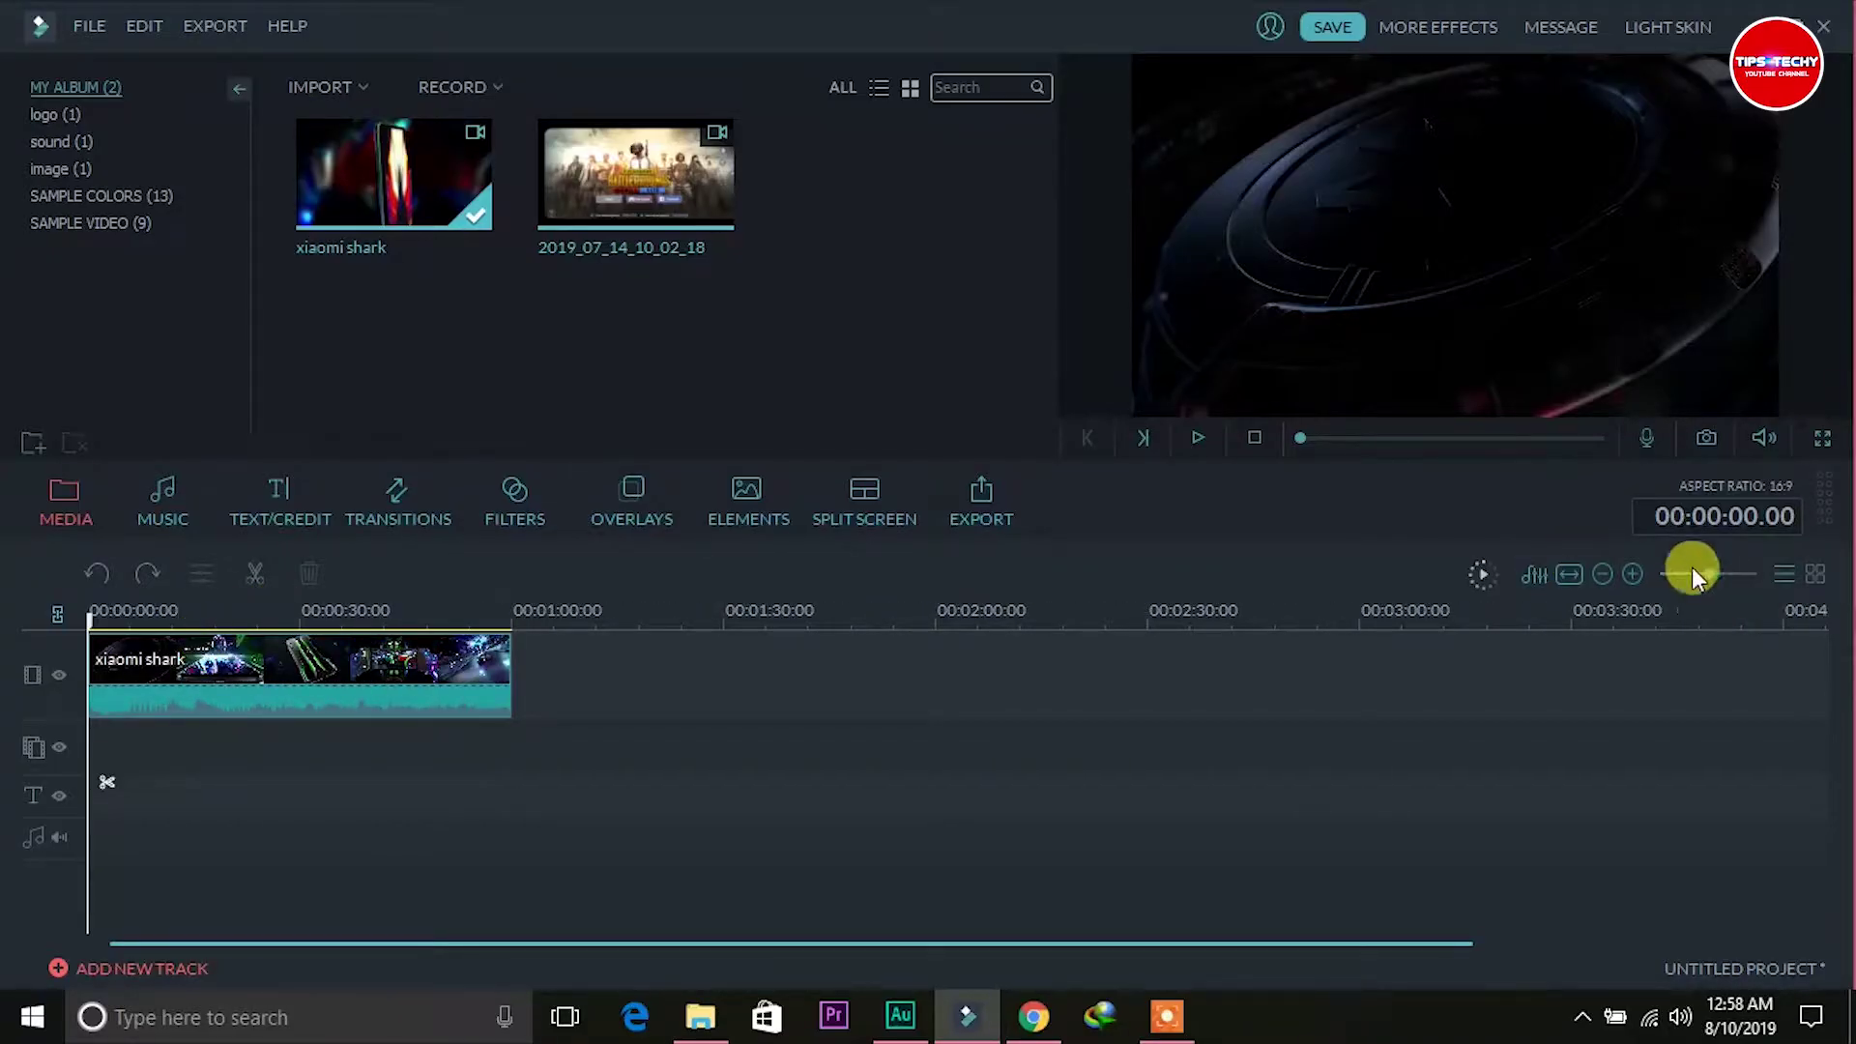
left_click(1569, 575)
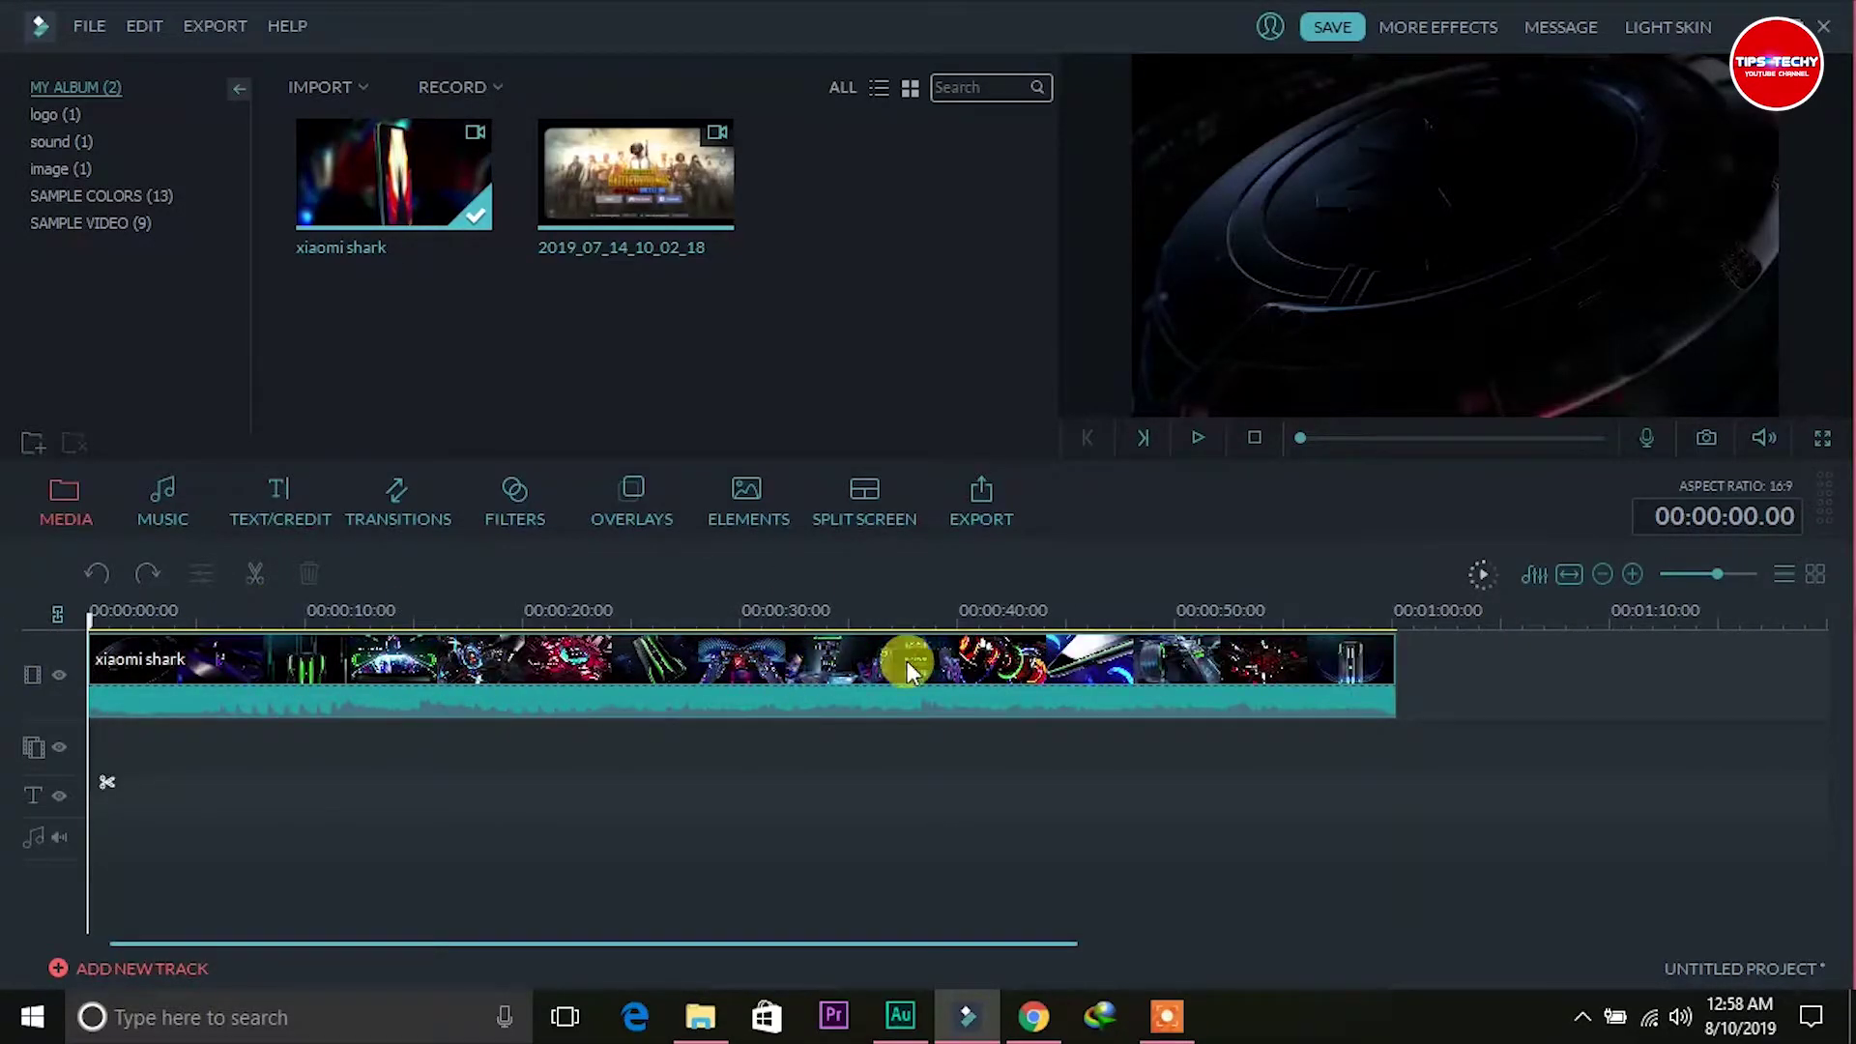
Add a second copy of the xiaomi shark video directly after the first clip on the video track.
left_click(1200, 669)
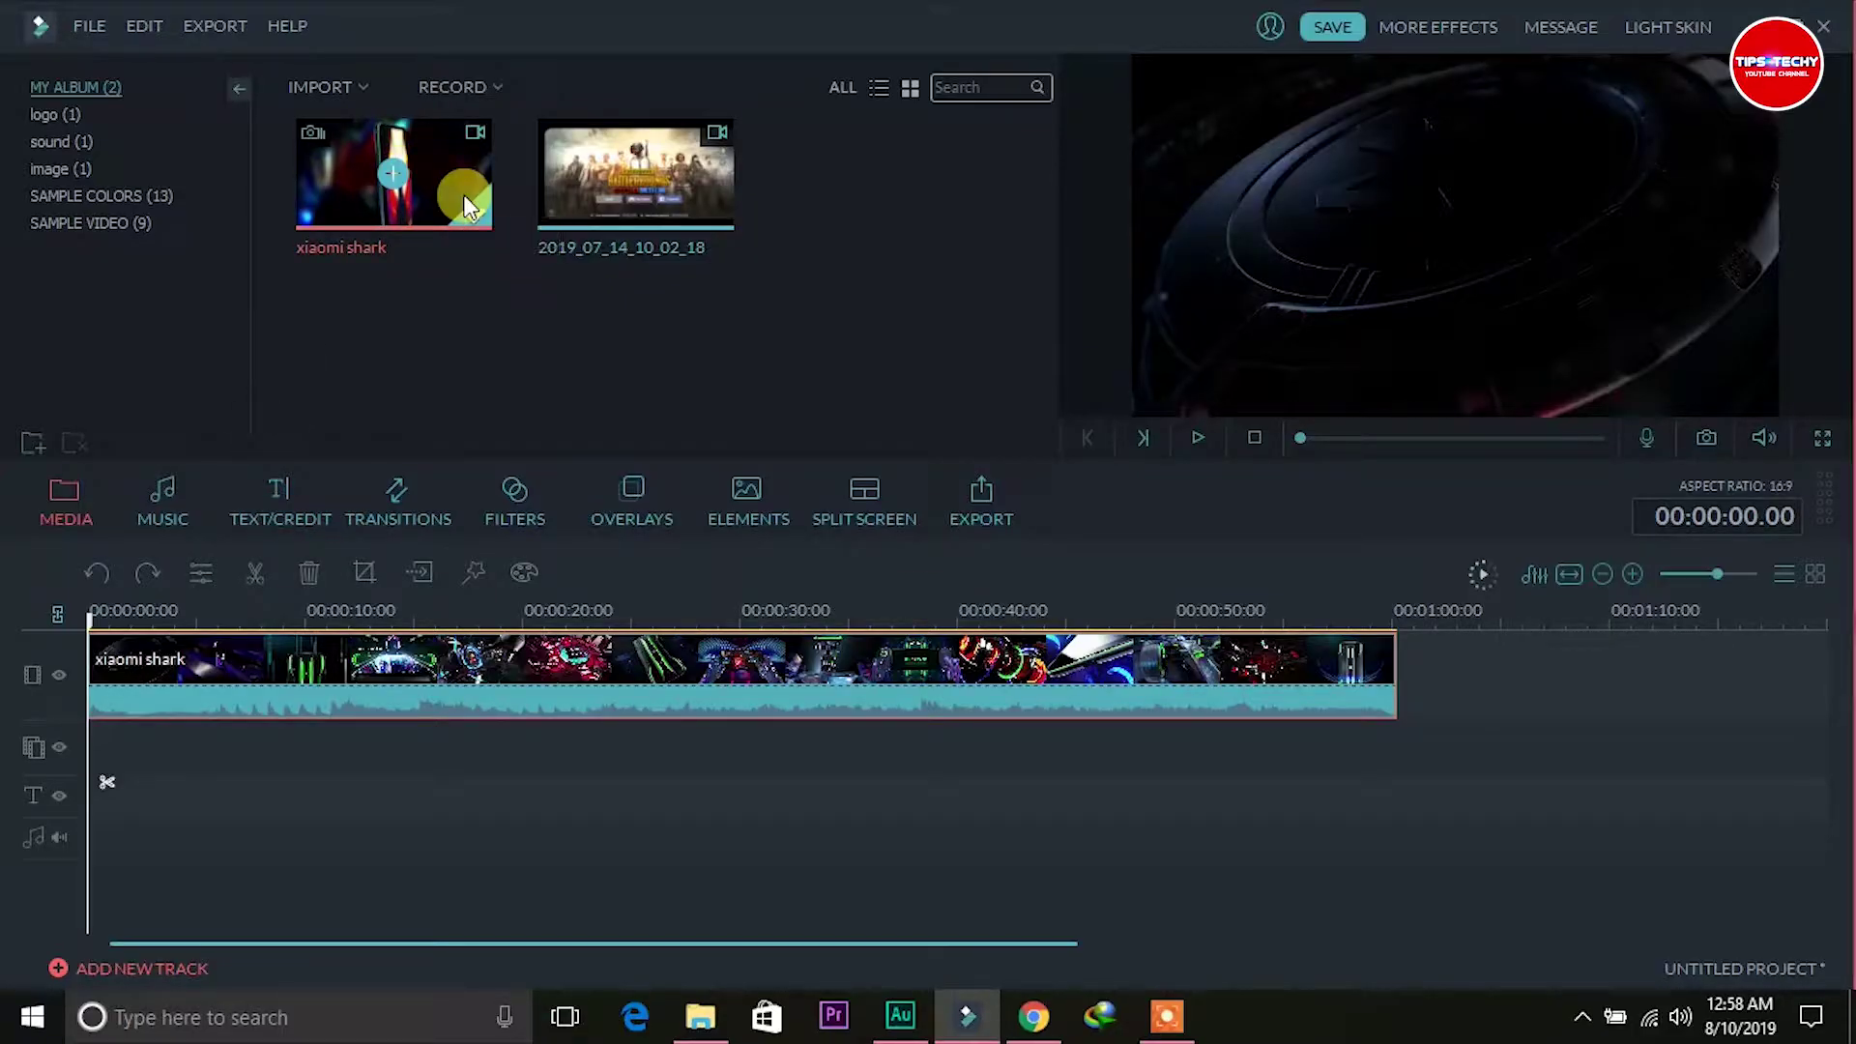
left_click(485, 381)
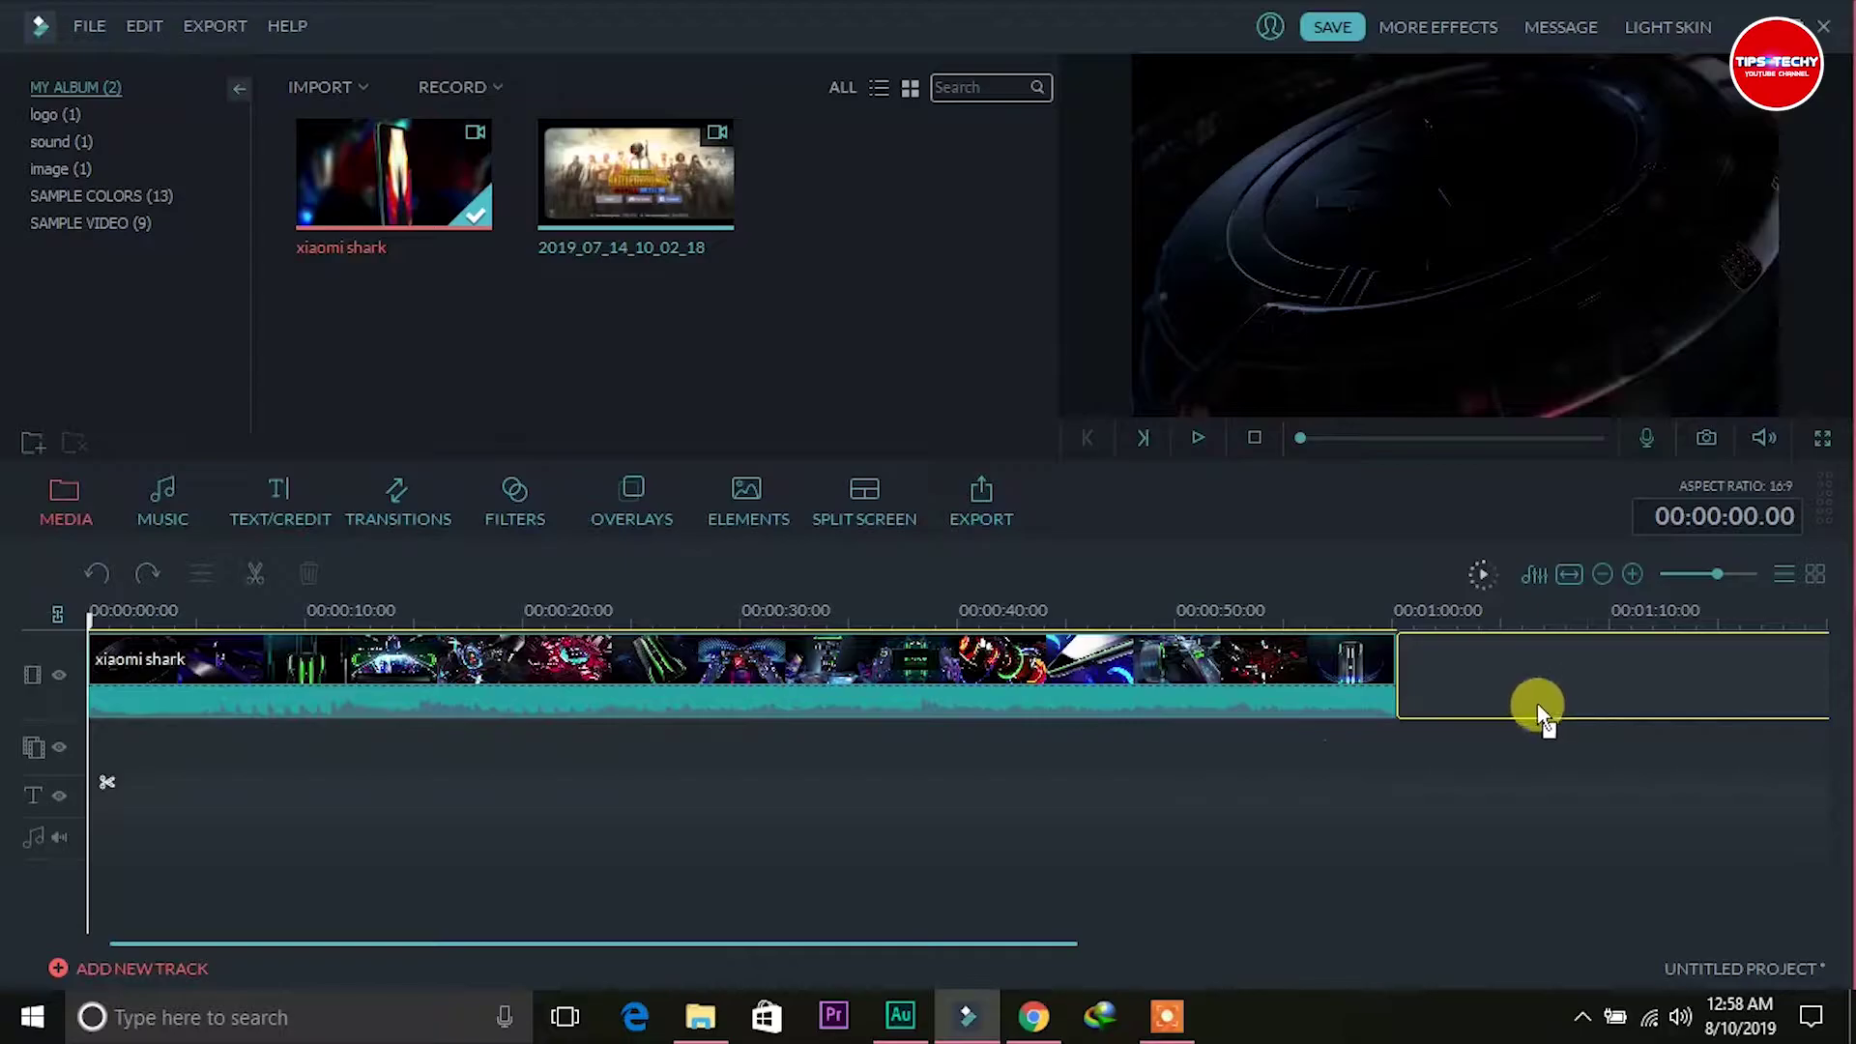
left_click_drag(1543, 711, 1543, 710)
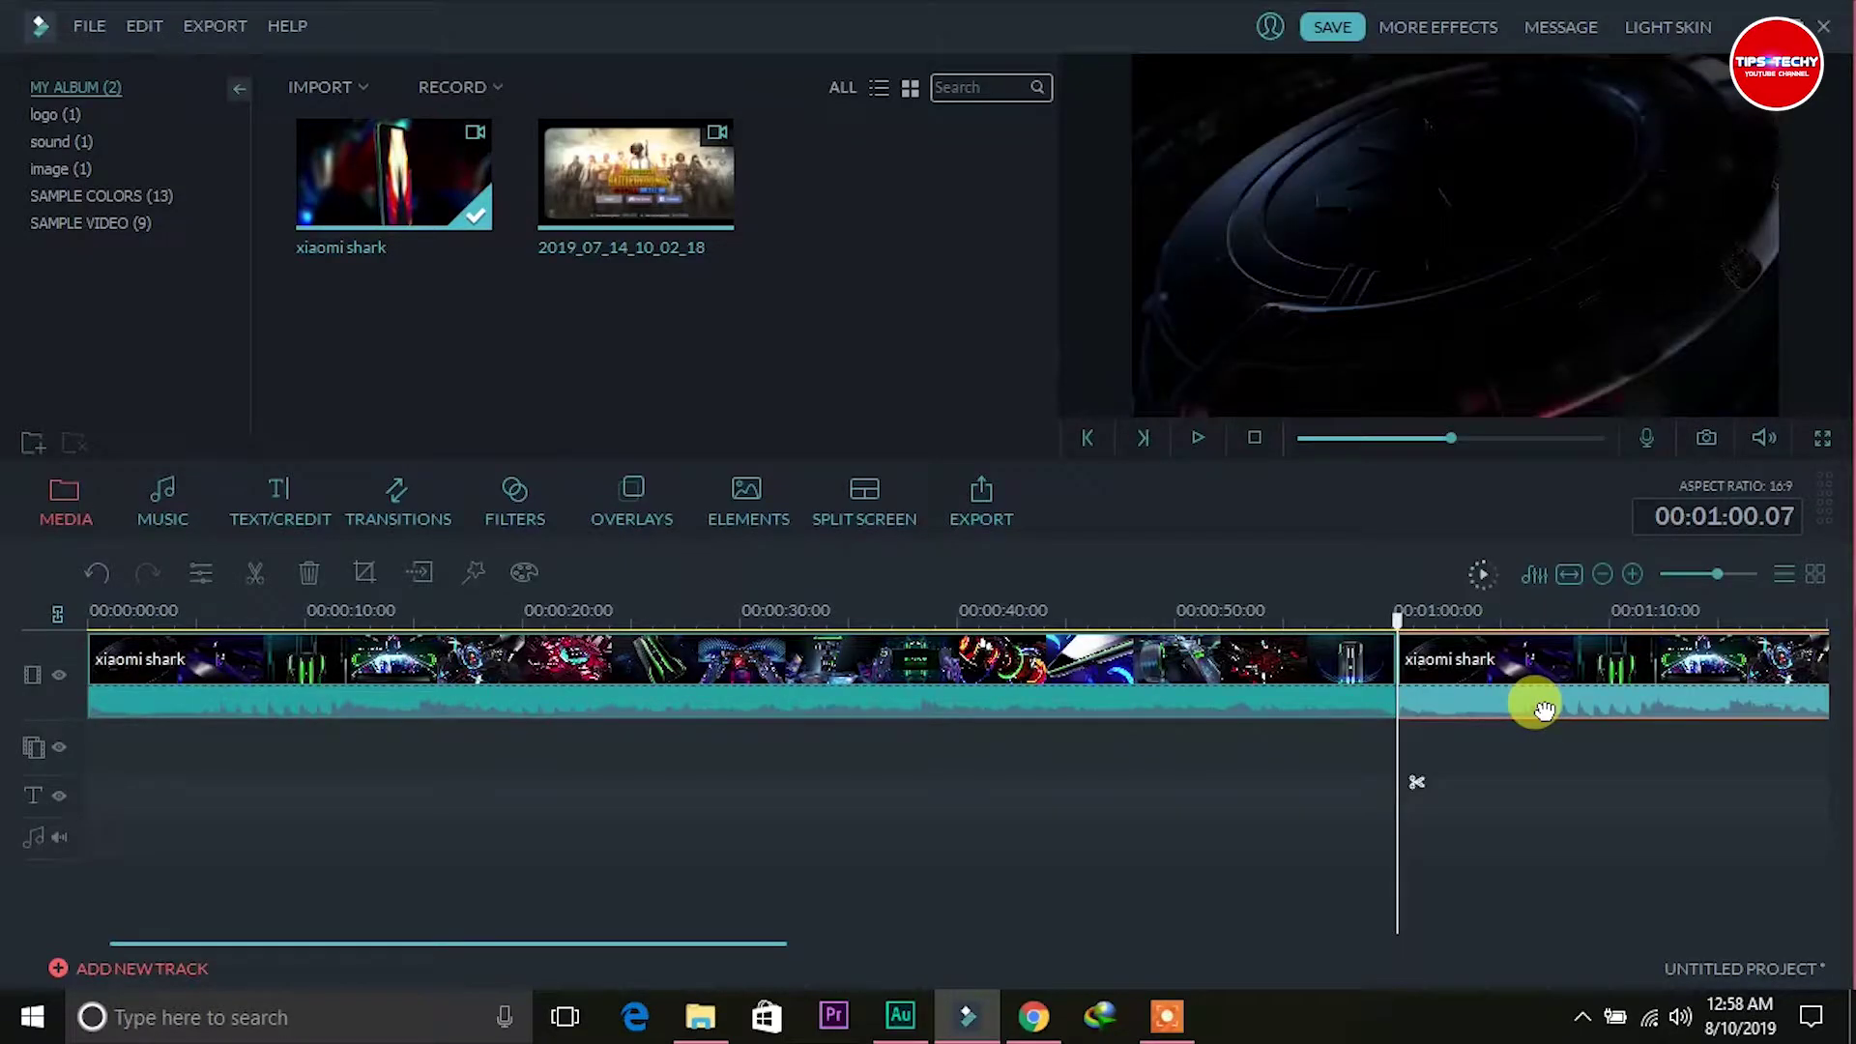
left_click_drag(1715, 578, 1702, 578)
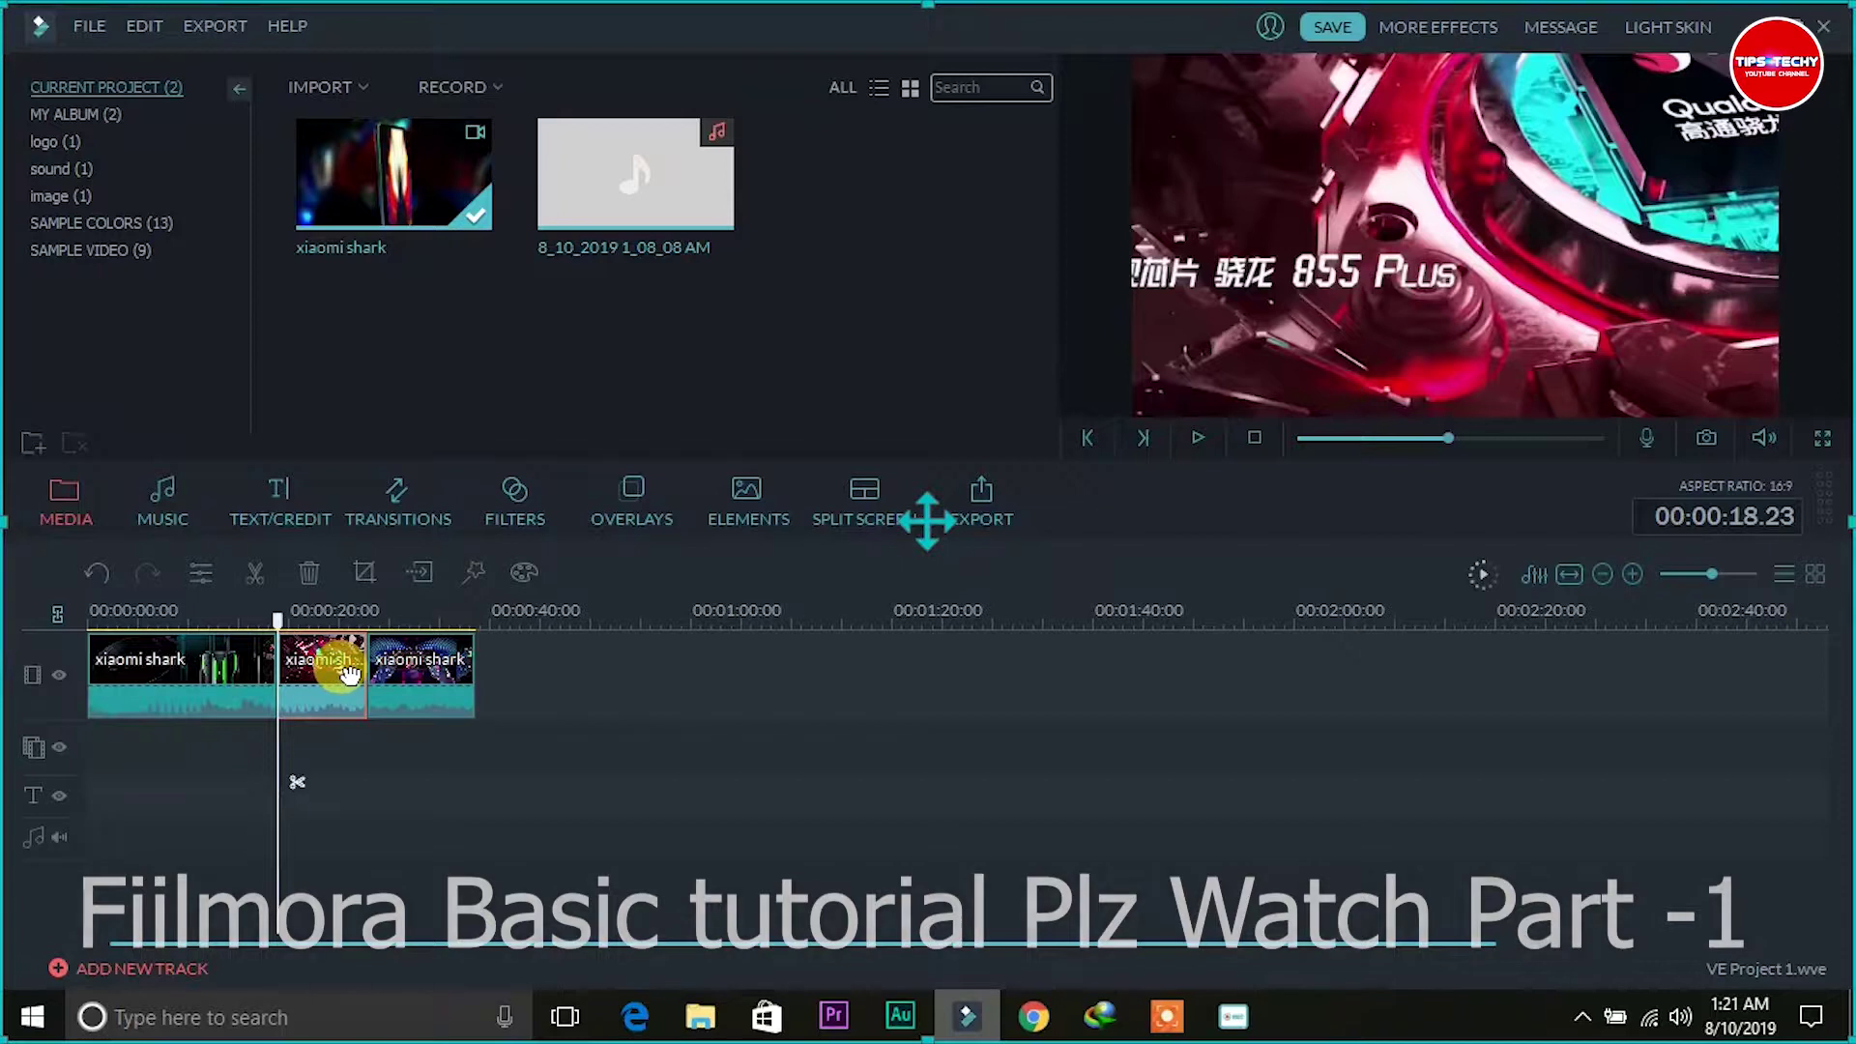
Delete the middle segment of the split xiaomi shark video from the timeline.
right_click(344, 668)
left_click(425, 655)
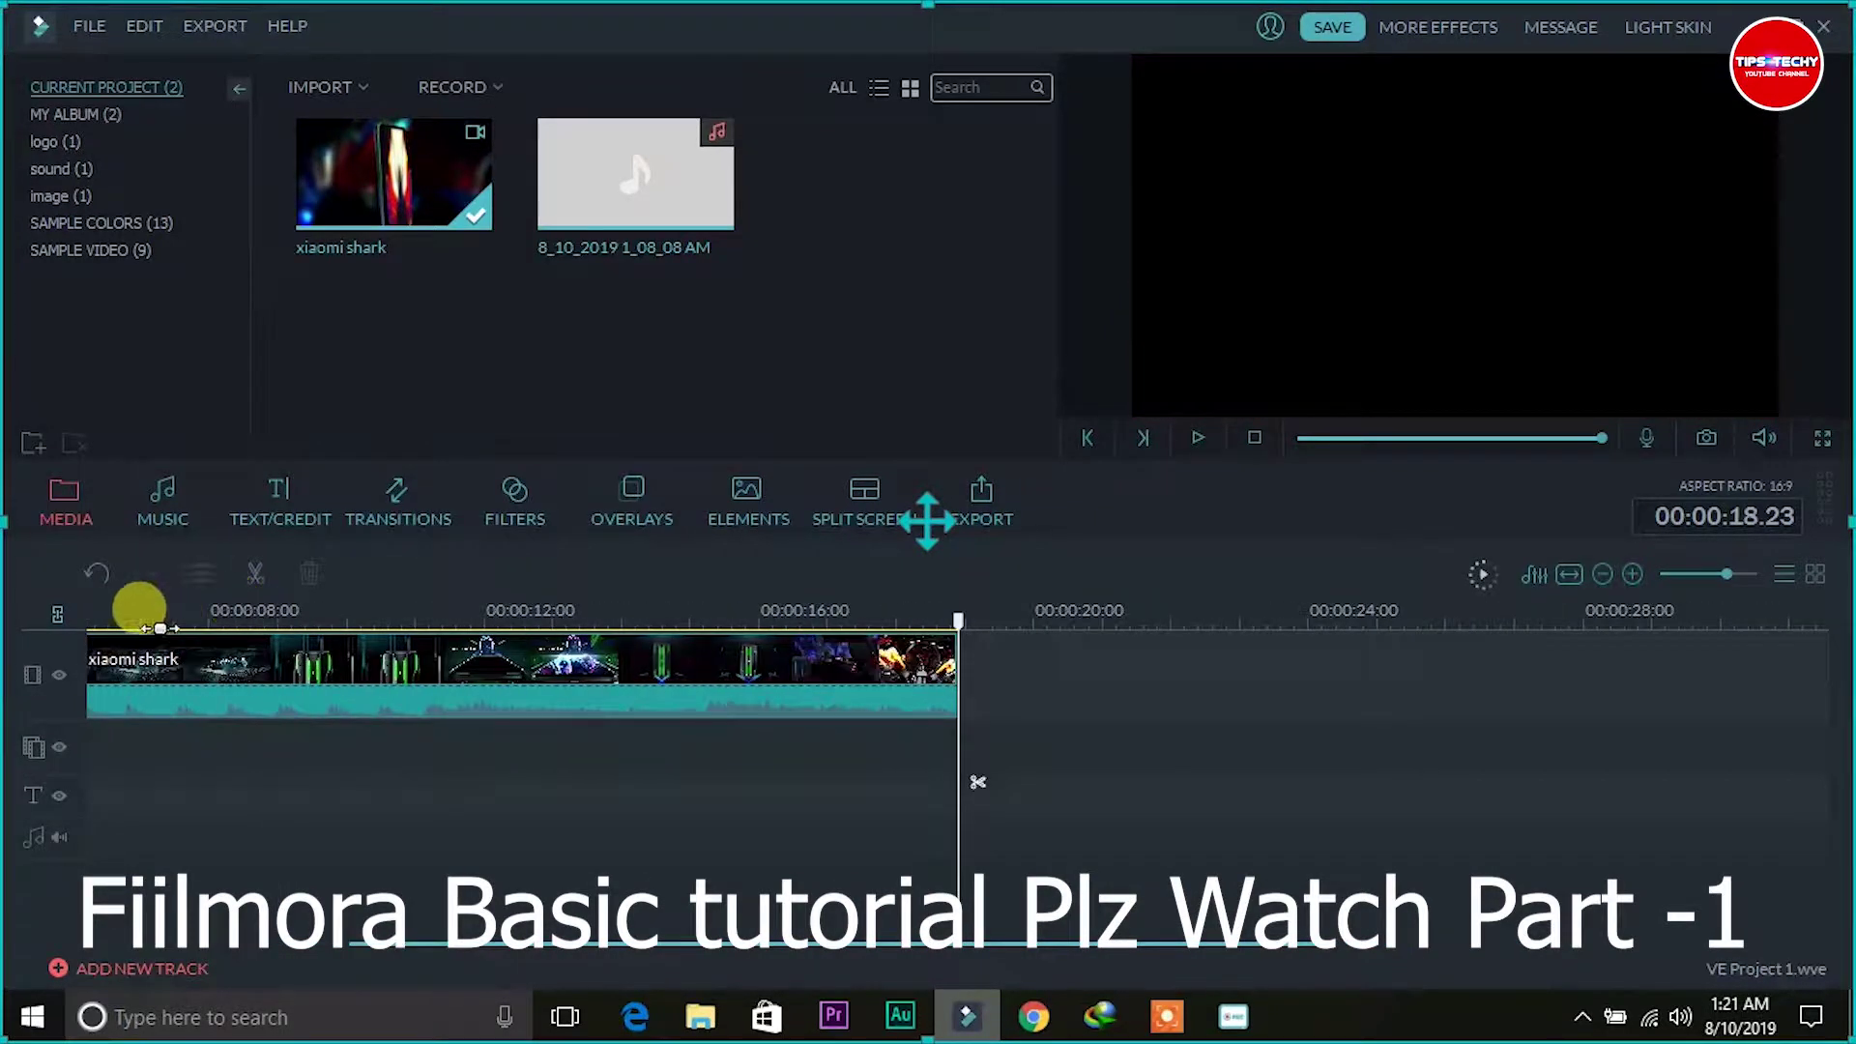
Preview the remaining xiaomi shark clip briefly and split it at 00:00:00.23.
key("space")
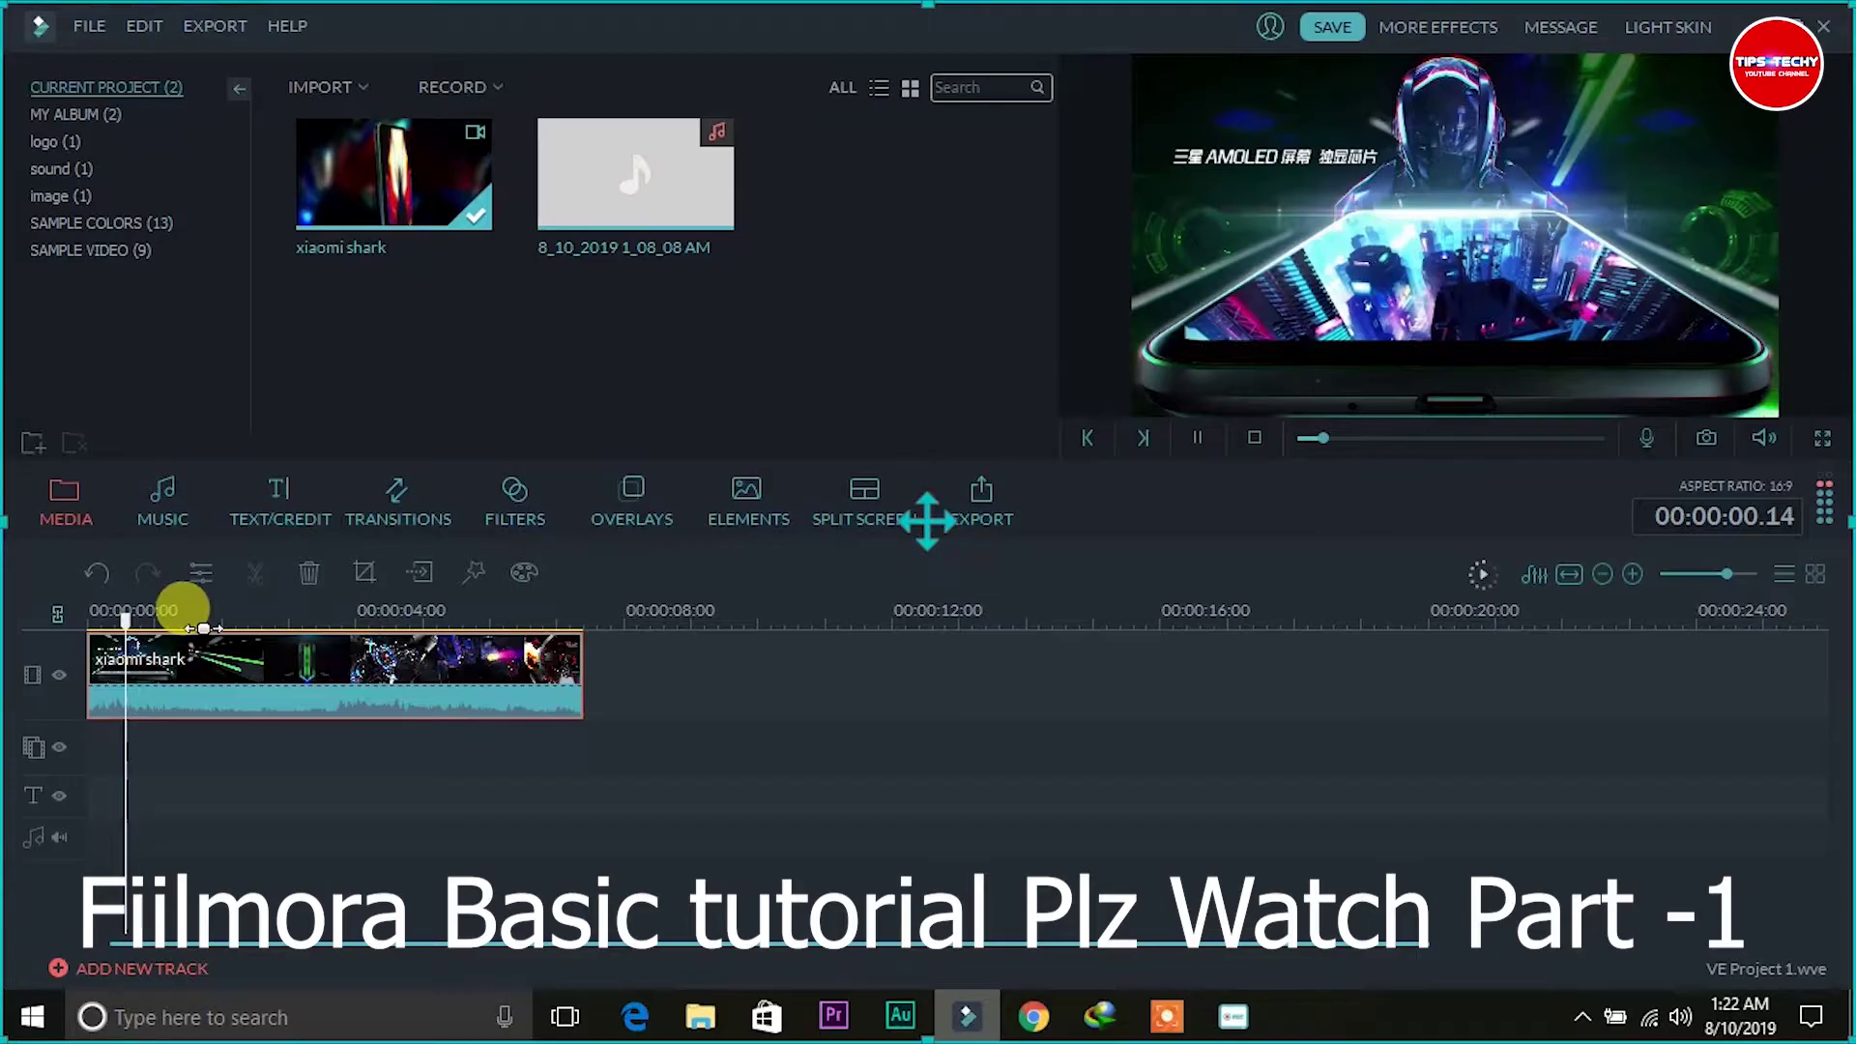
key("space")
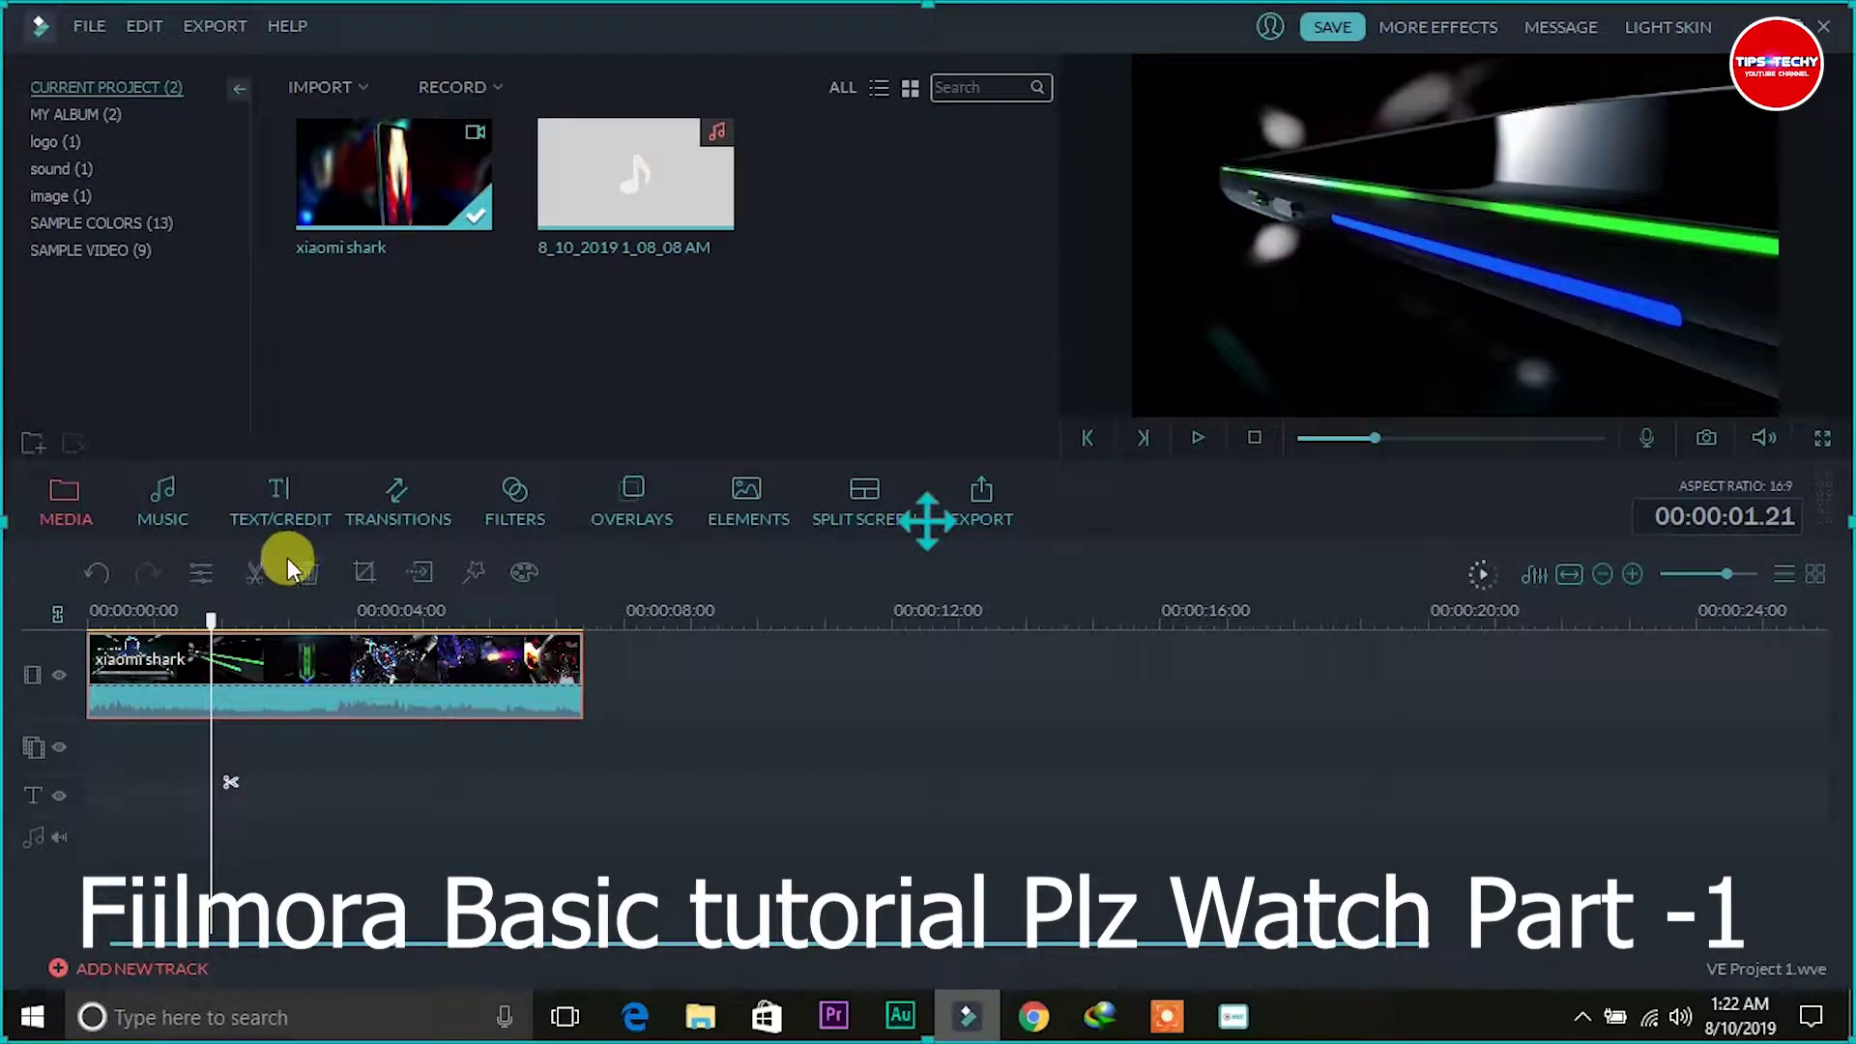
left_click_drag(207, 613, 149, 628)
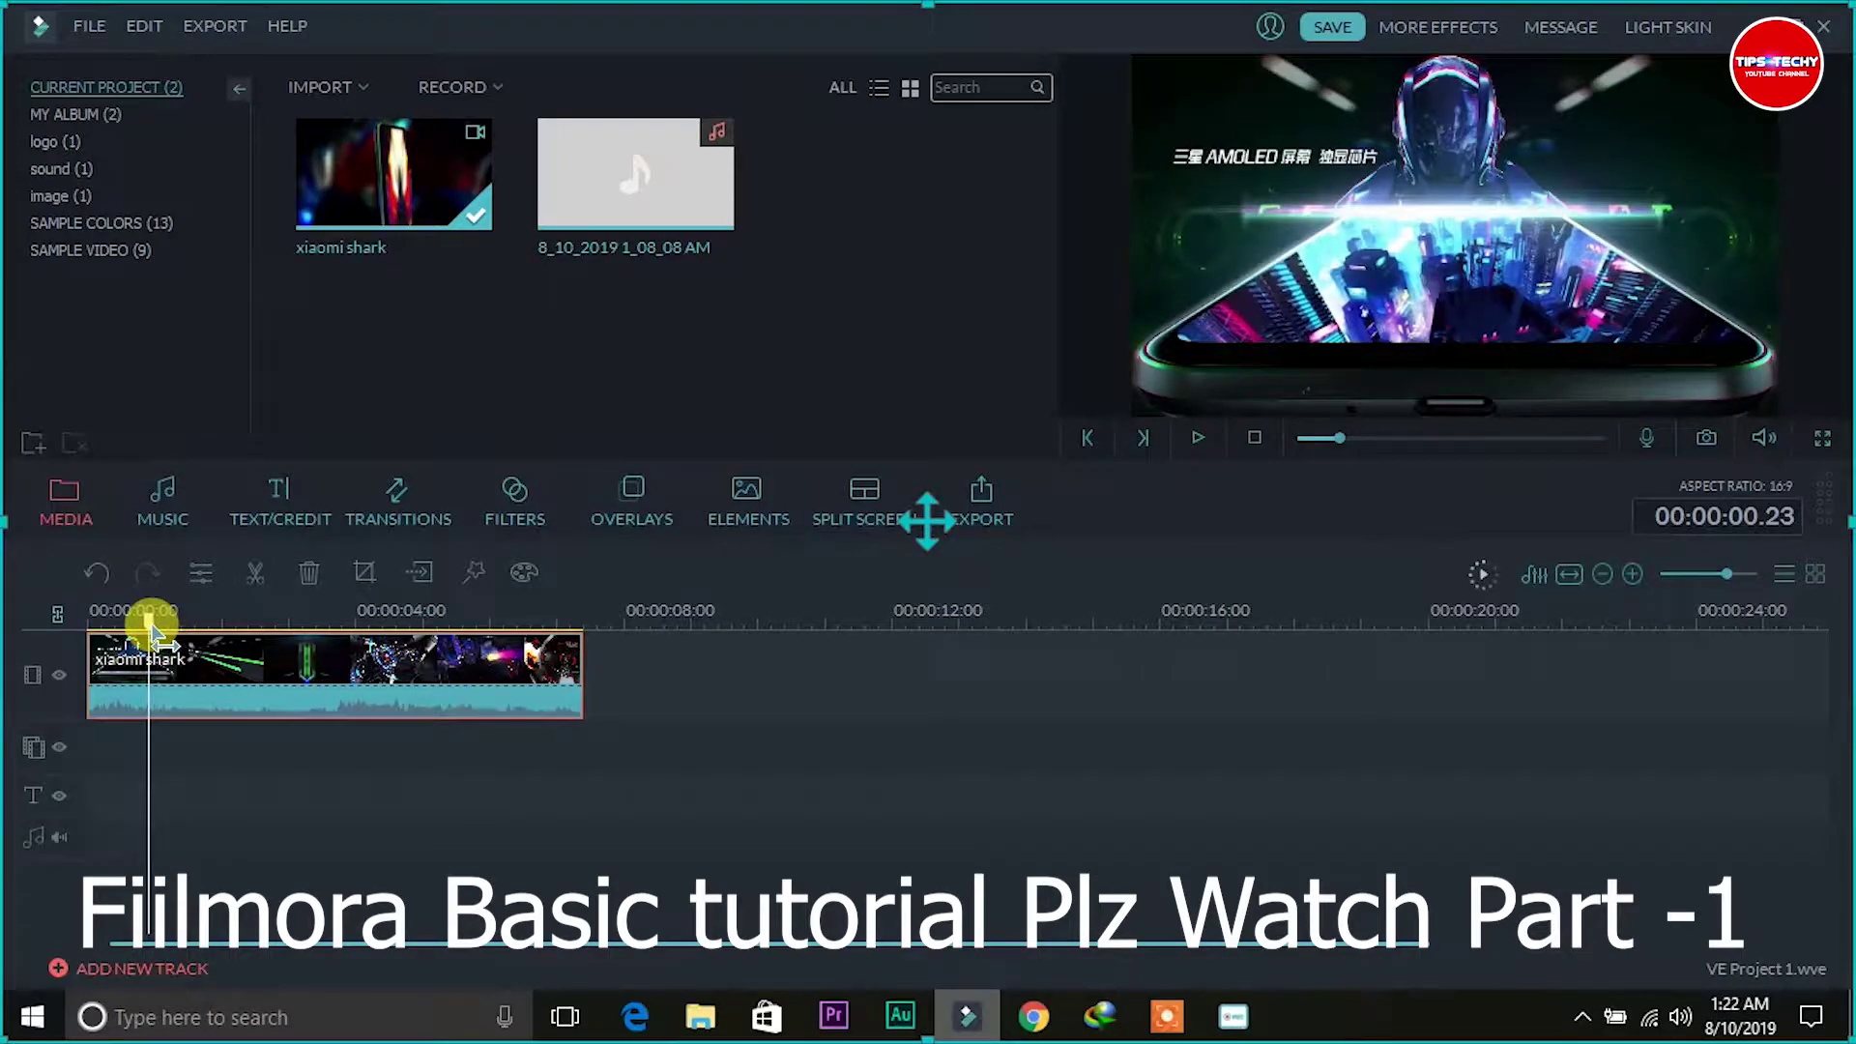
left_click(249, 584)
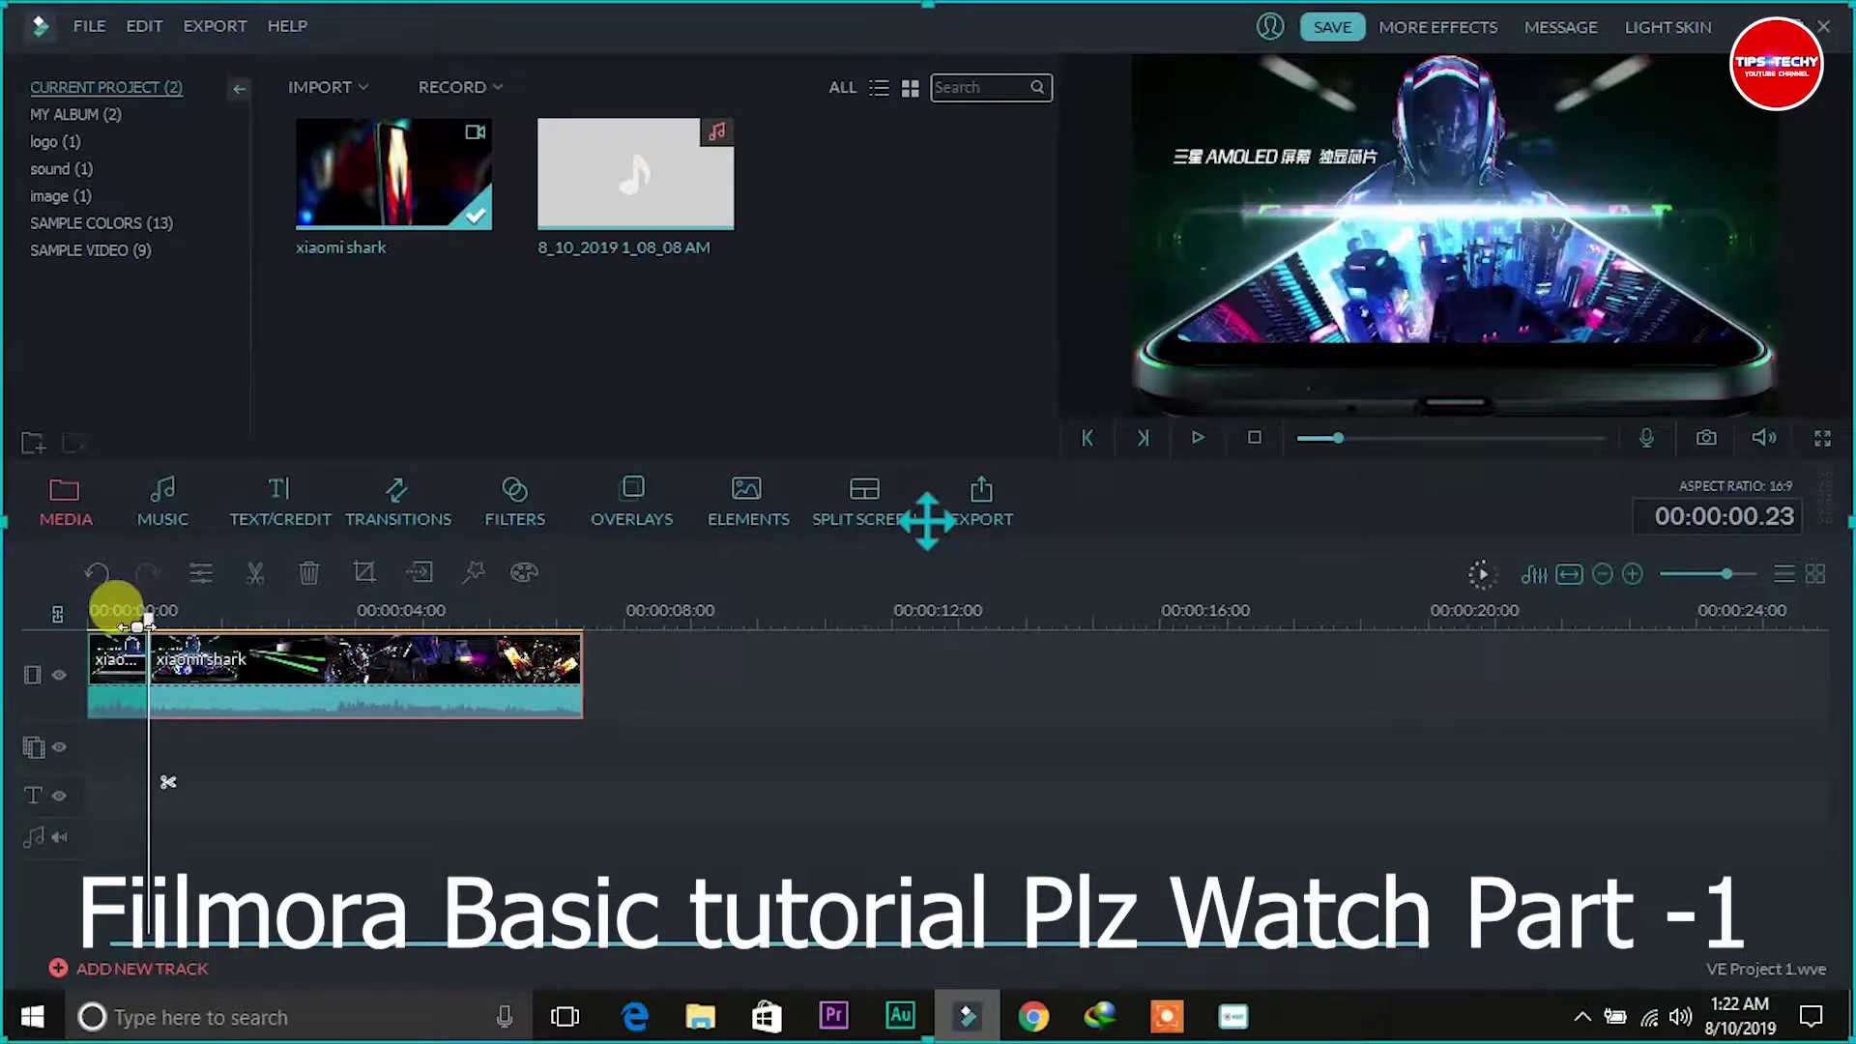
Preview the xiaomi shark clip after the first cut and split it at 00:00:02.21.
left_click_drag(149, 620, 145, 624)
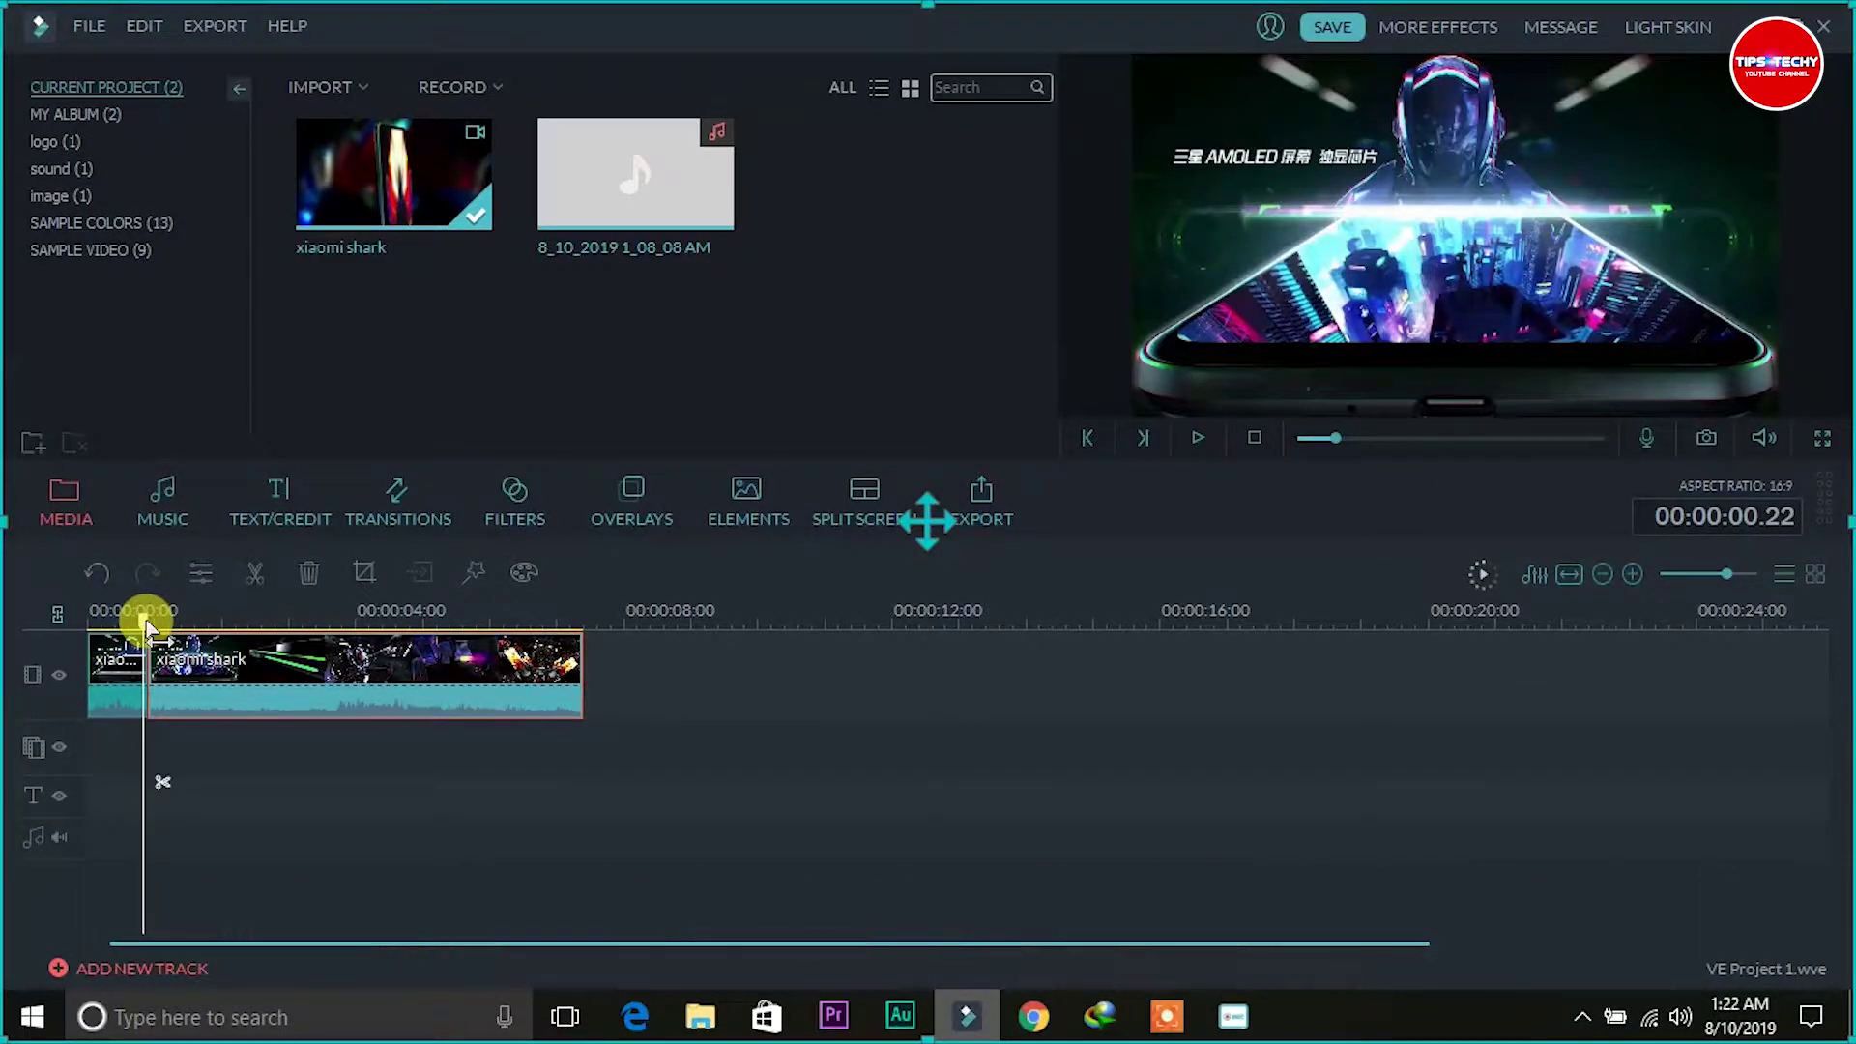
key("space")
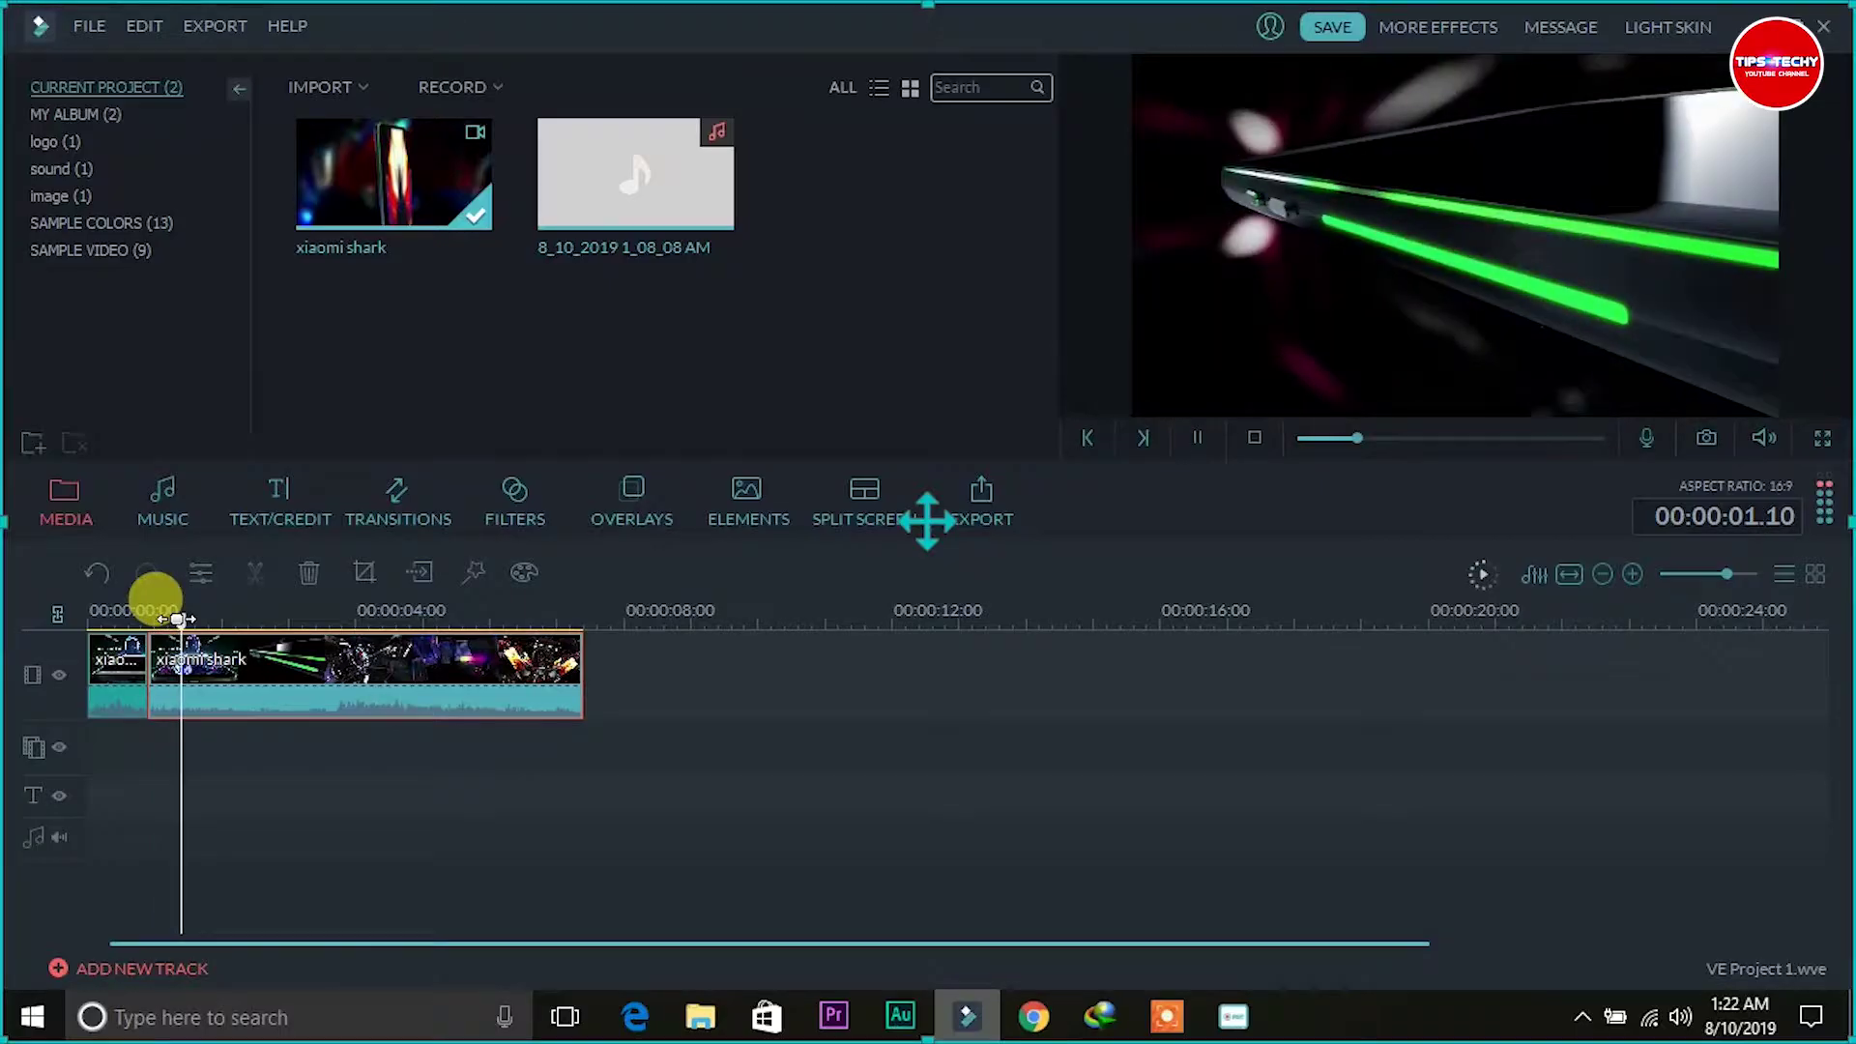
key("space")
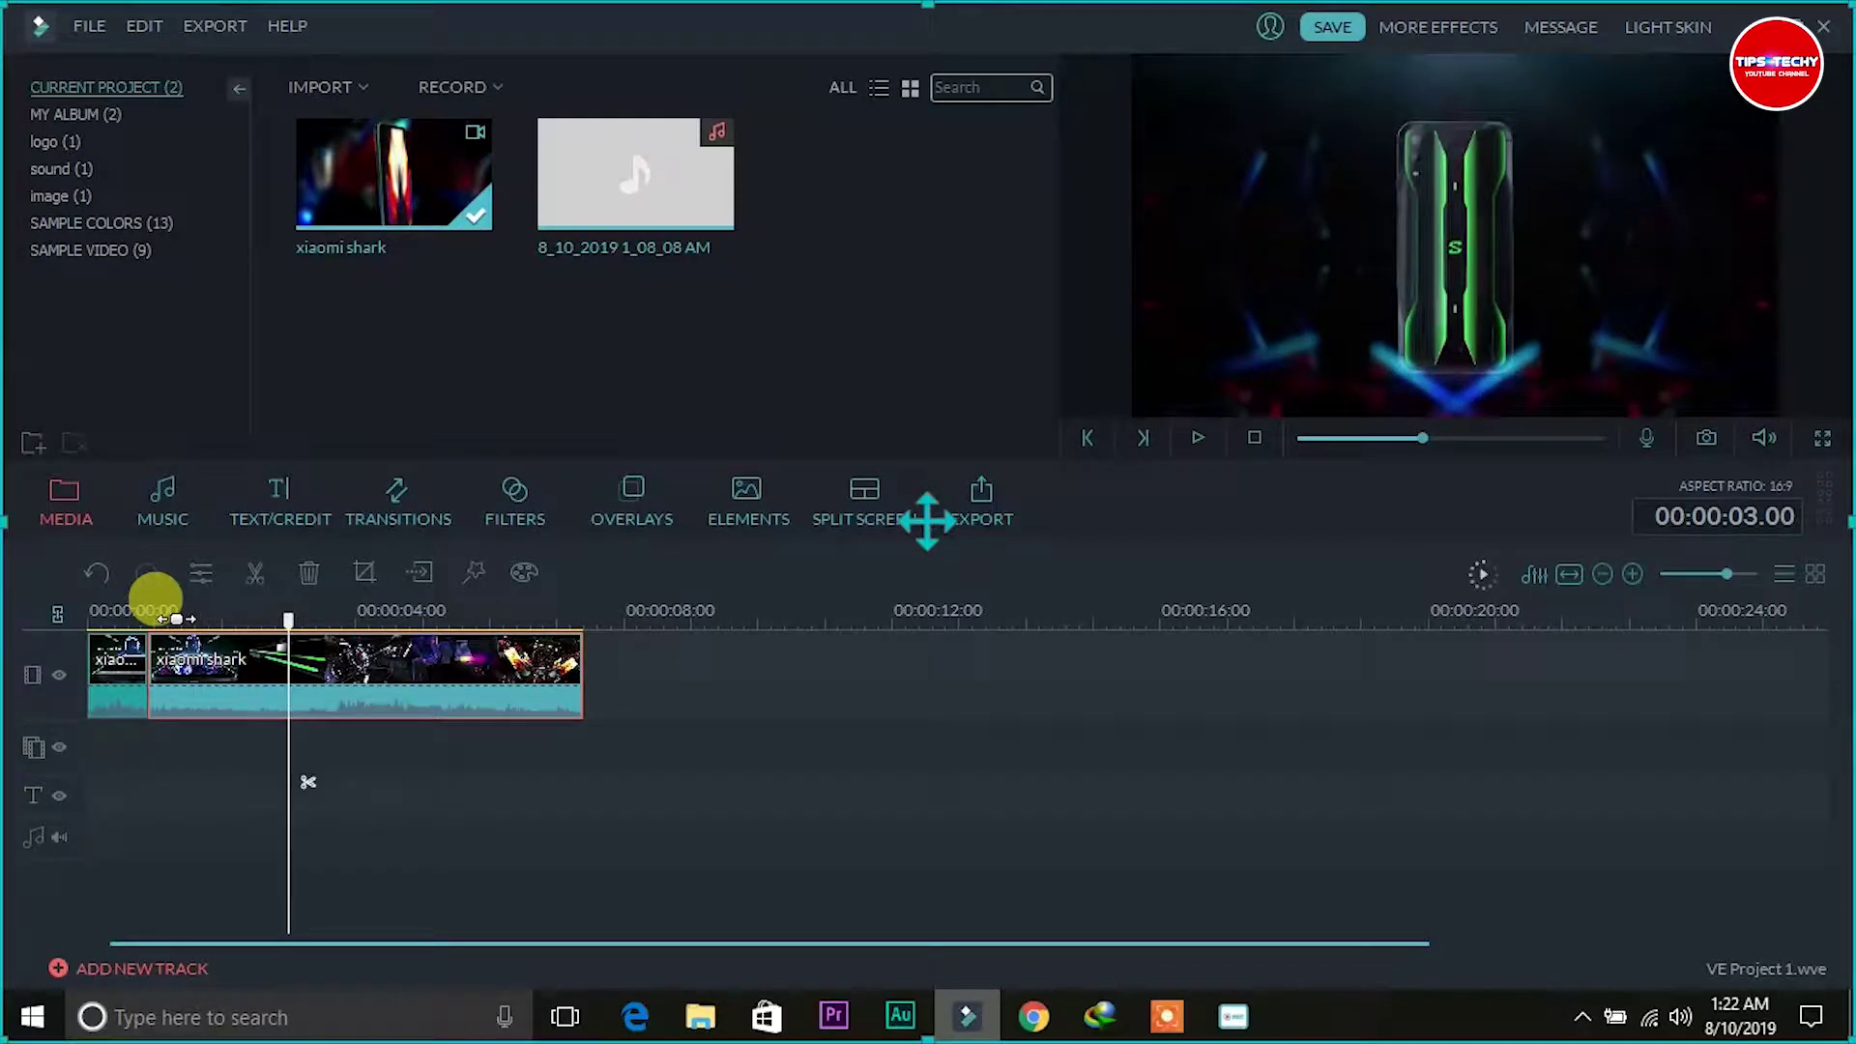
left_click_drag(284, 621, 278, 621)
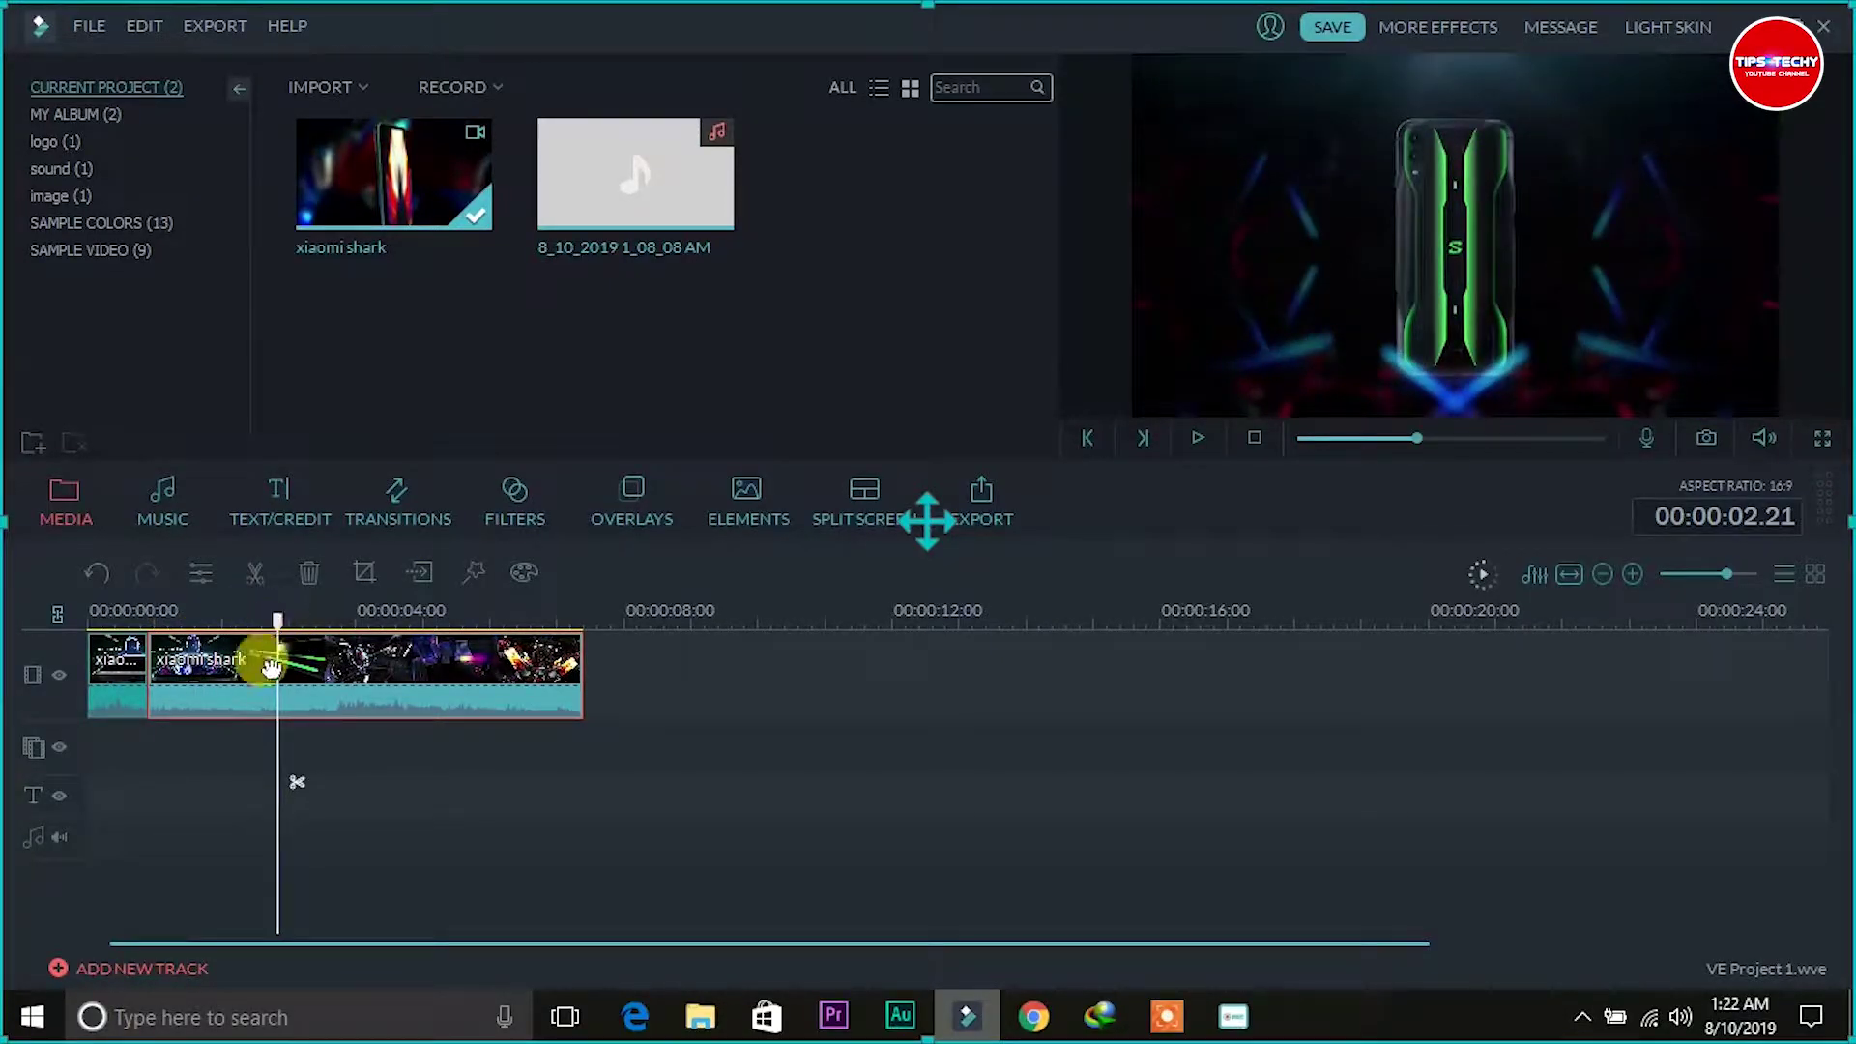
left_click(261, 577)
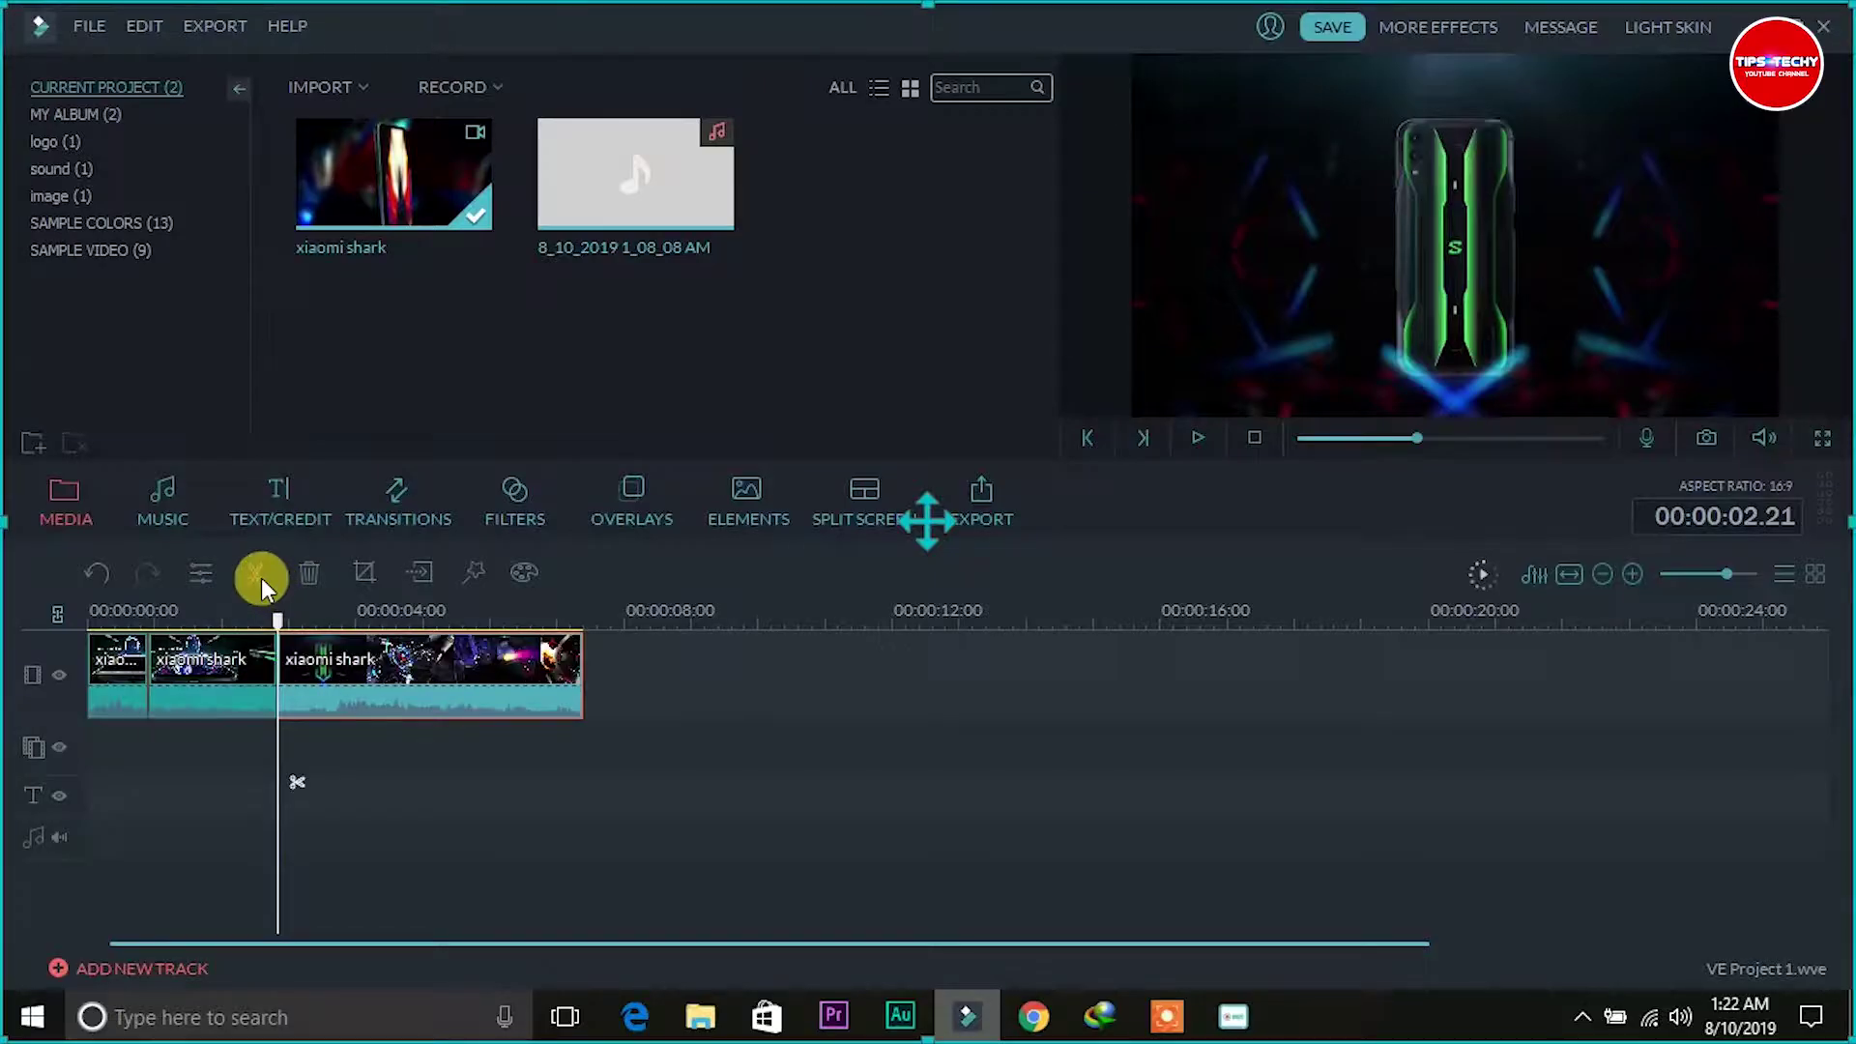
Delete the xiaomi shark segment between 00:00:00.23 and 00:00:02.21.
left_click(237, 688)
right_click(232, 687)
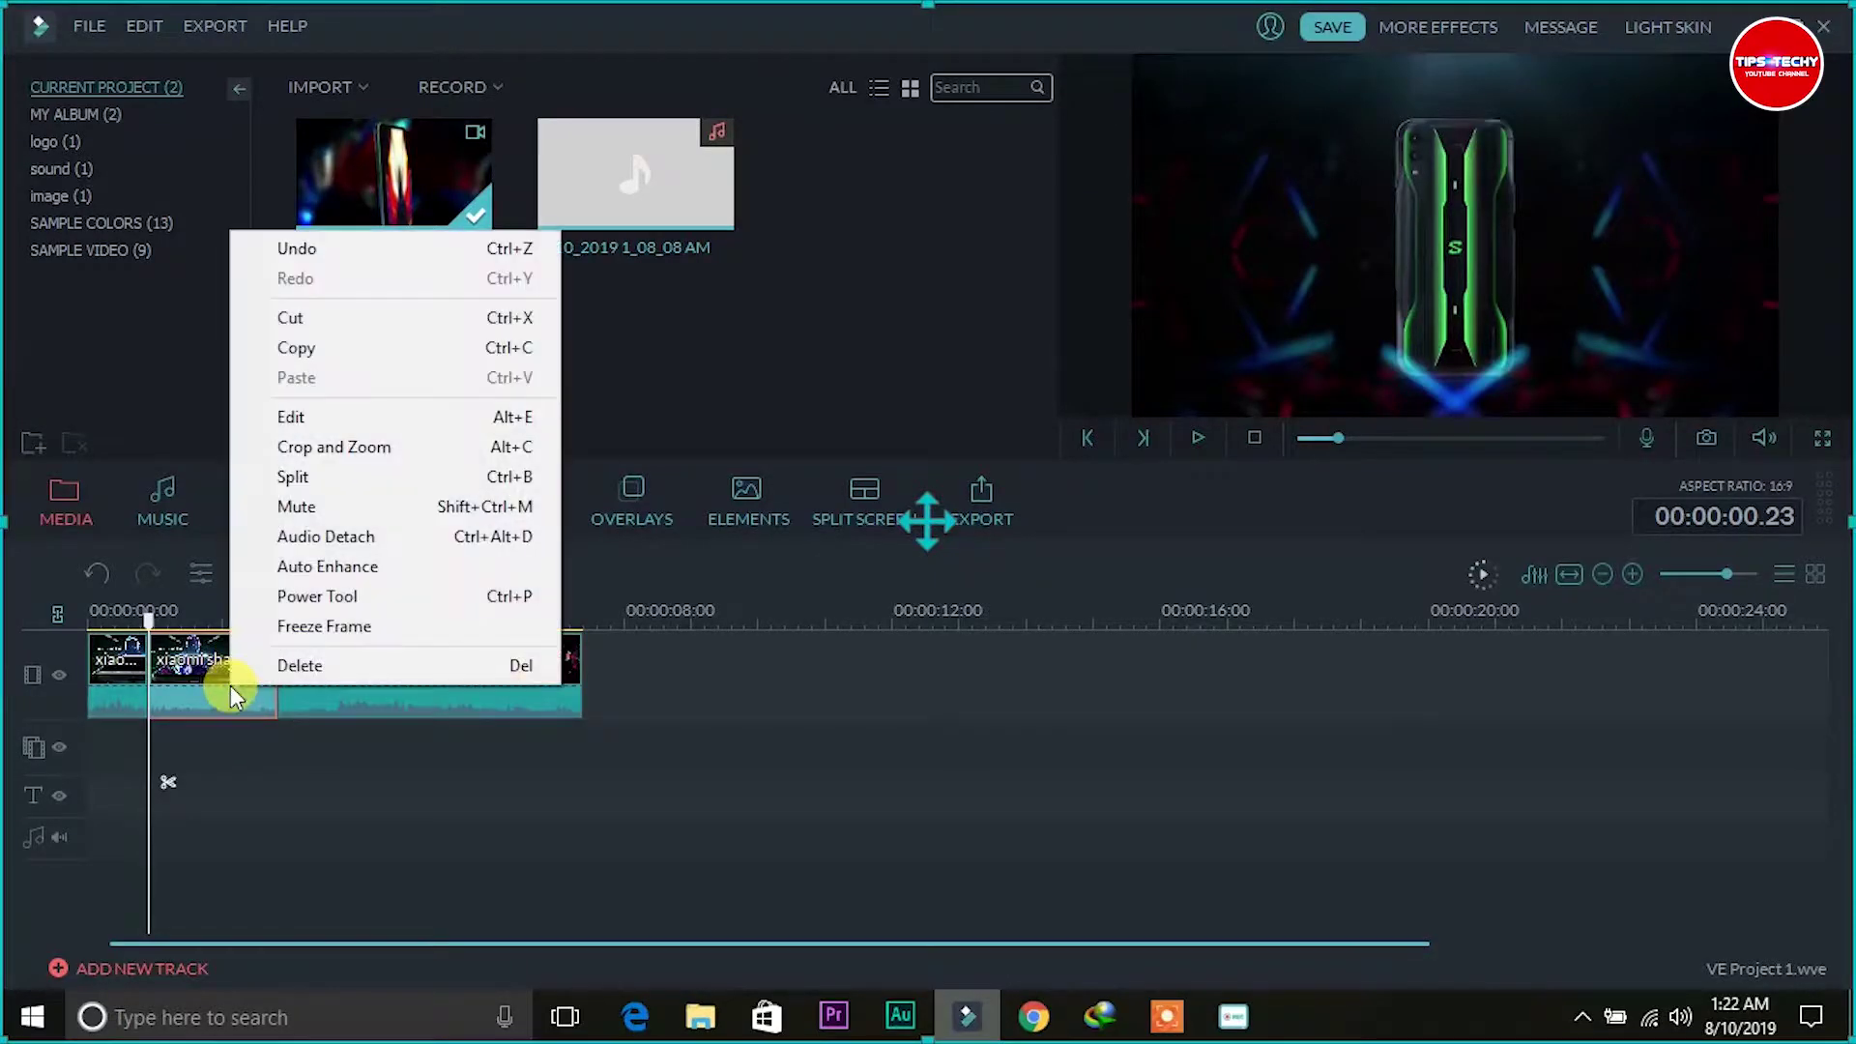
left_click(297, 671)
Preview the joined clips briefly and split the second xiaomi shark segment at 00:00:01.09.
key("space")
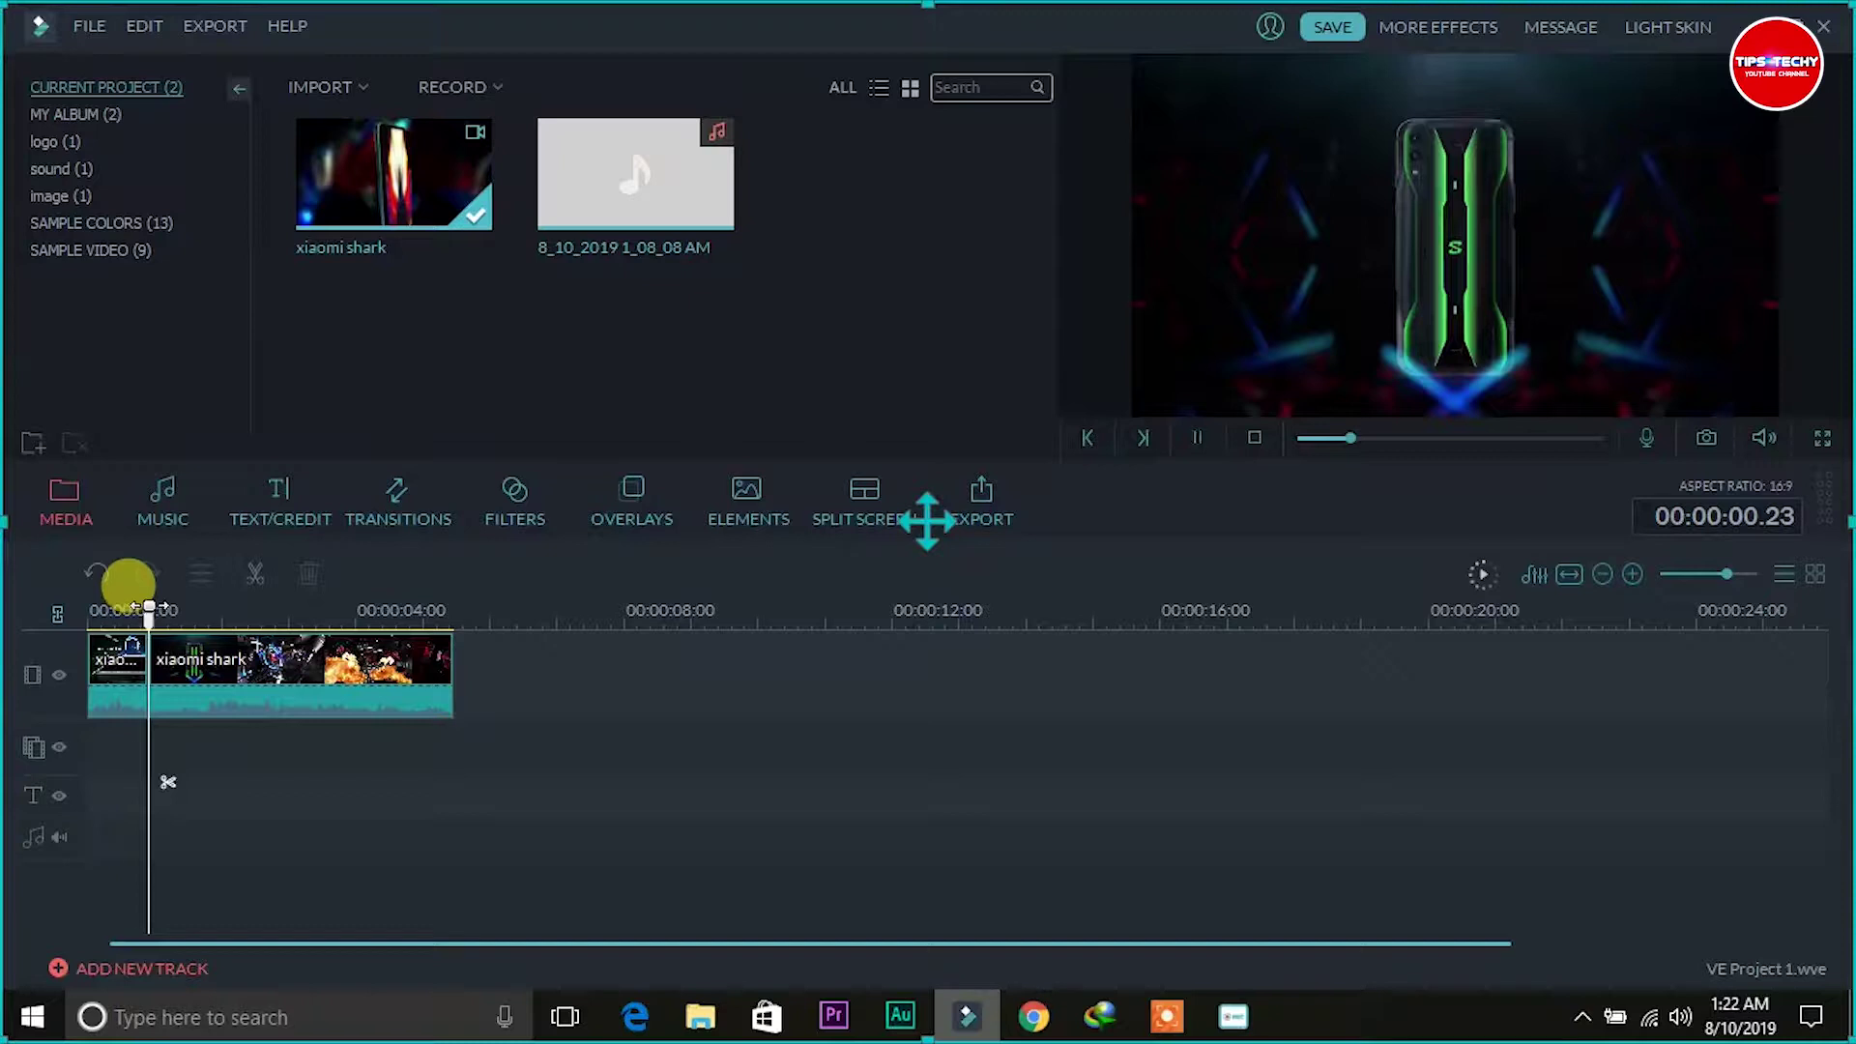
key("space")
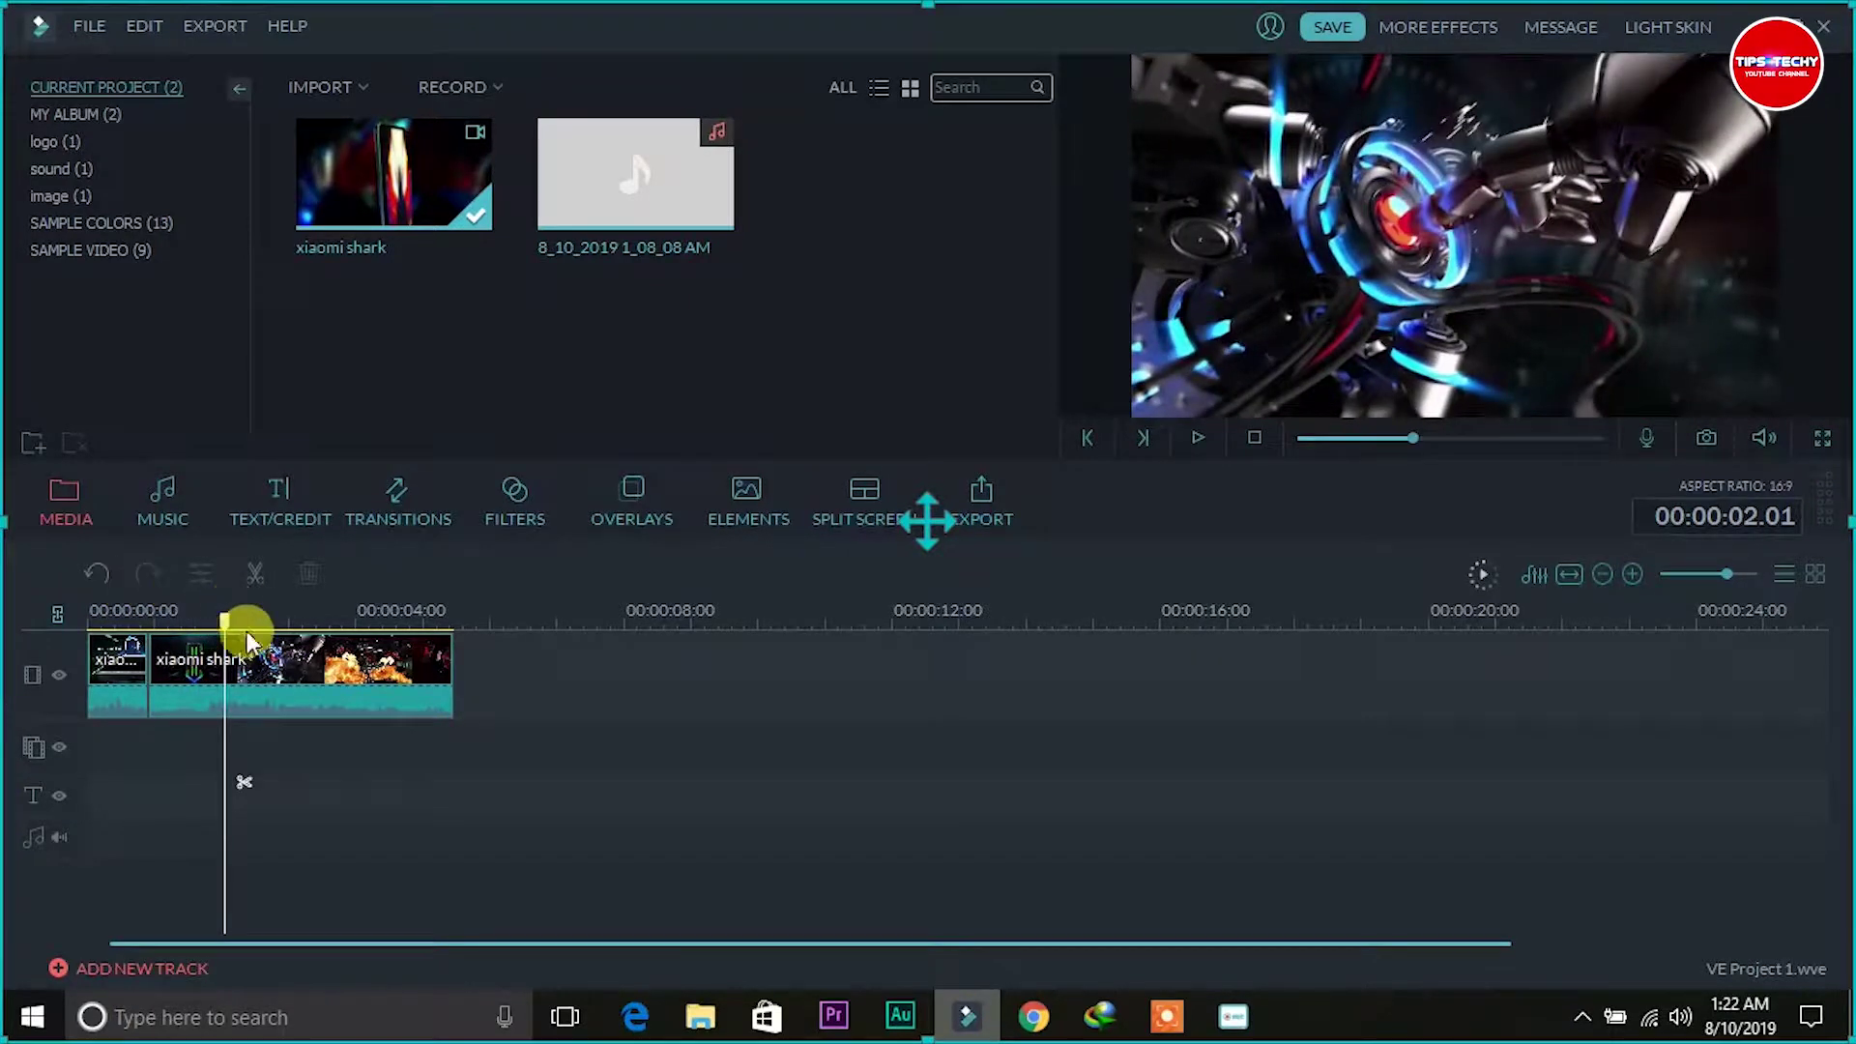
left_click(185, 620)
left_click_drag(185, 628, 175, 619)
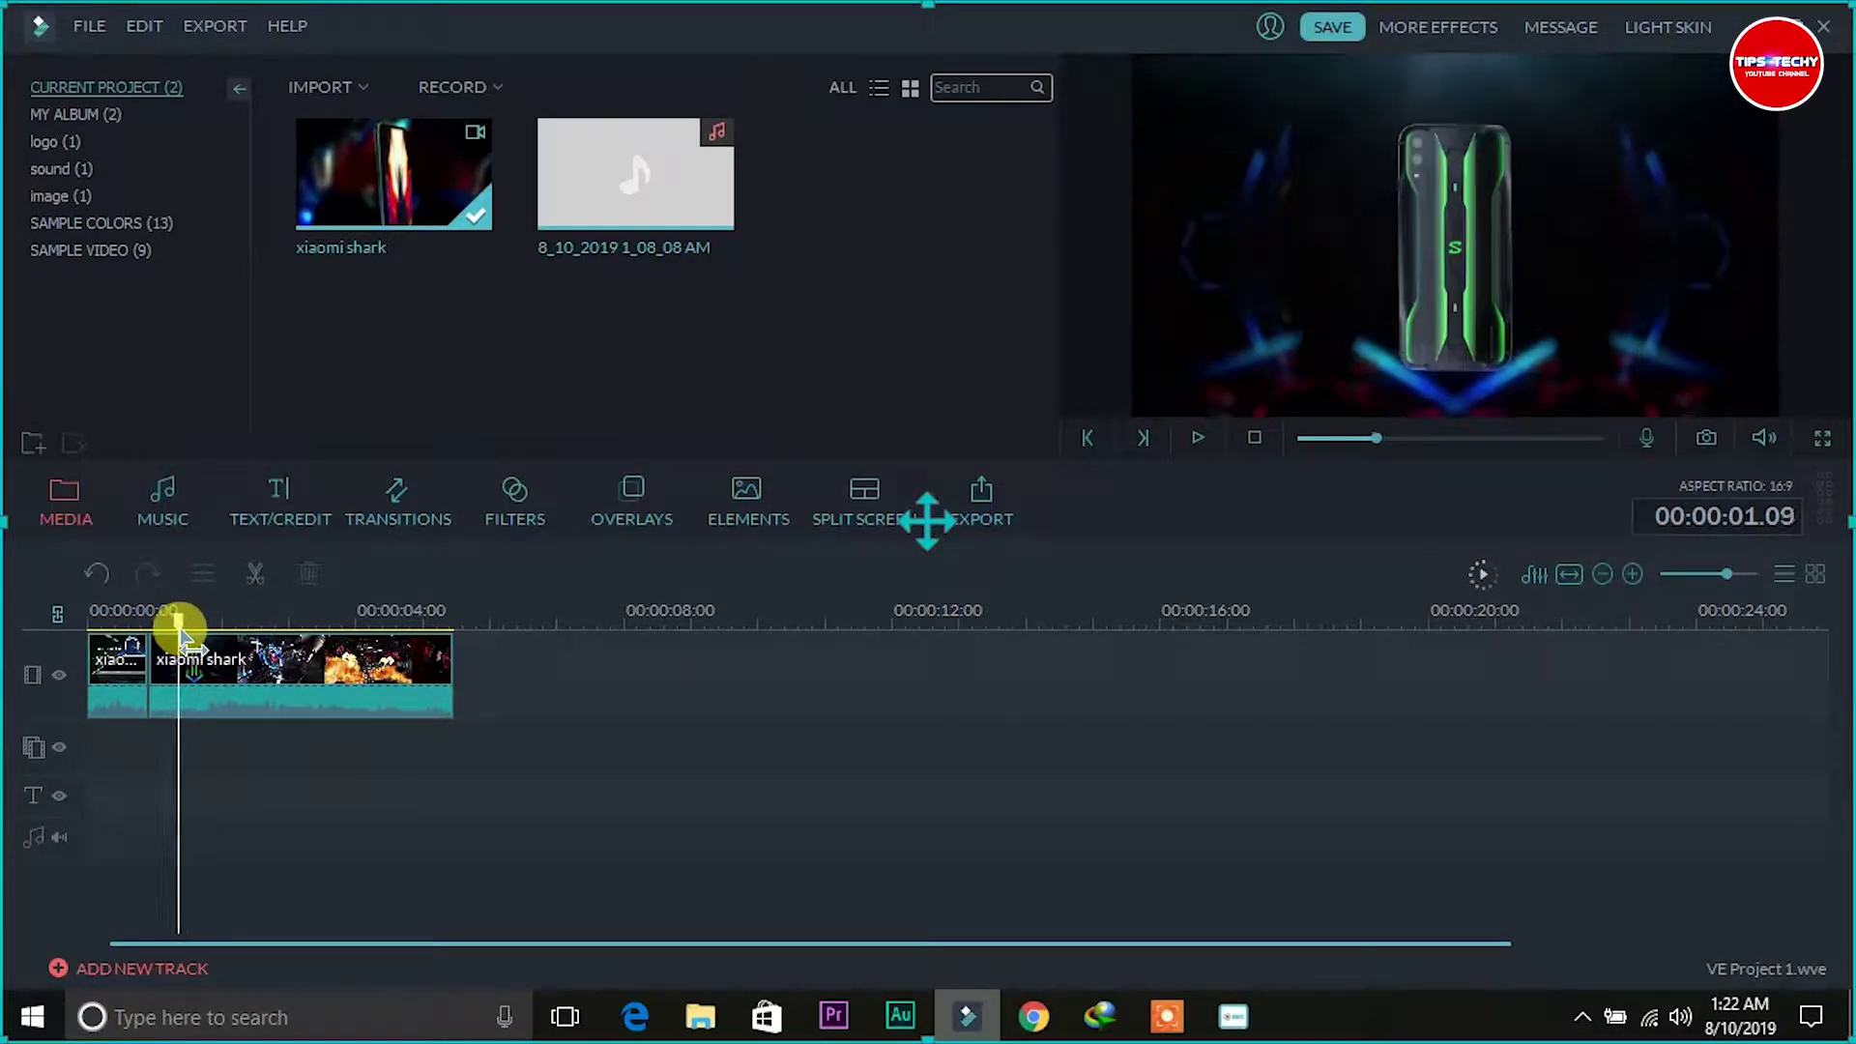
left_click(256, 573)
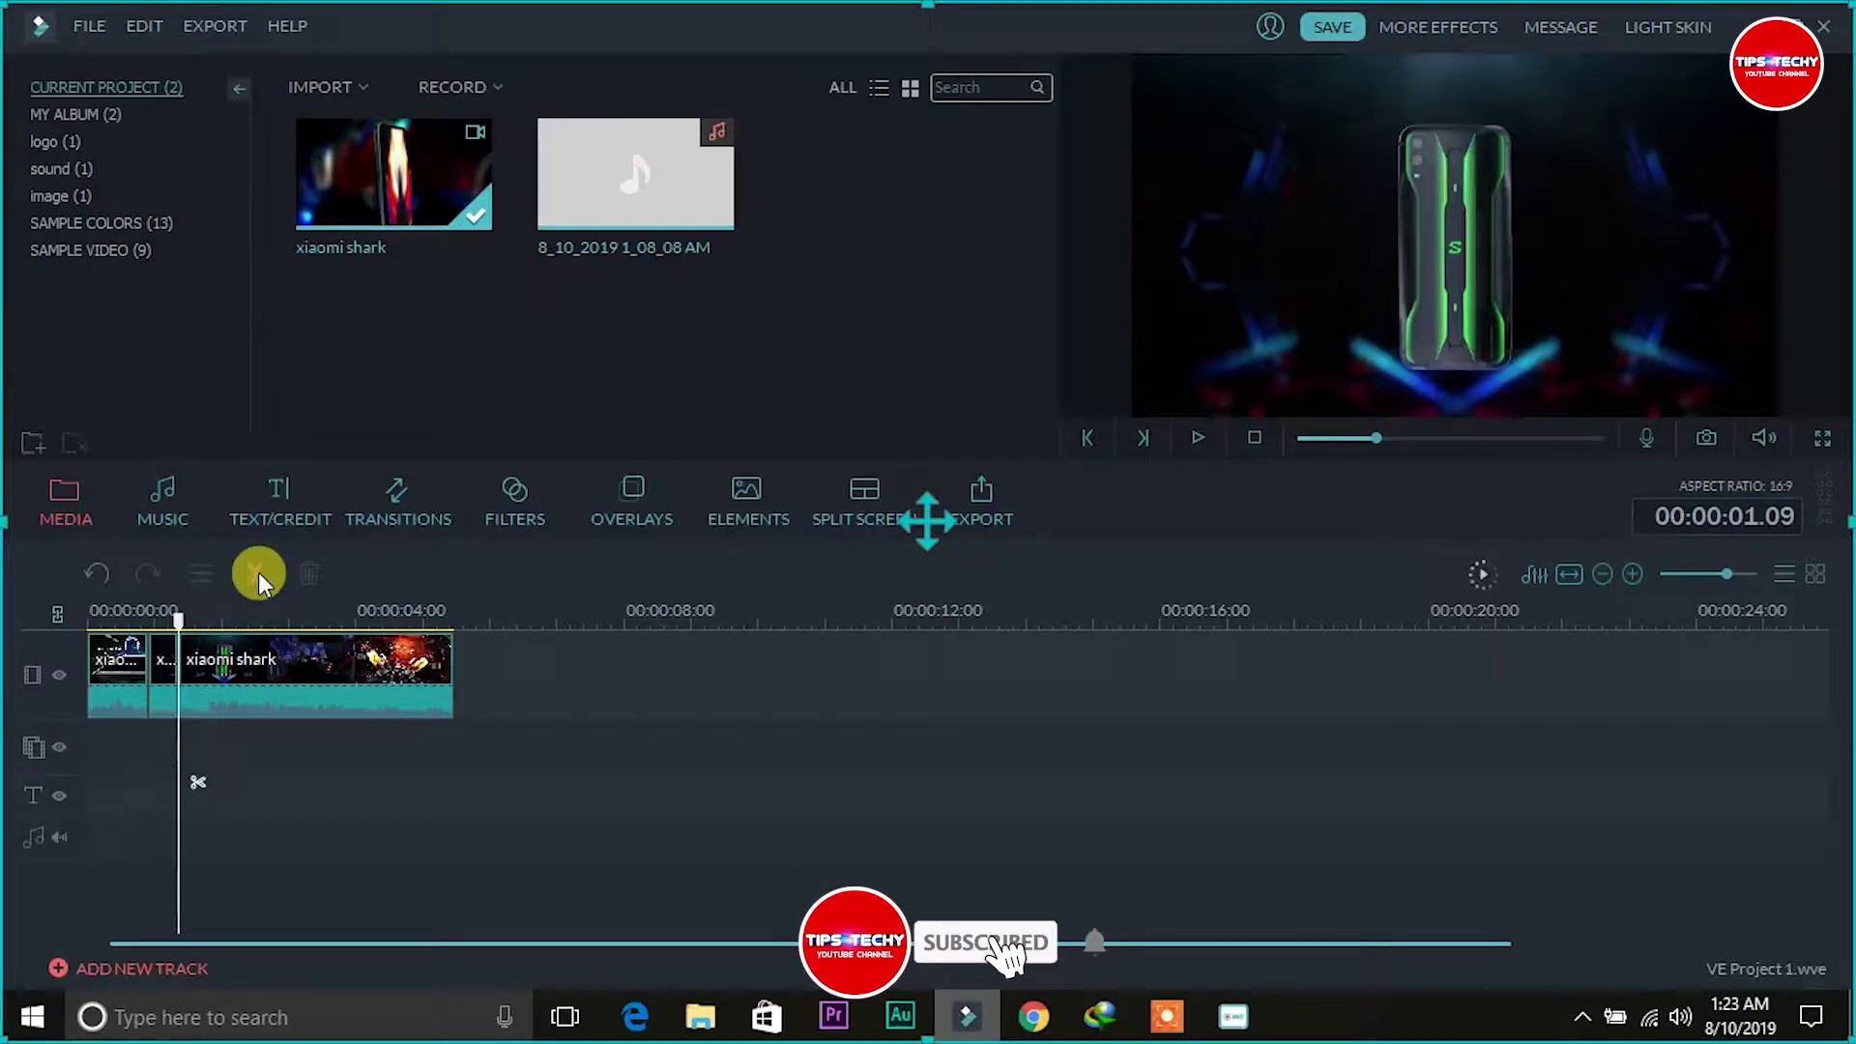
Play the rest of the timeline, extend the last xiaomi shark clip's end, and split it at 00:00:05.02.
key("space")
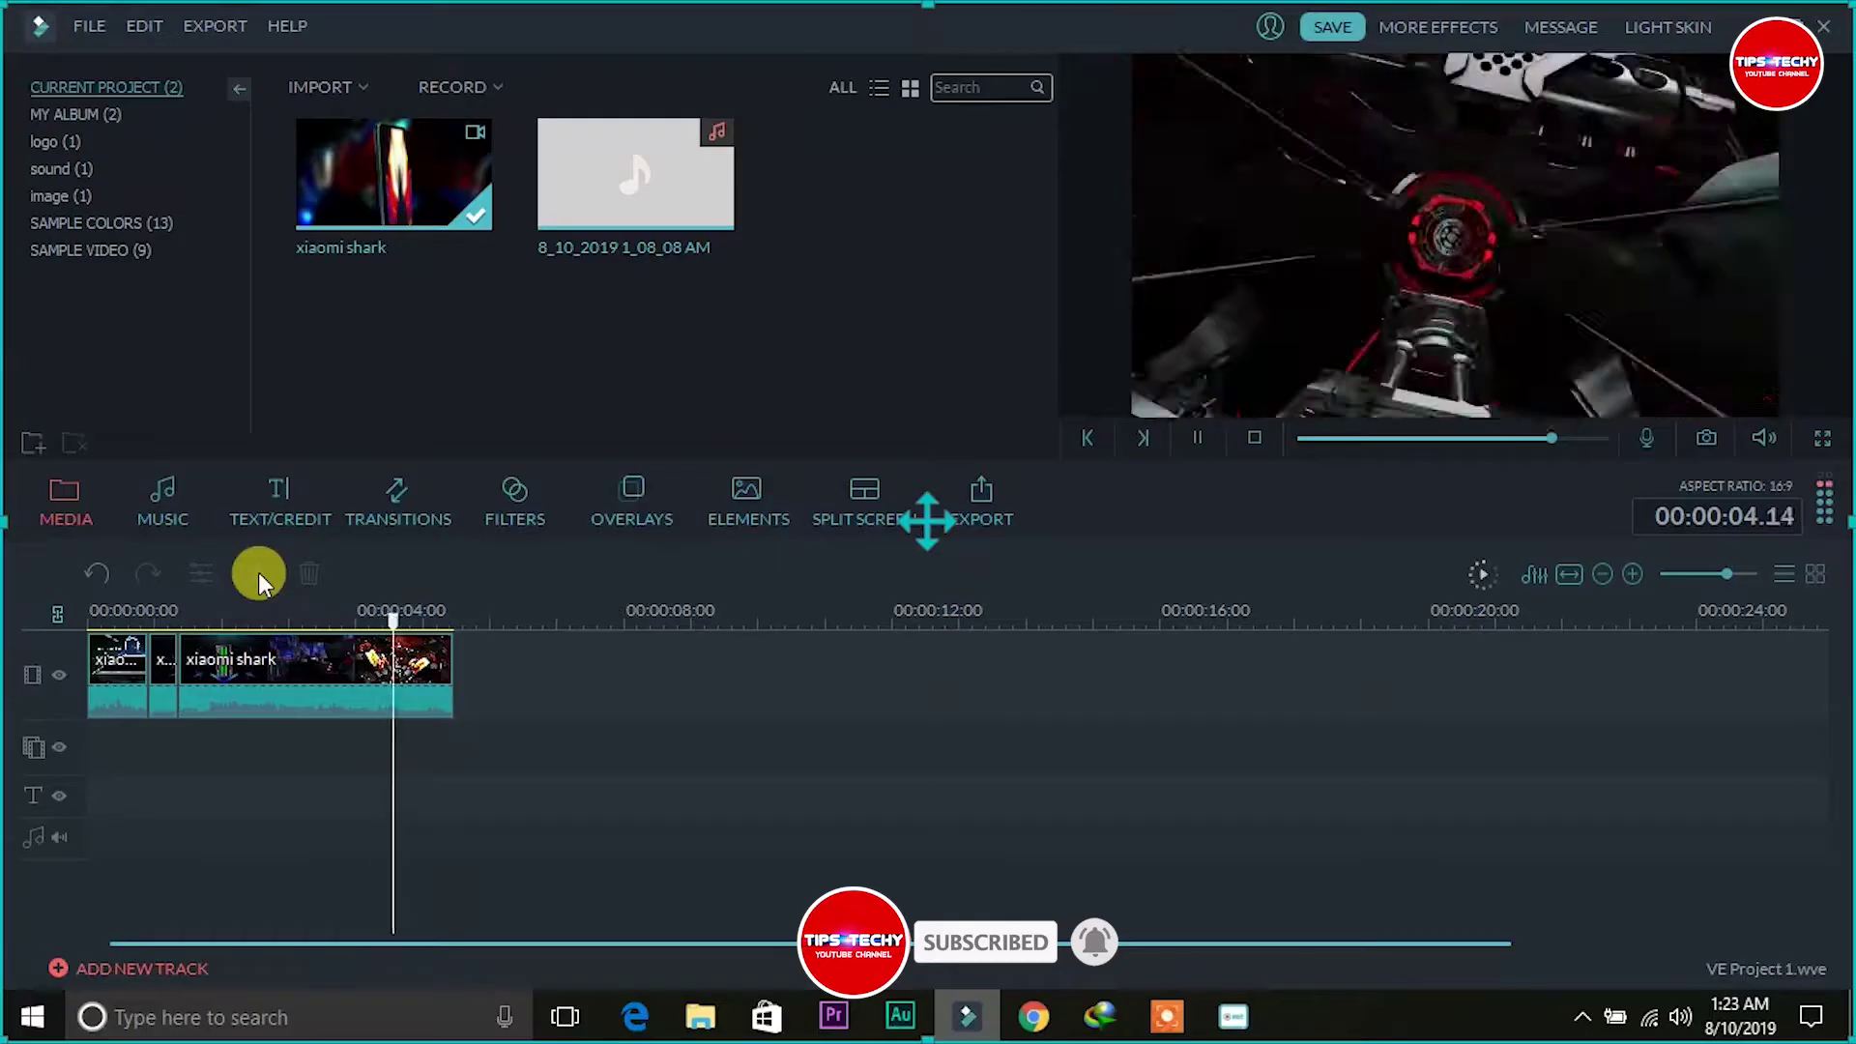
left_click_drag(454, 667, 428, 630)
left_click(426, 618)
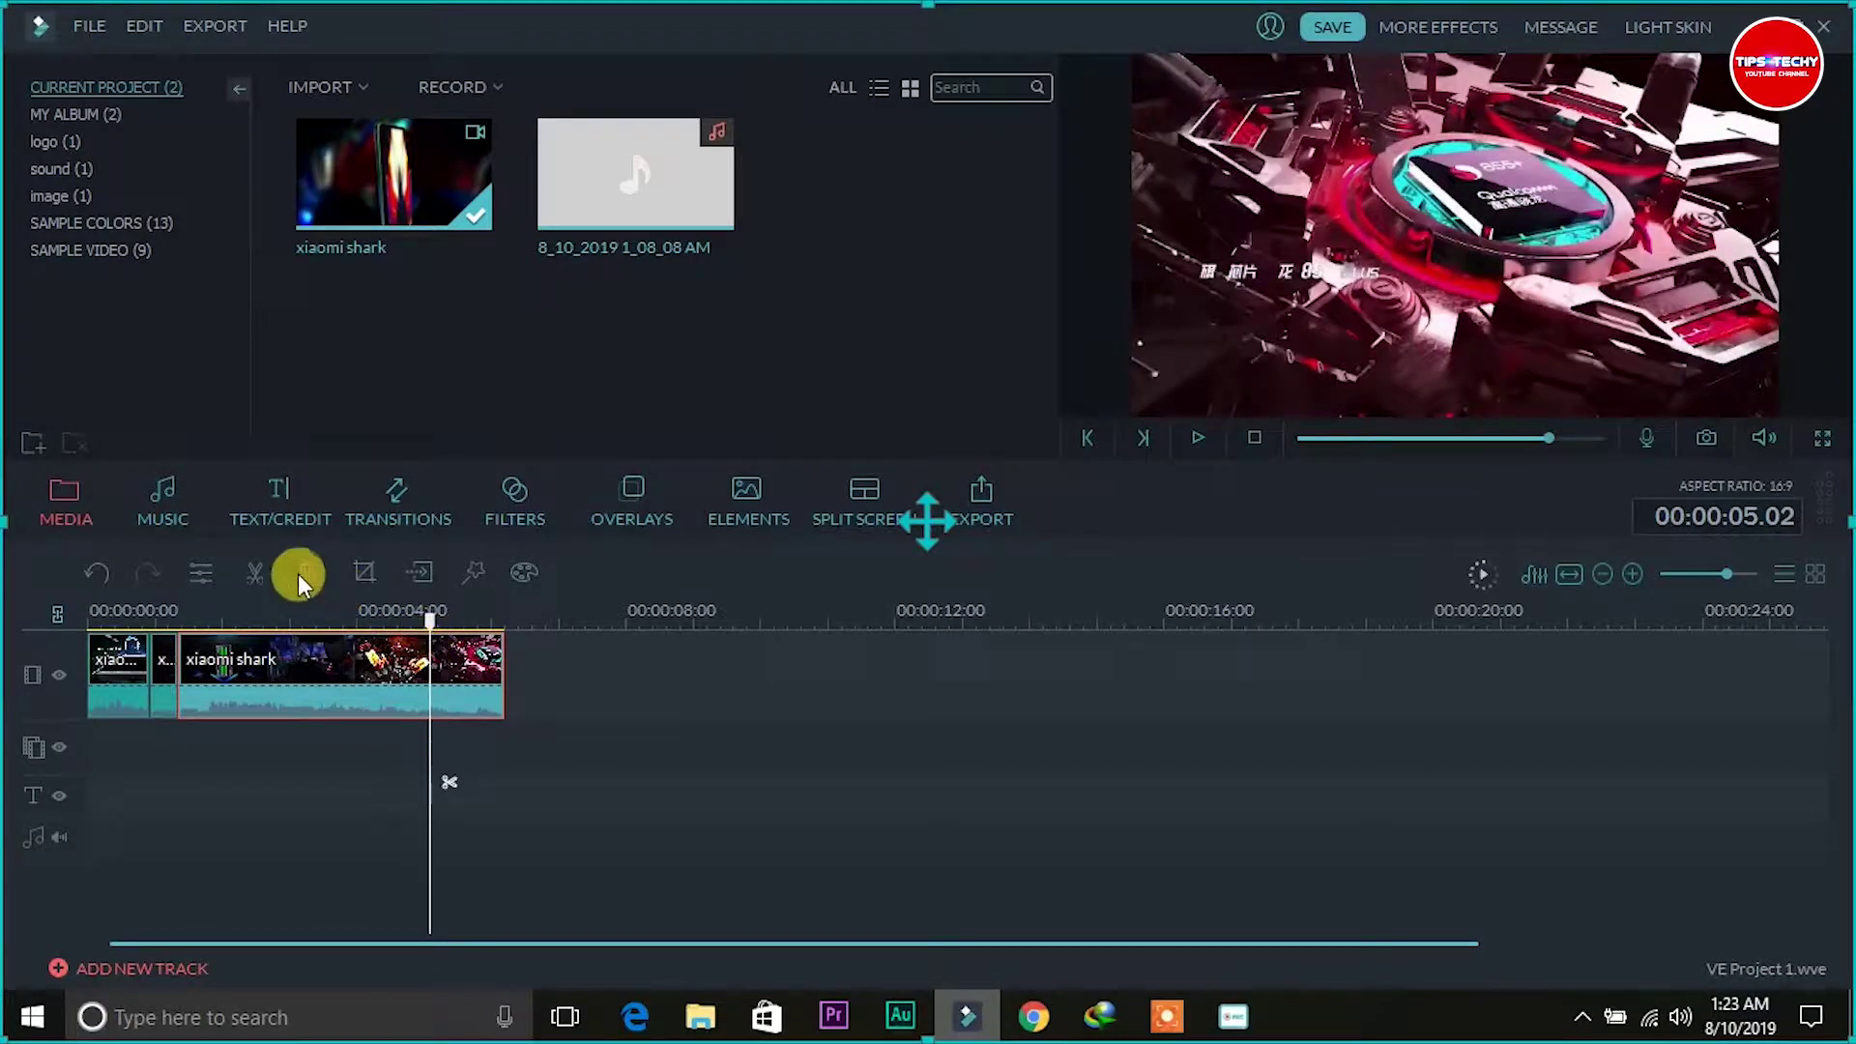
left_click(259, 572)
Delete the xiaomi shark segment between 00:00:01.09 and 00:00:05.02 and return the playhead to the start.
left_click(299, 692)
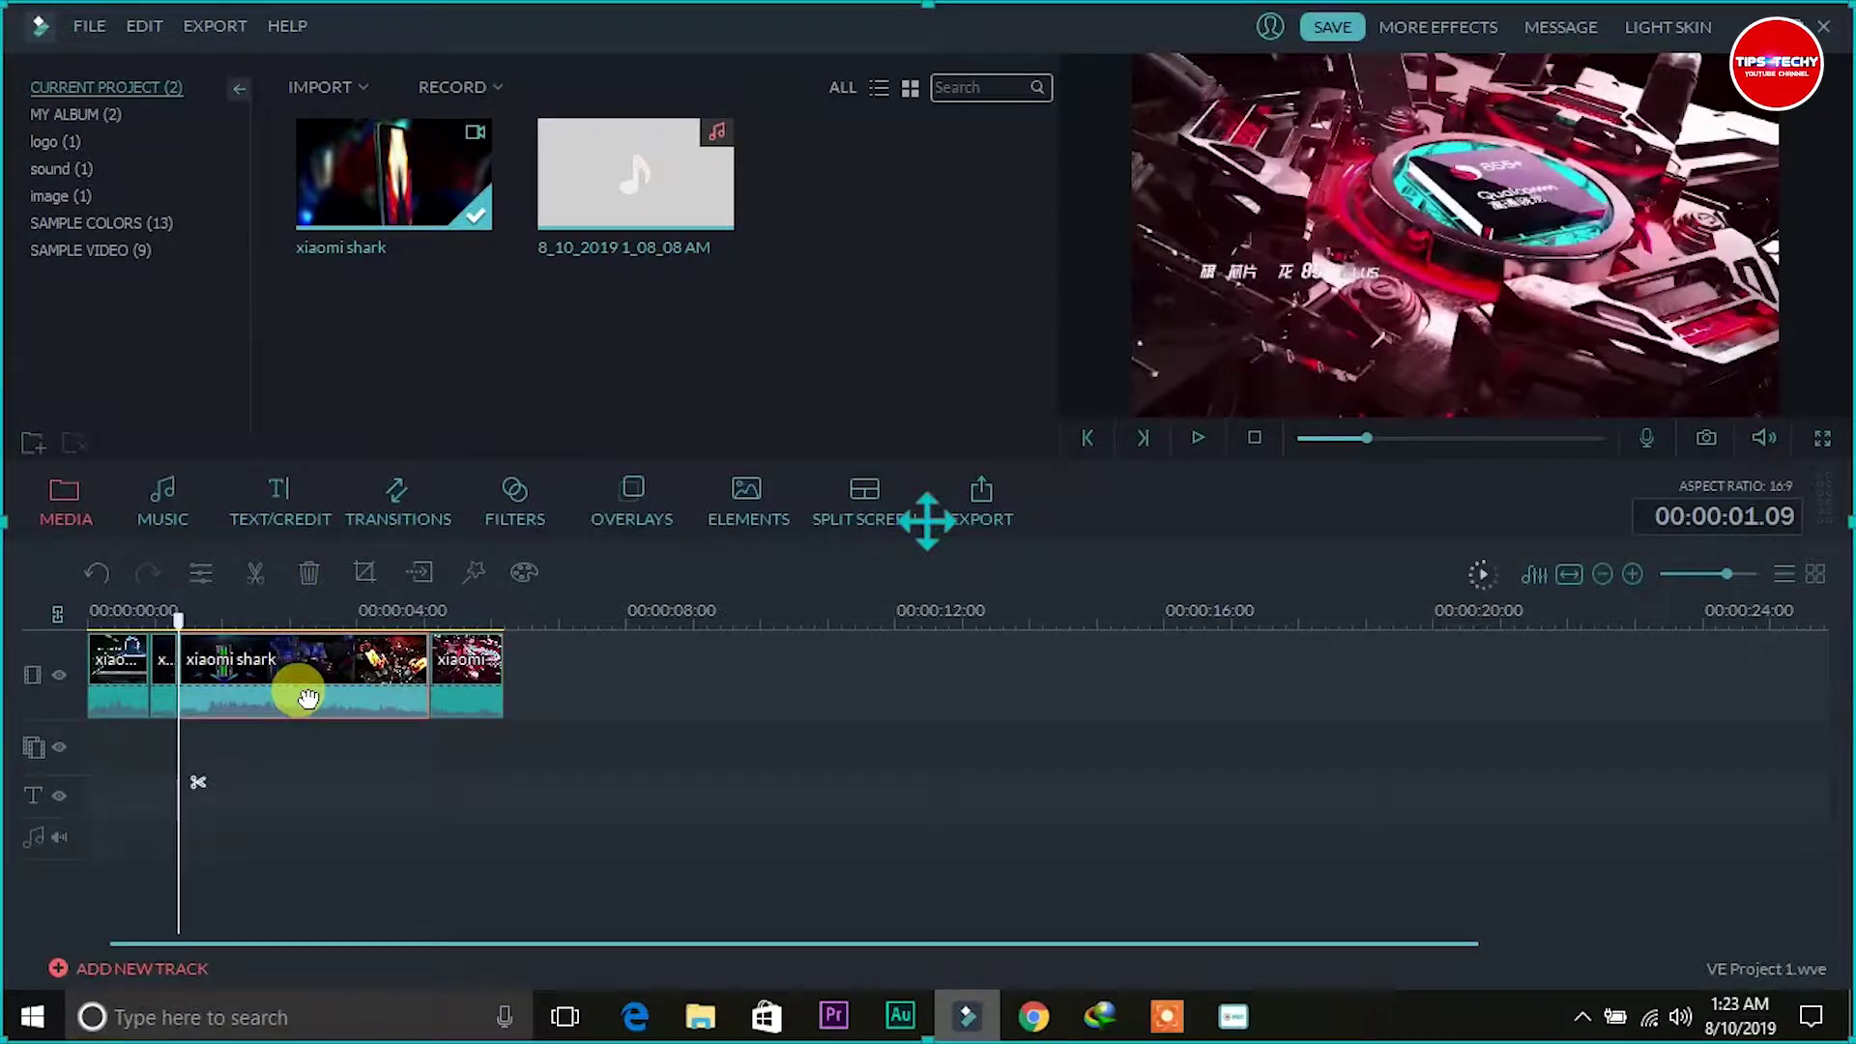
right_click(300, 692)
left_click(344, 674)
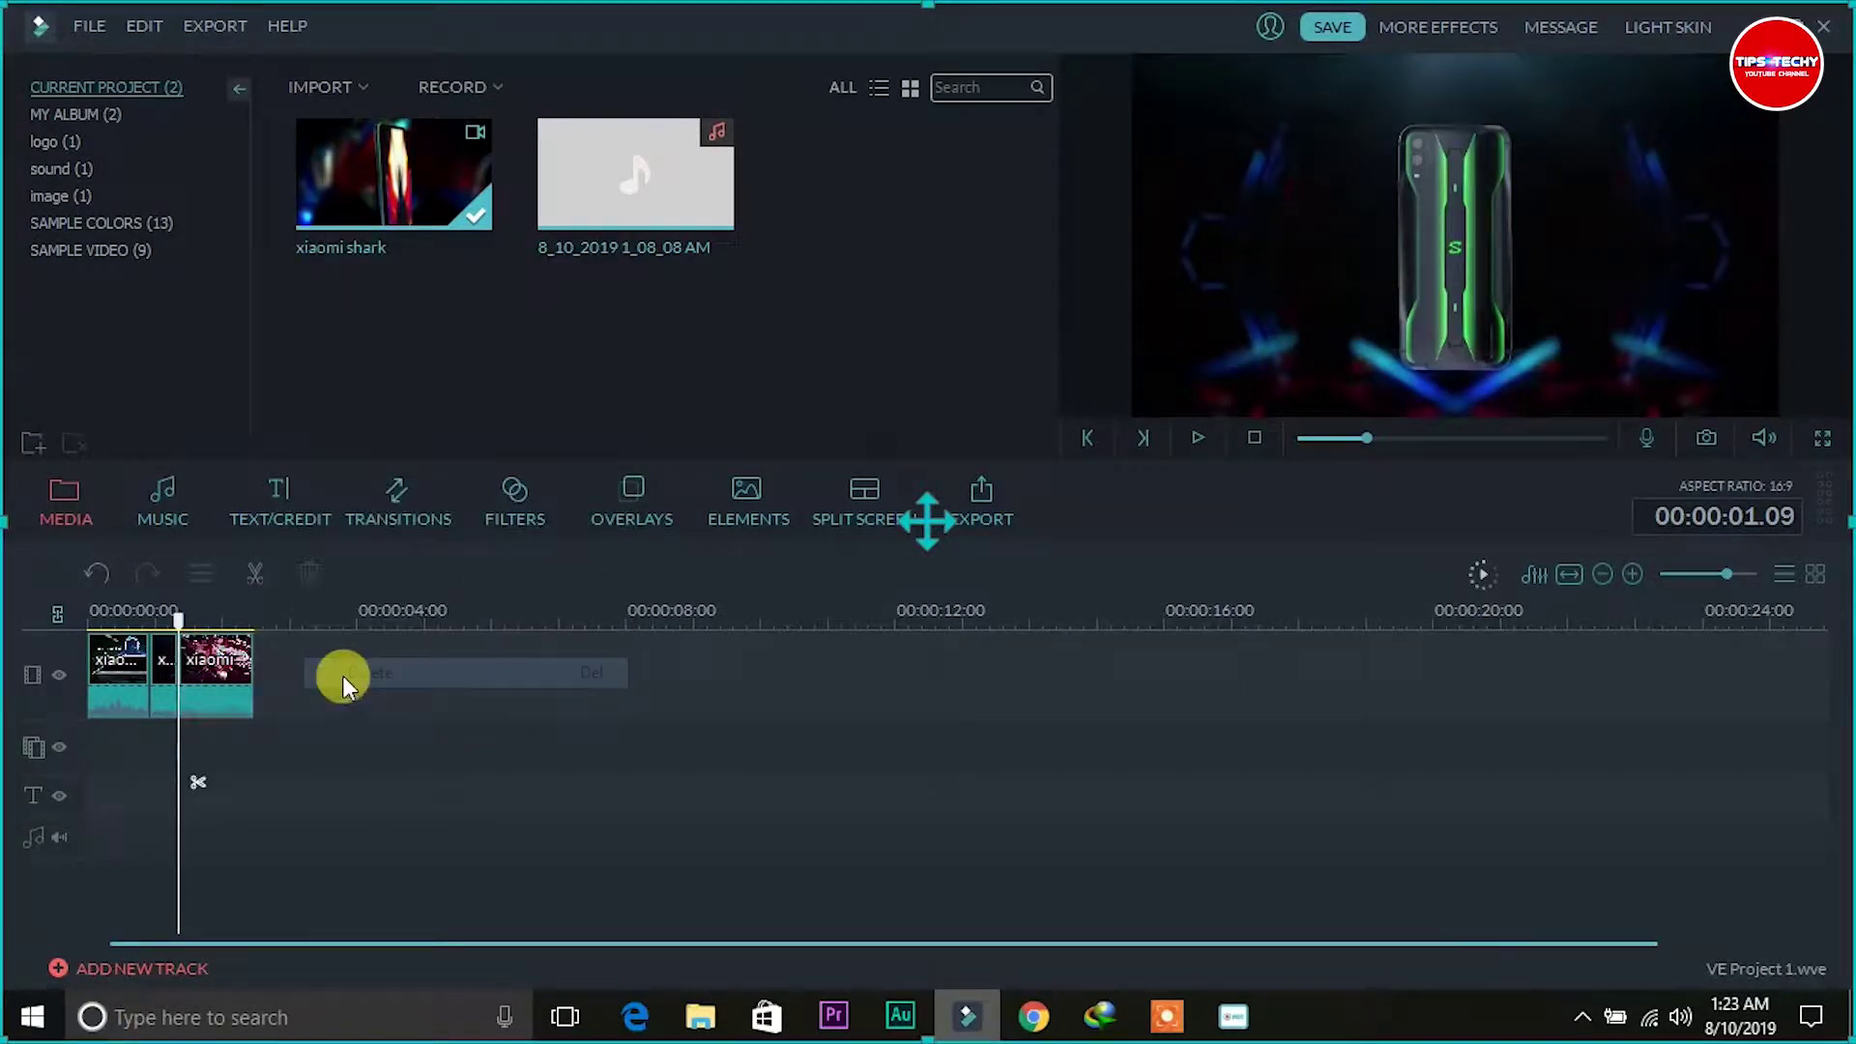
left_click_drag(177, 628, 33, 641)
key("space")
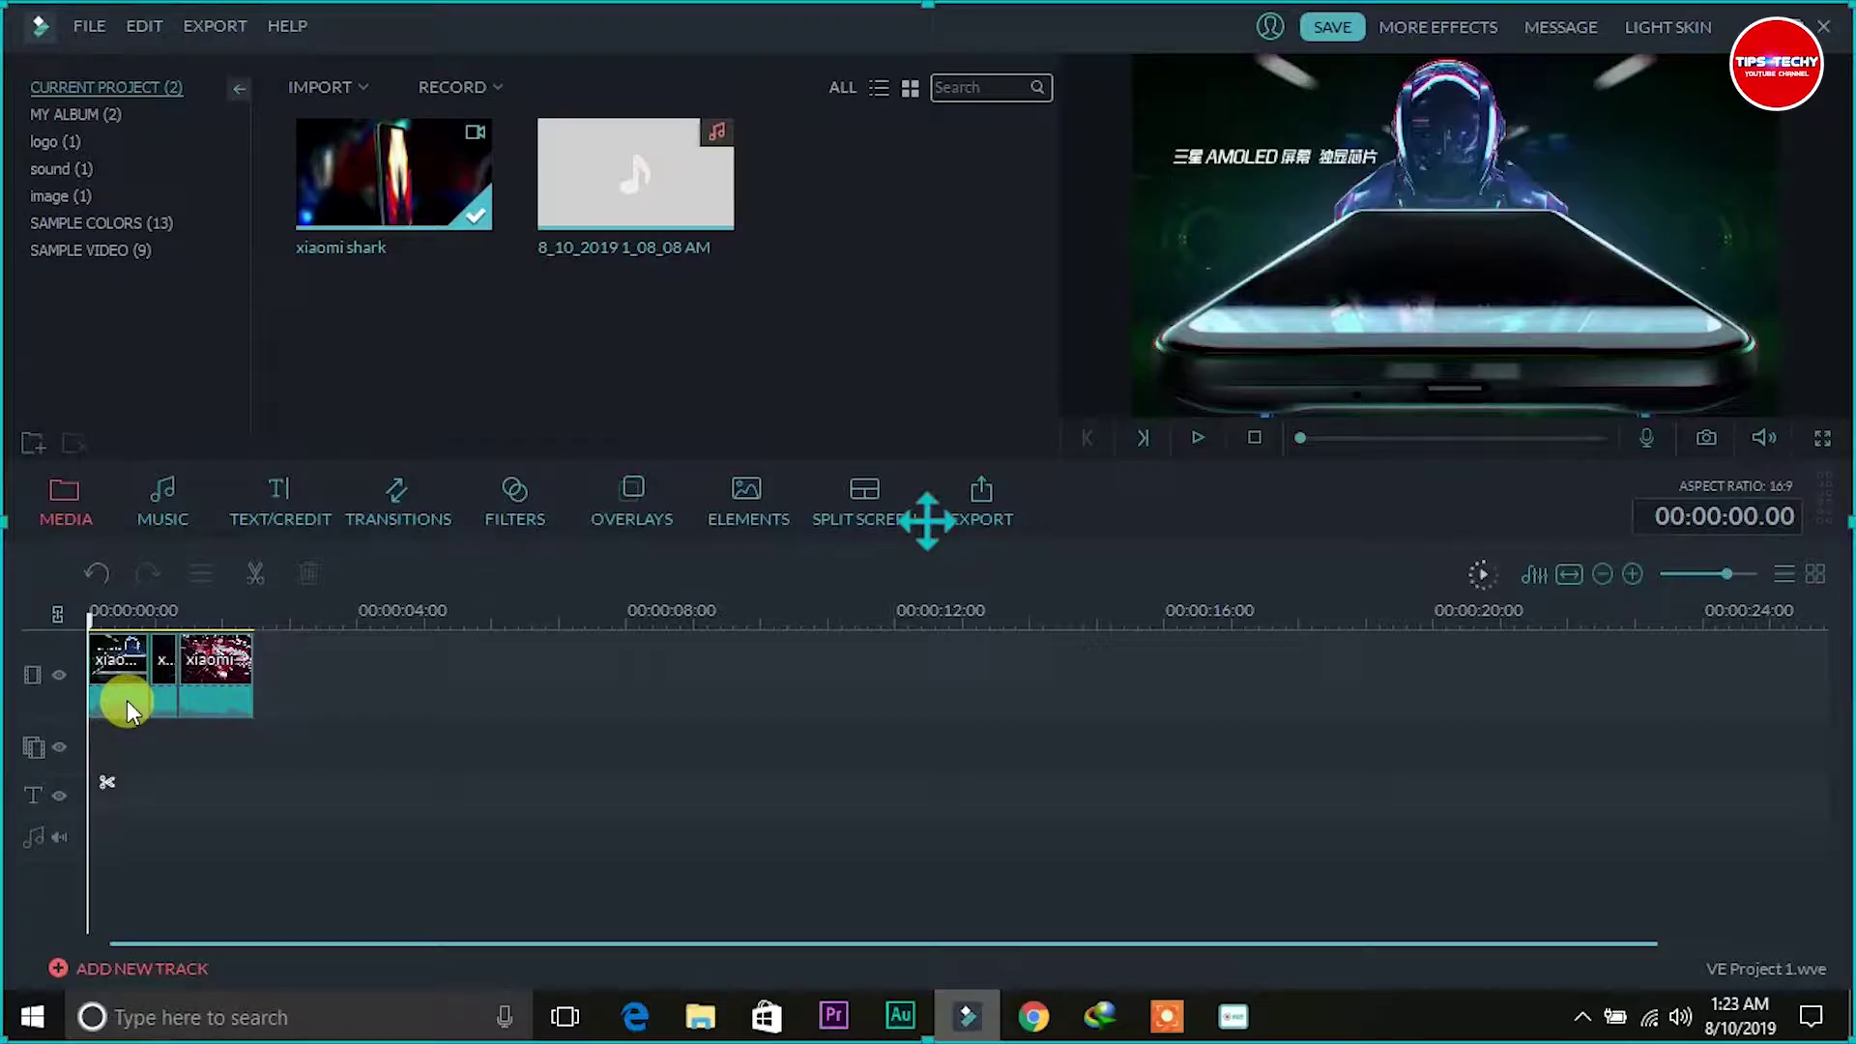
Import the 2019_07_14_10_02_18 video from the tips techy folder and add it after the last clip on the video track.
left_click(85, 26)
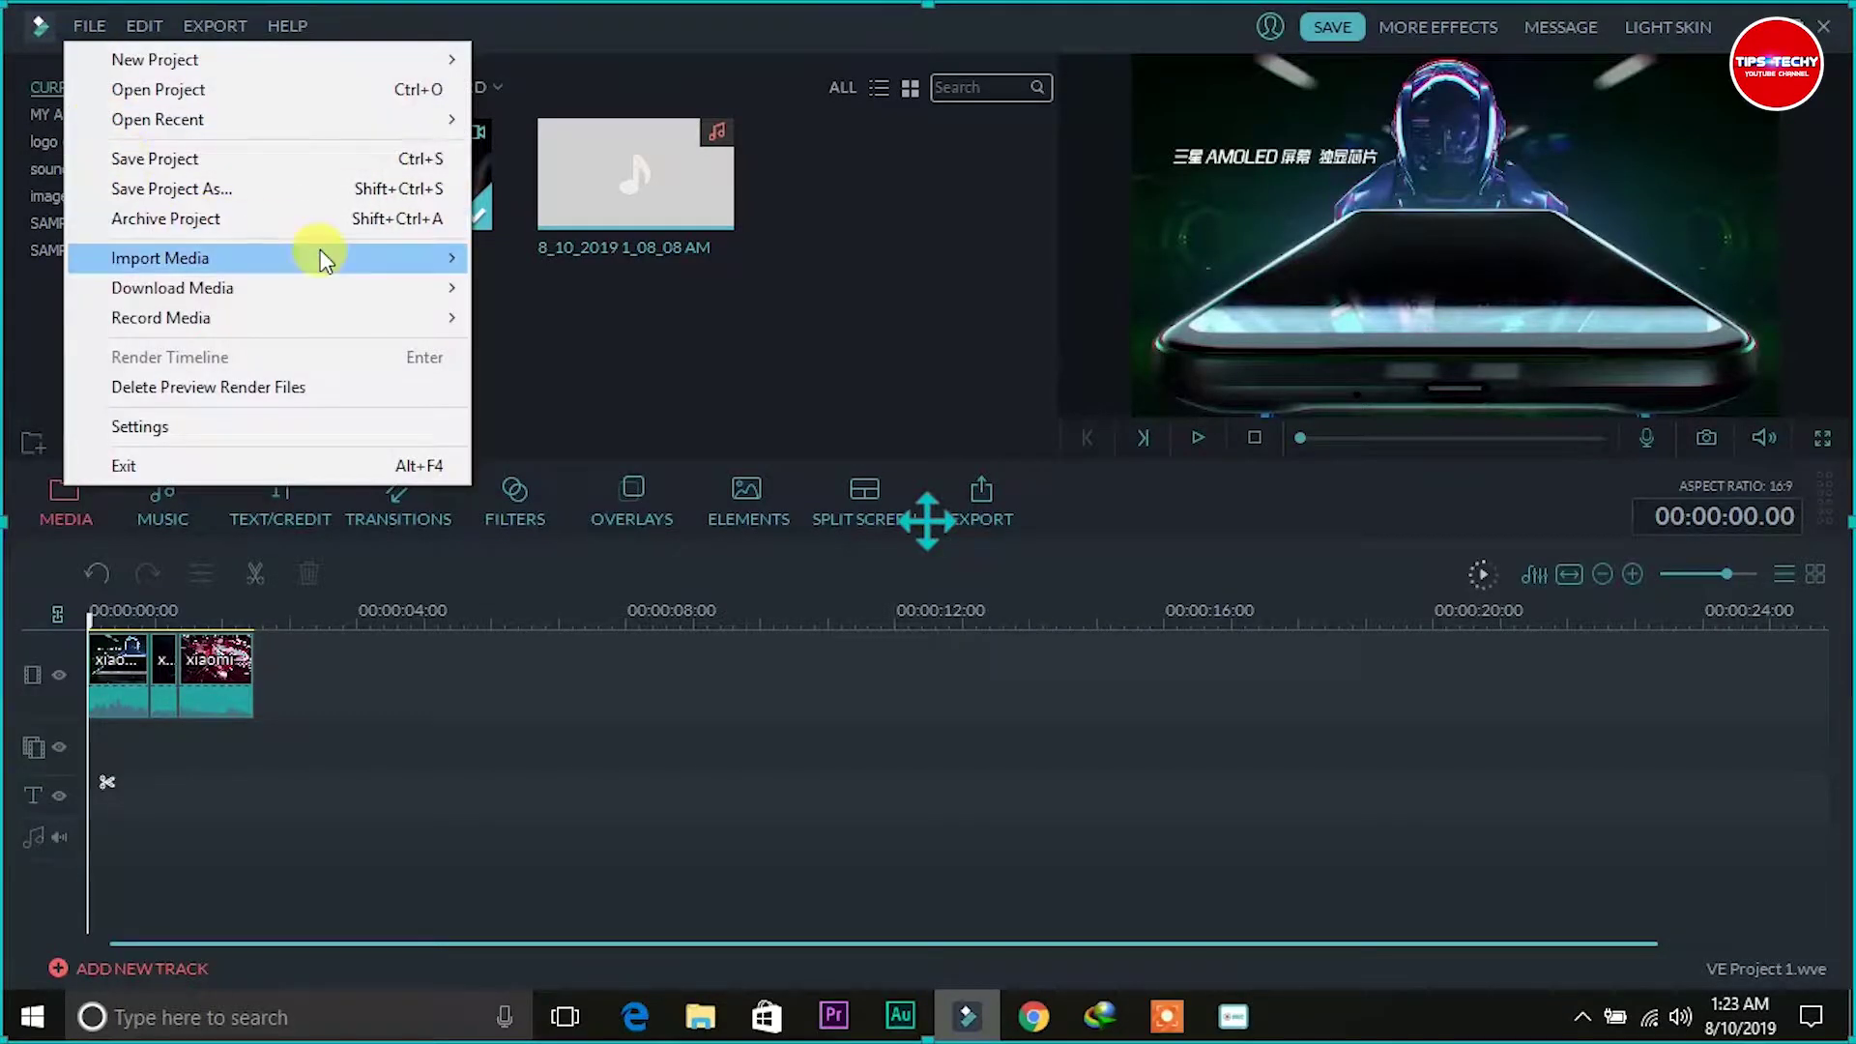
mouse_move(322, 259)
left_click(522, 261)
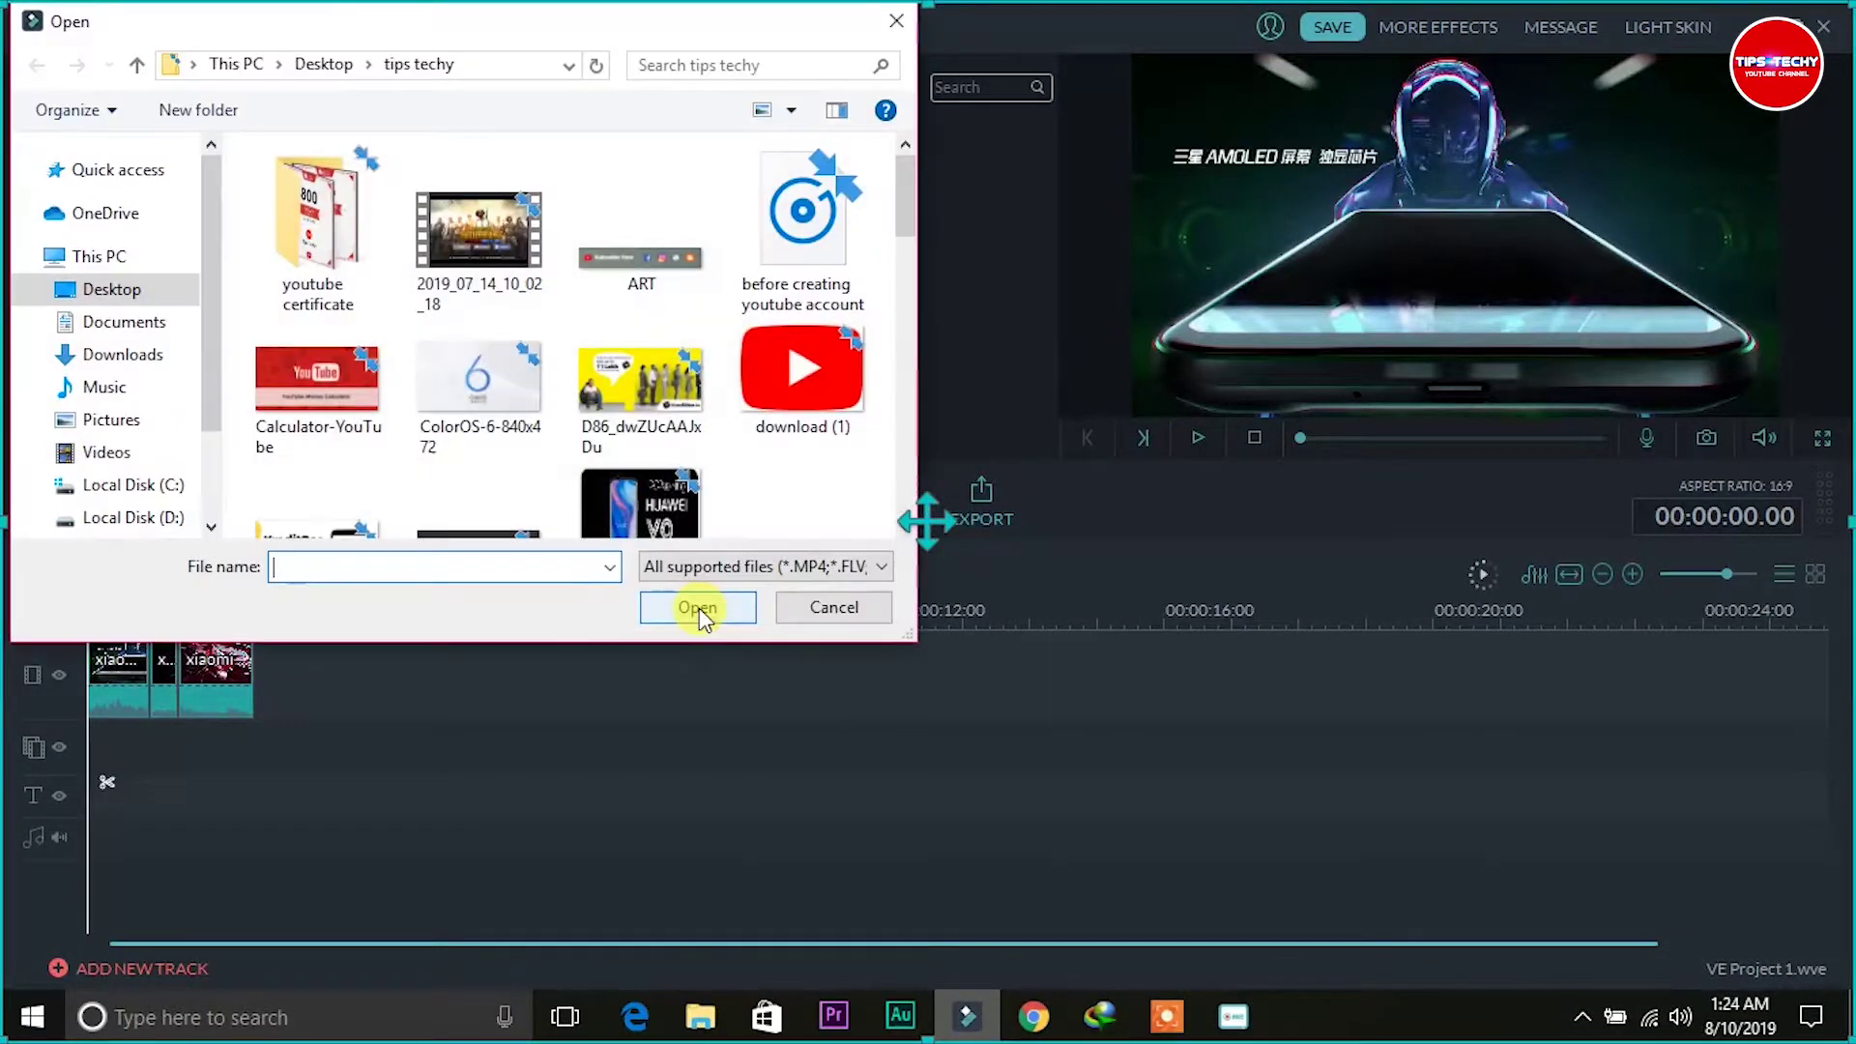
double_click(472, 239)
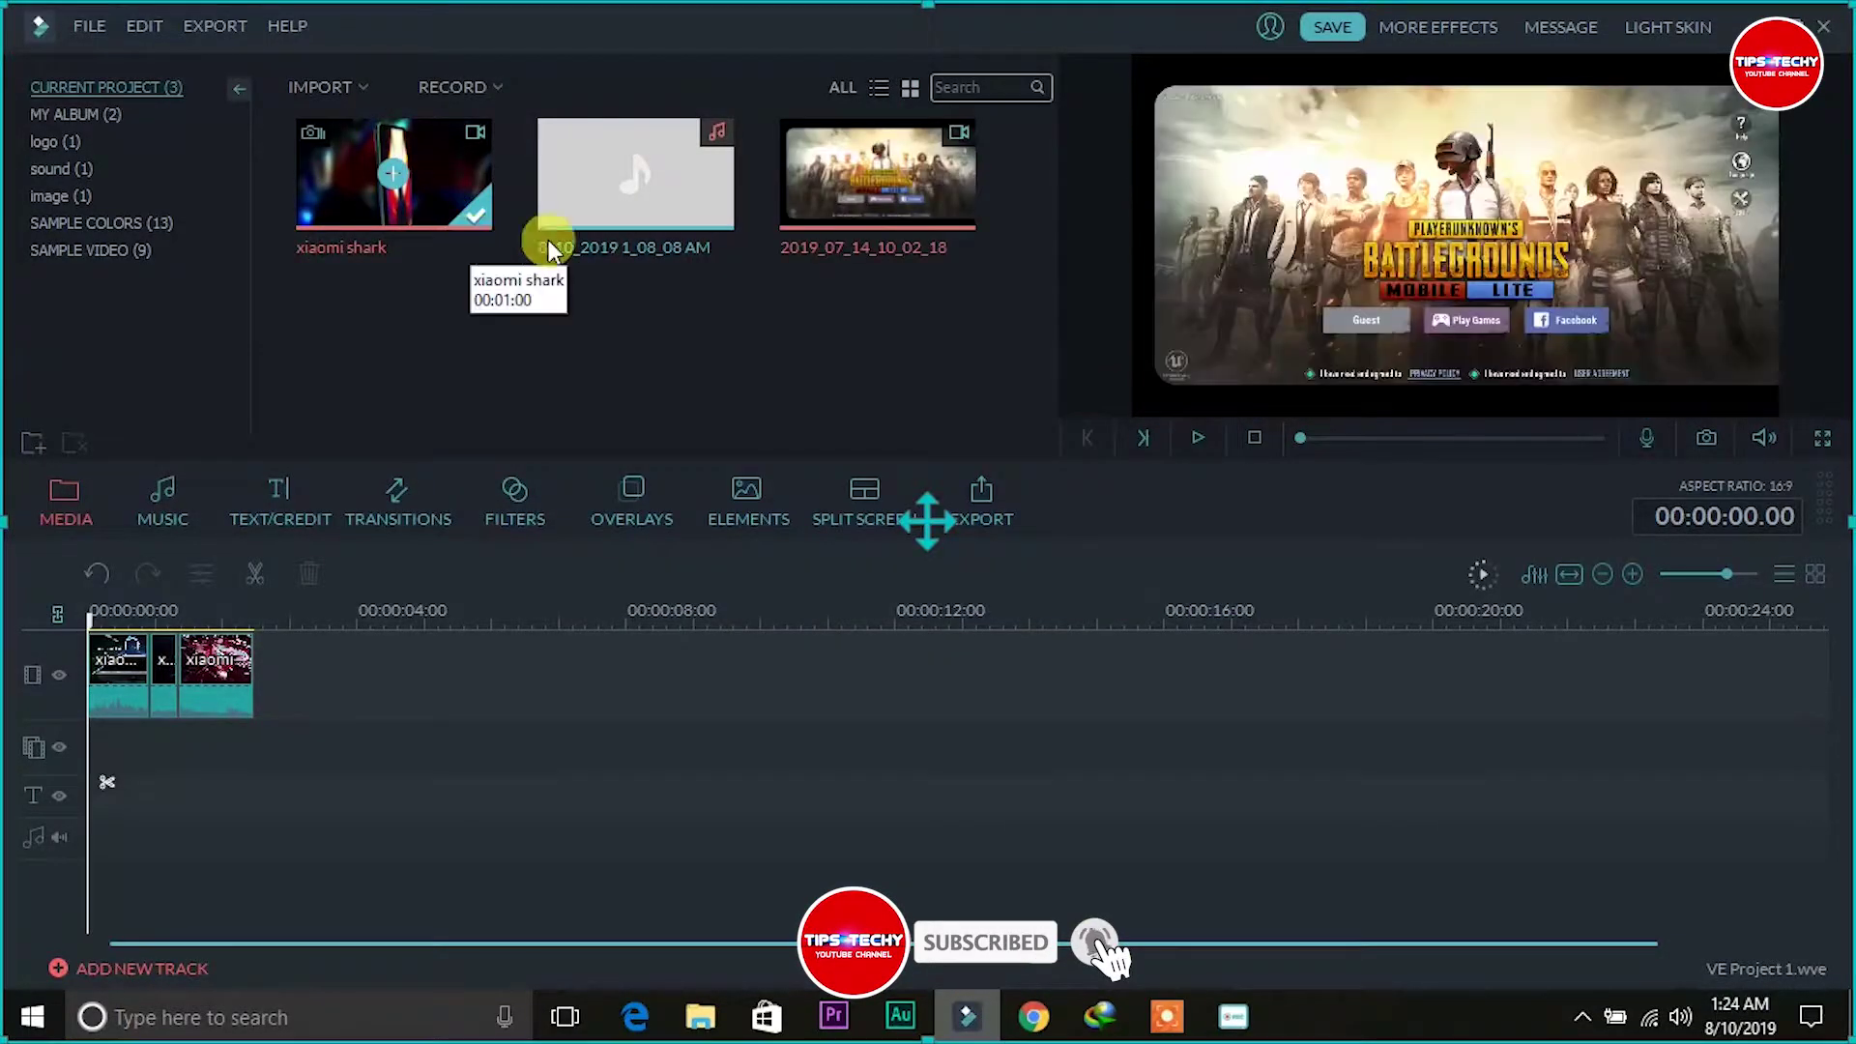
left_click(875, 182)
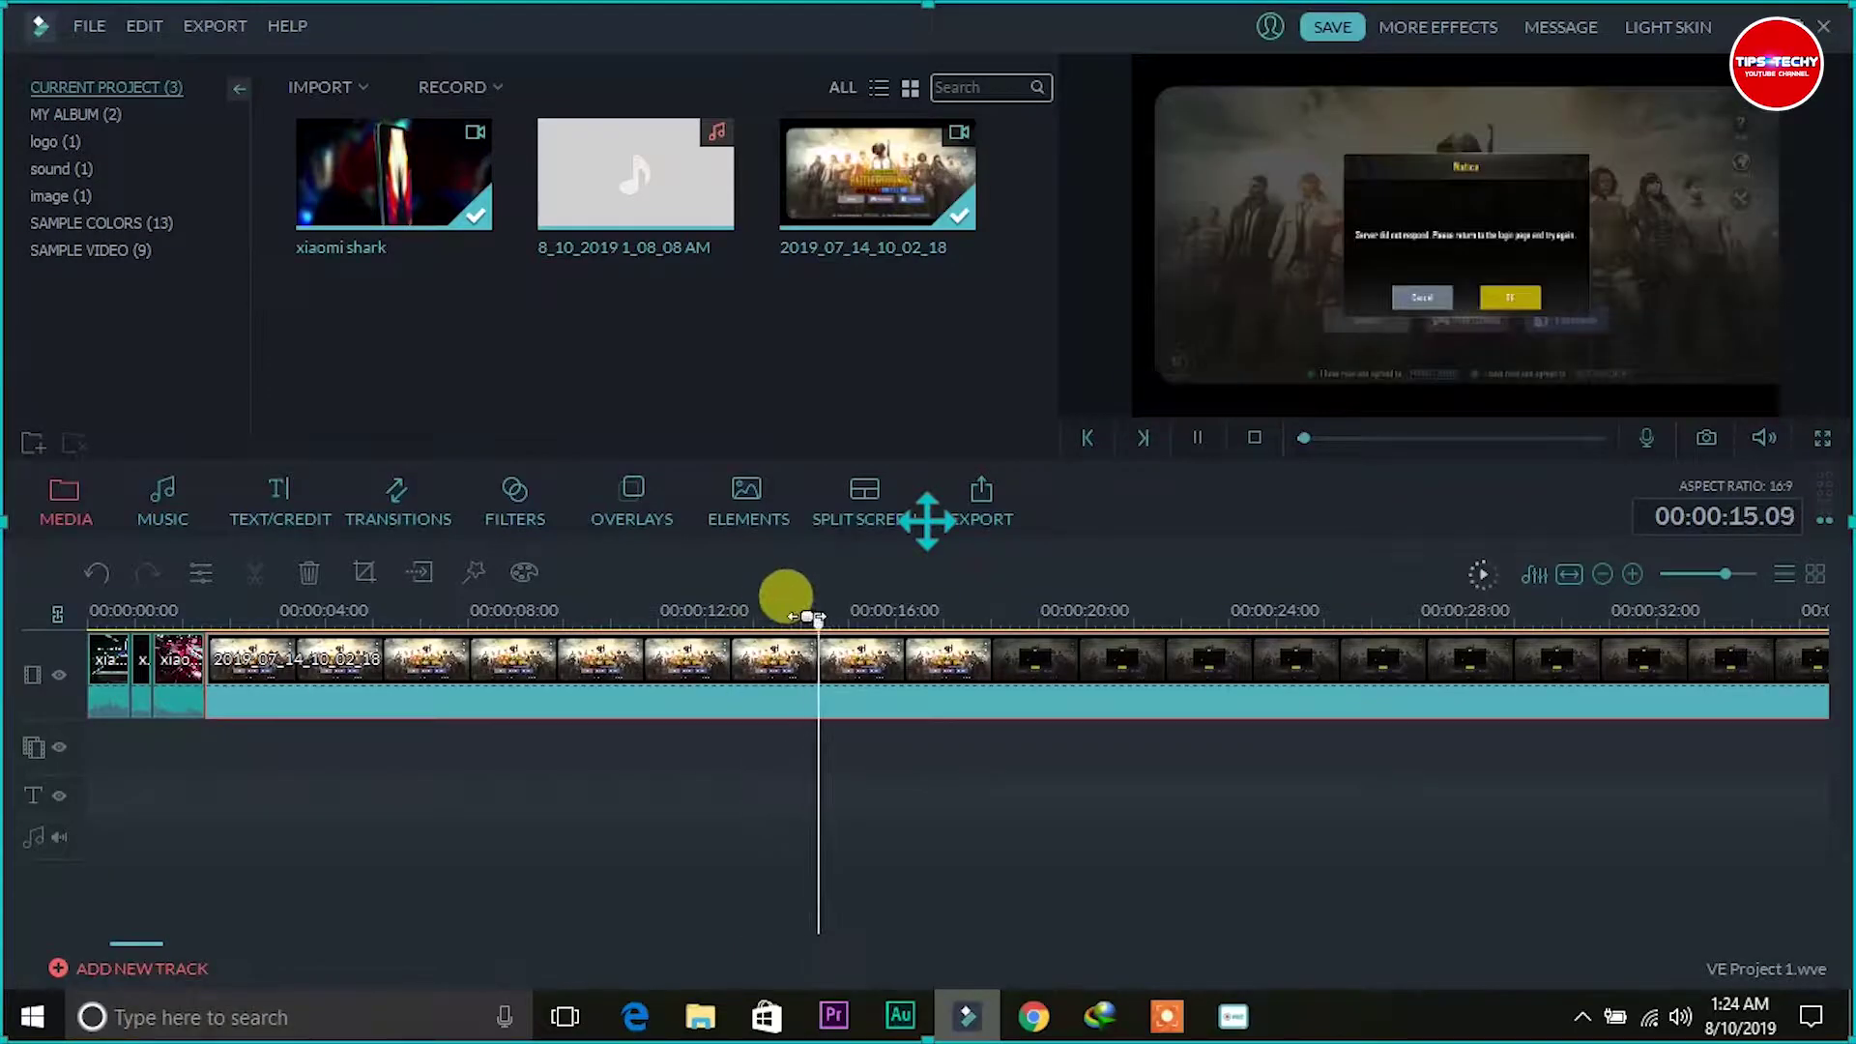
Stop the preview and split the 2019_07_14_10_02_18 clip at 00:00:13.21, before the notice appears.
key("space")
left_click_drag(851, 626, 752, 655)
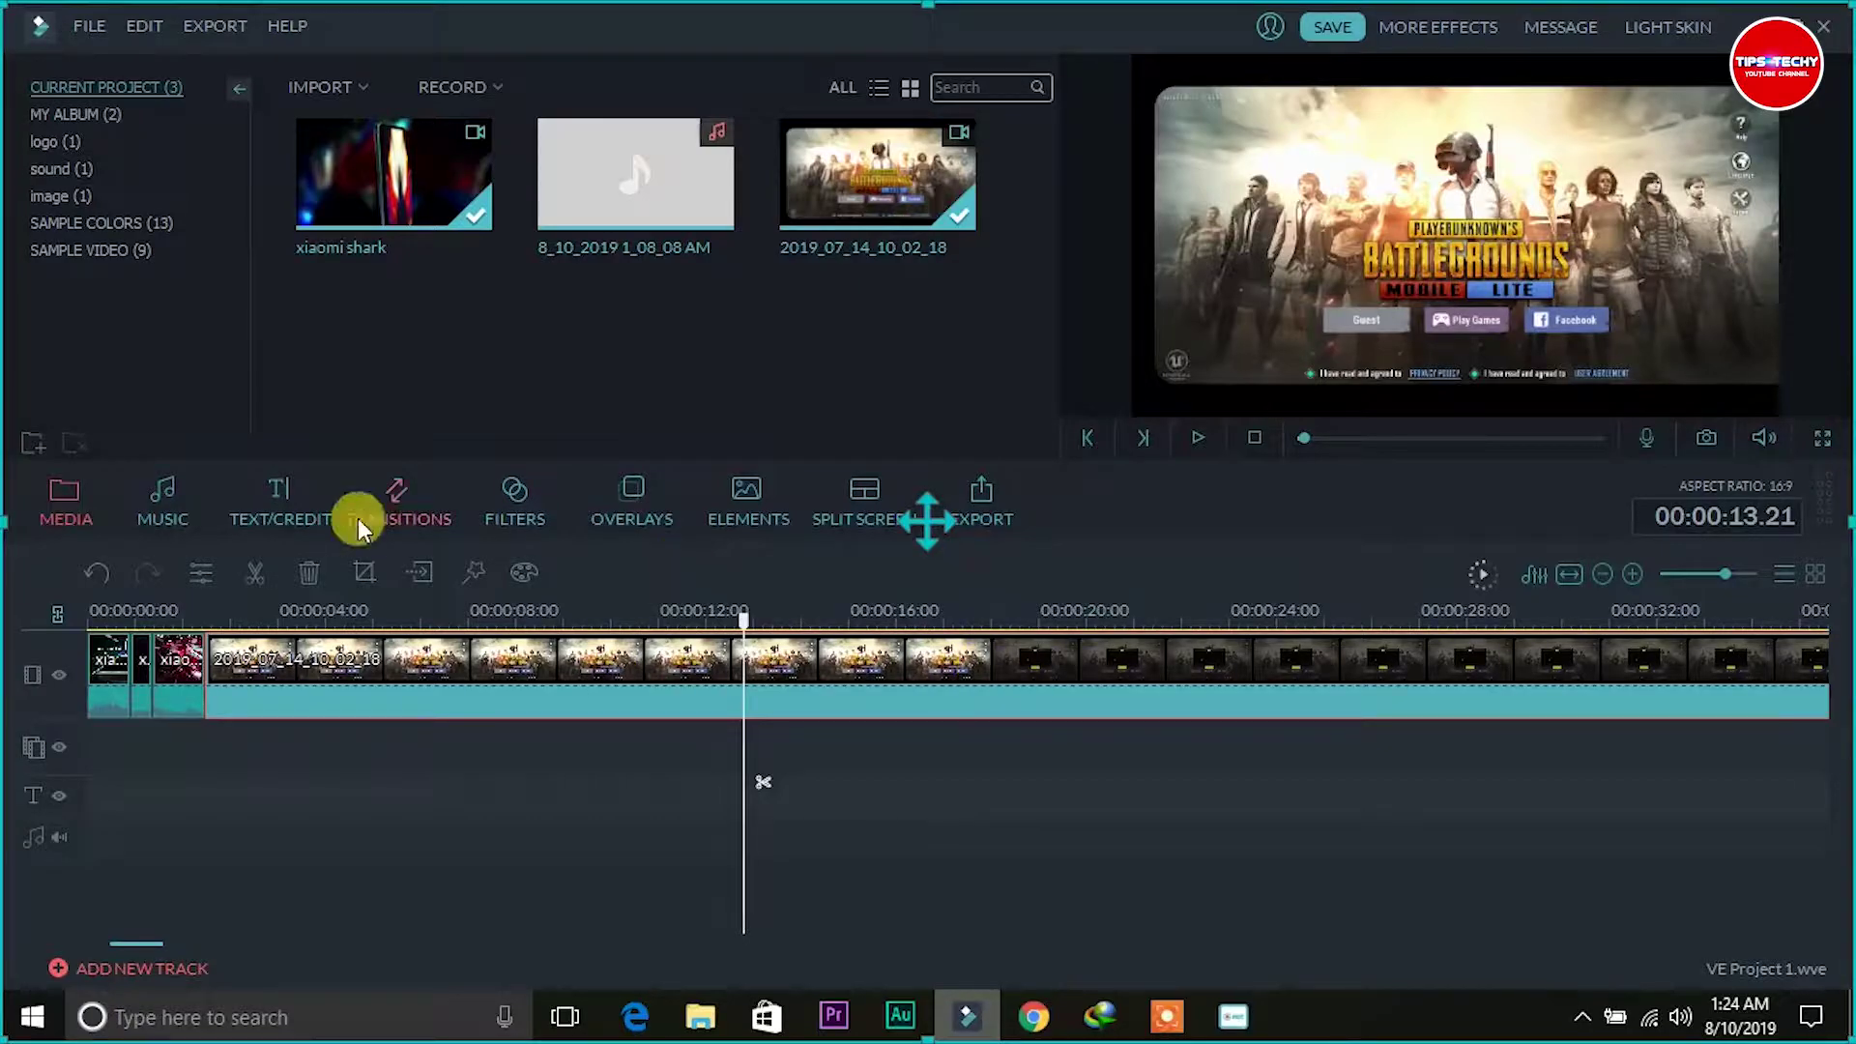
left_click(255, 583)
Fit the timeline zoom to the project, find where the notice section ends, and split the 2019_07_14_10_02_18 clip at 00:07:53.07.
mouse_move(745, 616)
left_mouse_down()
mouse_move(580, 621)
mouse_move(774, 621)
mouse_move(749, 628)
left_mouse_up()
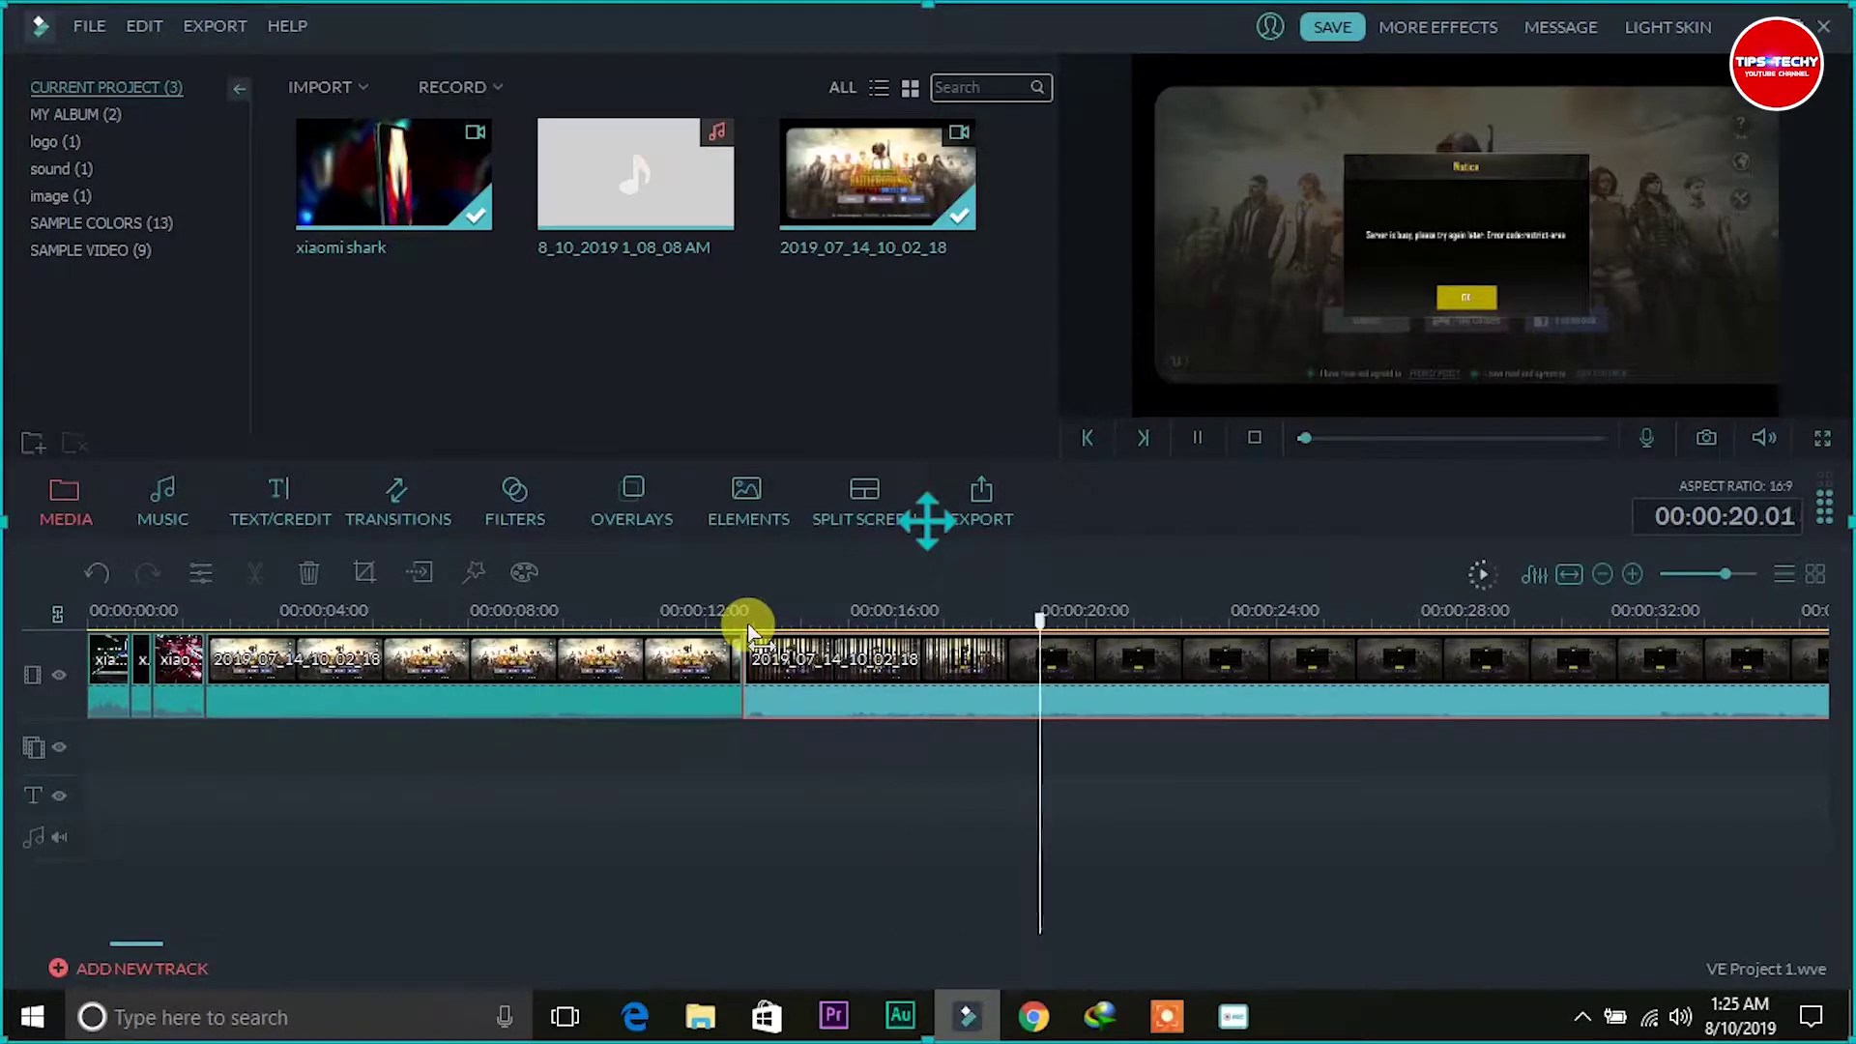
left_click(1569, 573)
left_click_drag(1678, 609, 1727, 651)
key("space")
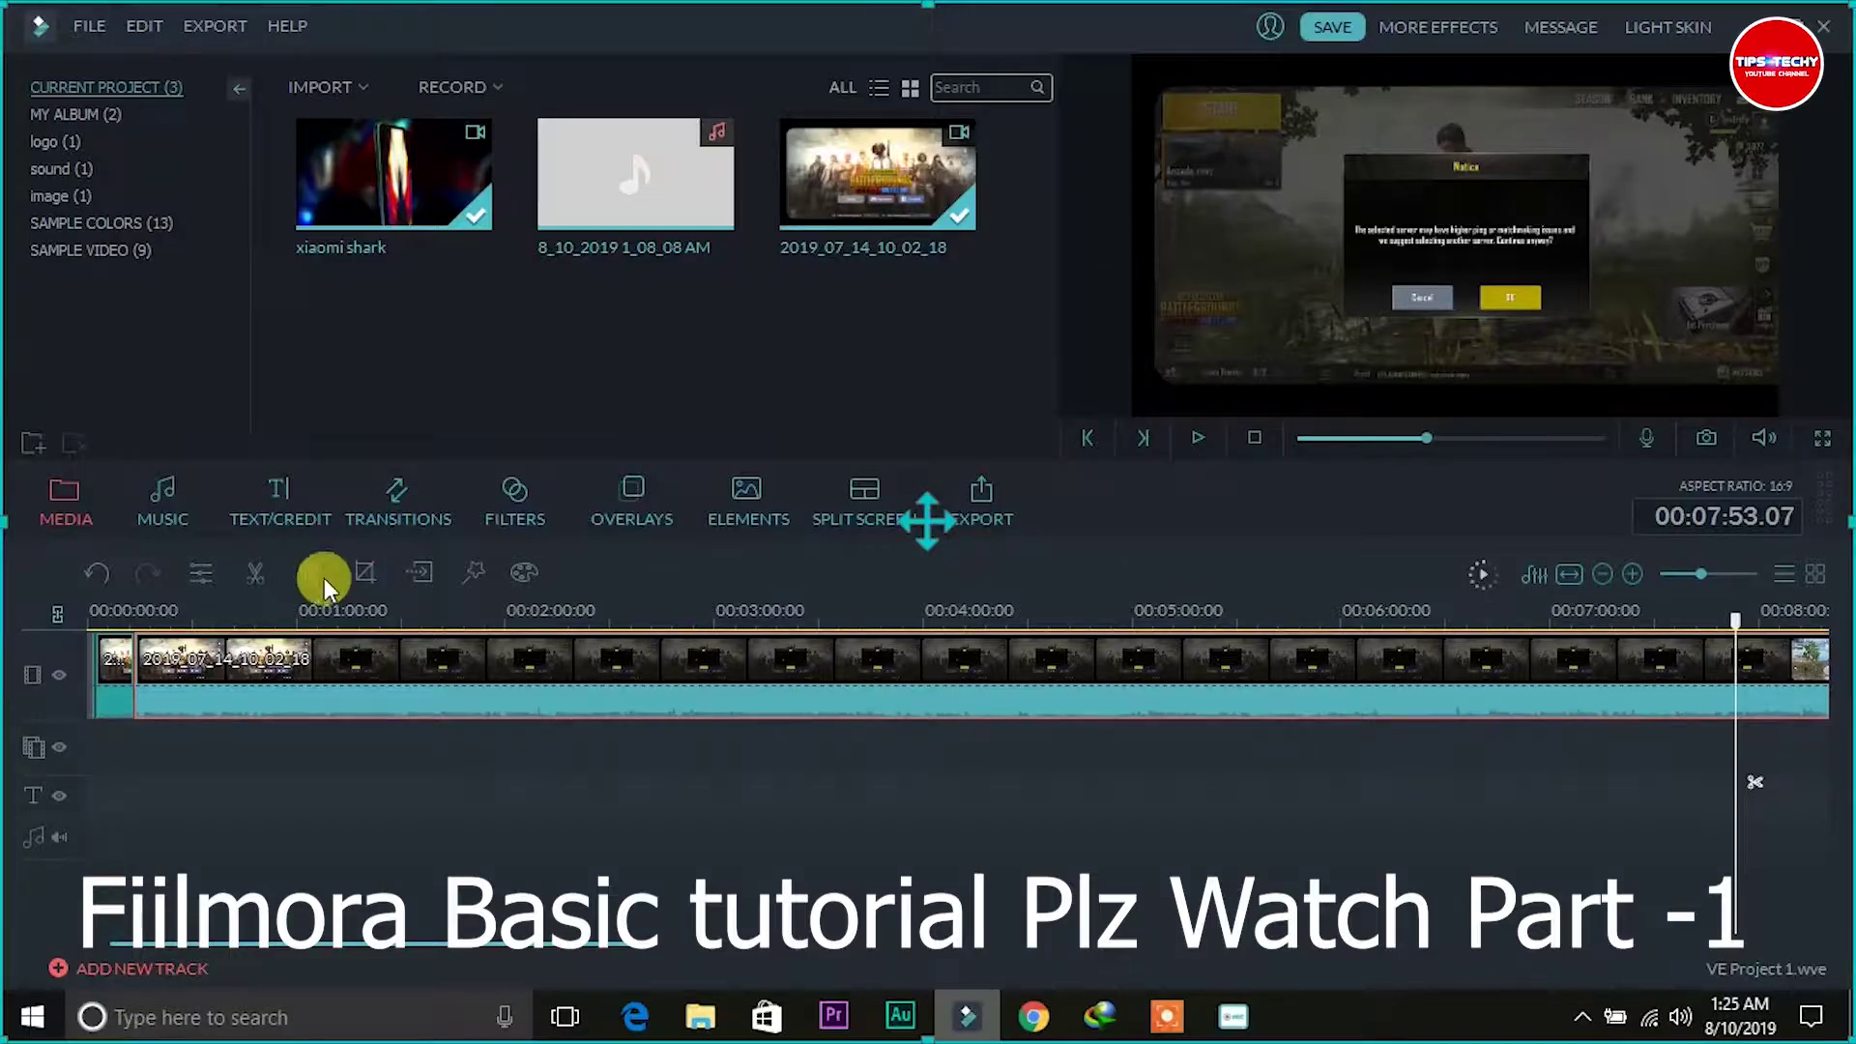
left_click(256, 578)
Delete the long 2019_07_14_10_02_18 segment ending at 00:07:53.07.
left_click(786, 670)
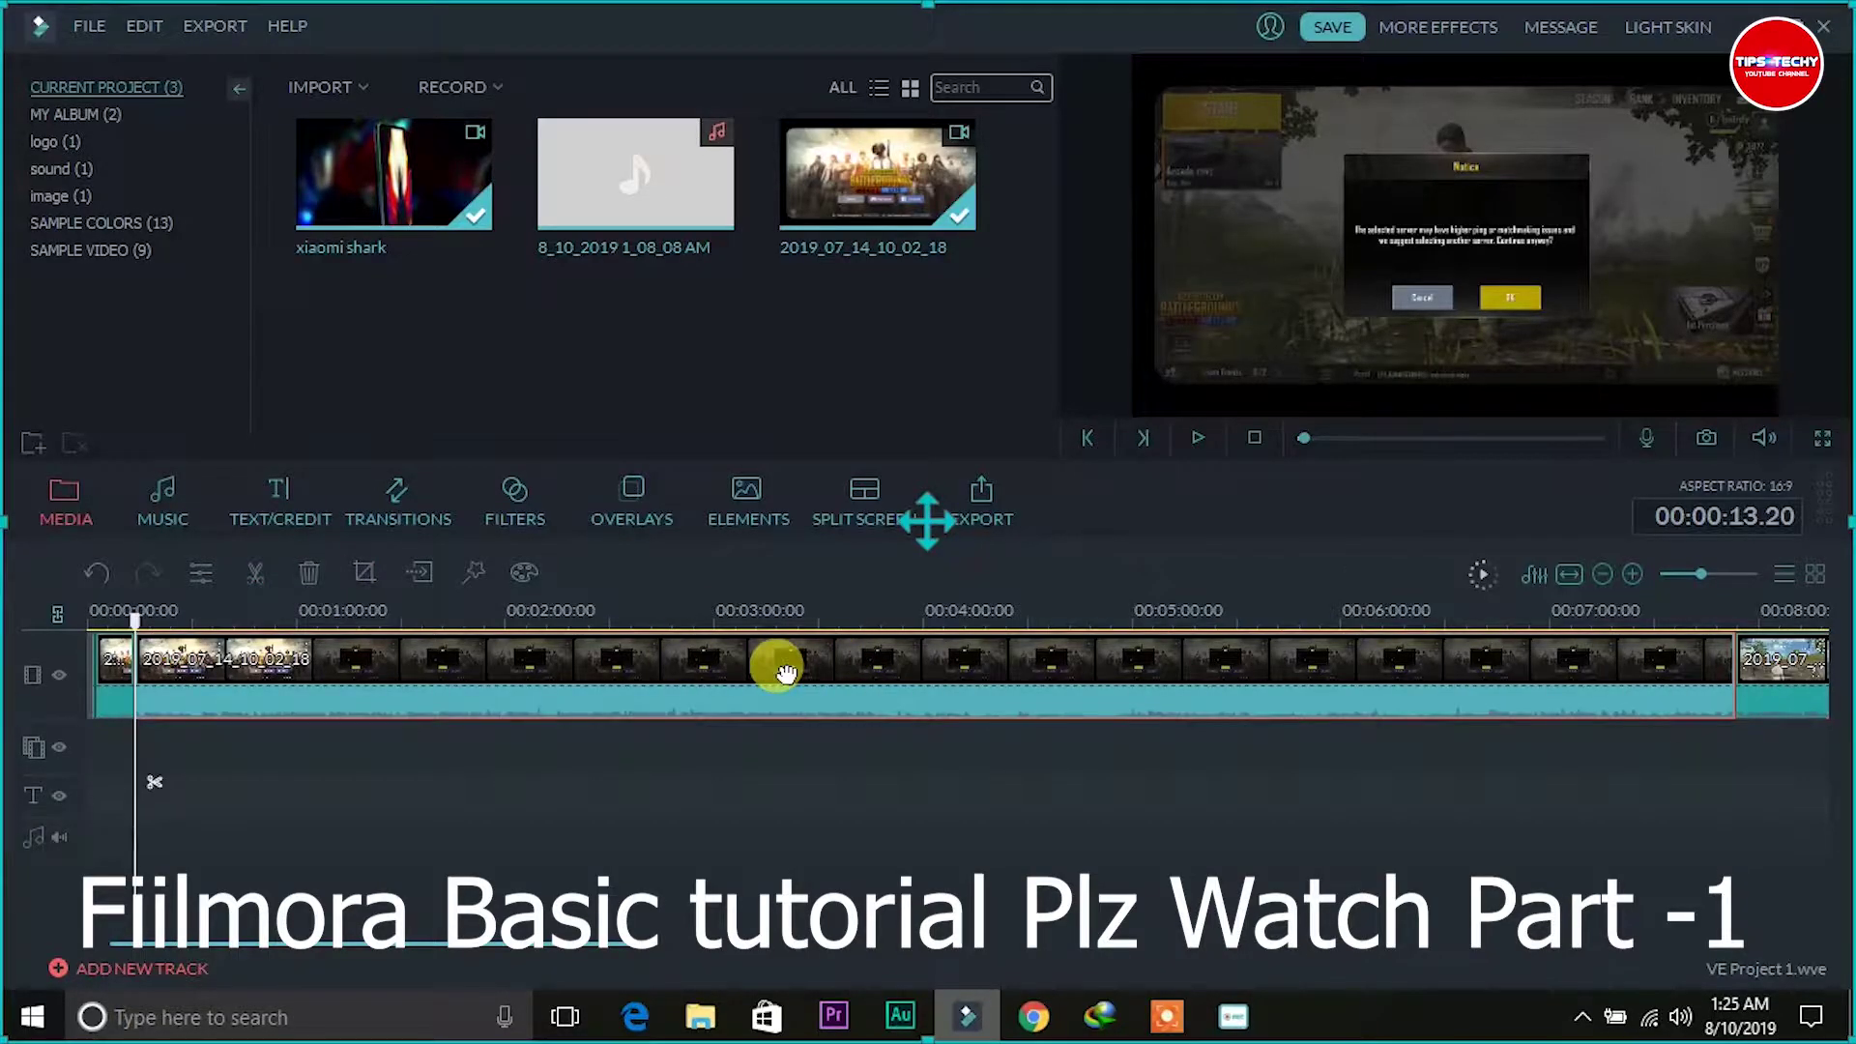
right_click(779, 667)
left_click(868, 652)
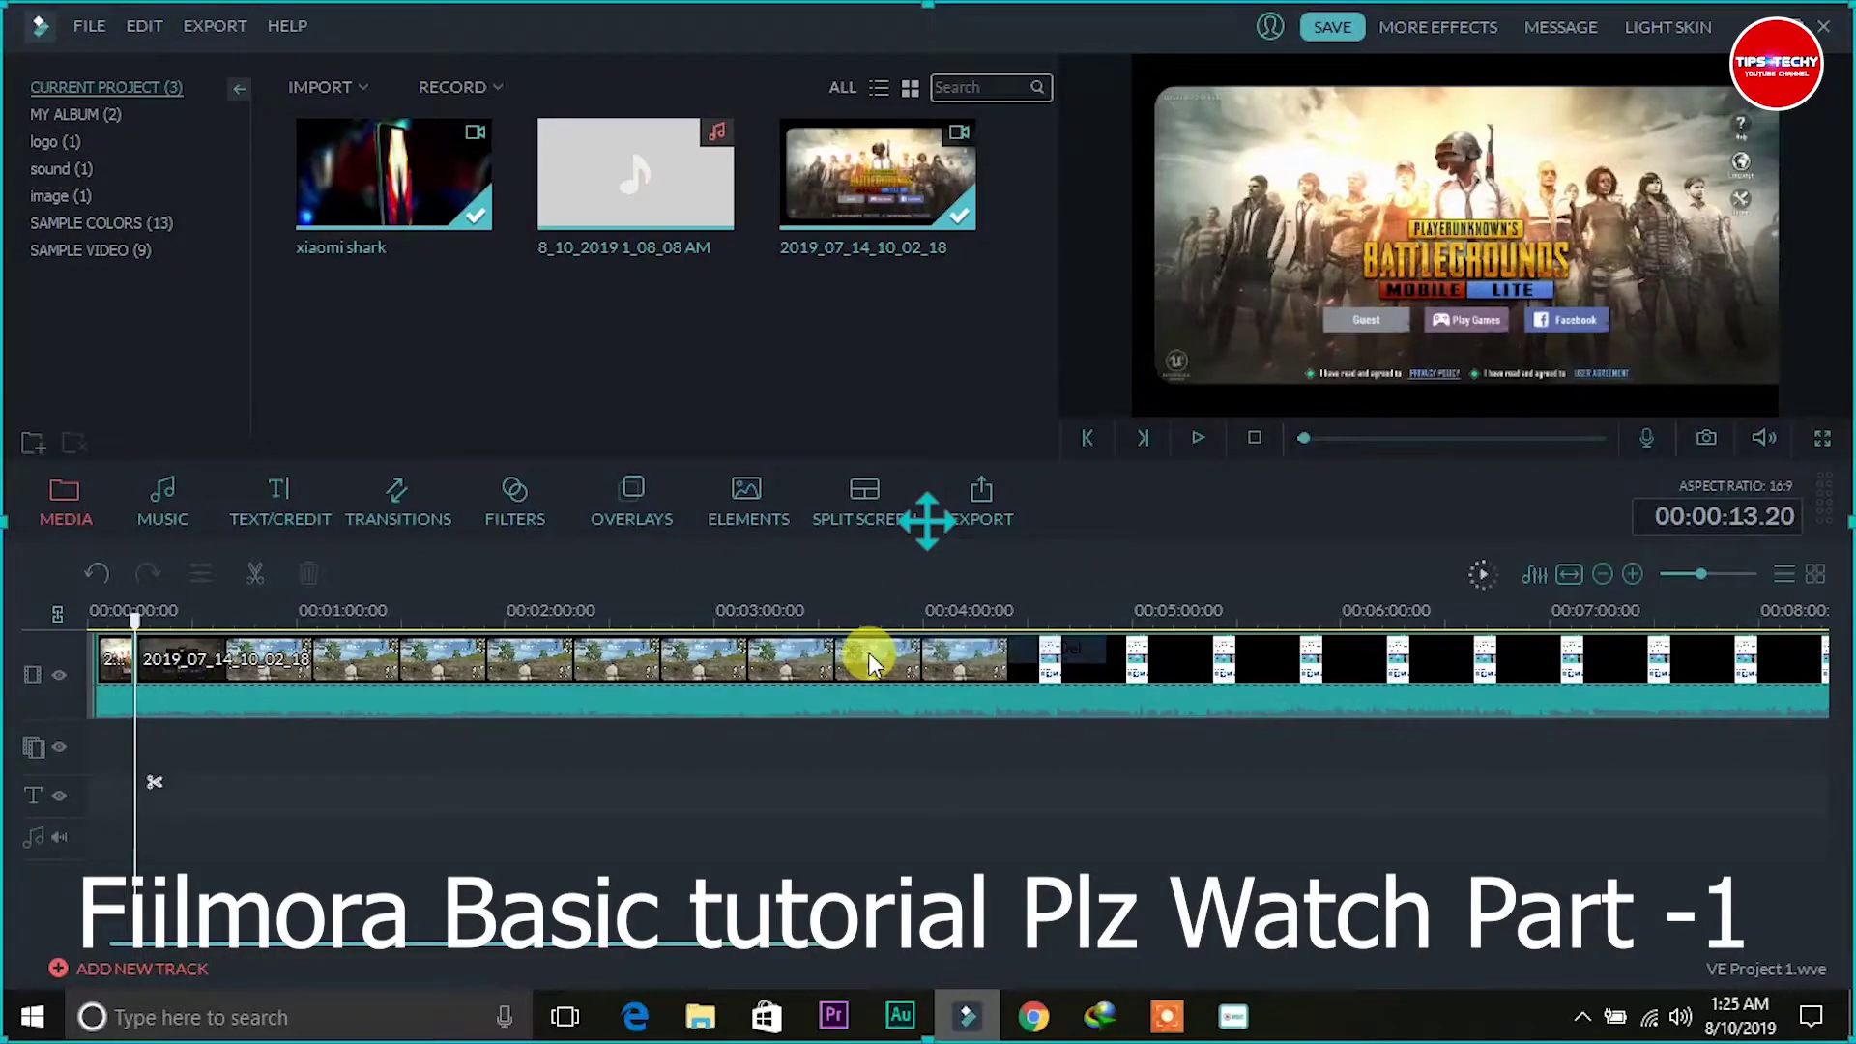
Preview the edited sequence from the start of the timeline with the short clips enlarged, stopping at 00:00:05.00.
left_click_drag(136, 651, 16, 621)
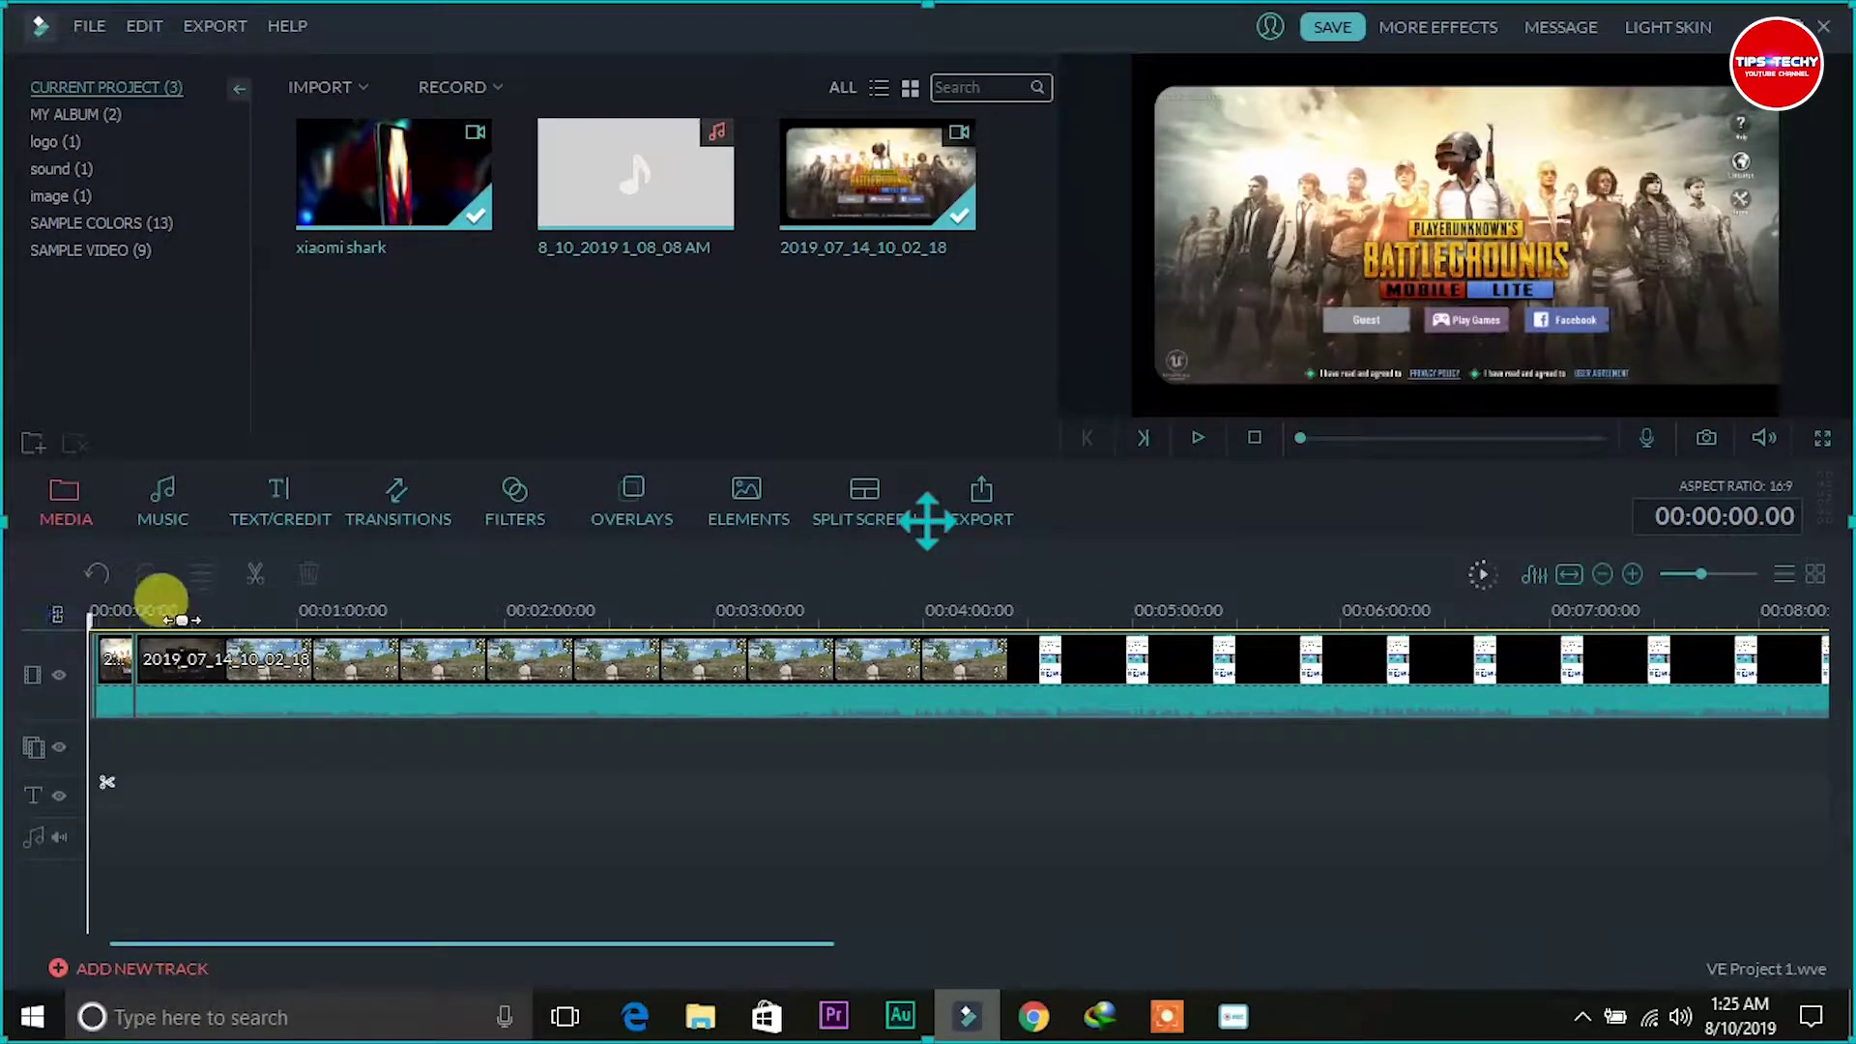
scroll(468, 630, "up", 3)
scroll(449, 609, "up", 4)
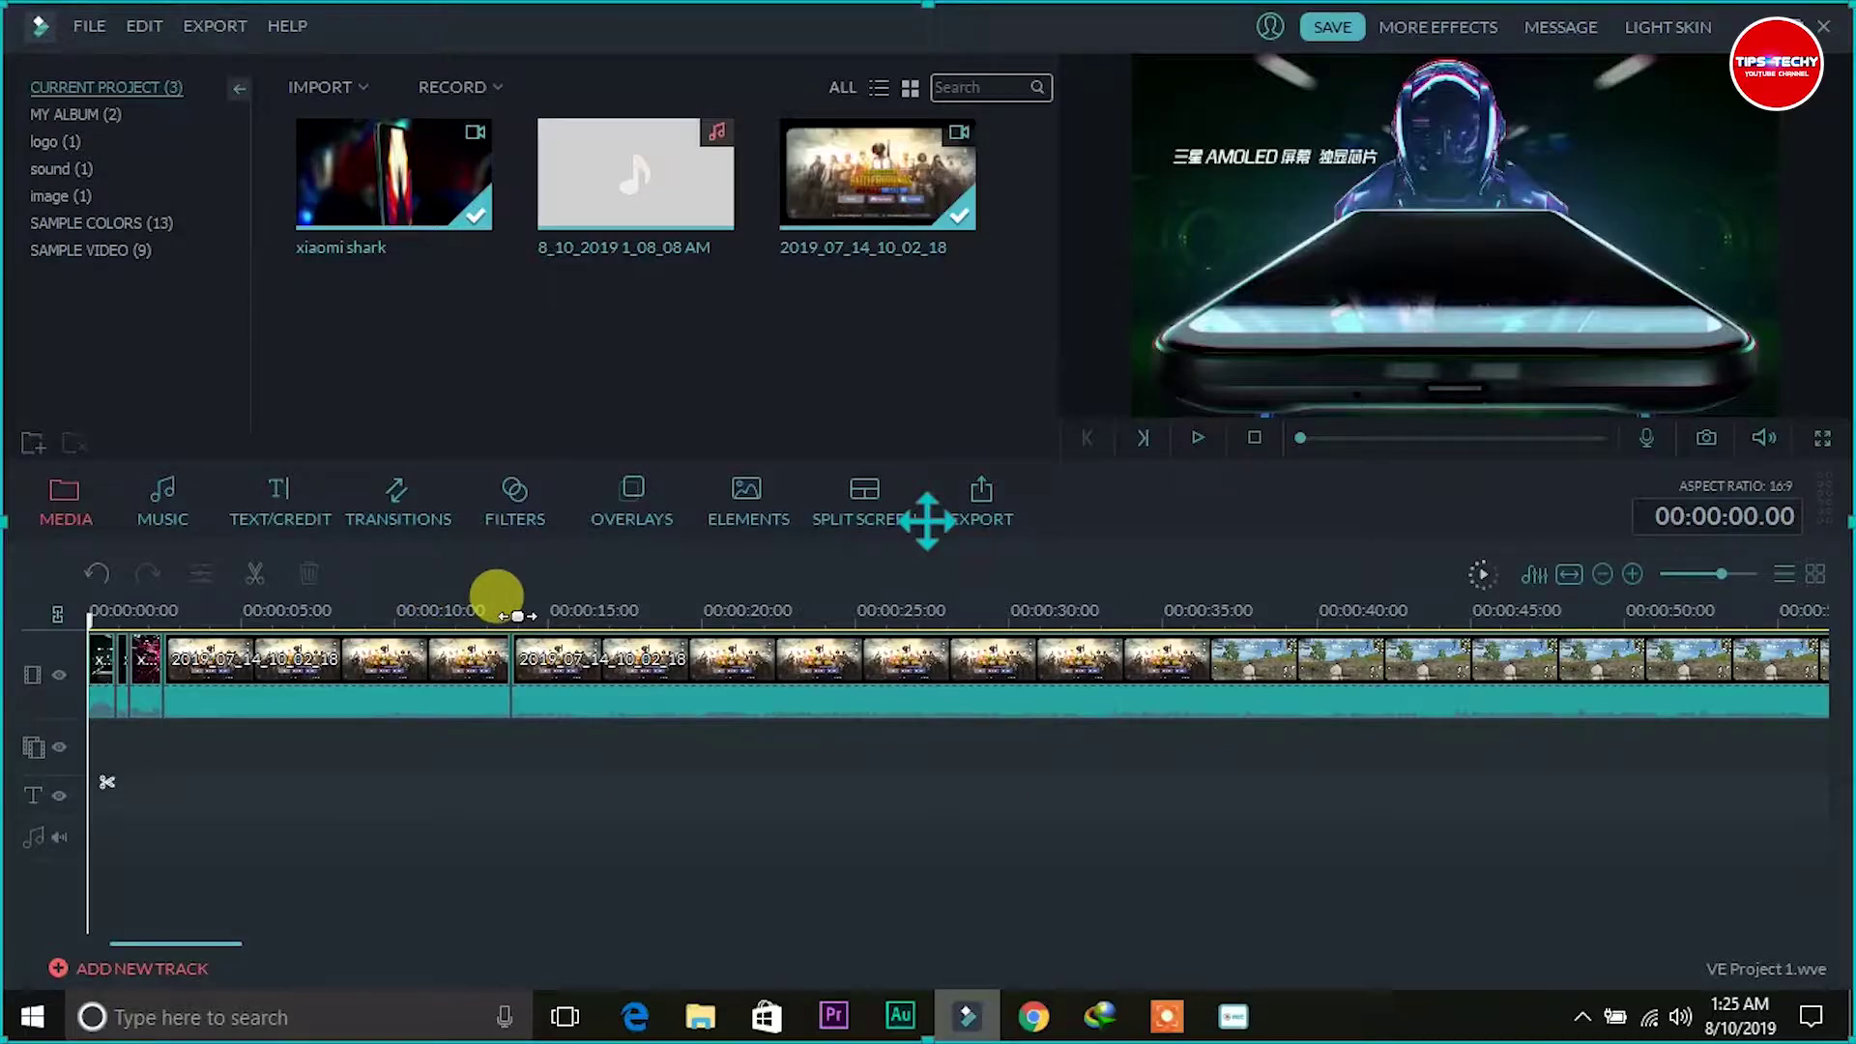
scroll(426, 609, "up", 2)
scroll(781, 600, "down", 1)
key("space")
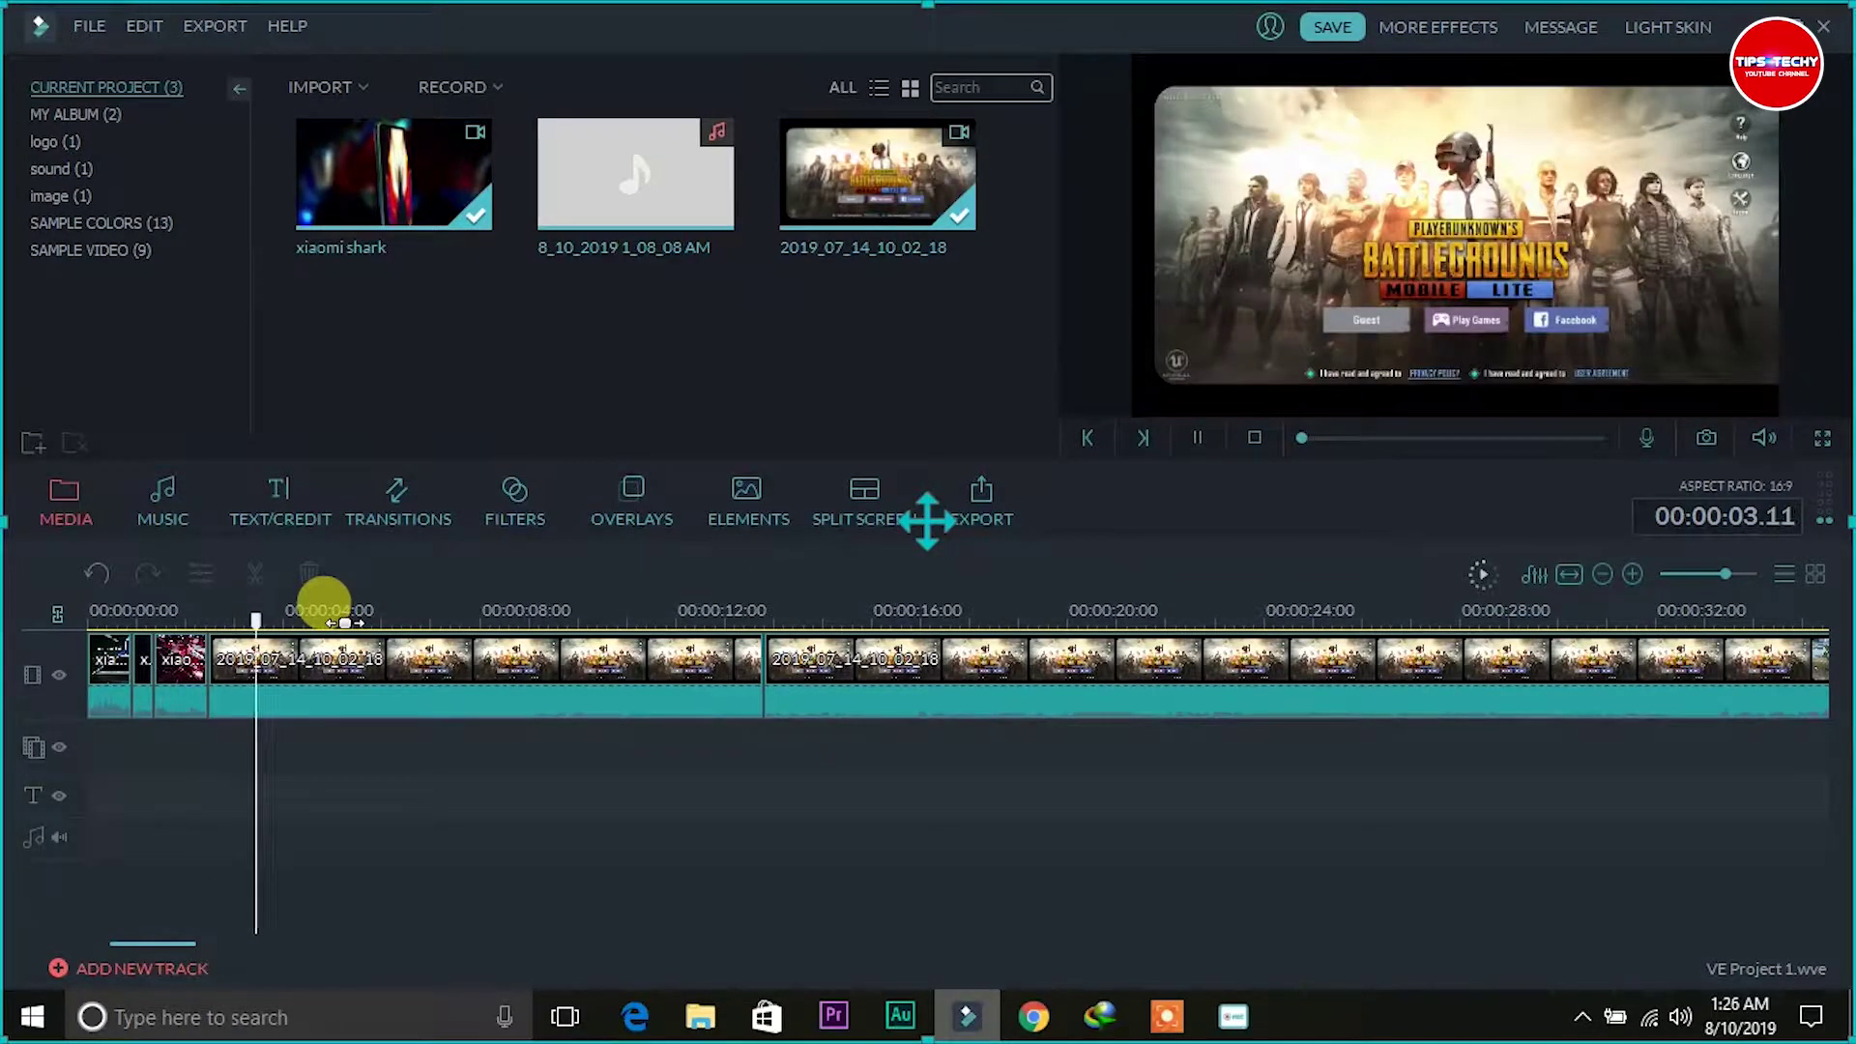
key("space")
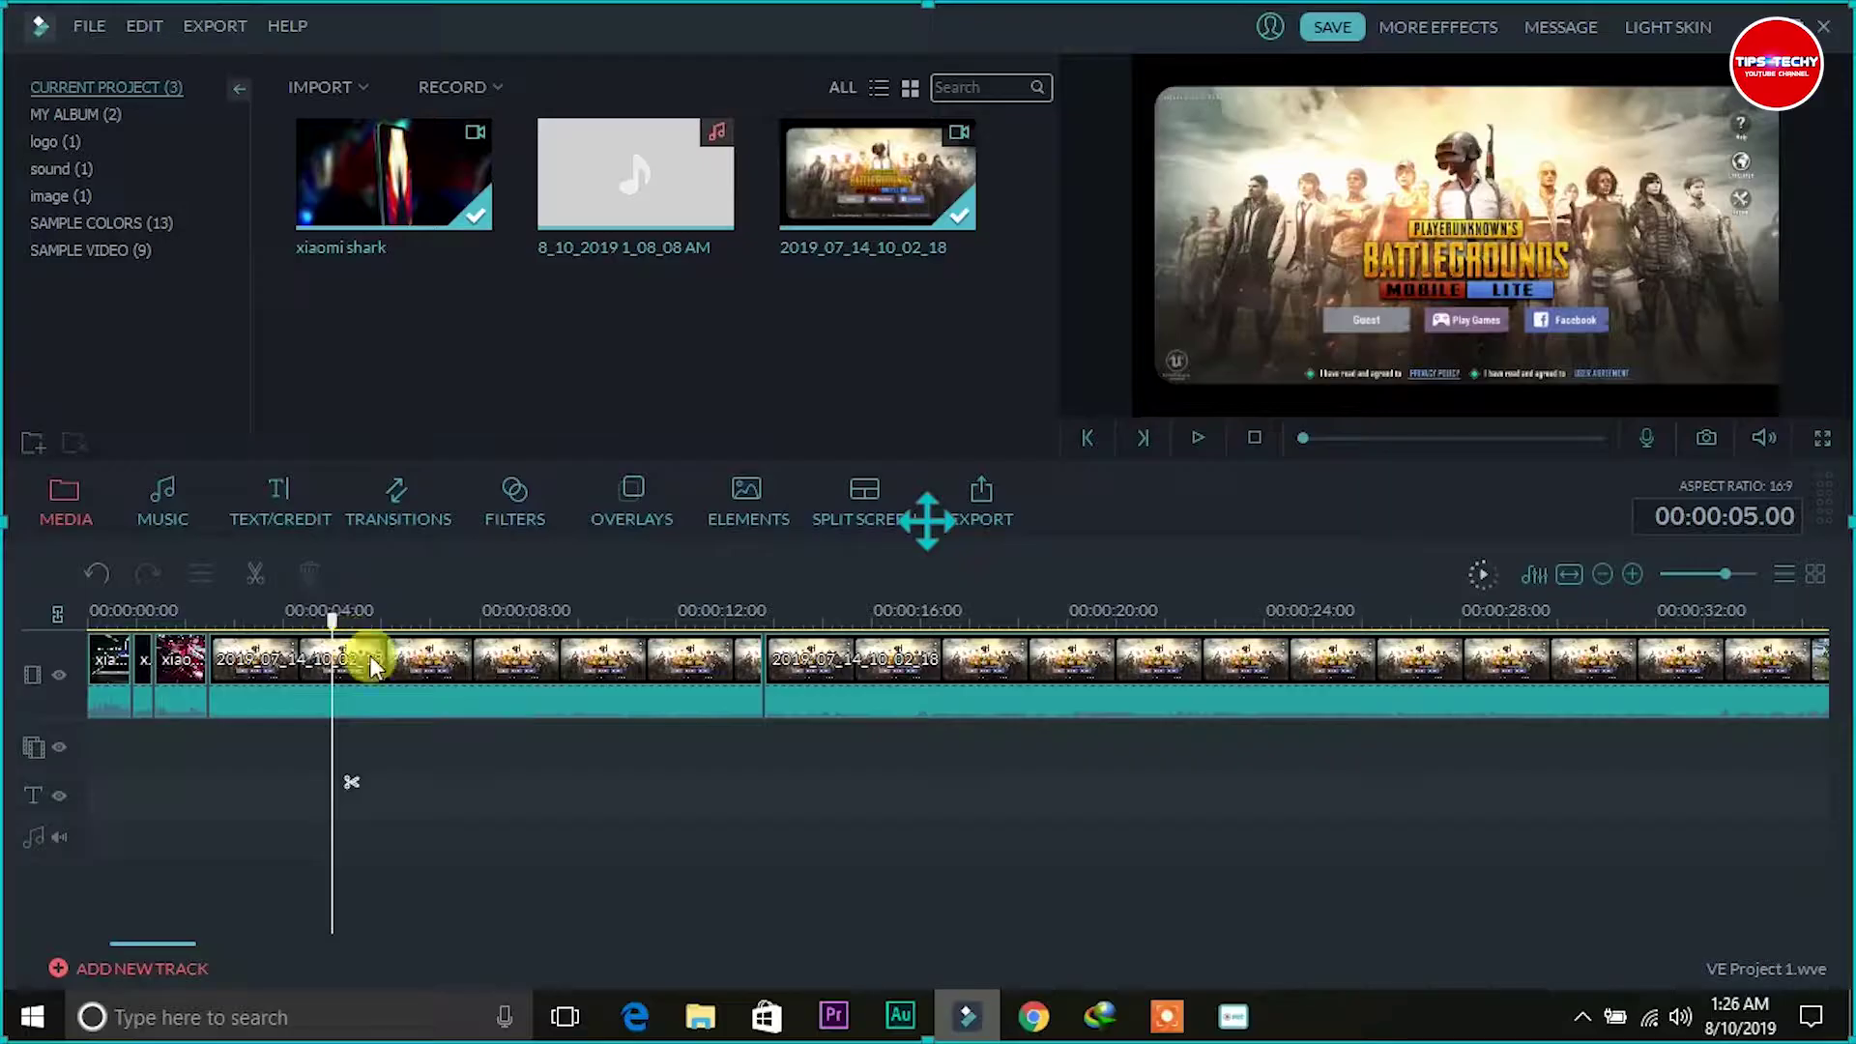
Trim the first 2019_07_14_10_02_18 segment to end at about 00:00:05 and return the playhead to the start.
left_click(760, 667)
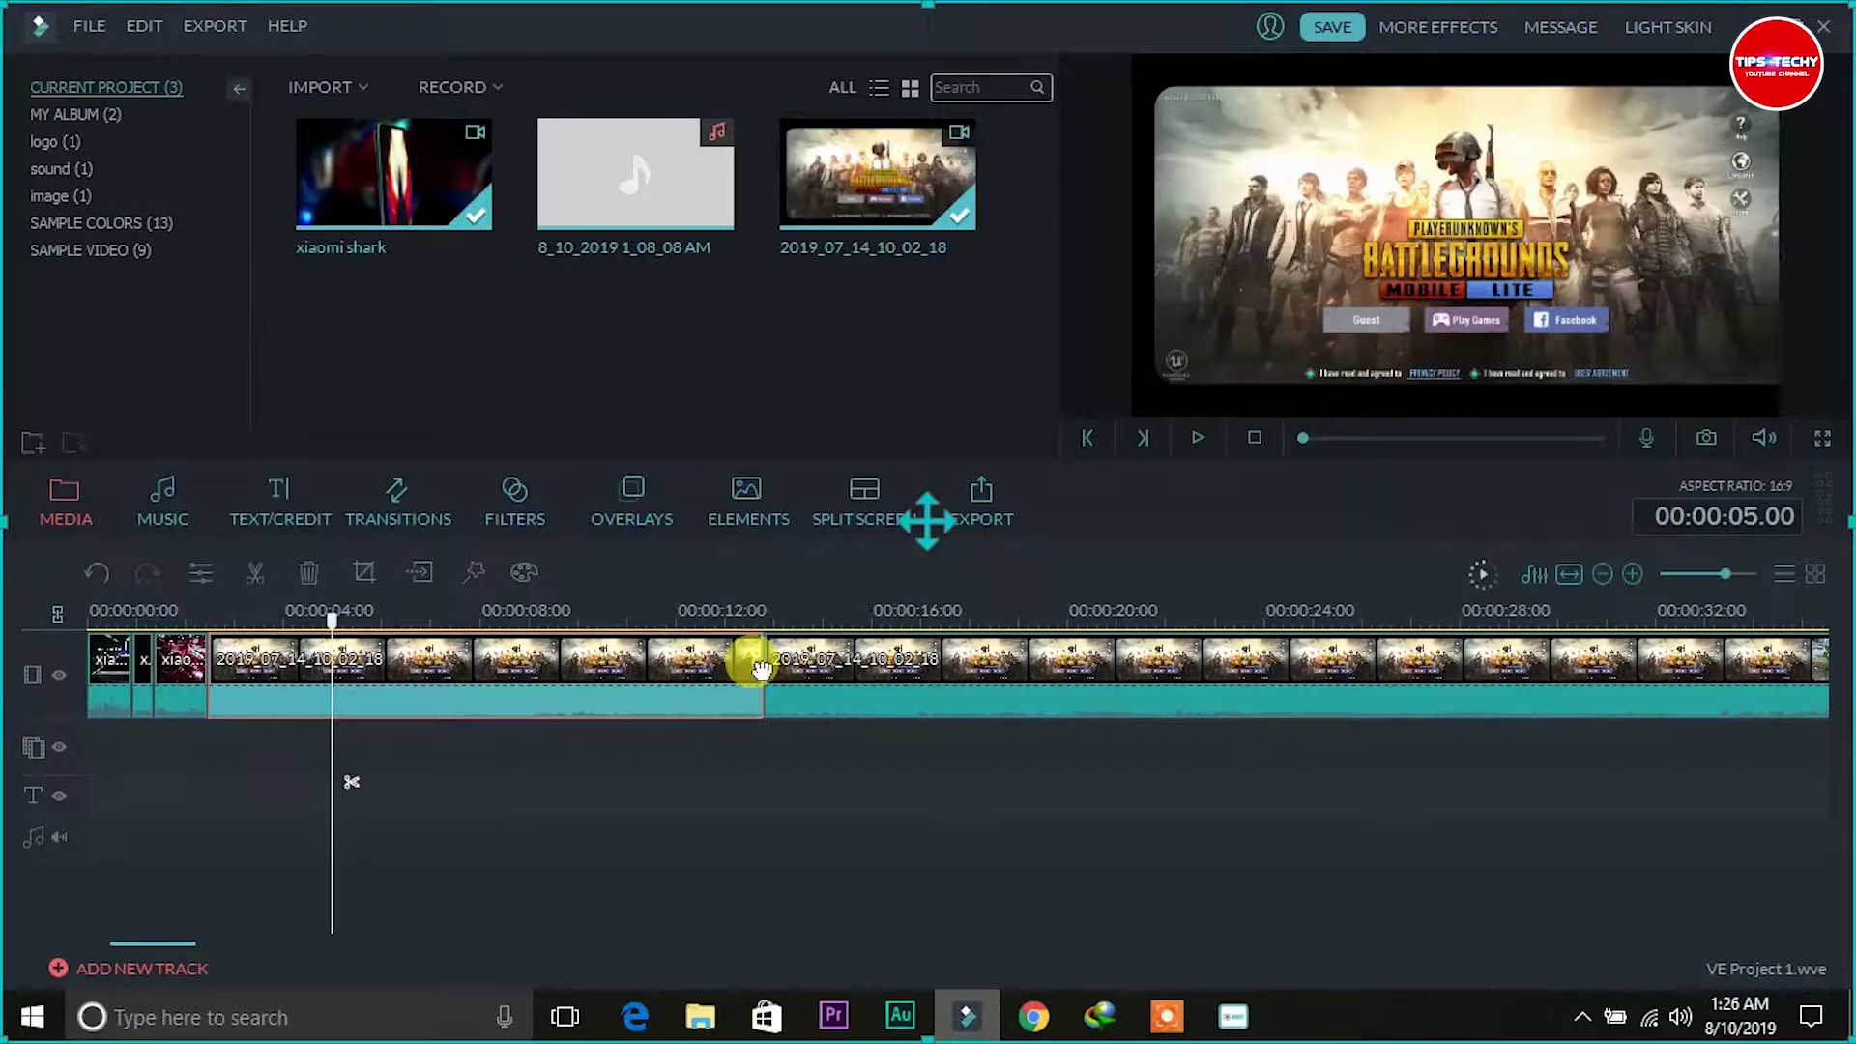
left_click_drag(760, 668, 358, 695)
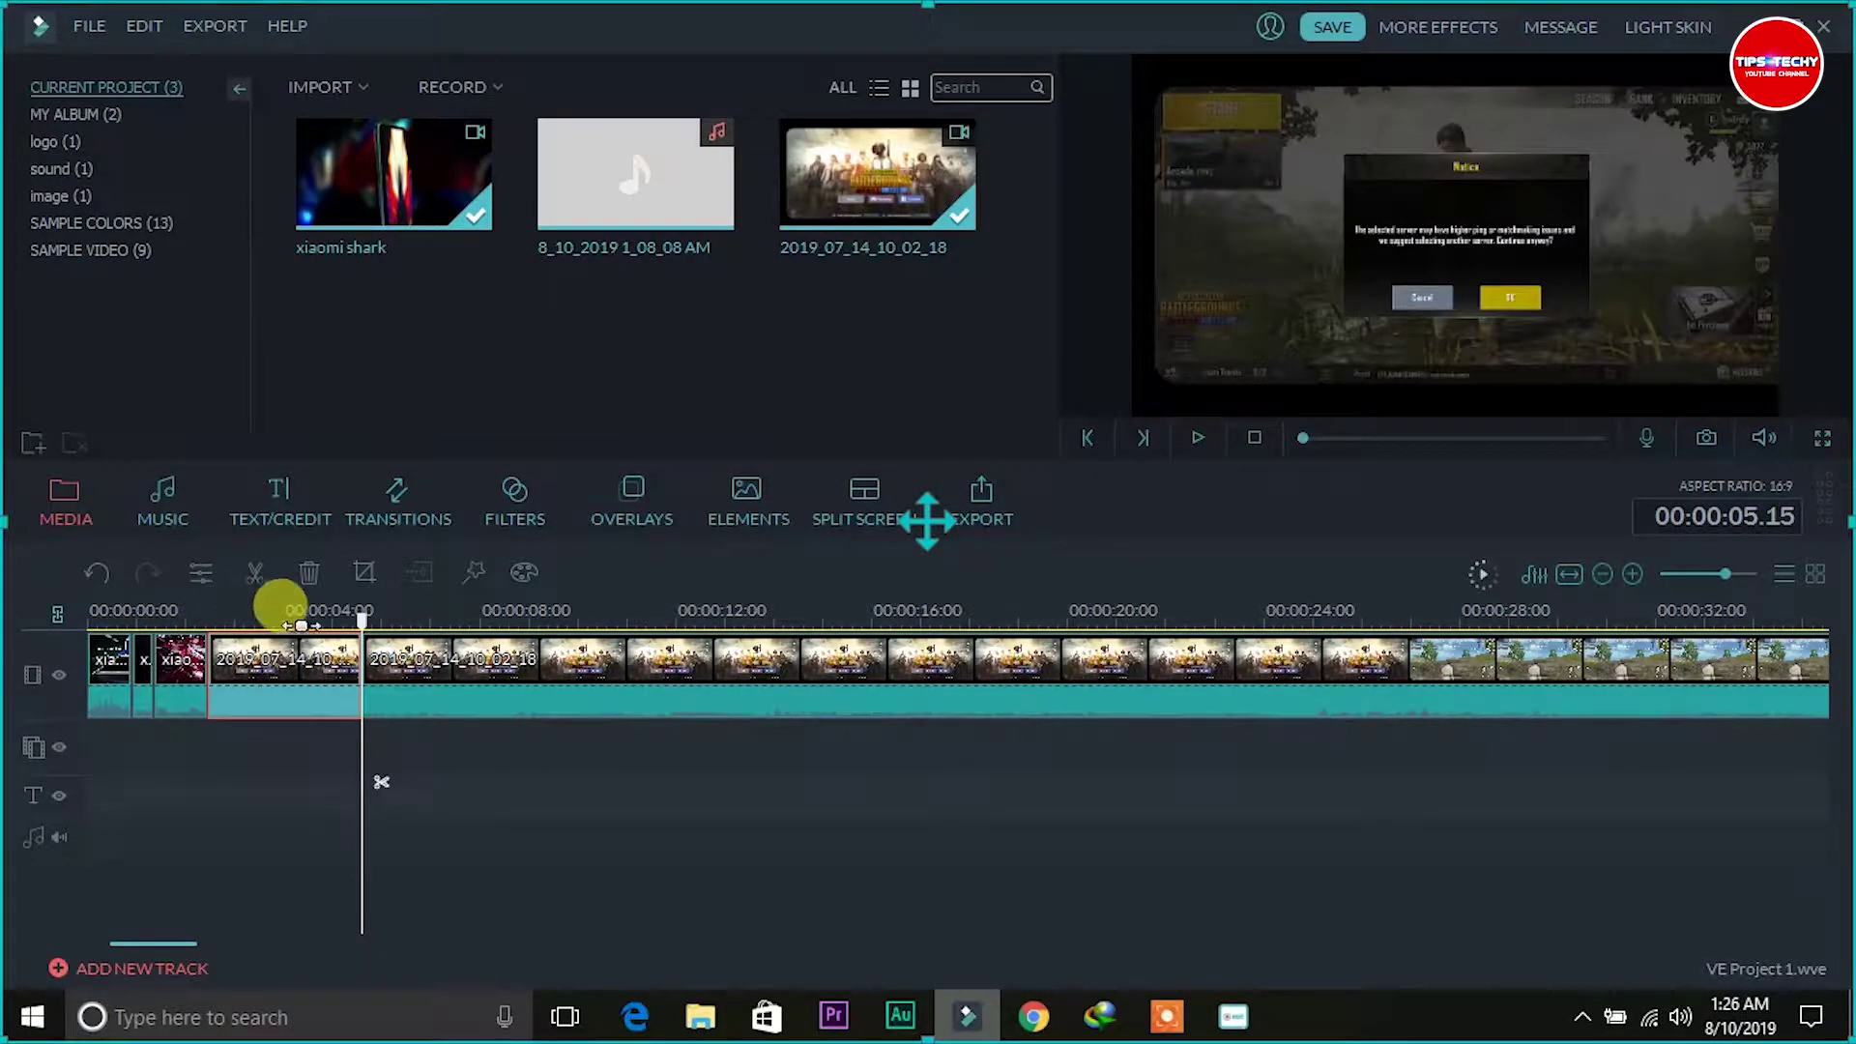
mouse_move(209, 669)
left_mouse_down()
mouse_move(237, 665)
mouse_move(12, 638)
left_mouse_up()
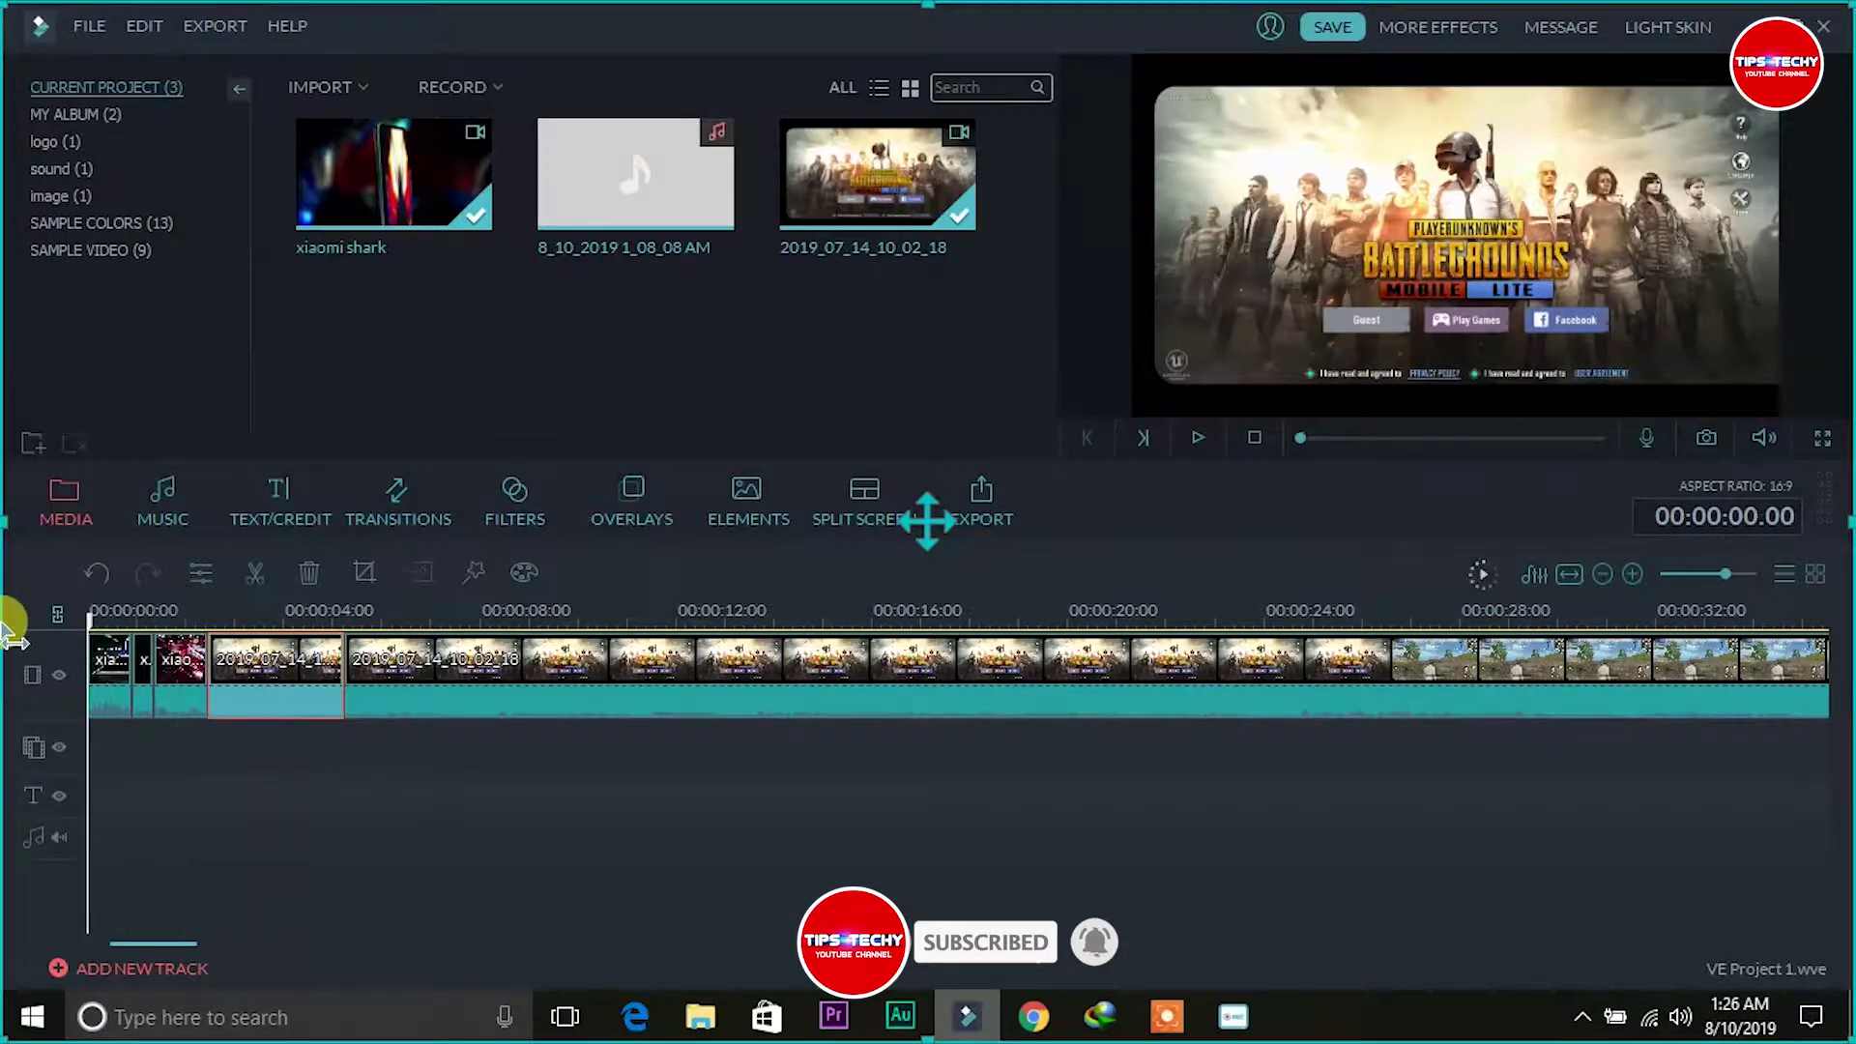
Play the sequence from the start, split the last 2019_07_14_10_02_18 clip at 00:00:11.08, and delete the part after it.
key("space")
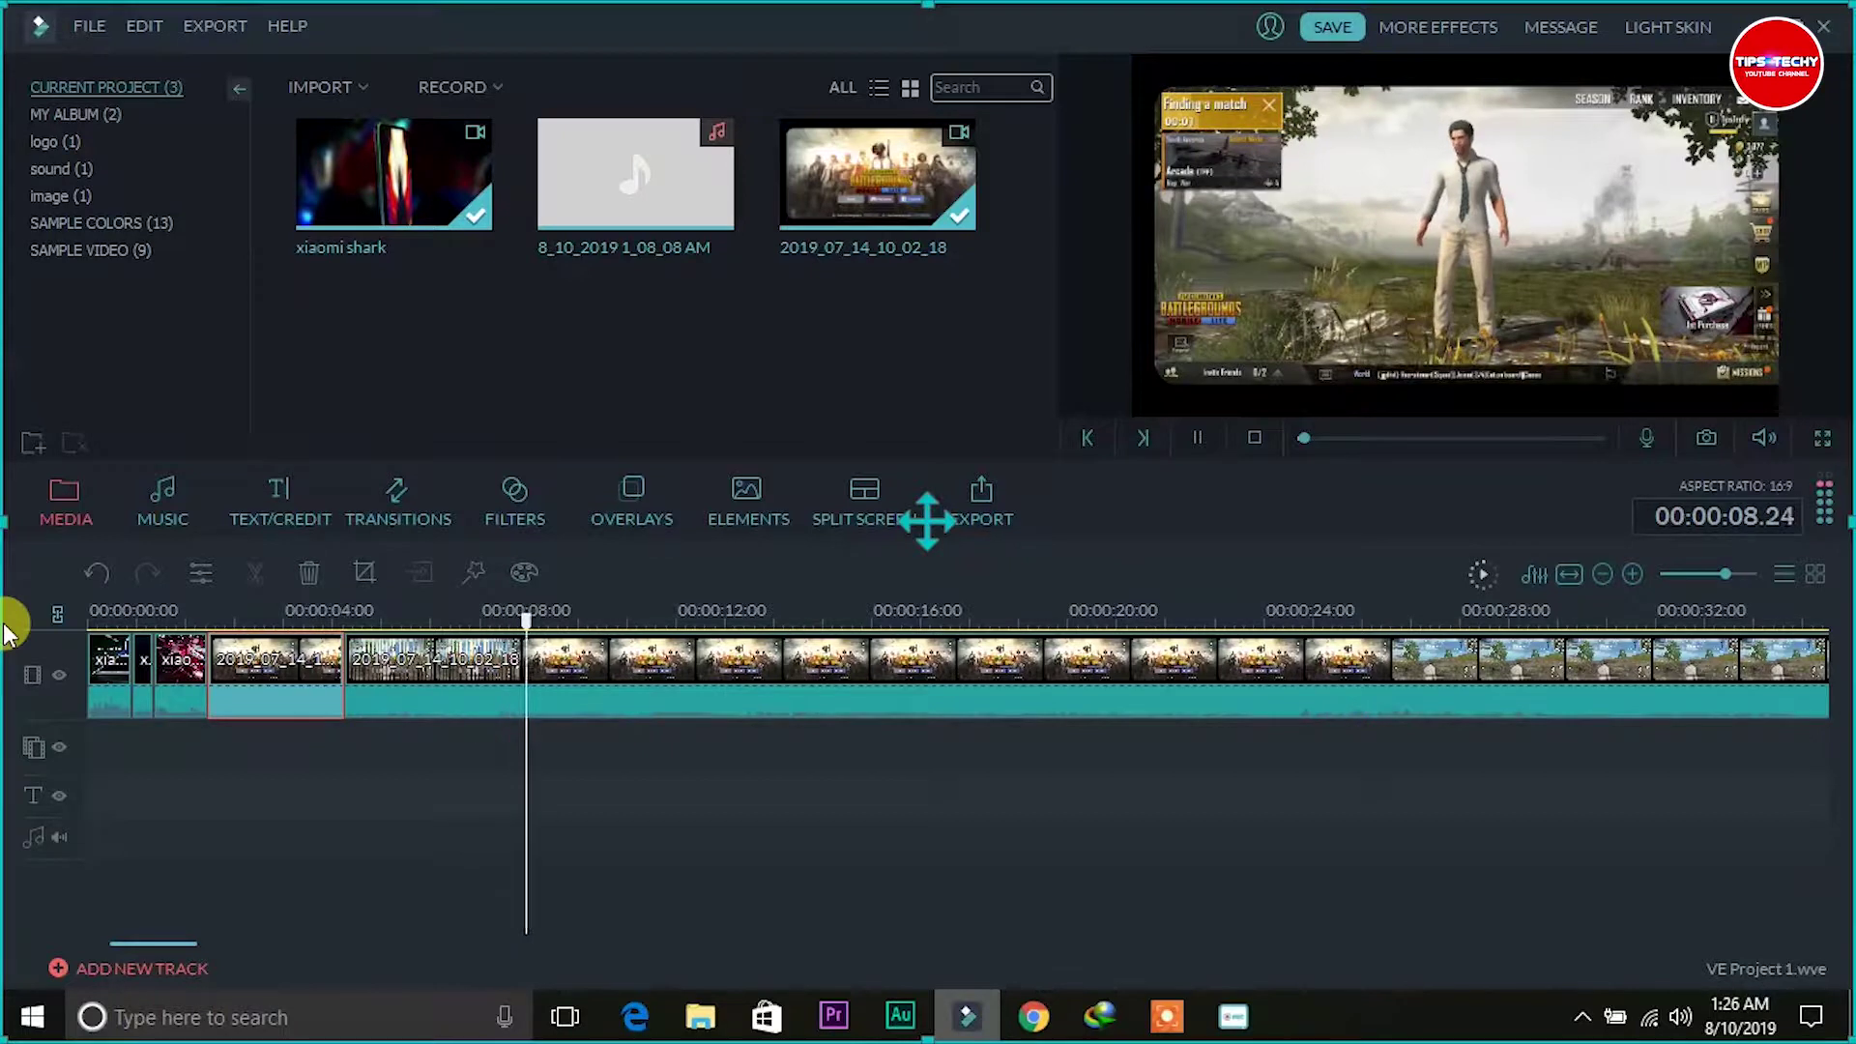
key("space")
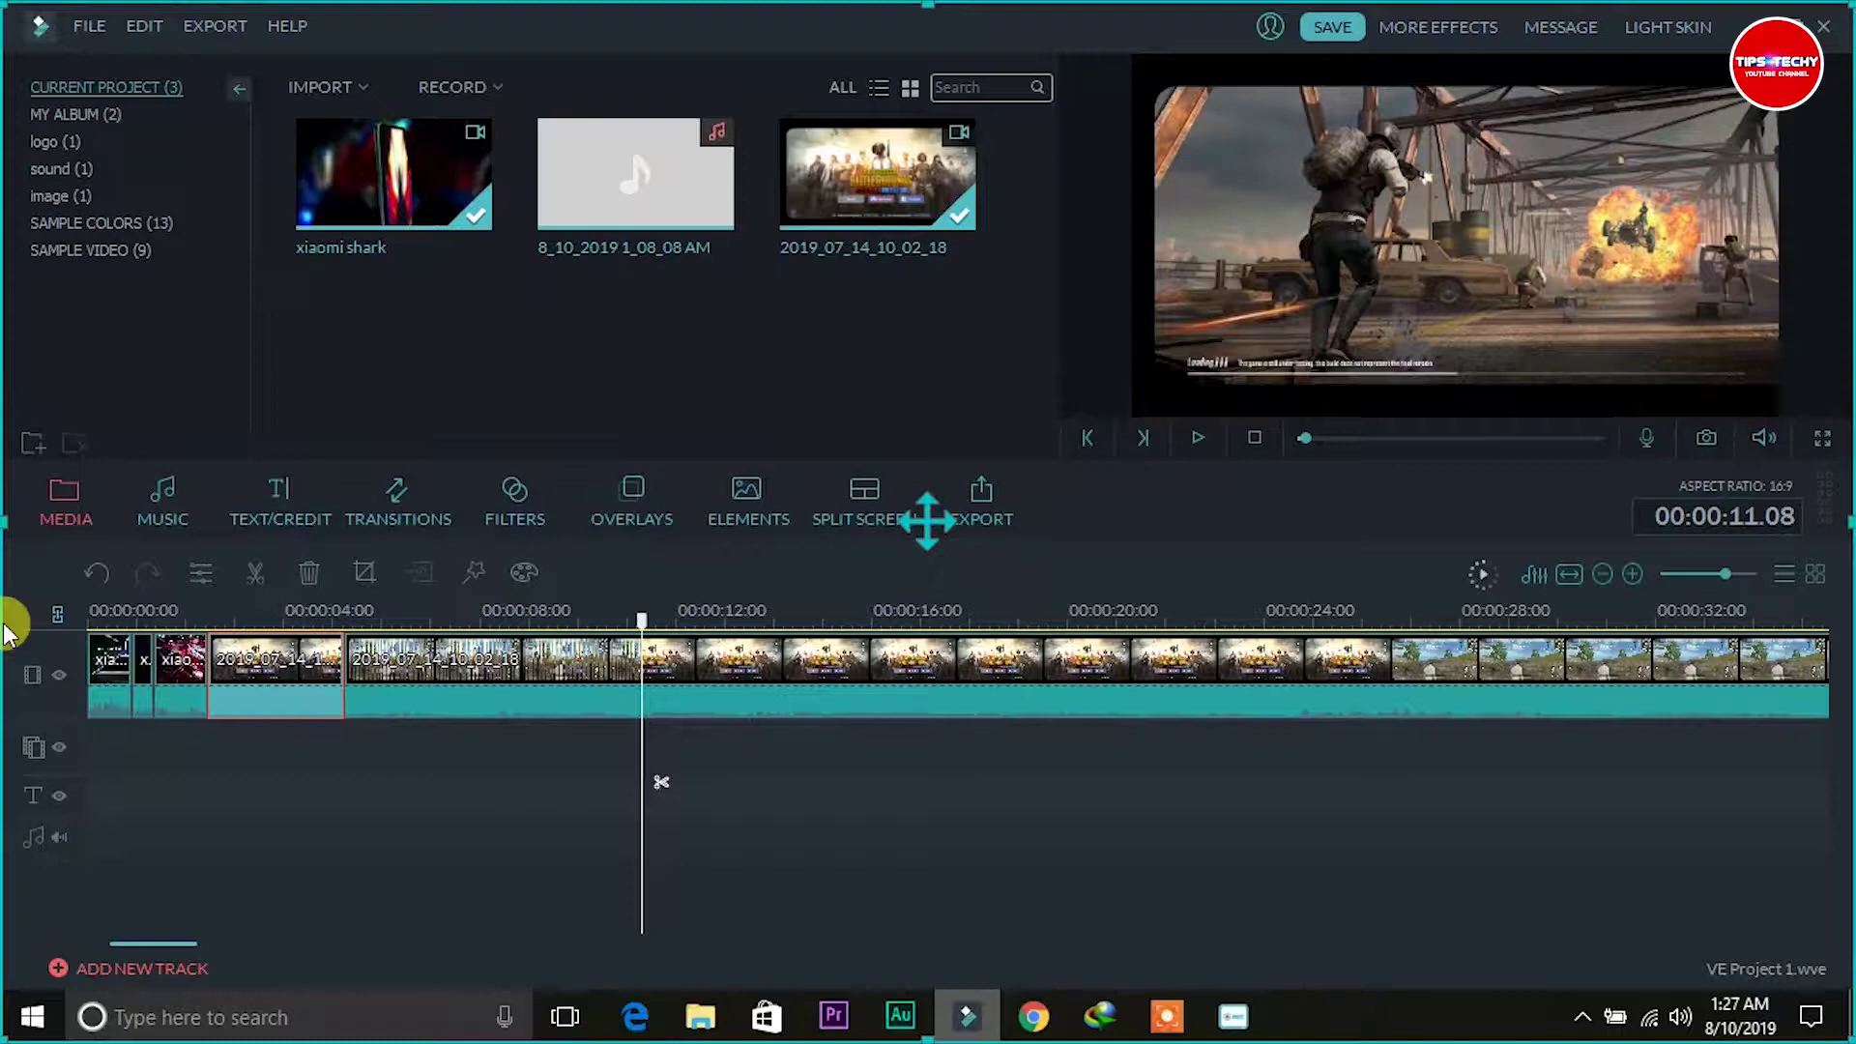
left_click(267, 580)
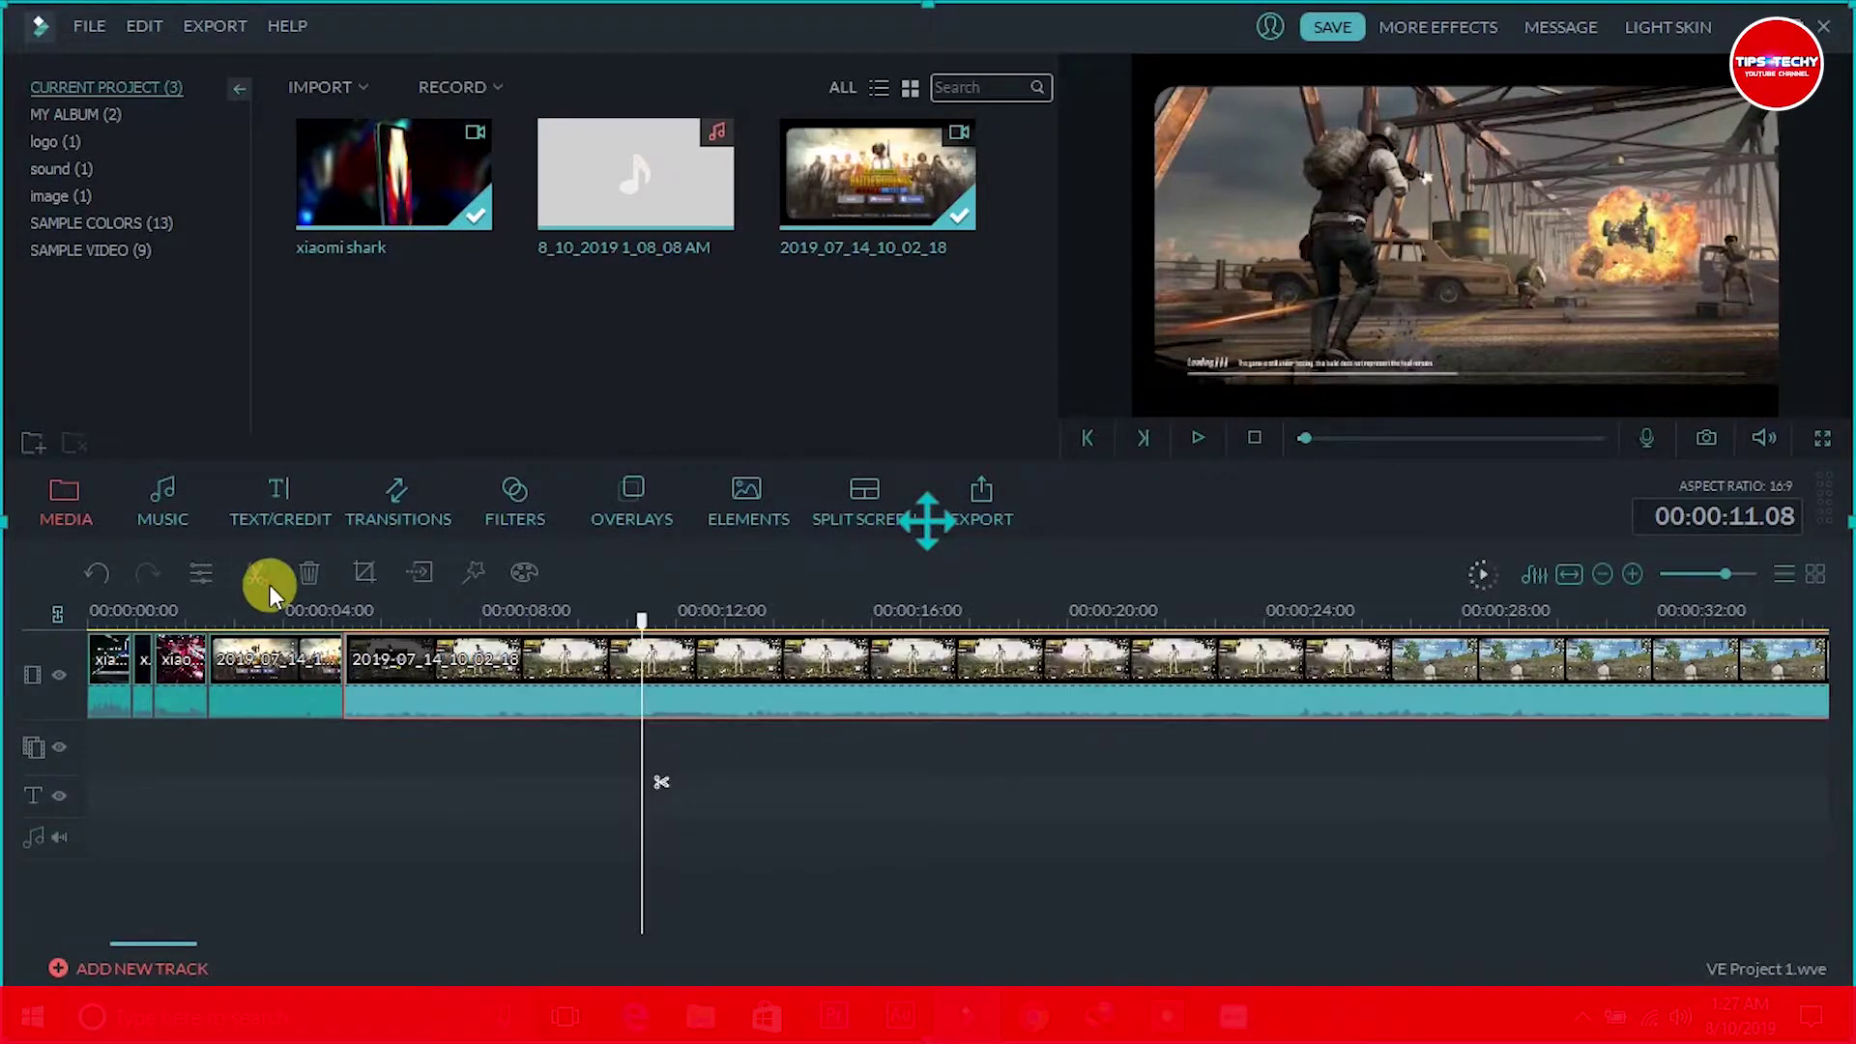
right_click(947, 688)
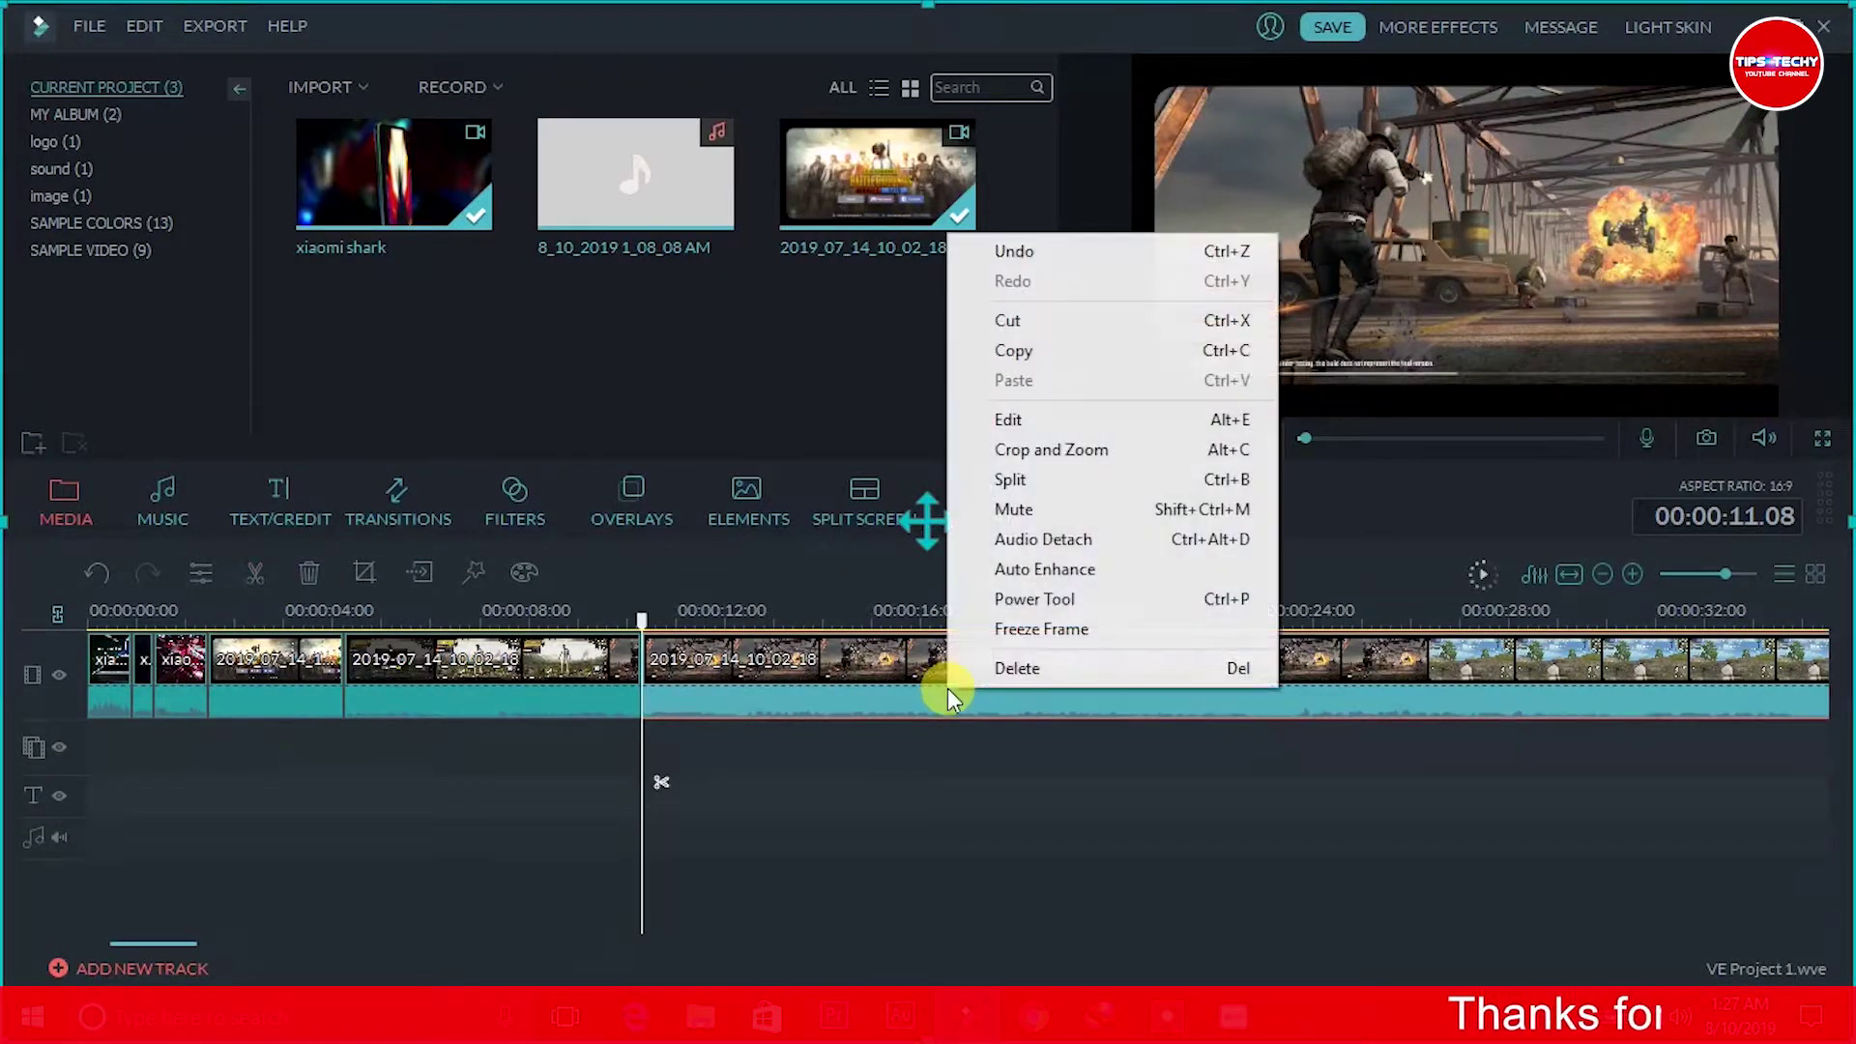
left_click(1044, 673)
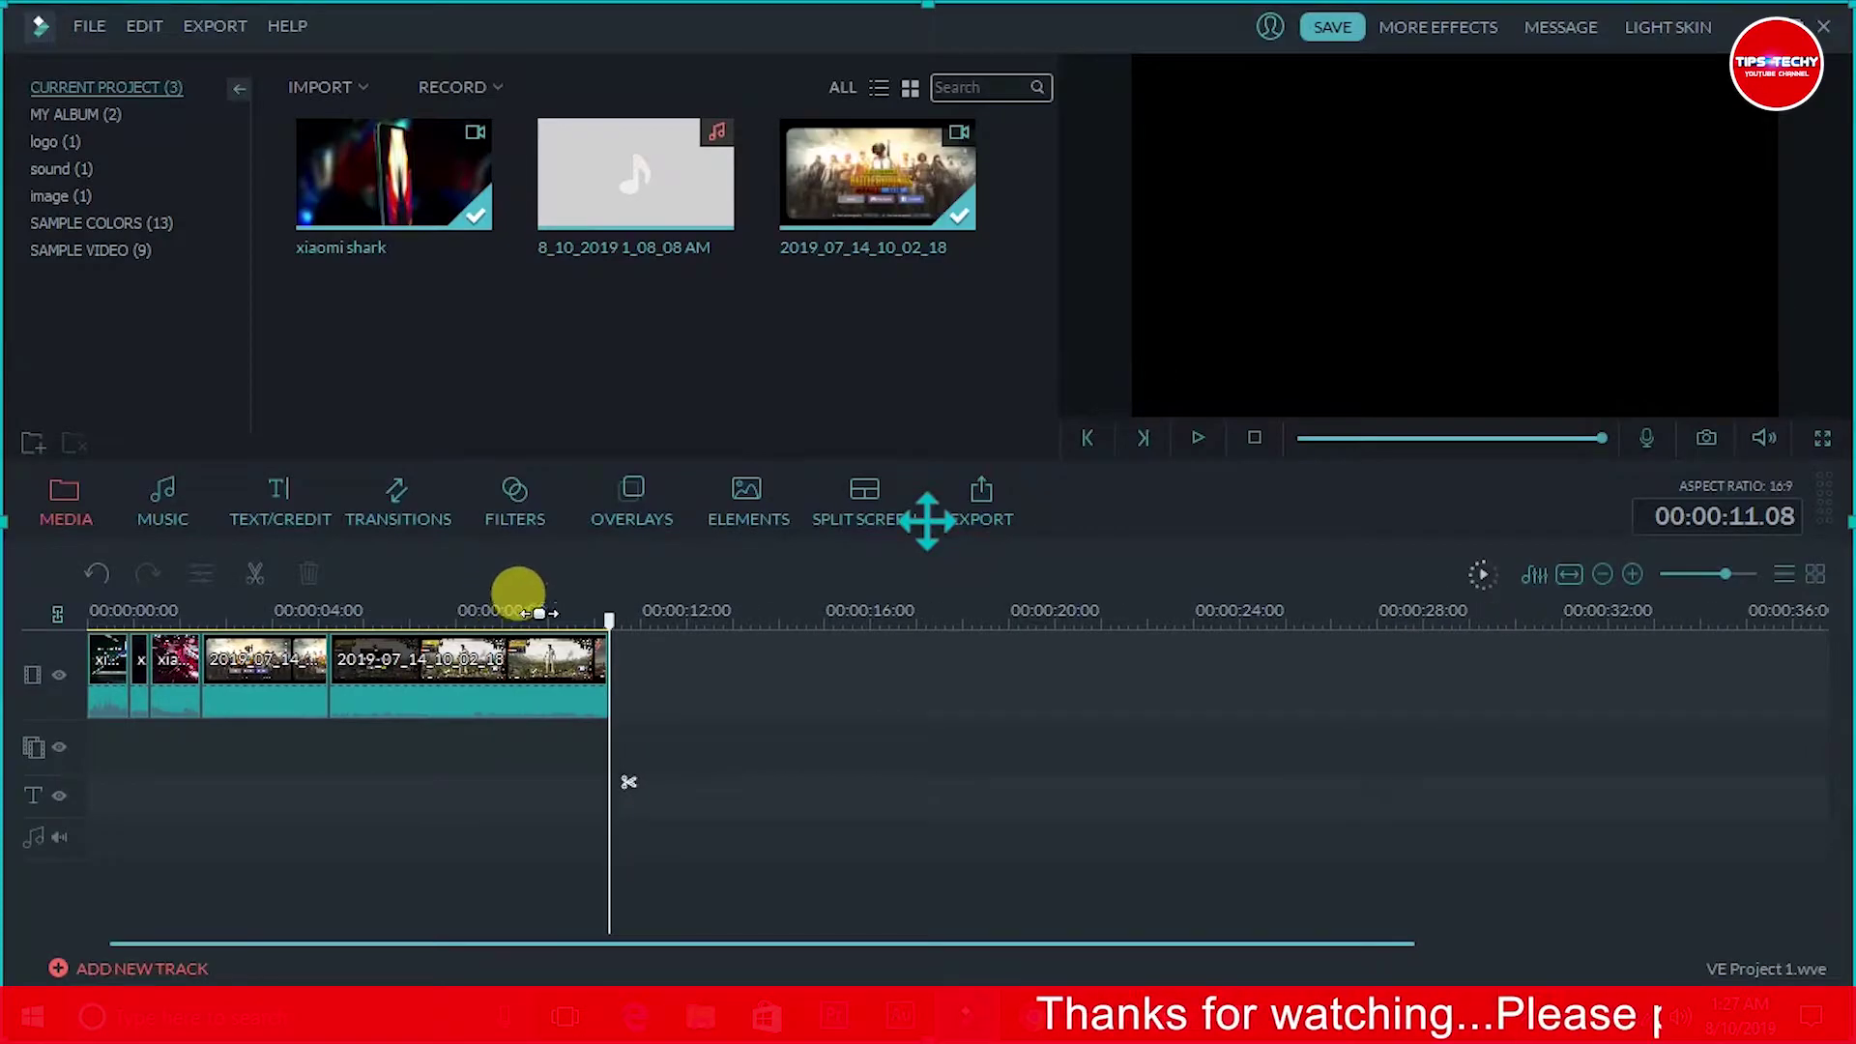
Preview the shortened sequence from the start with the clips enlarged, stopping at 00:00:07.01.
left_click_drag(609, 626, 37, 662)
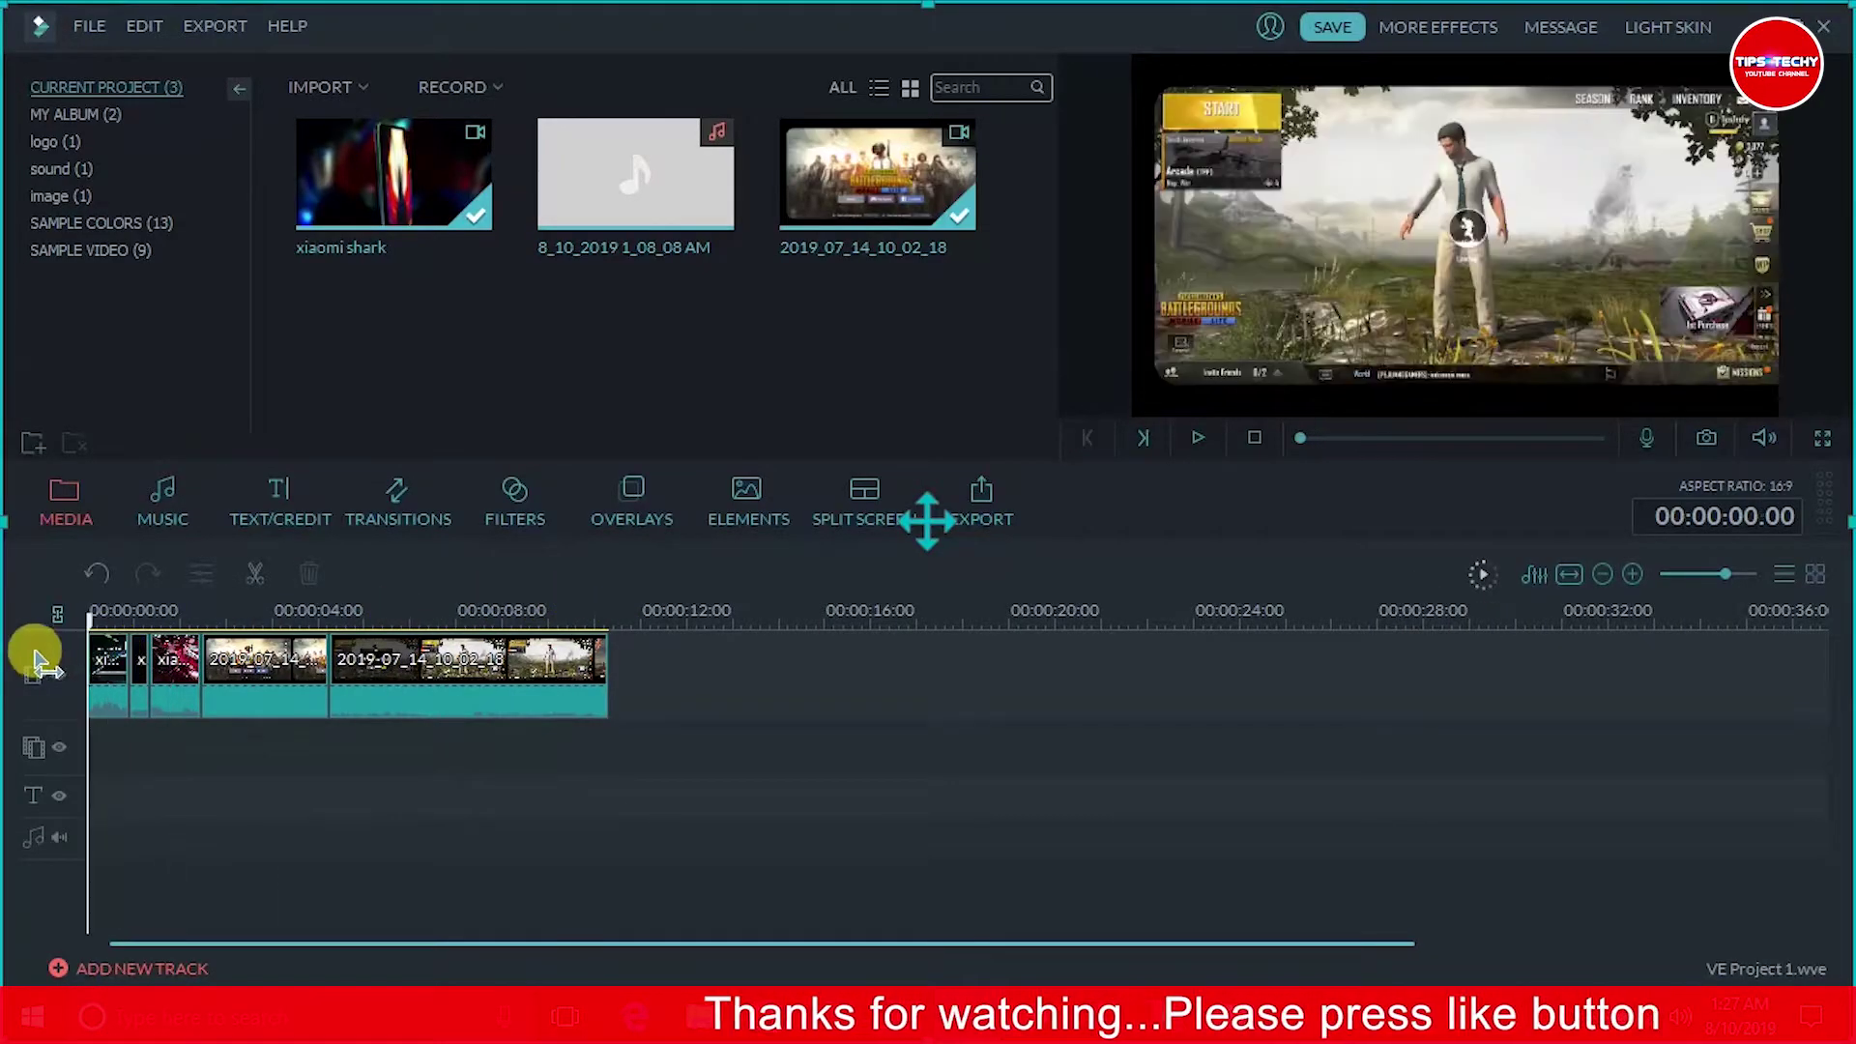
scroll(132, 609, "up", 3)
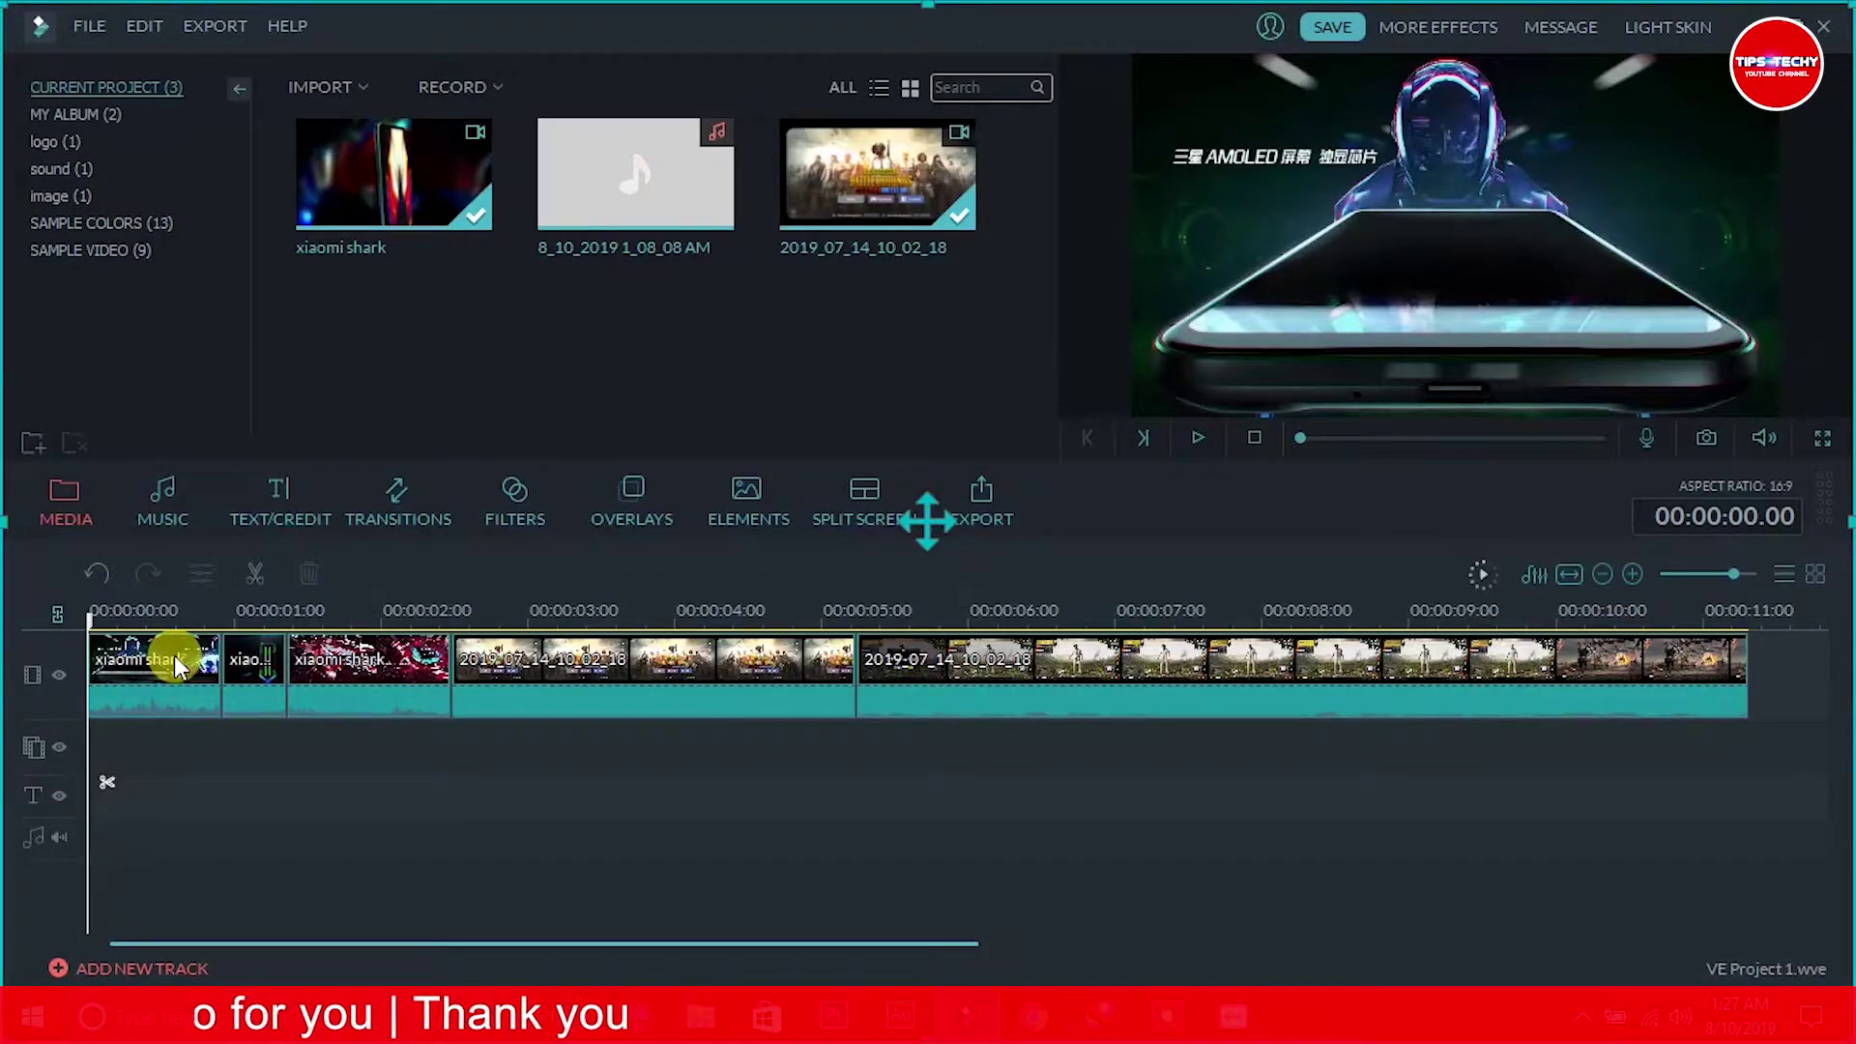
key("space")
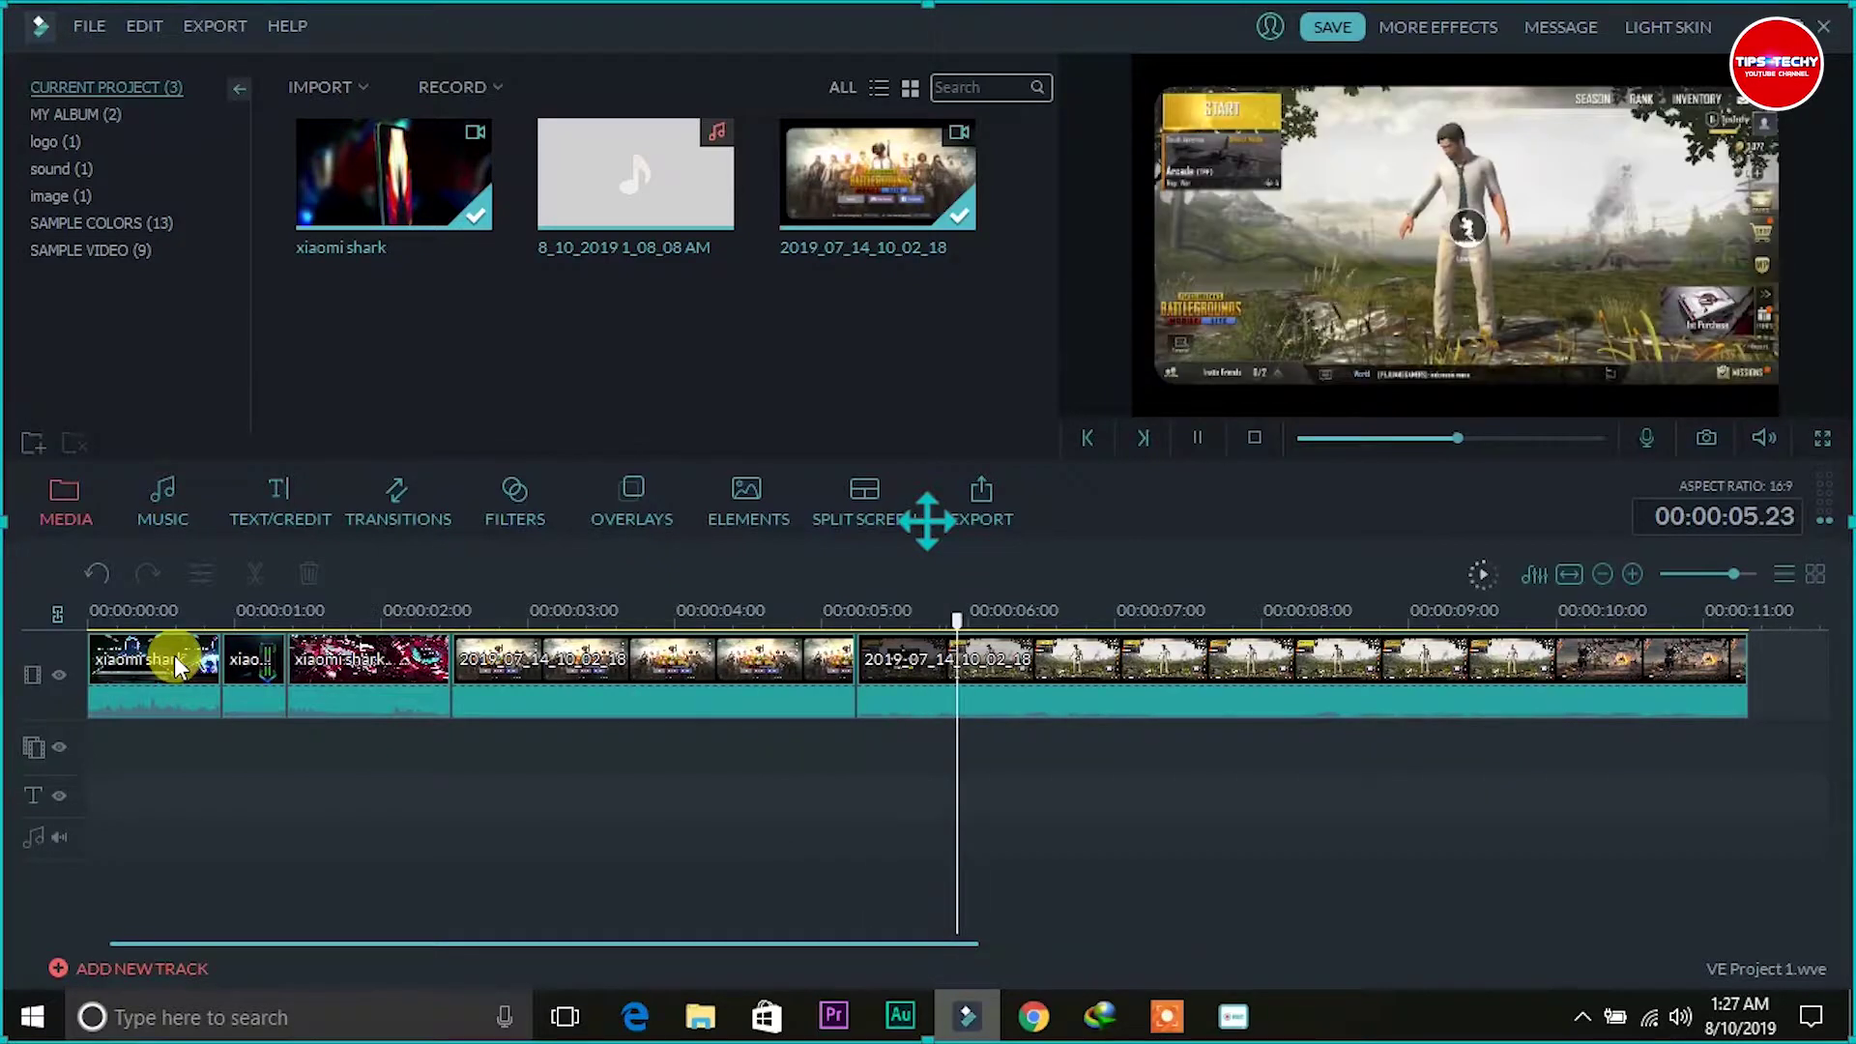
key("space")
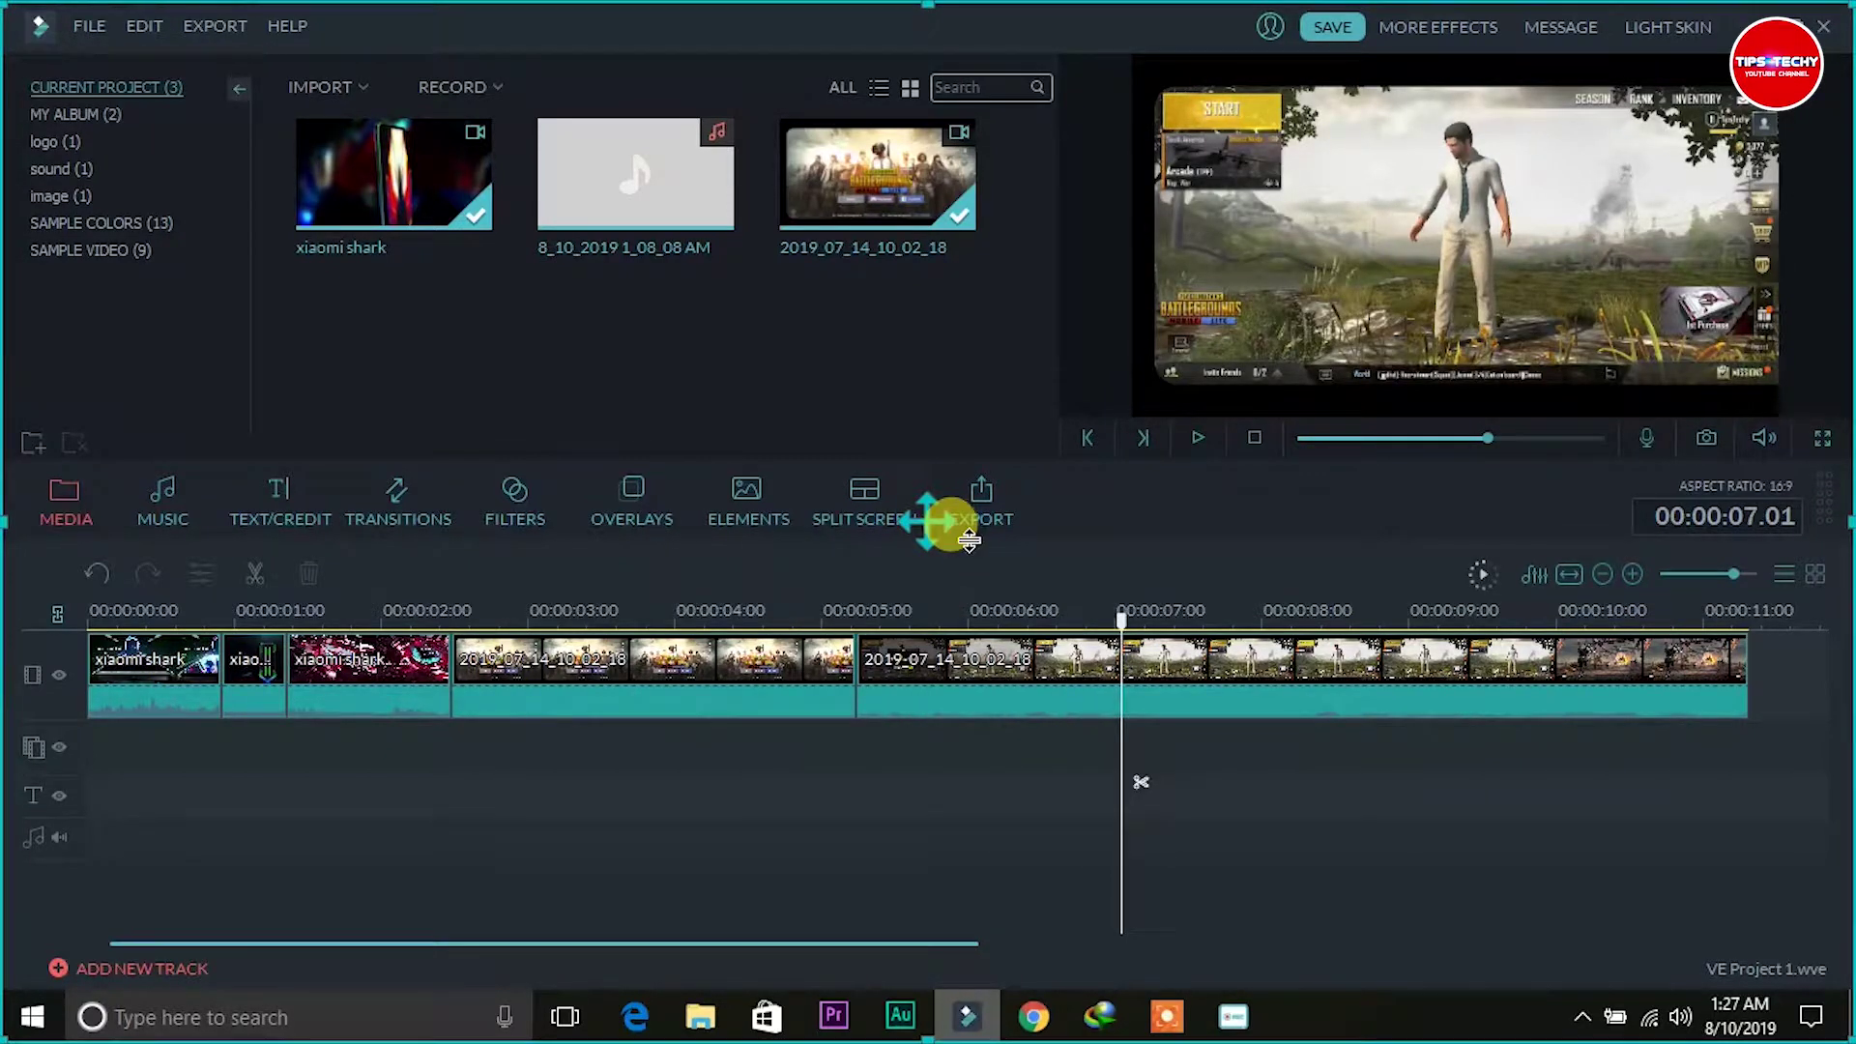
Trim the beginning of the last 2019_07_14_10_02_18 segment up to 00:00:05.22.
left_click(879, 619)
left_click_drag(882, 627, 950, 630)
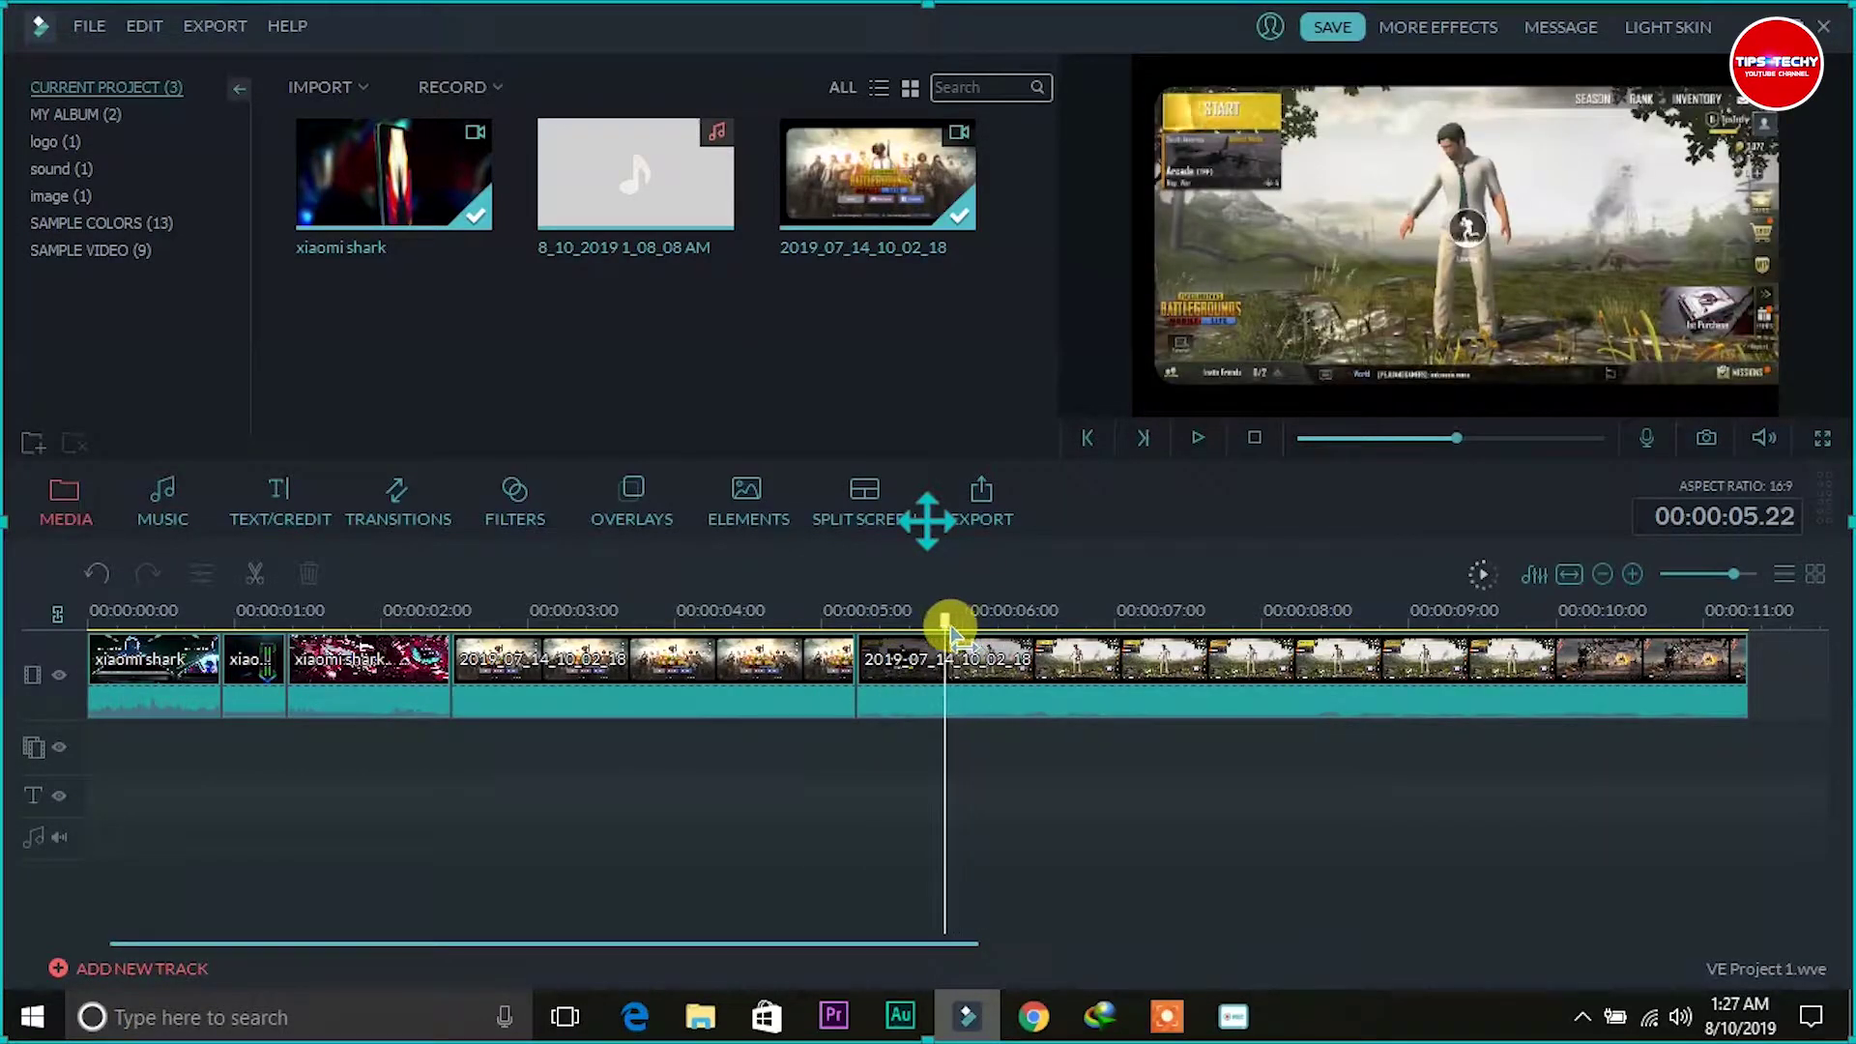
left_click_drag(860, 667, 946, 655)
Preview the sequence from just before the last cut to 00:00:06.19 and return the playhead to the start.
left_click_drag(856, 617, 812, 624)
key("space")
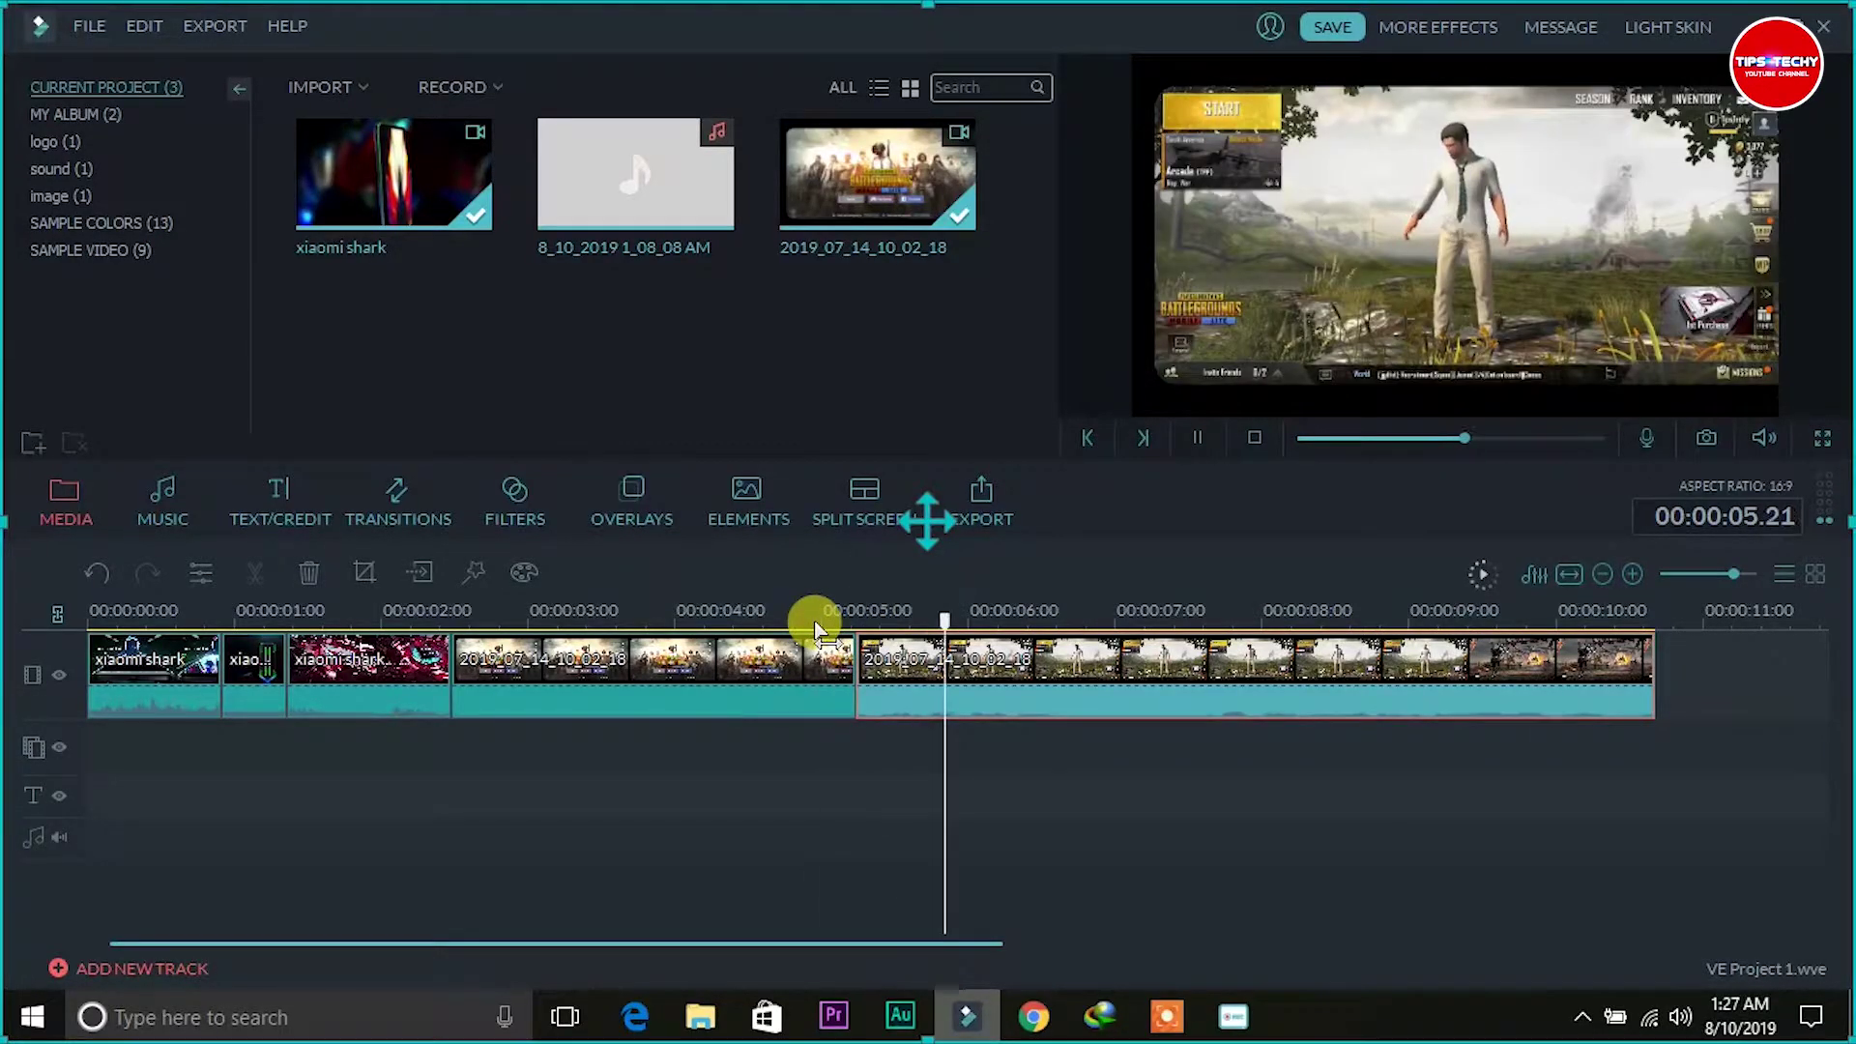
key("space")
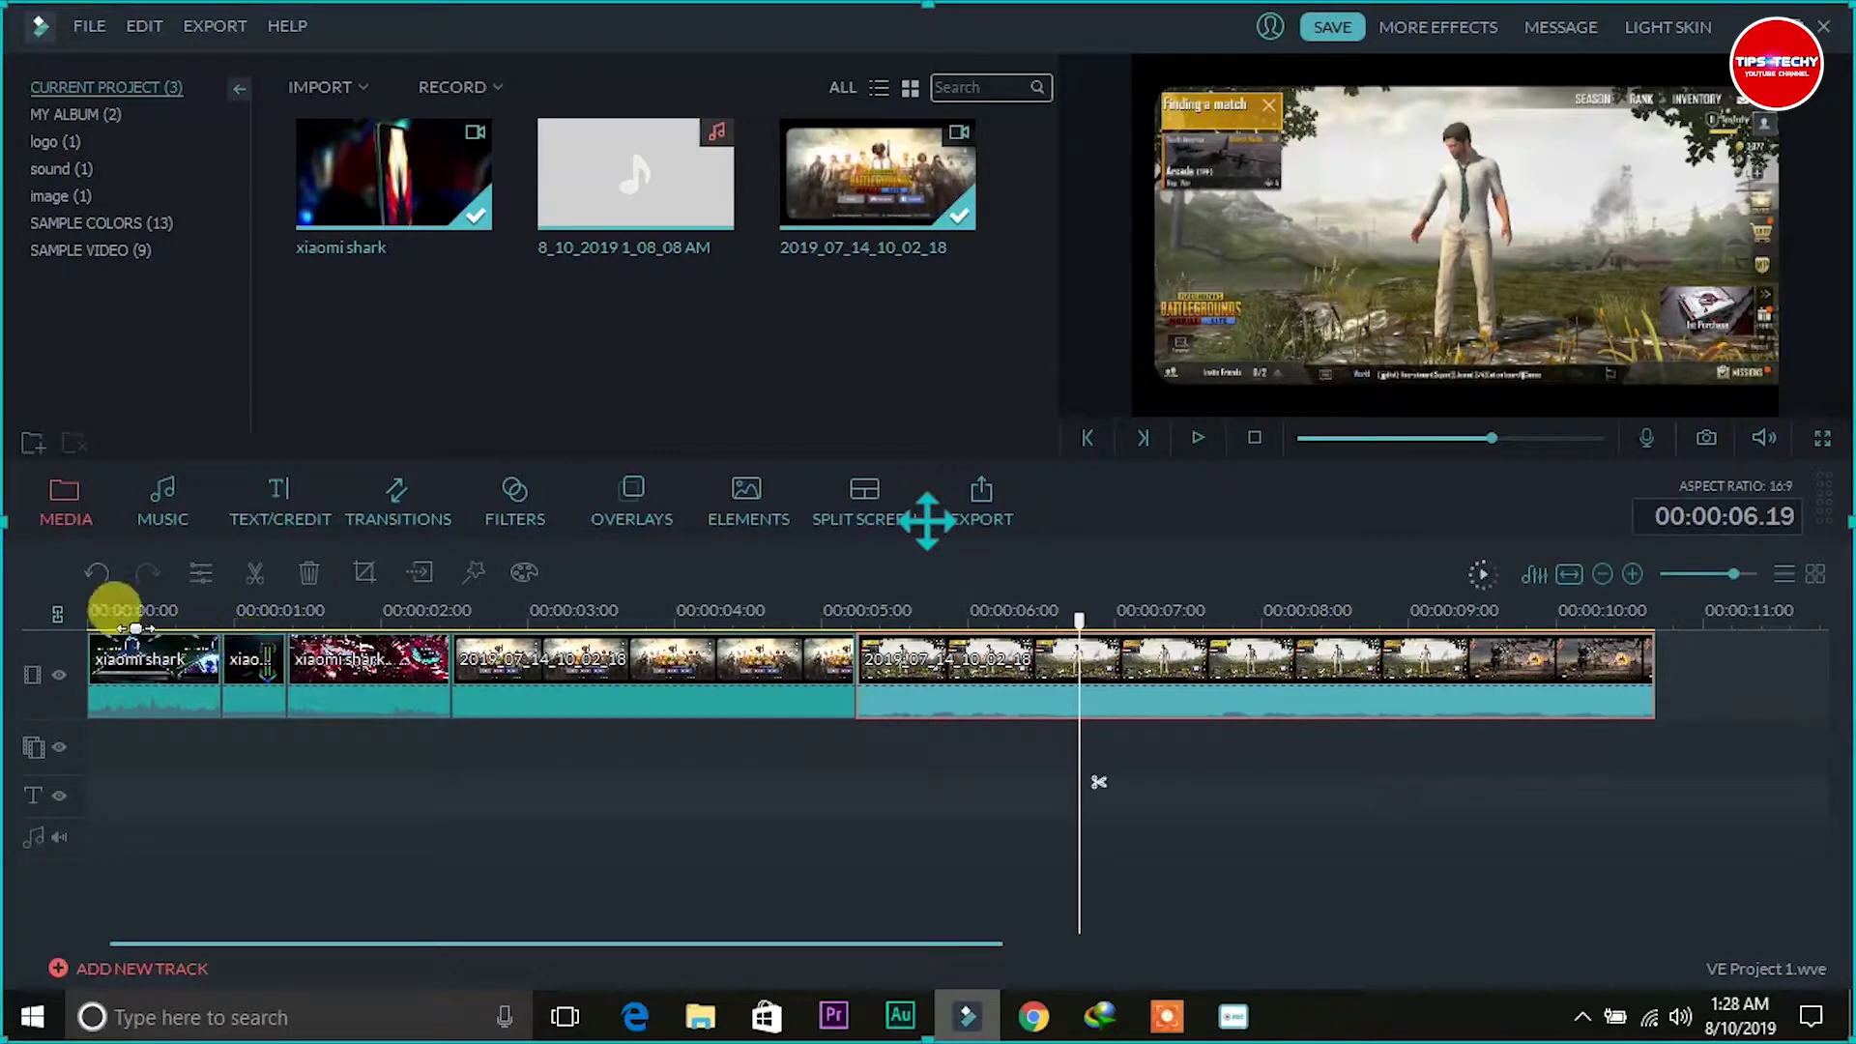
left_click_drag(132, 633, 83, 622)
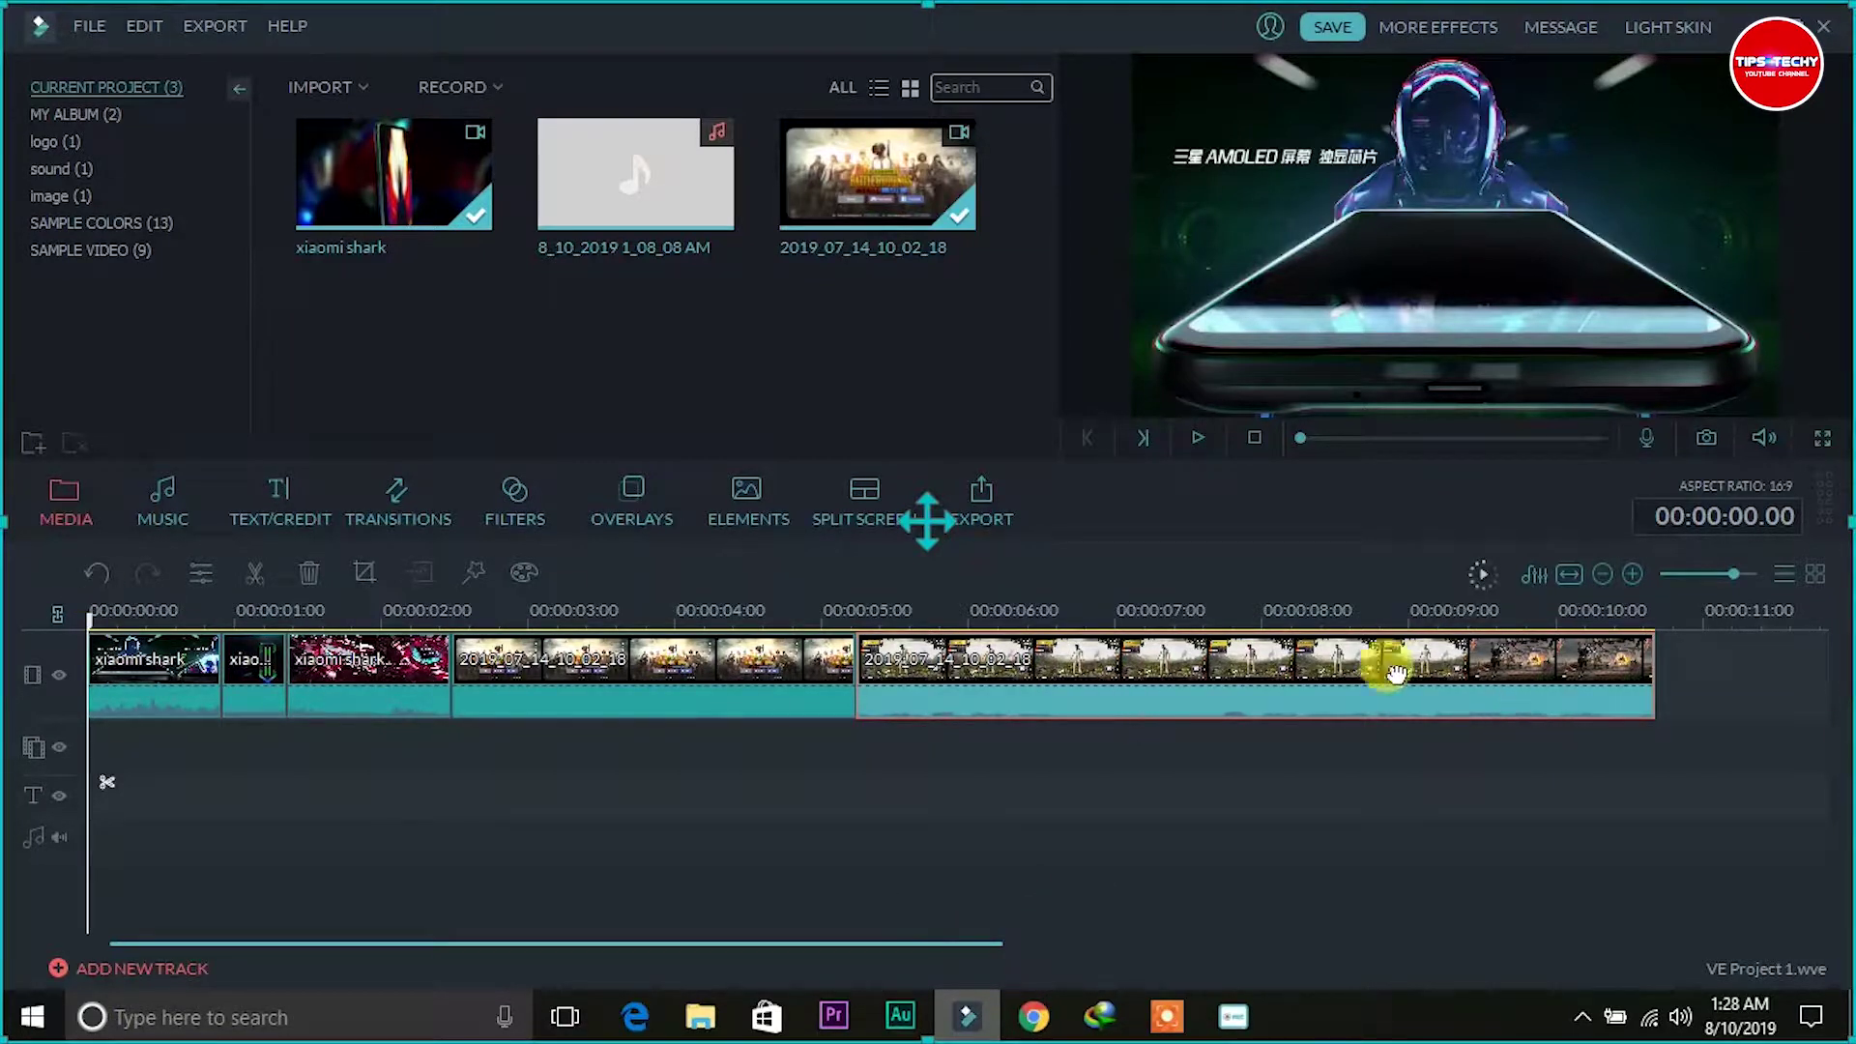
Delete the last 2019_07_14_10_02_18 segment from the timeline and undo the deletion.
right_click(1300, 663)
left_click(1353, 649)
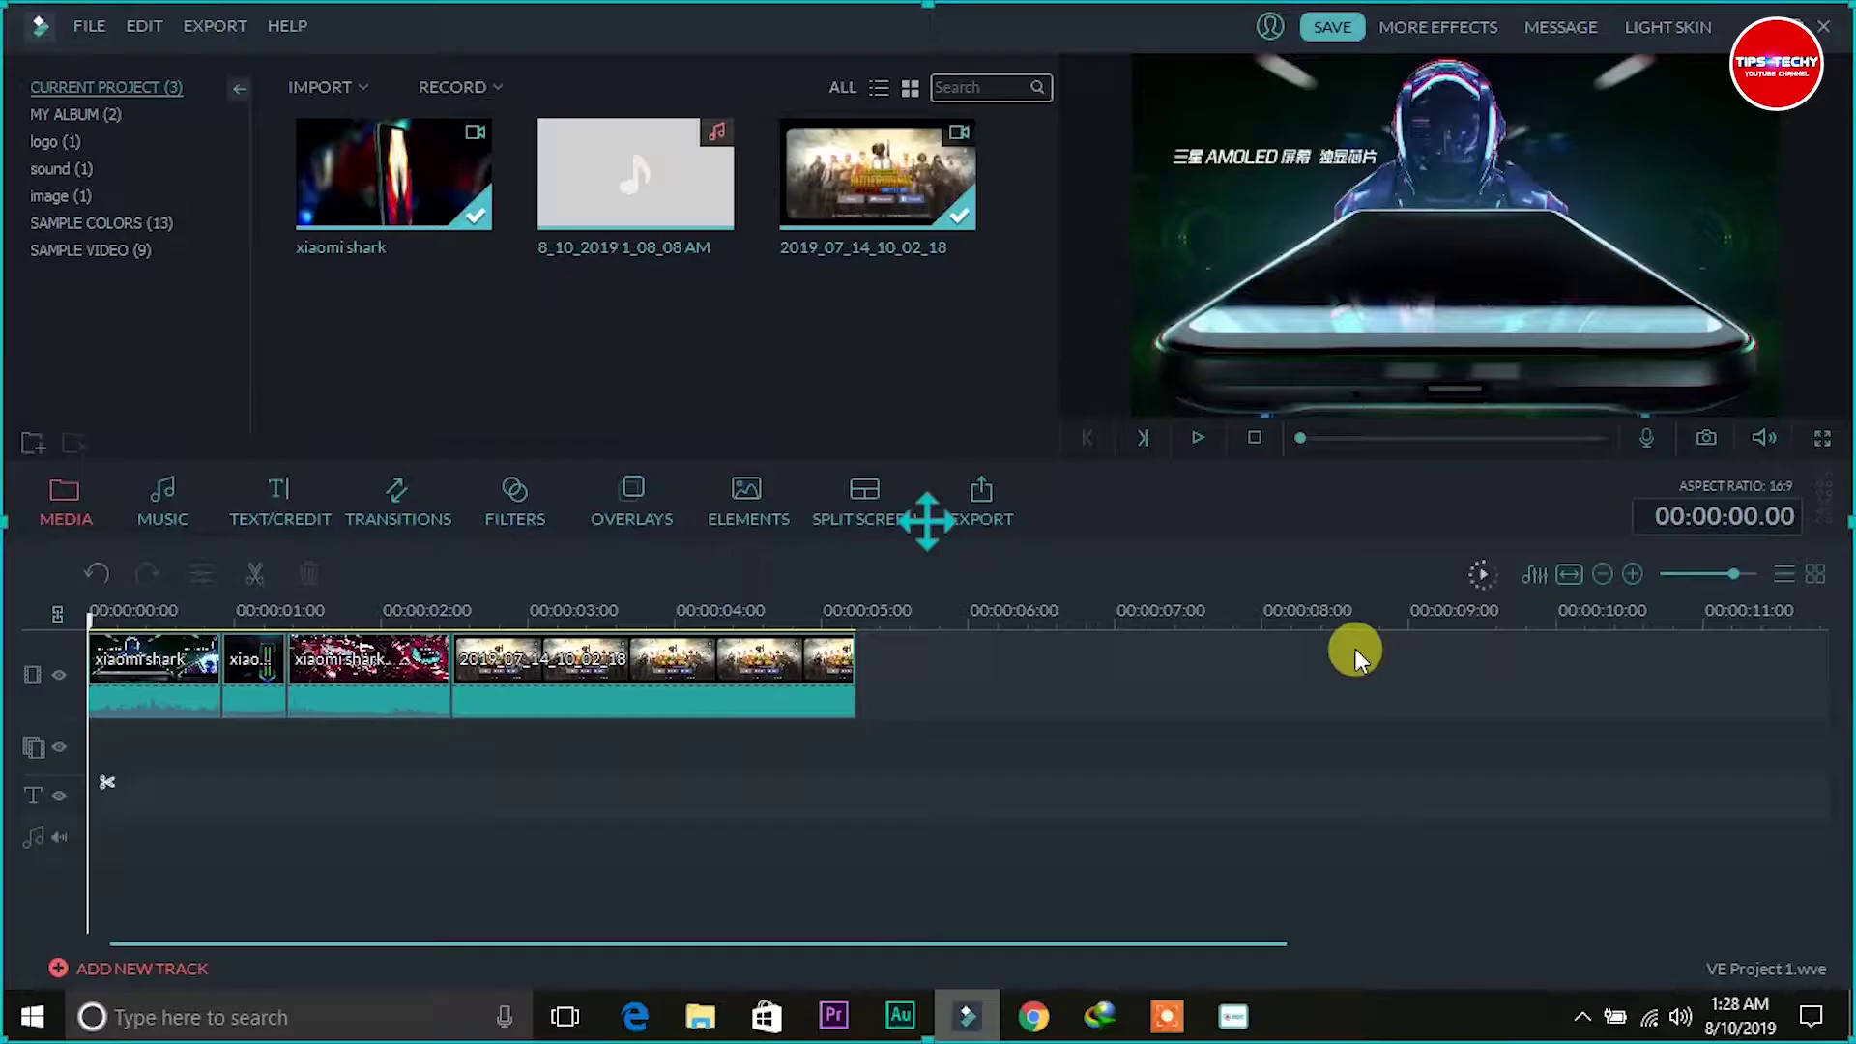
key("ctrl+z")
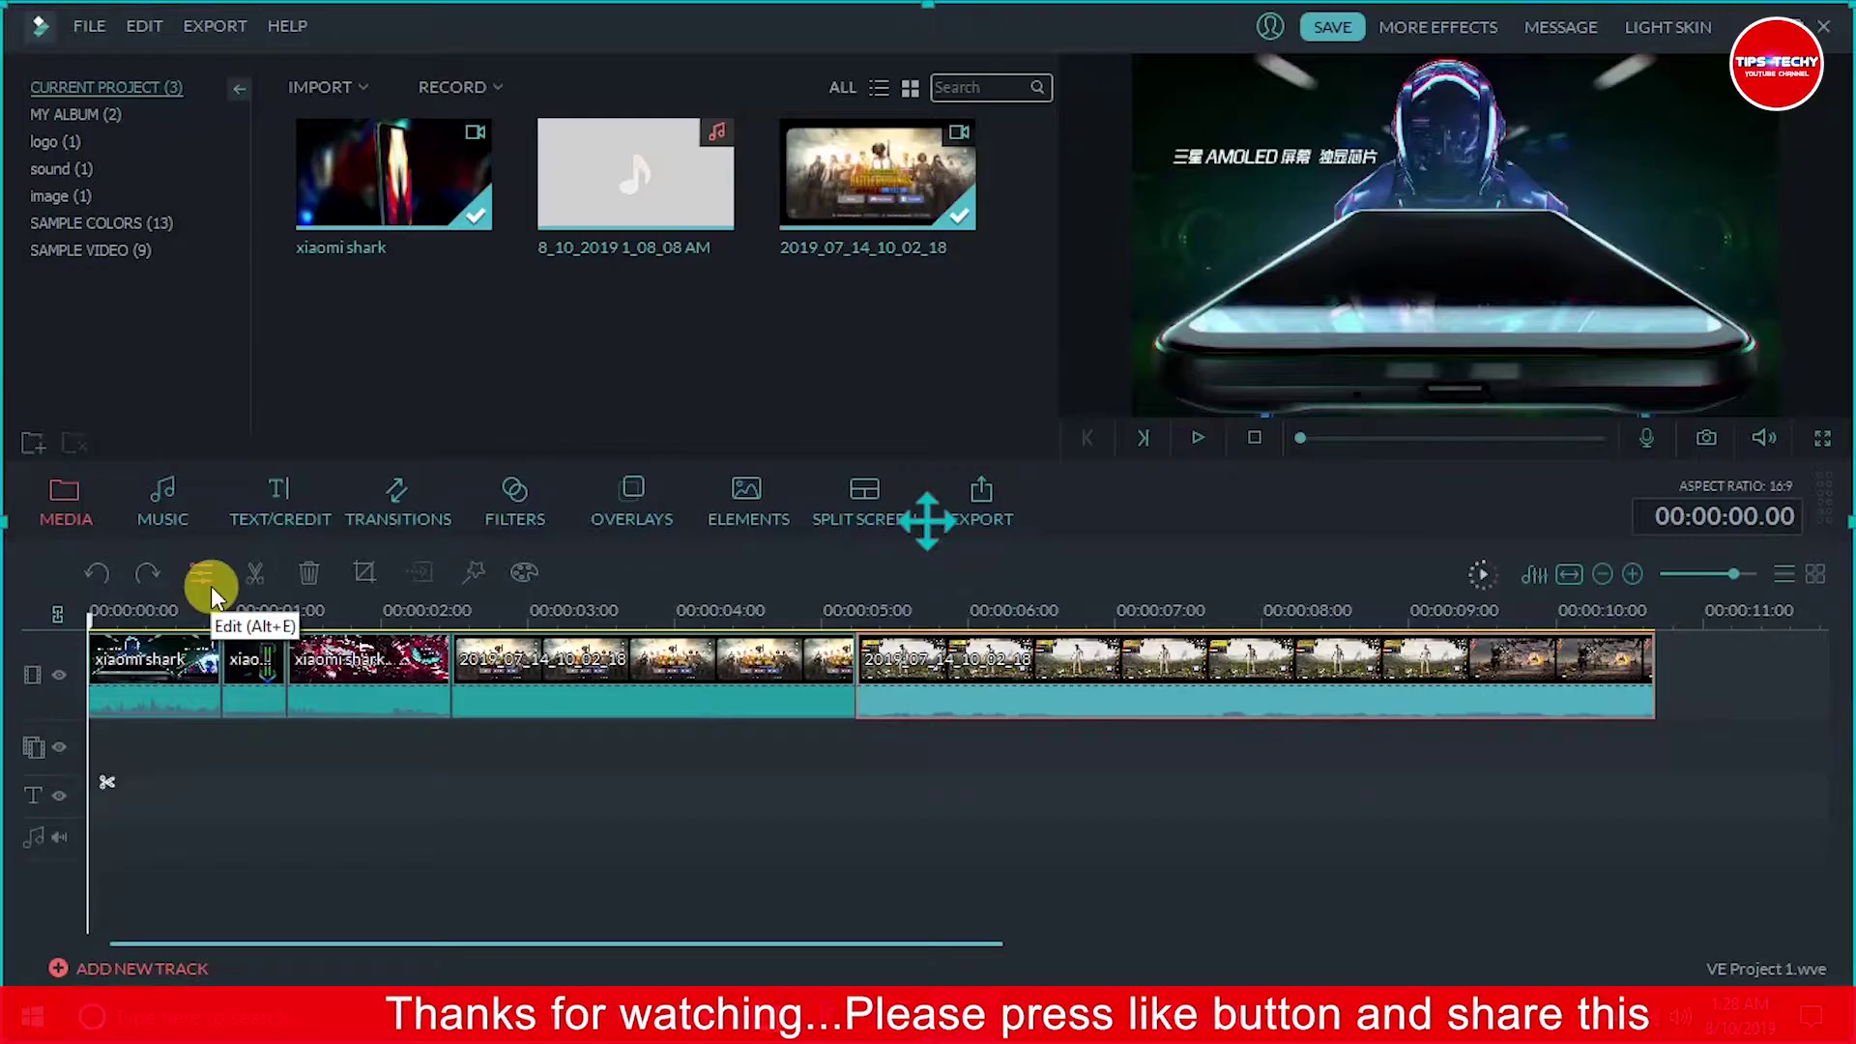
View the video editing settings of the last 2019_07_14_10_02_18 segment and close them.
left_click(144, 27)
left_click(247, 229)
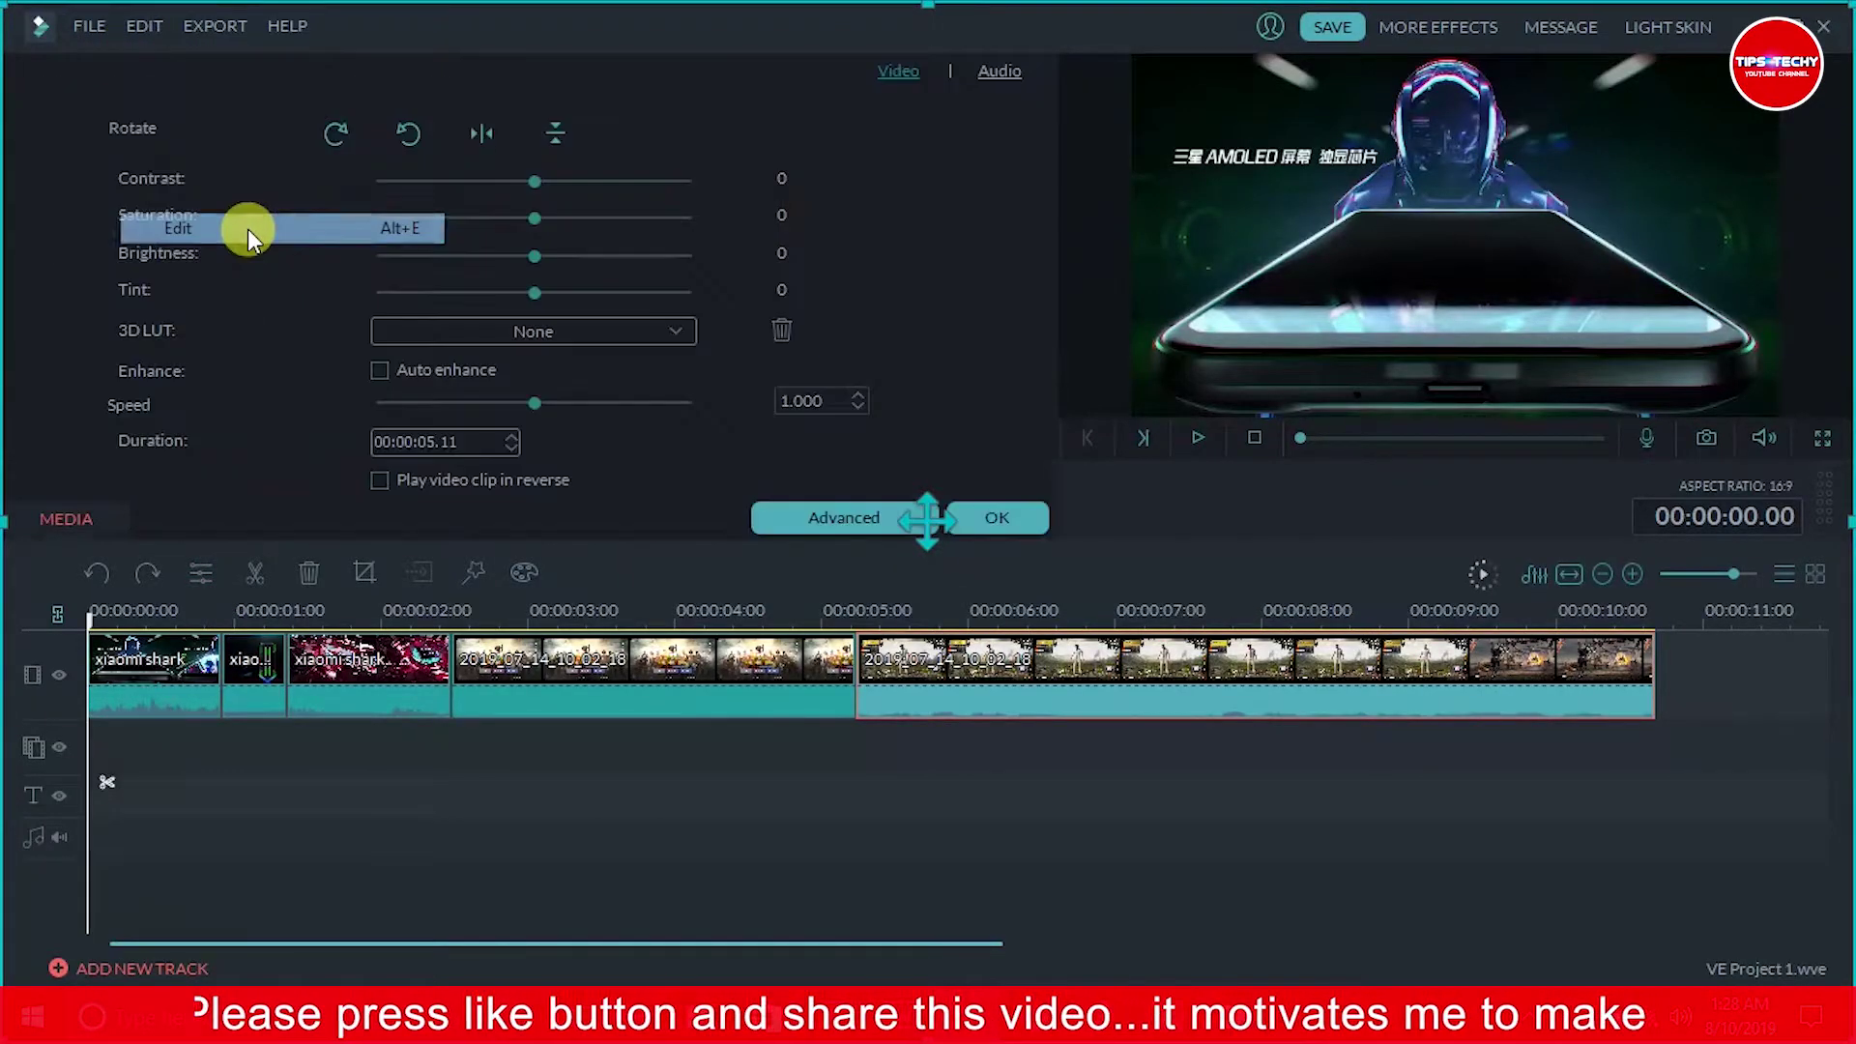
left_click(994, 522)
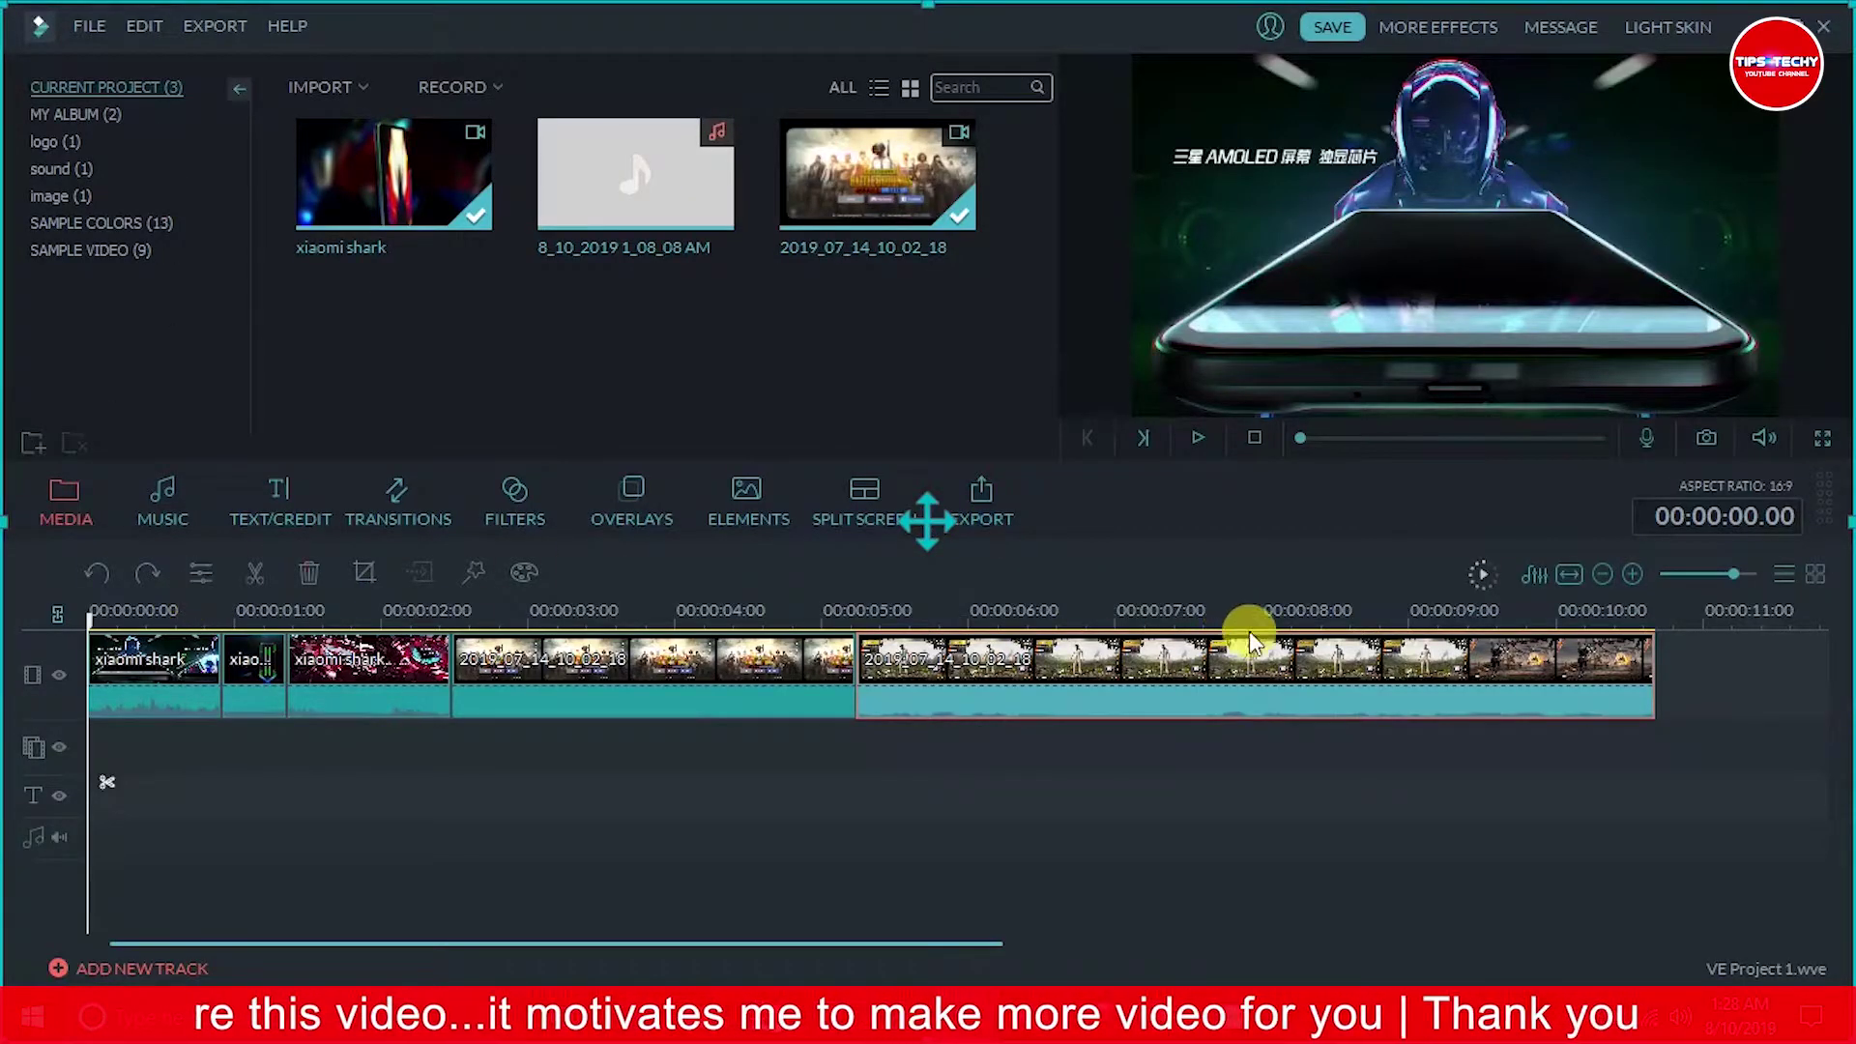
With the playhead at 00:00:06.15, set the last segment's contrast to 49 and saturation to 97.
left_click(1057, 612)
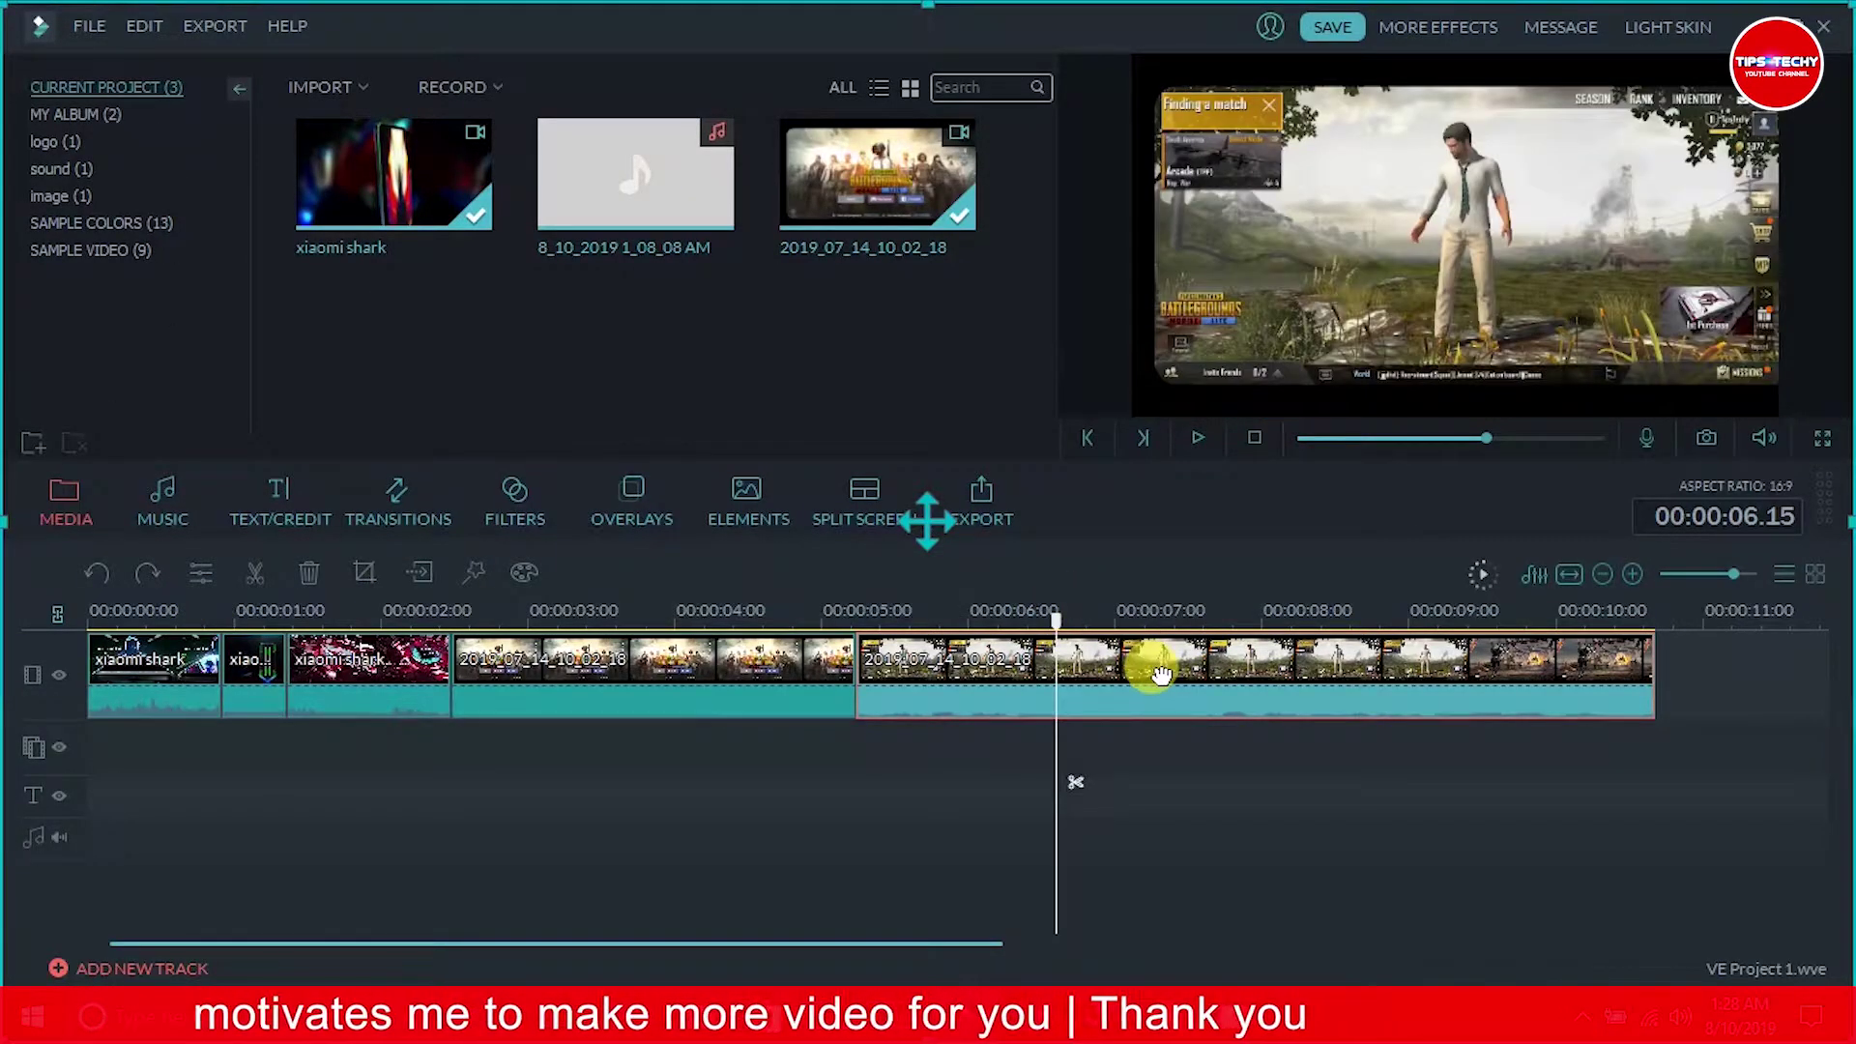
left_click(205, 577)
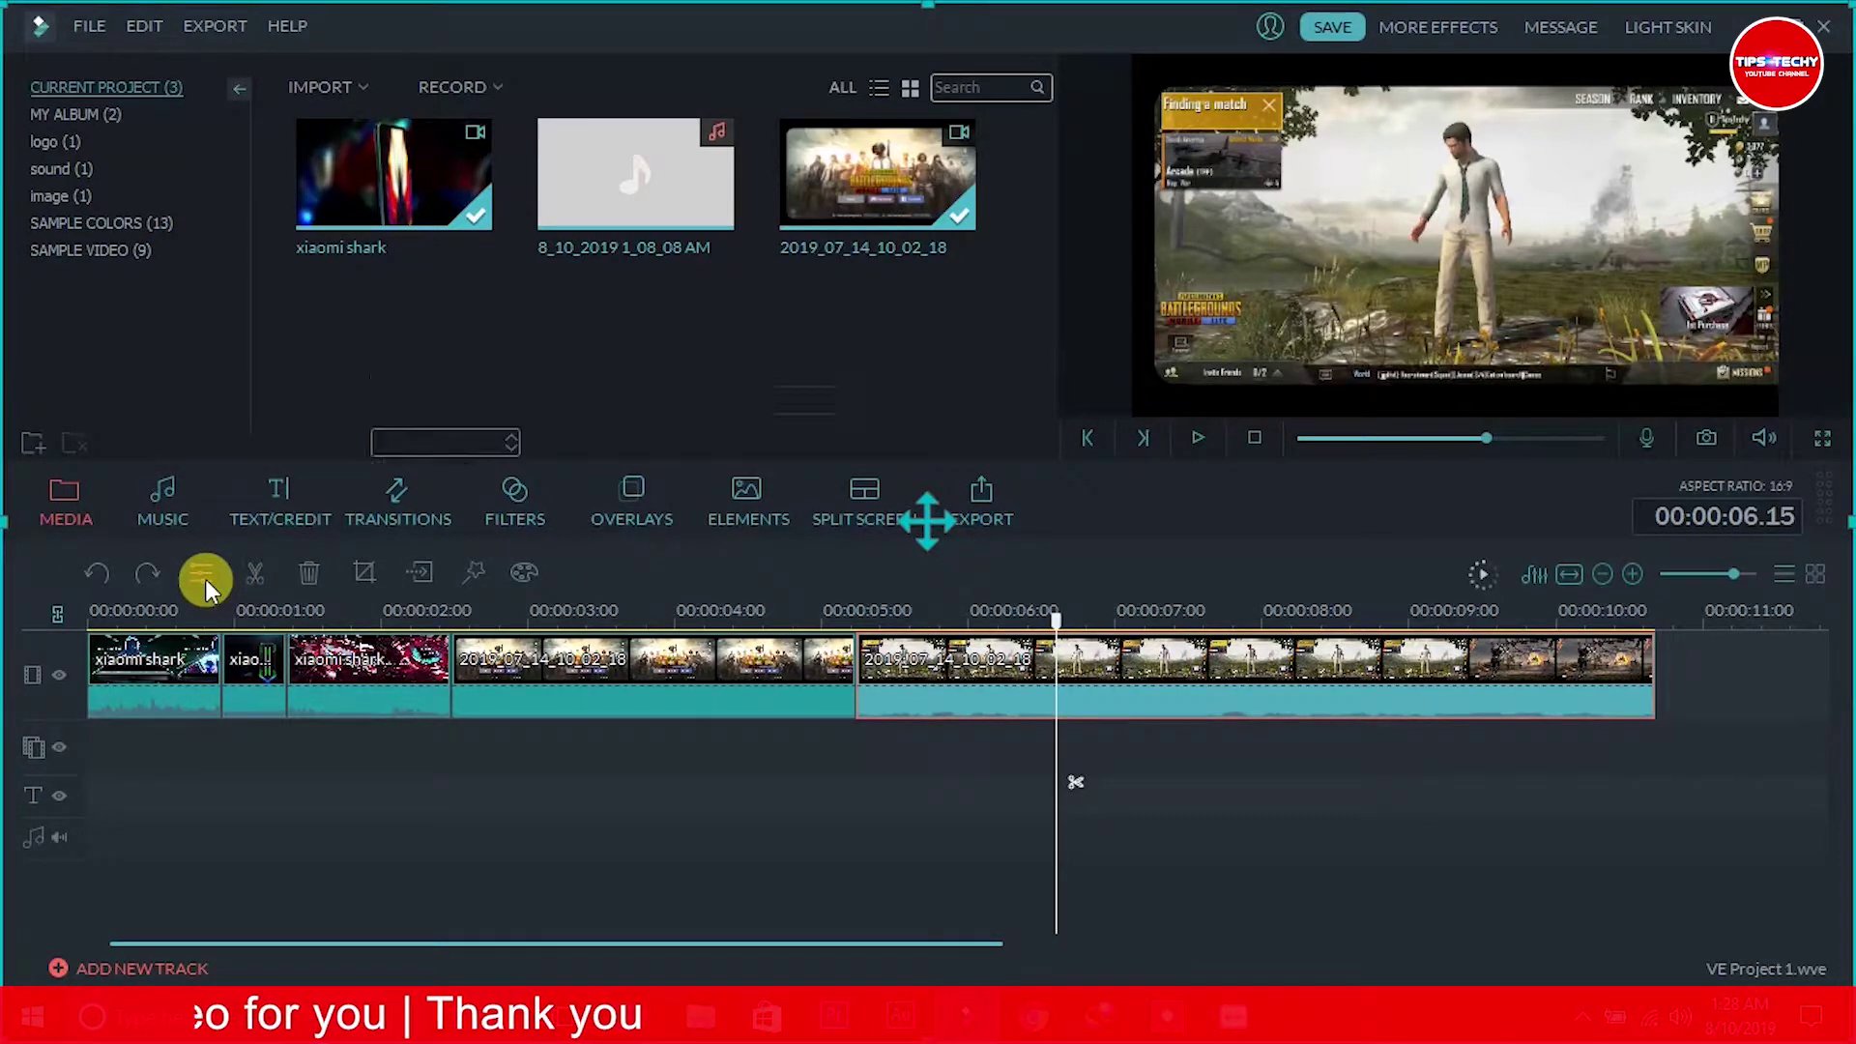
left_click_drag(537, 183, 687, 230)
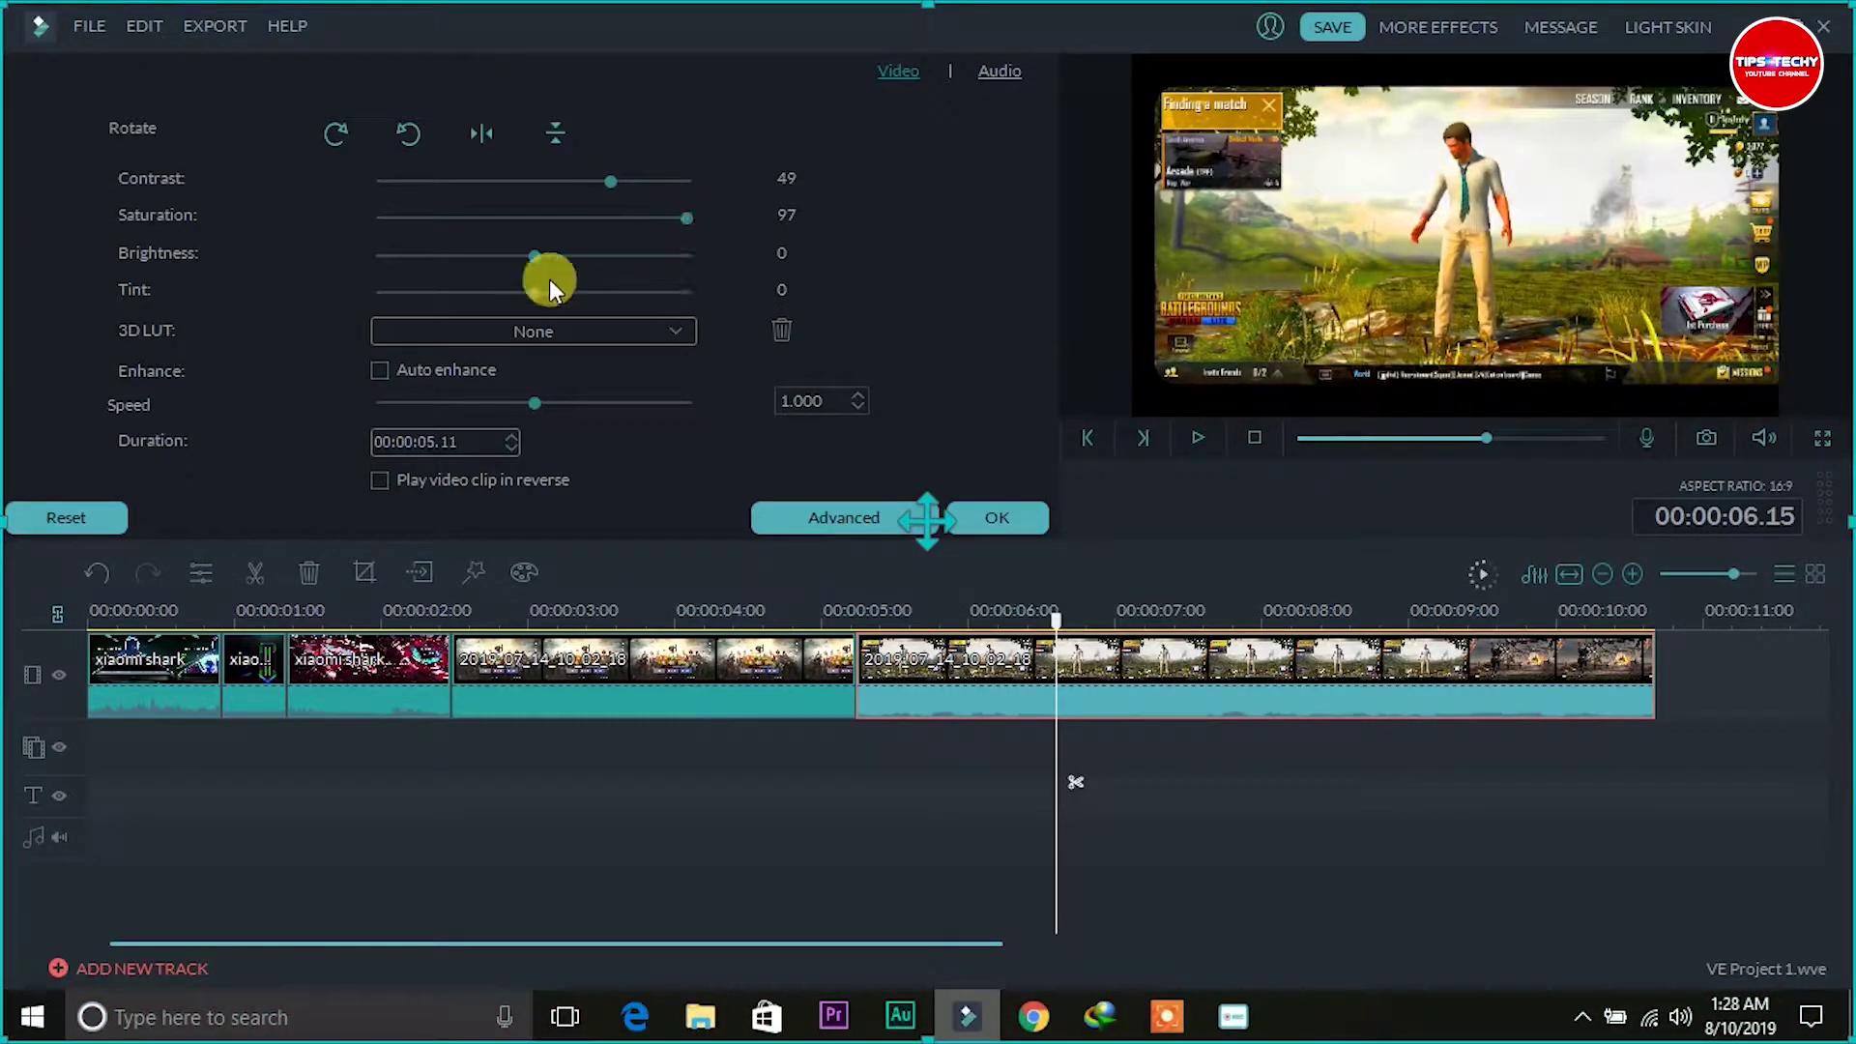
mouse_move(535, 257)
left_mouse_down()
mouse_move(643, 254)
mouse_move(518, 274)
mouse_move(535, 275)
left_mouse_up()
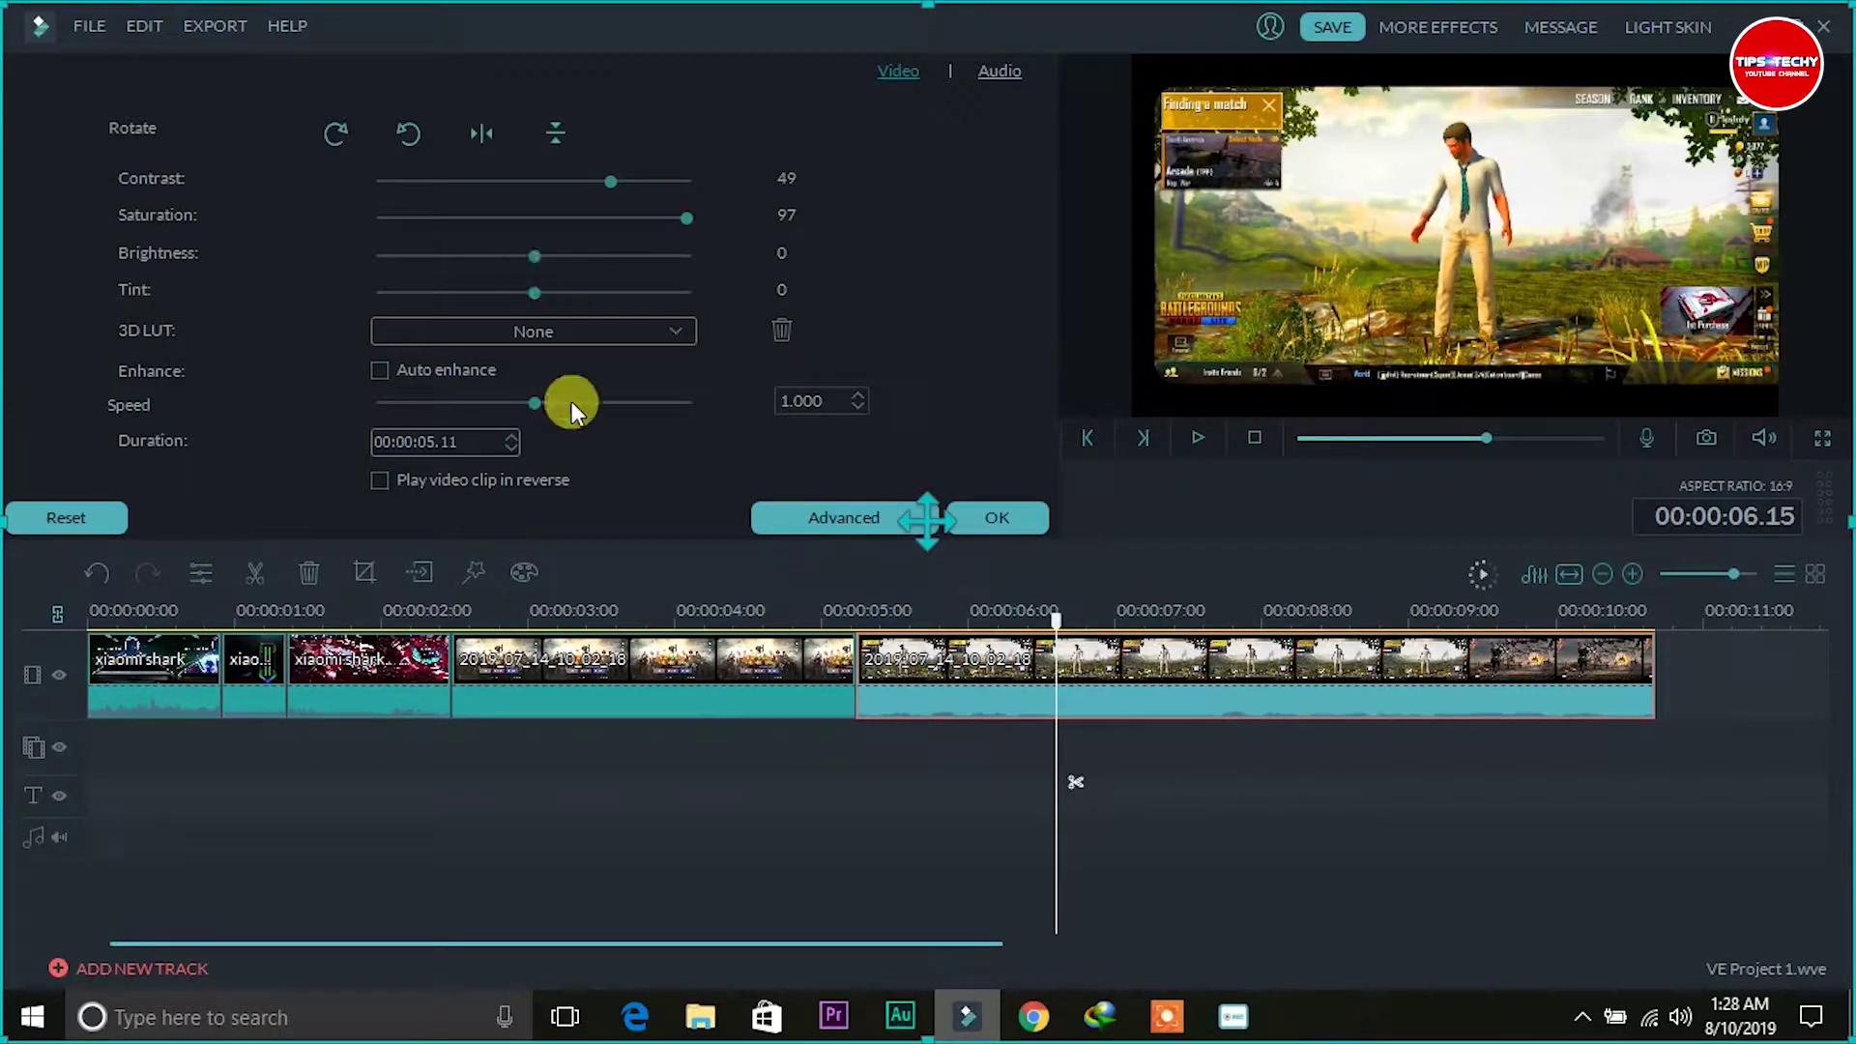
left_click(995, 519)
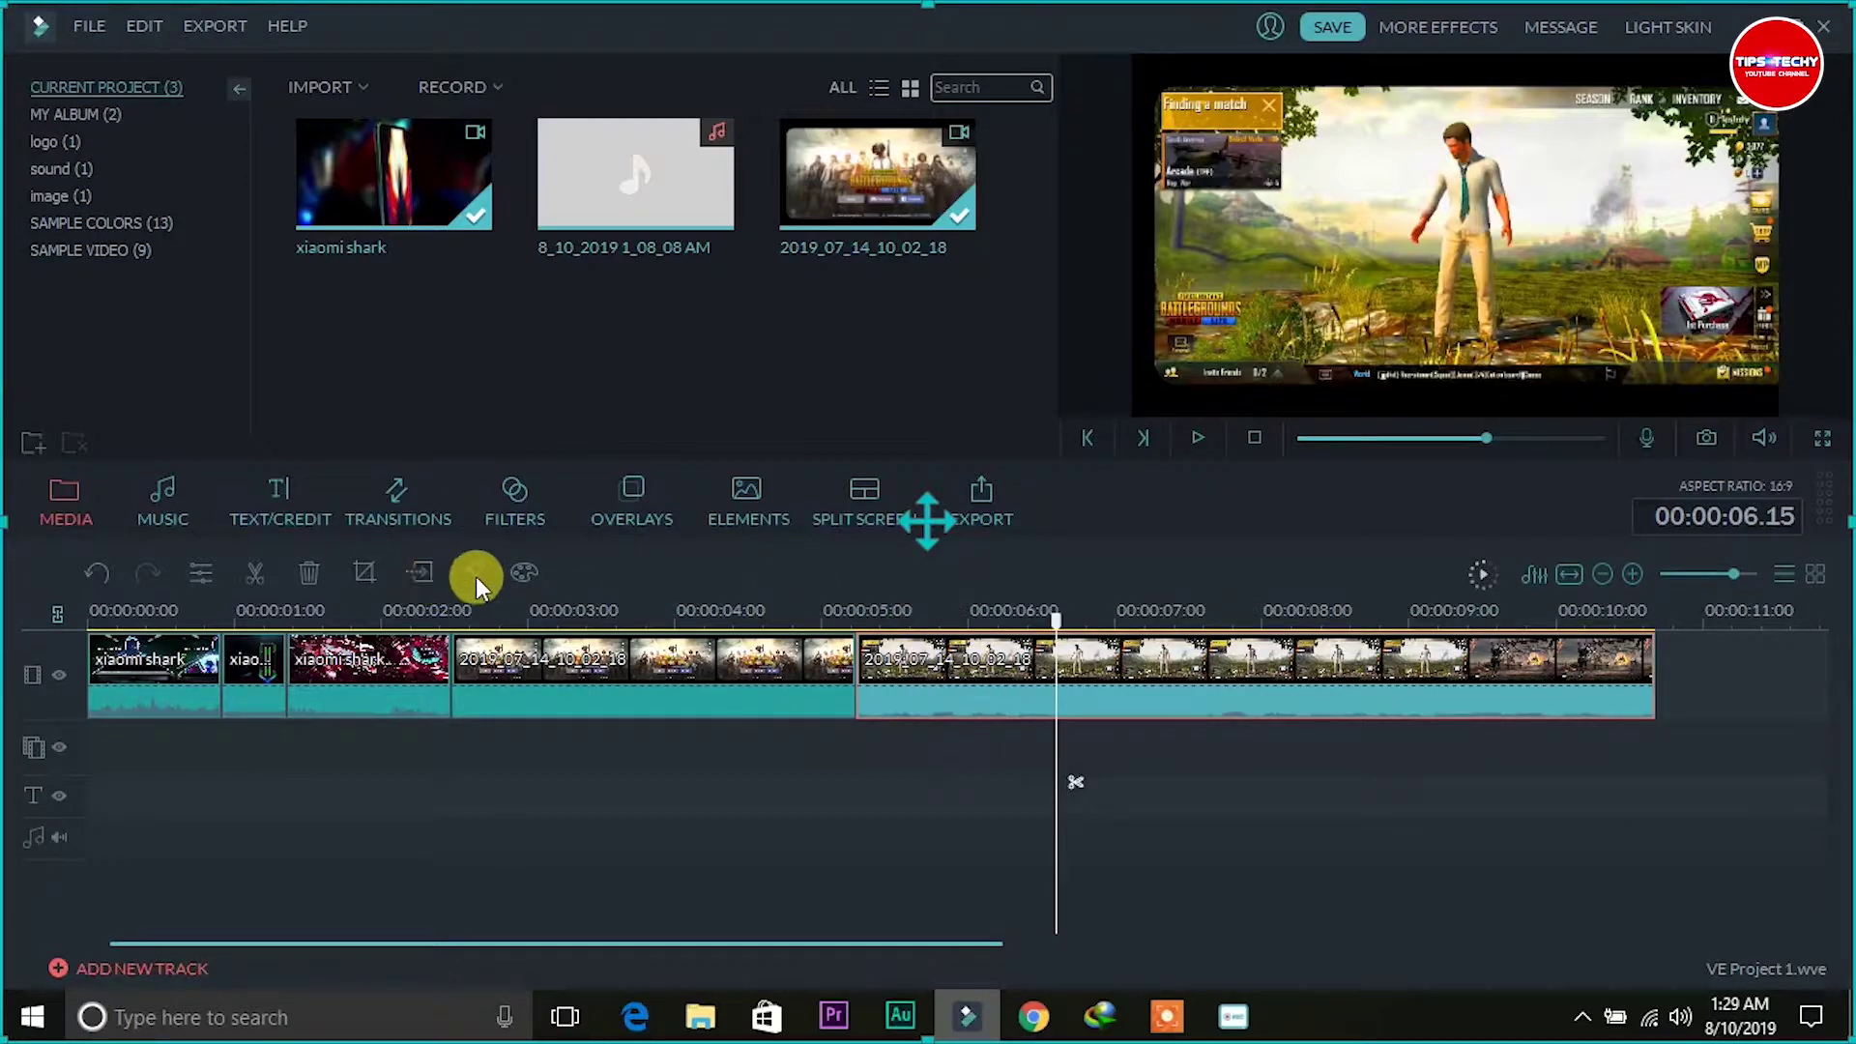
Insert a freeze frame into the last segment at 00:00:06.15 and preview it up to 00:00:09.17.
left_click(427, 574)
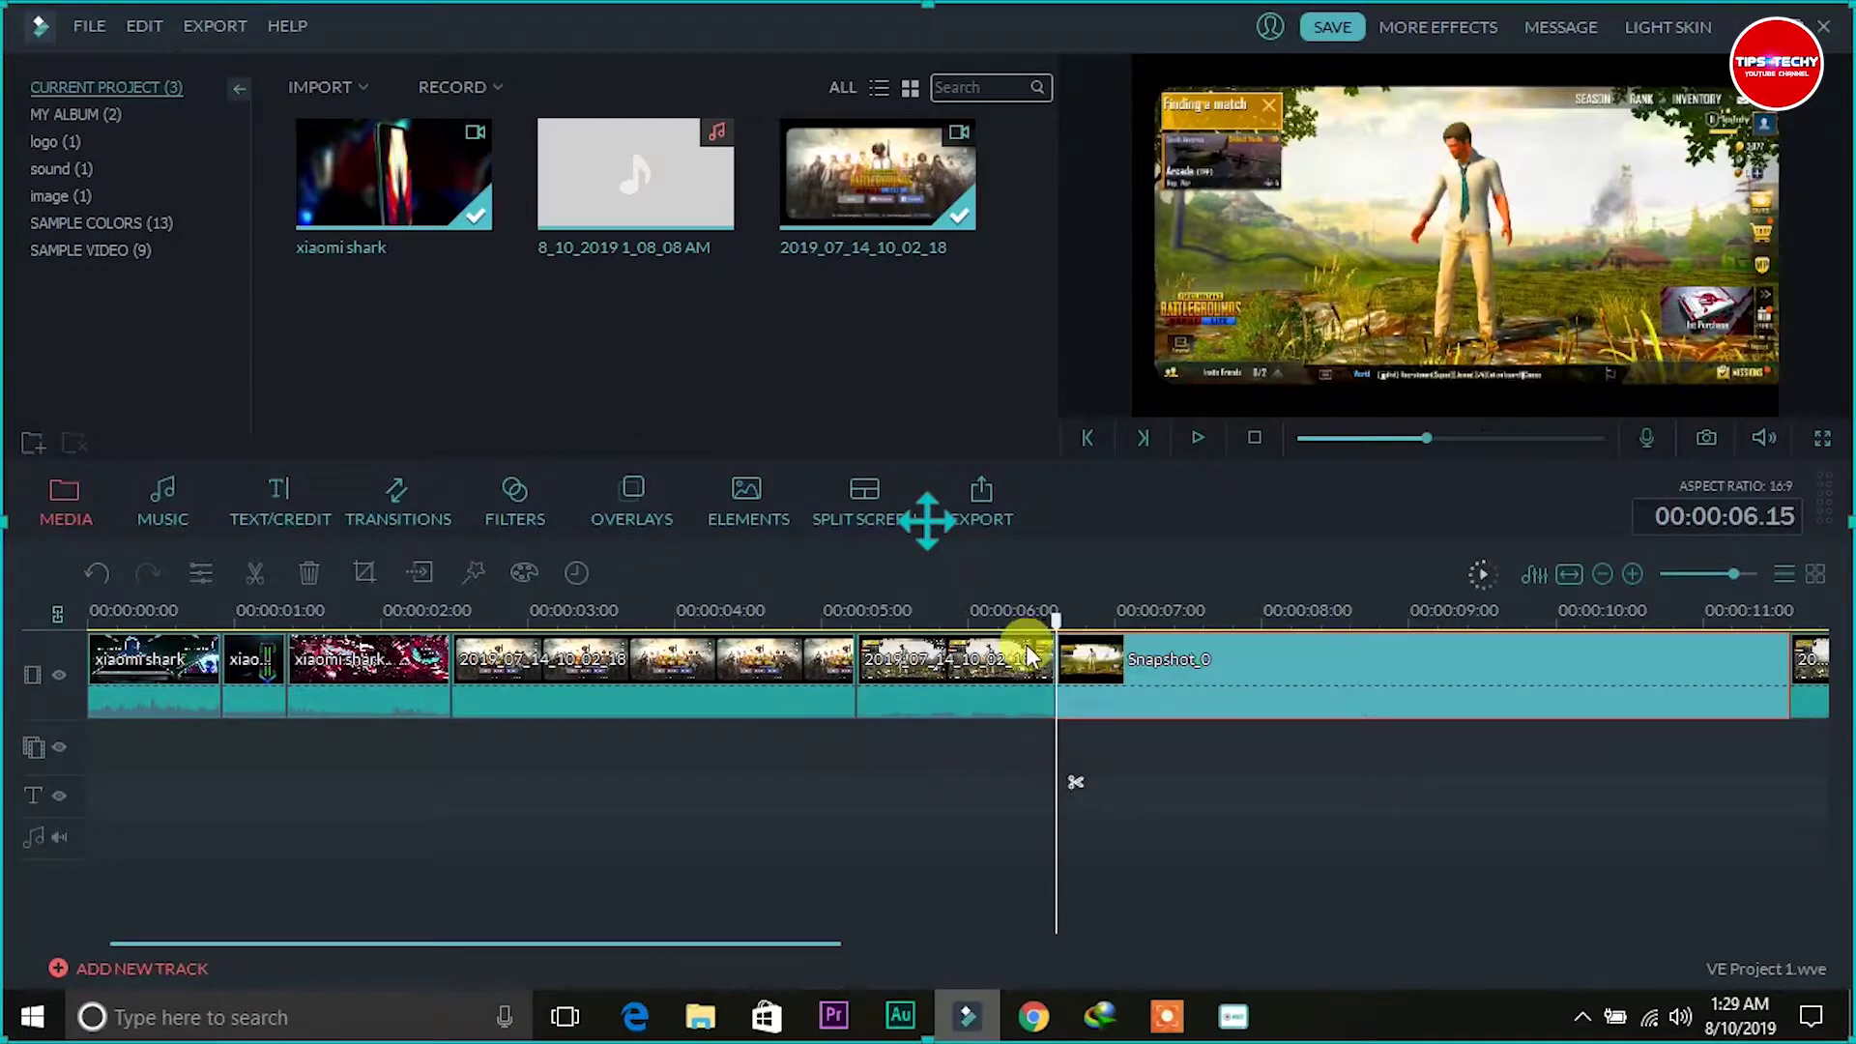
left_click_drag(1053, 618, 585, 599)
left_click(601, 615)
key("space")
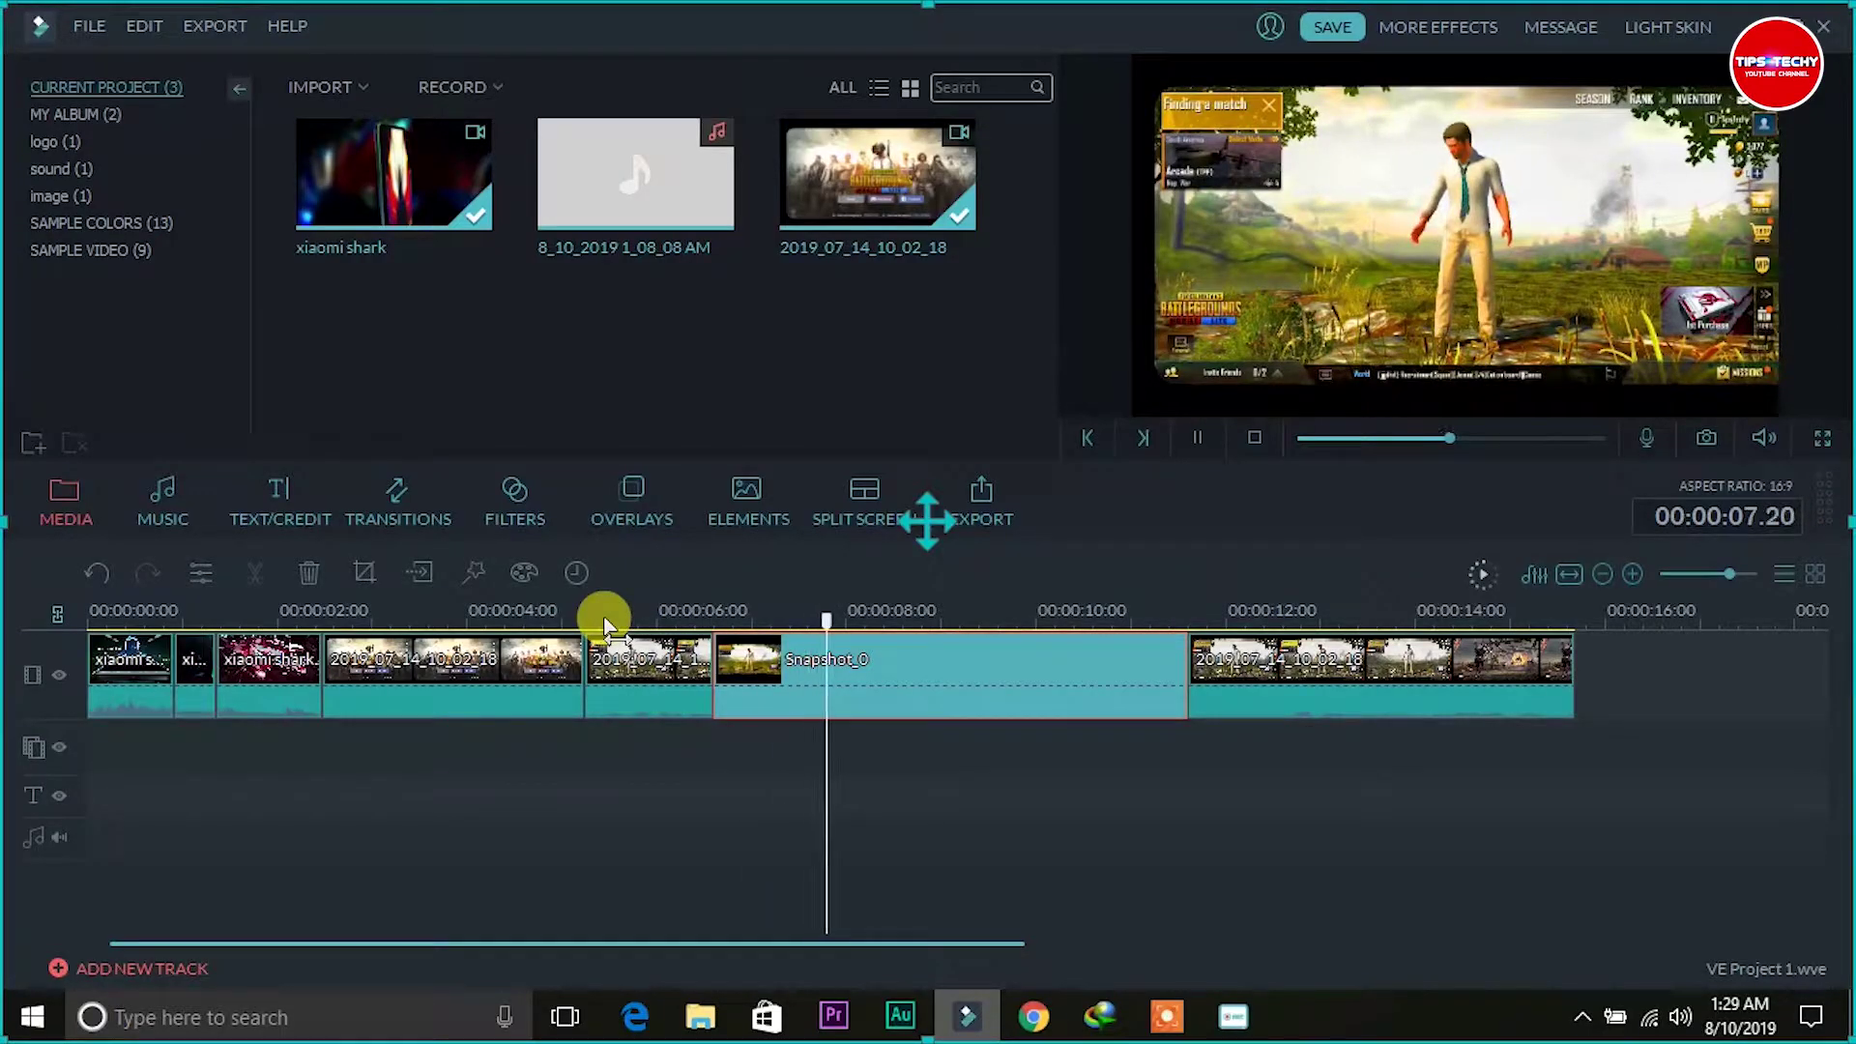
key("space")
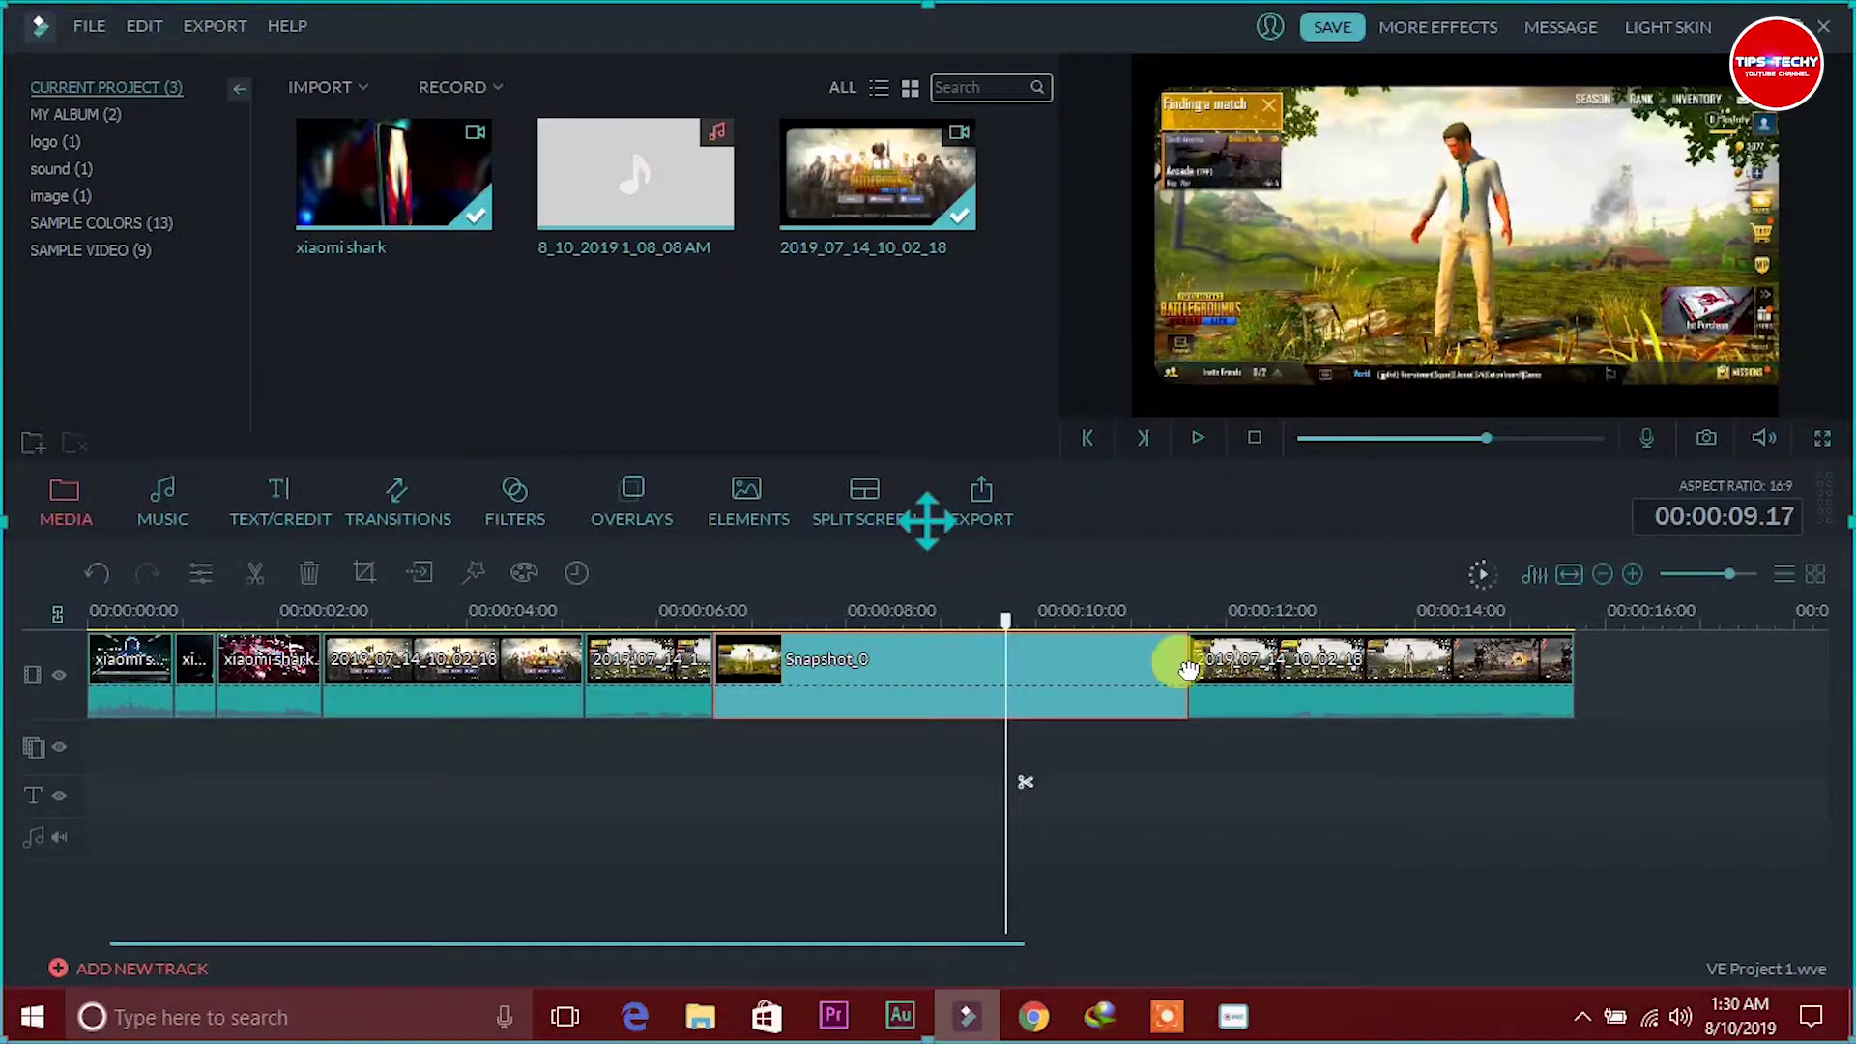
Shorten the freeze-frame snapshot clip to about one second and return the playhead to the start.
left_click_drag(1173, 663, 857, 663)
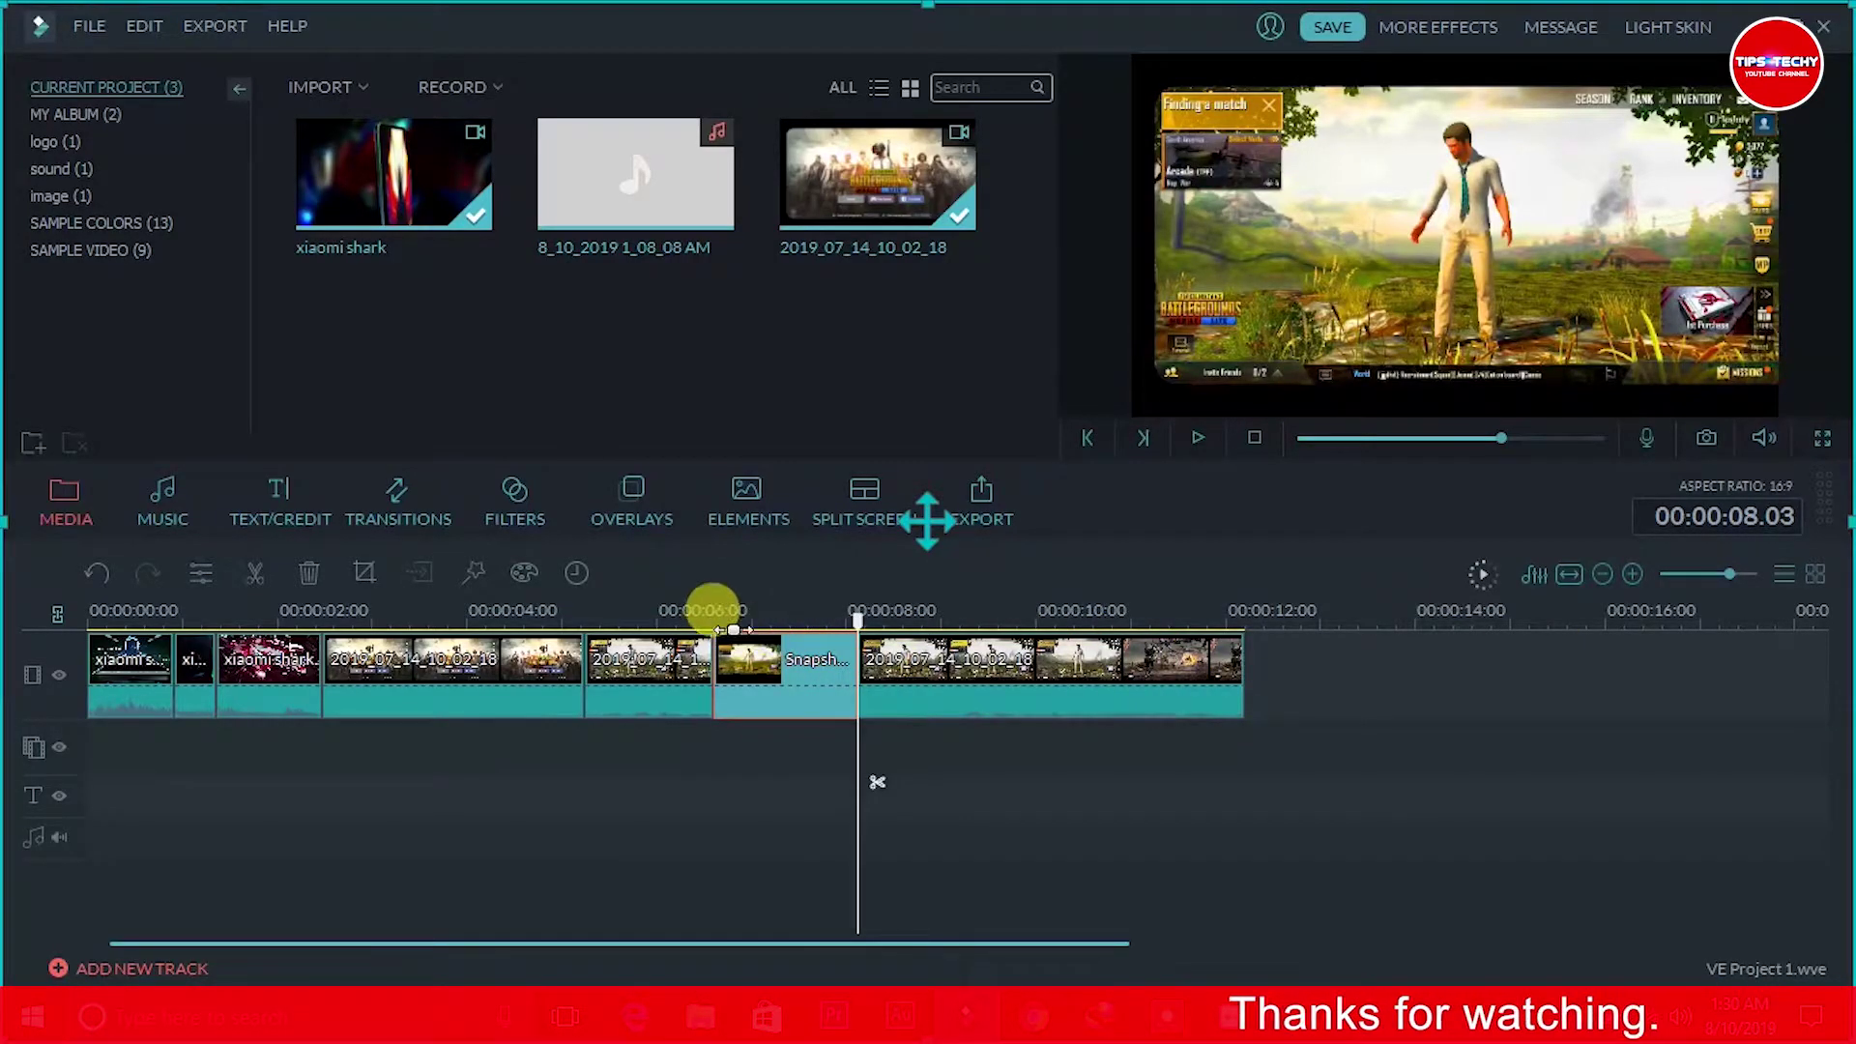
left_click_drag(850, 655, 793, 655)
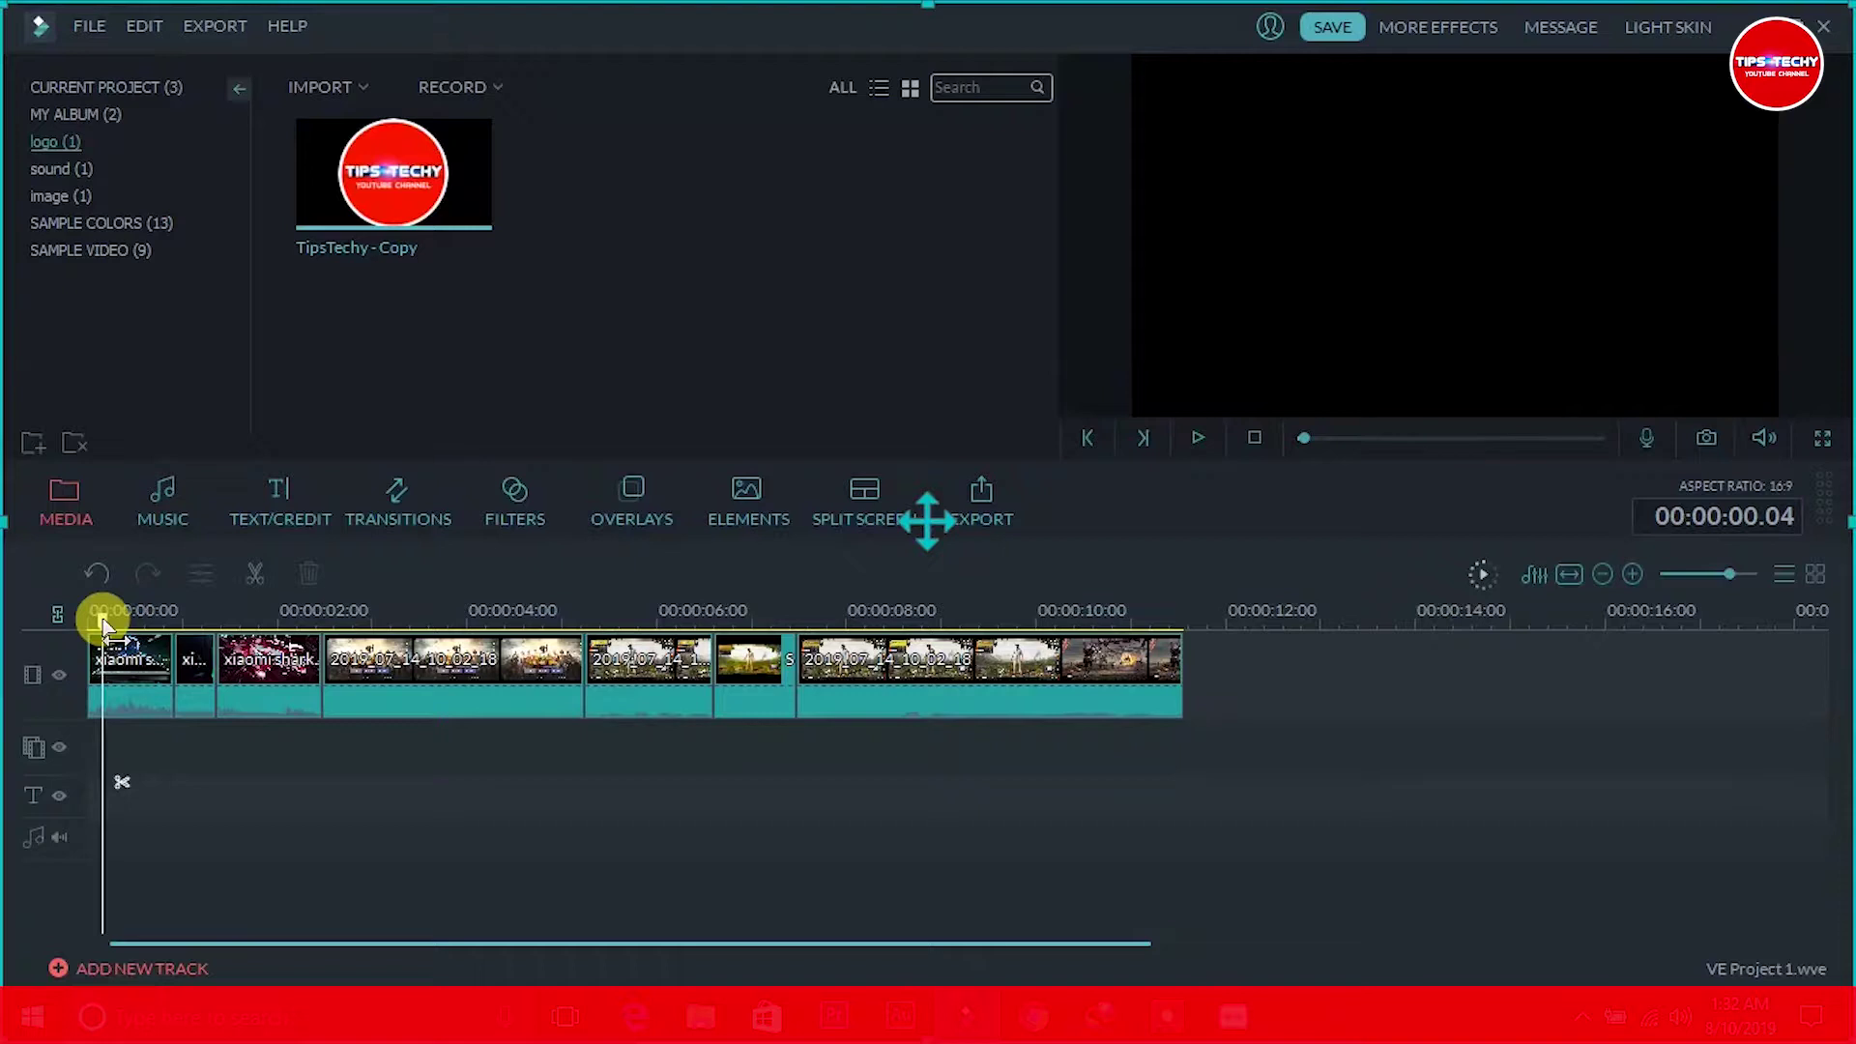
left_click_drag(101, 626, 69, 623)
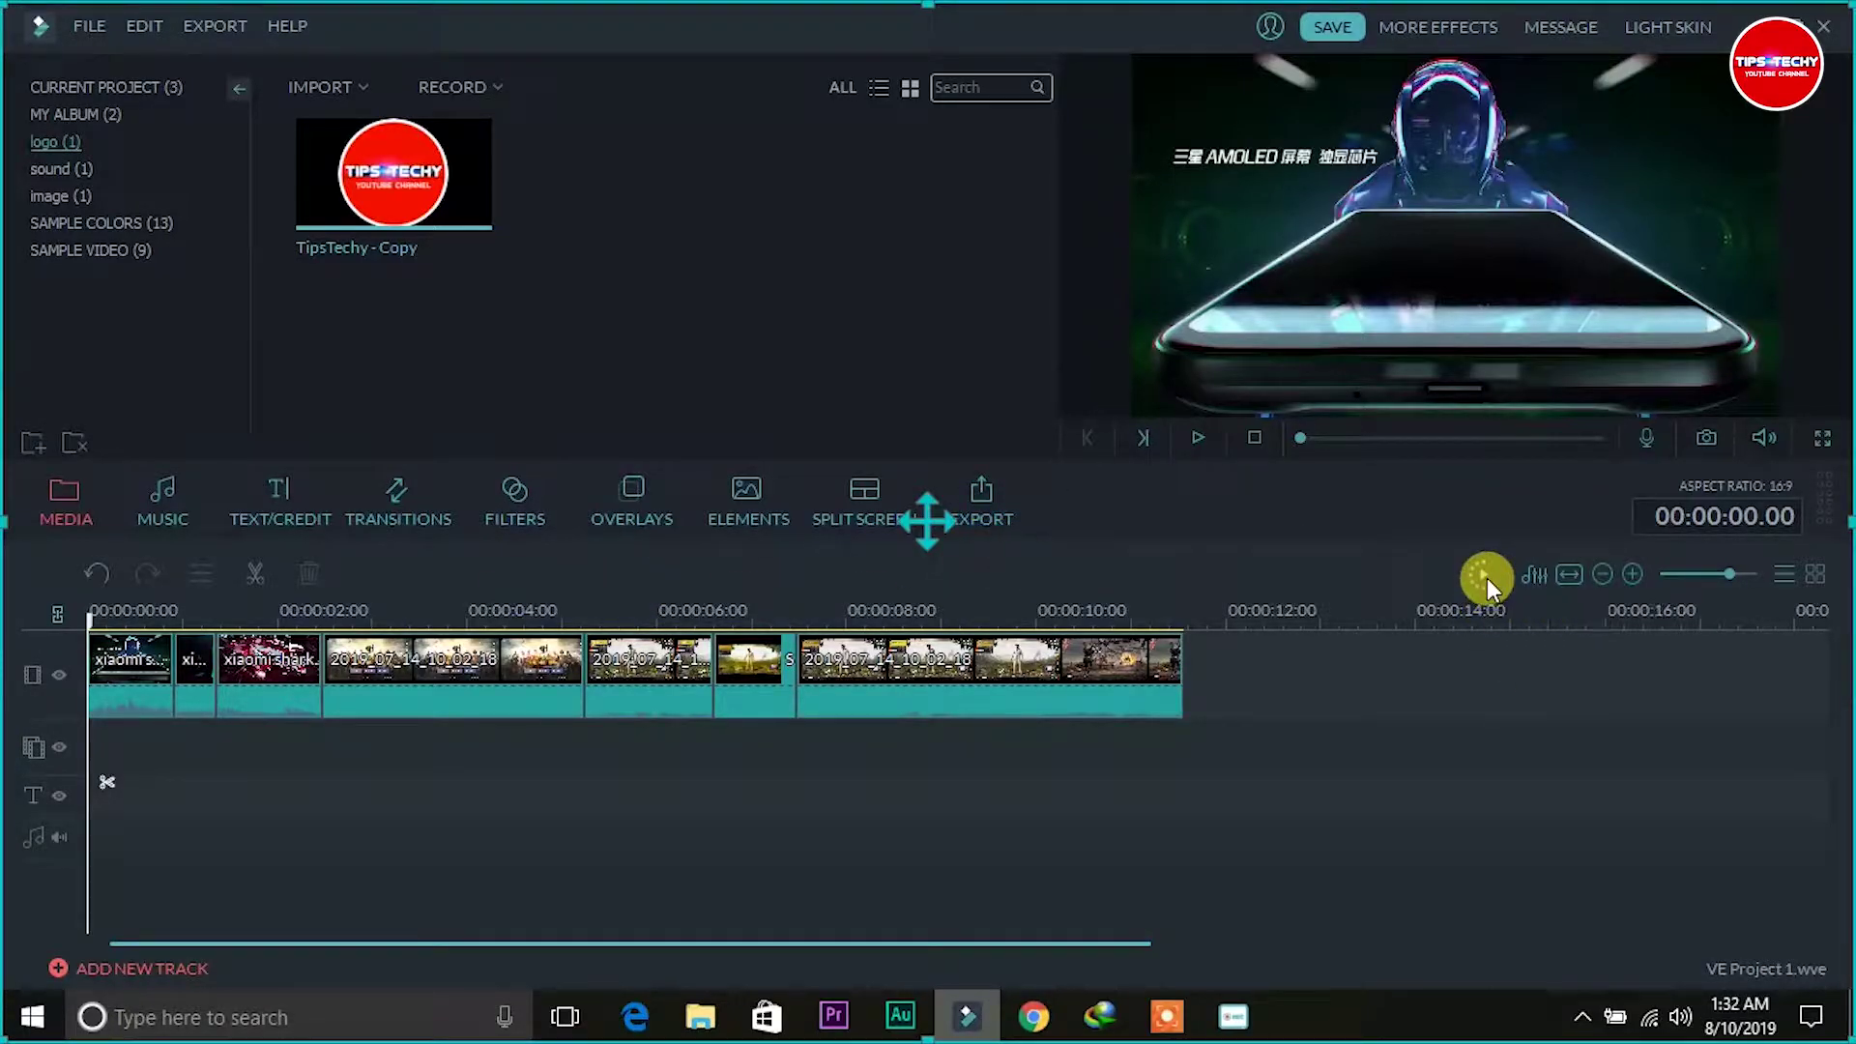
Play the sequence in the Audio Mixer and raise the Video level to 4.8 dB and the Master level to 3.2 dB.
left_click(1541, 580)
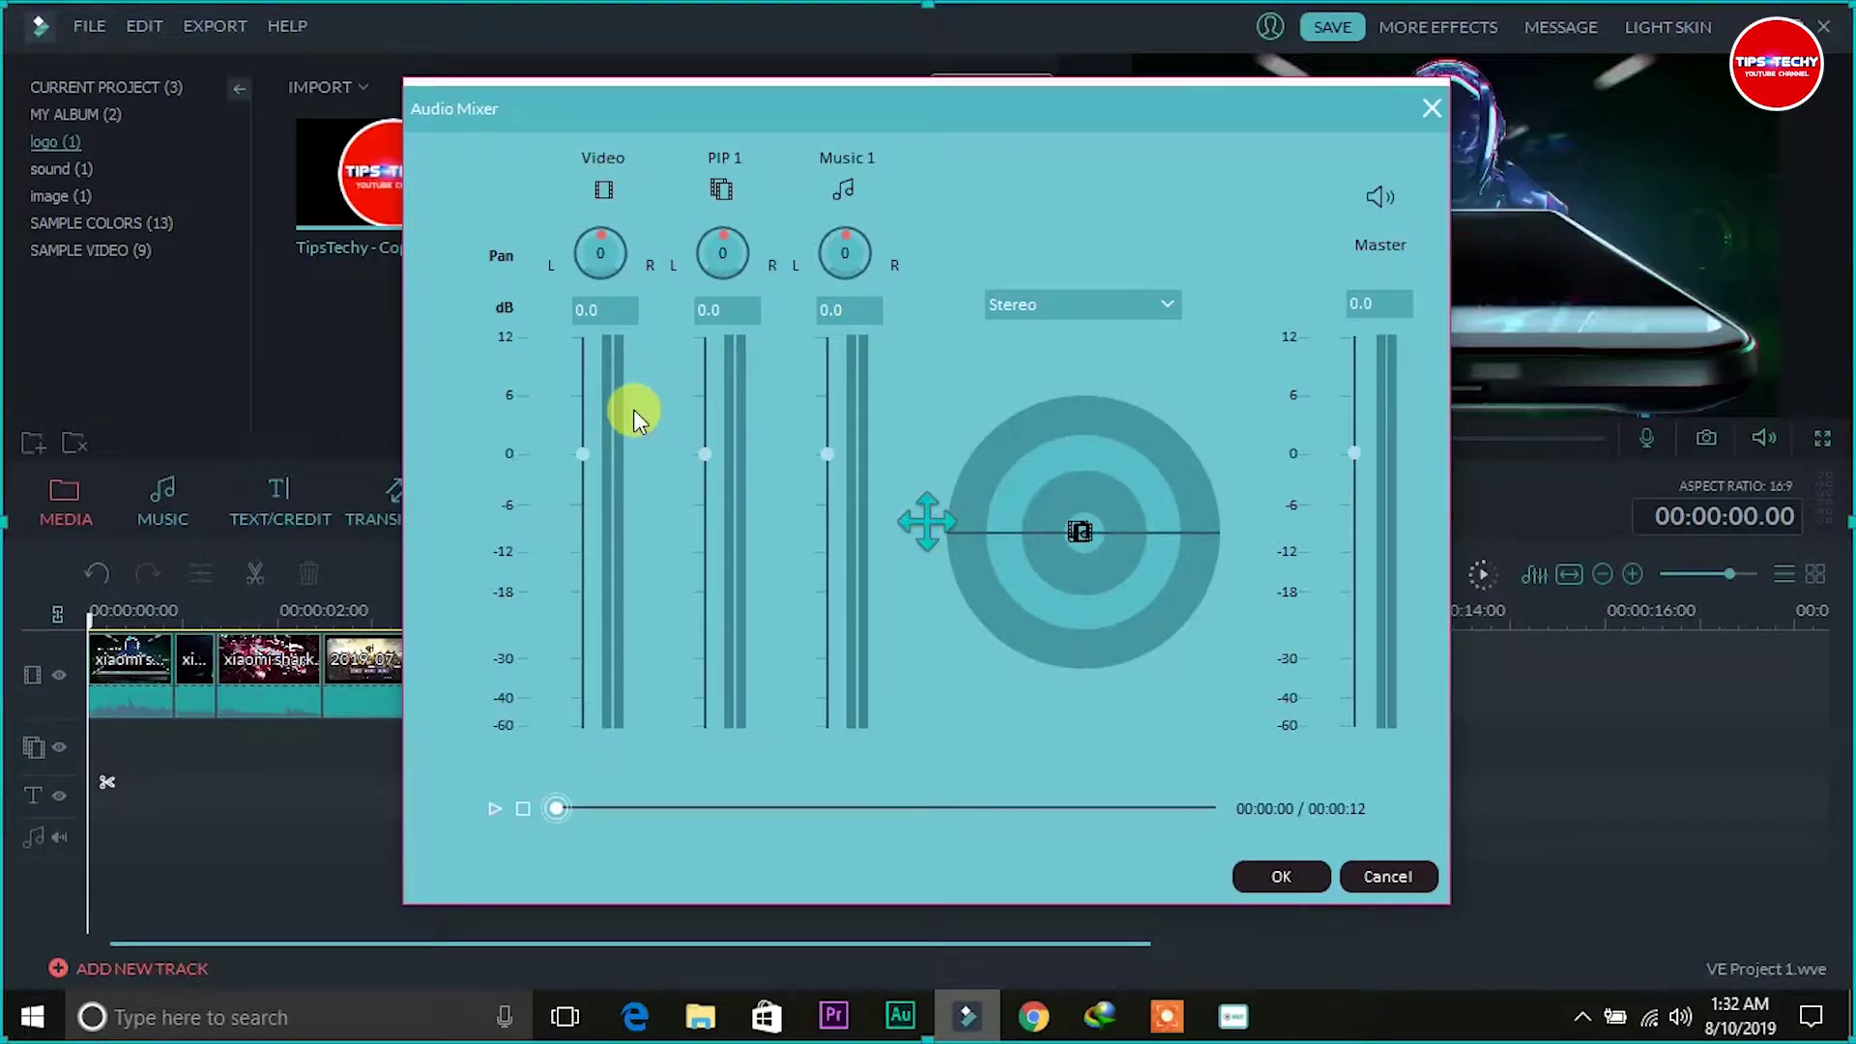
key("space")
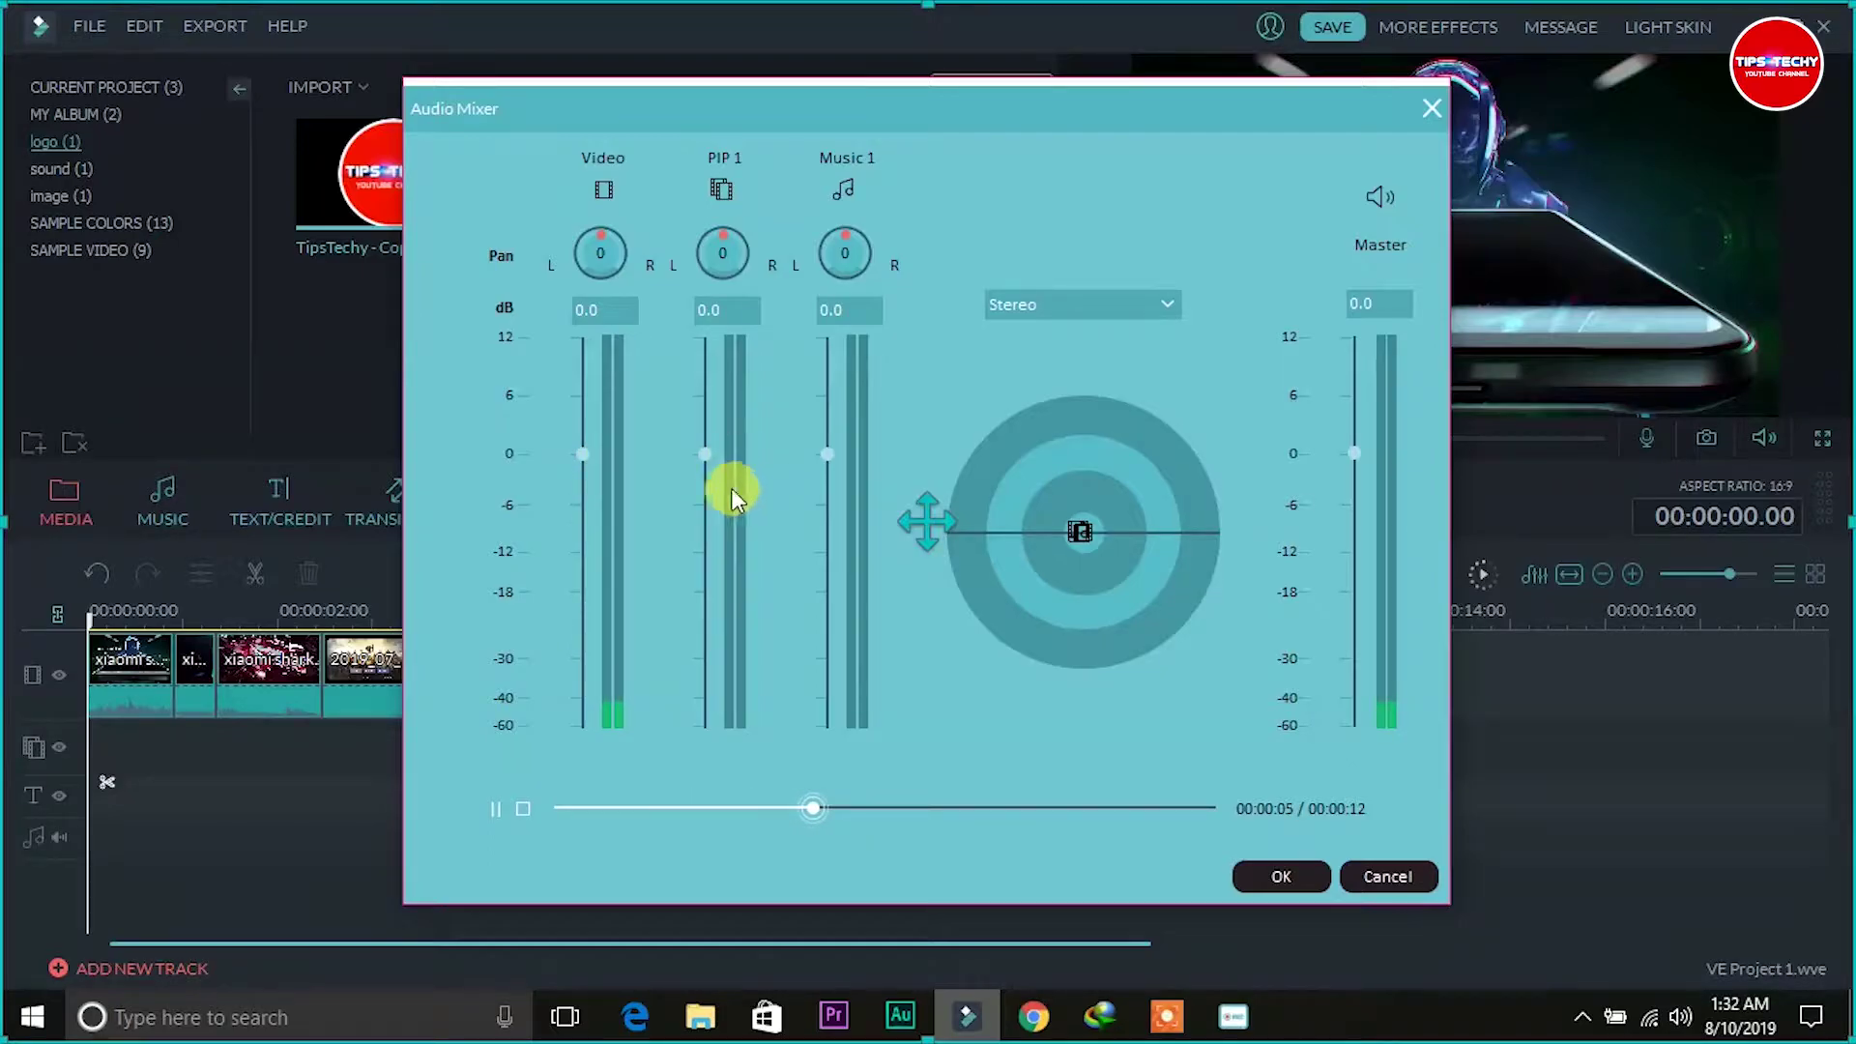
mouse_move(583, 450)
left_mouse_down()
mouse_move(581, 380)
mouse_move(583, 420)
left_mouse_up()
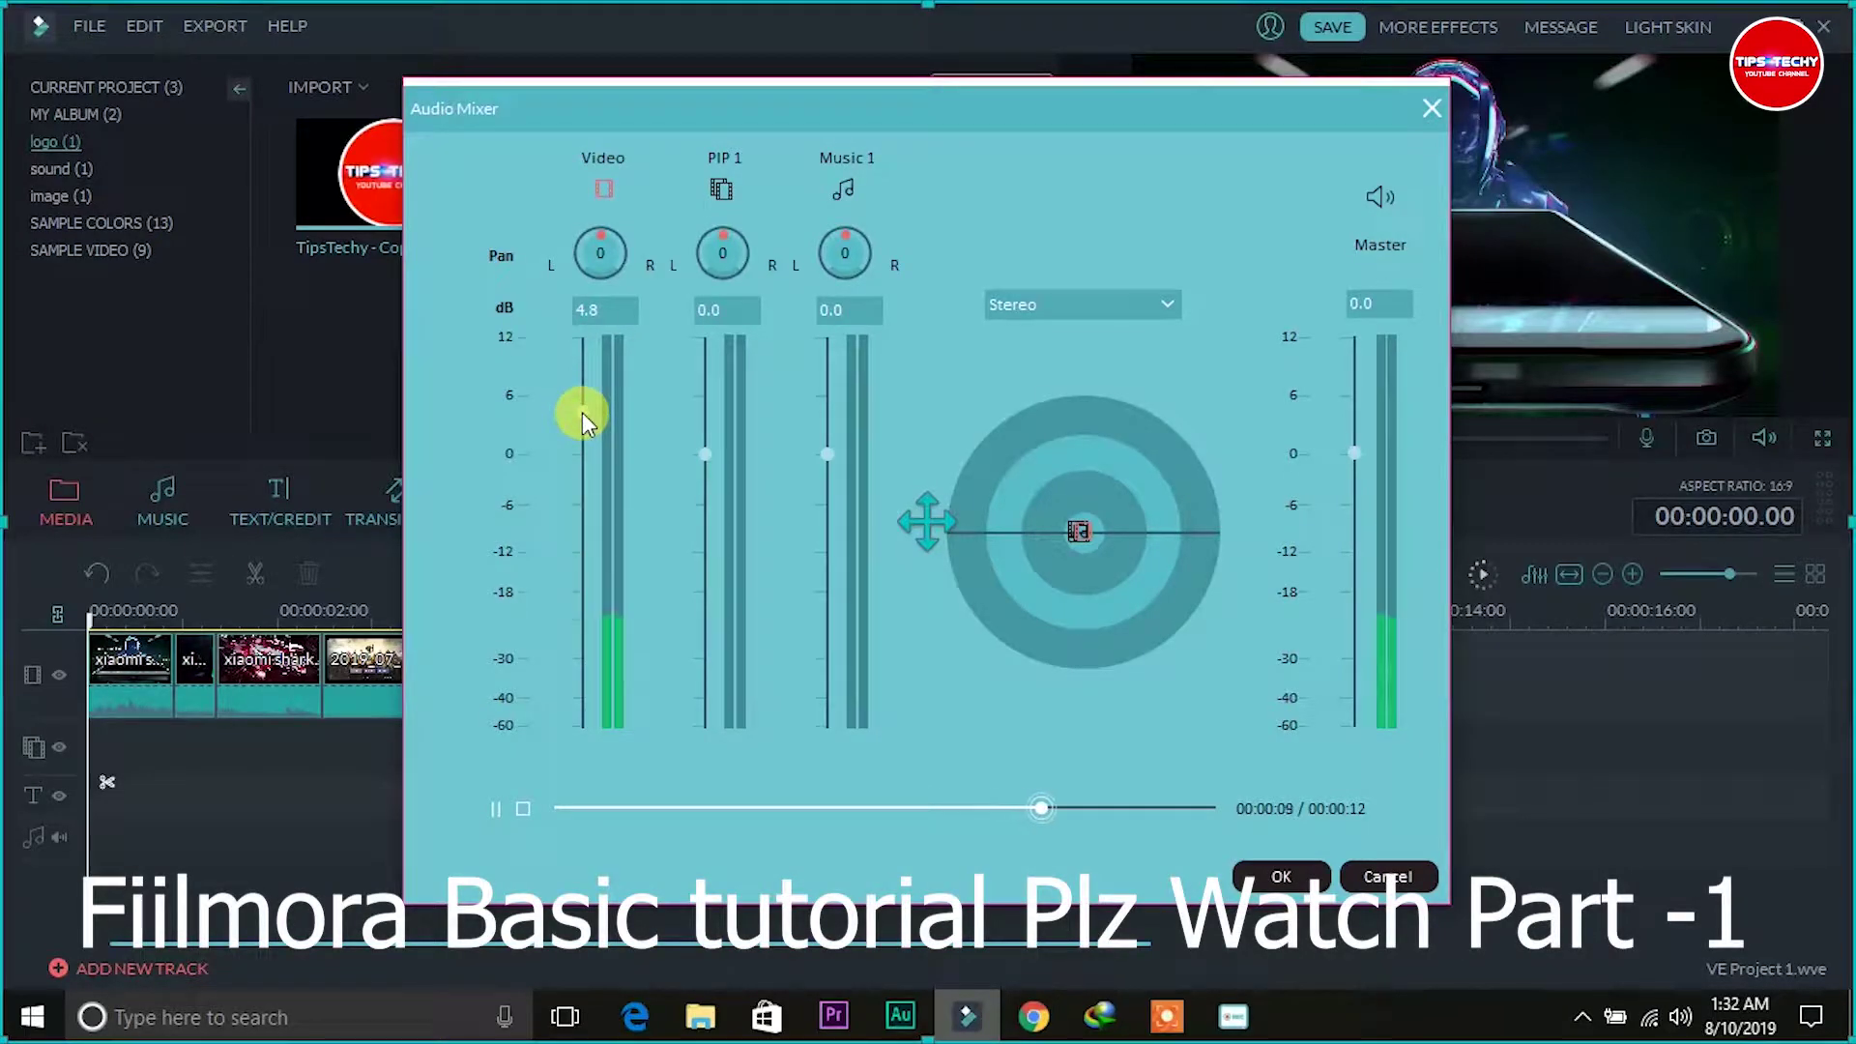
mouse_move(1361, 462)
left_mouse_down()
mouse_move(1353, 398)
mouse_move(1351, 450)
mouse_move(1352, 429)
left_mouse_up()
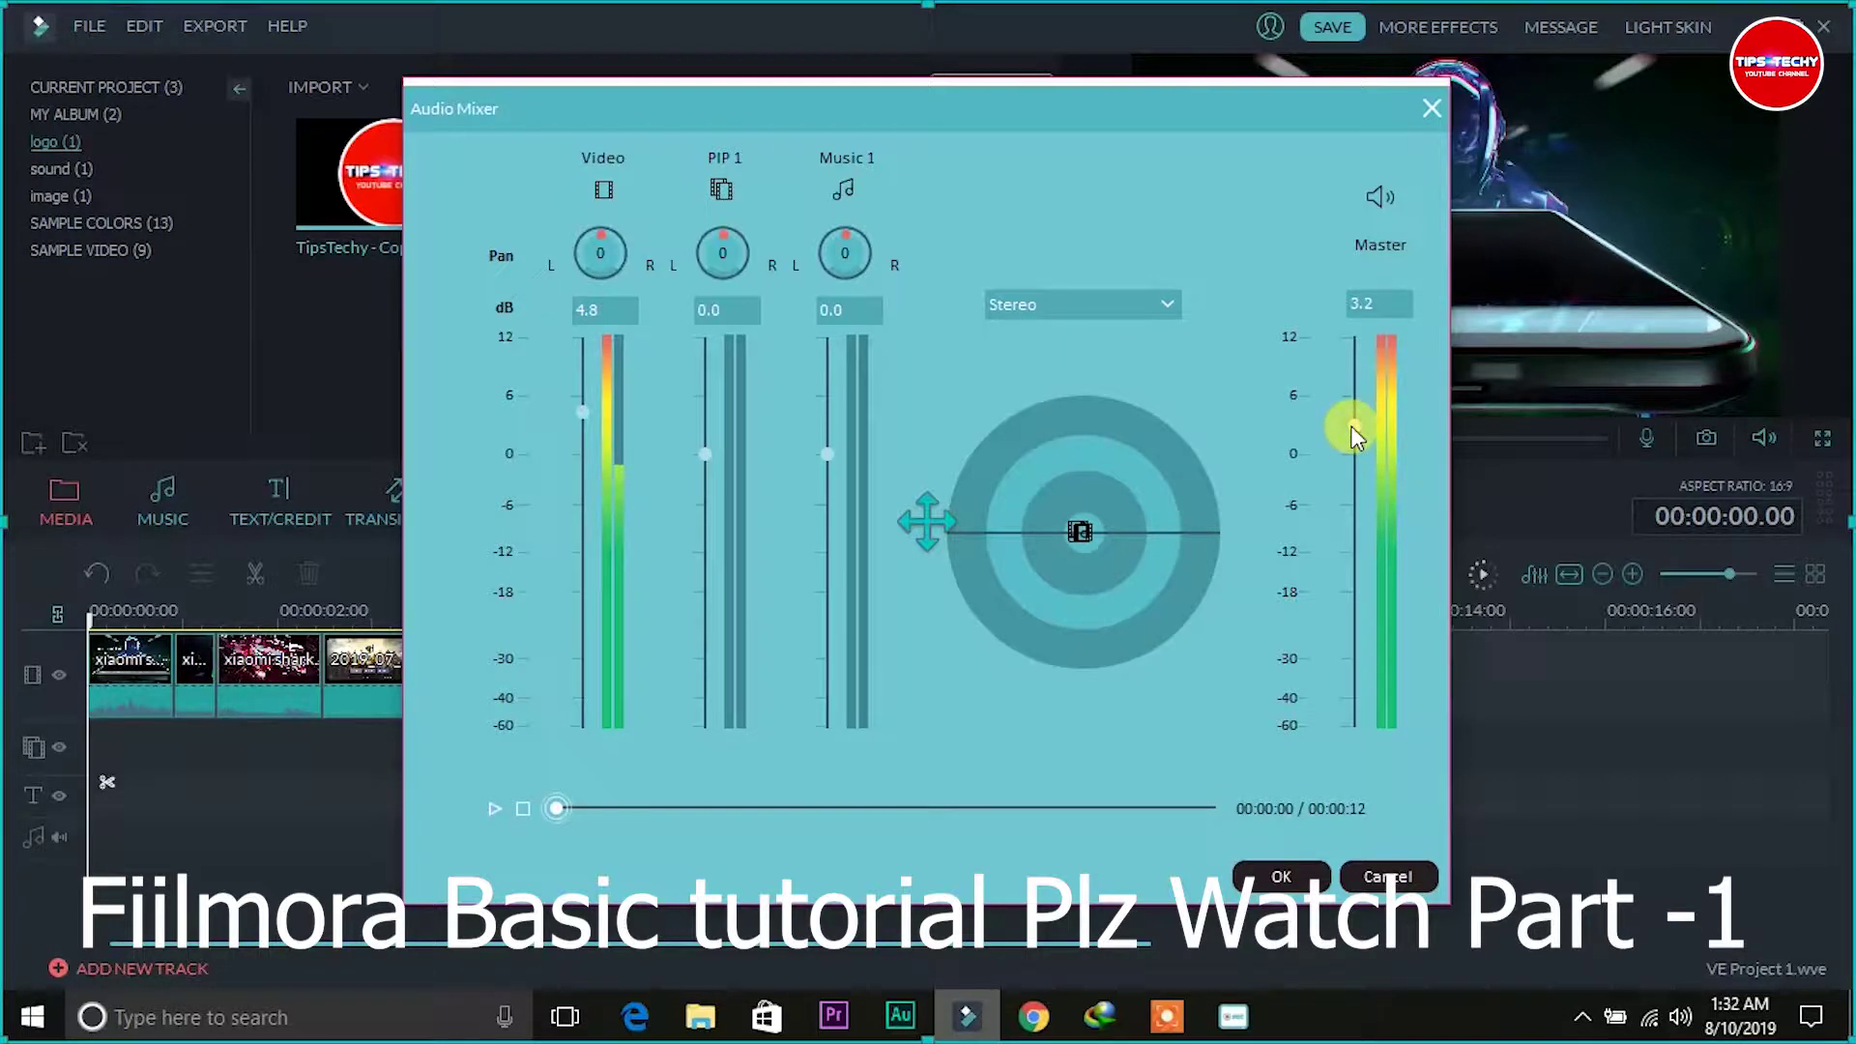
Set the Video level to 0.7 dB, its pan to 33 and the Master level to 4.4 dB, and apply the audio mix.
left_click_drag(577, 407, 583, 448)
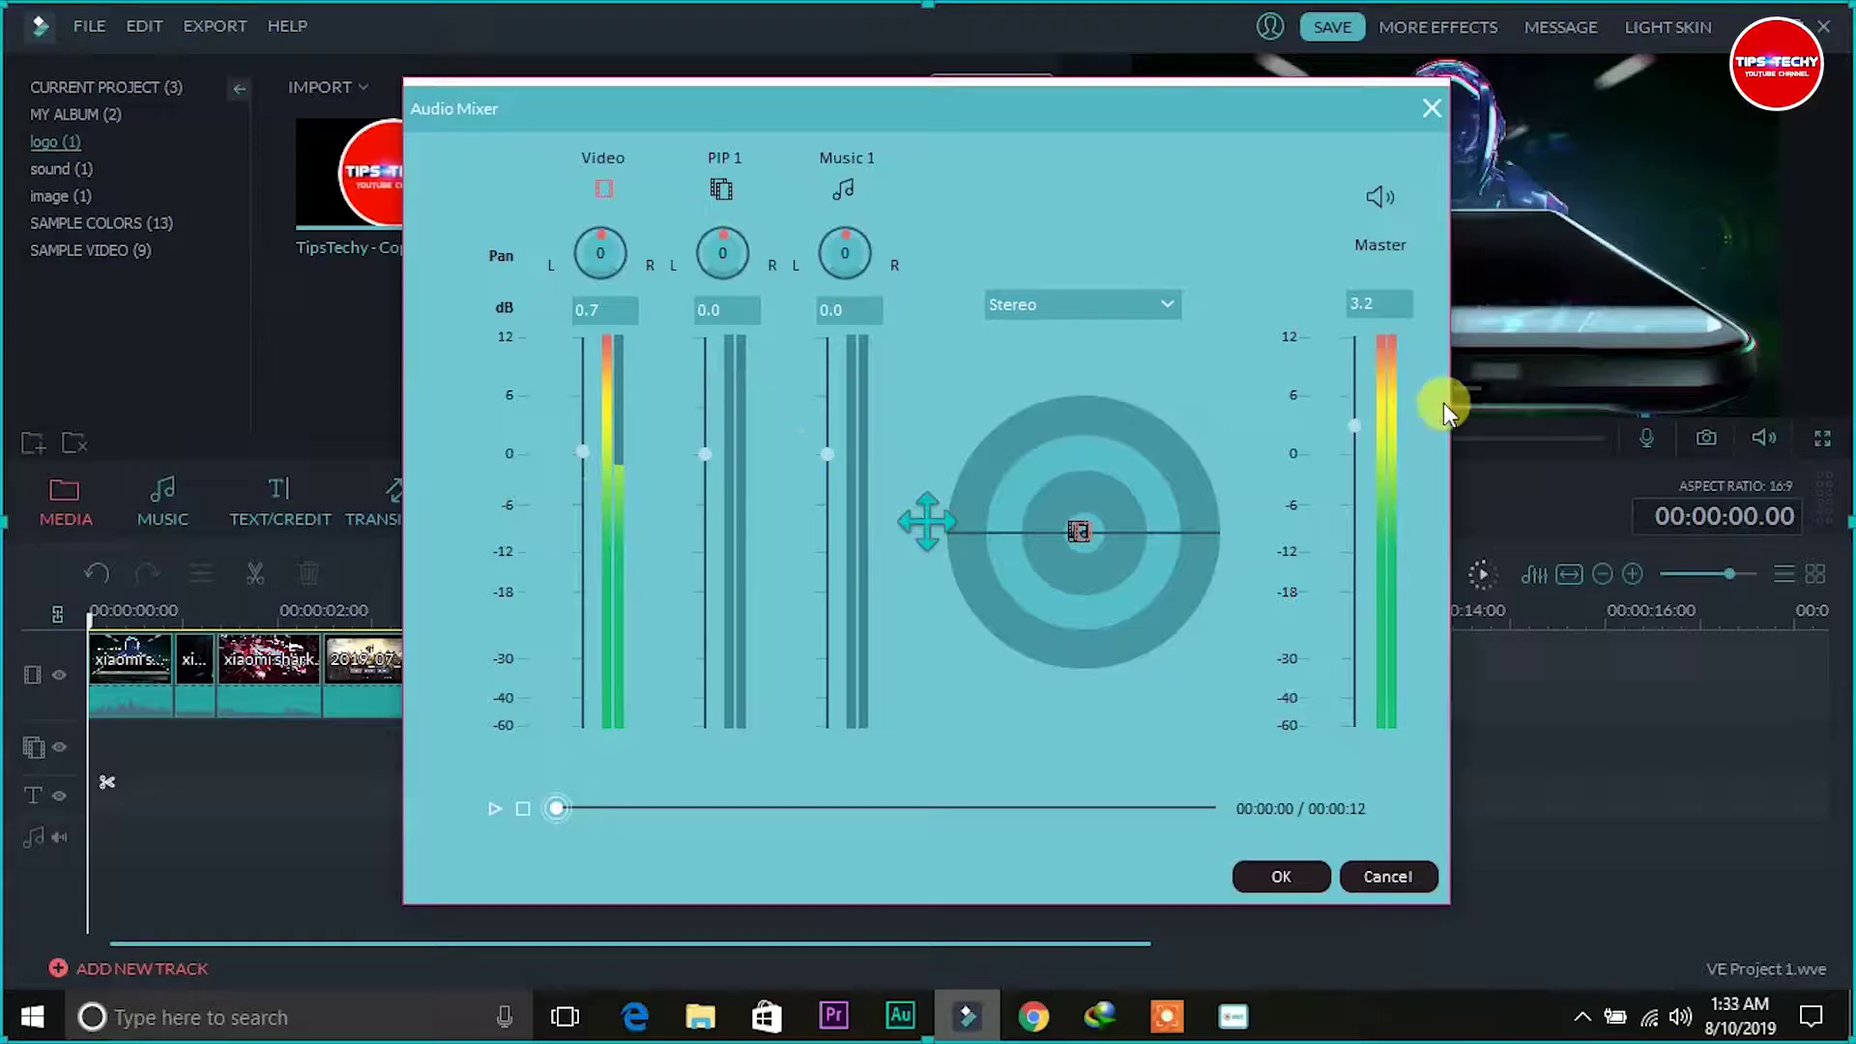
left_click_drag(1351, 423, 1353, 413)
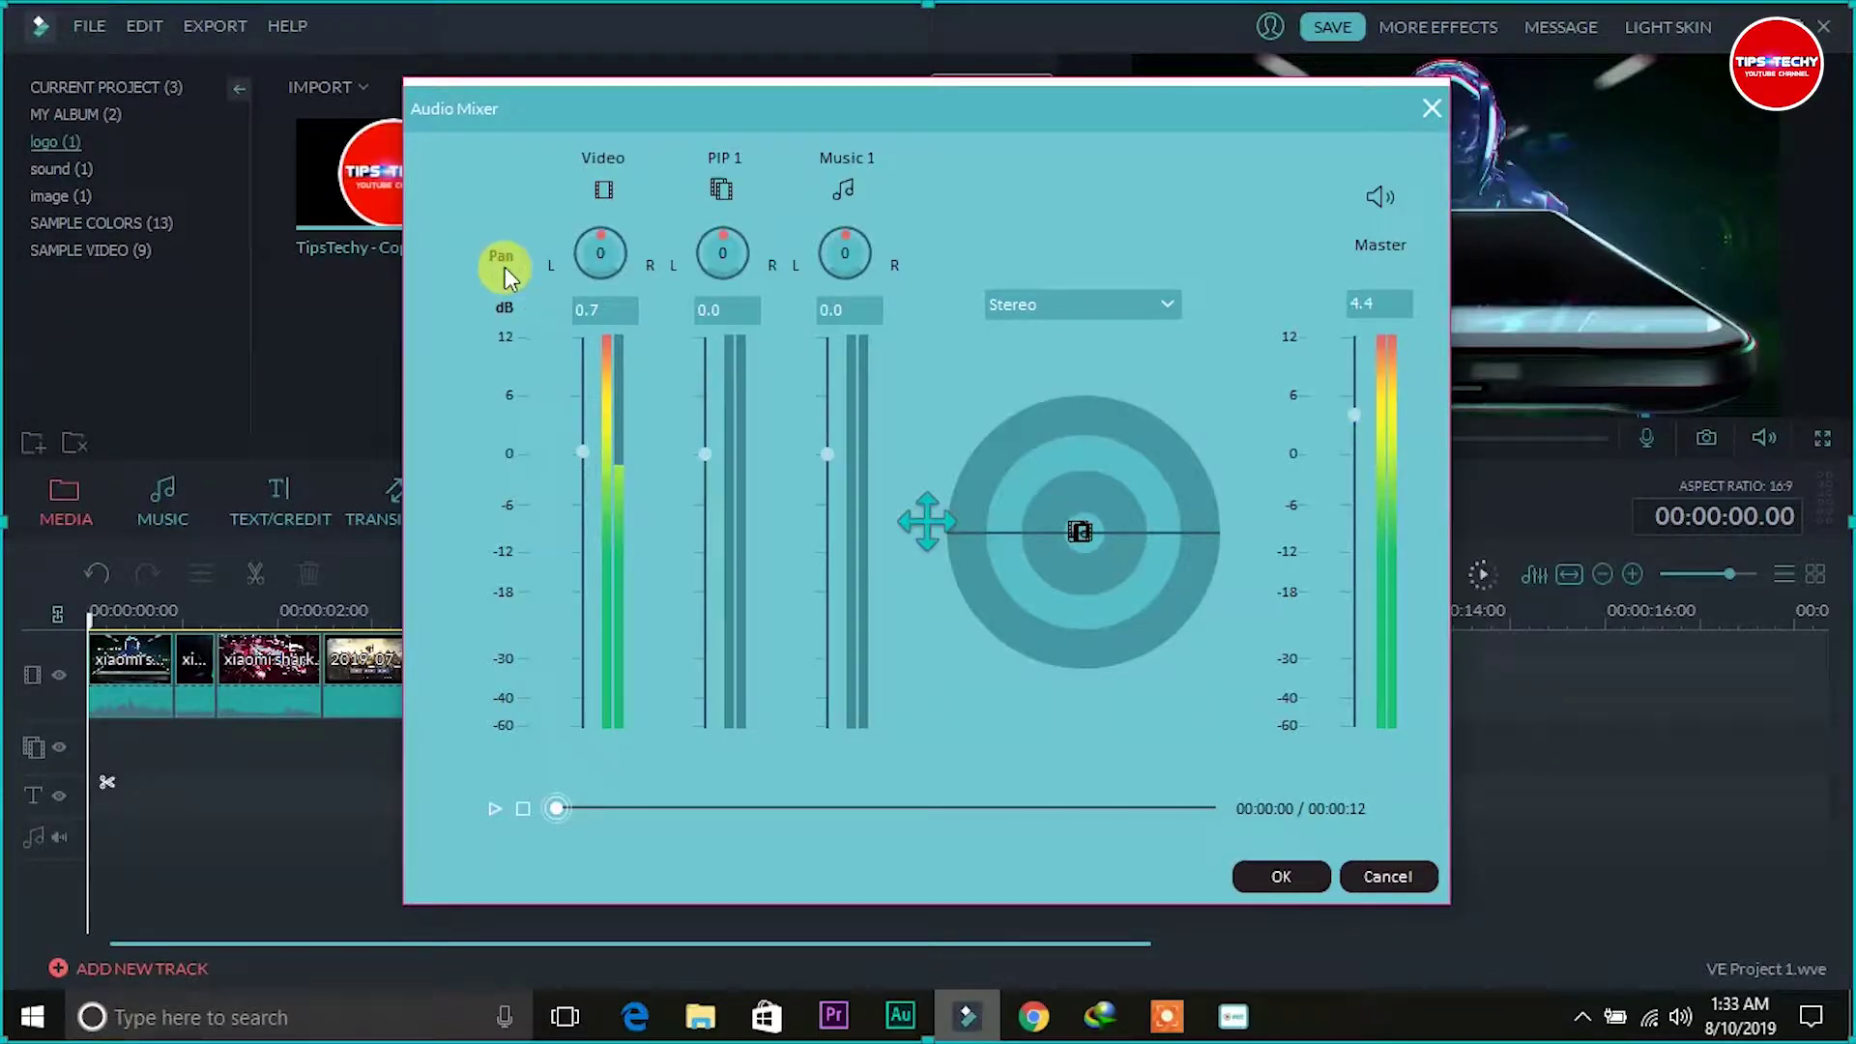
mouse_move(600, 230)
left_mouse_down()
mouse_move(586, 235)
mouse_move(618, 240)
left_mouse_up()
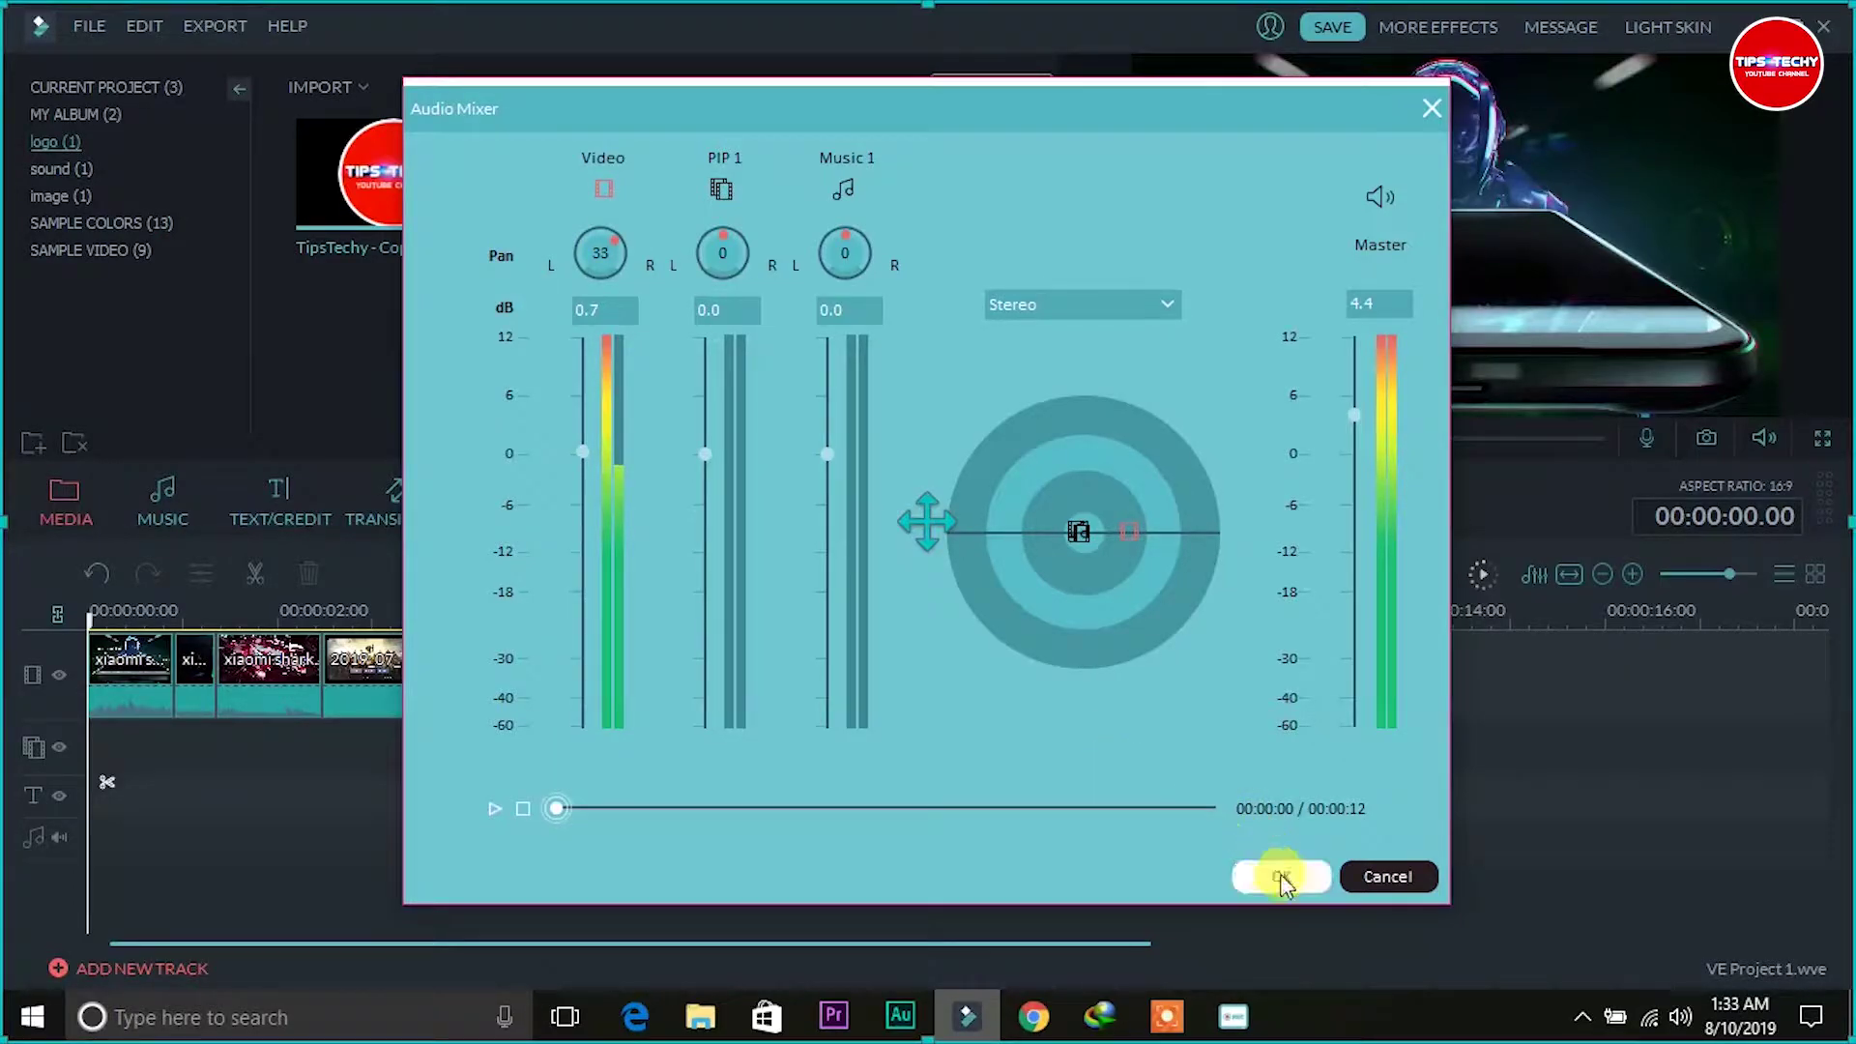
left_click(1279, 877)
Add the Drift - Drift music at the start of the audio track and play the sequence with it.
left_click(185, 506)
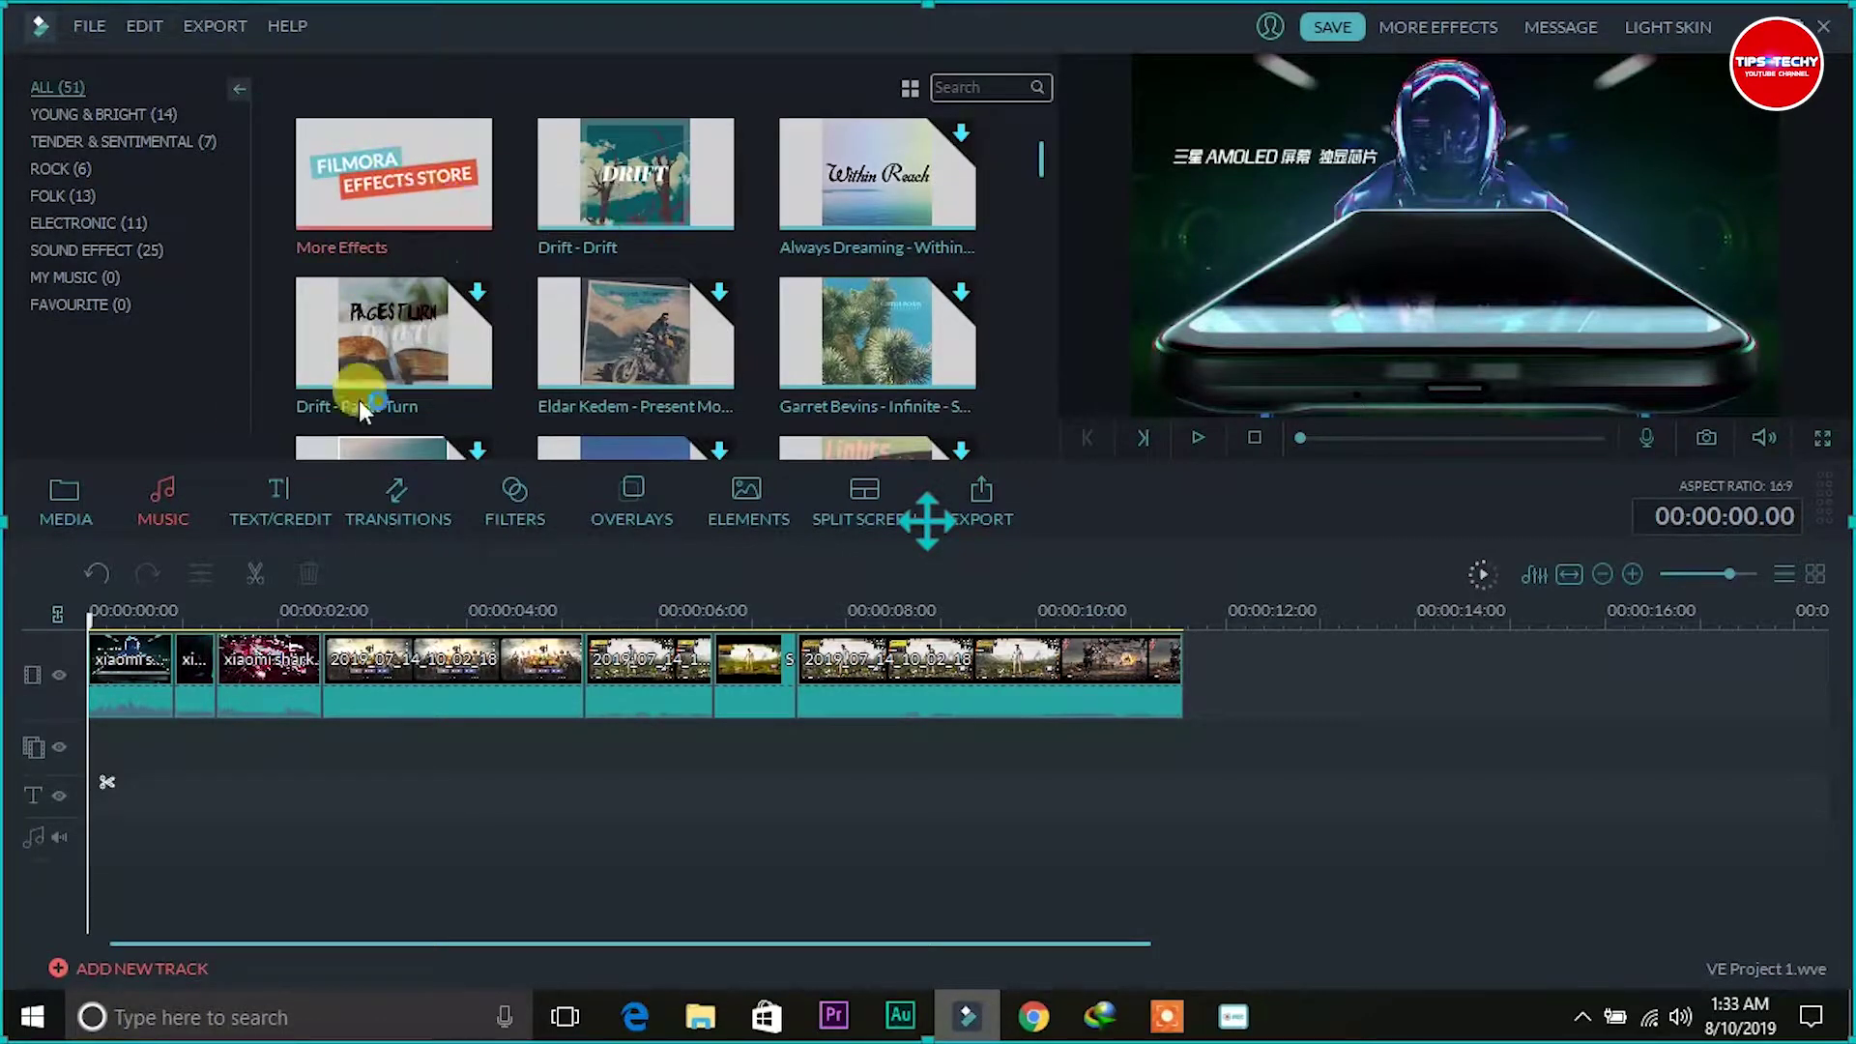
left_click(635, 174)
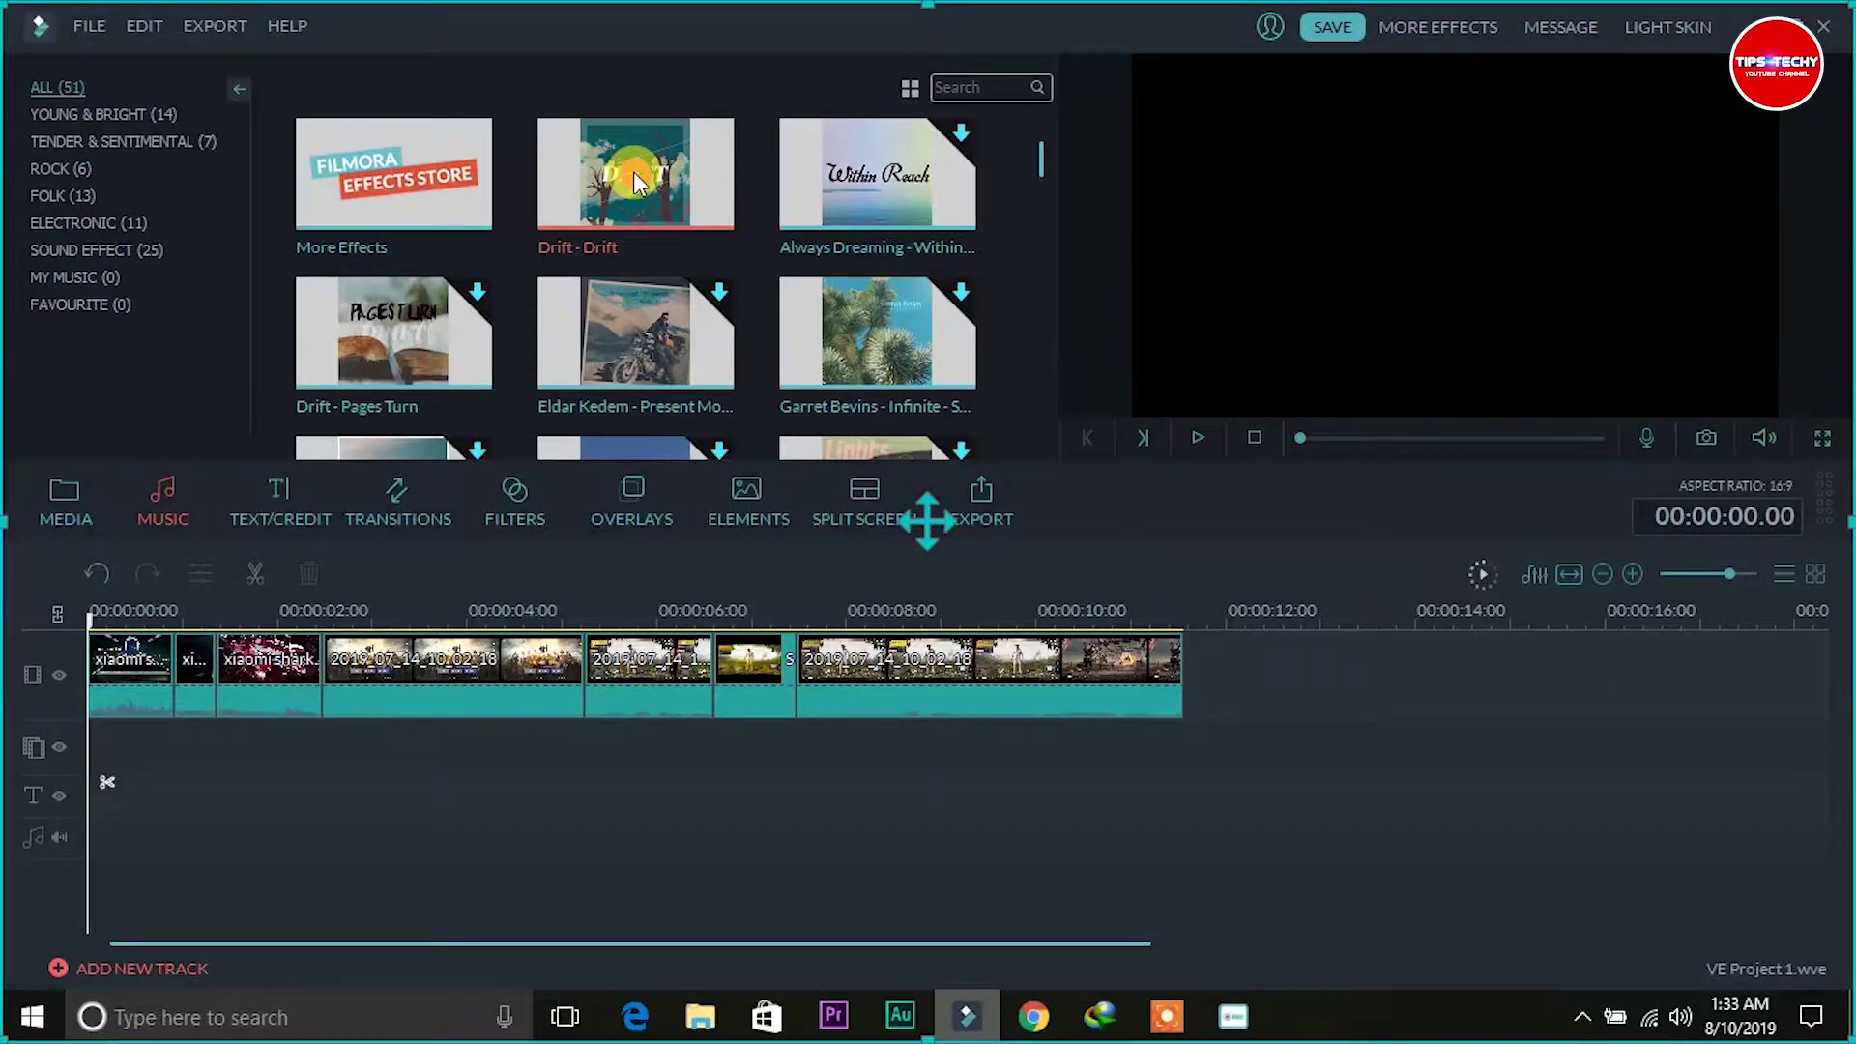
left_click_drag(634, 171, 228, 911)
left_click(91, 604)
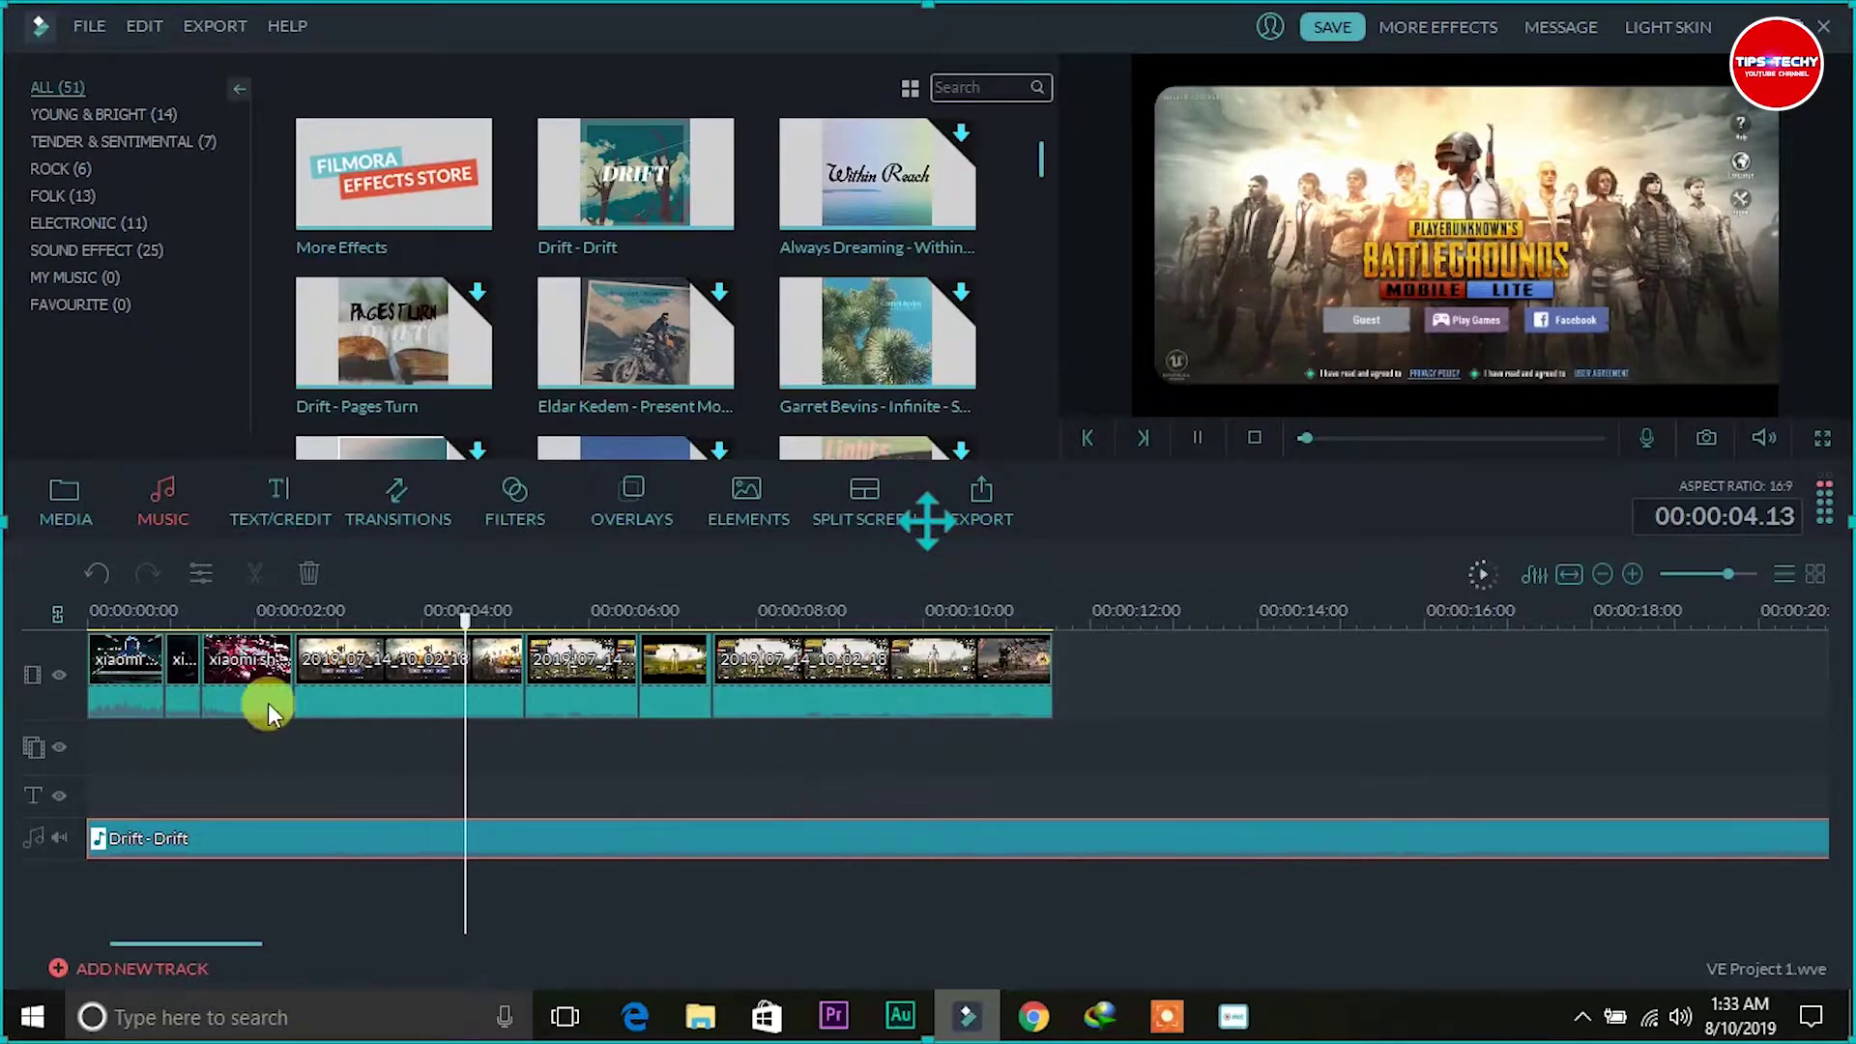
left_click(264, 683)
Split the Drift - Drift music at 00:00:05.05 and delete the part after the split.
scroll(125, 600, "down", 2)
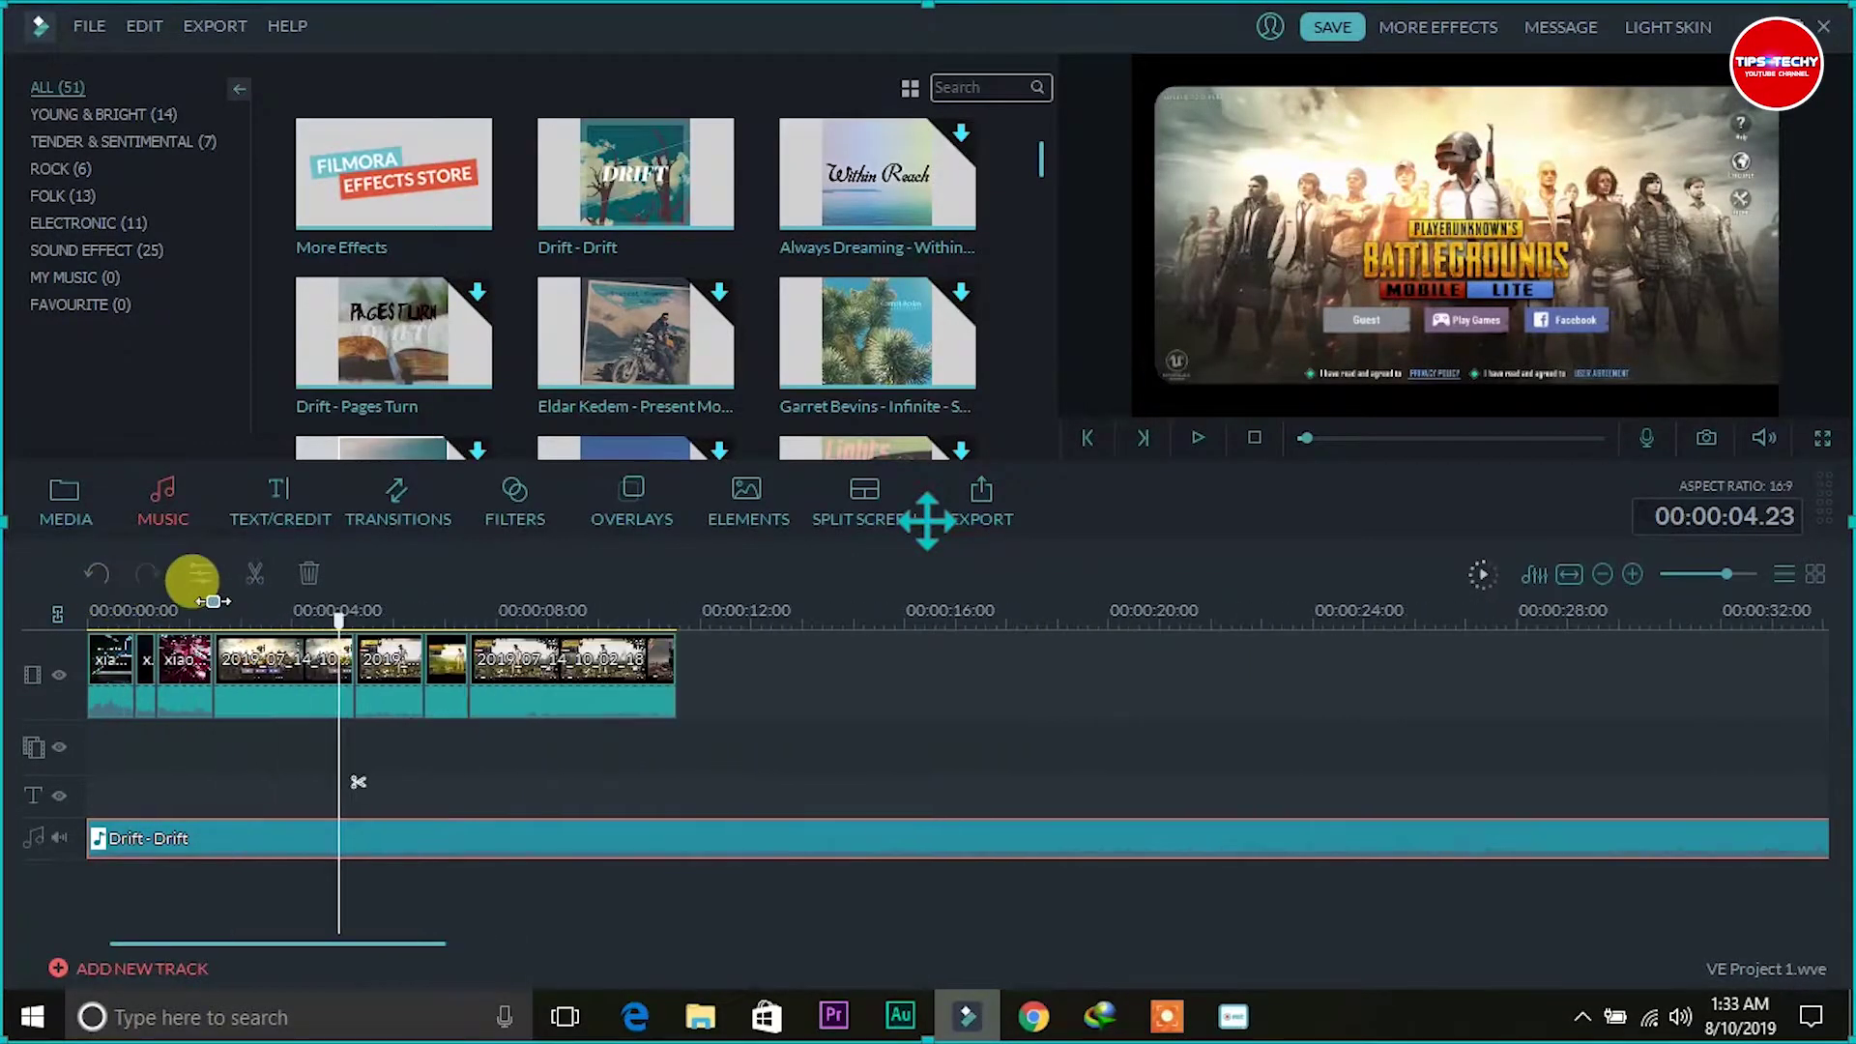
scroll(239, 605, "up", 3)
left_click_drag(586, 617, 610, 618)
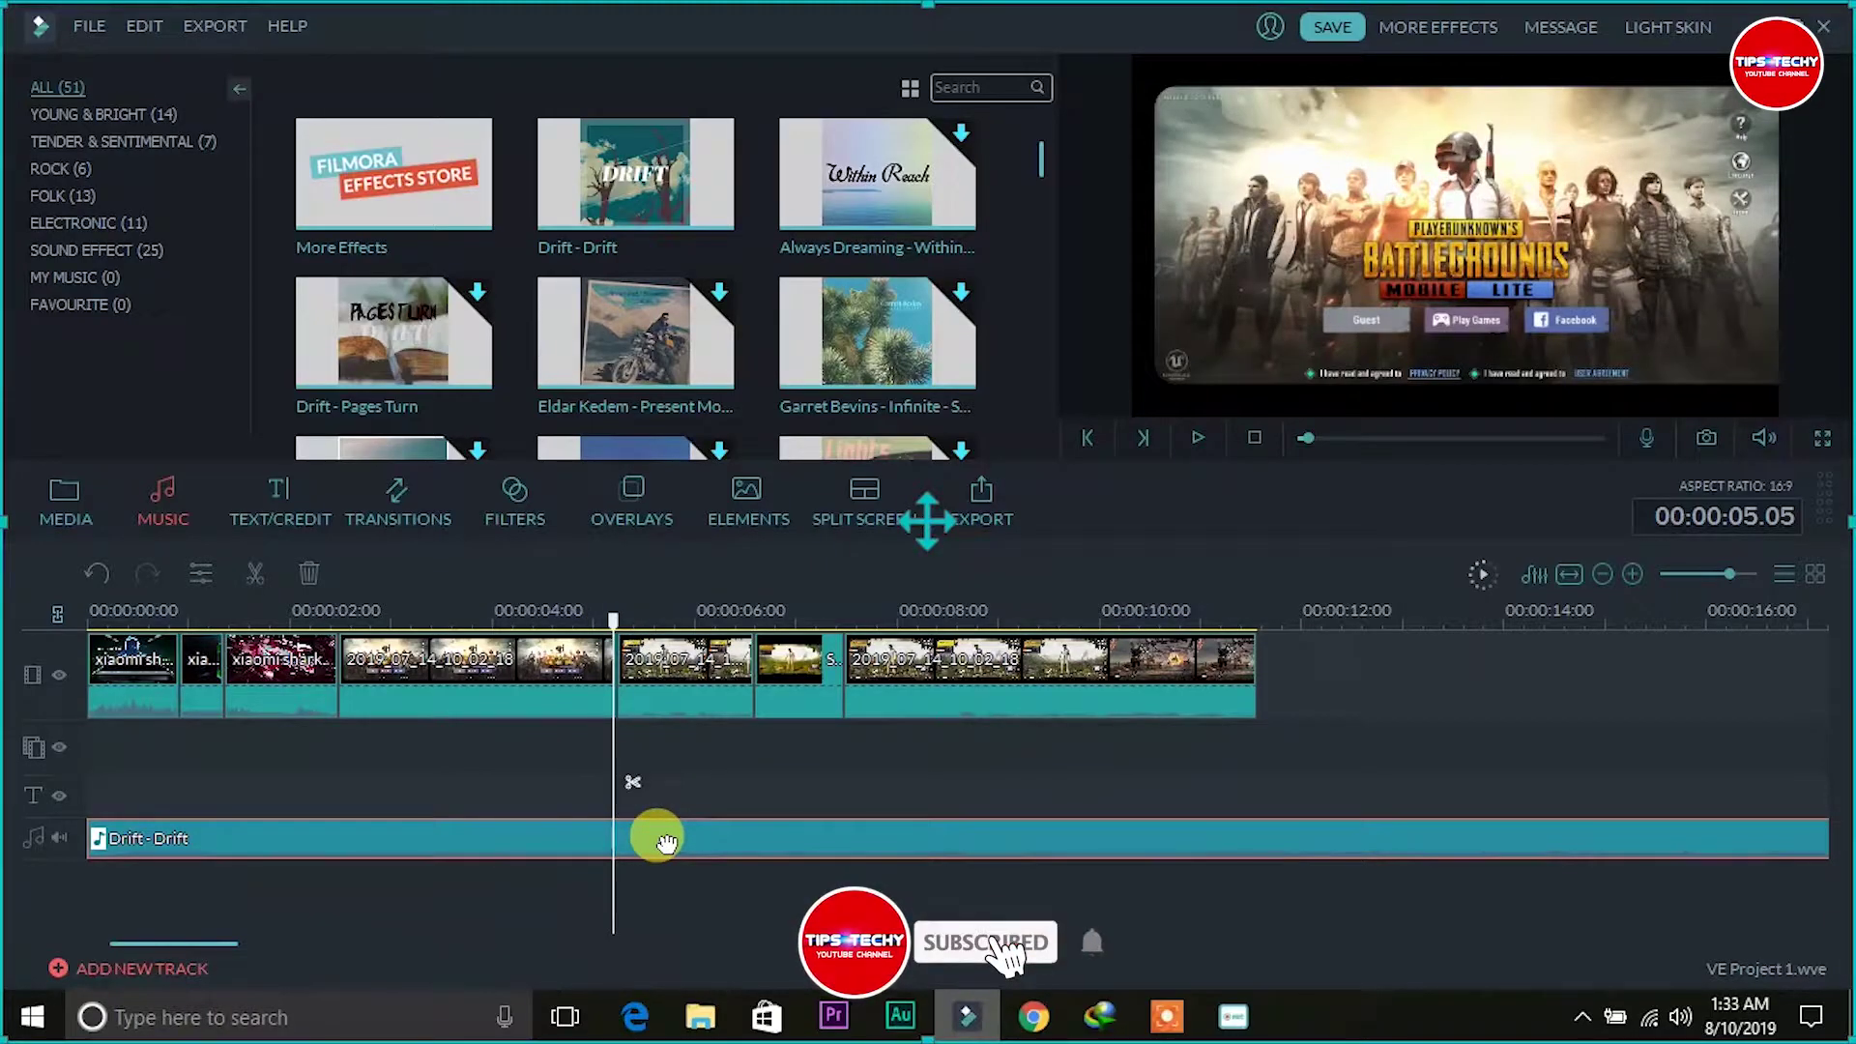
left_click(248, 571)
right_click(845, 856)
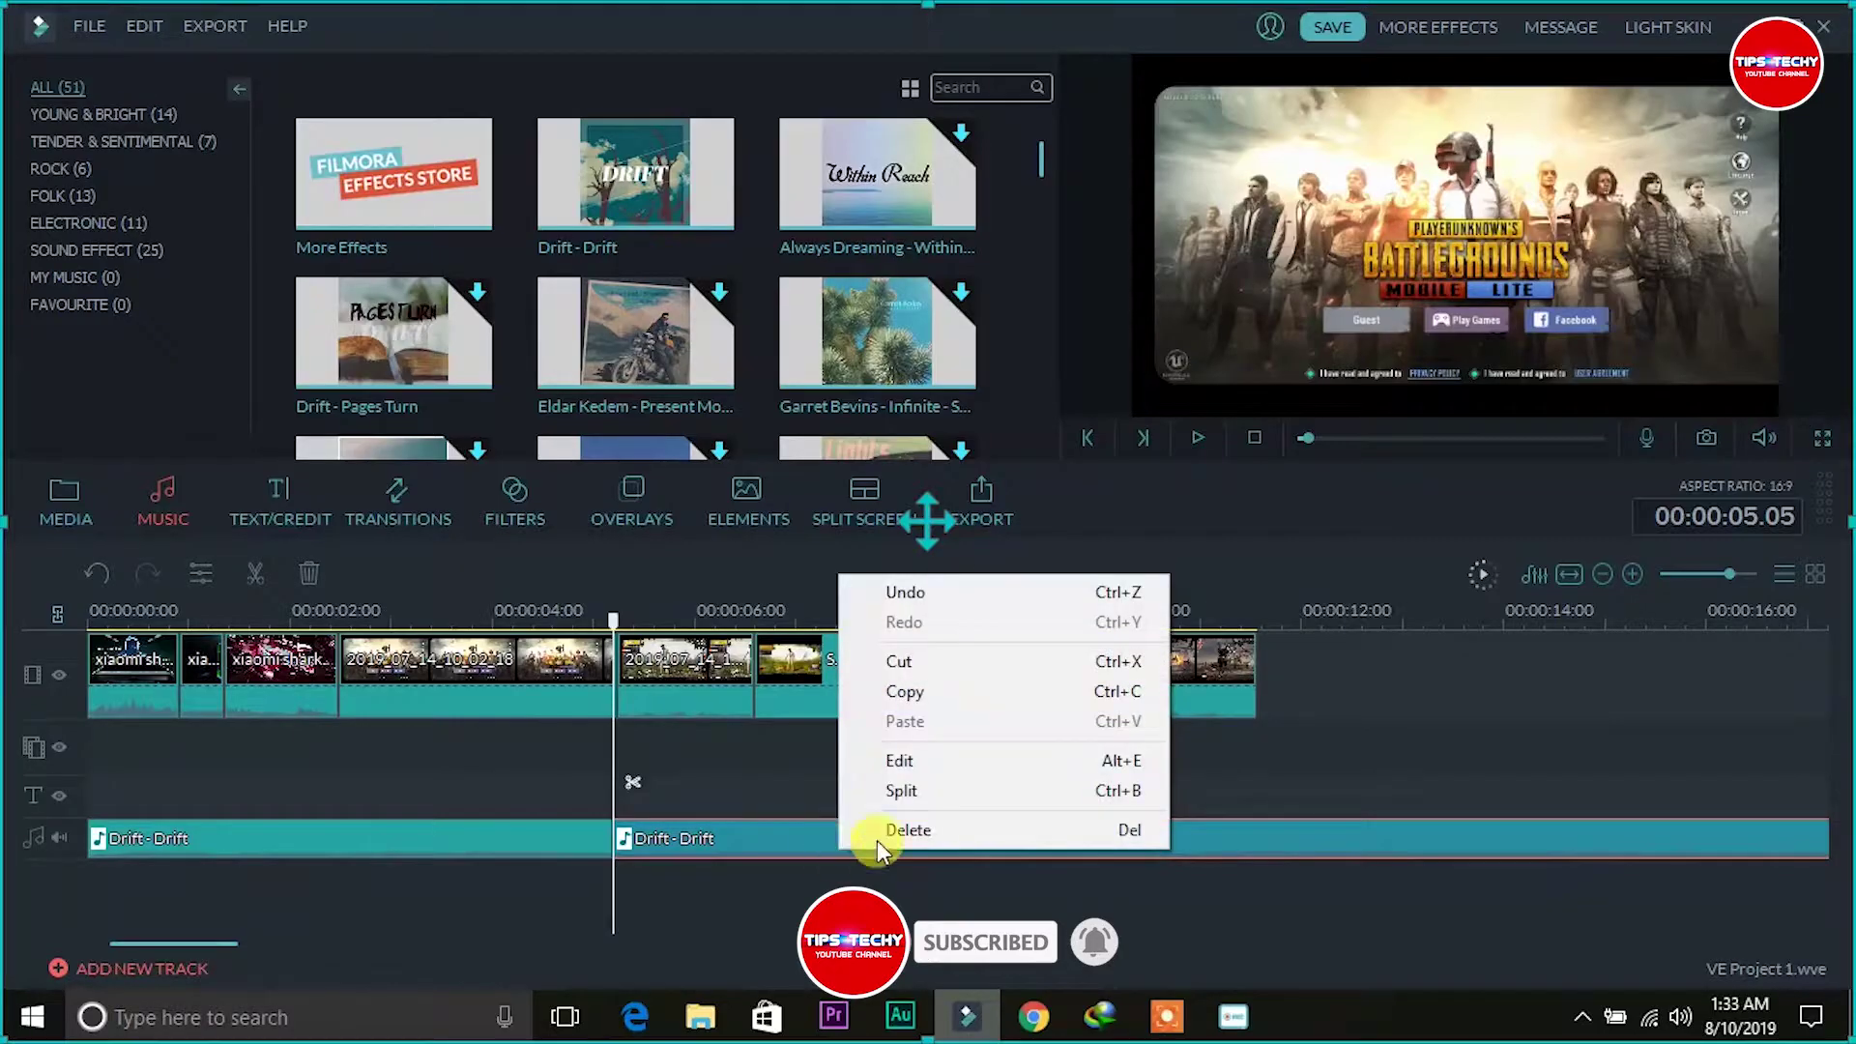
left_click(878, 837)
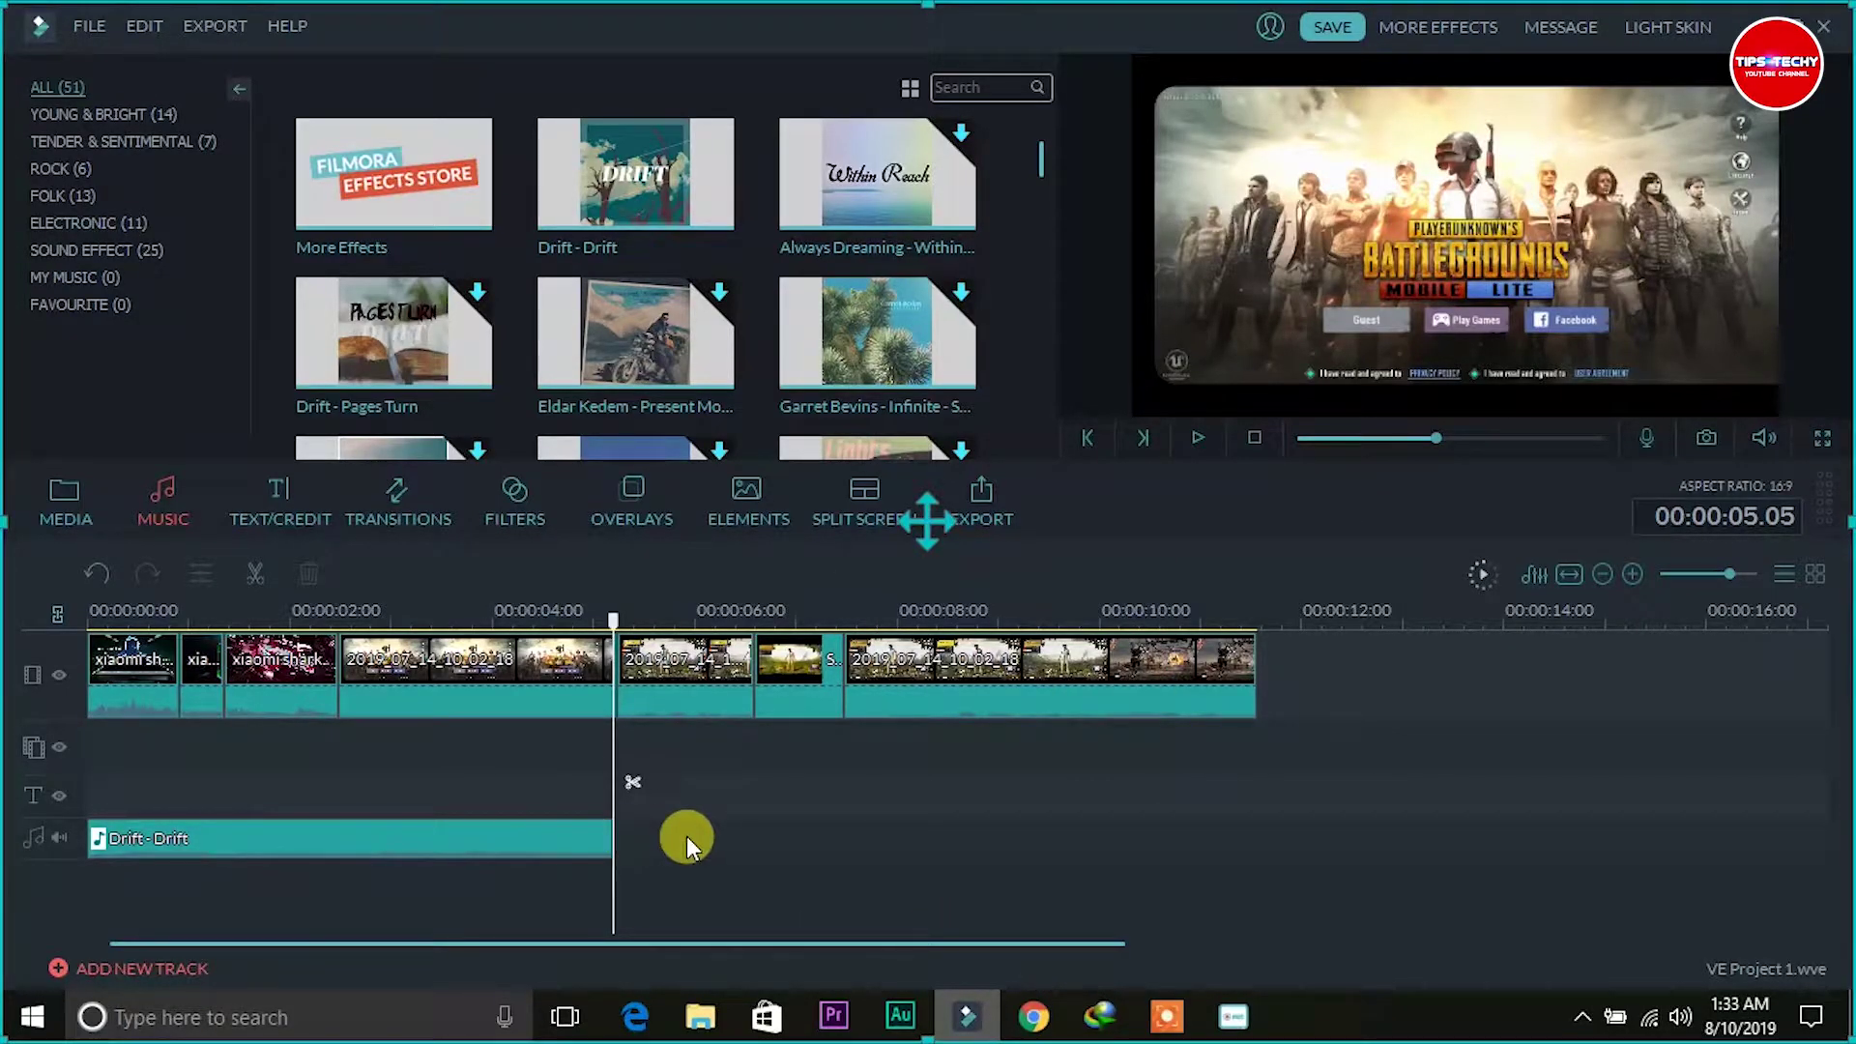
Place the before creating youtube account sound right after the Drift music and preview it up to 00:00:08.08.
left_click(137, 143)
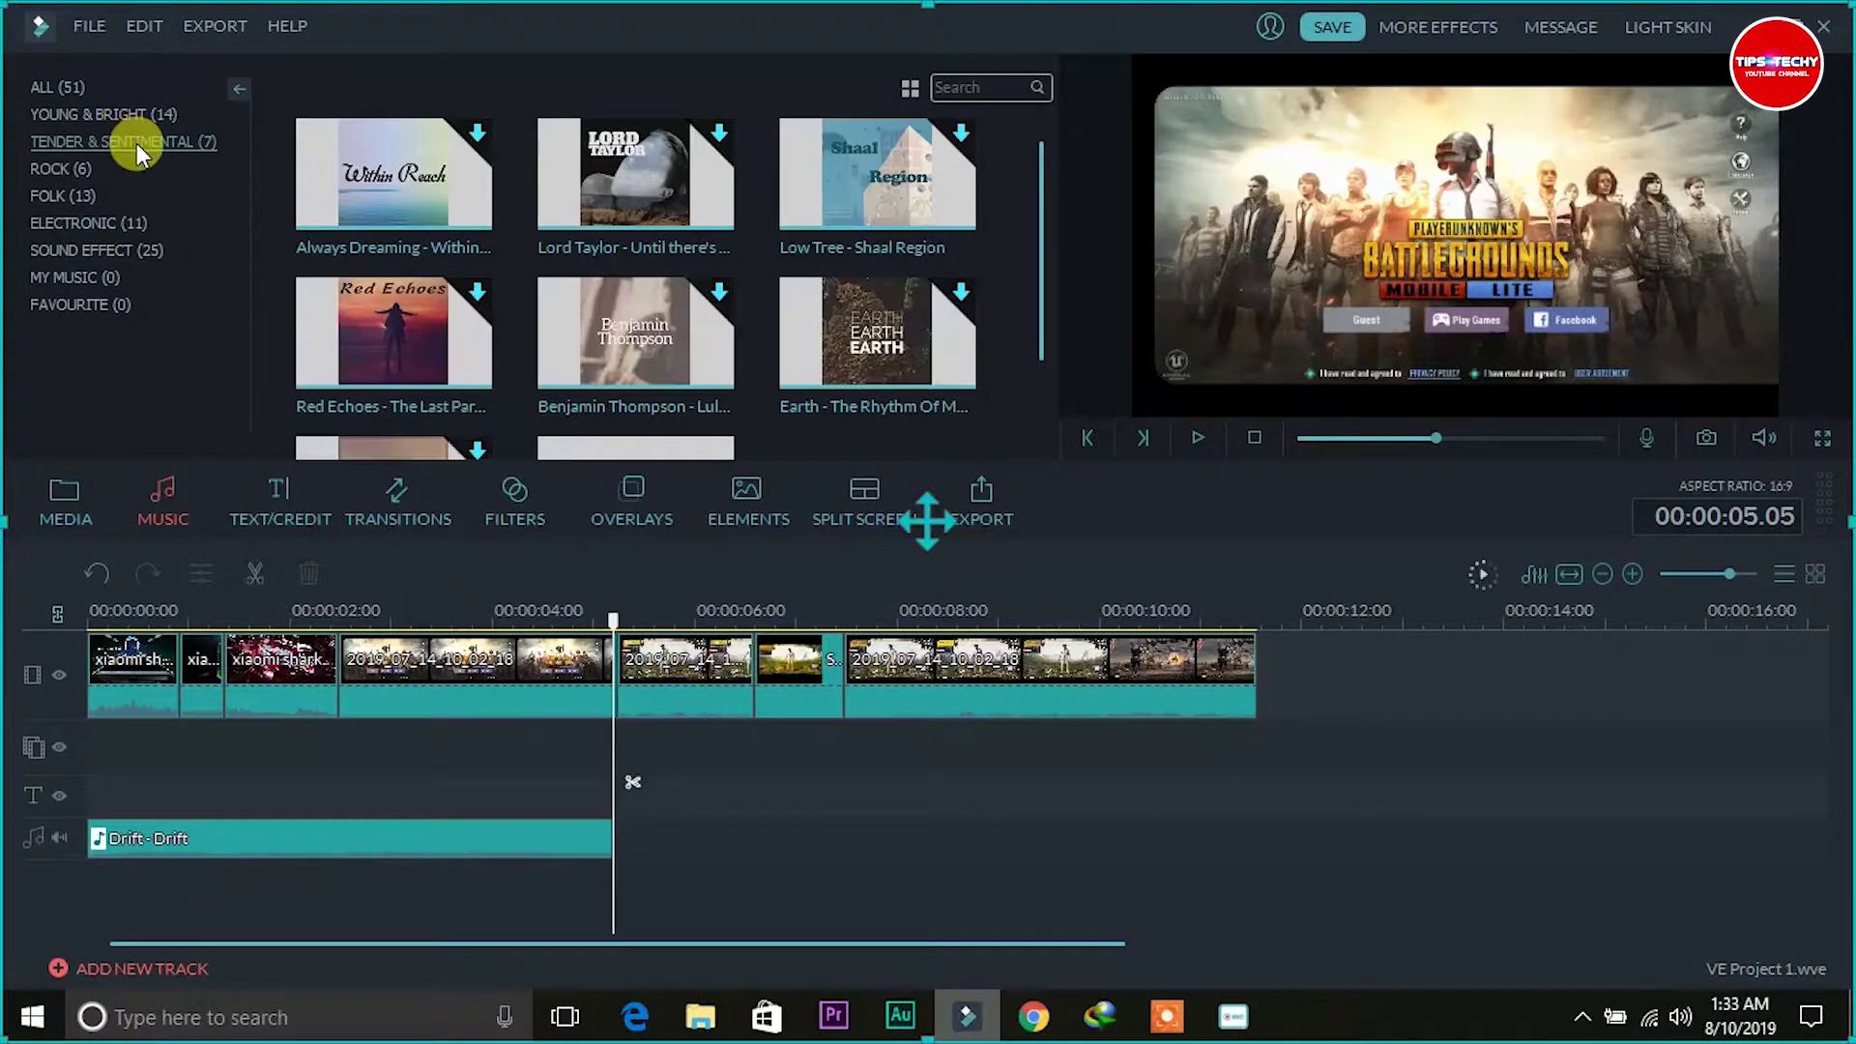
left_click(94, 496)
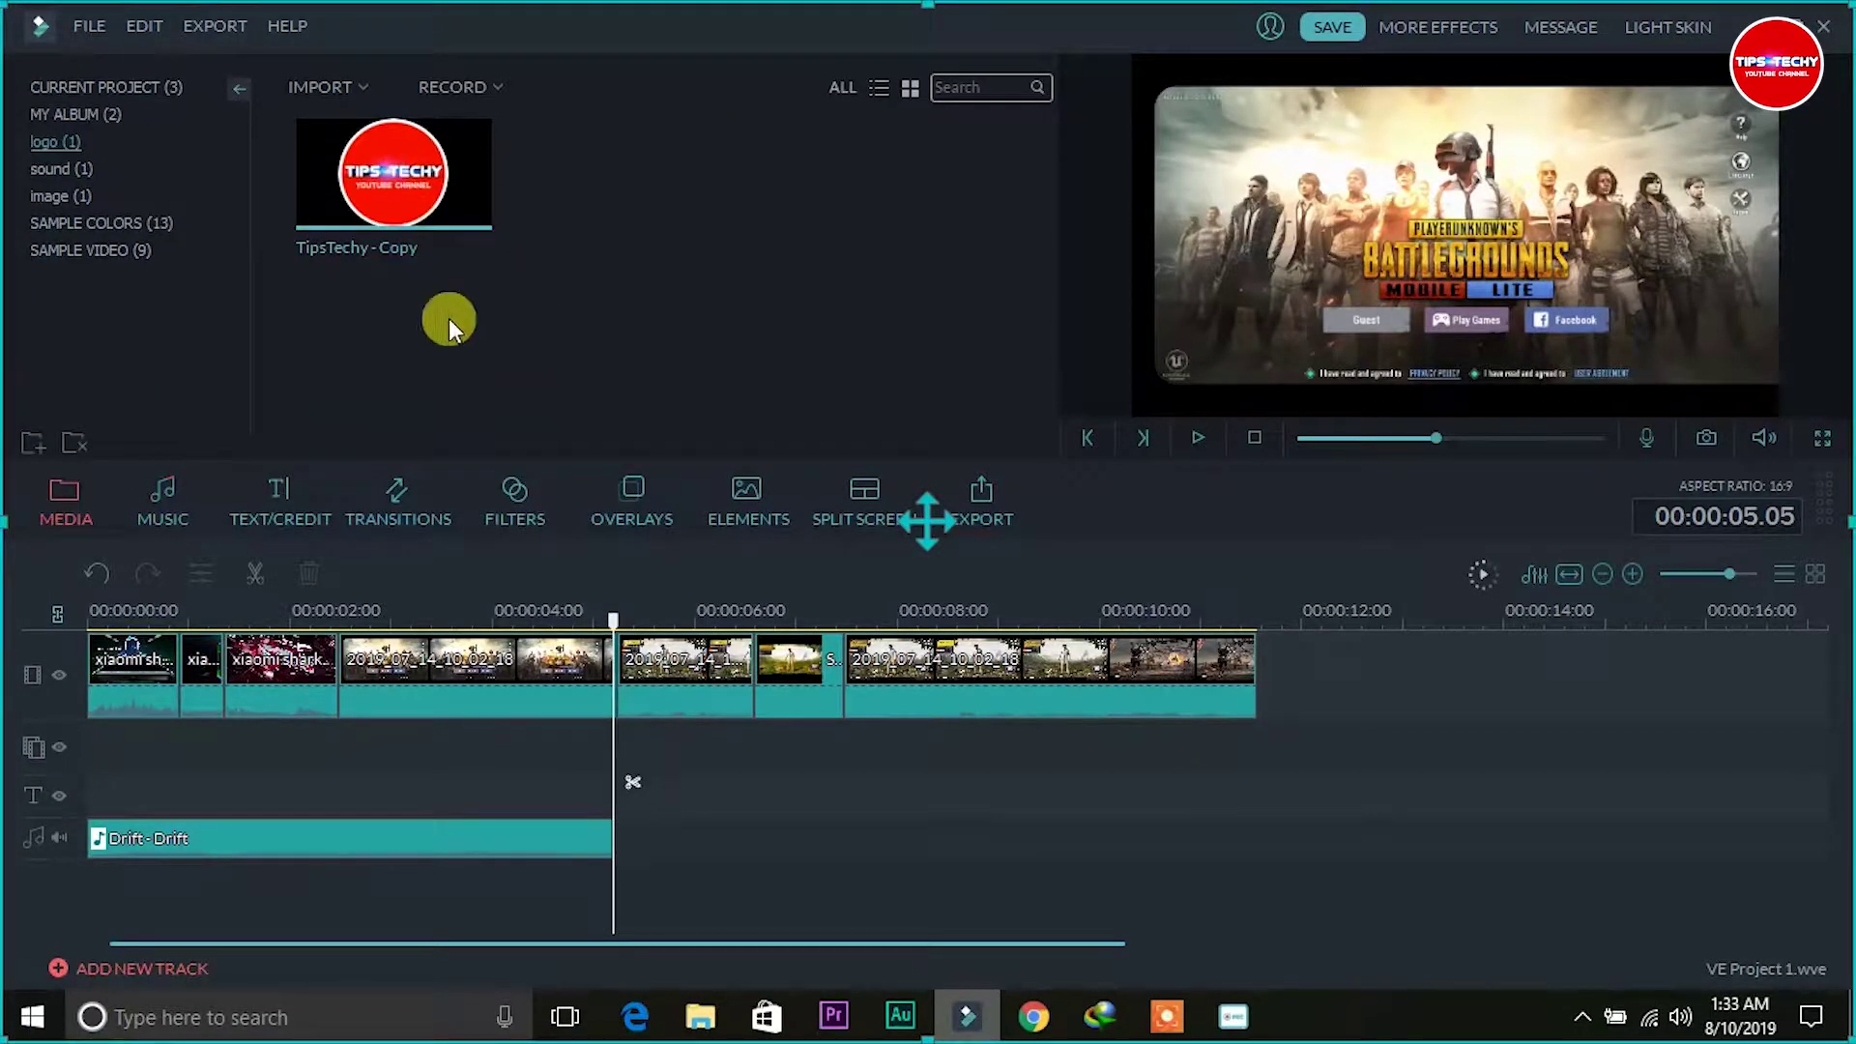
left_click(71, 168)
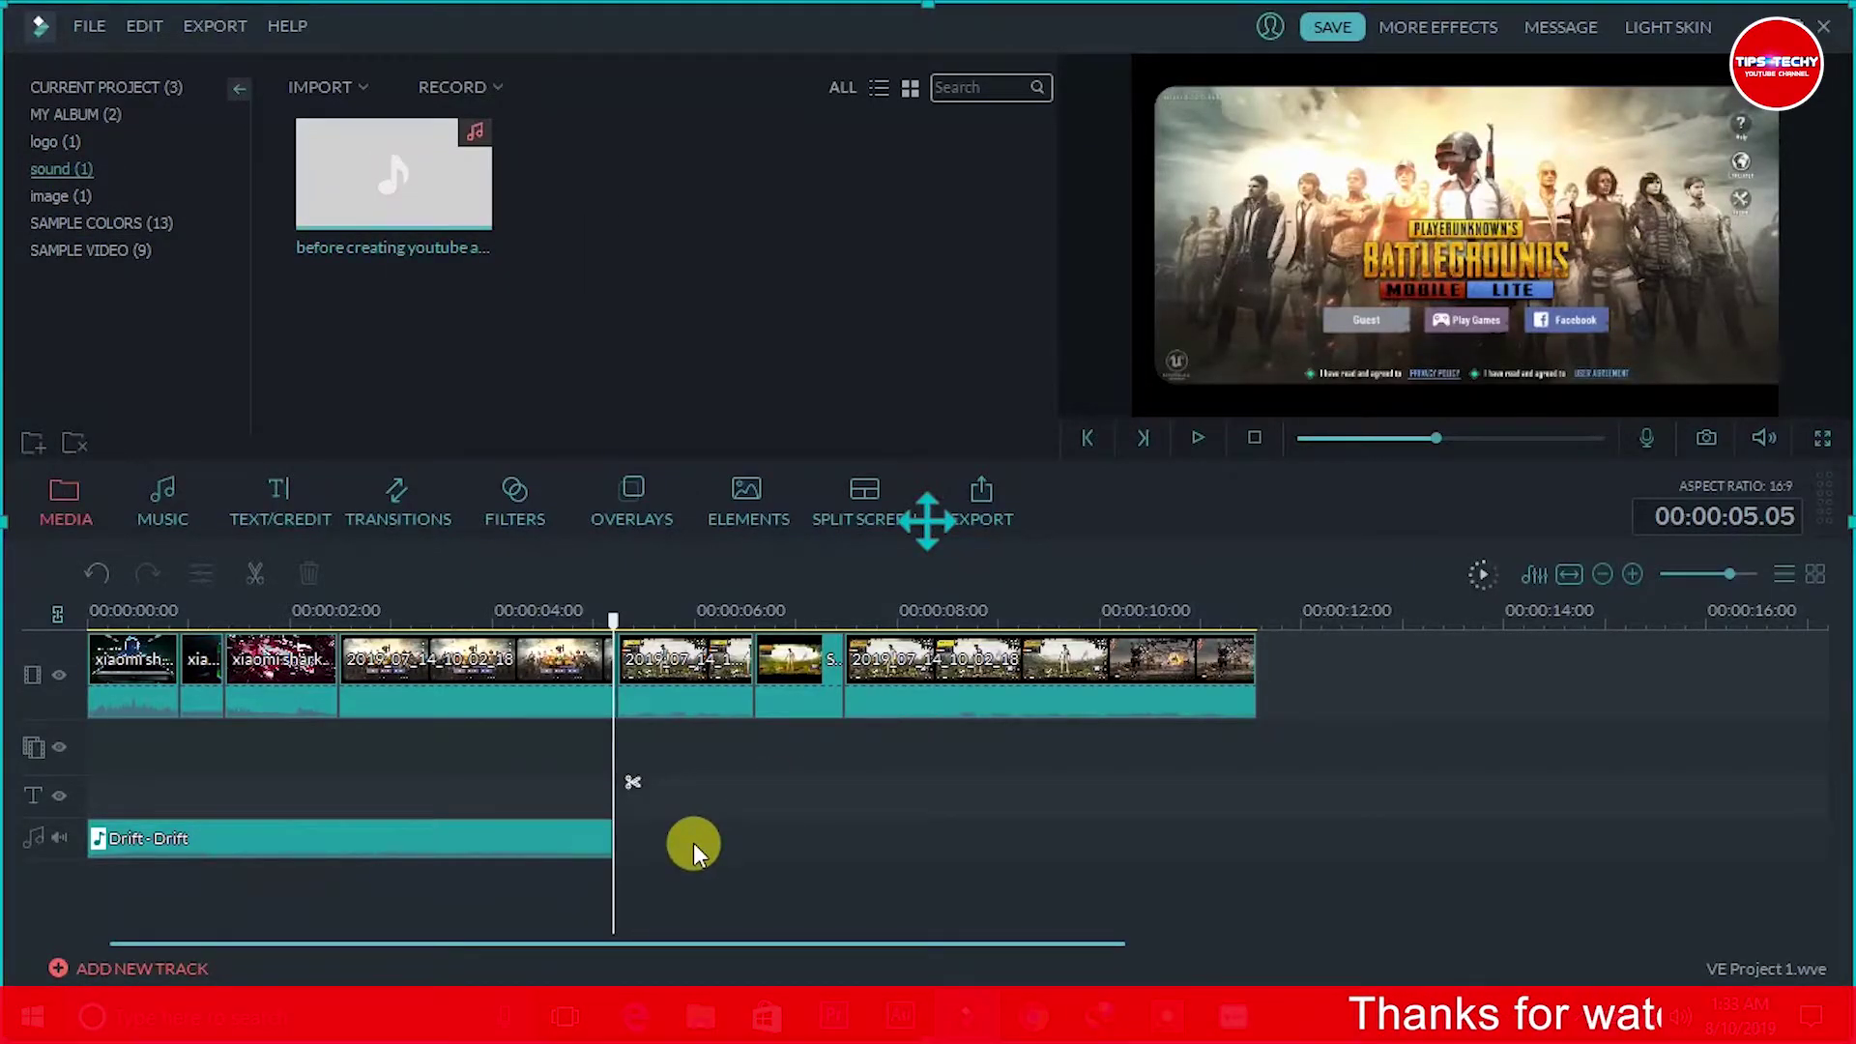
left_click_drag(421, 200, 749, 847)
key("space")
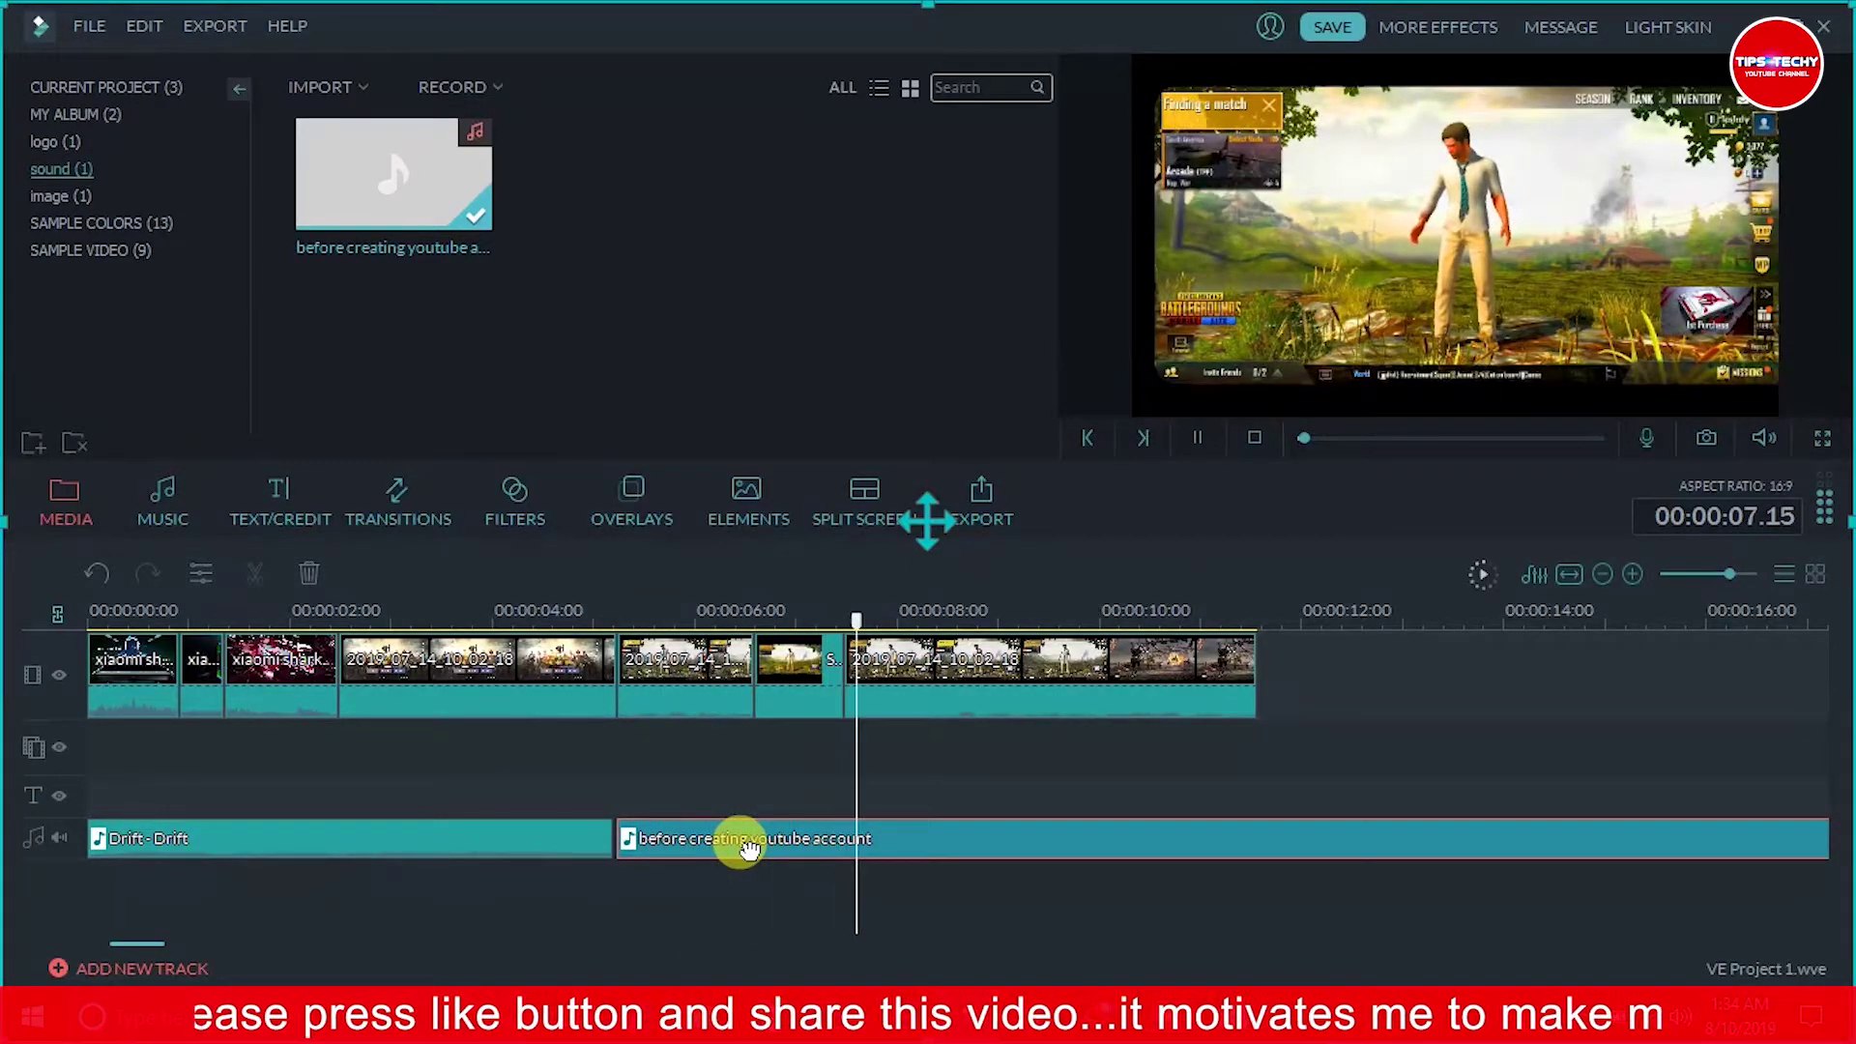
key("space")
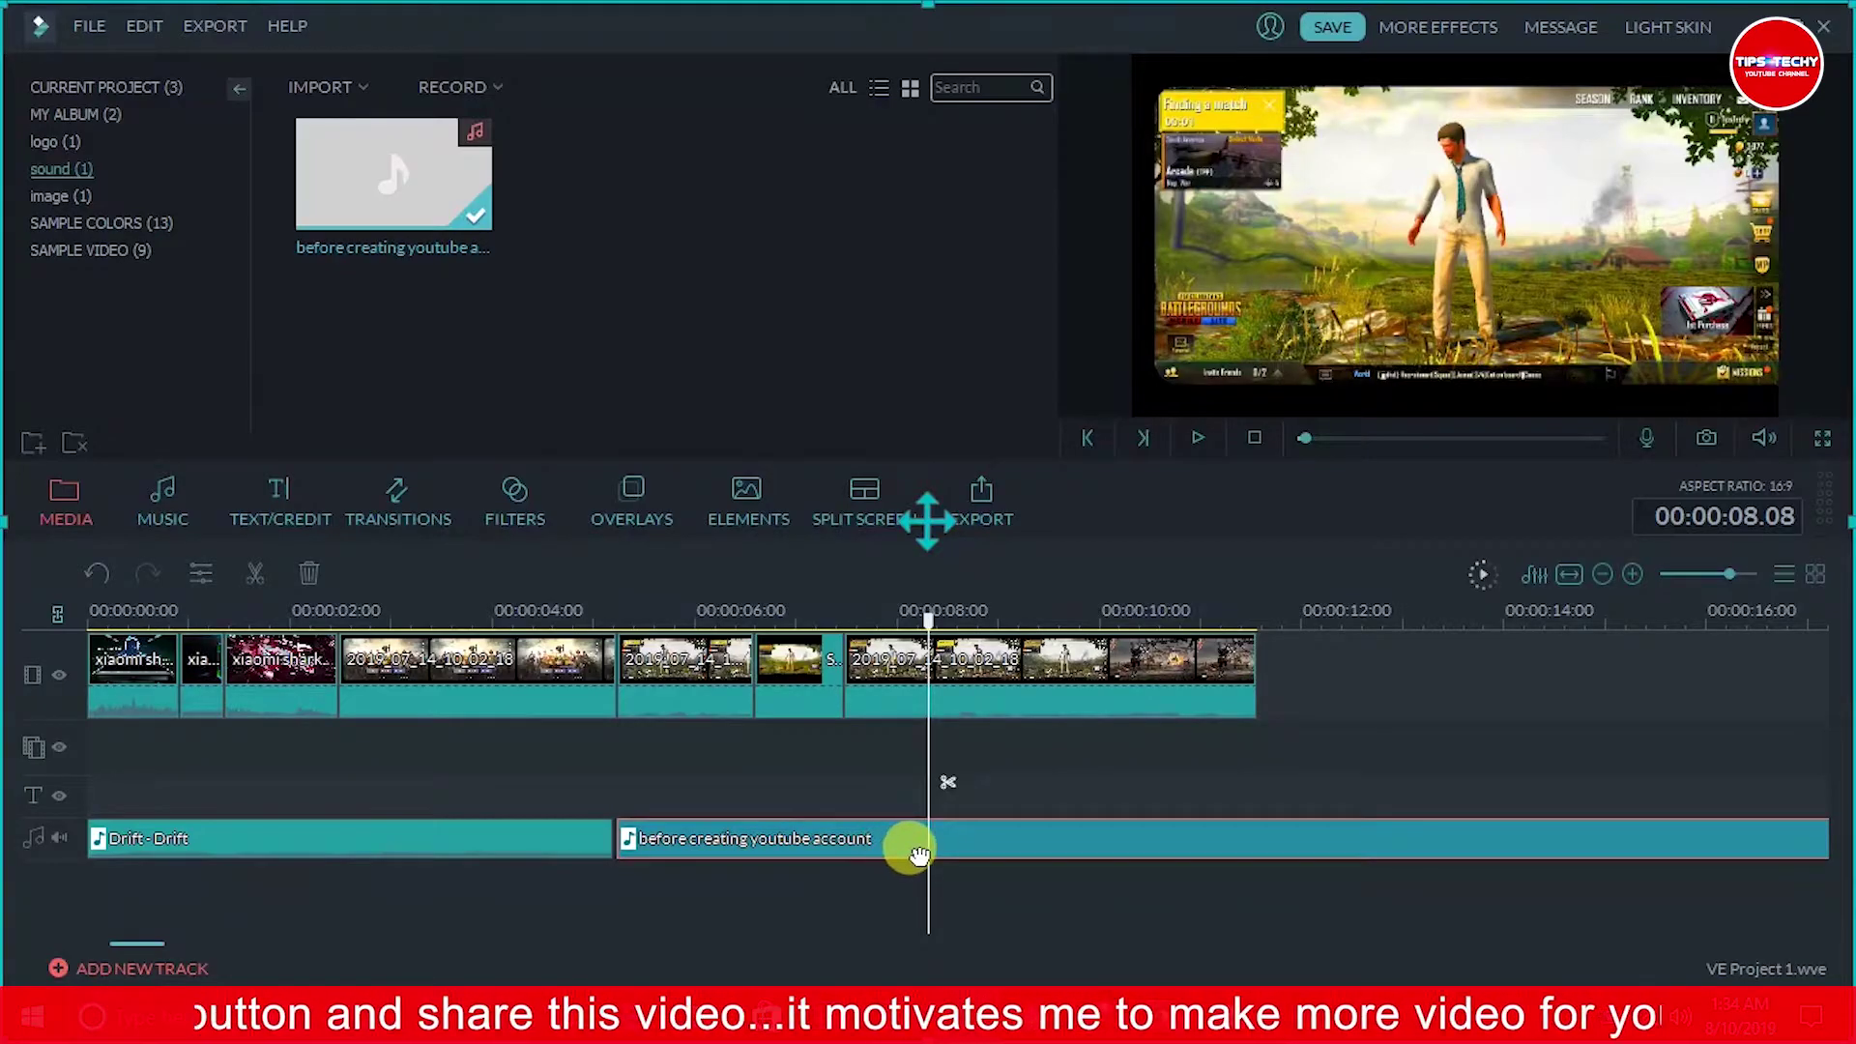
Split the before creating youtube account sound at 00:00:08.08 and delete the part after the split.
left_click(255, 573)
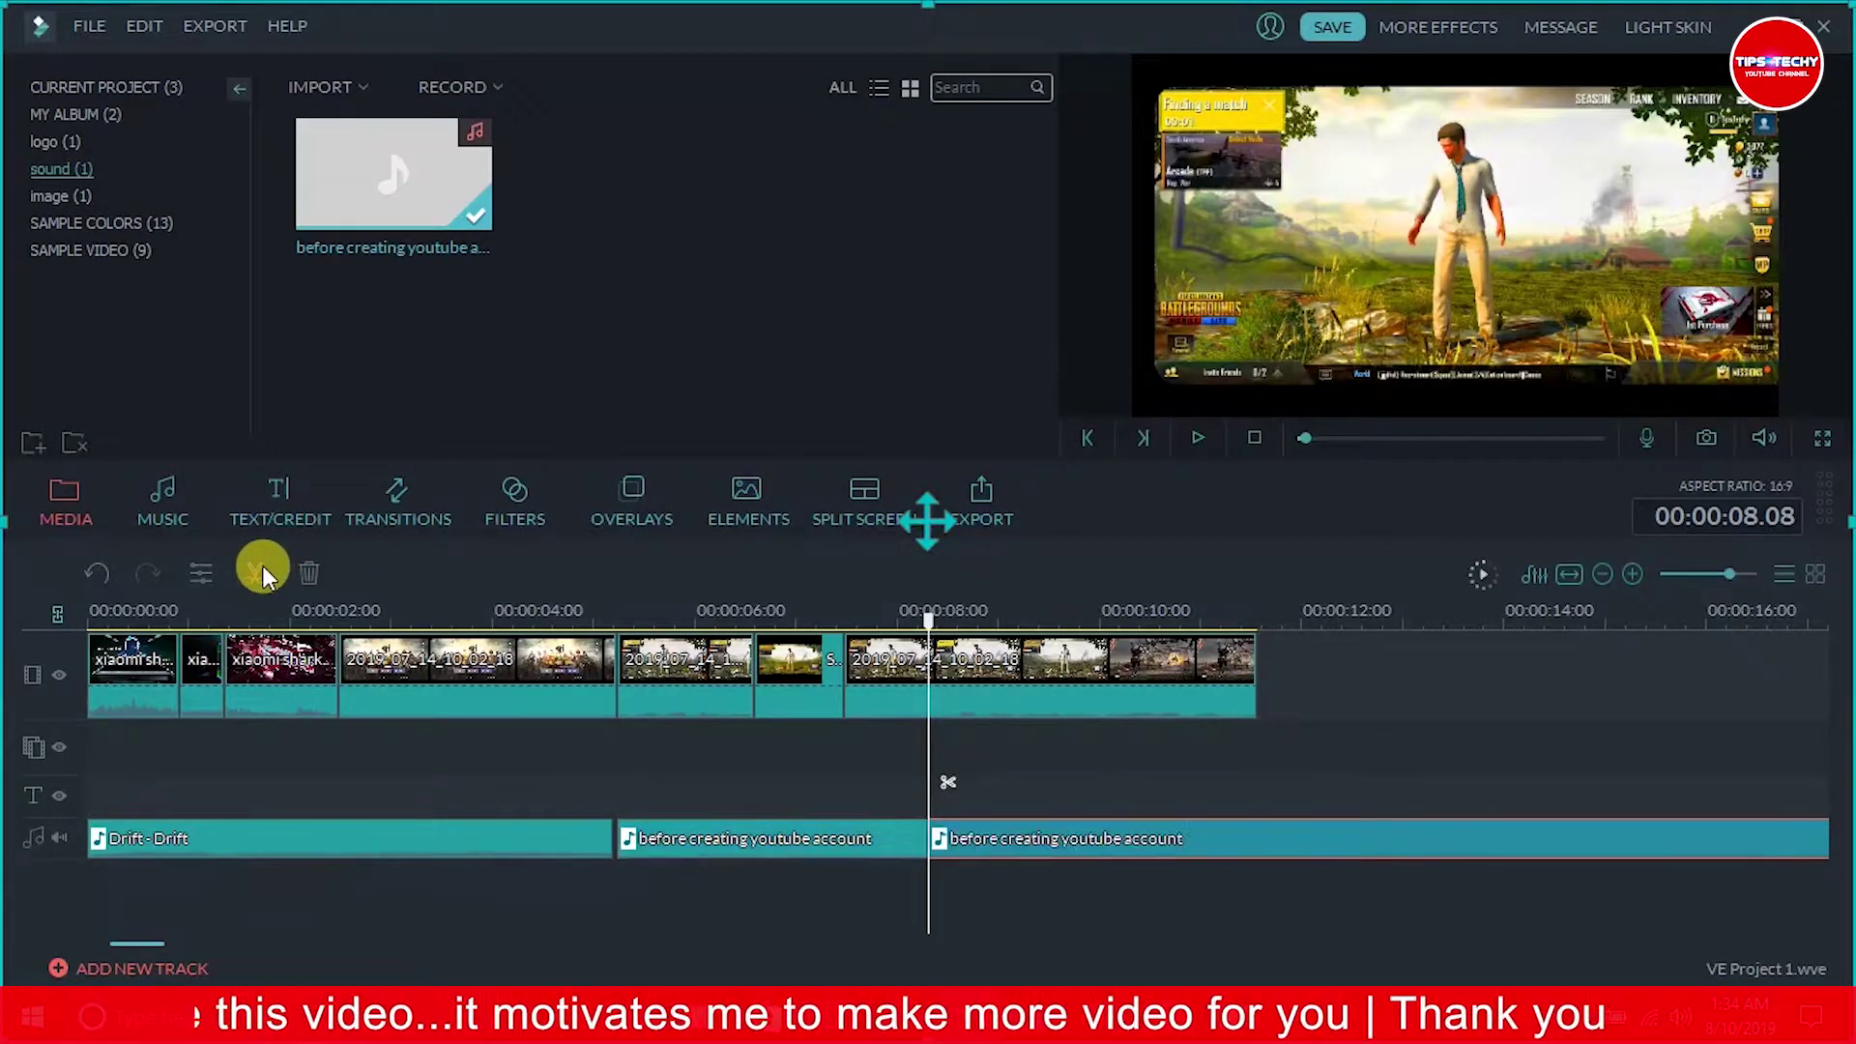
right_click(988, 837)
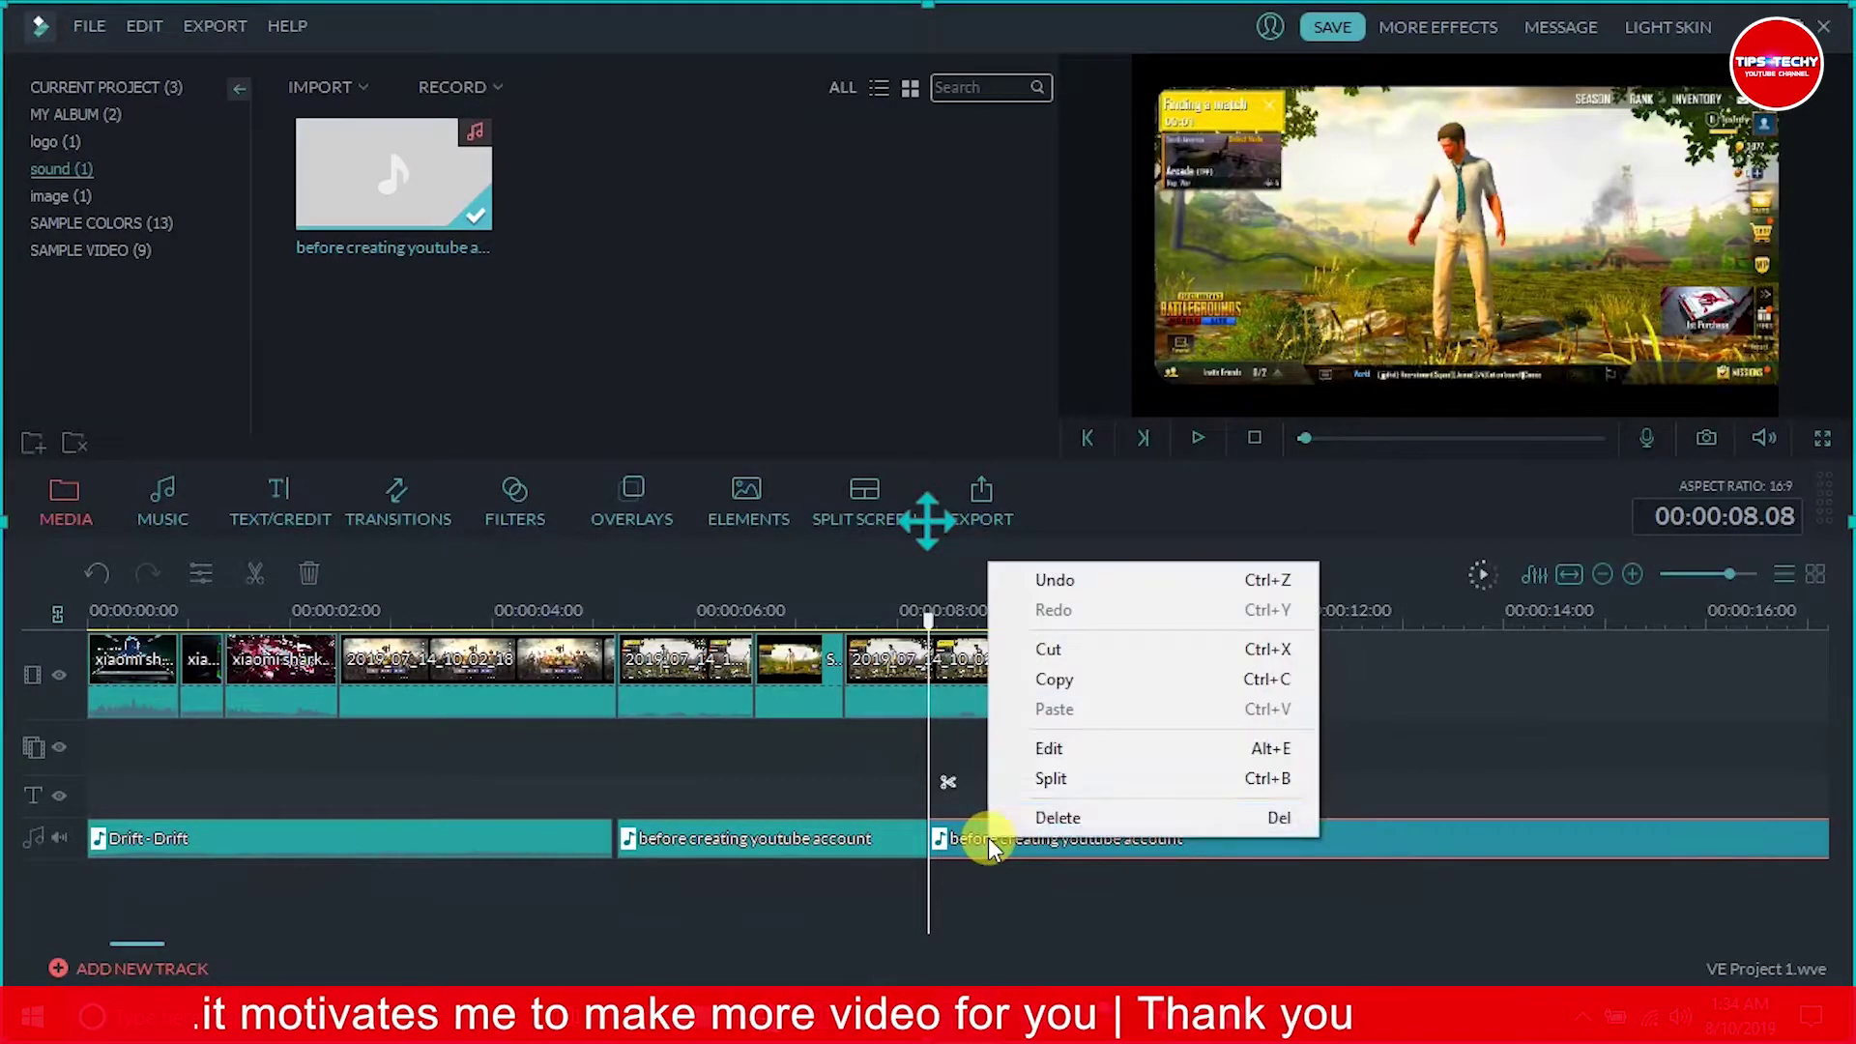
left_click(1092, 821)
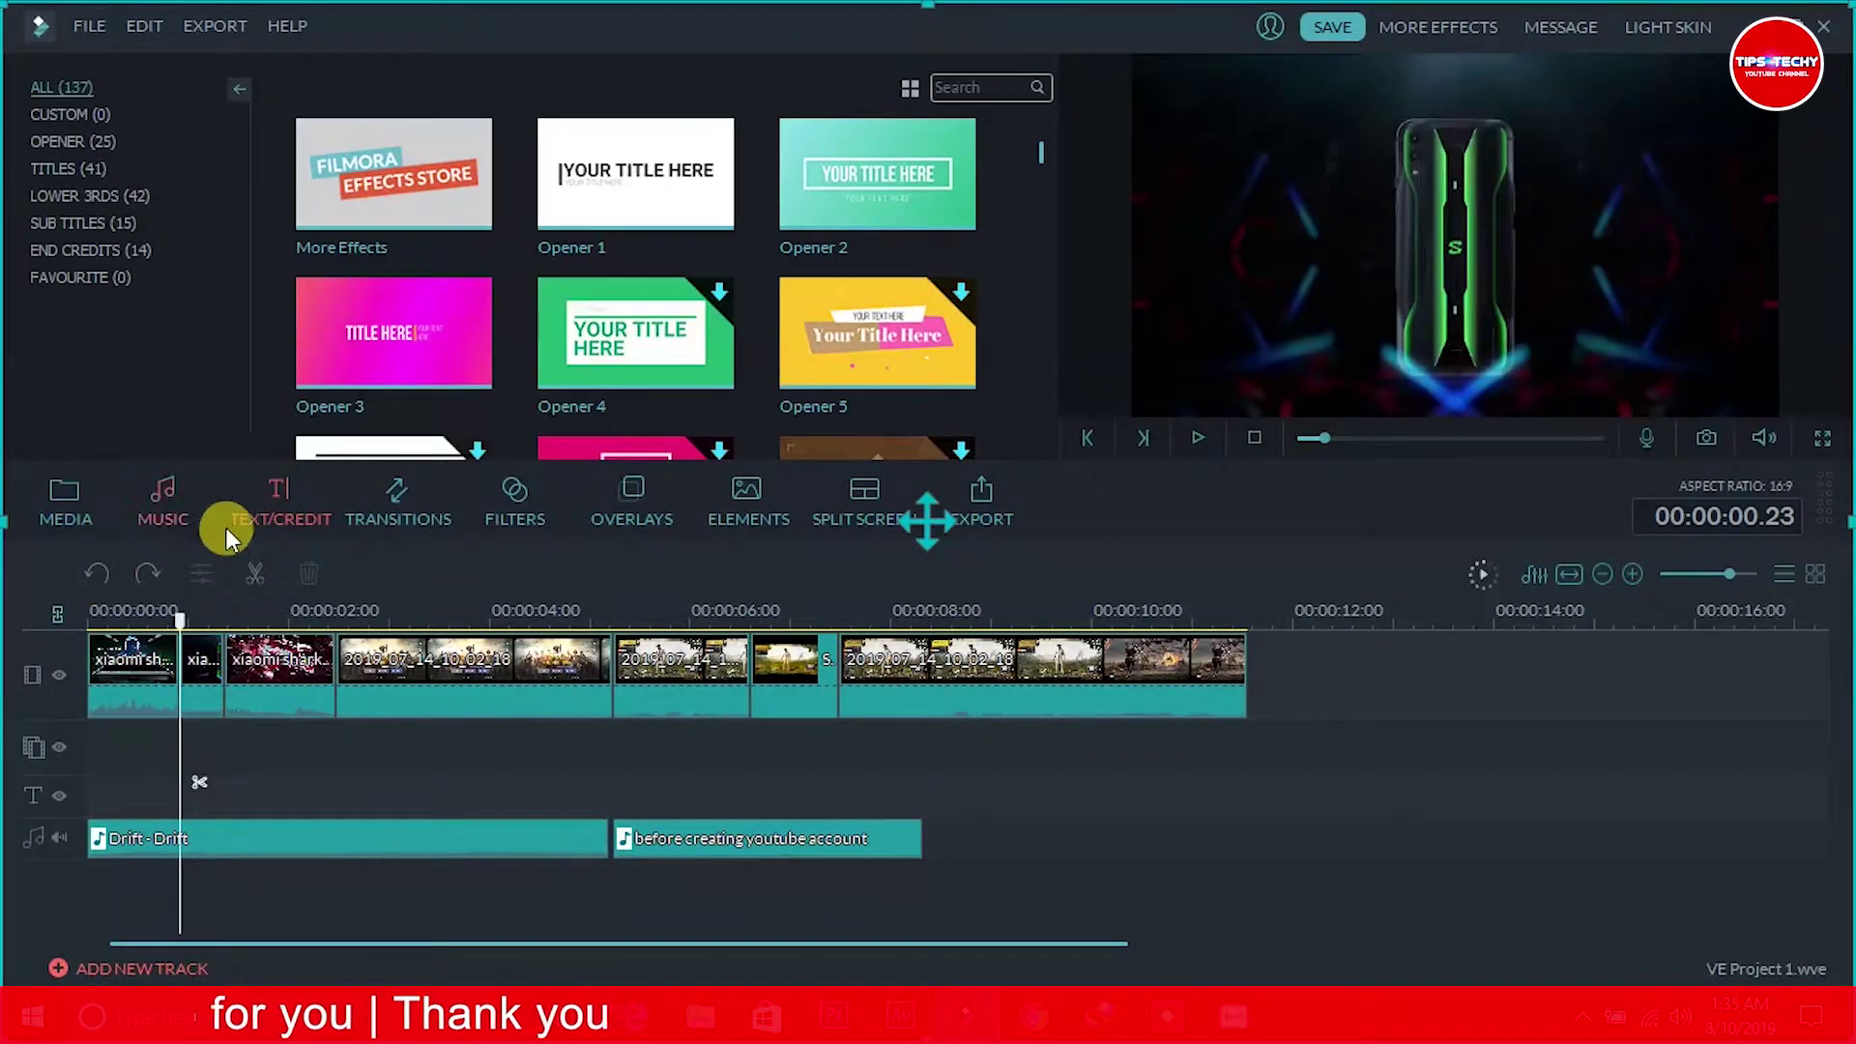
Insert the Opener 2 title at 00:00:01.09, between the second and third clips, and preview it up to 00:00:03.19.
mouse_move(821, 166)
mouse_move(1041, 153)
left_mouse_down()
mouse_move(1036, 201)
mouse_move(1035, 137)
left_mouse_up()
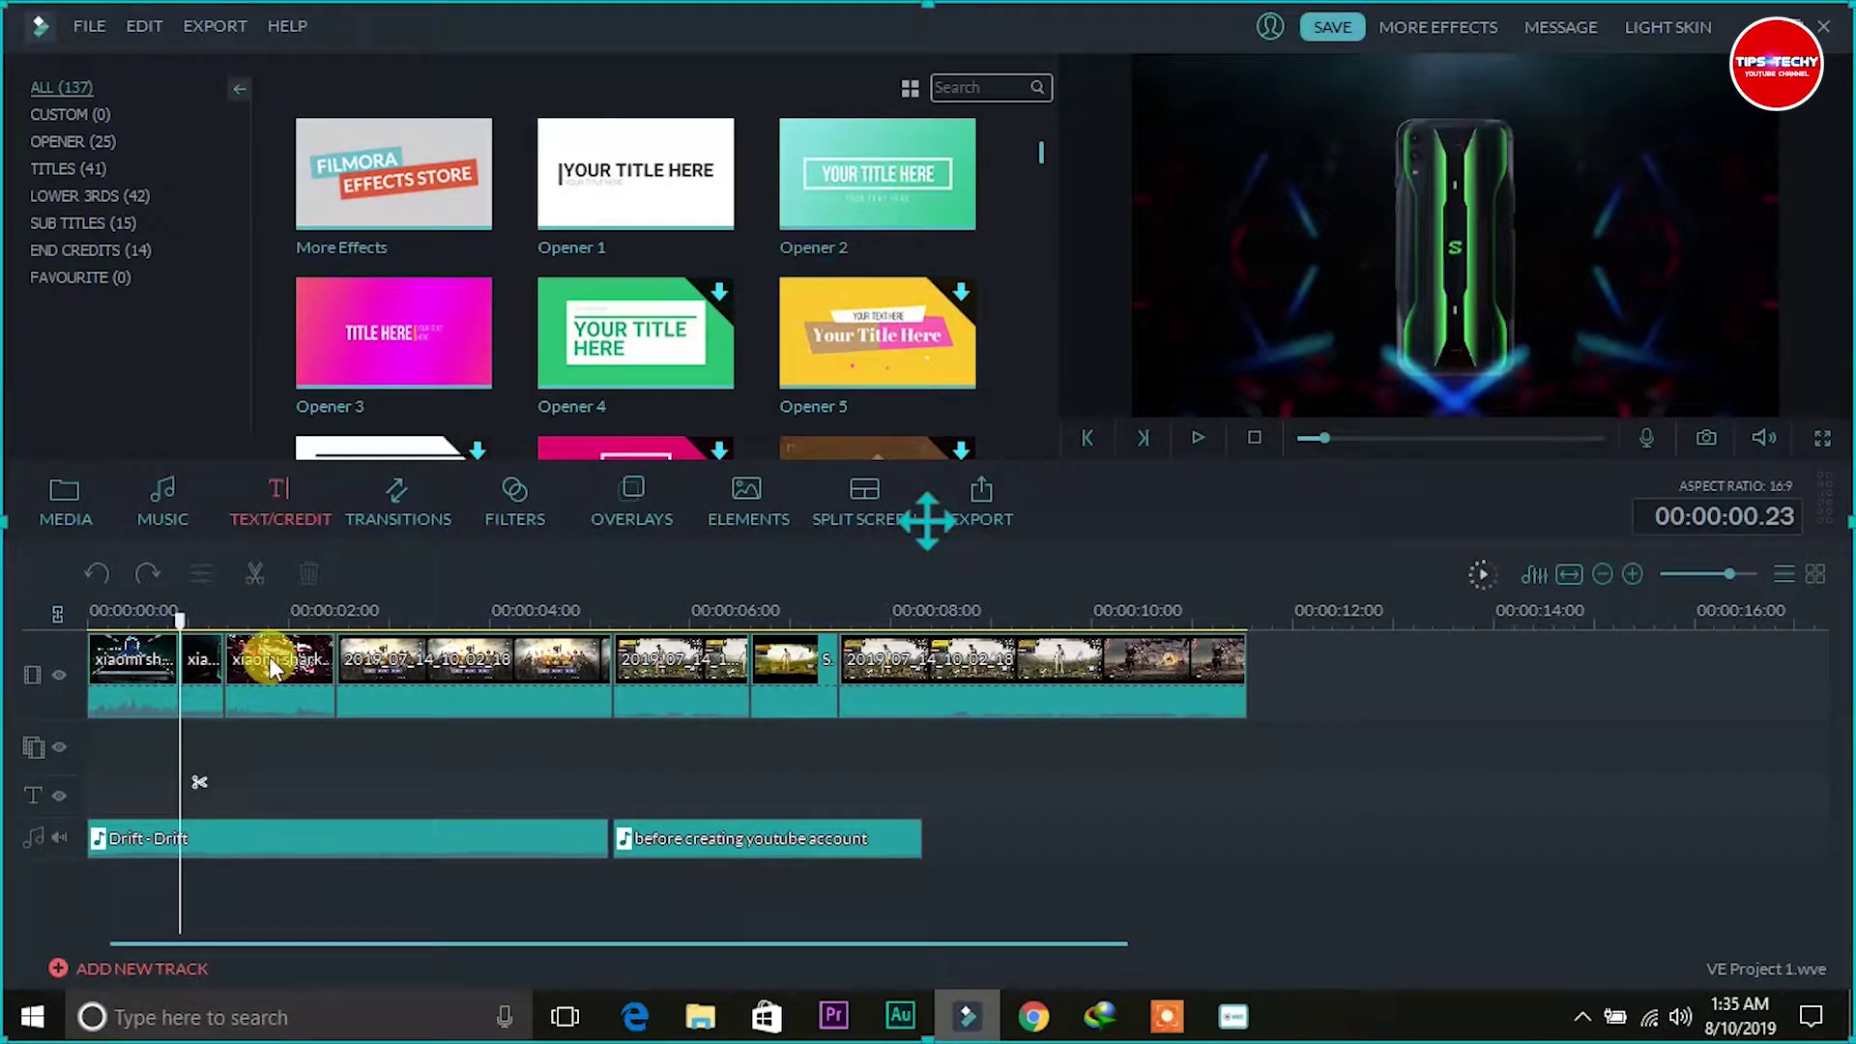
left_click_drag(184, 621, 228, 633)
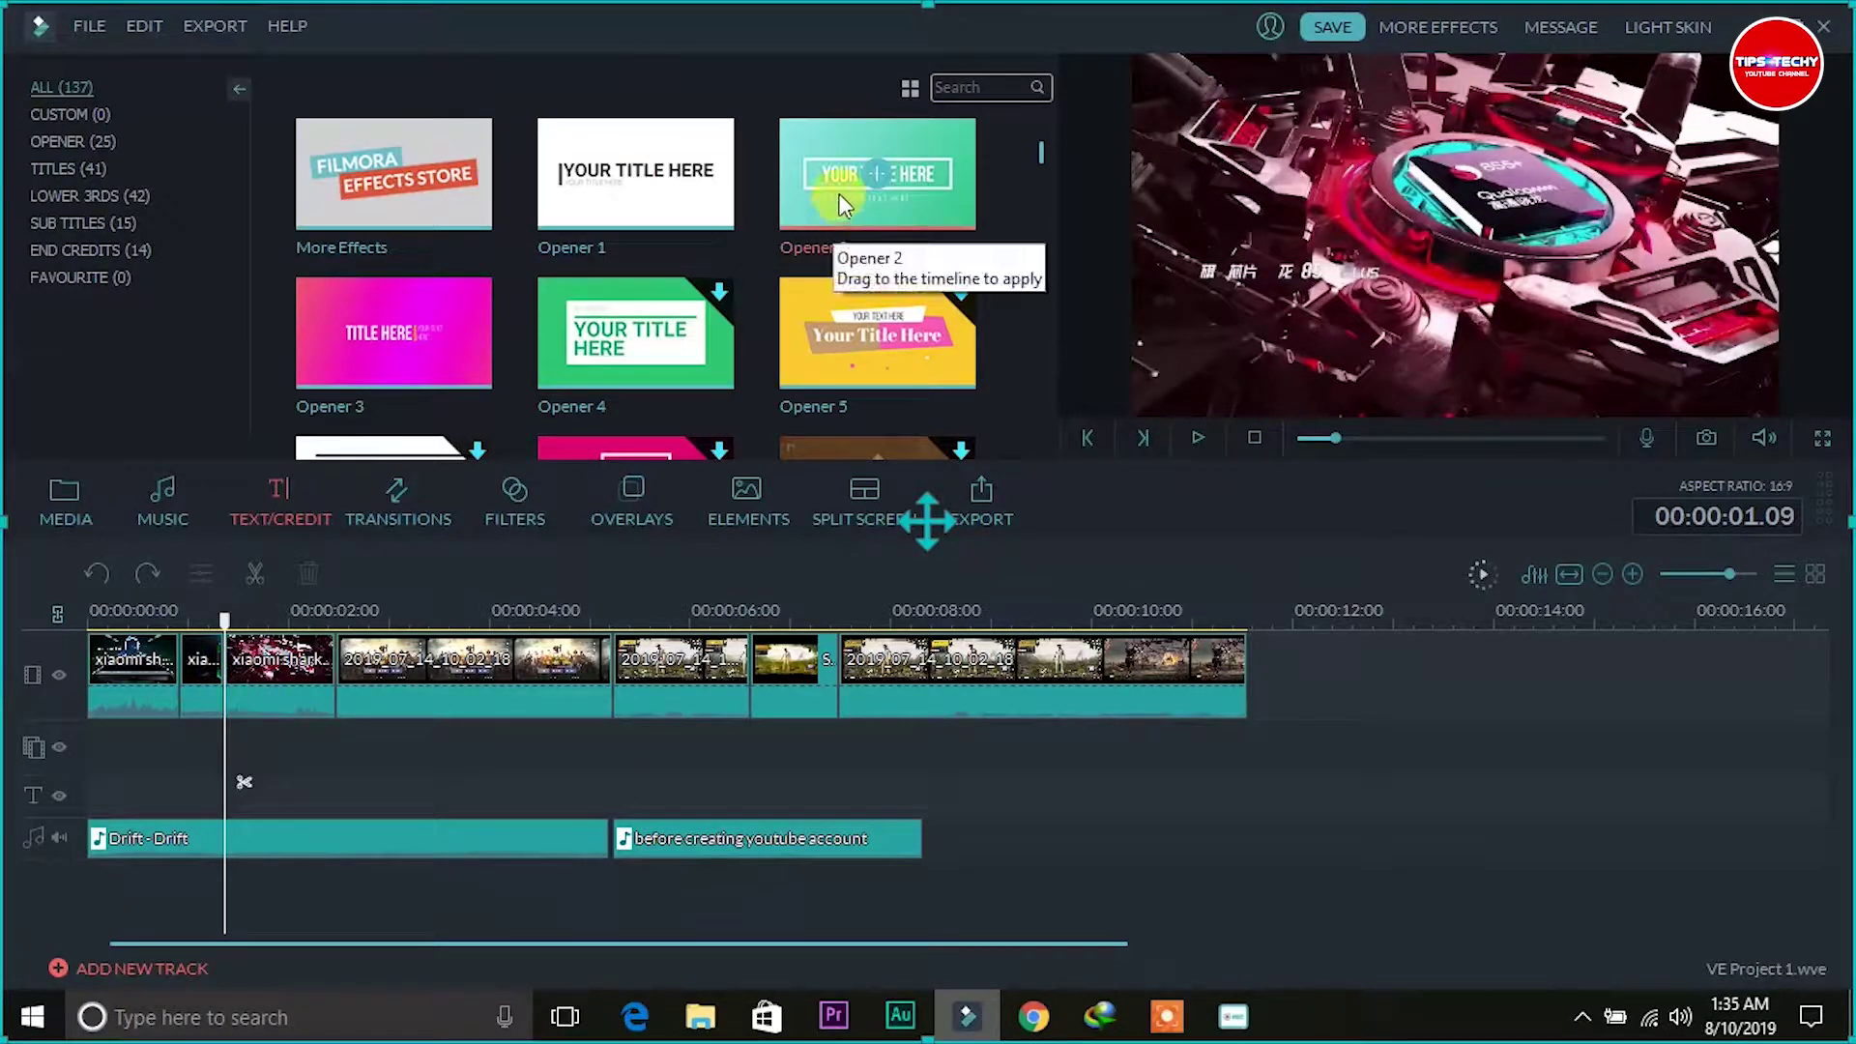
left_click(875, 180)
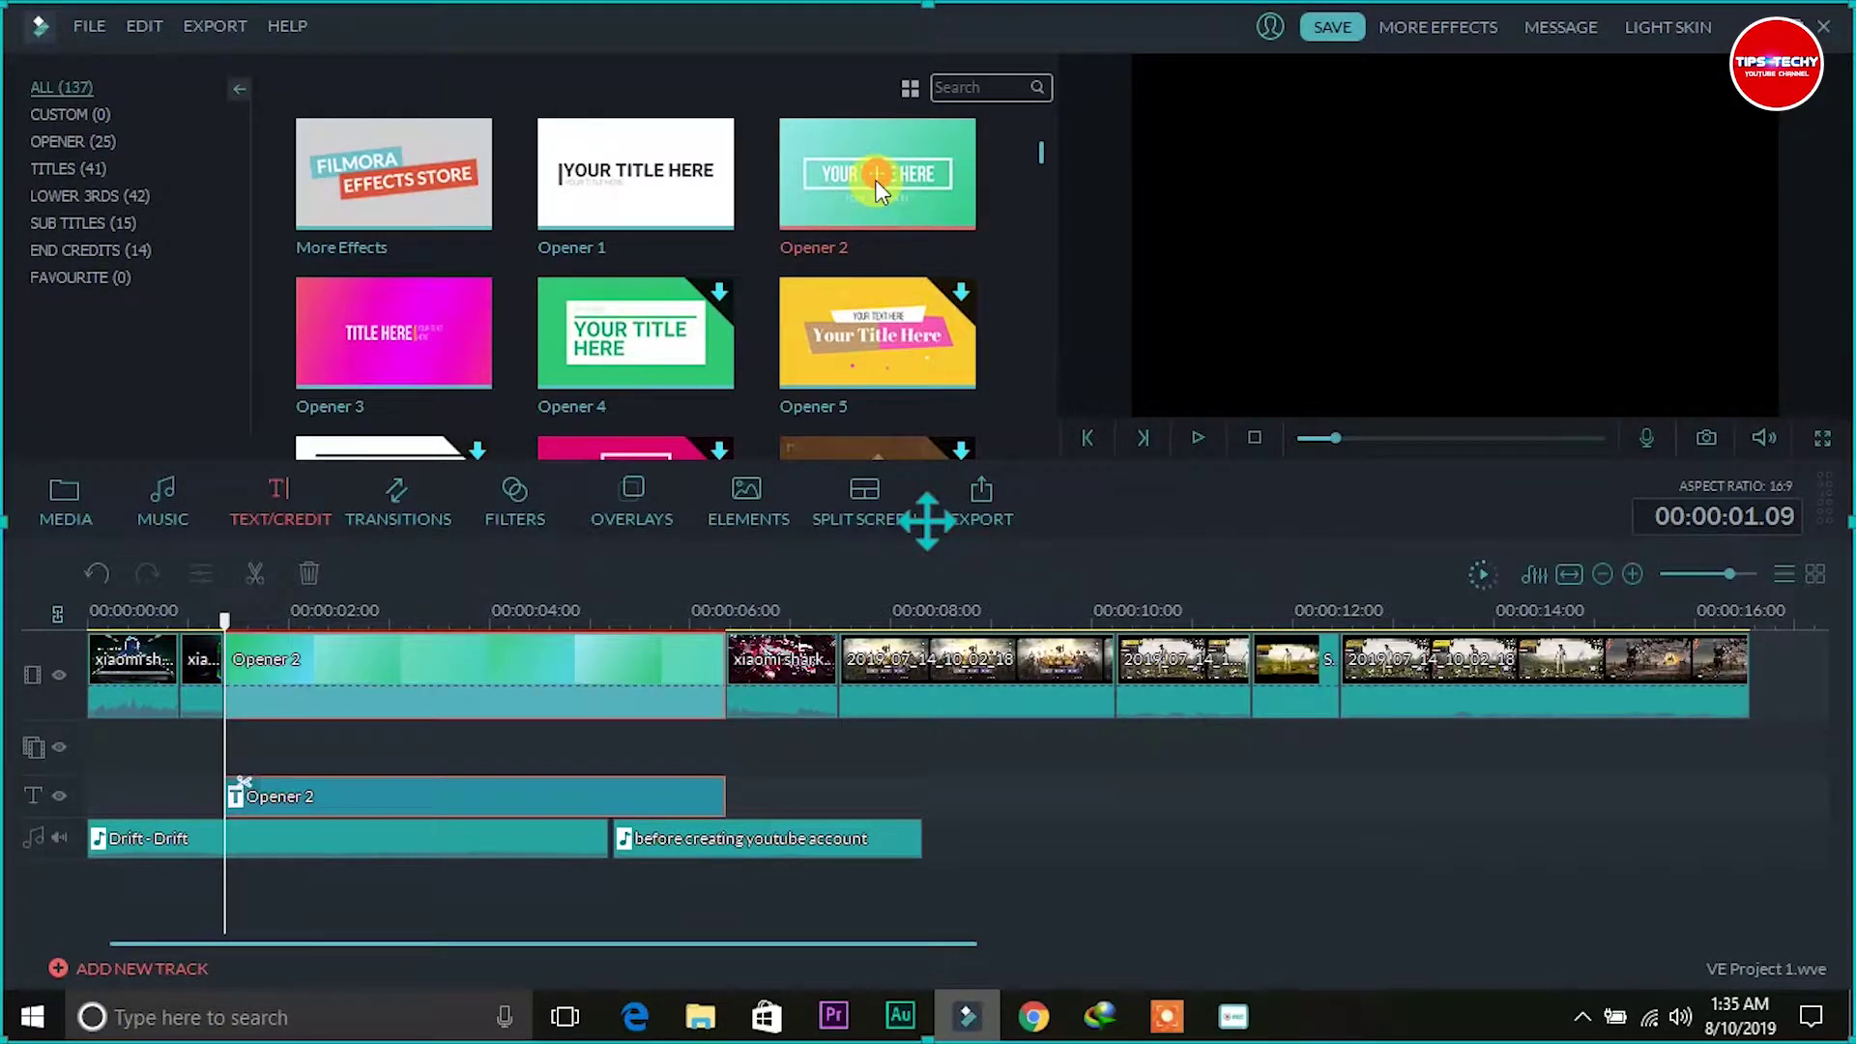
left_click(477, 779)
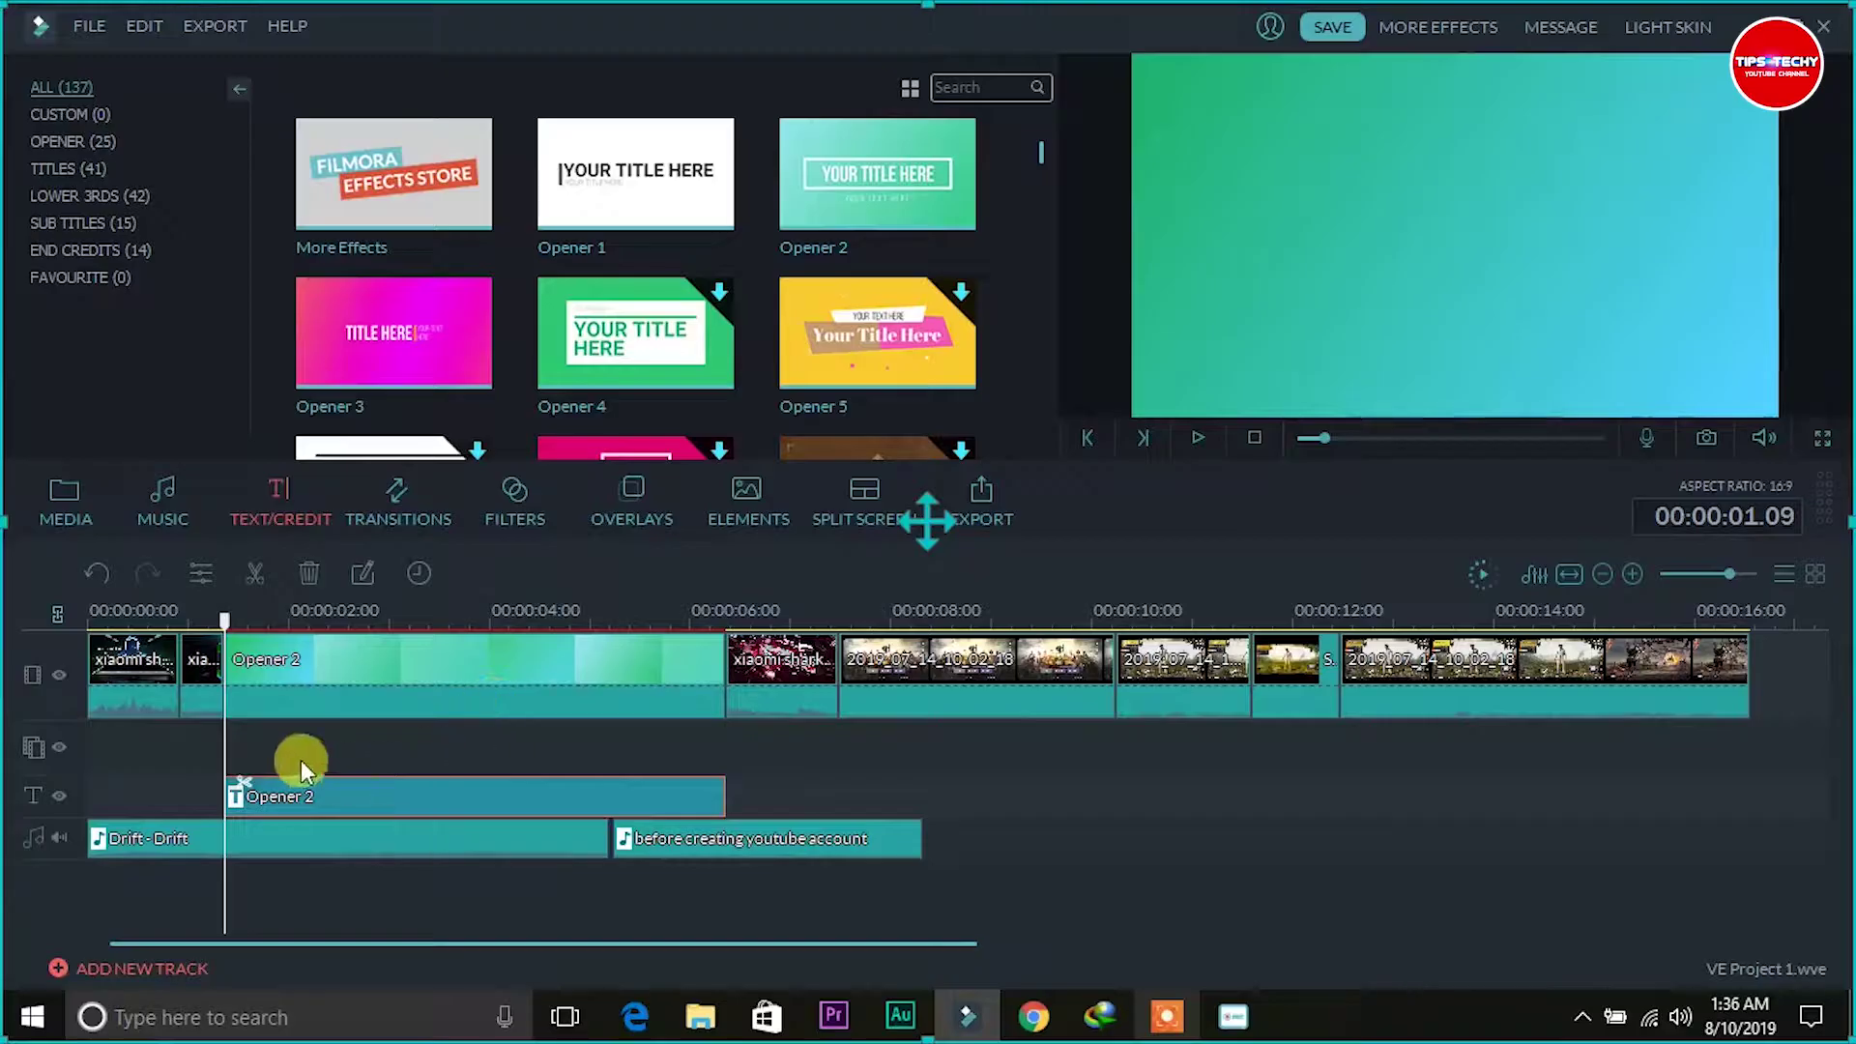
key("space")
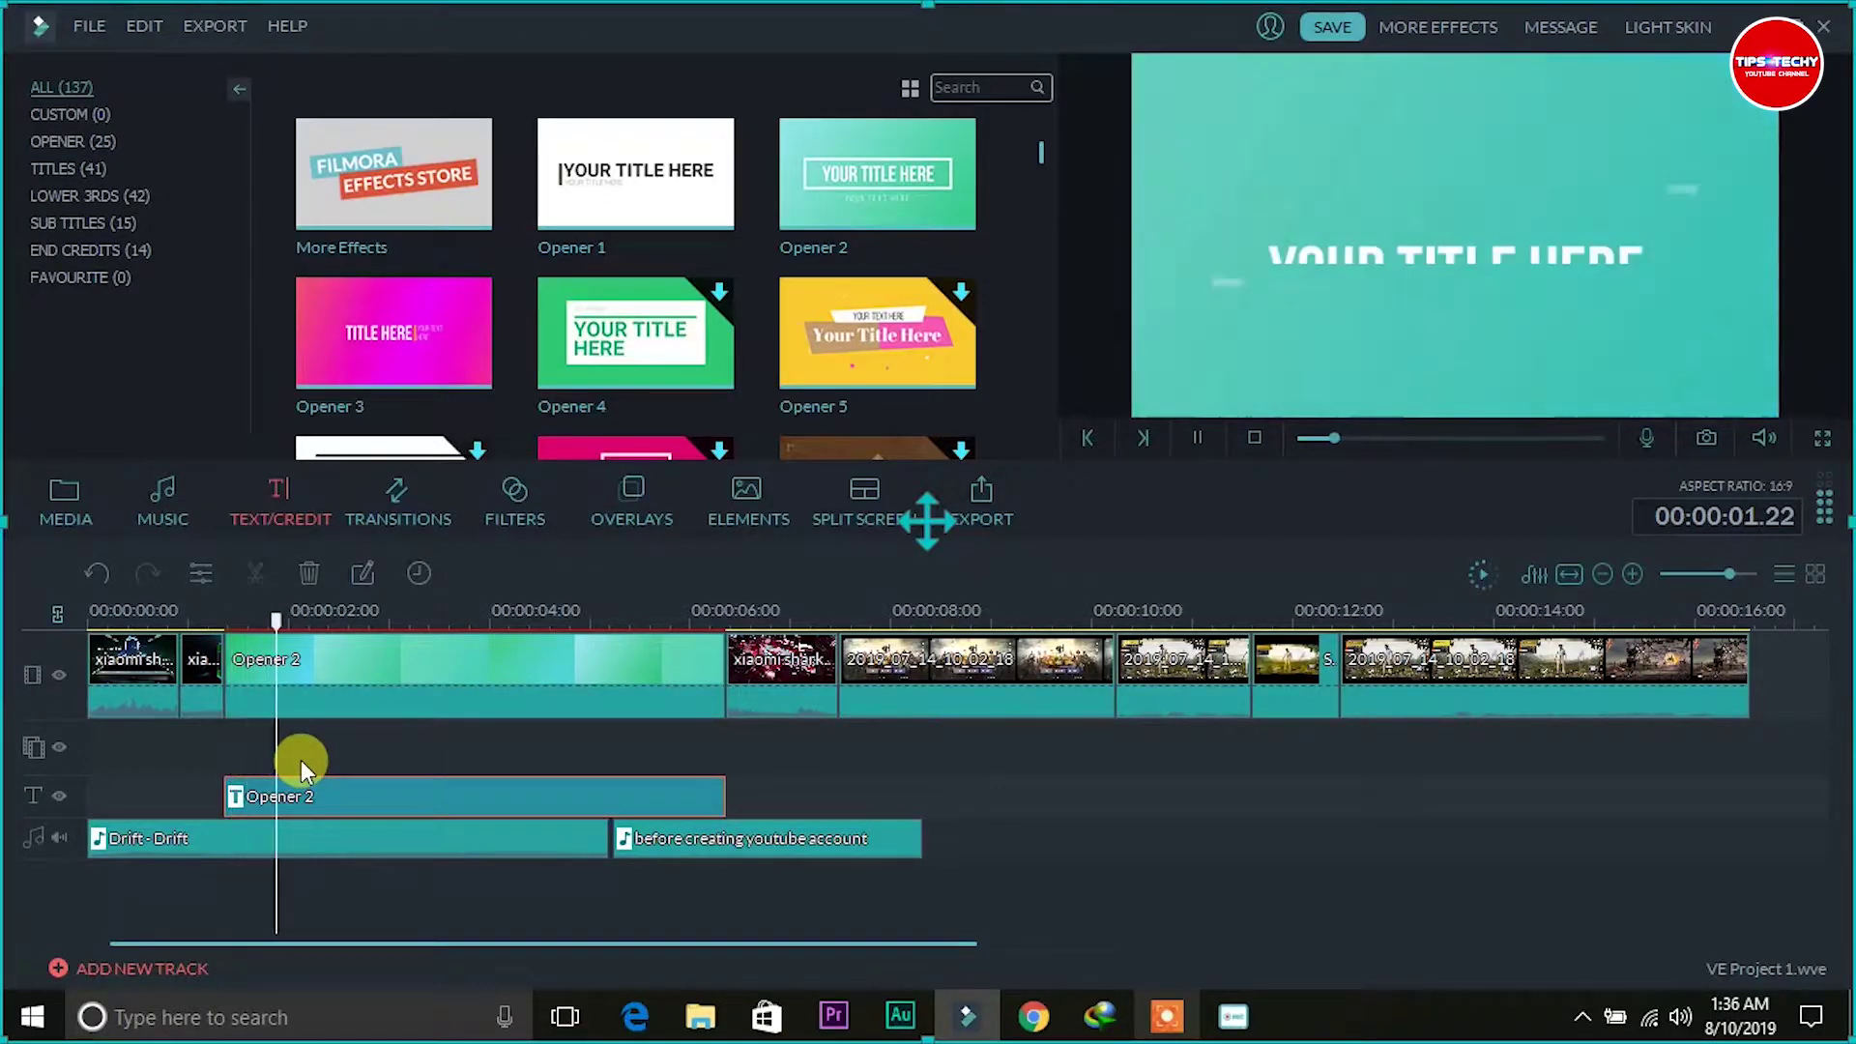
key("space")
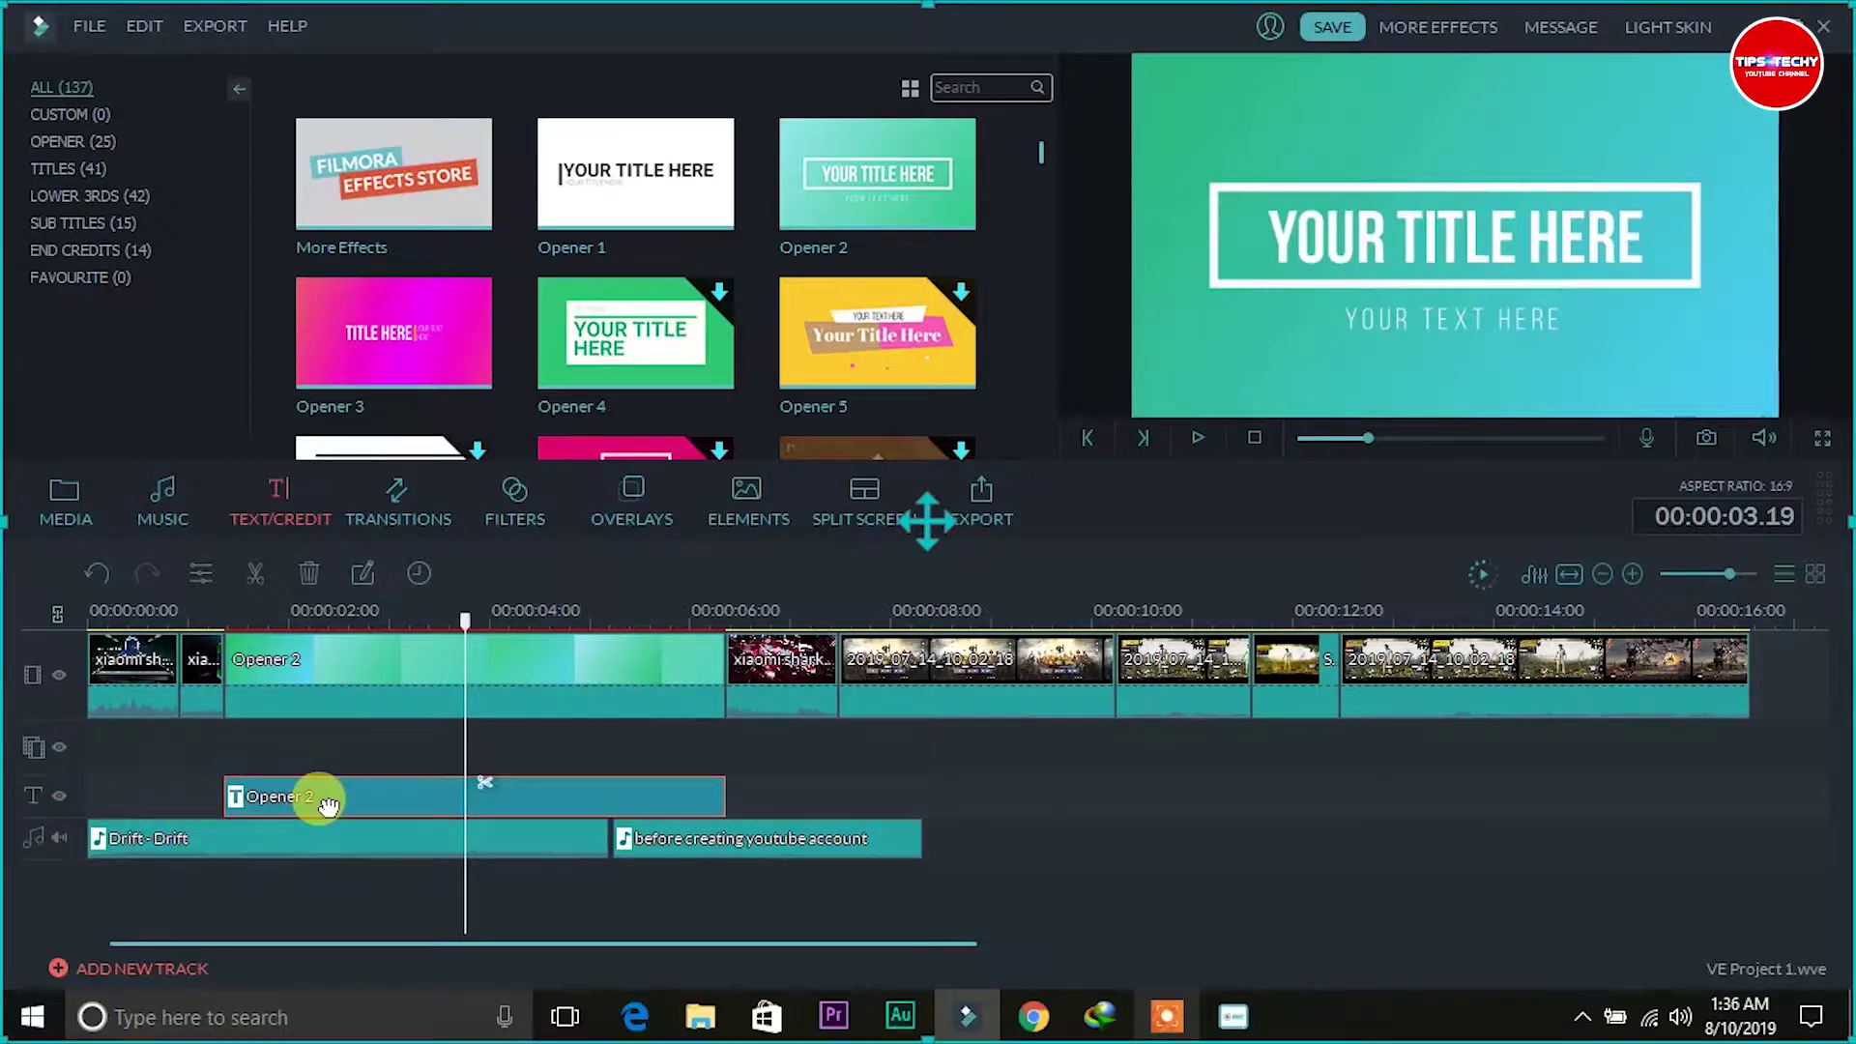
Open the Opener 2 title in the advanced text editor and replace its main title text with "tips techy".
left_click(363, 576)
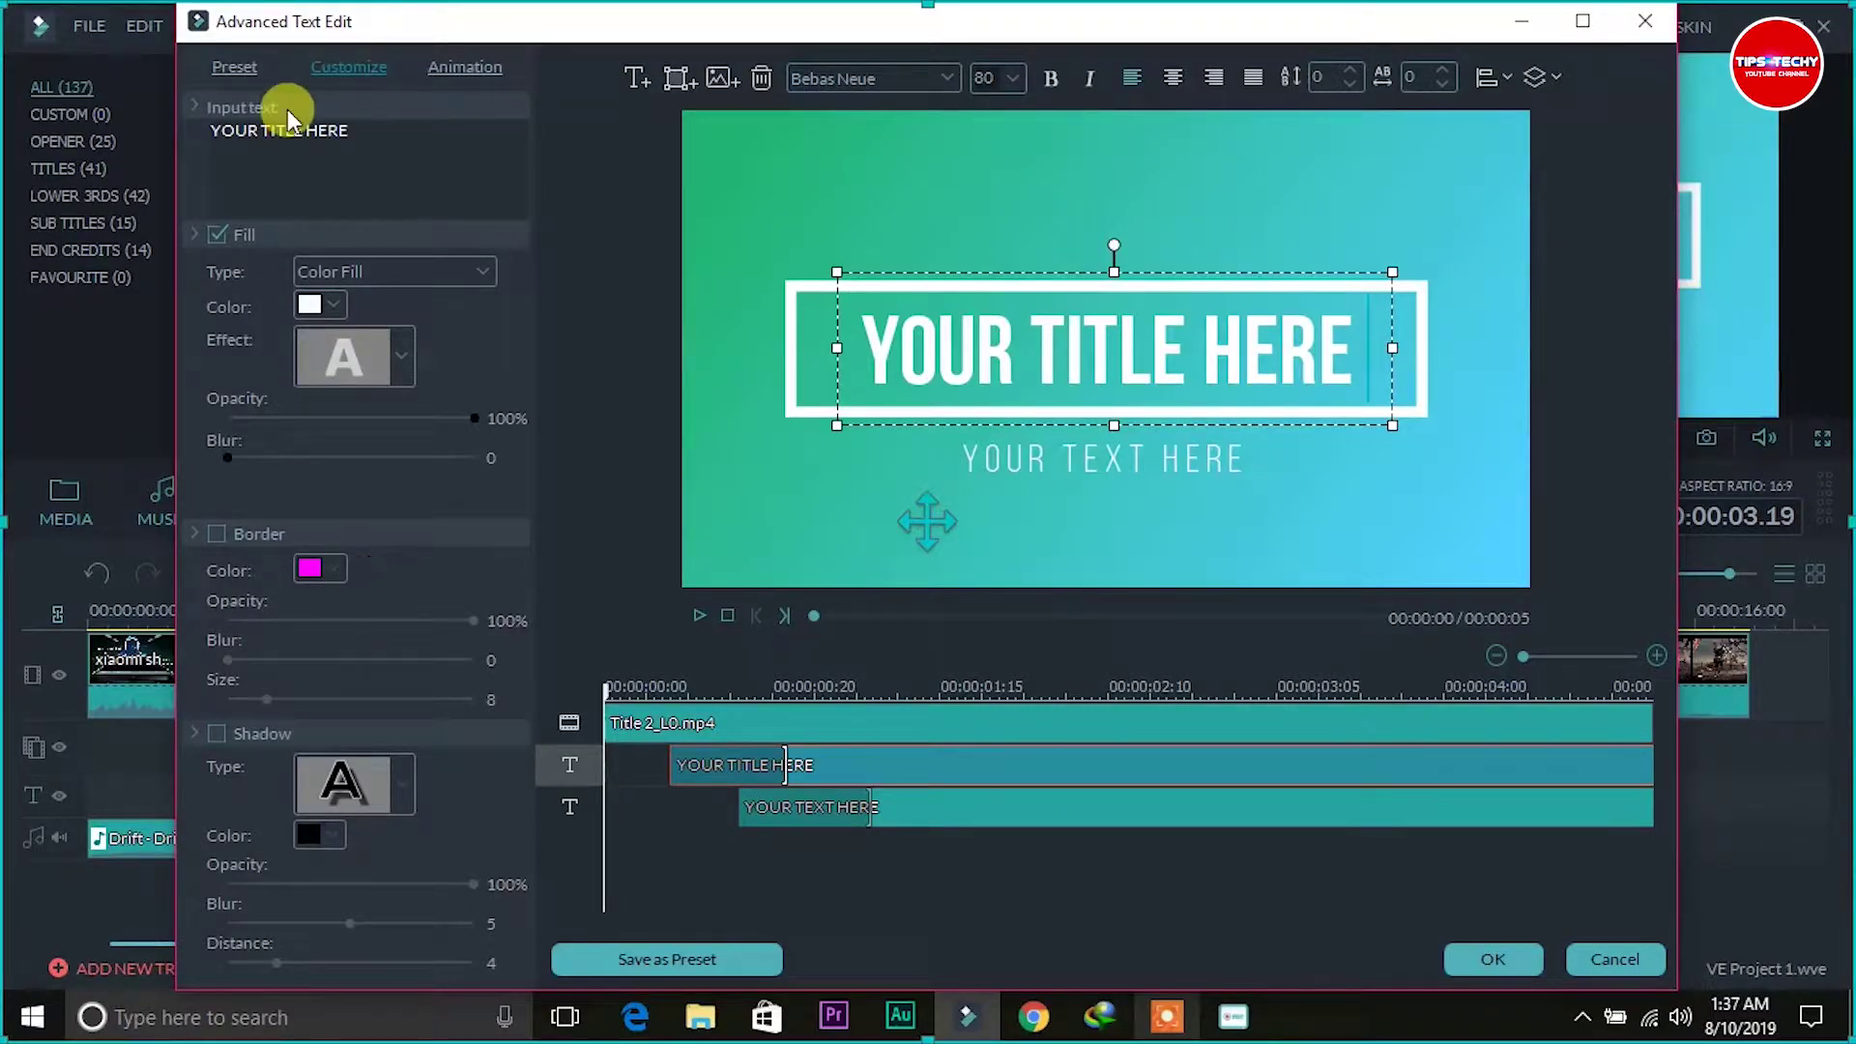
left_click_drag(363, 130, 178, 130)
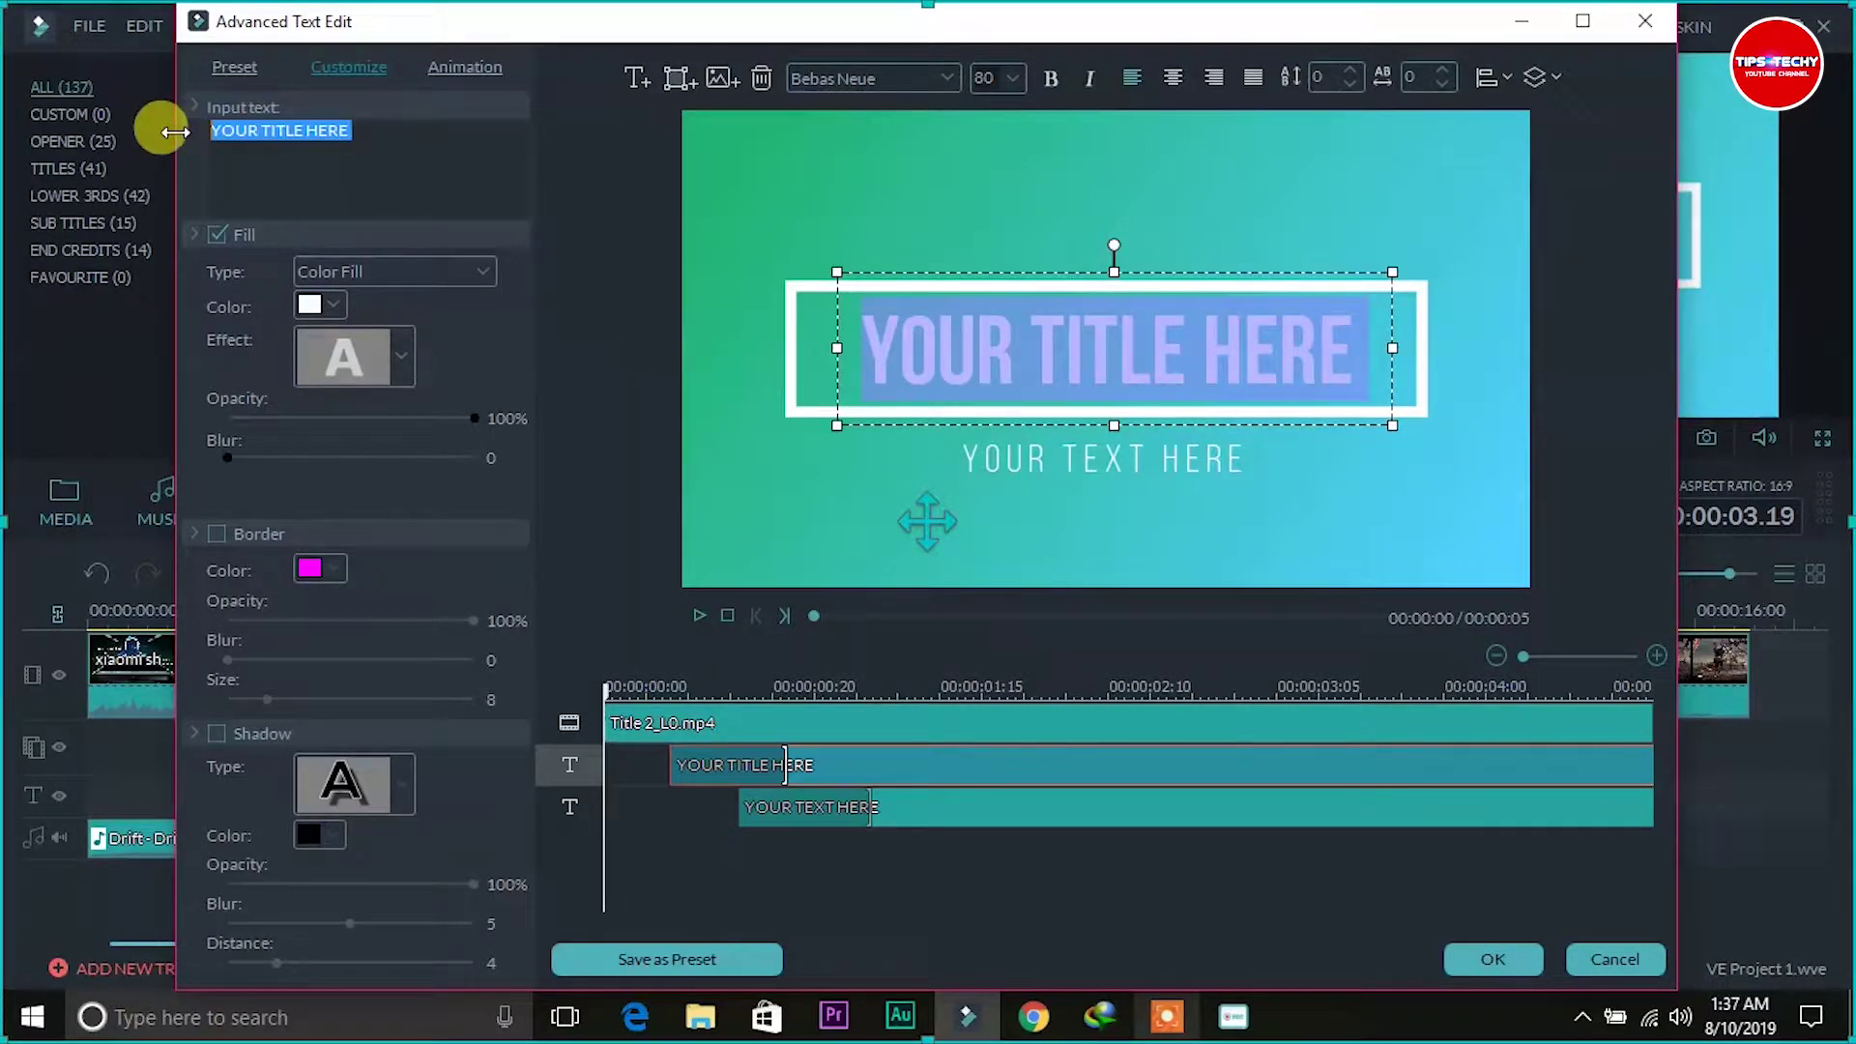
type("tips techy")
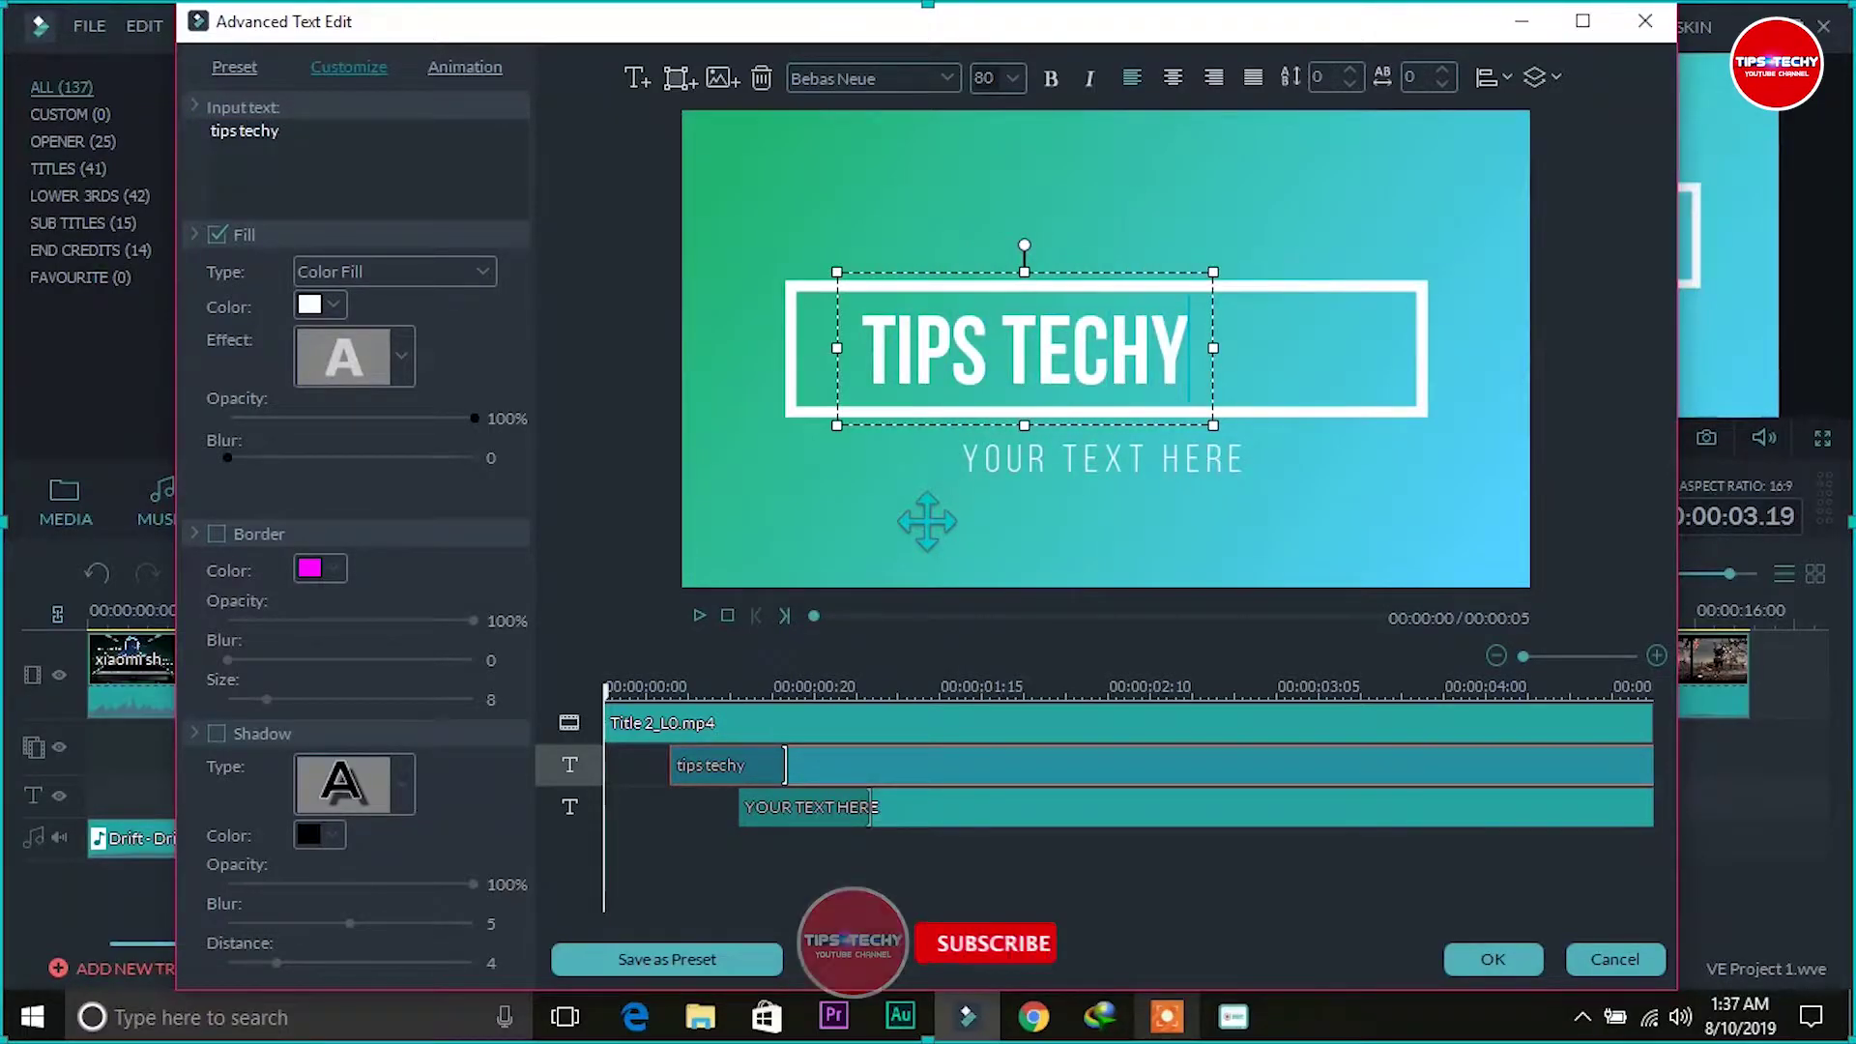
Give the tips techy title a red fill at 88% opacity and apply the changes.
left_click(337, 305)
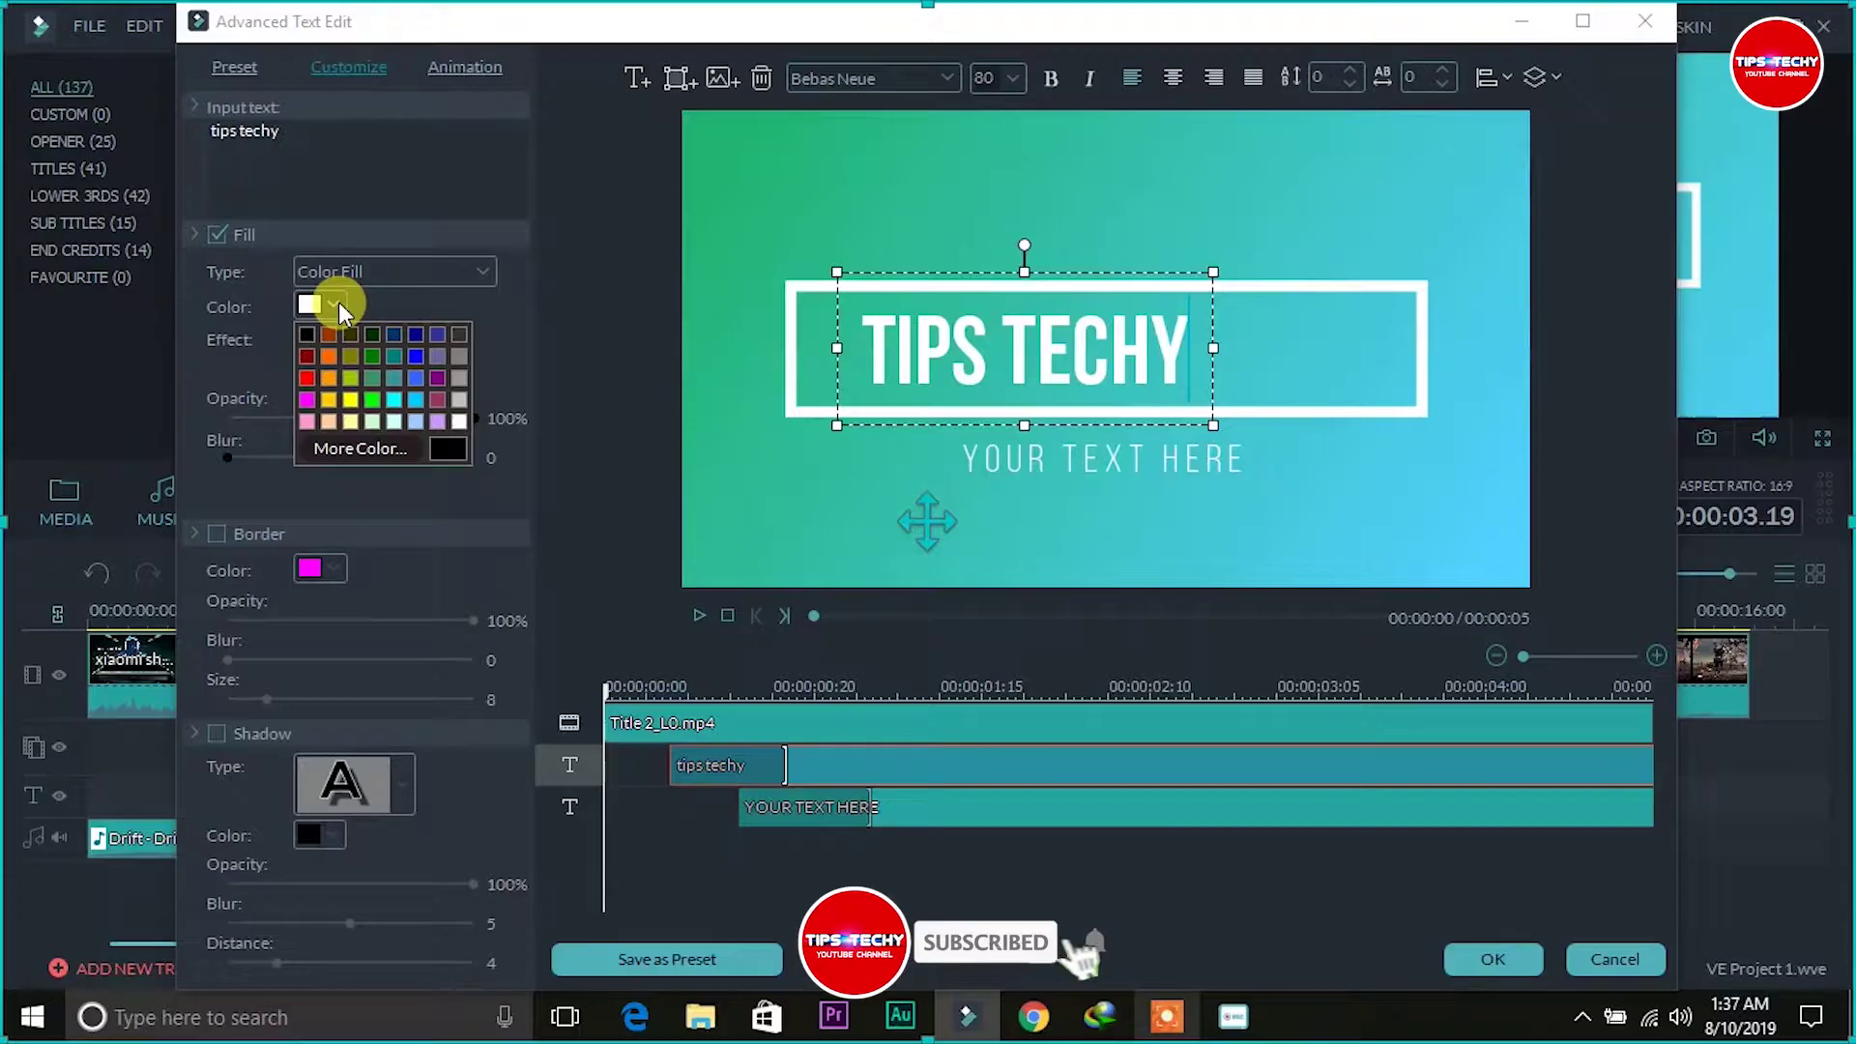
left_click(311, 378)
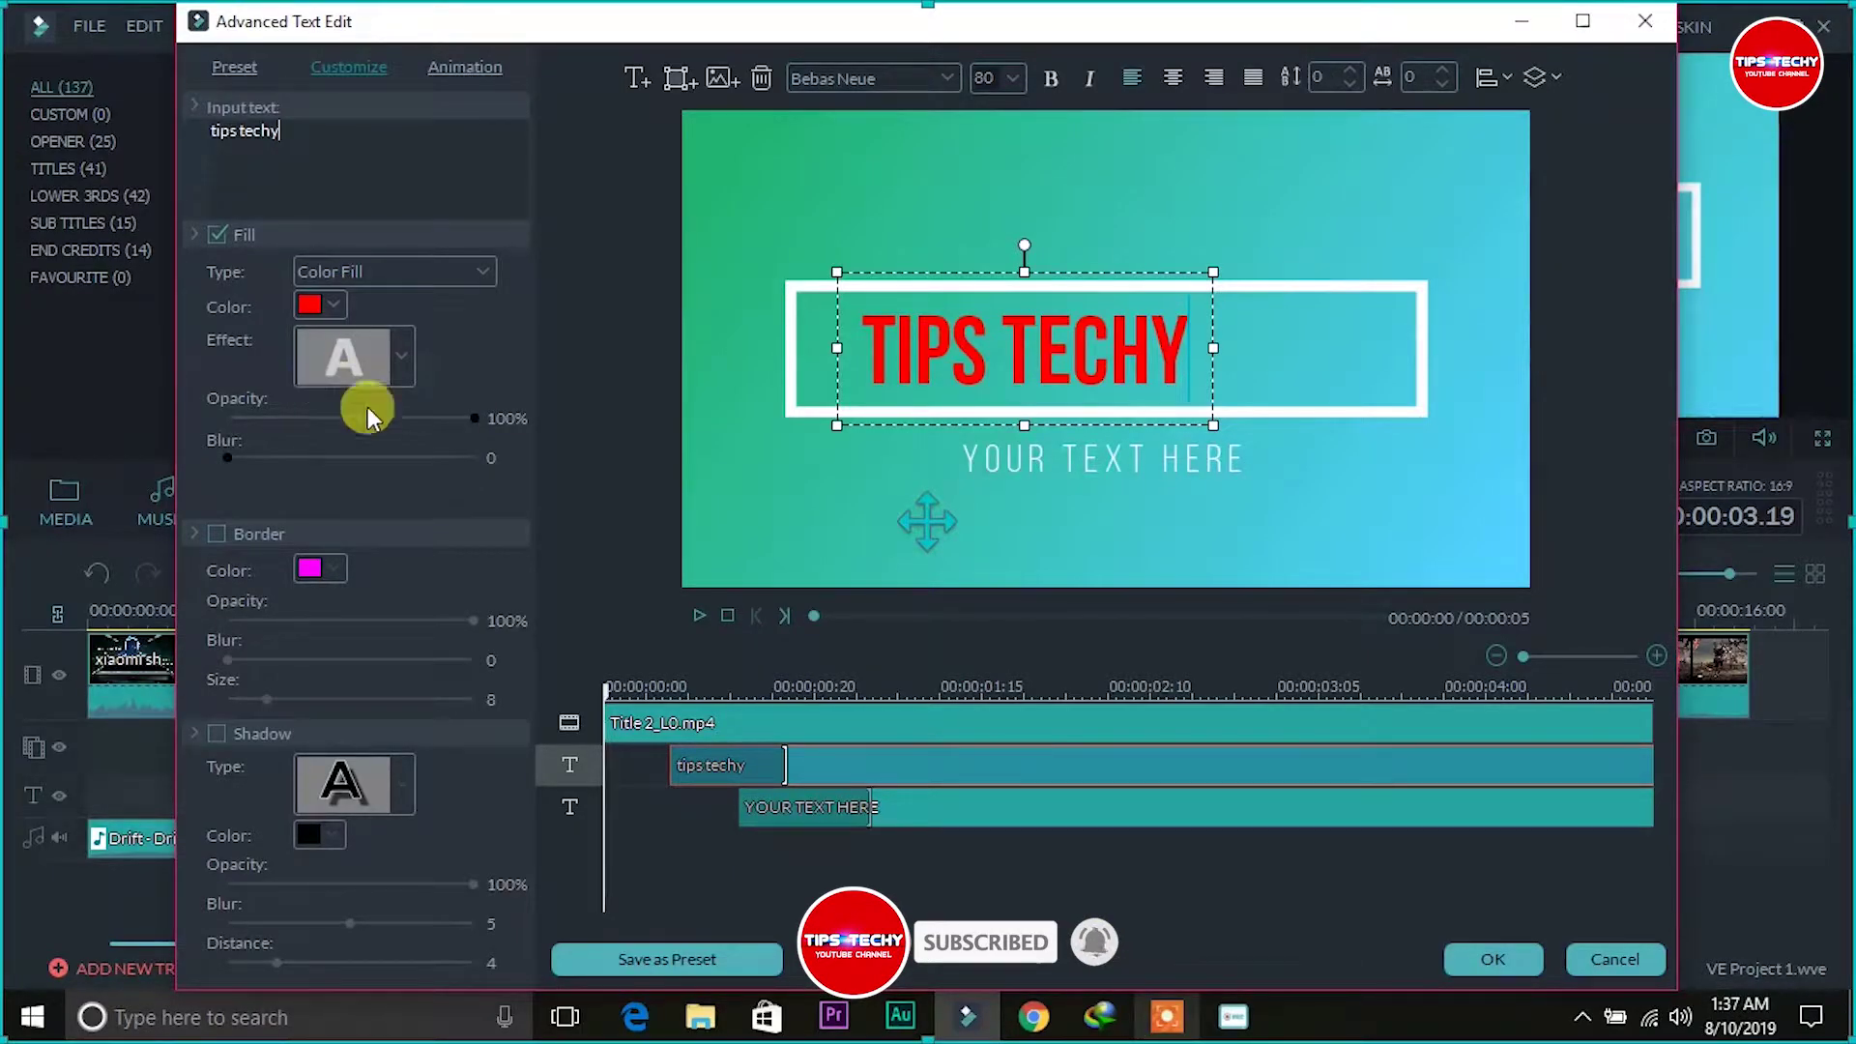
left_click_drag(475, 419, 271, 419)
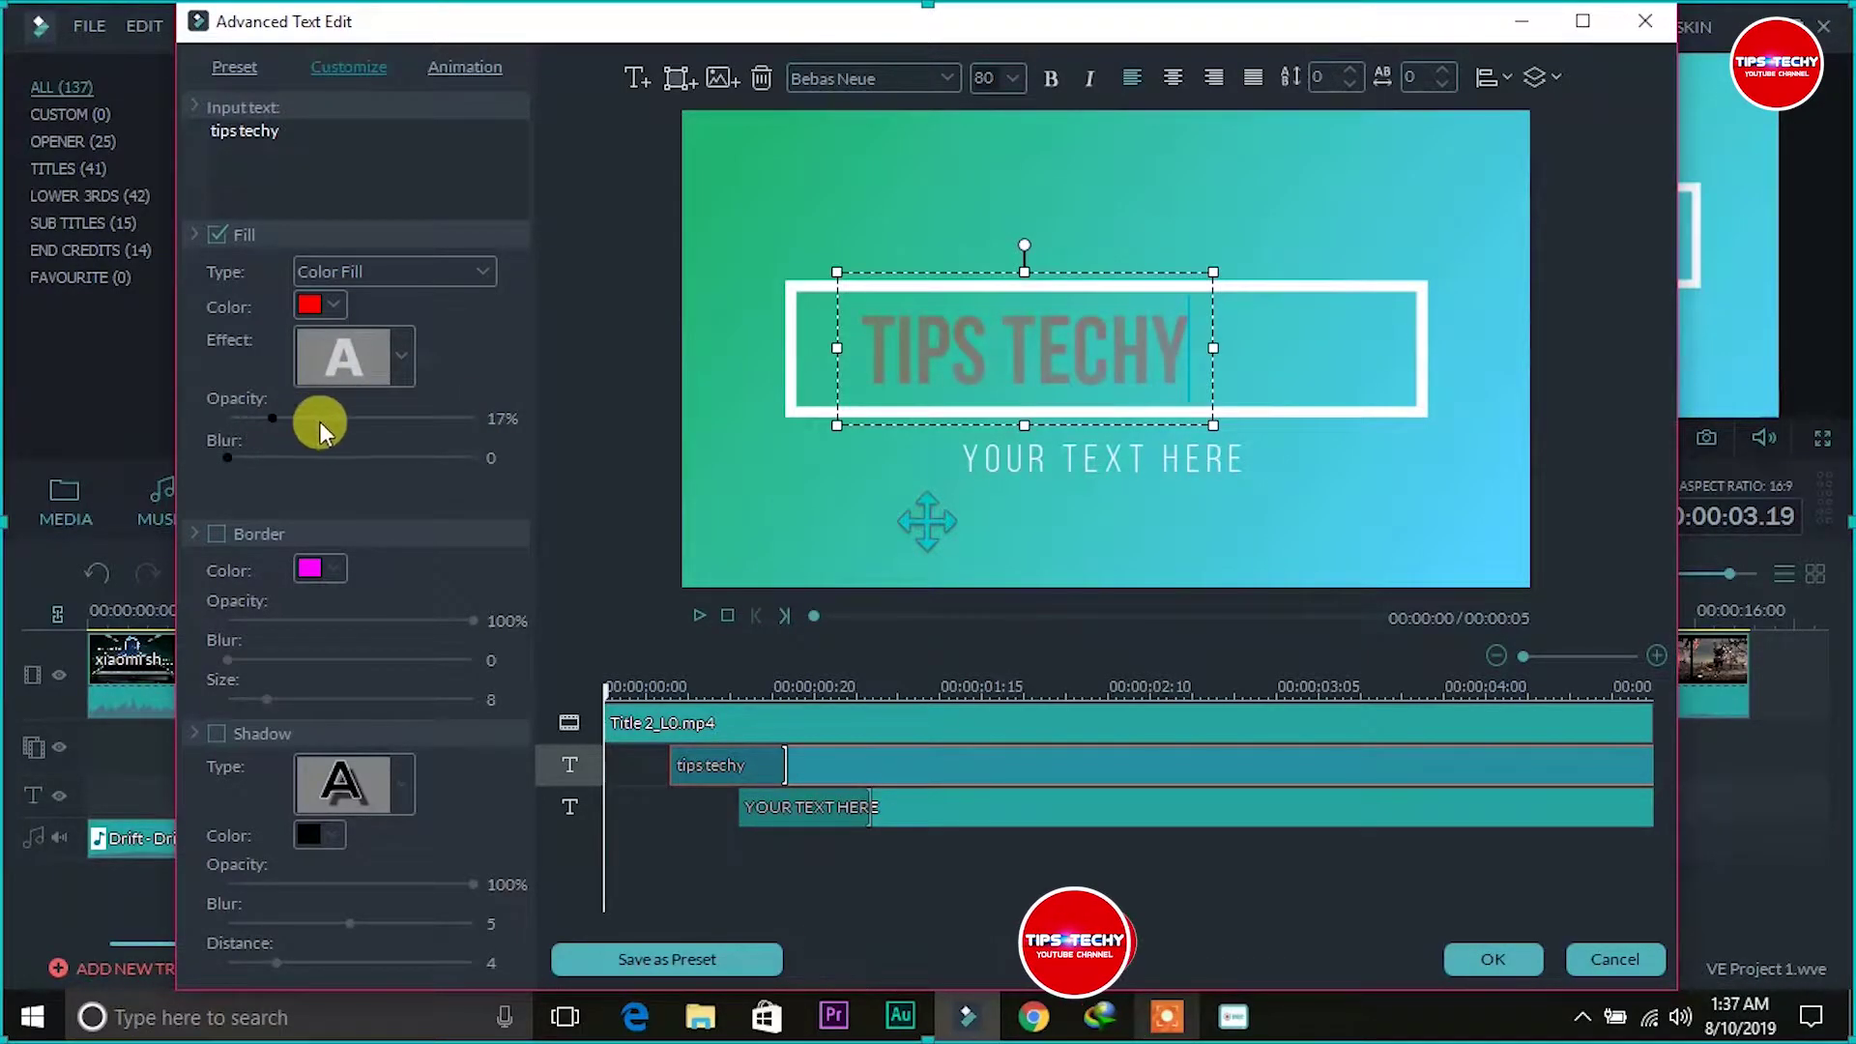
left_click(445, 417)
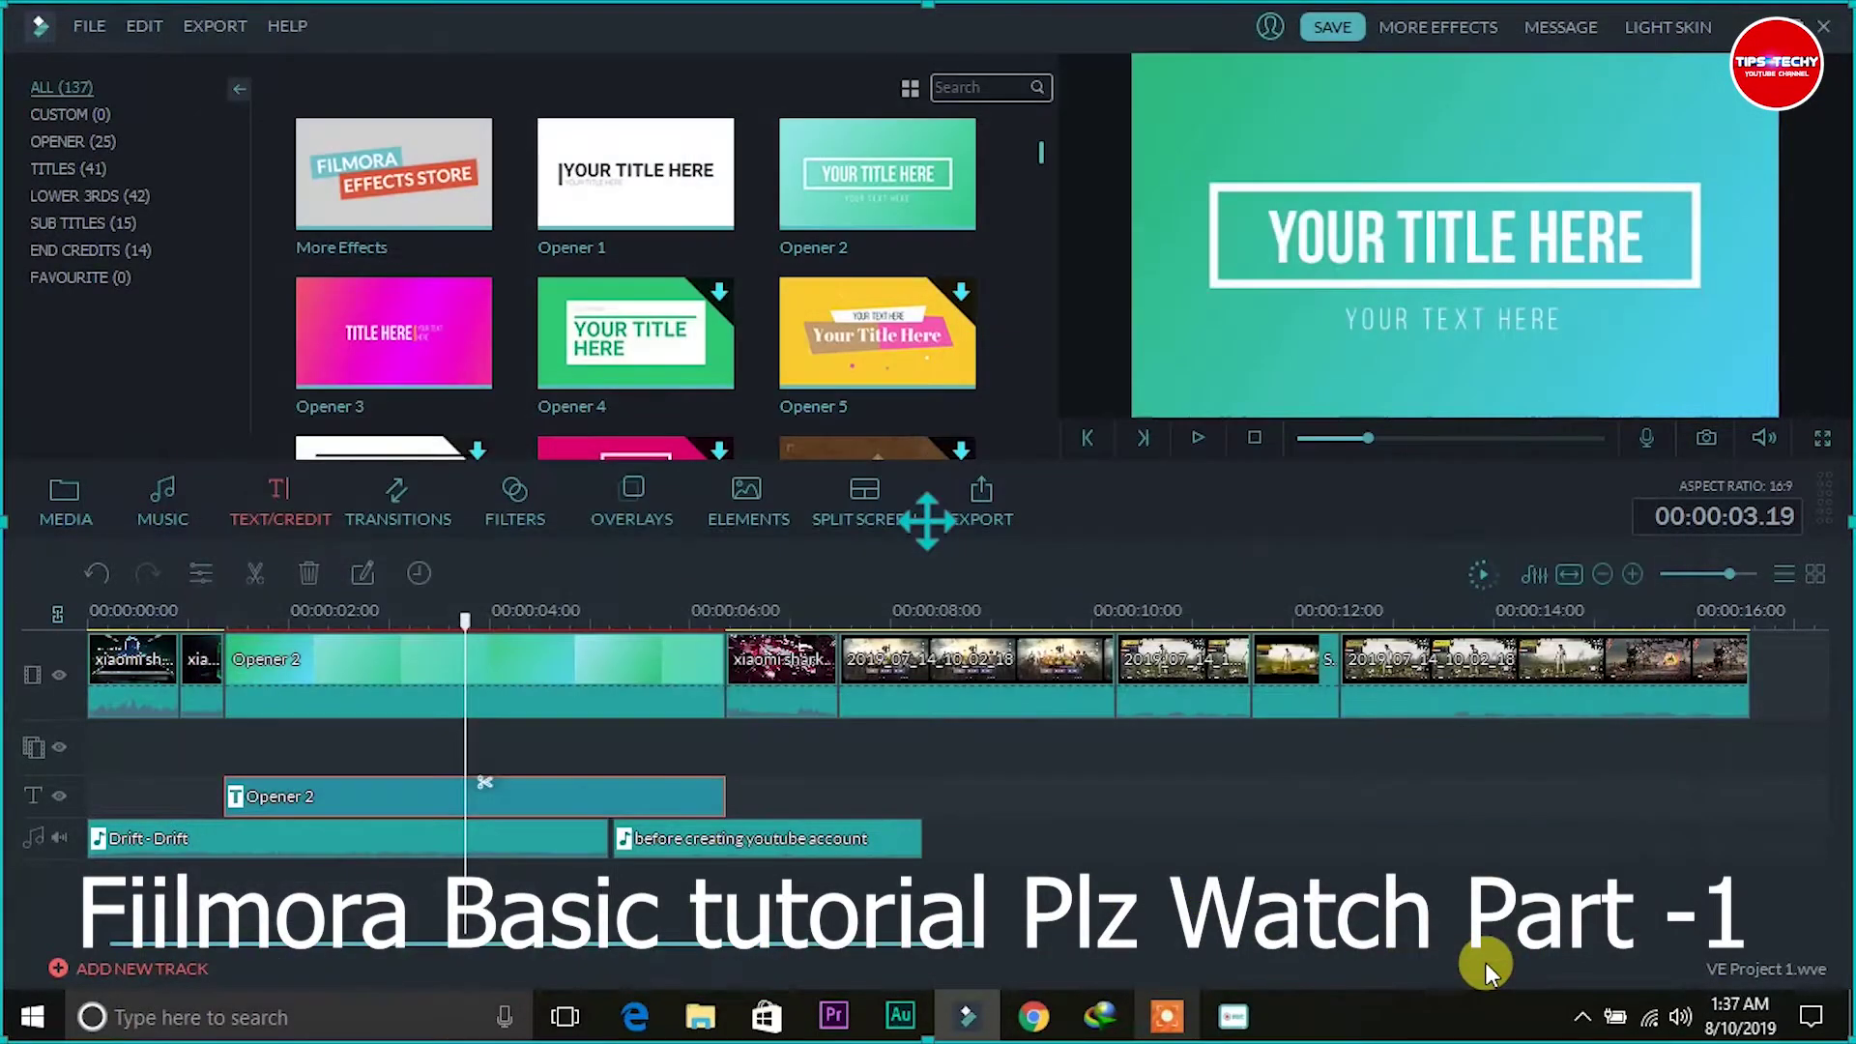
left_click(1490, 960)
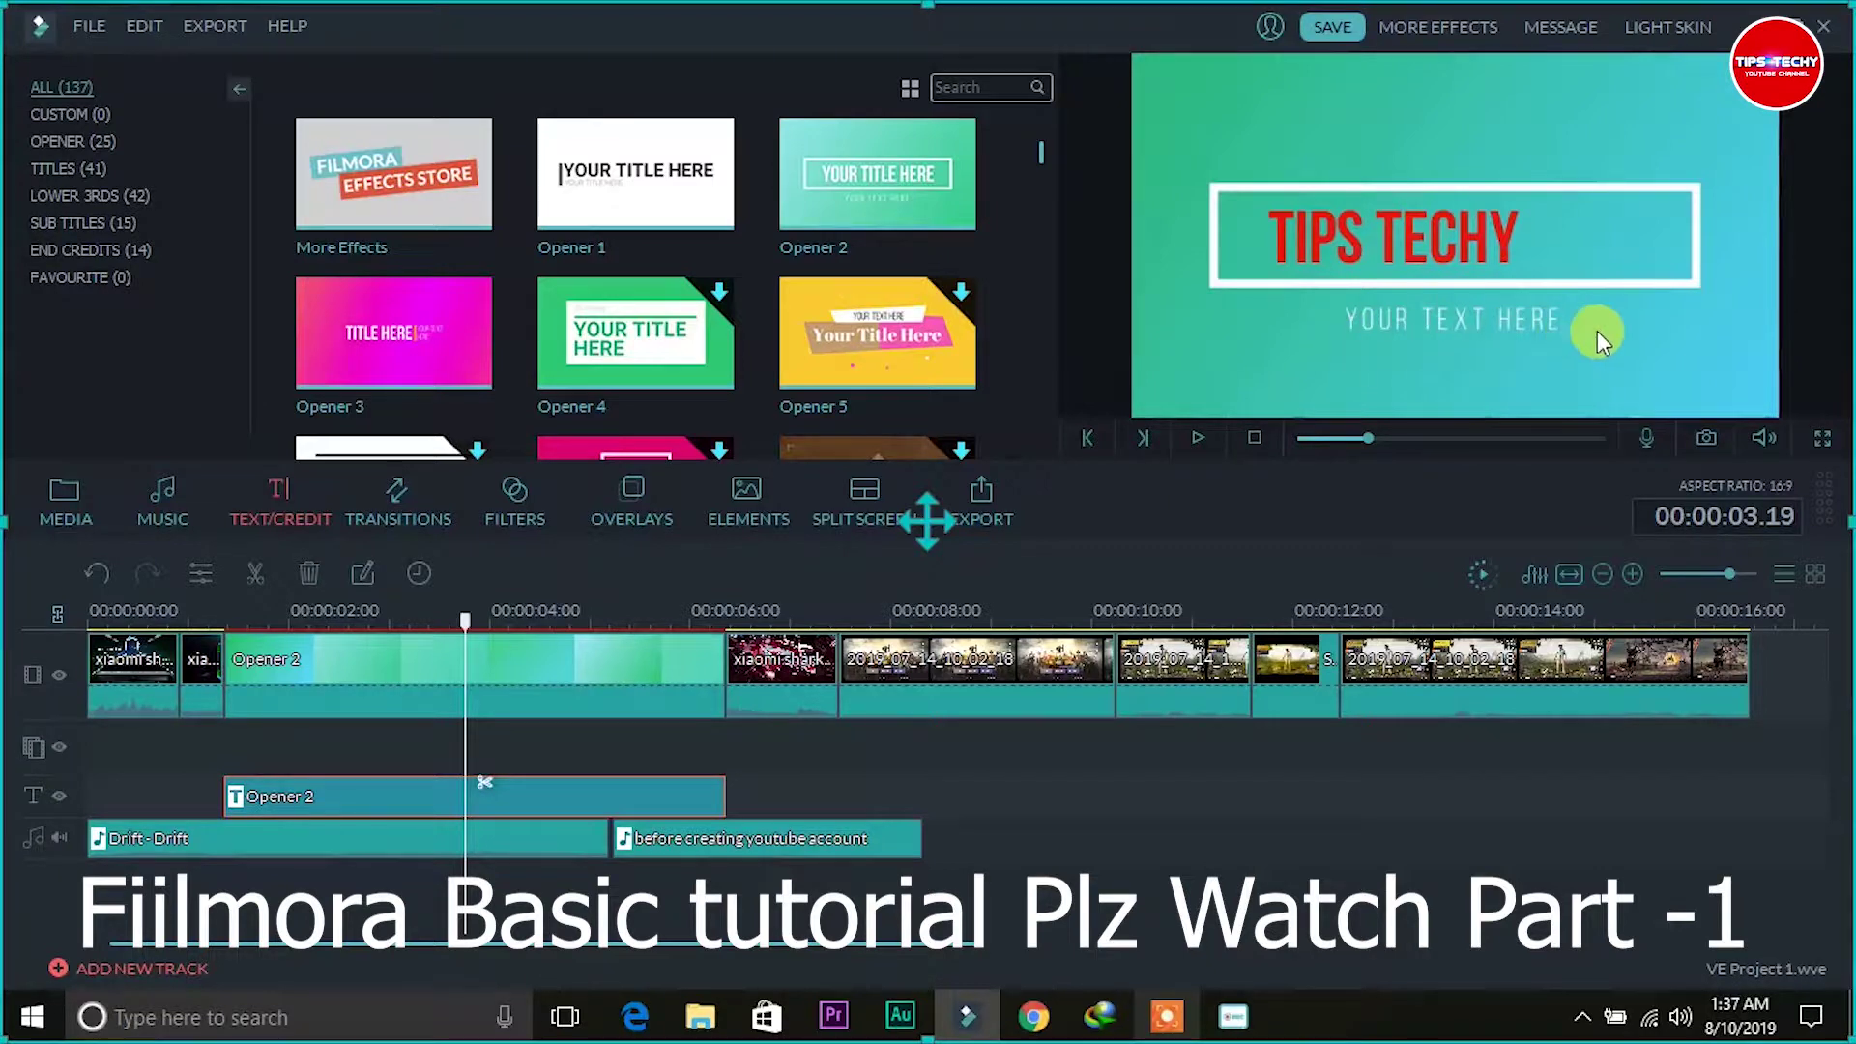
Open the Opener 2 title in the advanced text editor and replace its subtitle text with "youtube channel".
left_click(498, 787)
left_click(363, 582)
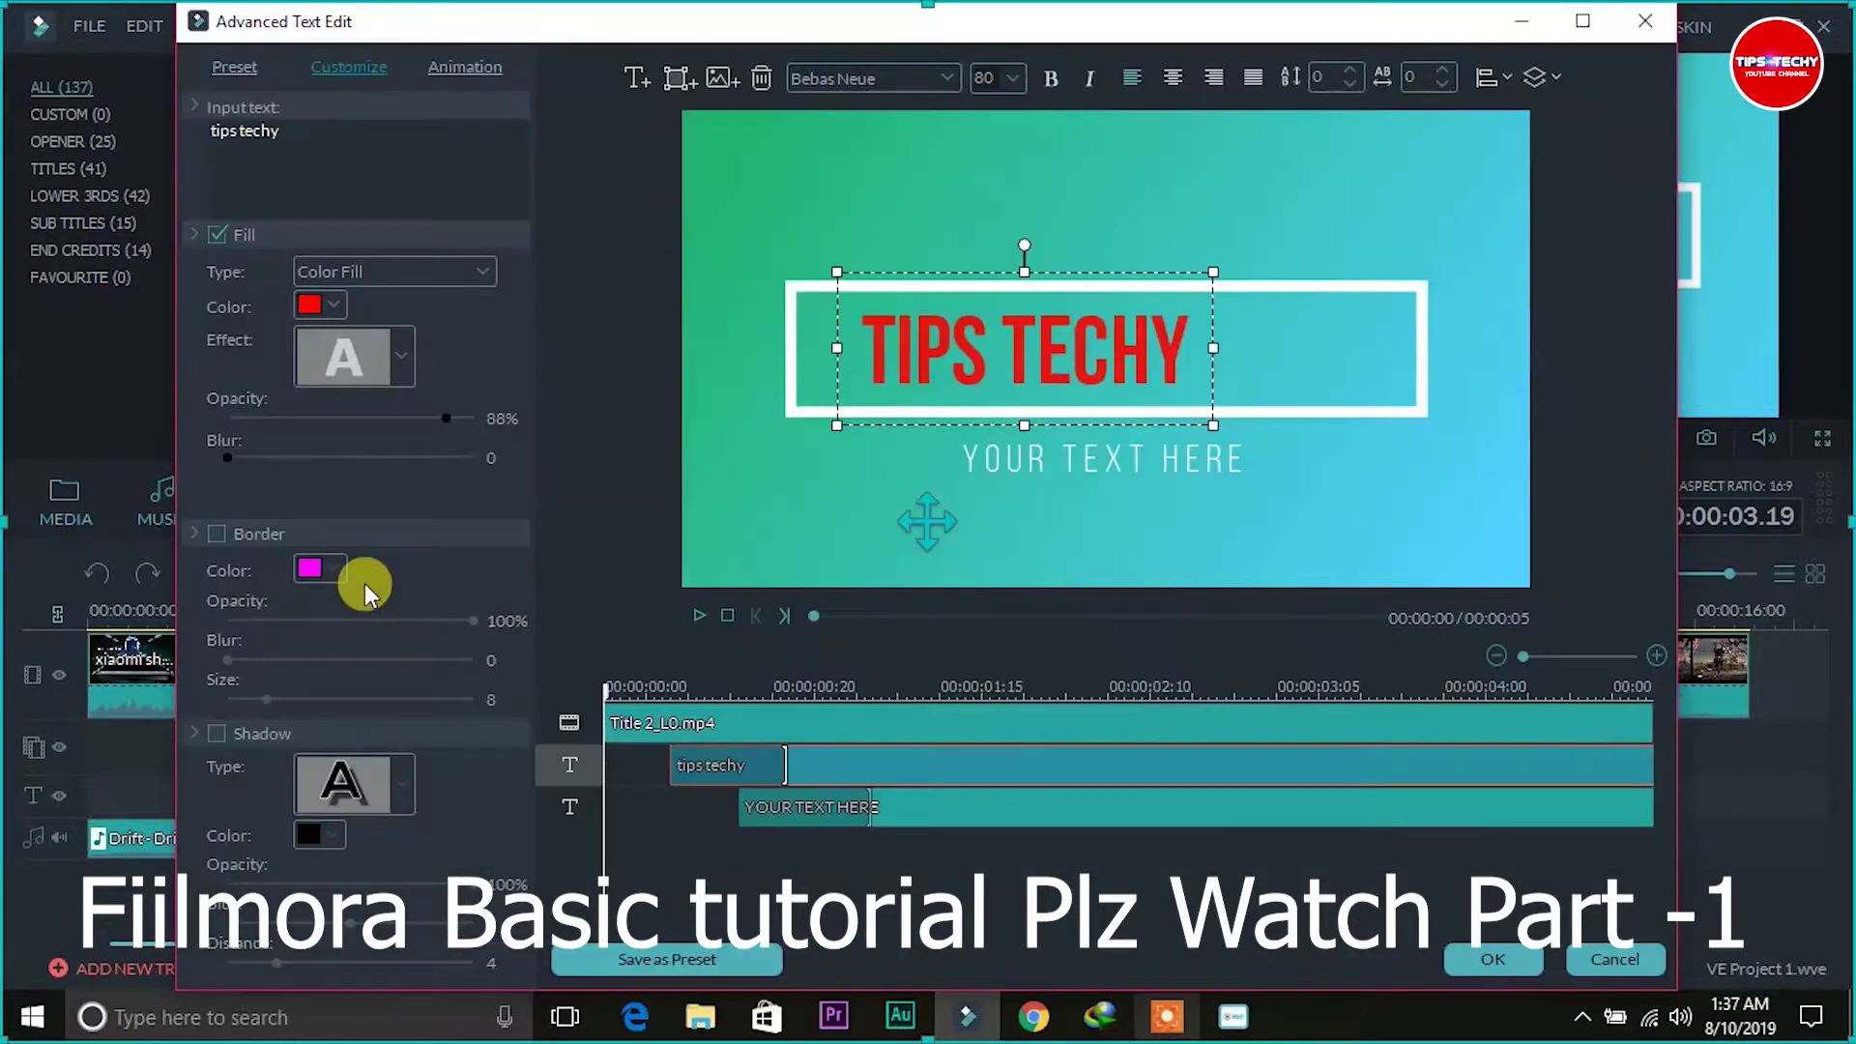
left_click(1080, 456)
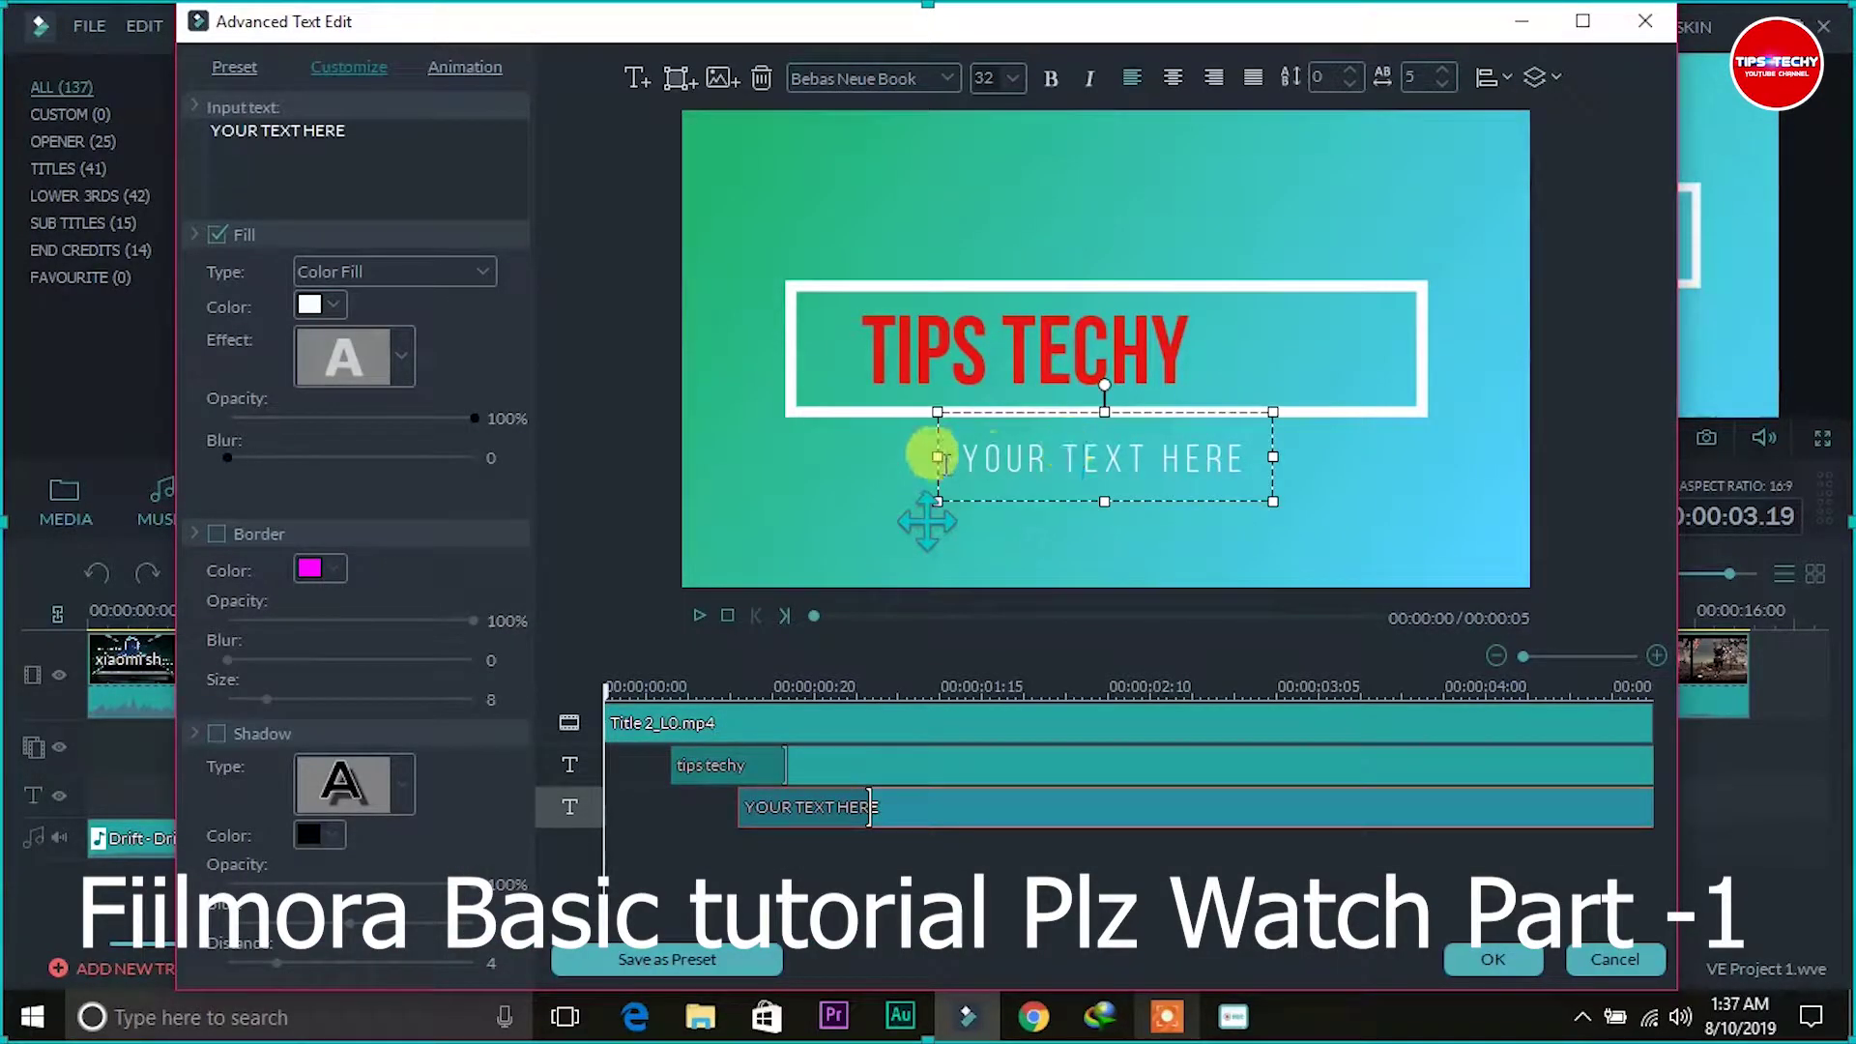
left_click(1073, 342)
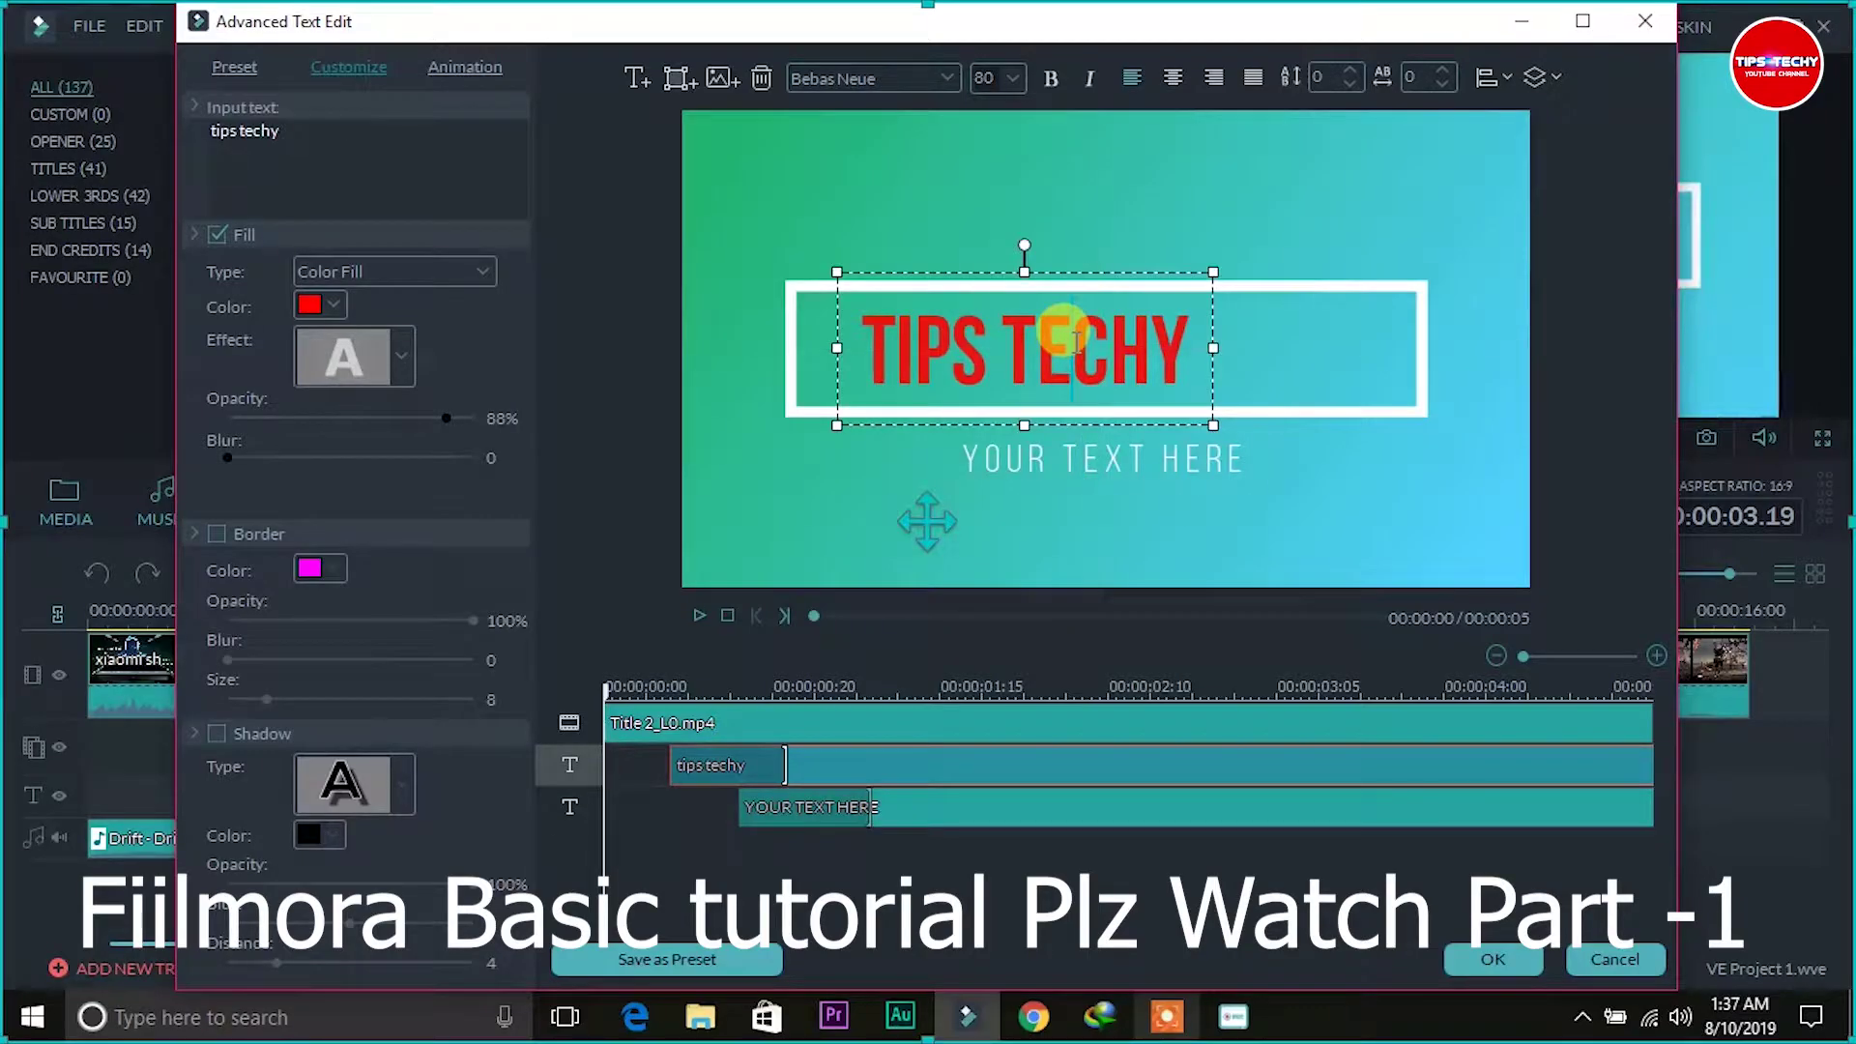
left_click(1070, 462)
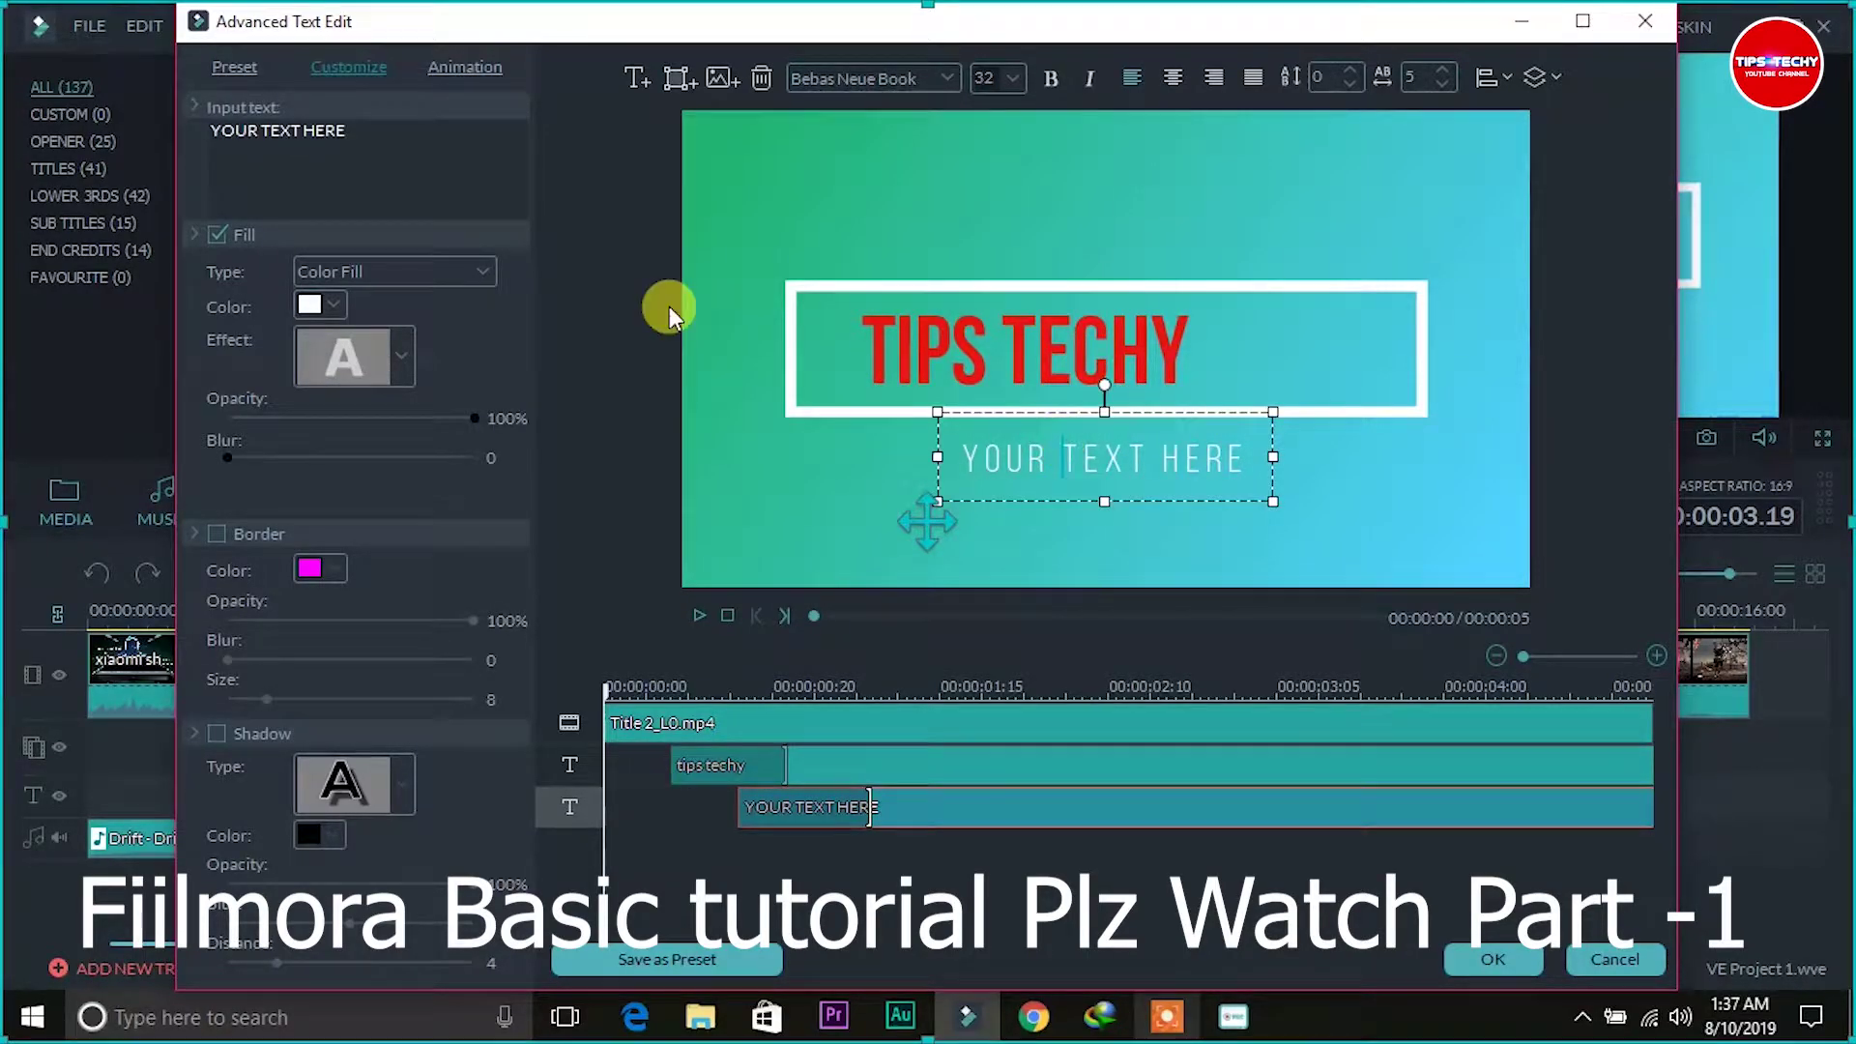
key("ctrl+a")
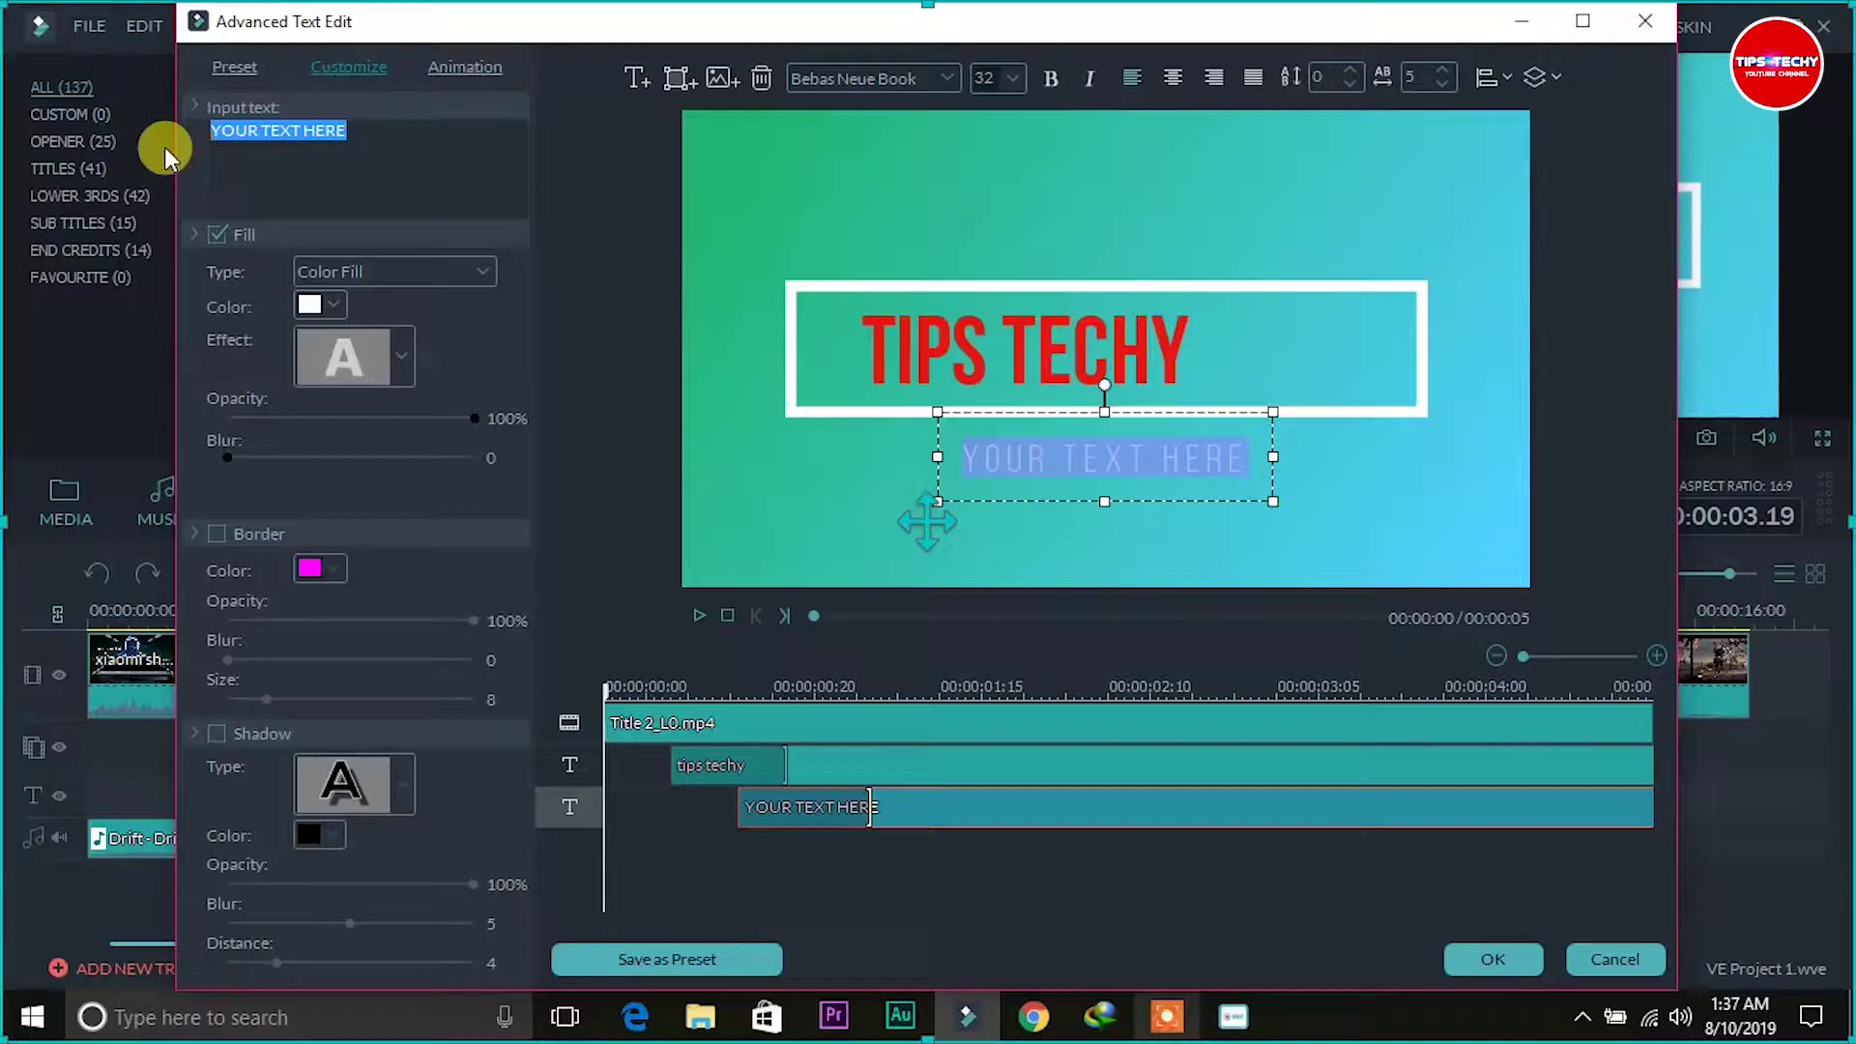
type("yout")
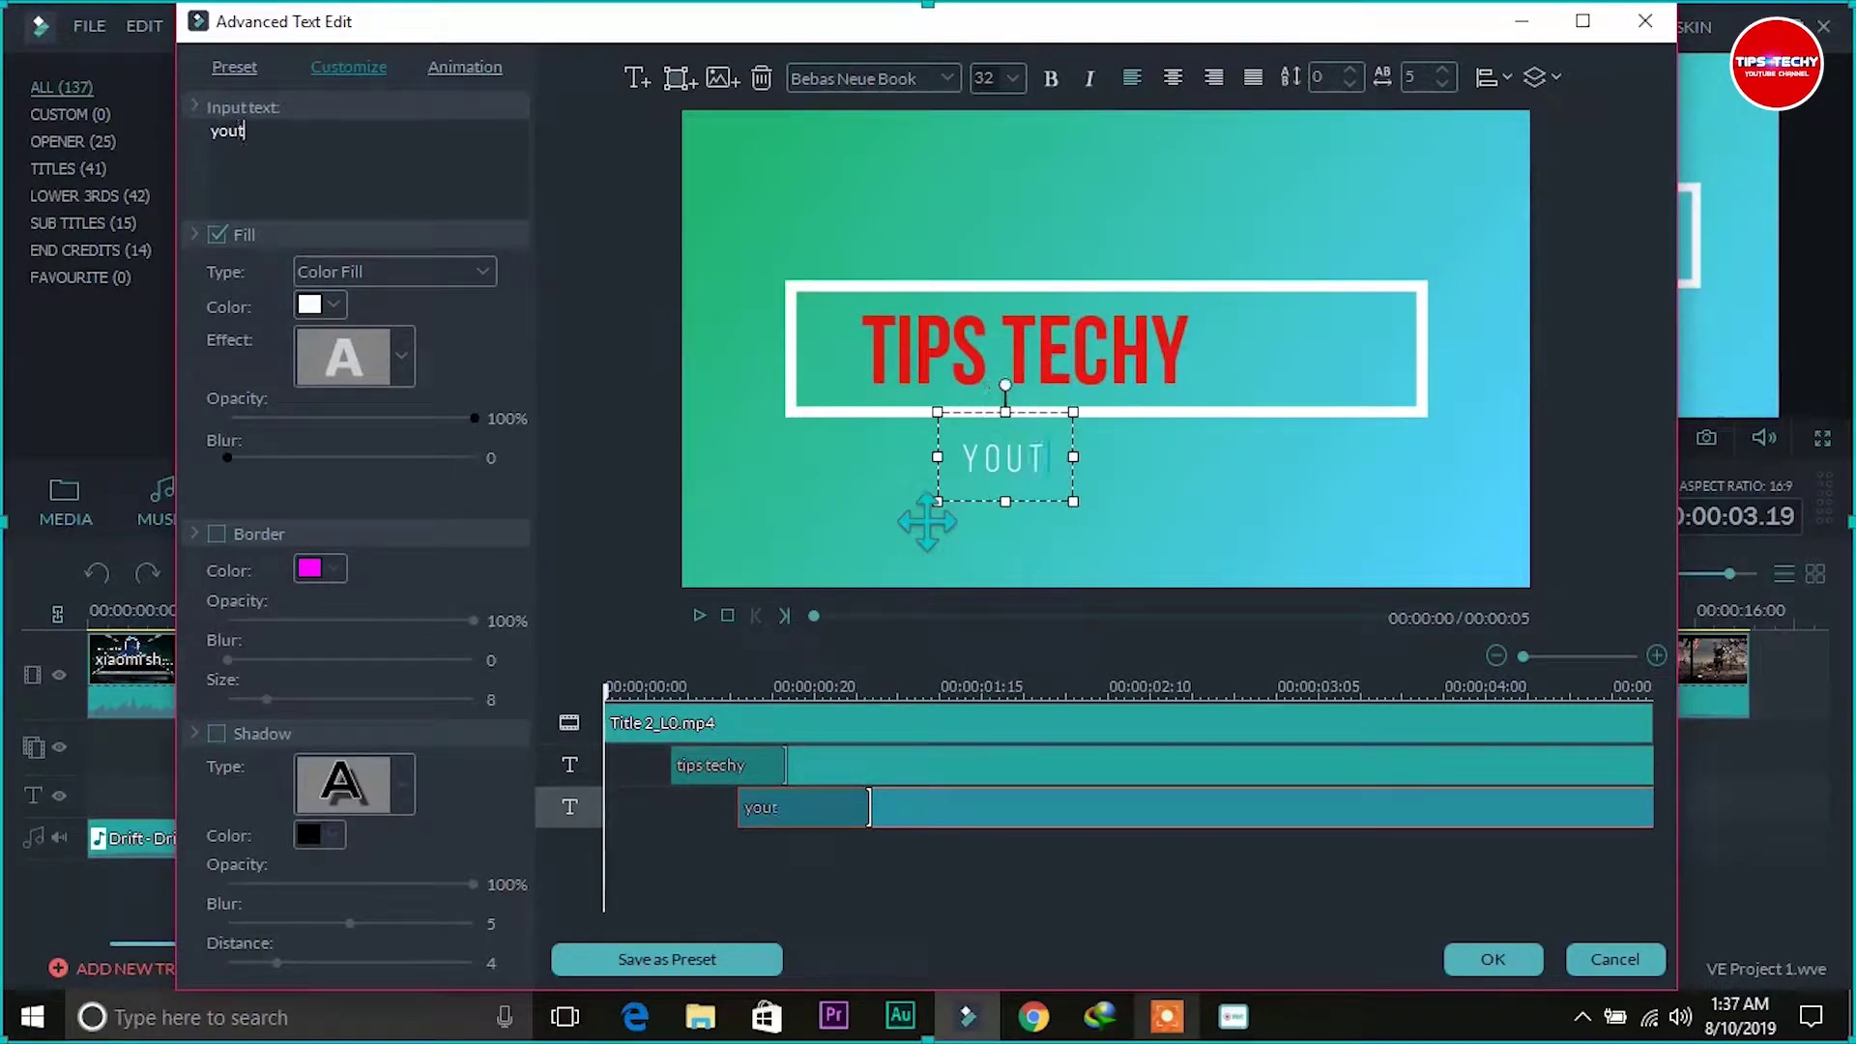
type("ube channel")
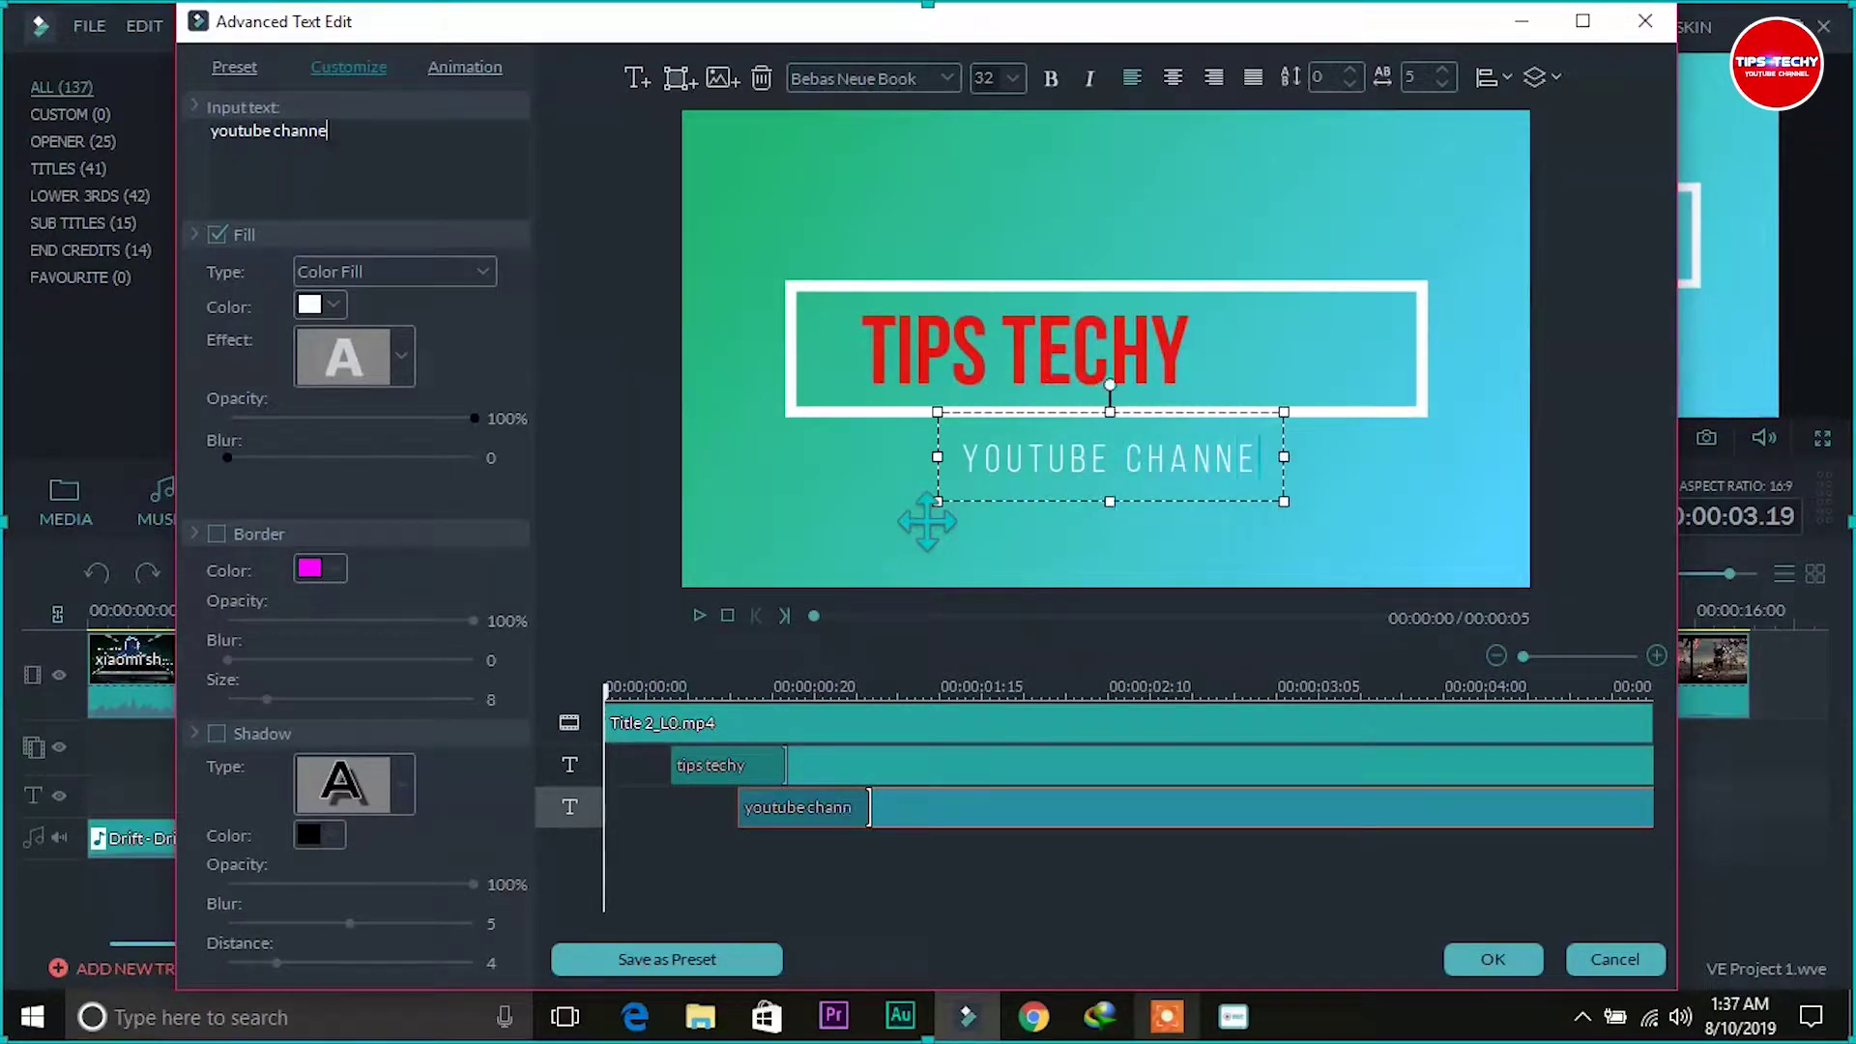
Give the youtube channel subtitle a black fill and apply the changes to the title.
left_click(336, 307)
left_click(306, 335)
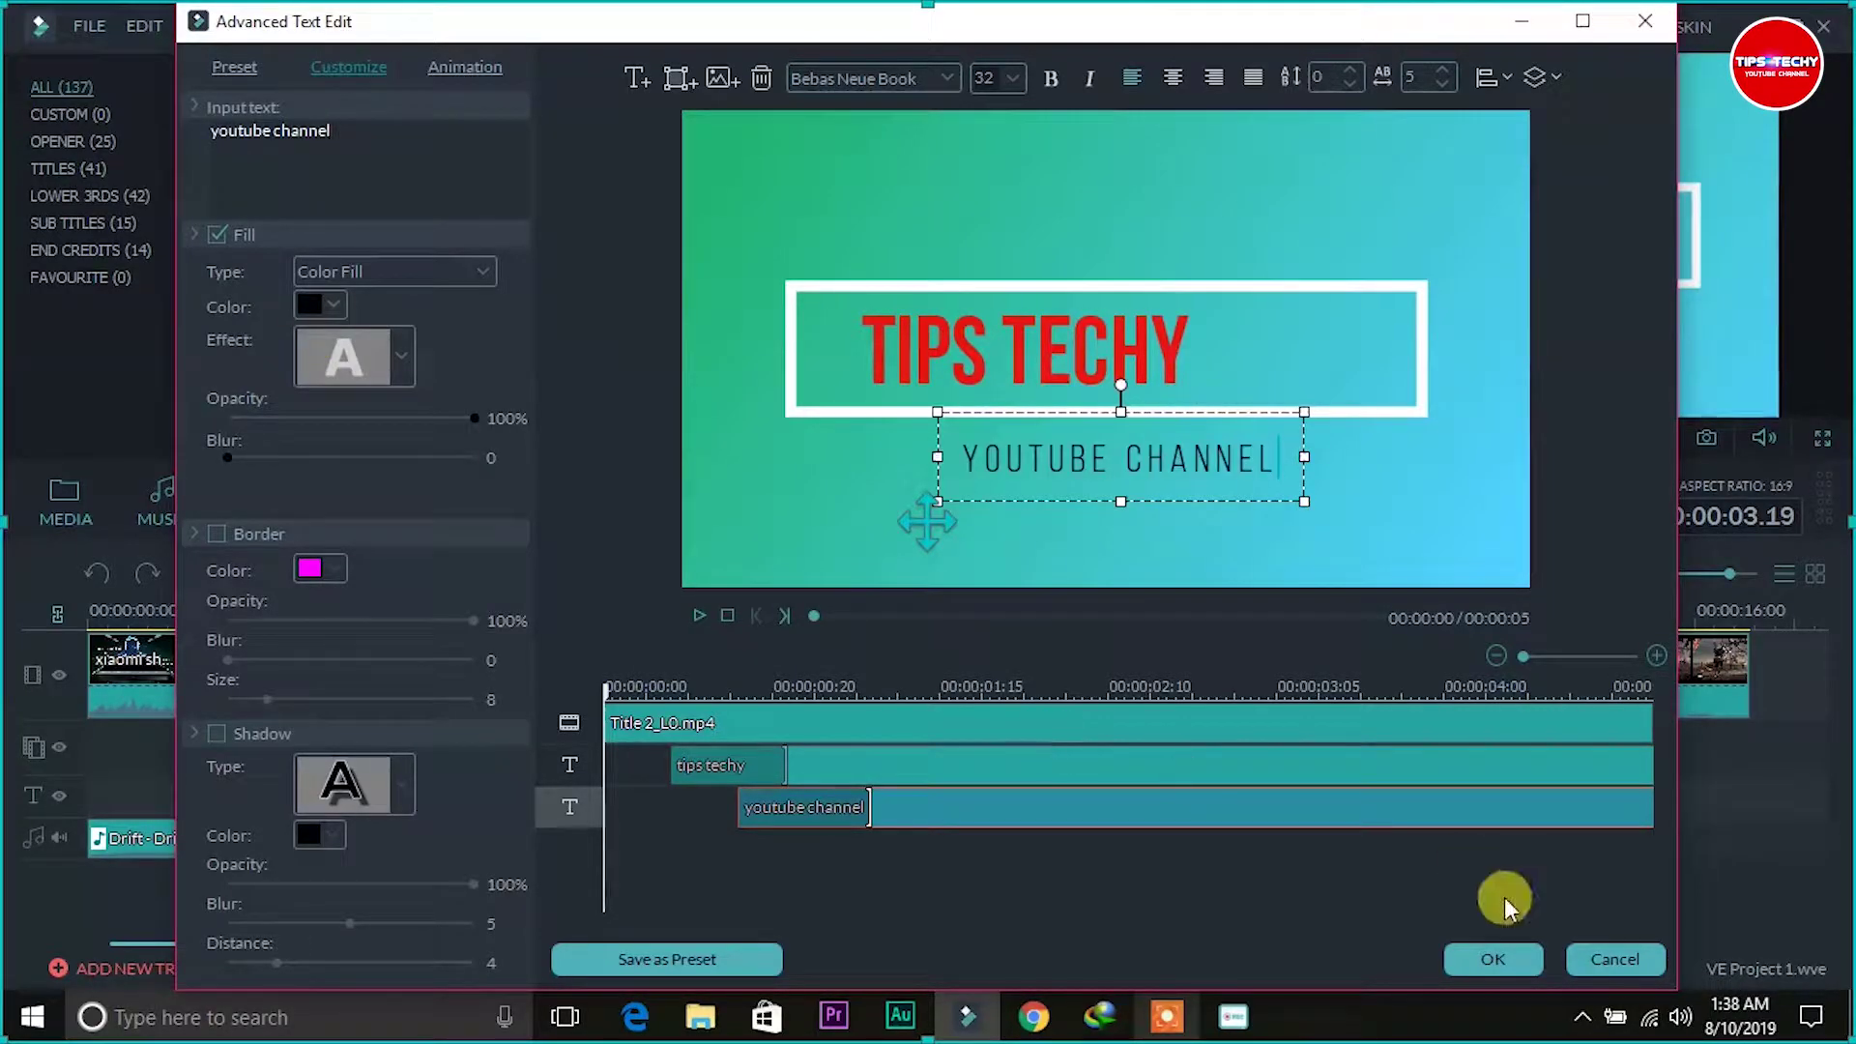
left_click(1504, 947)
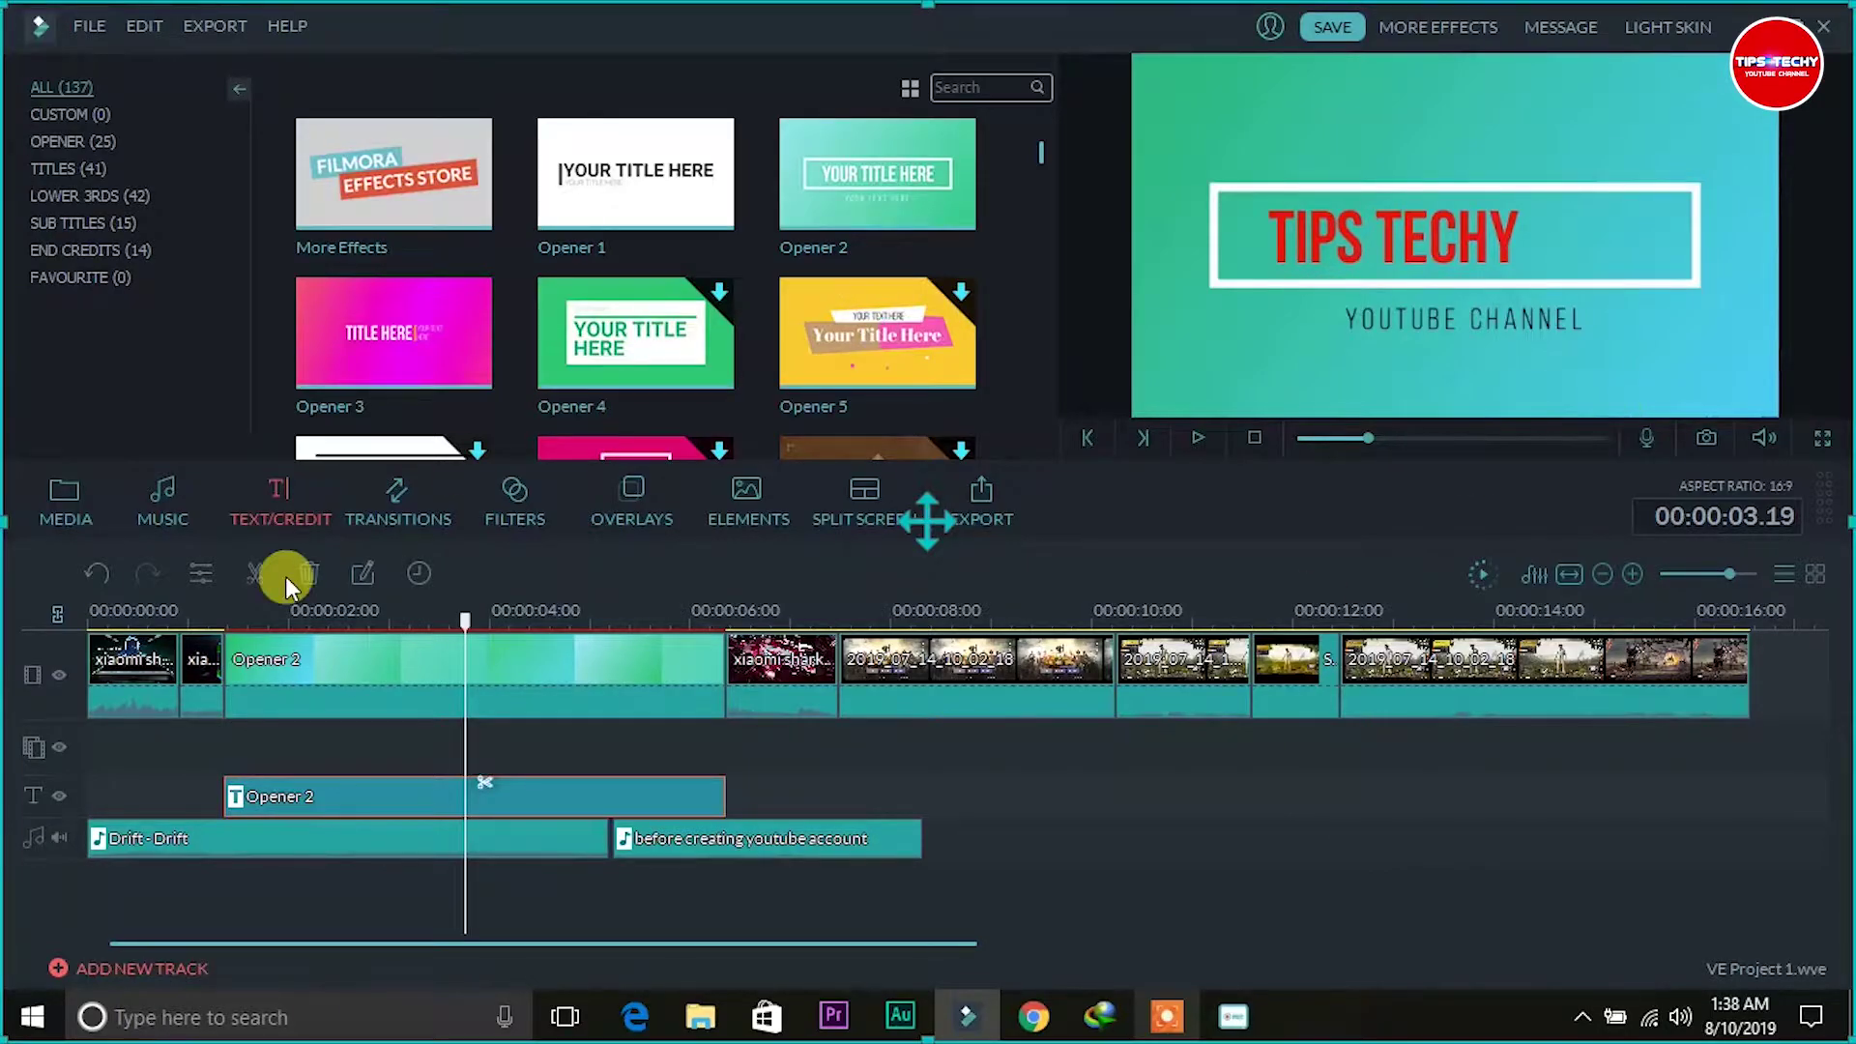
Play the timeline from the start through the customized opener and into the gameplay clip at 00:00:09.18.
scroll(154, 601, "up", 3)
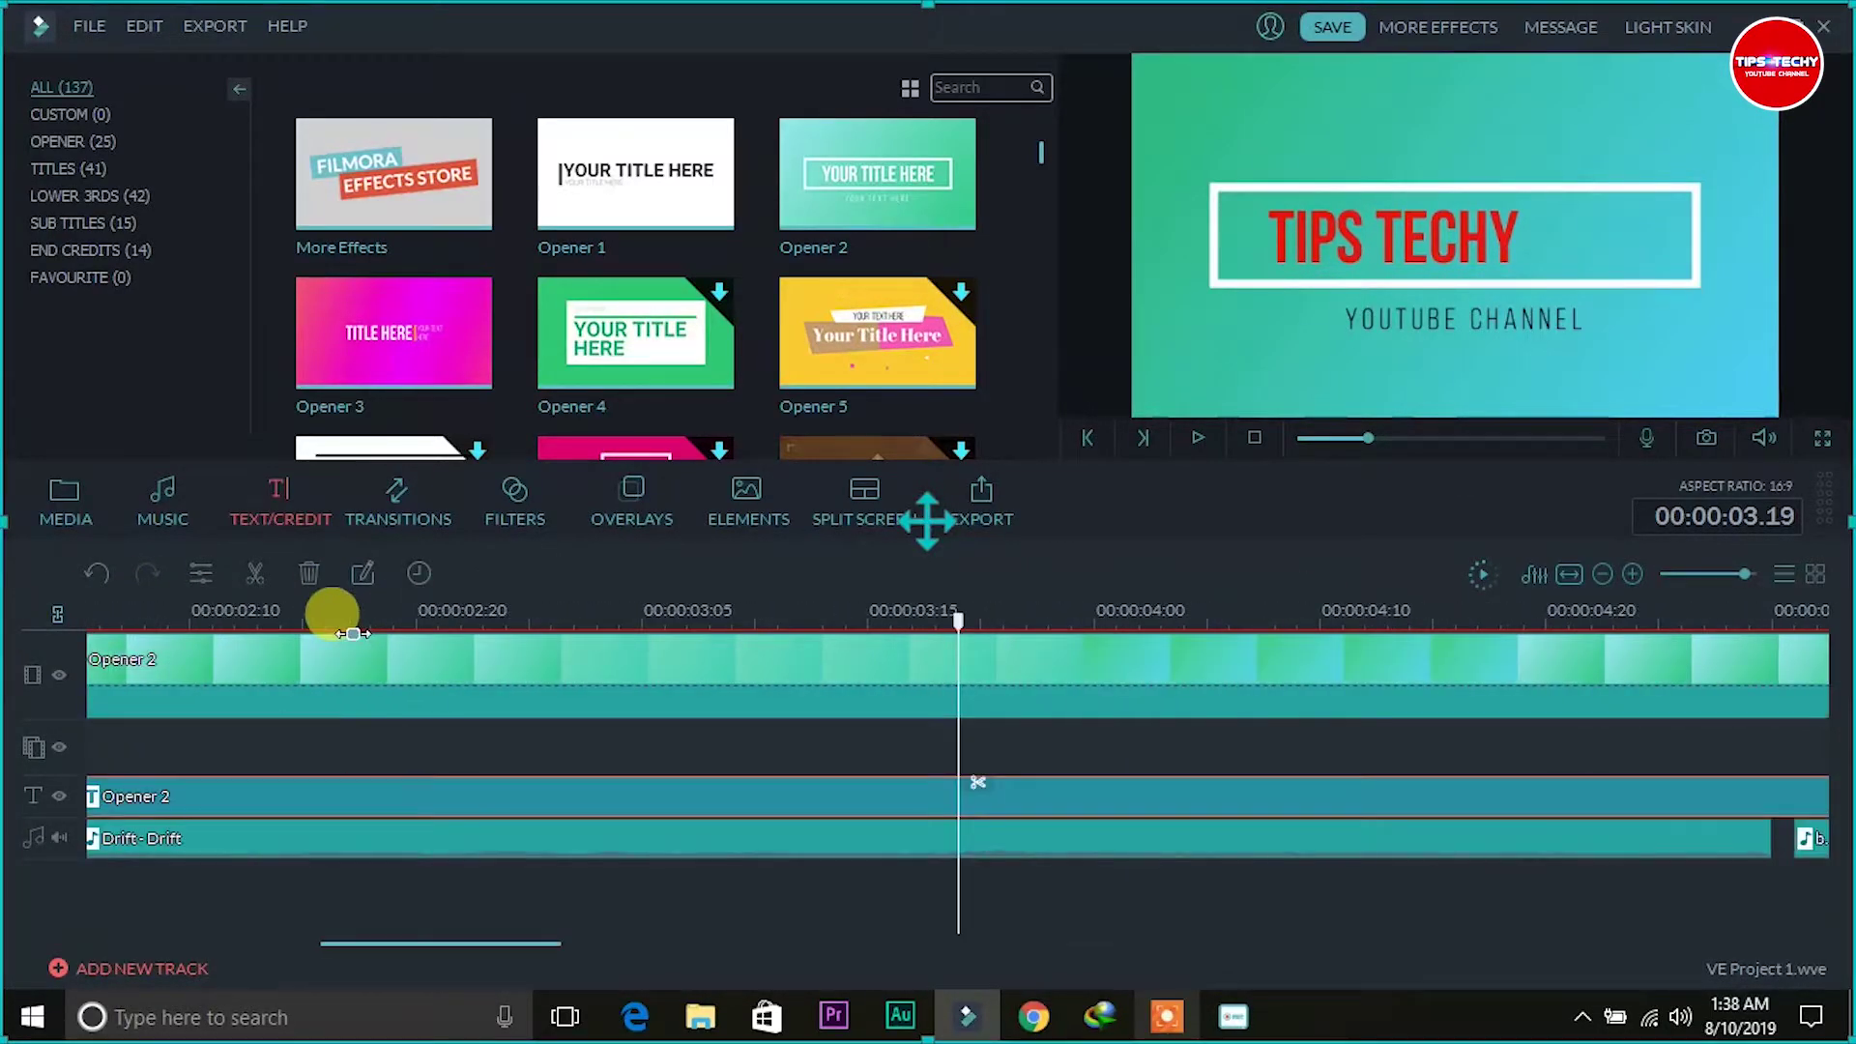
scroll(332, 612, "down", 4)
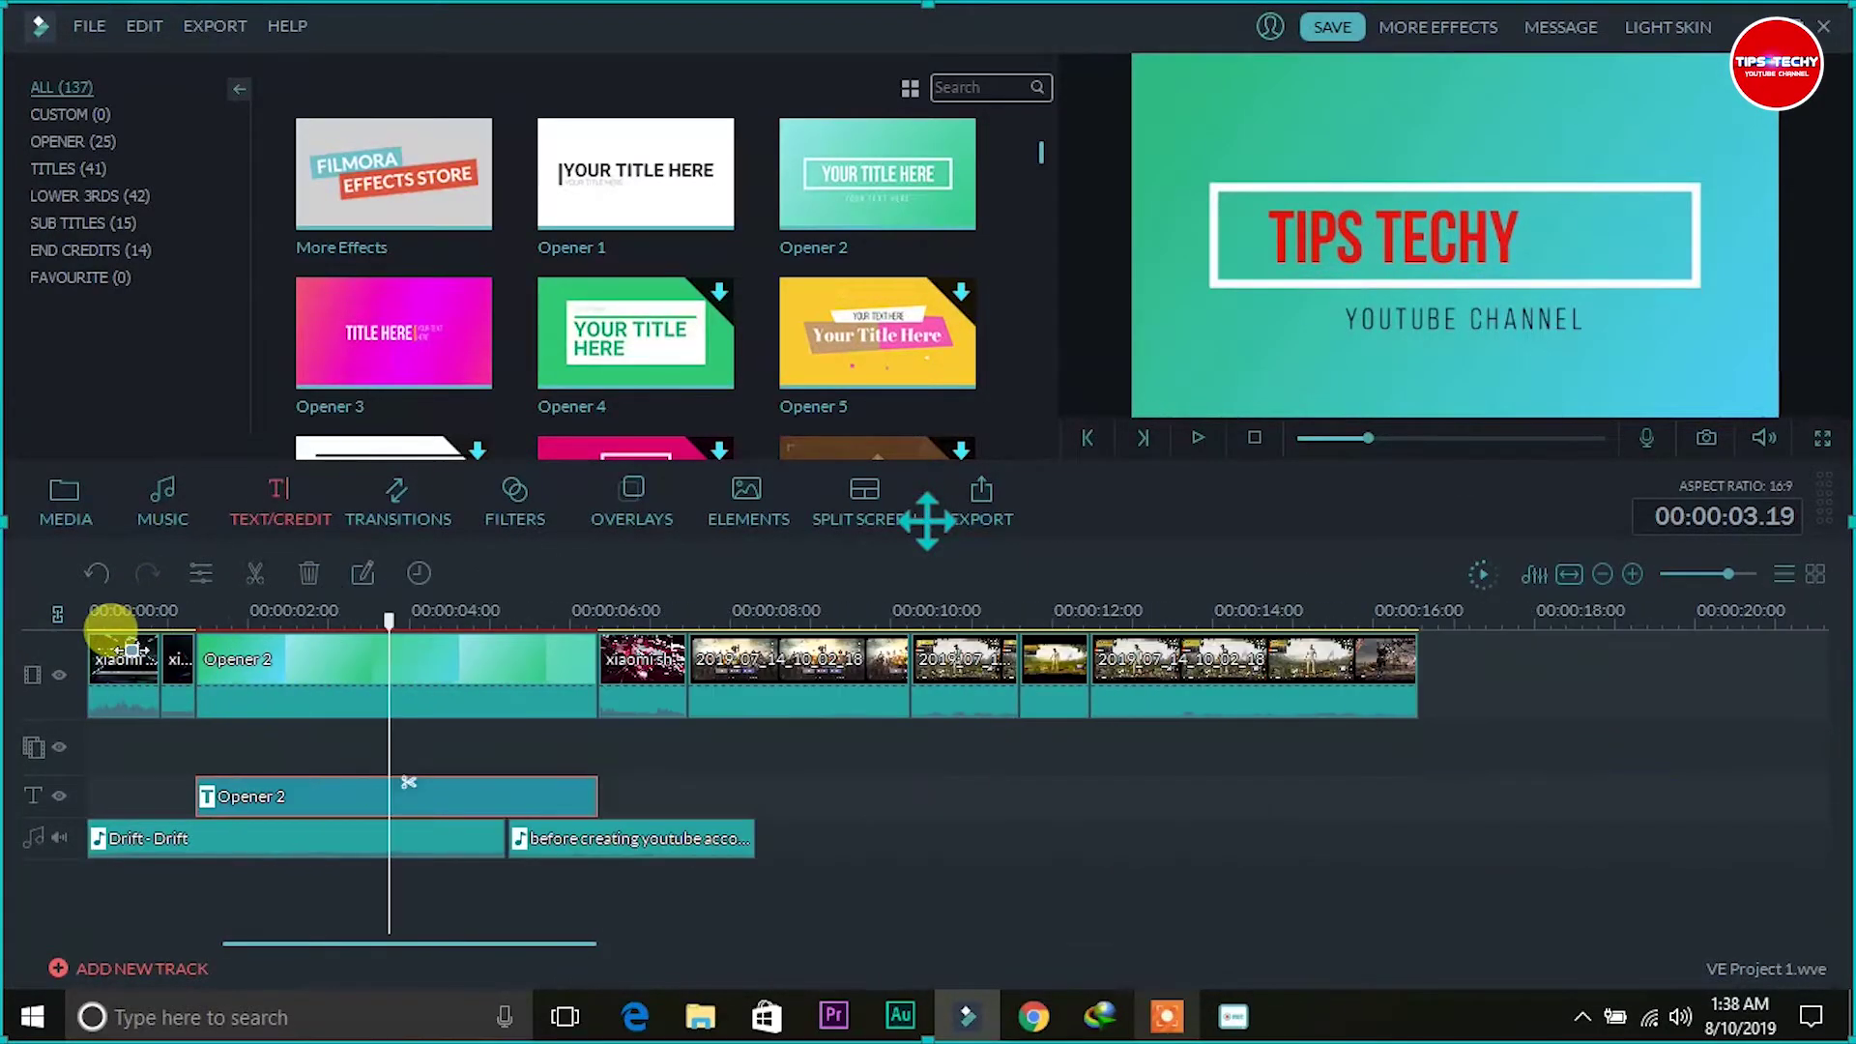
left_click(83, 616)
key("space")
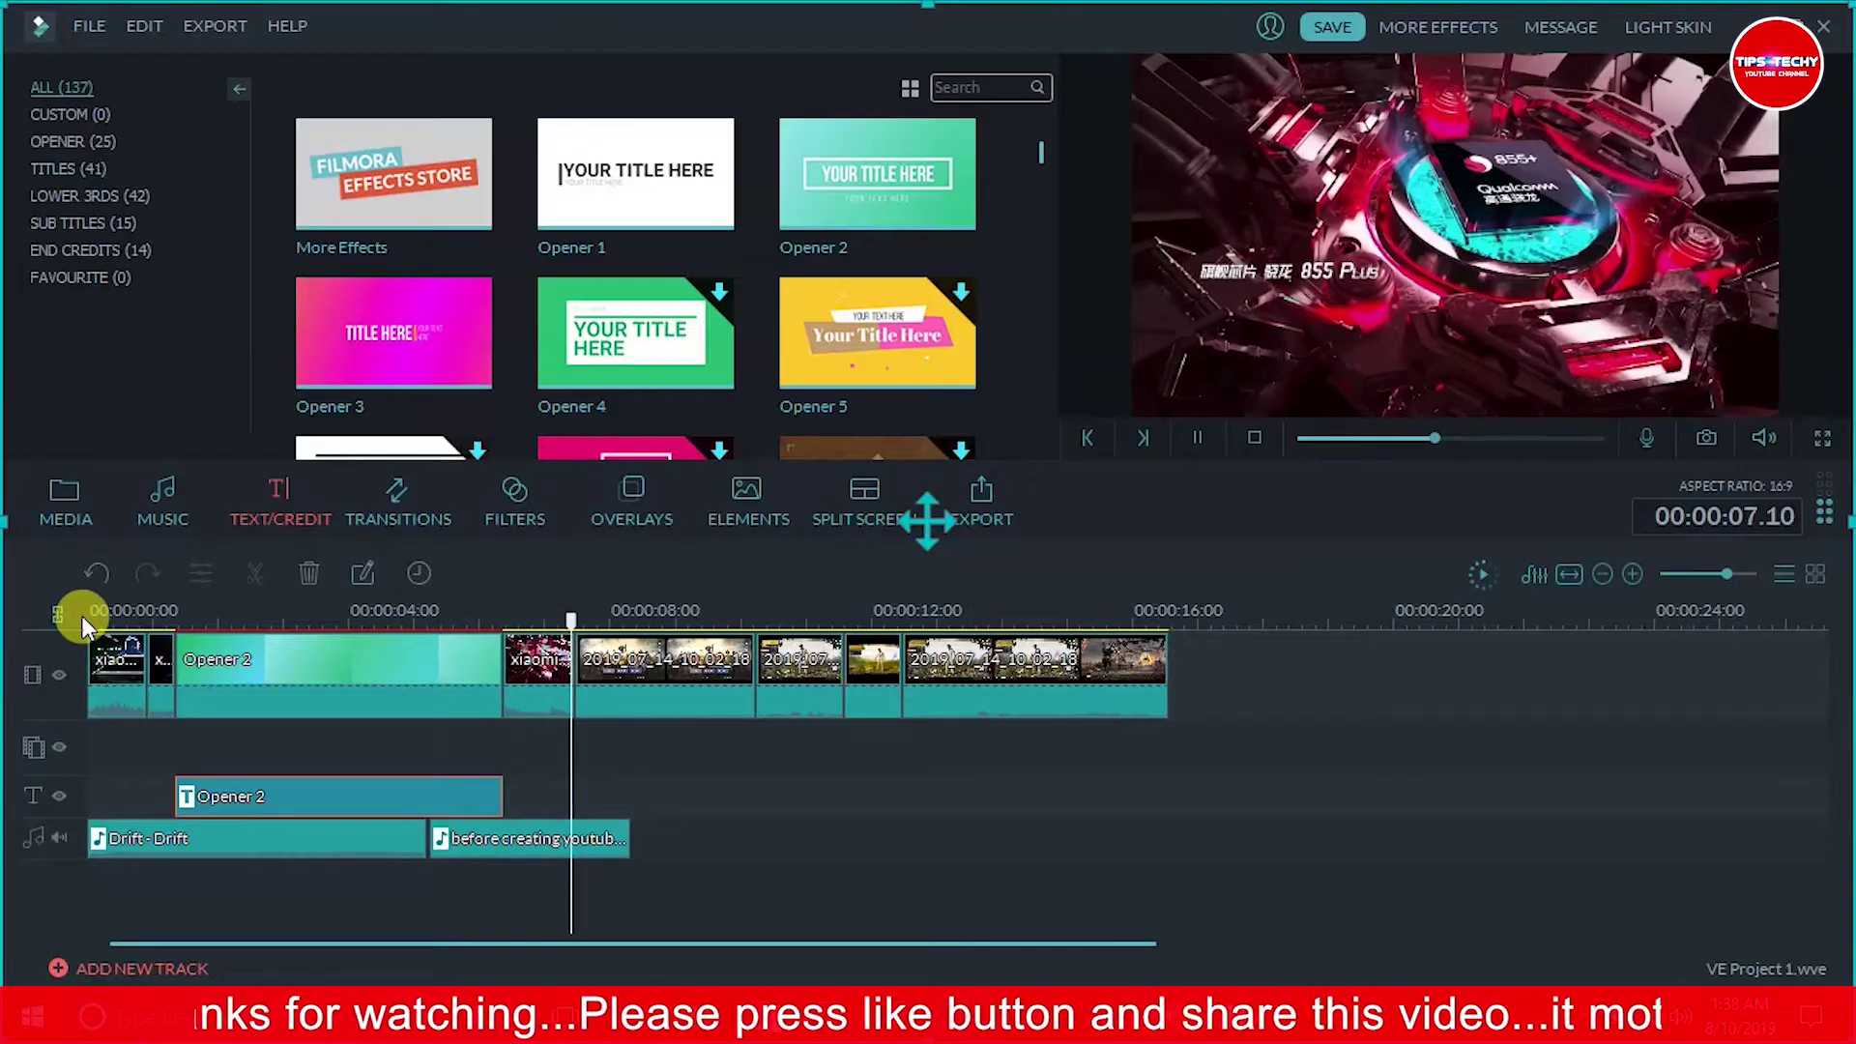
key("space")
key("Right")
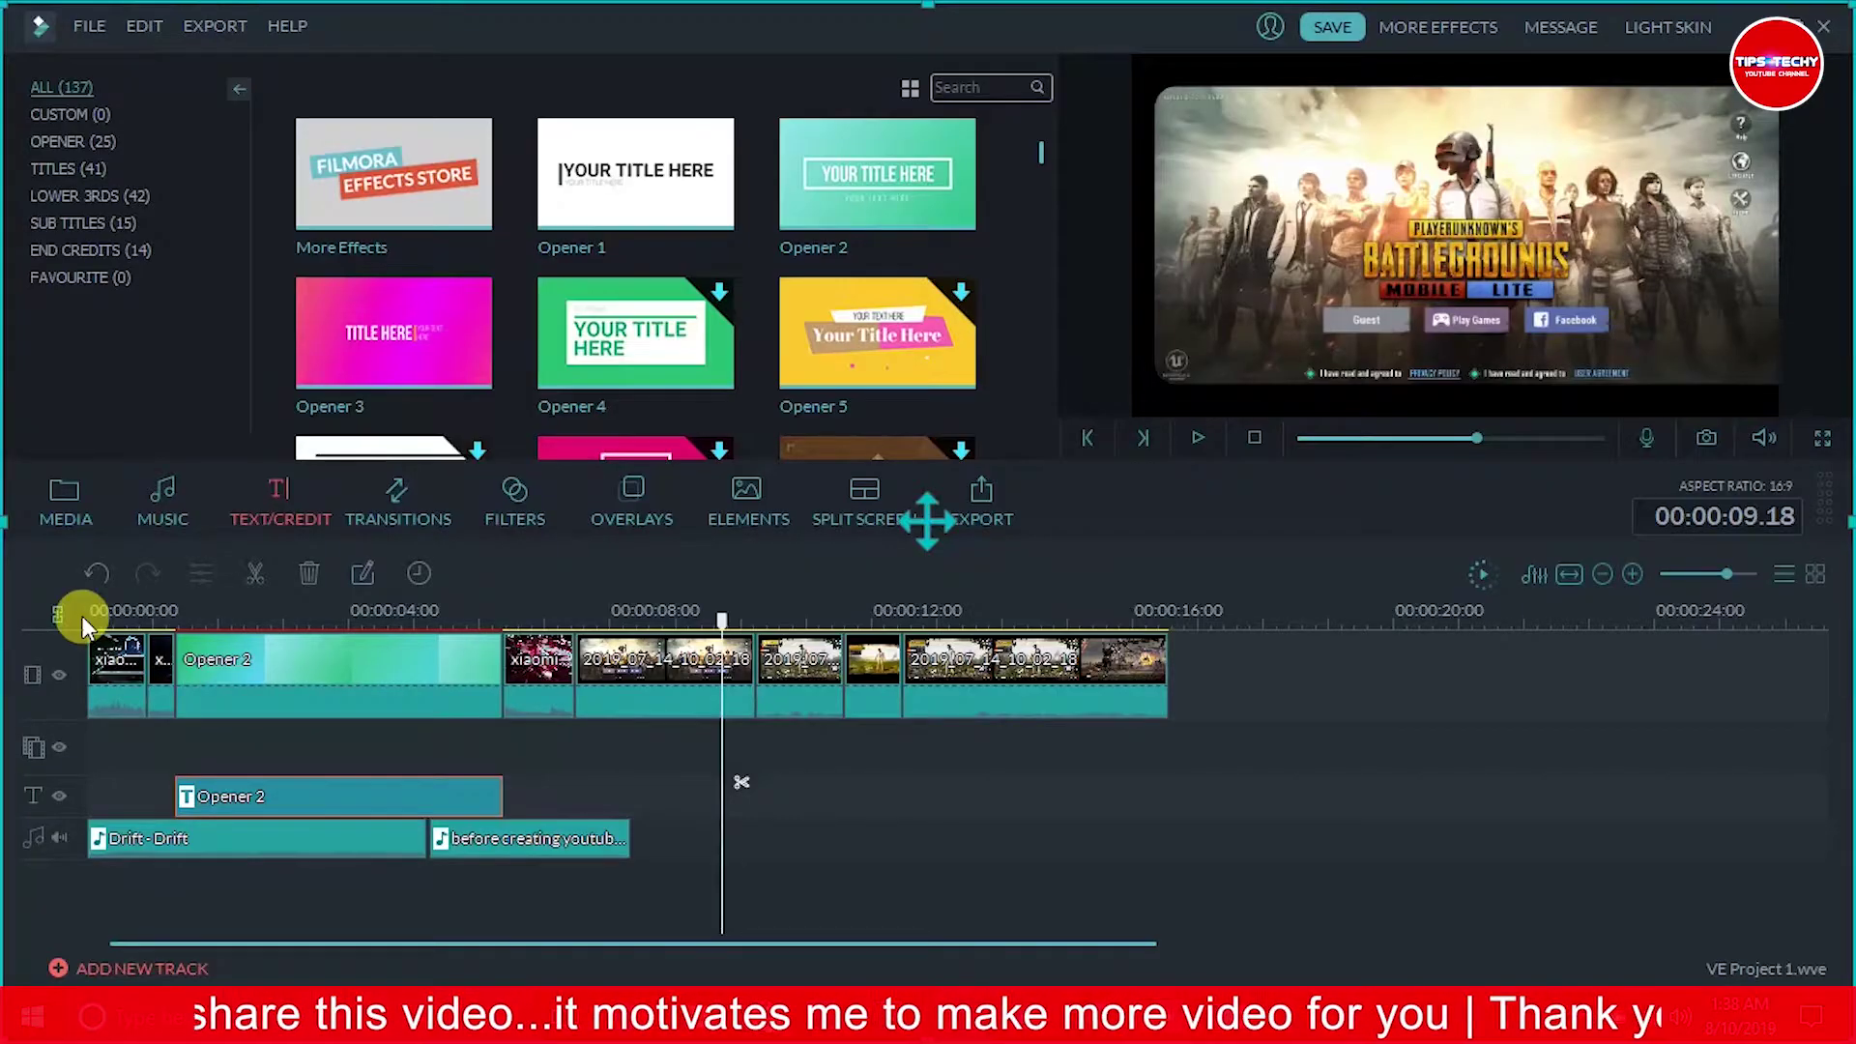
Open the transitions library and play the timeline from the start into the Opener 2 title.
left_click(387, 495)
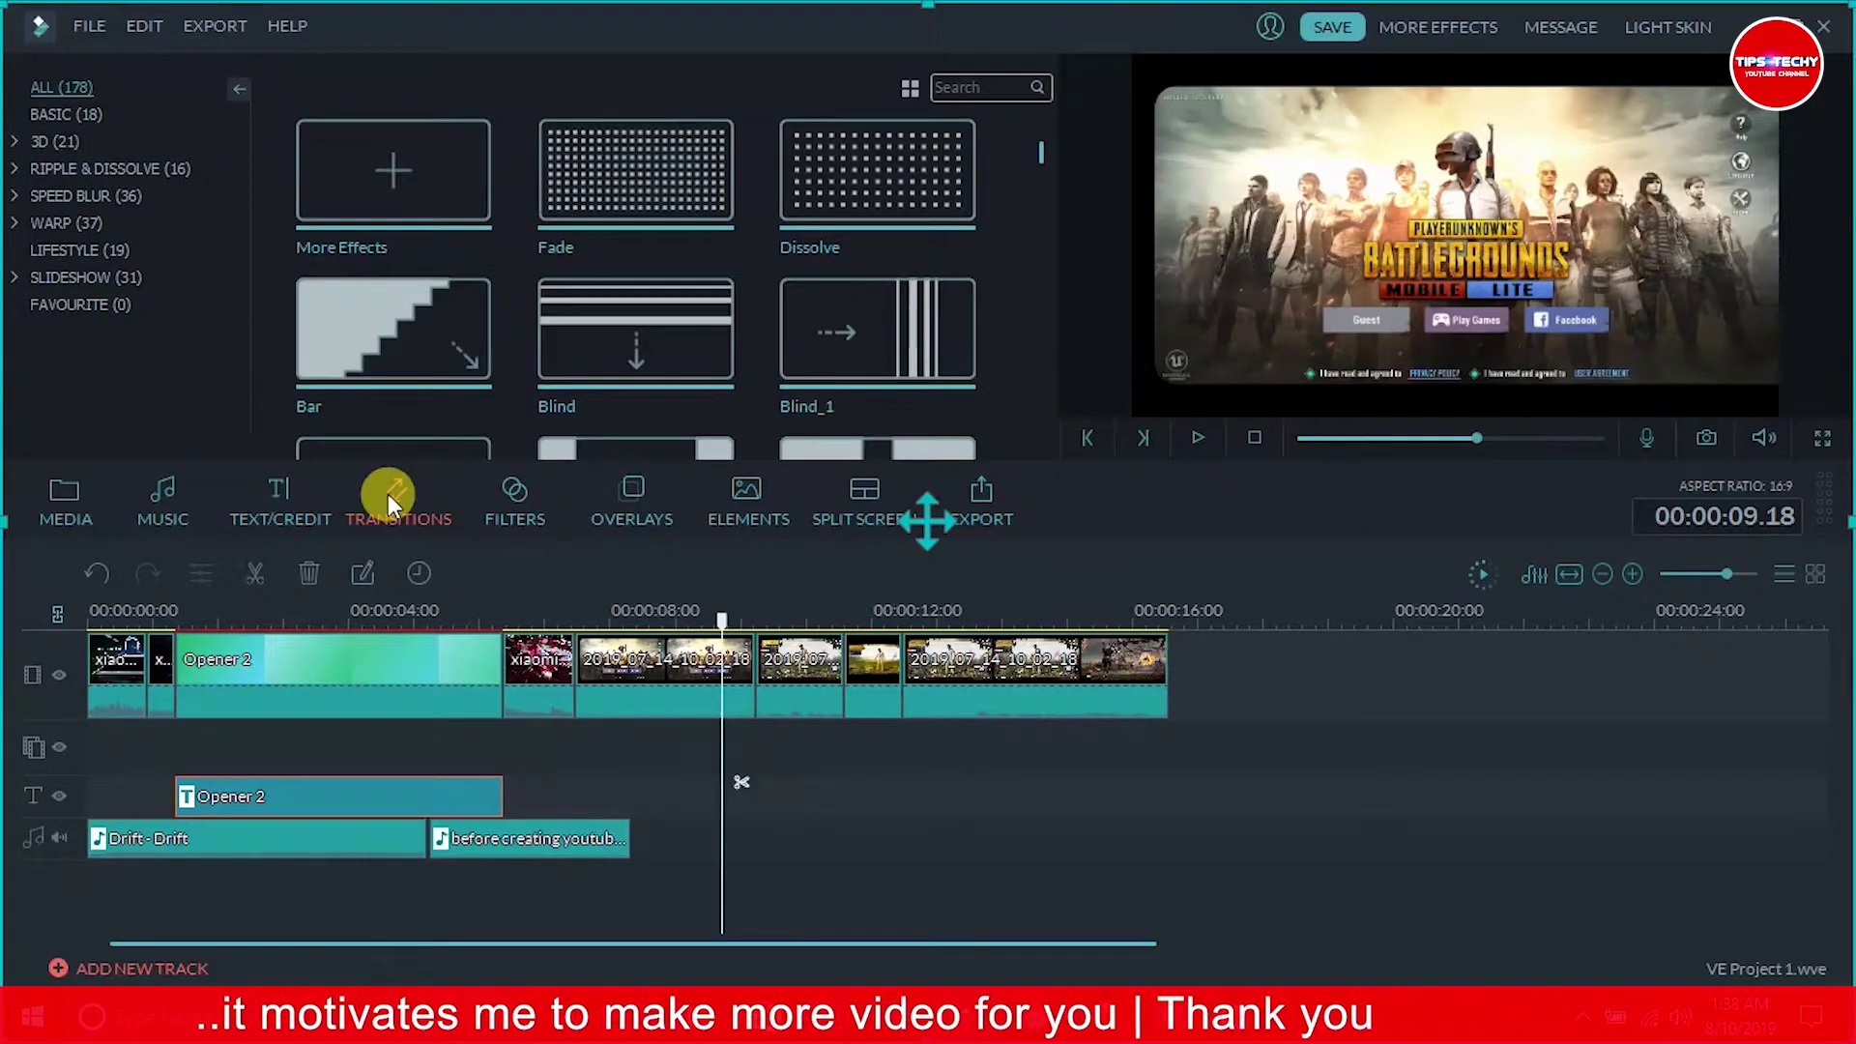
left_click(97, 615)
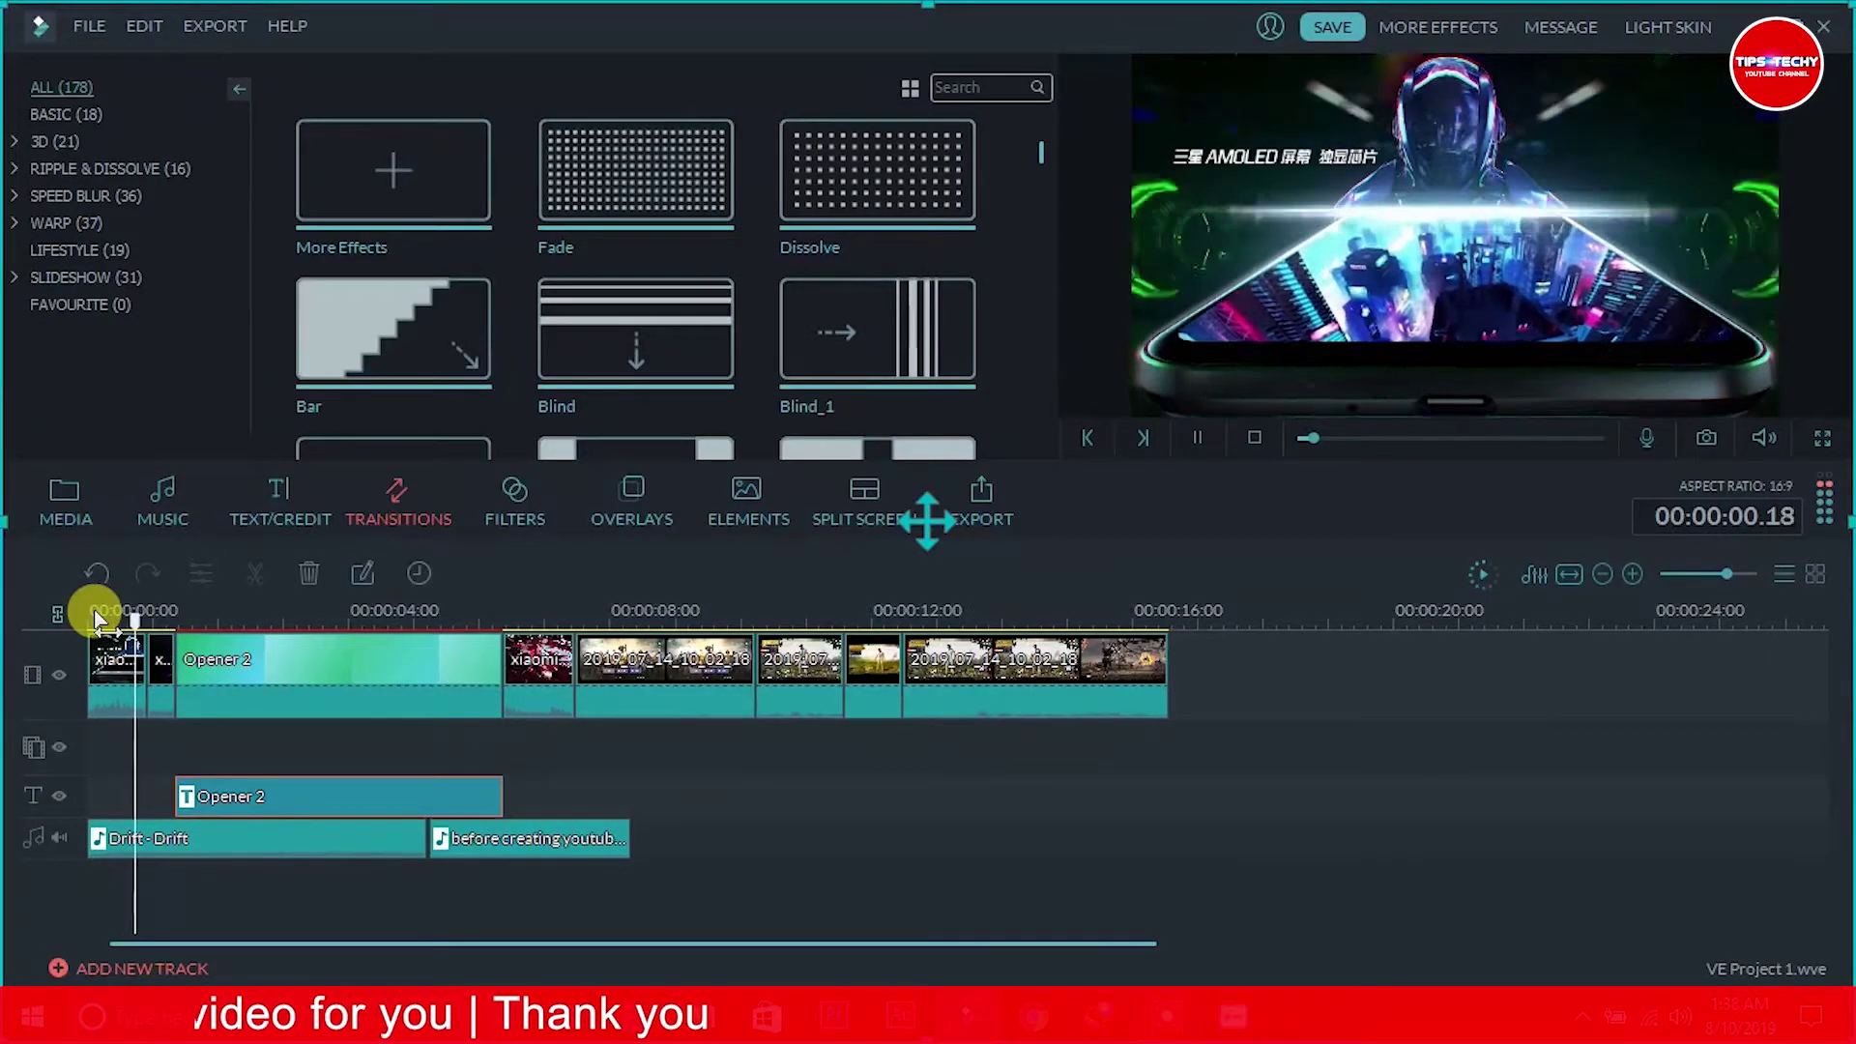
key("space")
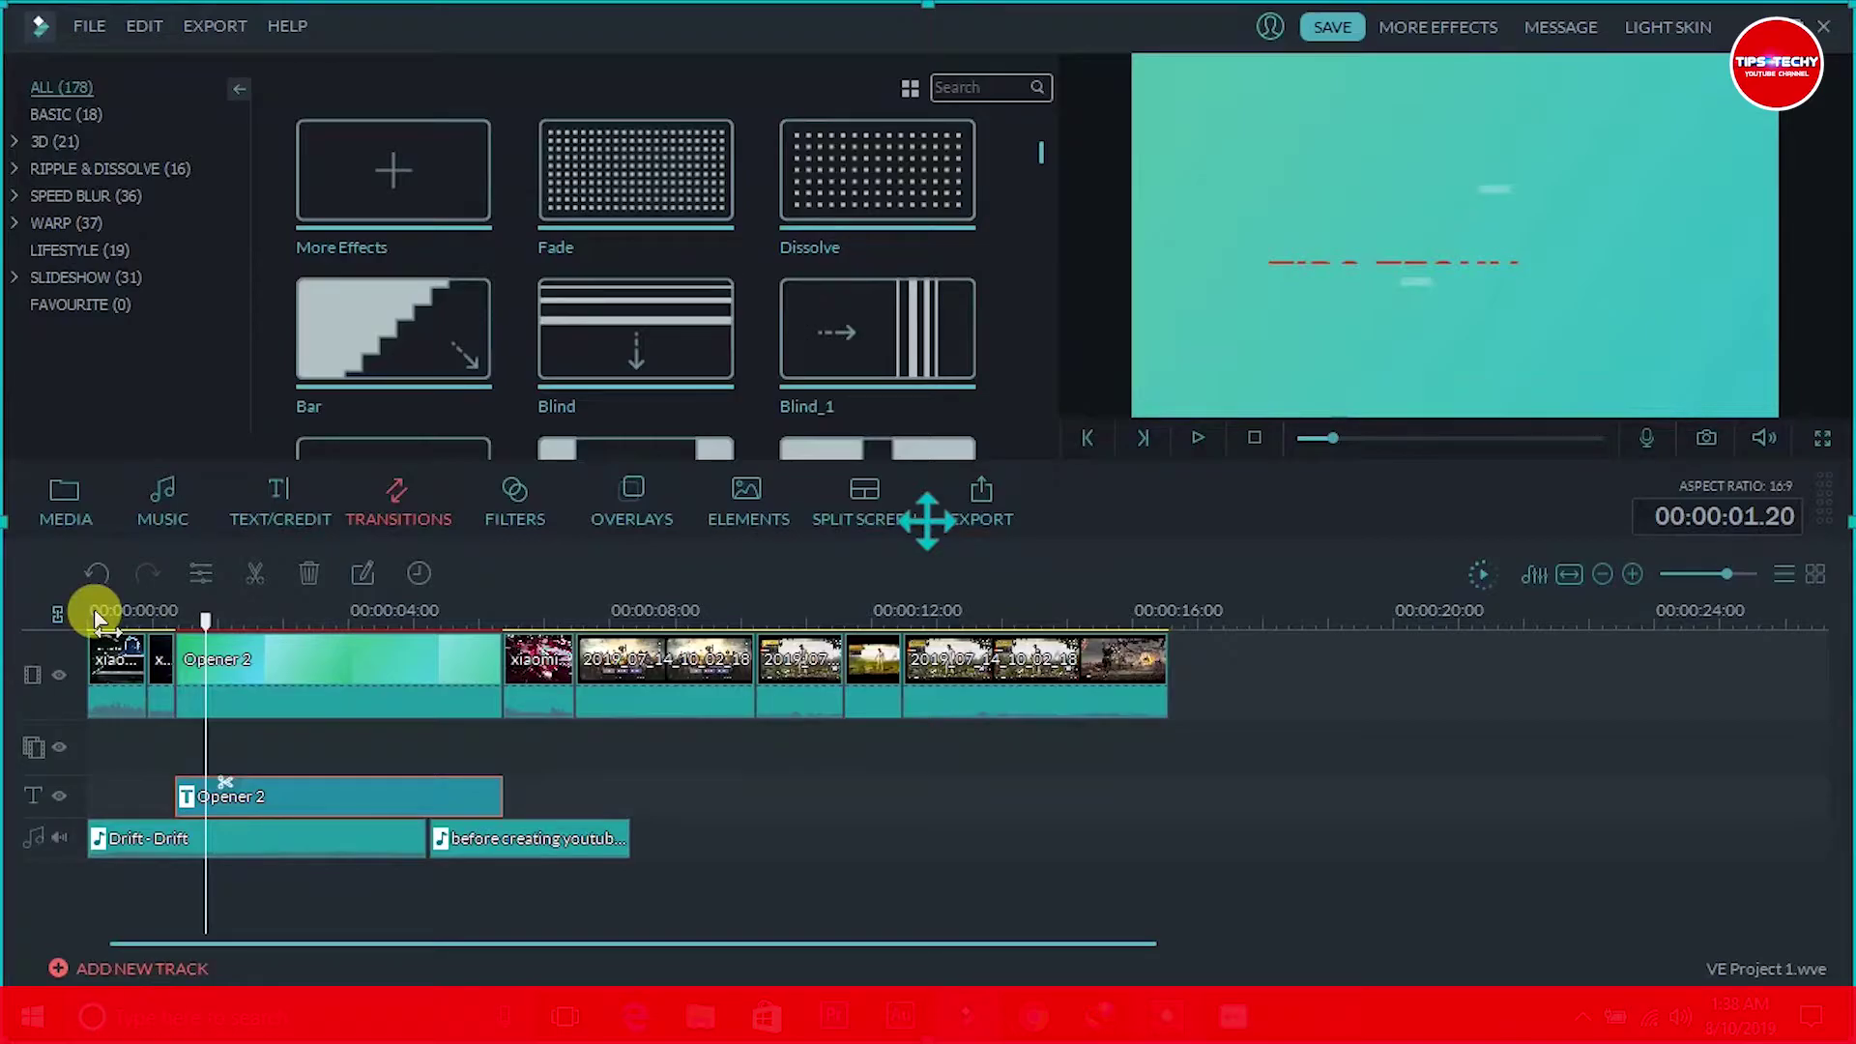
Replay the cut between the first two xiaomi shark clips up to just before the Opener 2 title.
scroll(281, 600, "up", 5)
left_click_drag(414, 615, 379, 620)
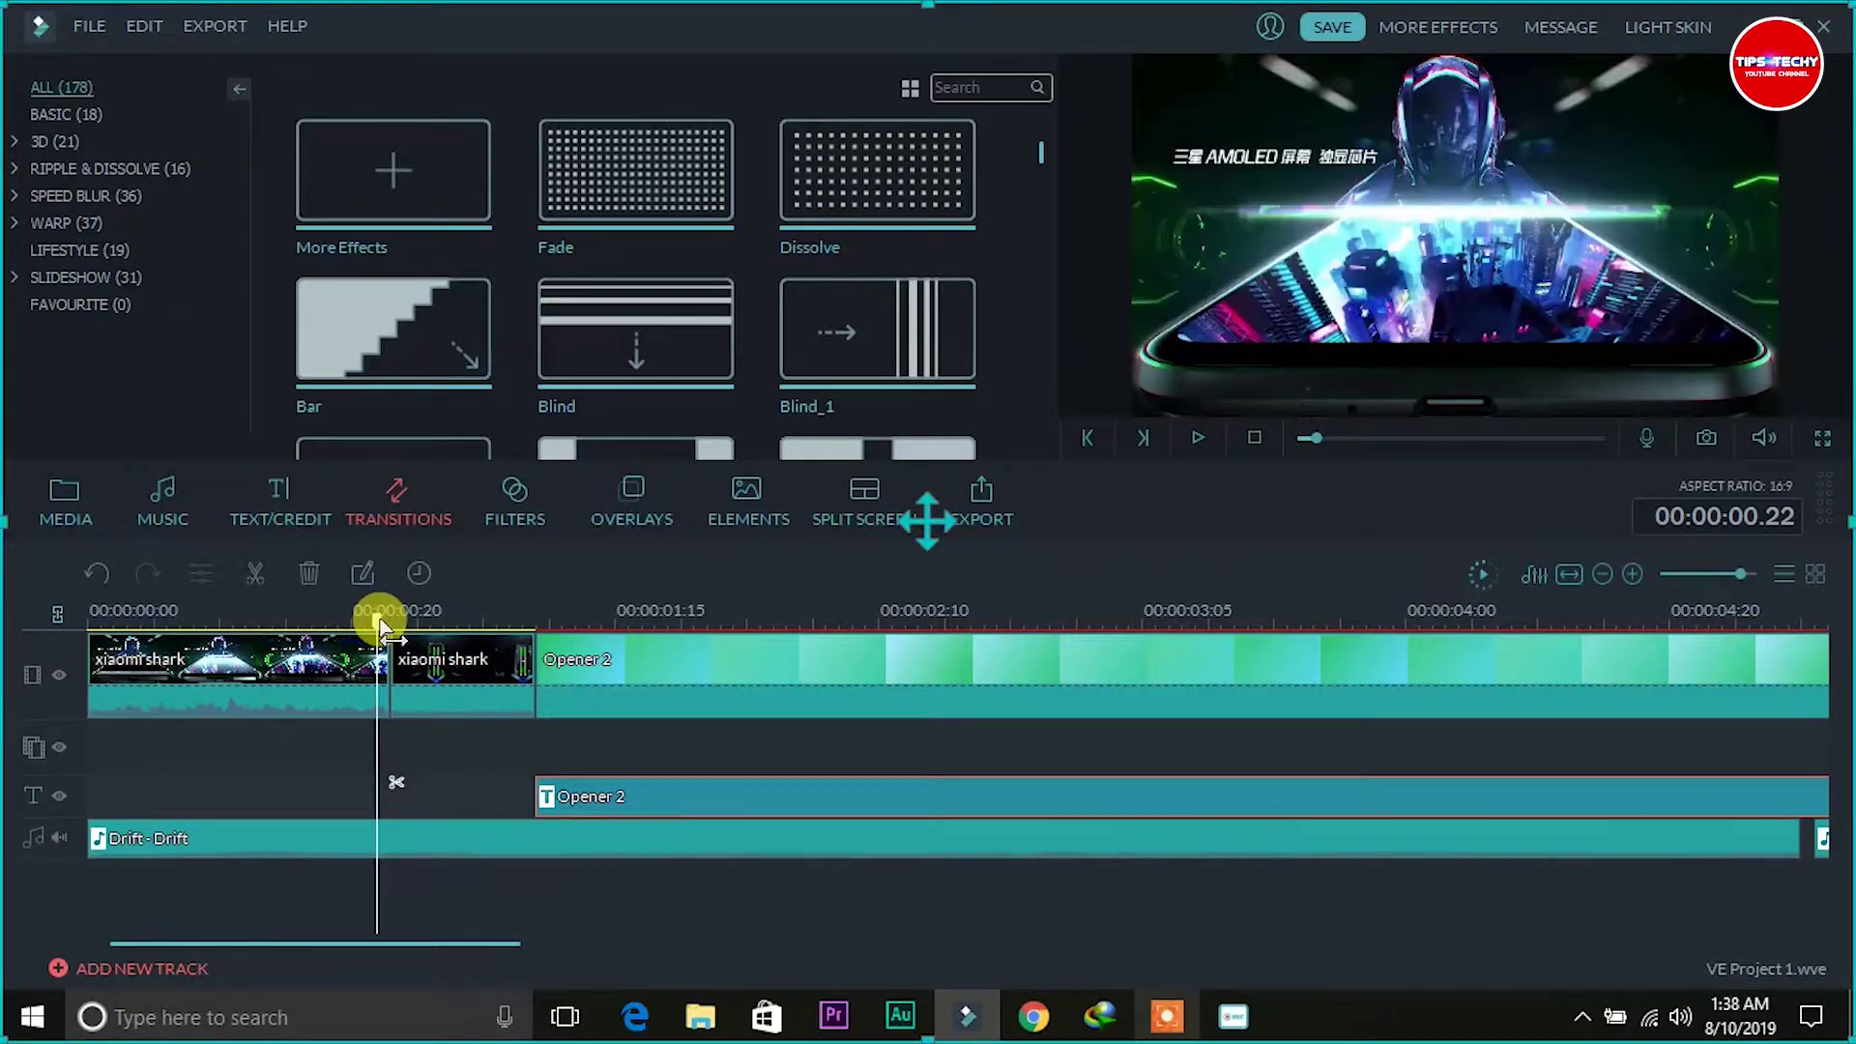
left_click(248, 626)
key("space")
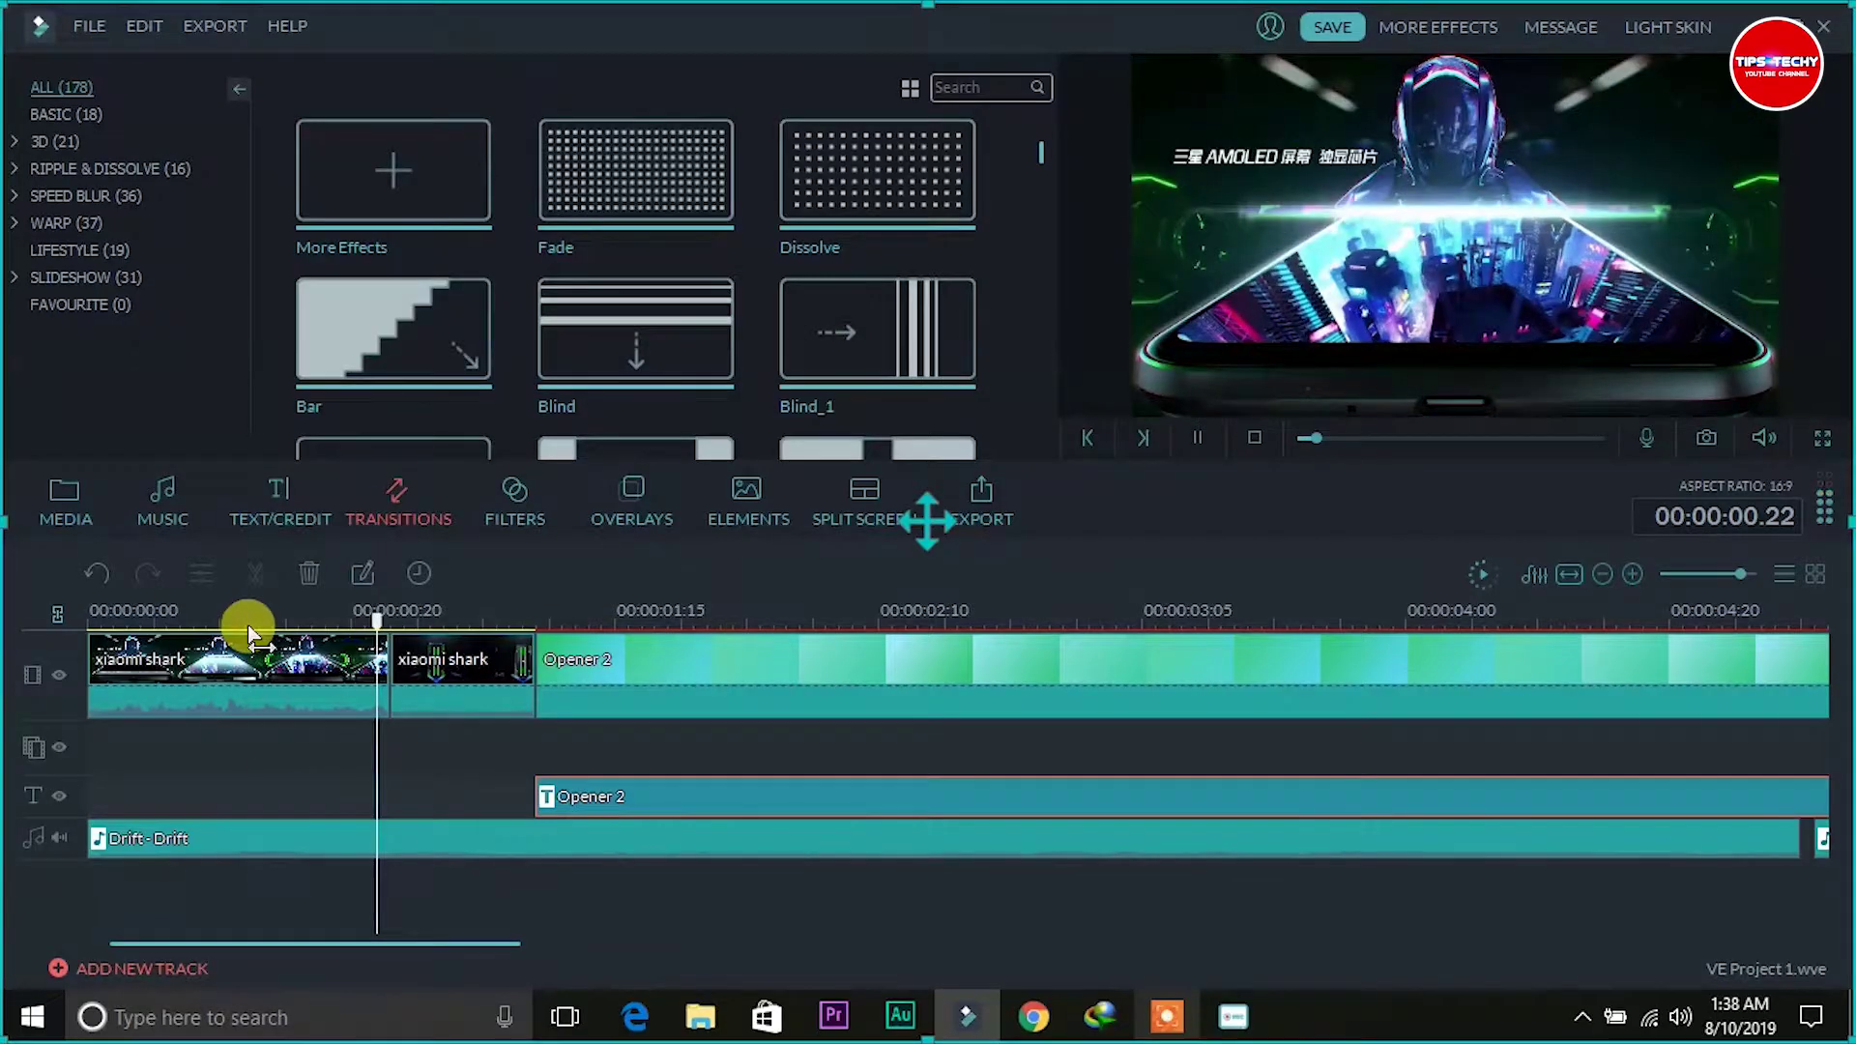
key("space")
left_click(220, 613)
key("space")
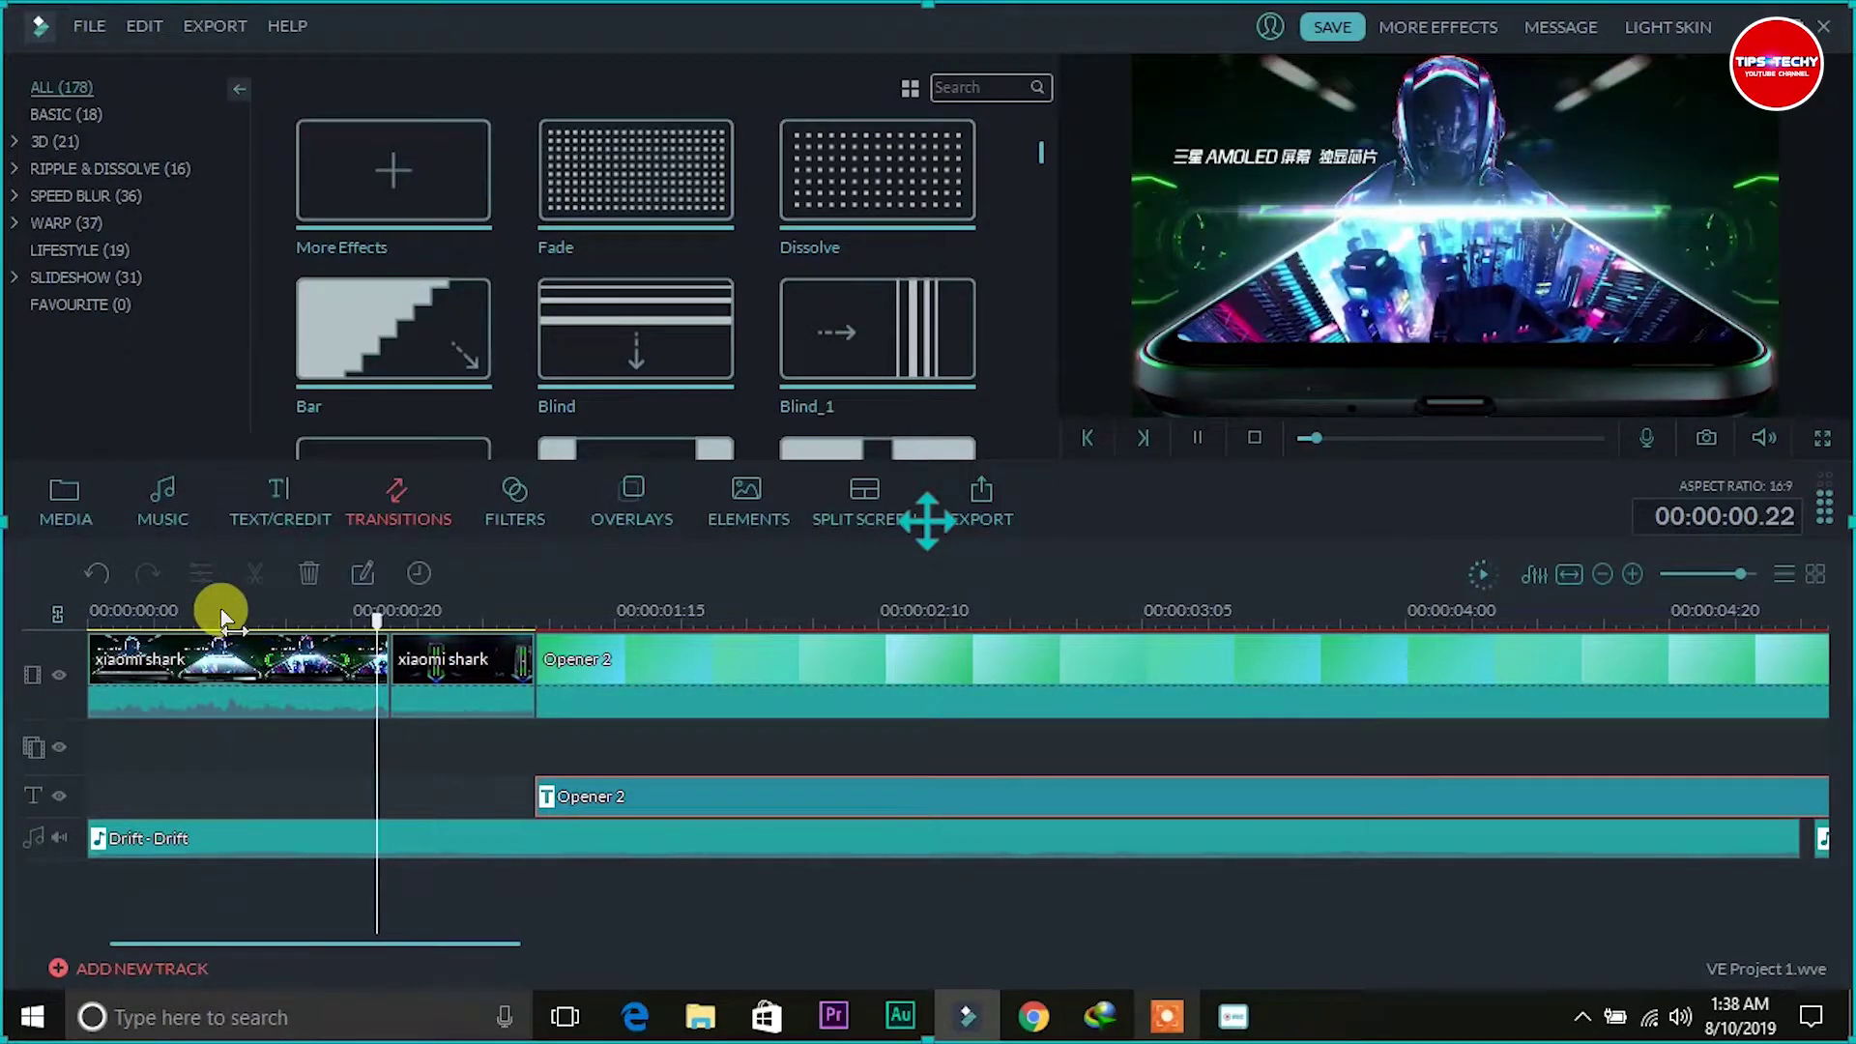
key("space")
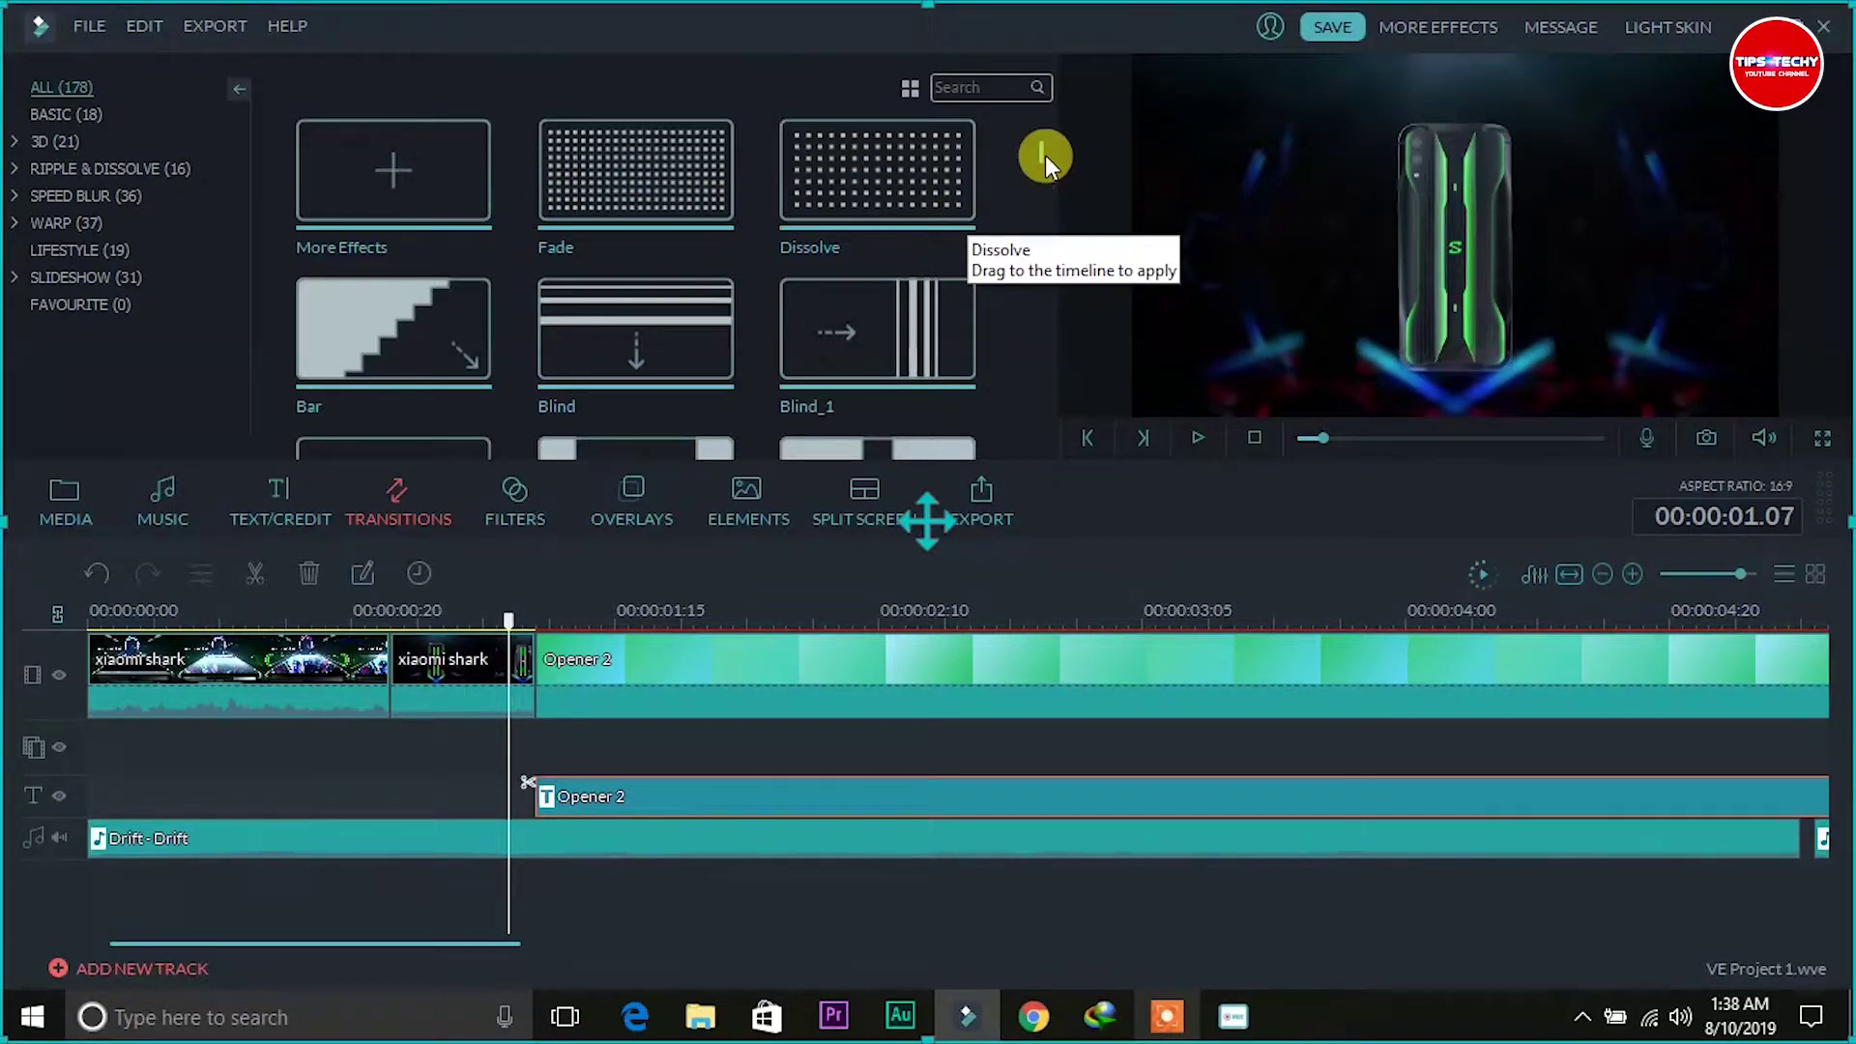
Browse the transitions and add Linear Wipe between the second xiaomi shark clip and the Opener 2 title.
scroll(1044, 162, "down", 10)
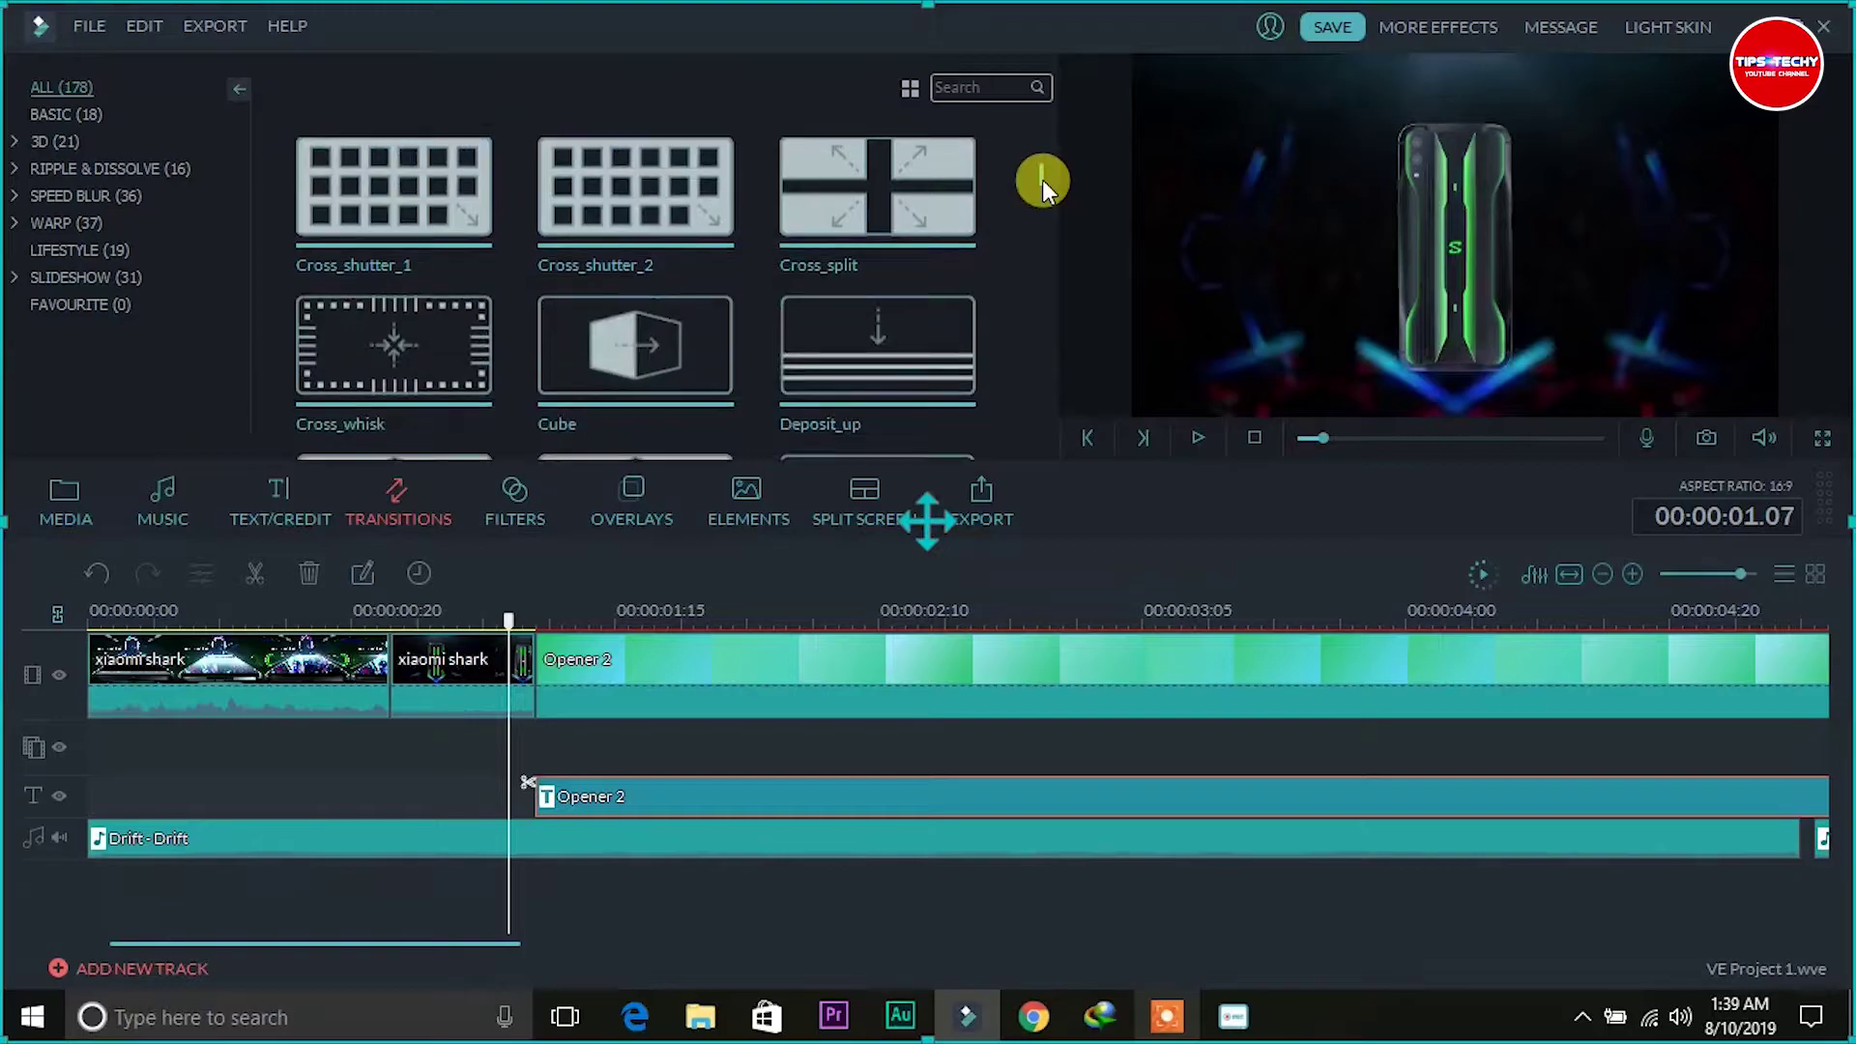
scroll(1042, 179, "down", 2)
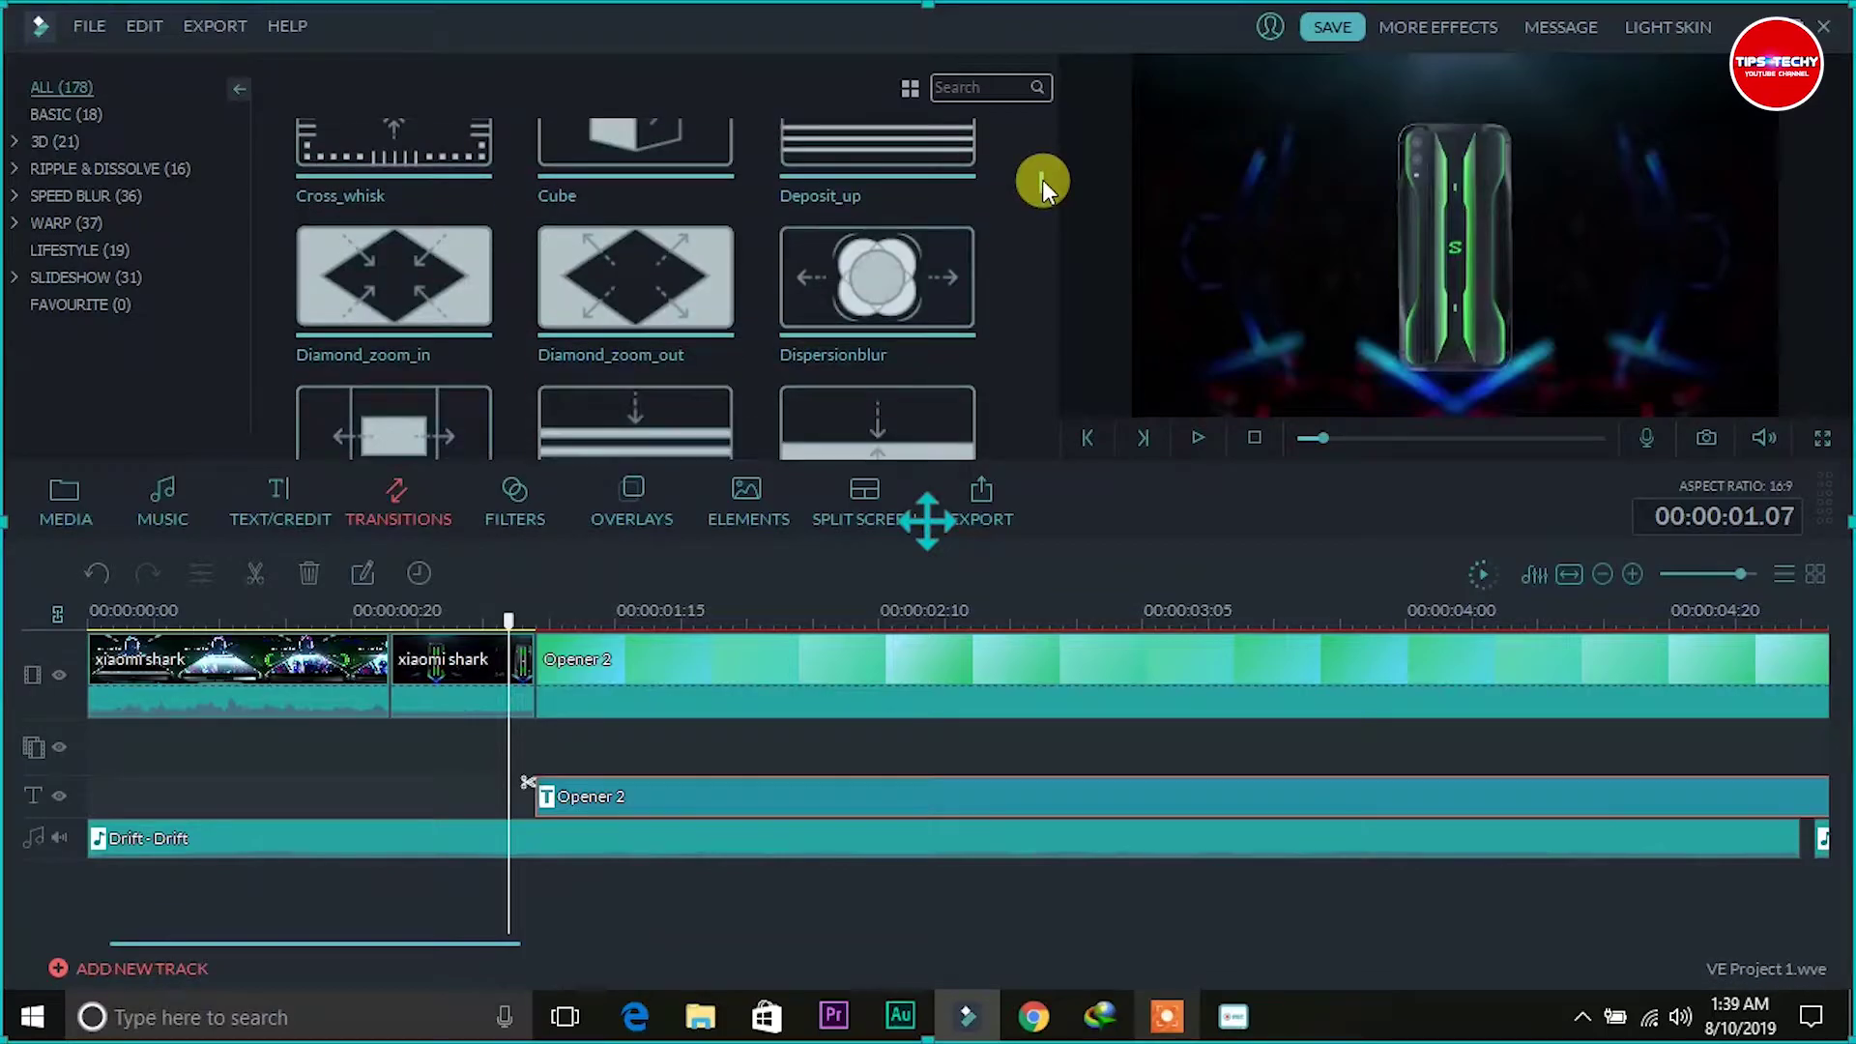
scroll(1042, 184, "down", 10)
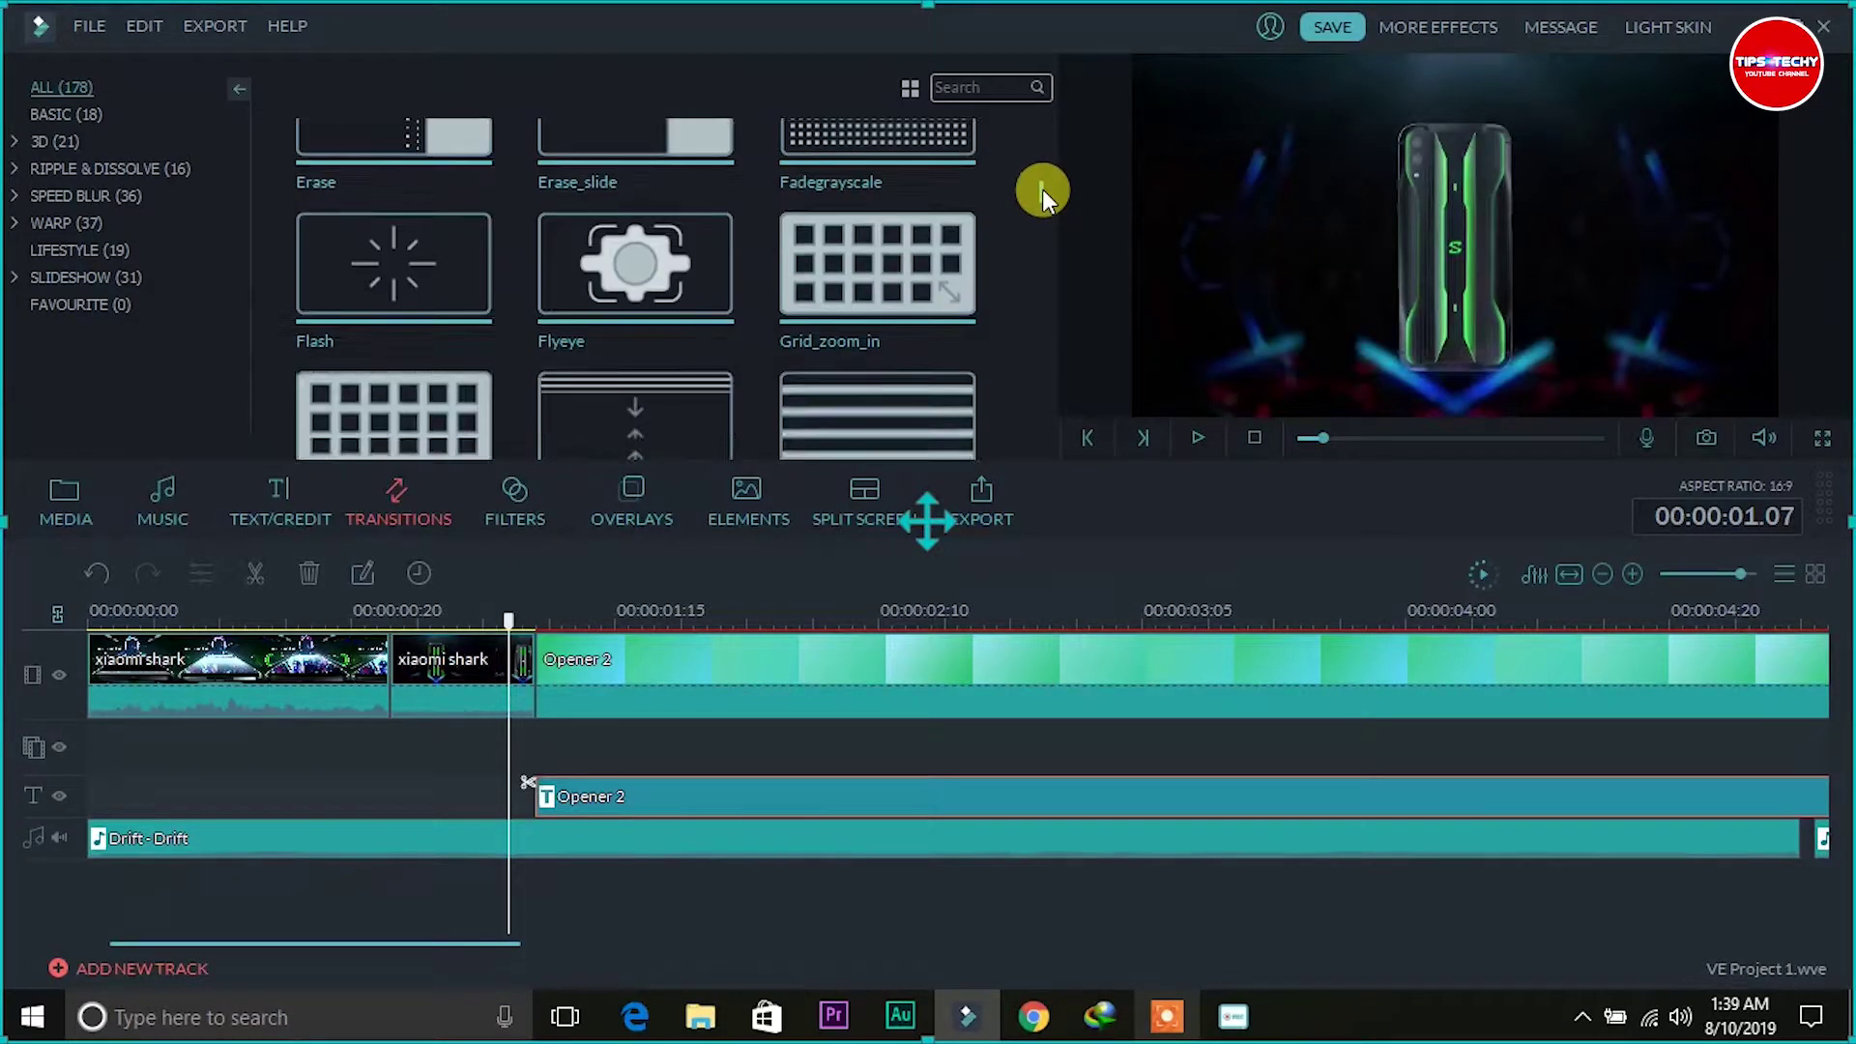
scroll(1042, 188, "up", 9)
scroll(1042, 188, "down", 6)
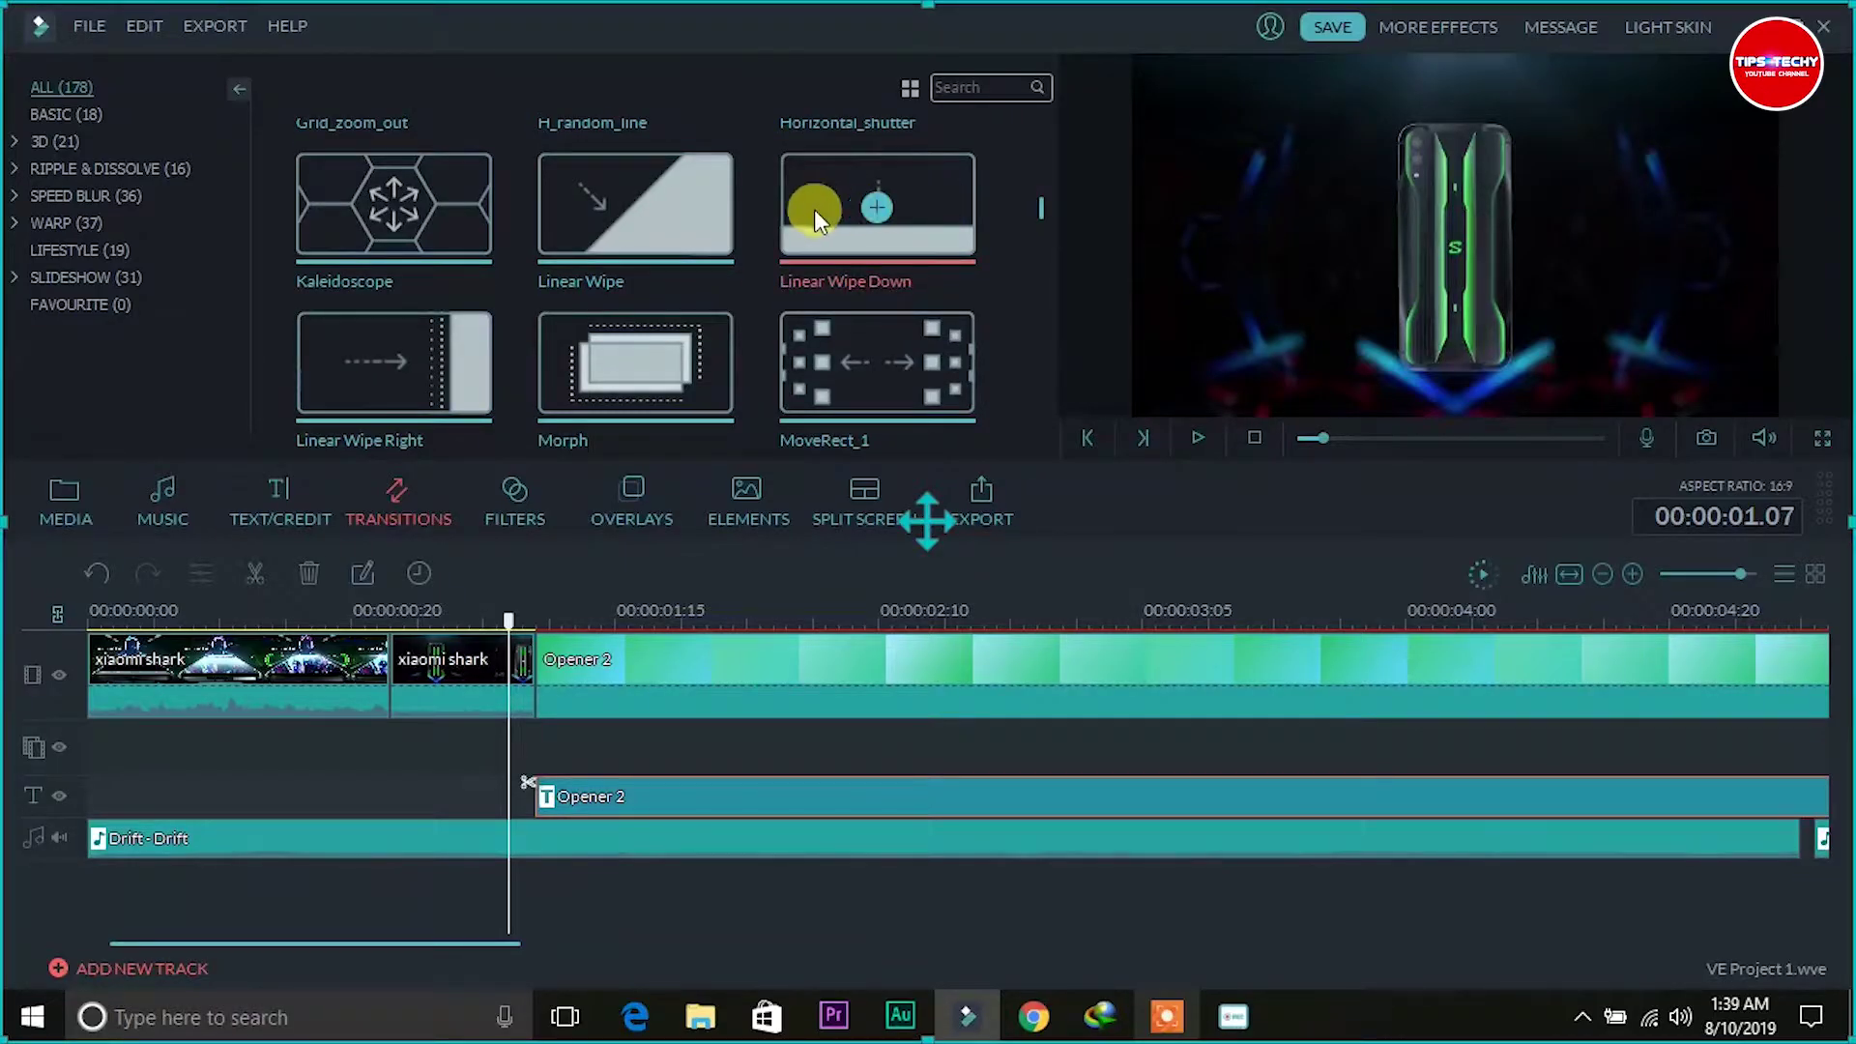
left_click(636, 209)
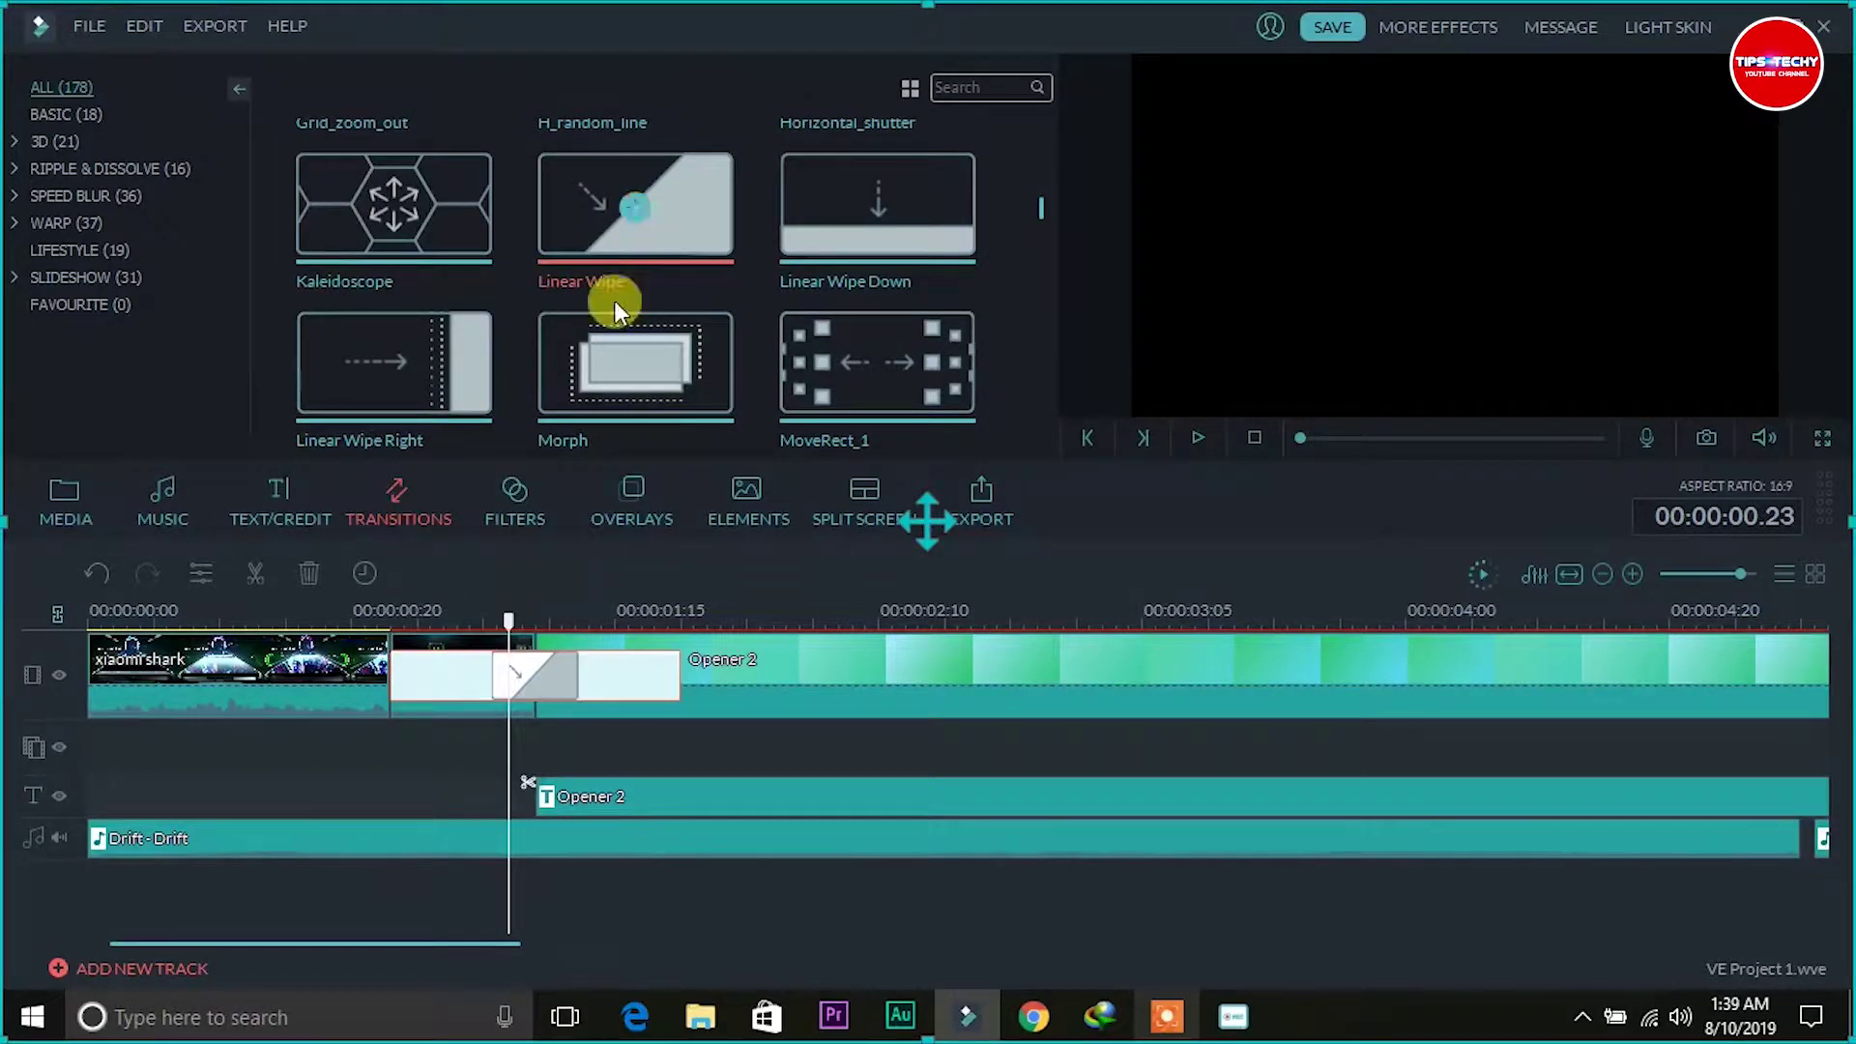
Preview the Linear Wipe between the second xiaomi shark clip and Opener 2, playing up to 00:00:02.10.
left_click(375, 611)
key("space")
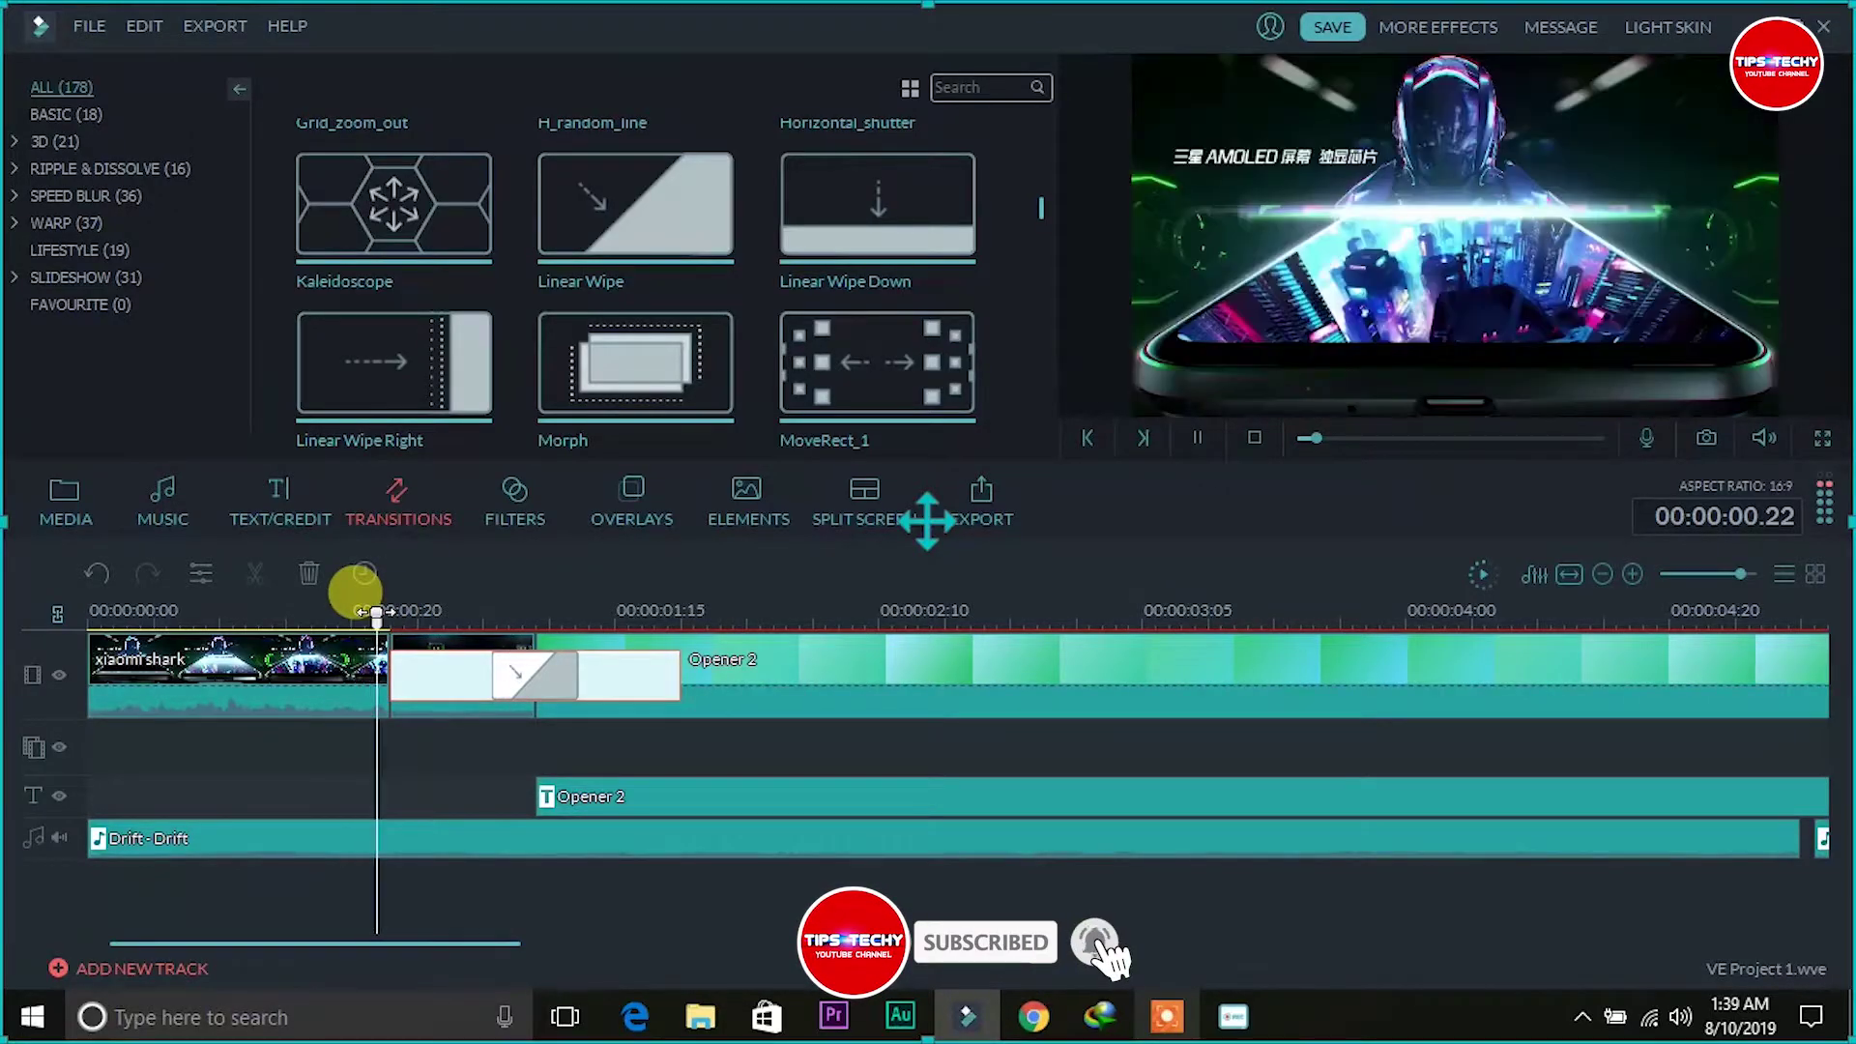
key("space")
left_click(429, 609)
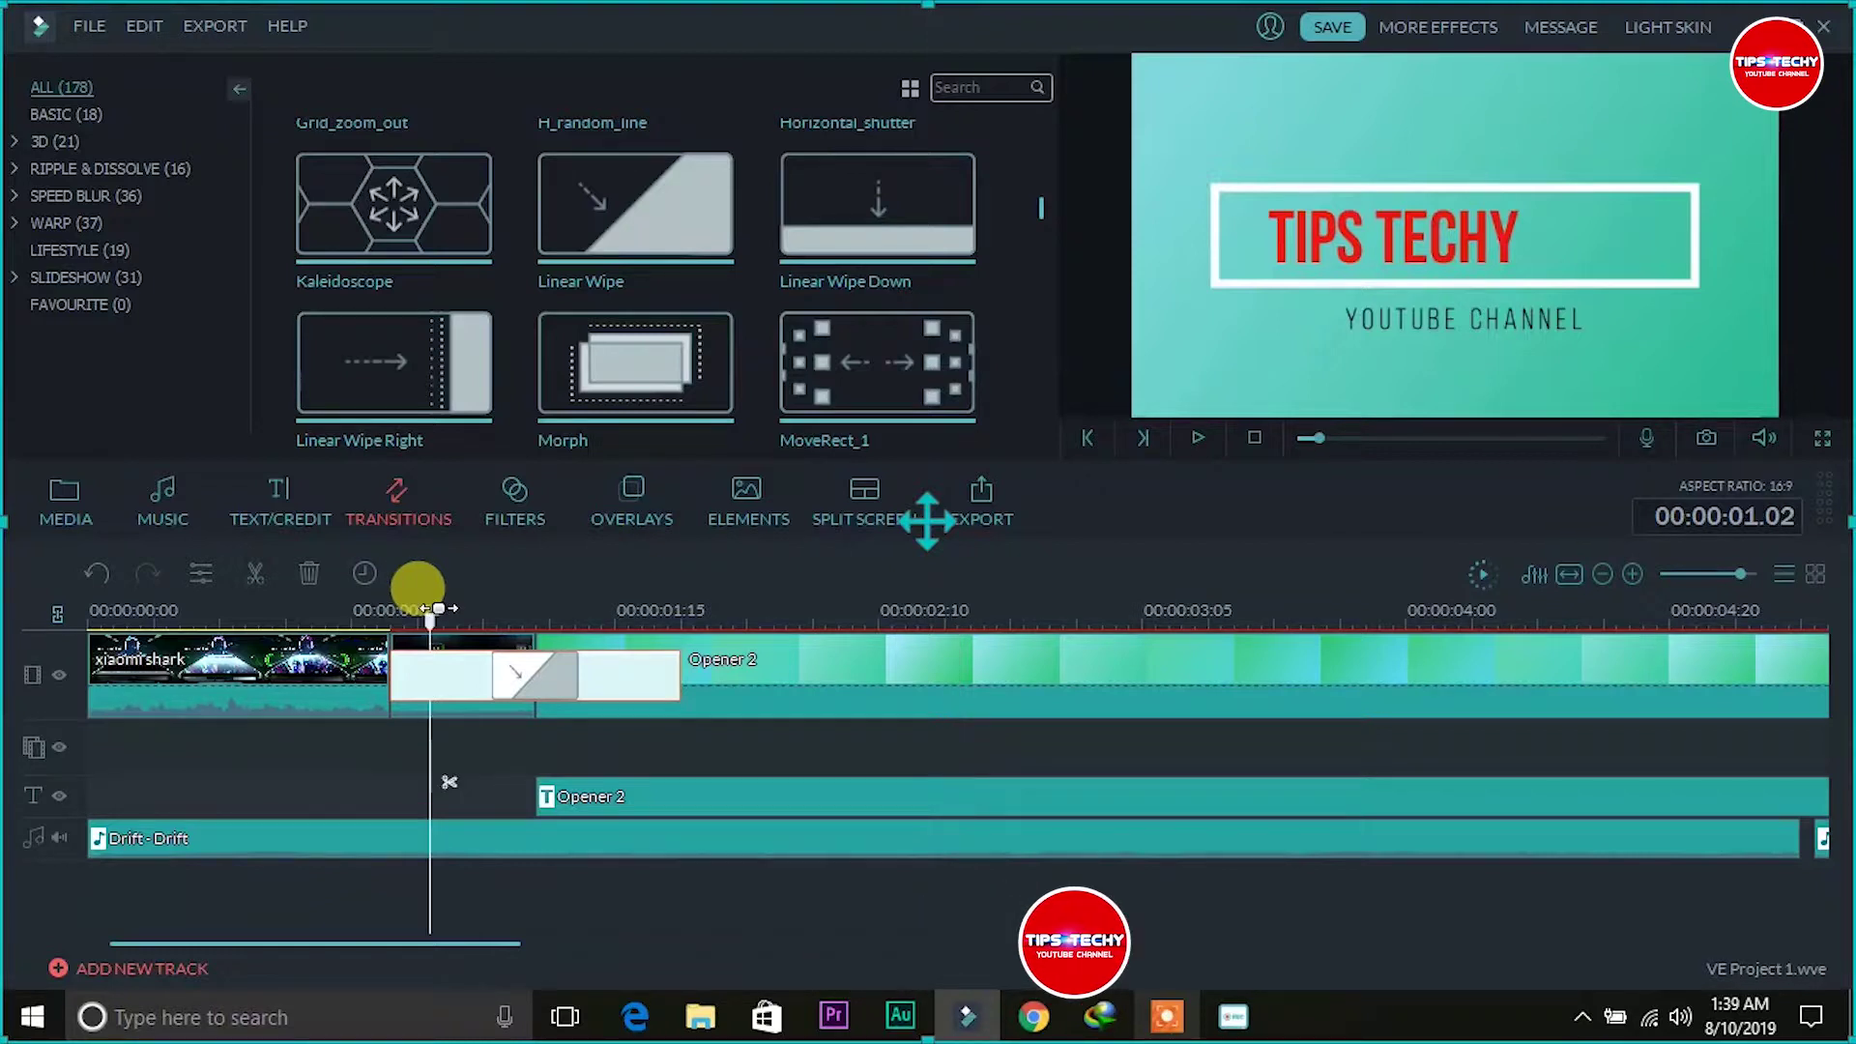
key("space")
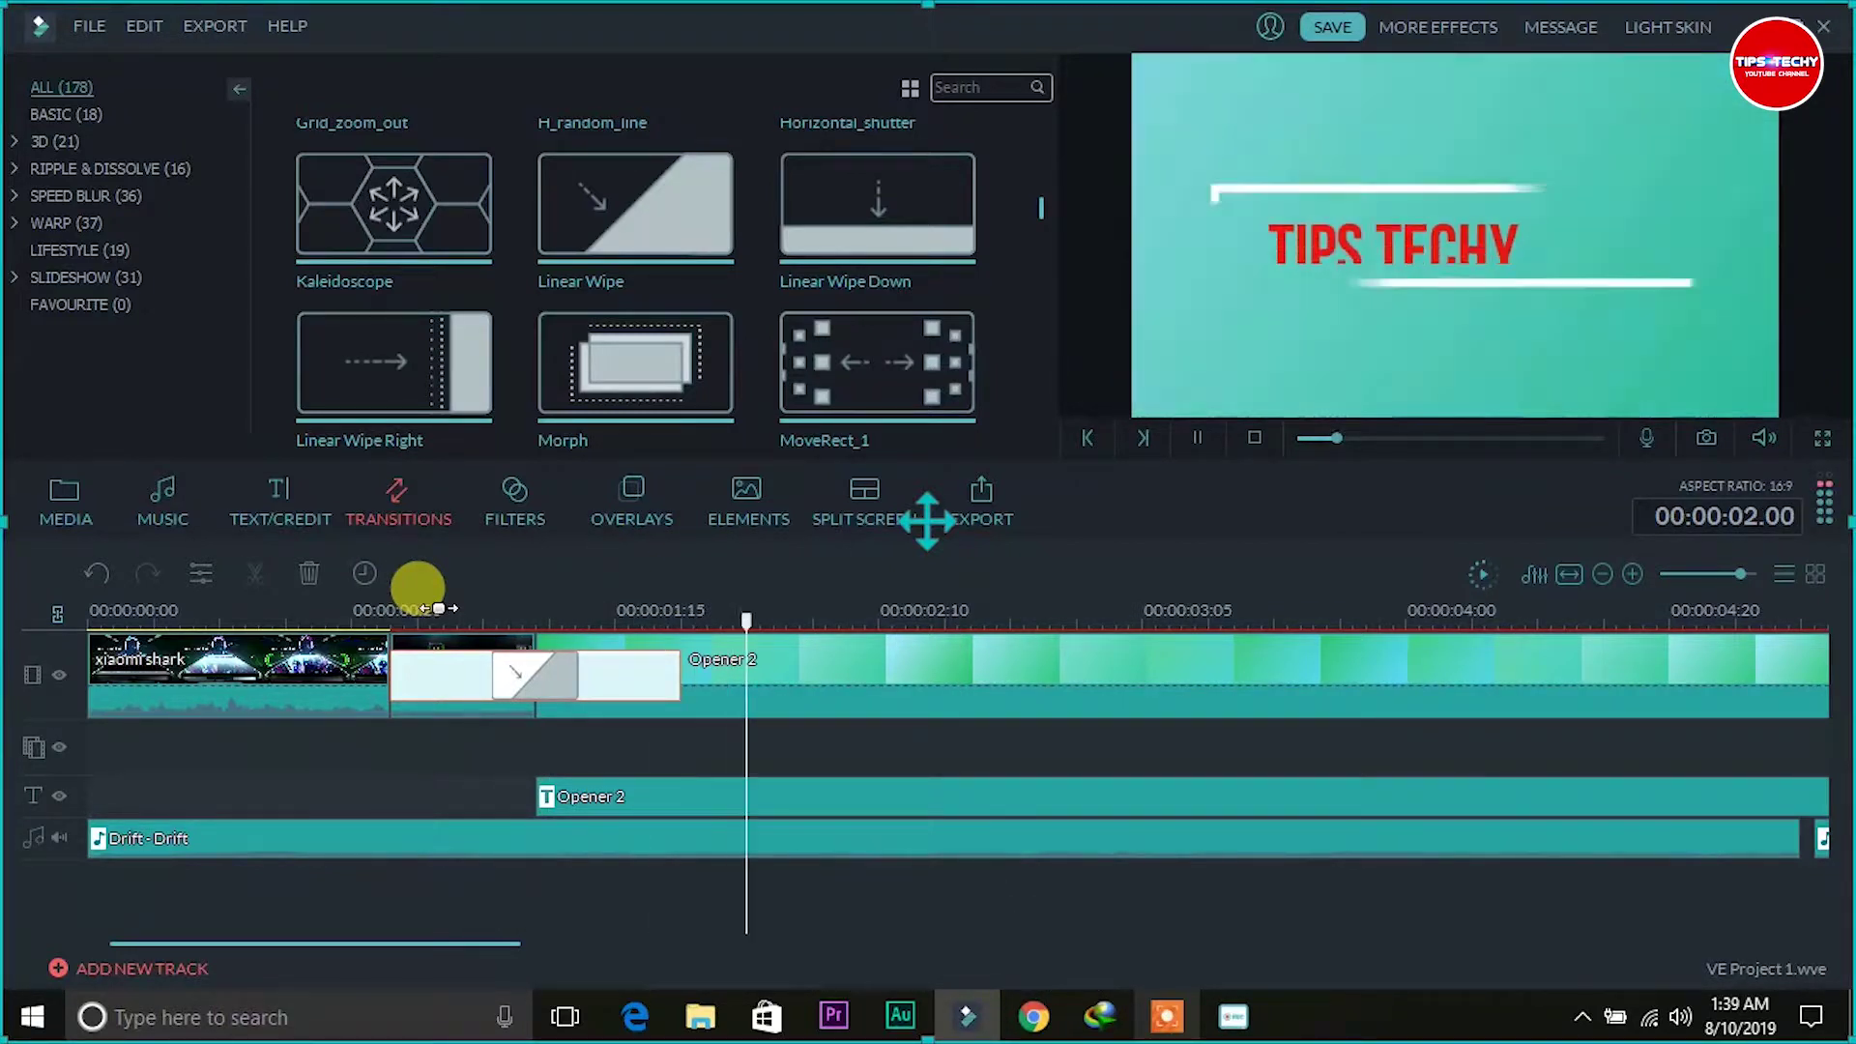
key("space")
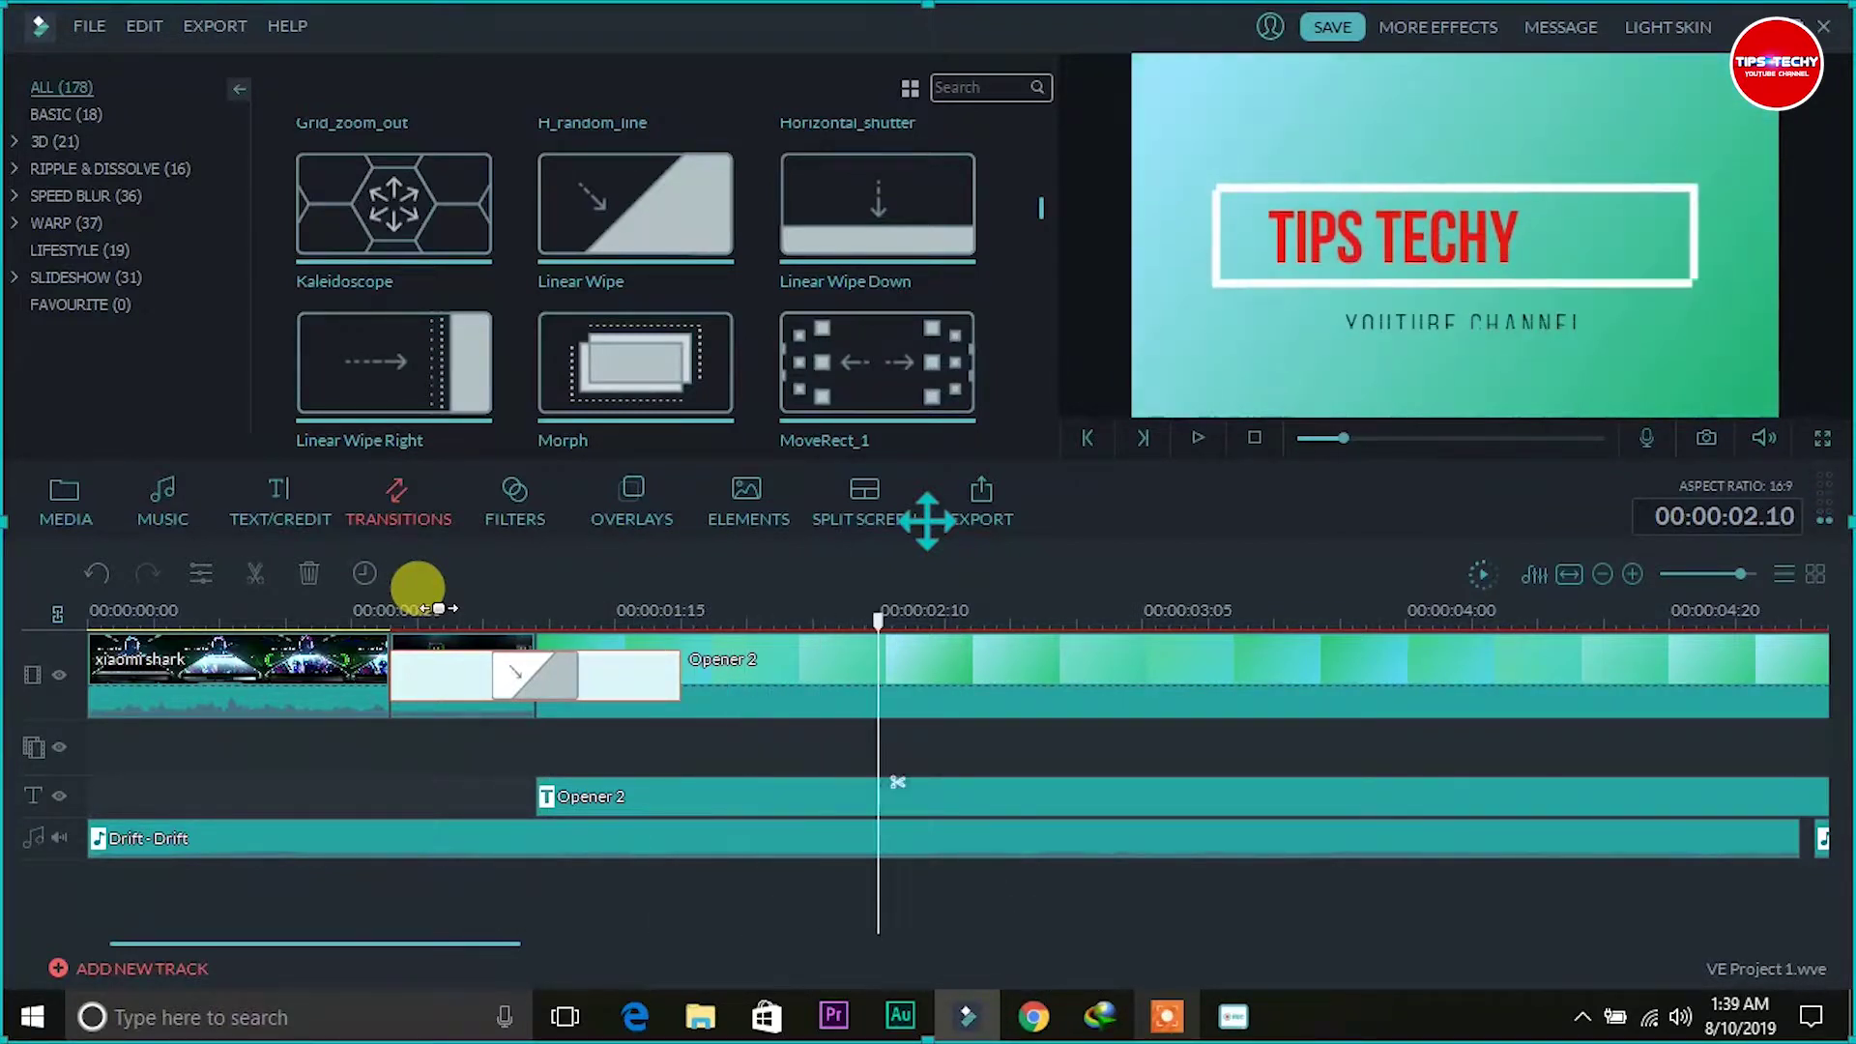
Add a Linear Wipe transition to the first xiaomi shark clip at the start of the timeline.
left_click(319, 690)
left_click(711, 251)
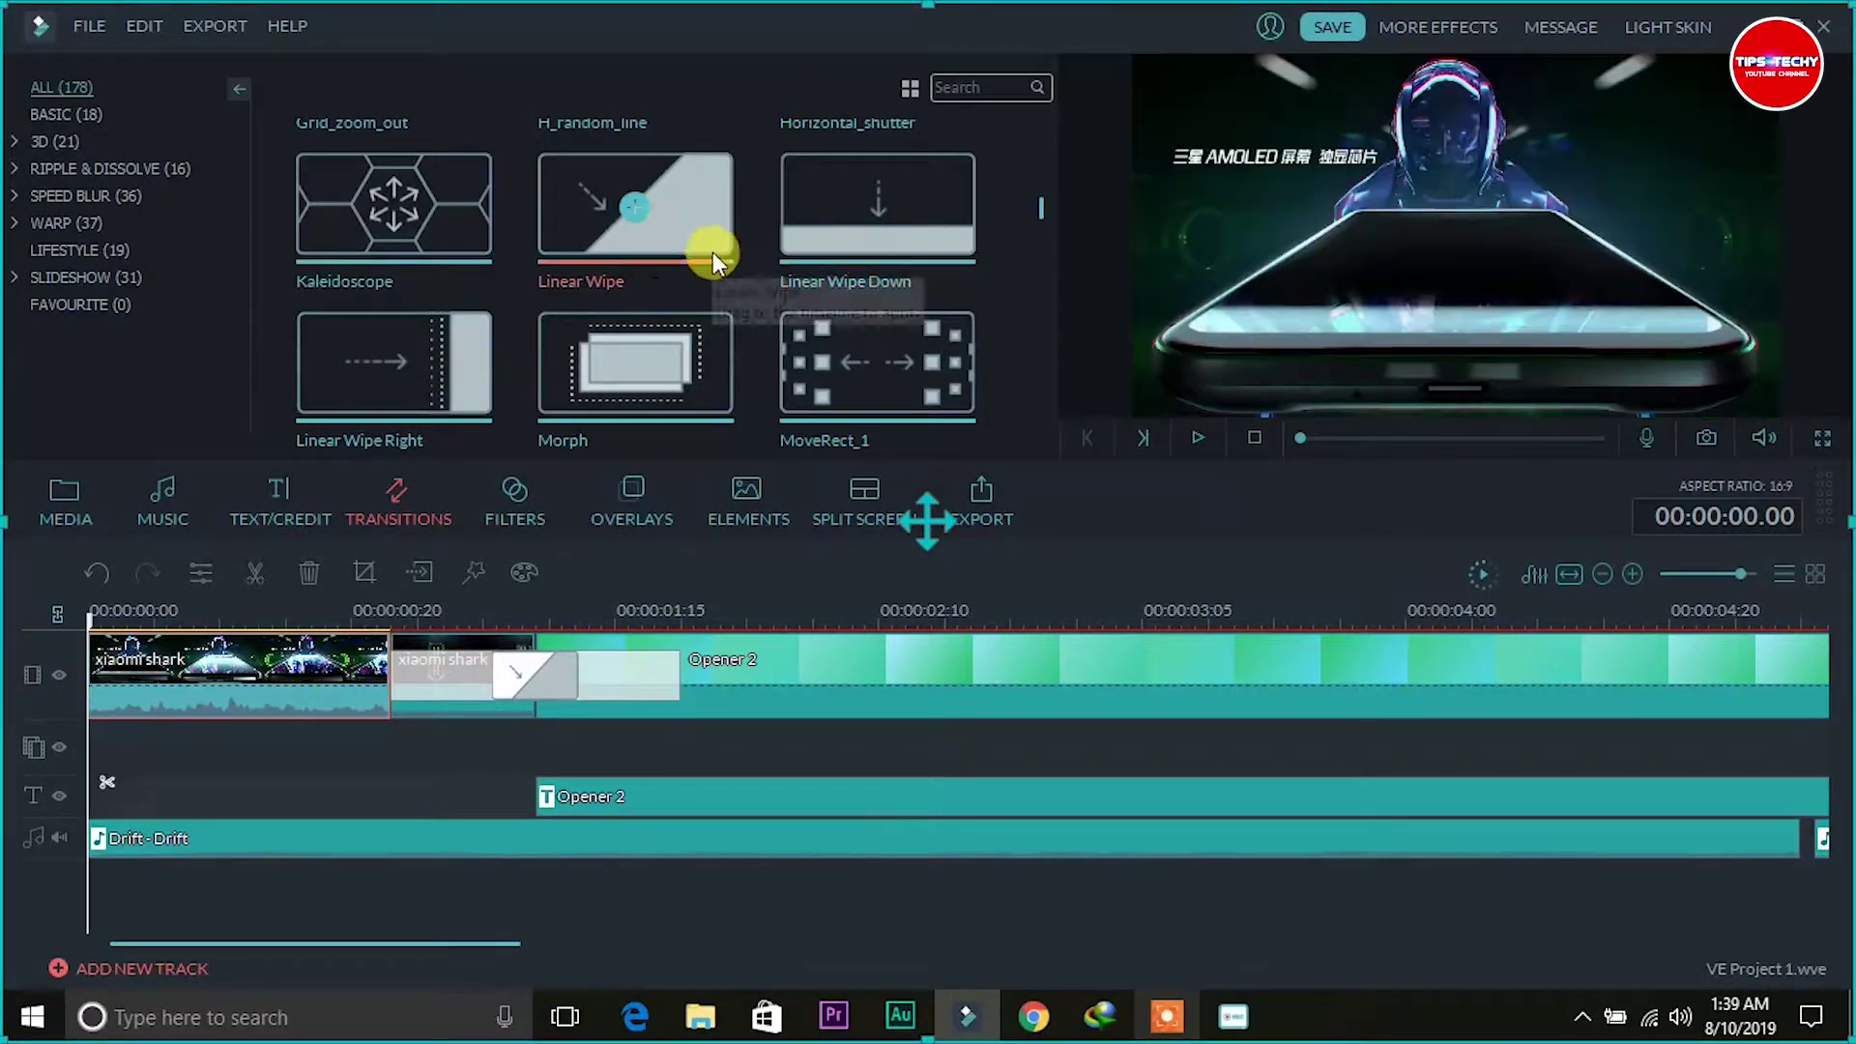
left_click_drag(653, 248, 275, 723)
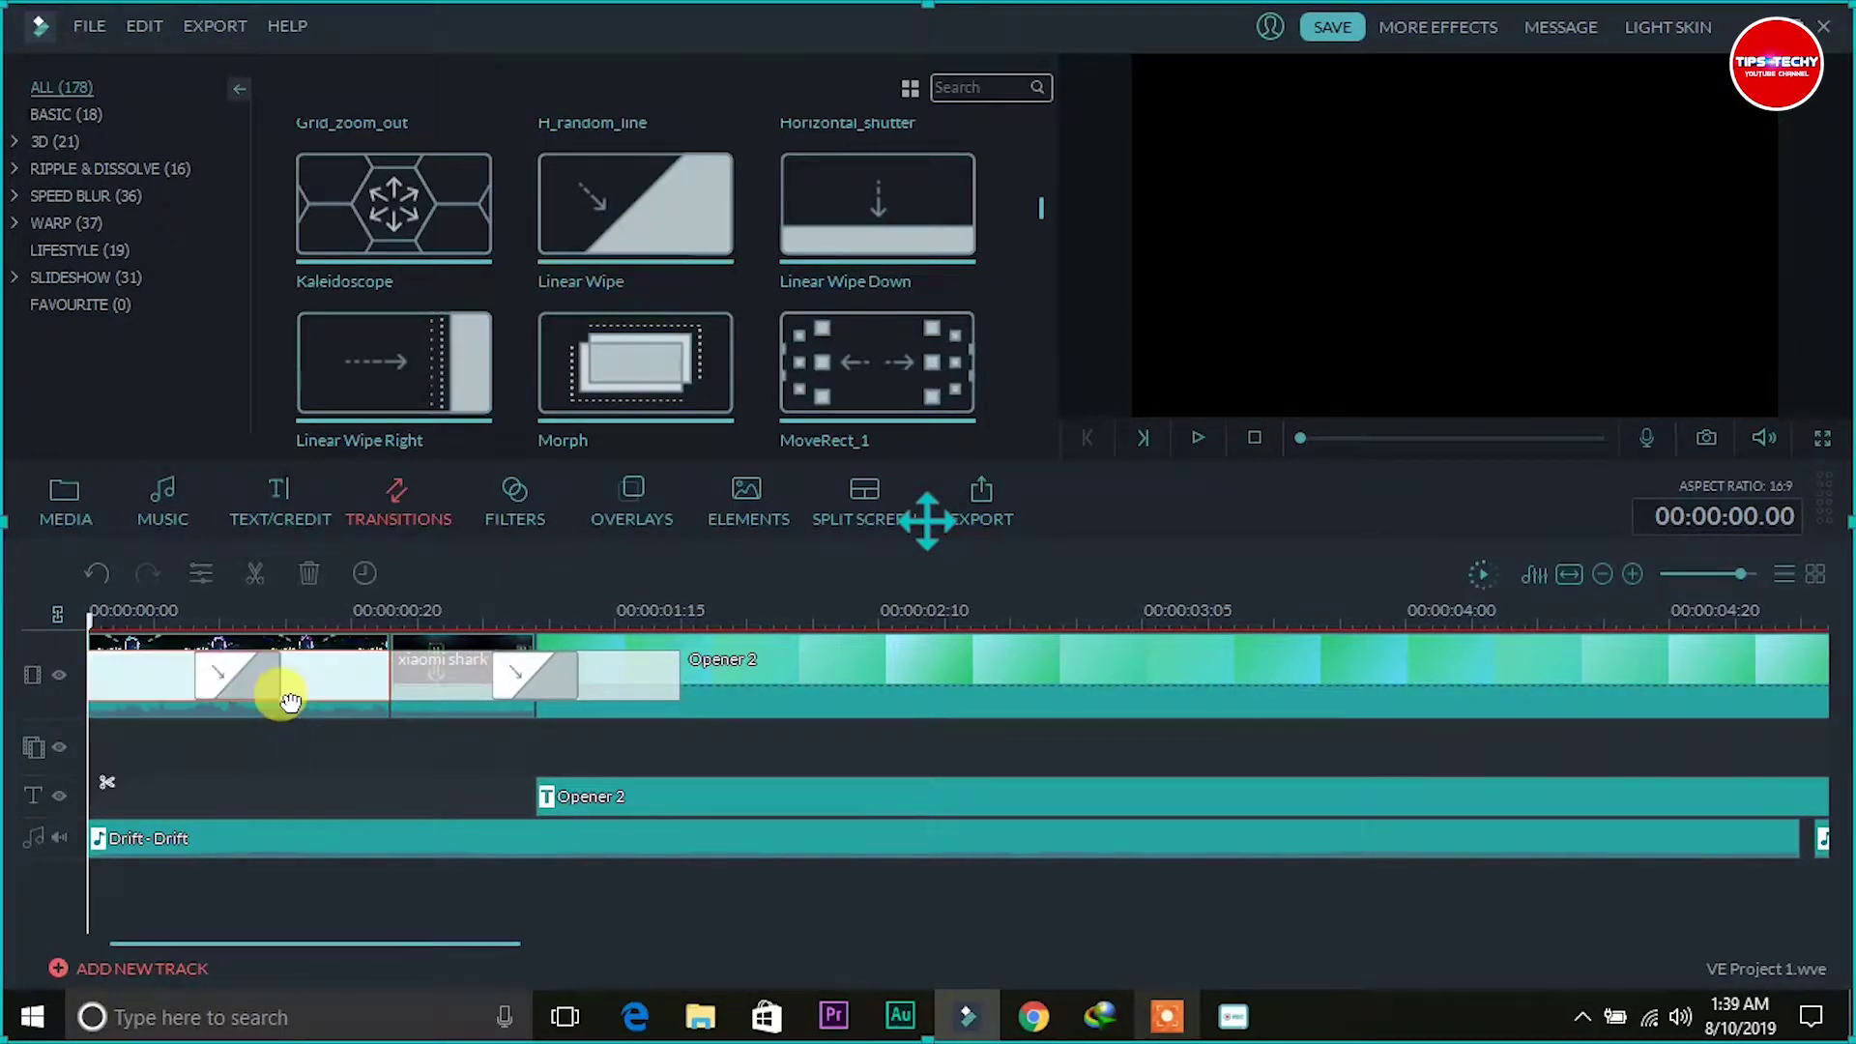
Play the timeline from the start to check both Linear Wipe transitions, ending in the xiaomi shark clip after Opener 2.
key("space")
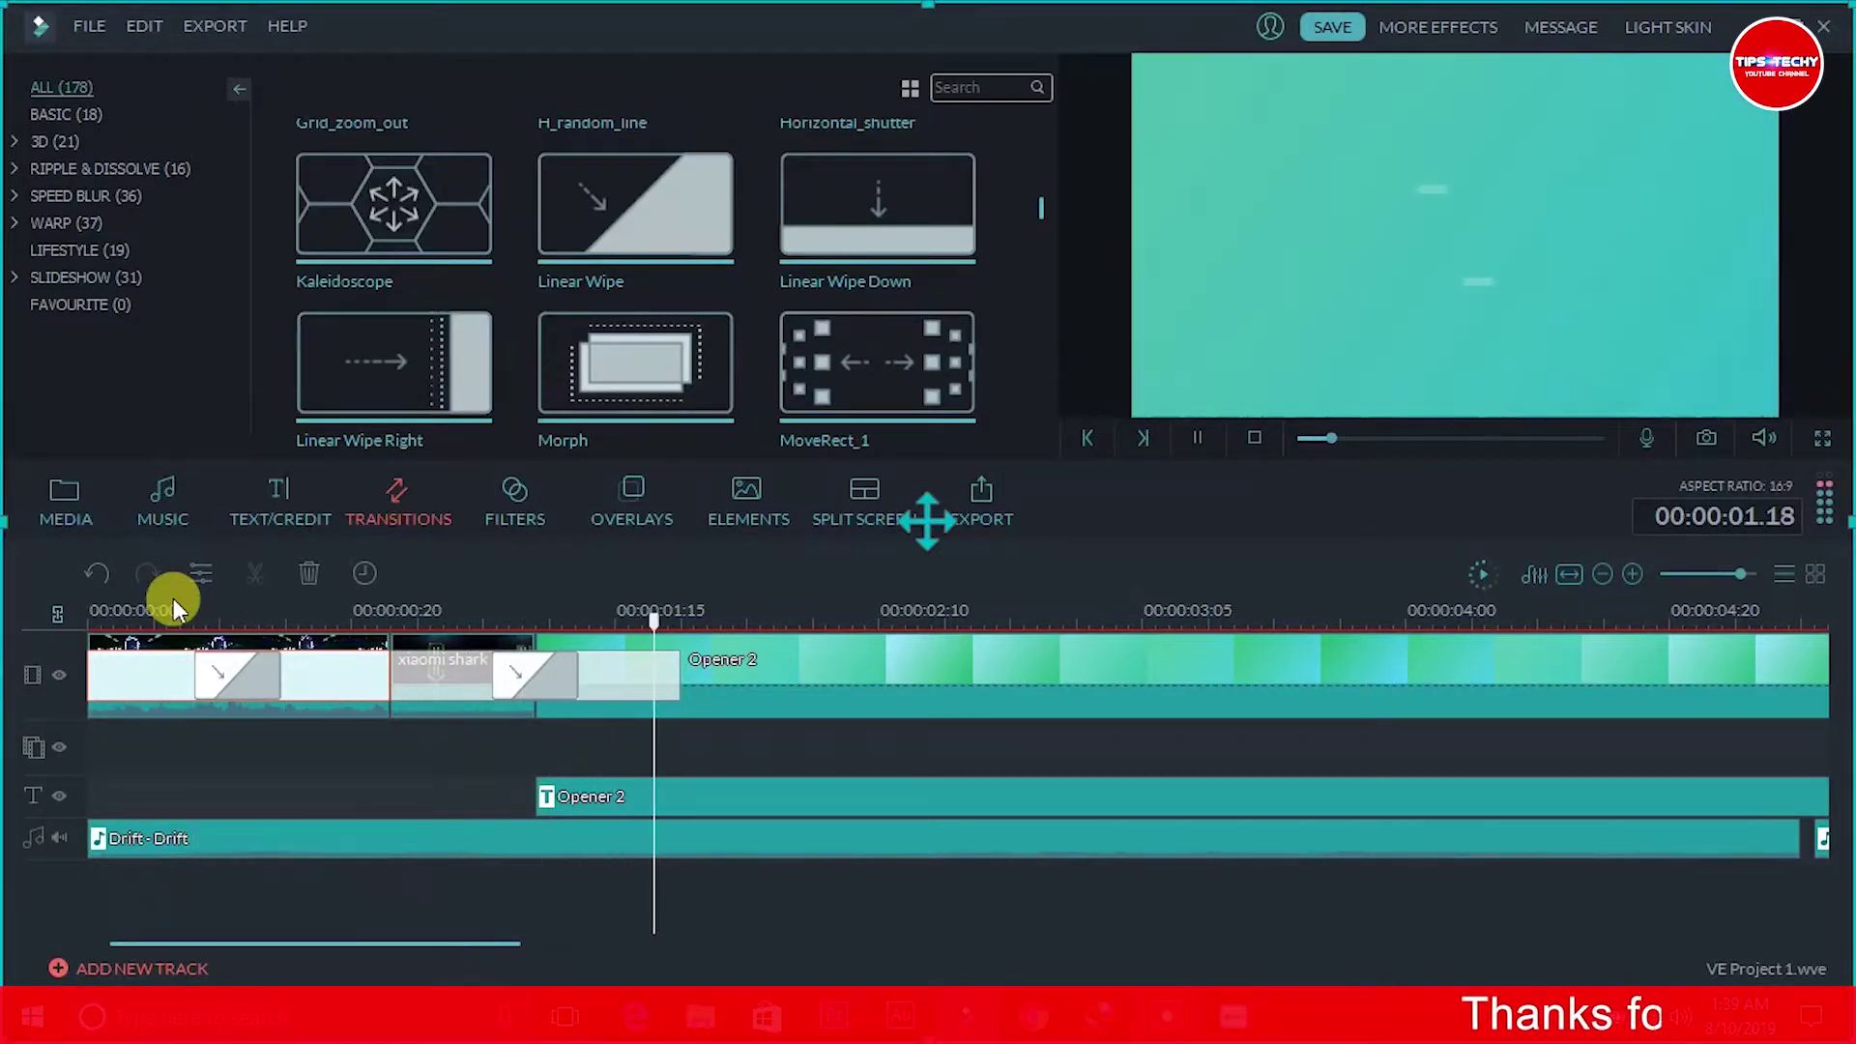
key("space")
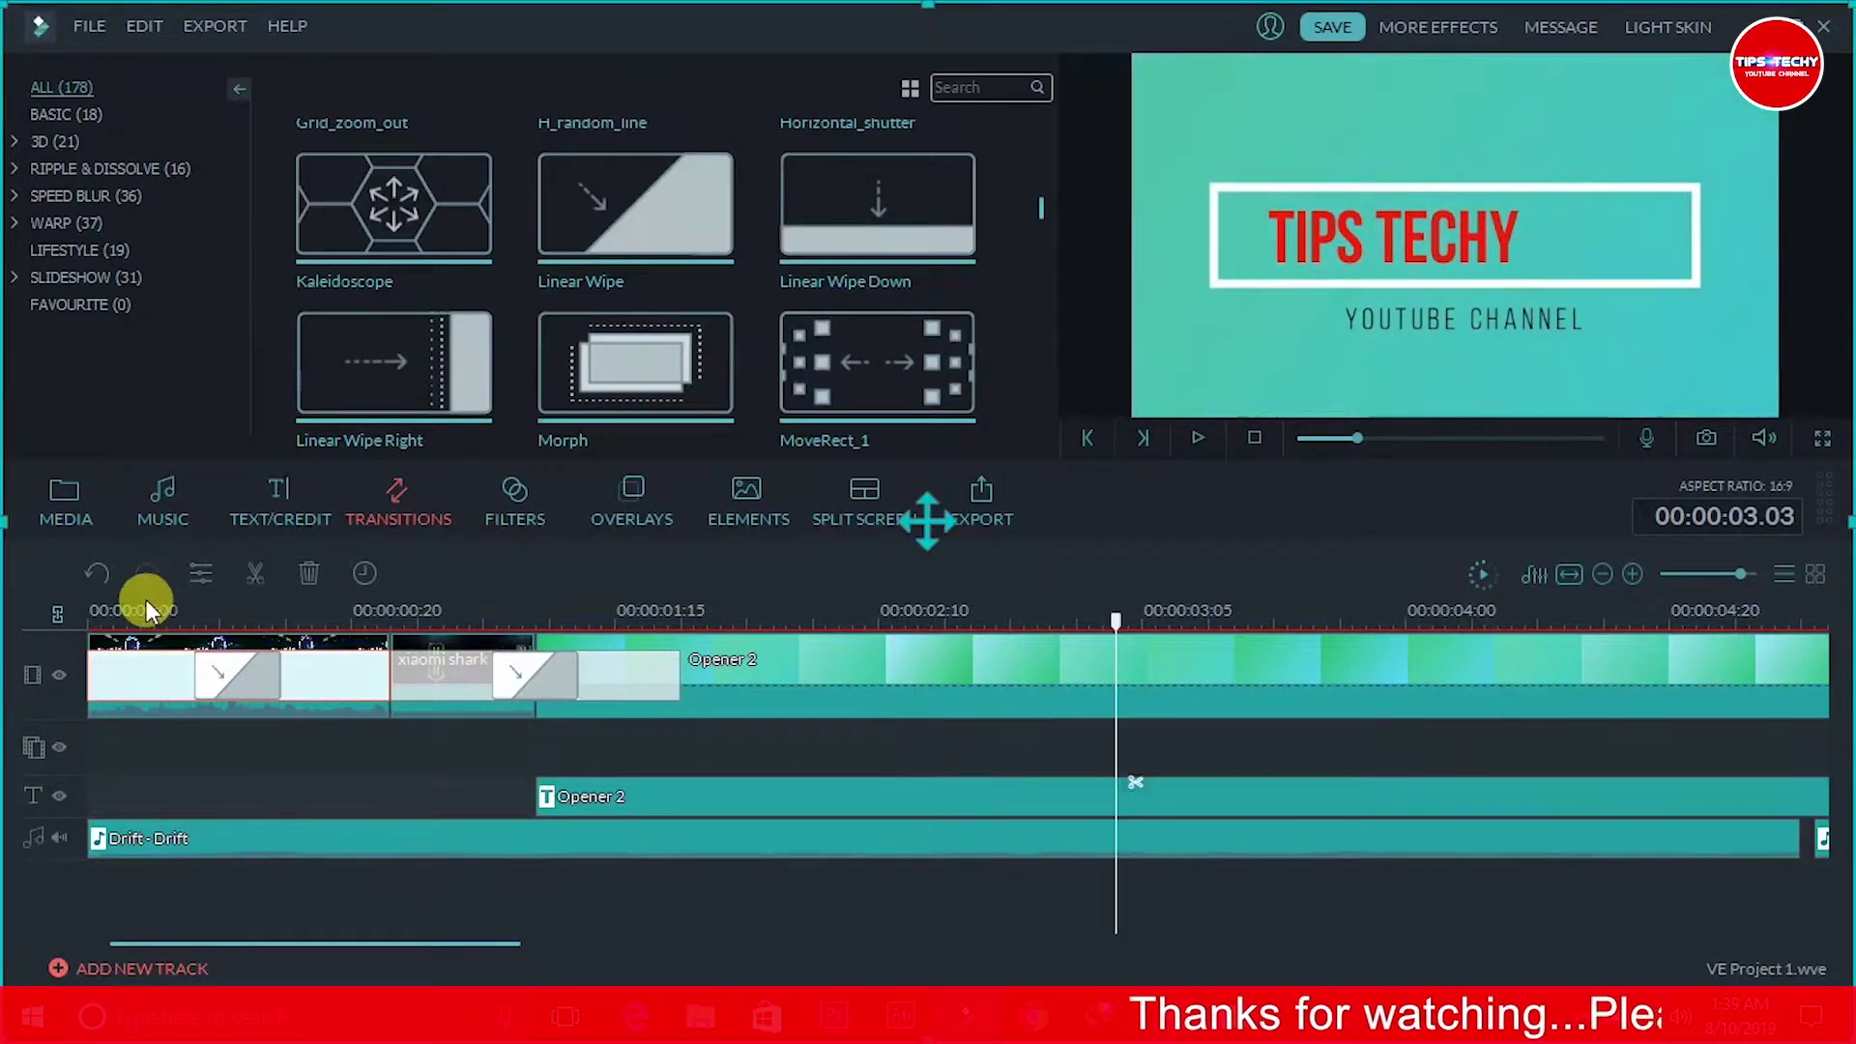
left_click(104, 619)
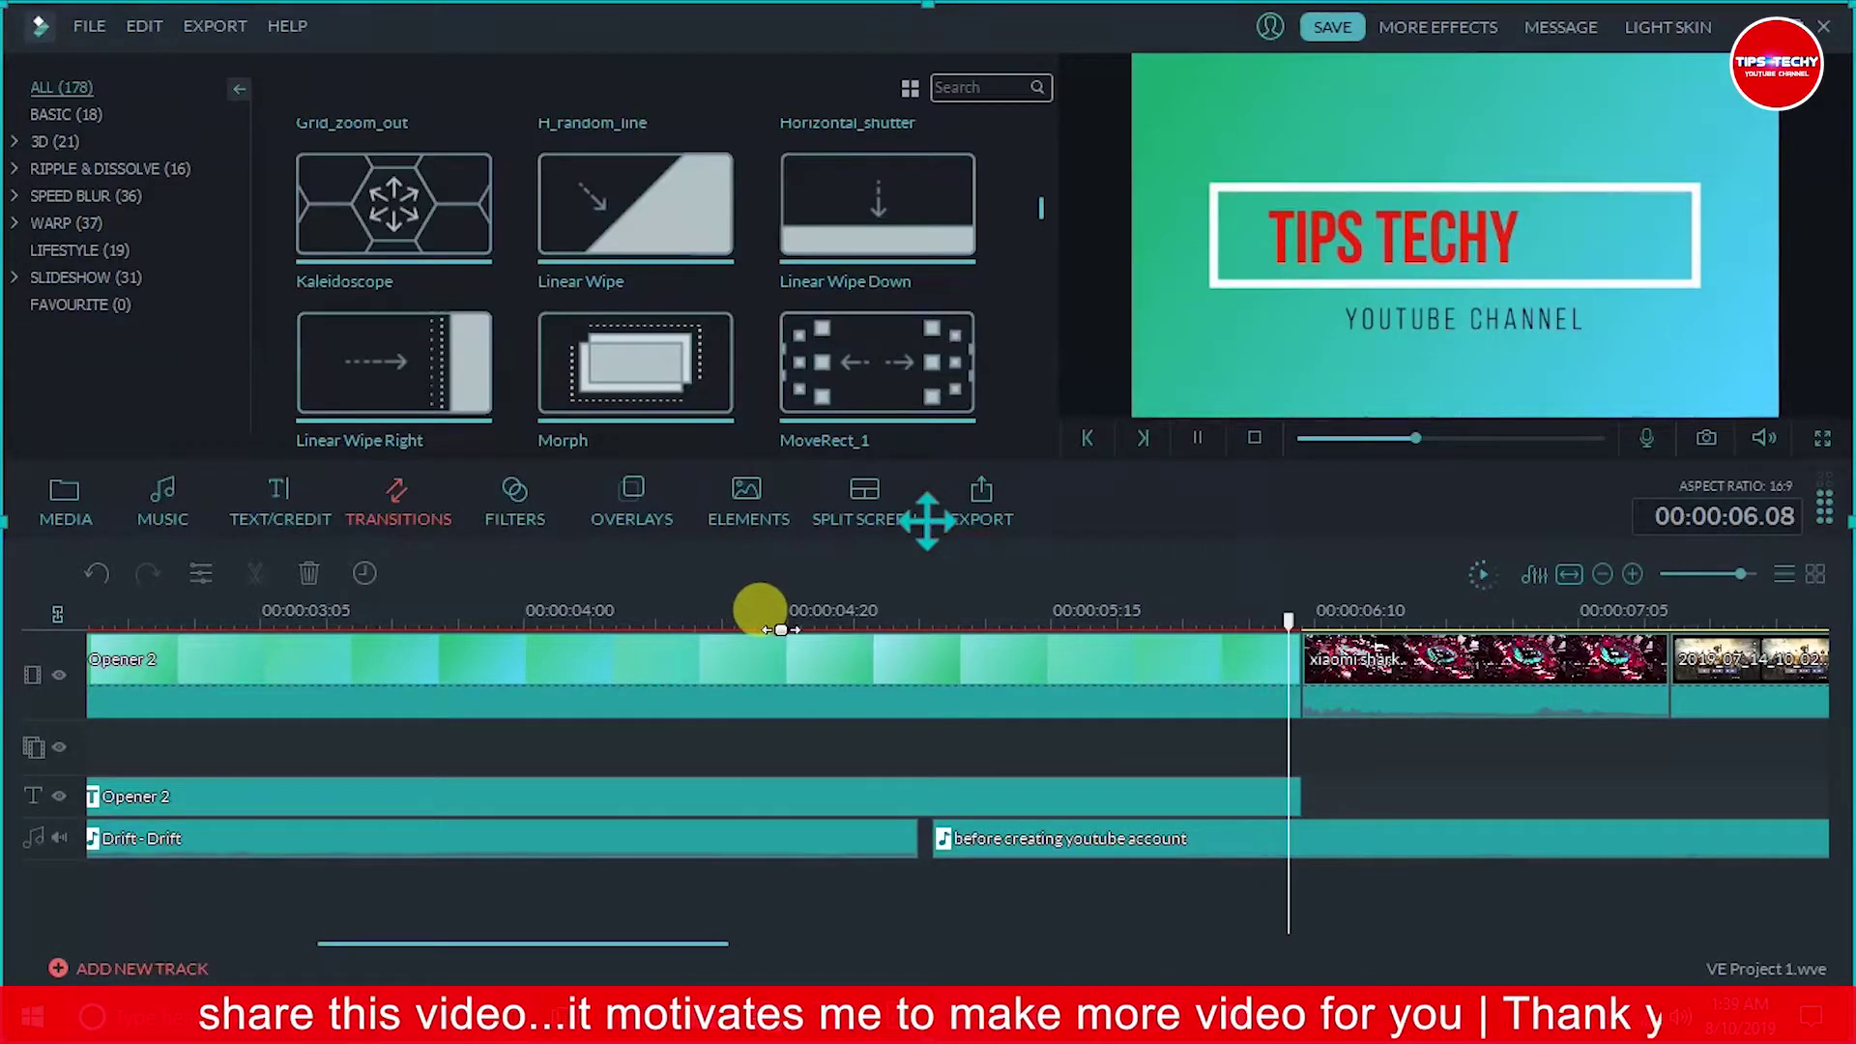
scroll(766, 613, "down", 3)
left_click(709, 665)
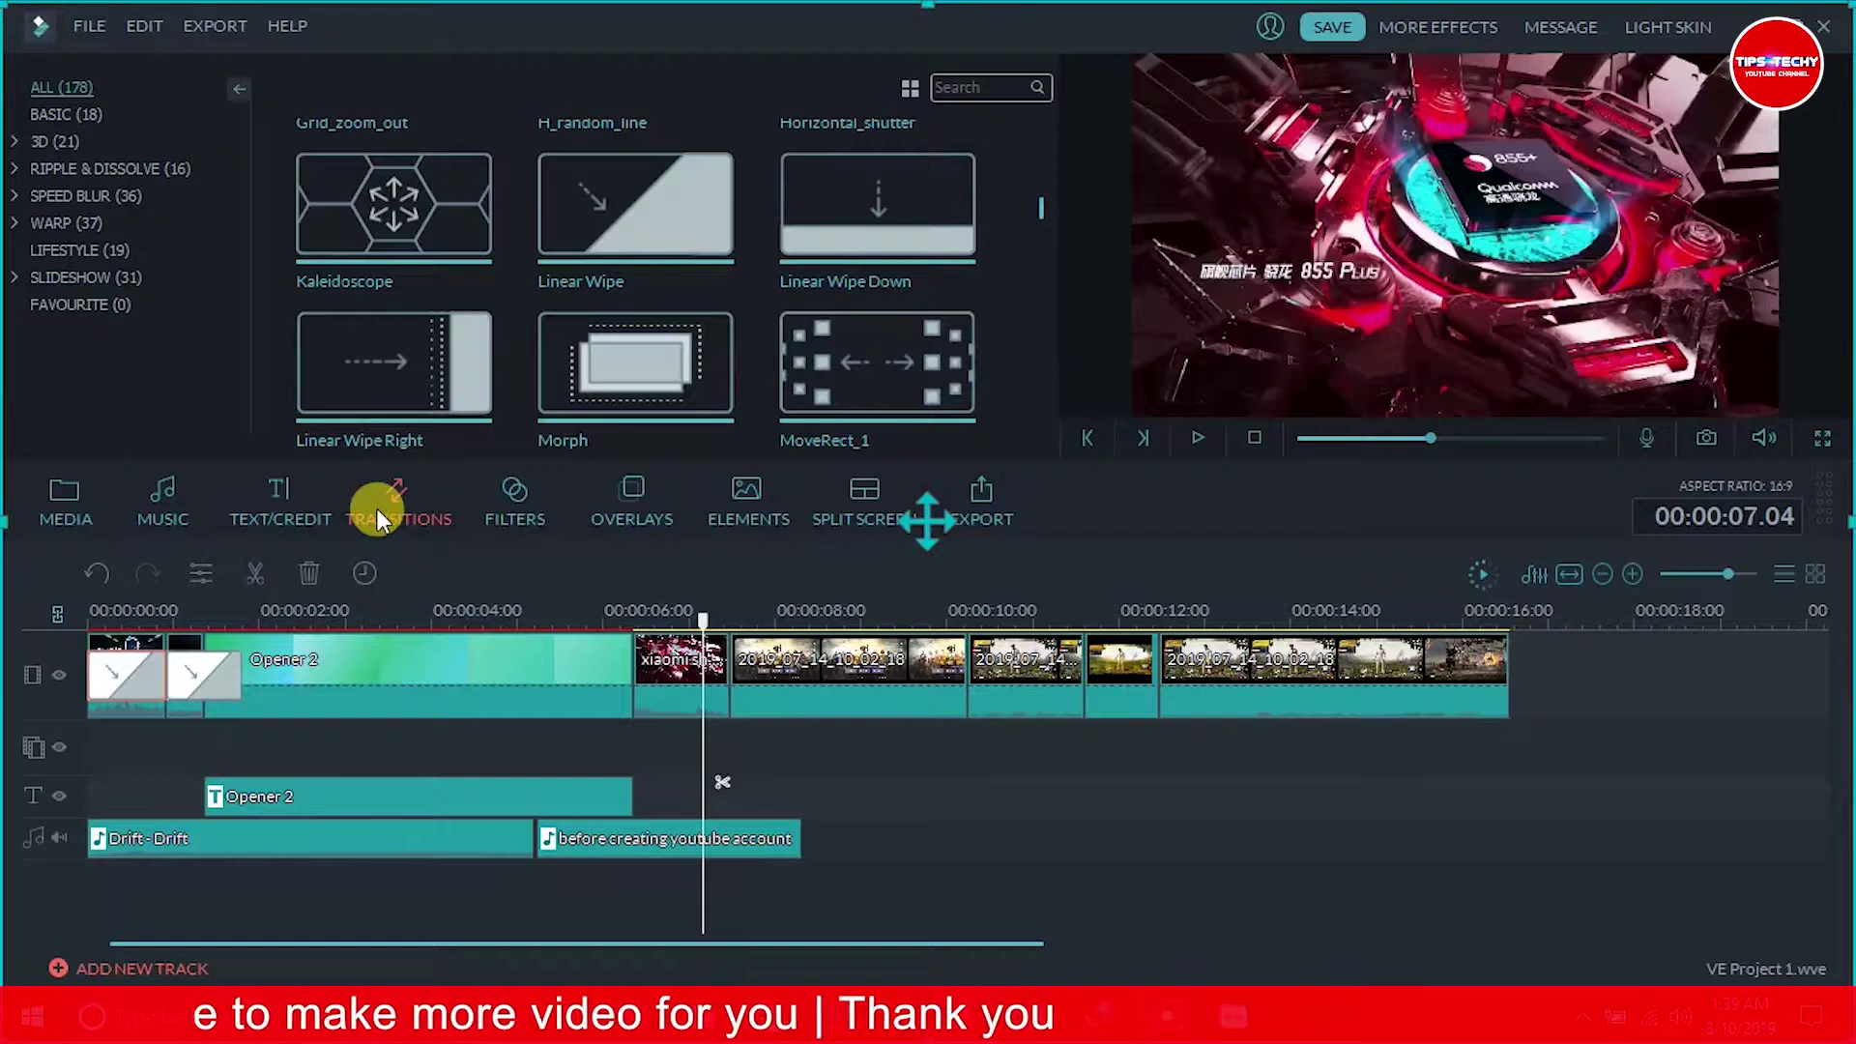
Play the cut between the xiaomi shark clip after Opener 2 and the first 2019_07_14 clip.
key("space")
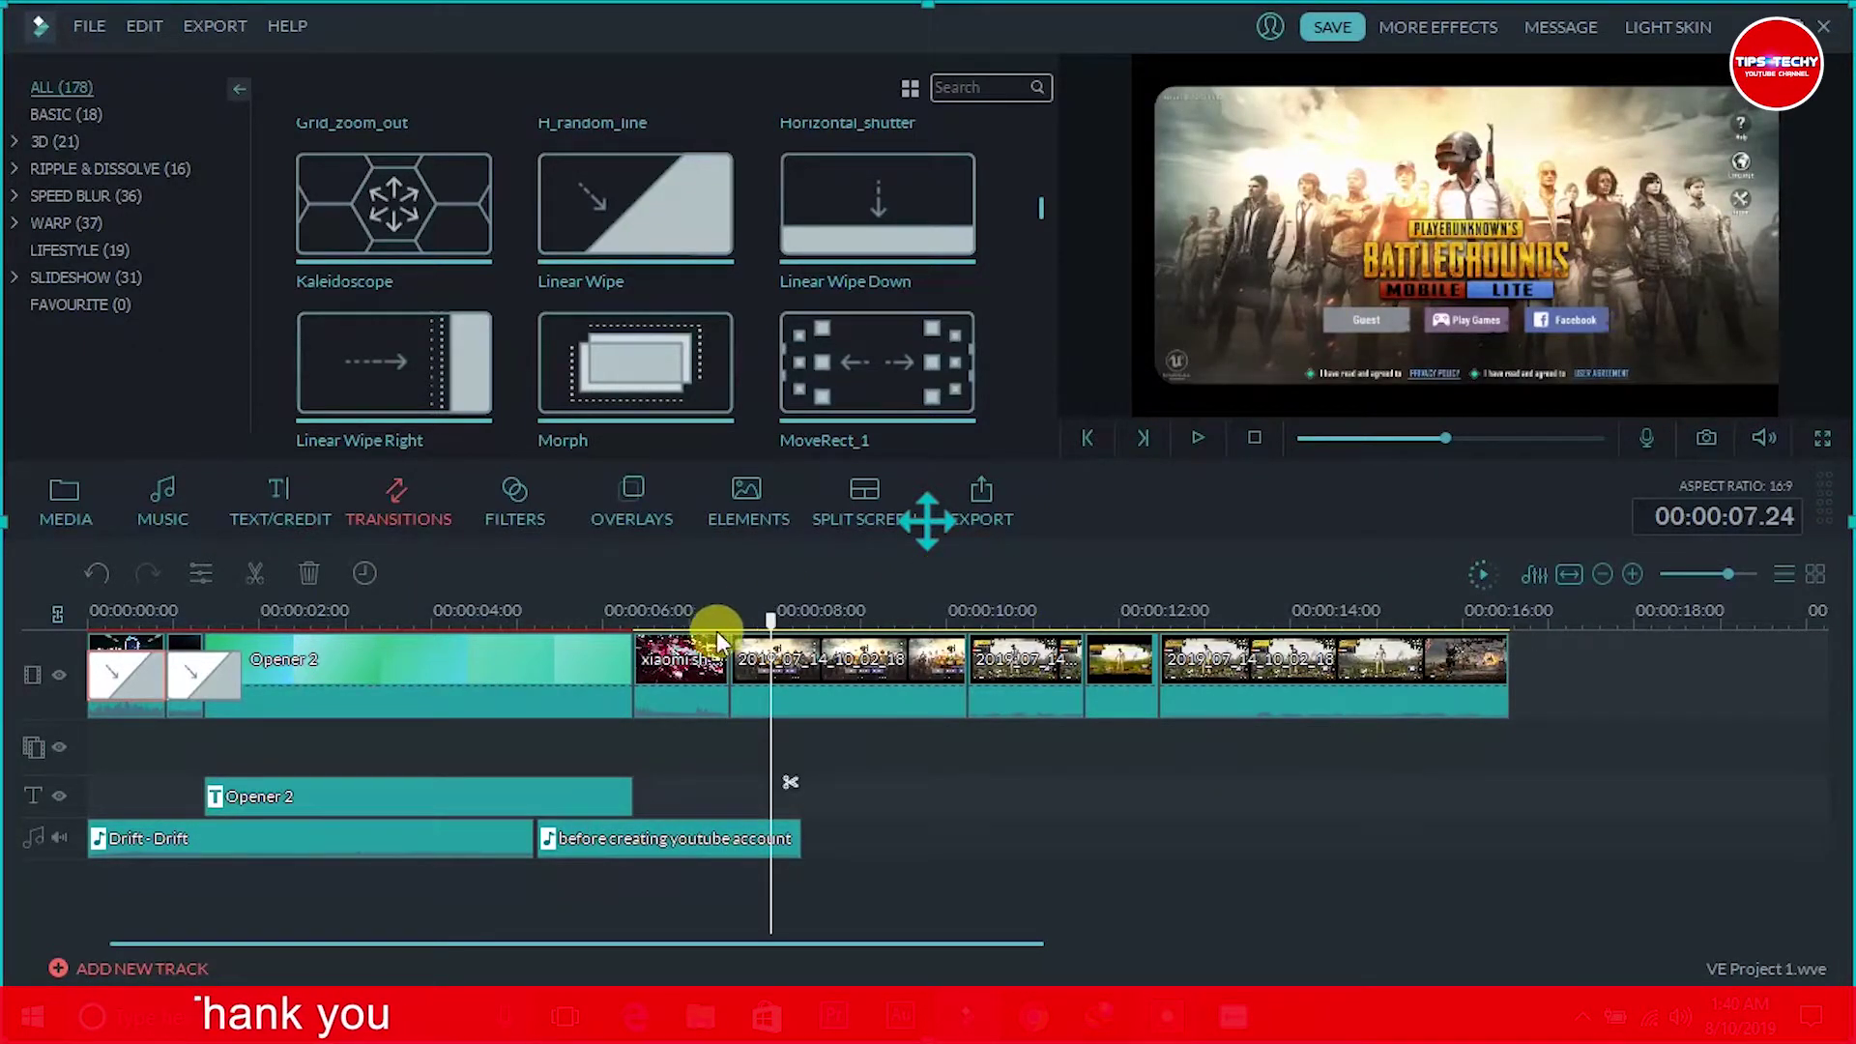
left_click(674, 619)
key("space")
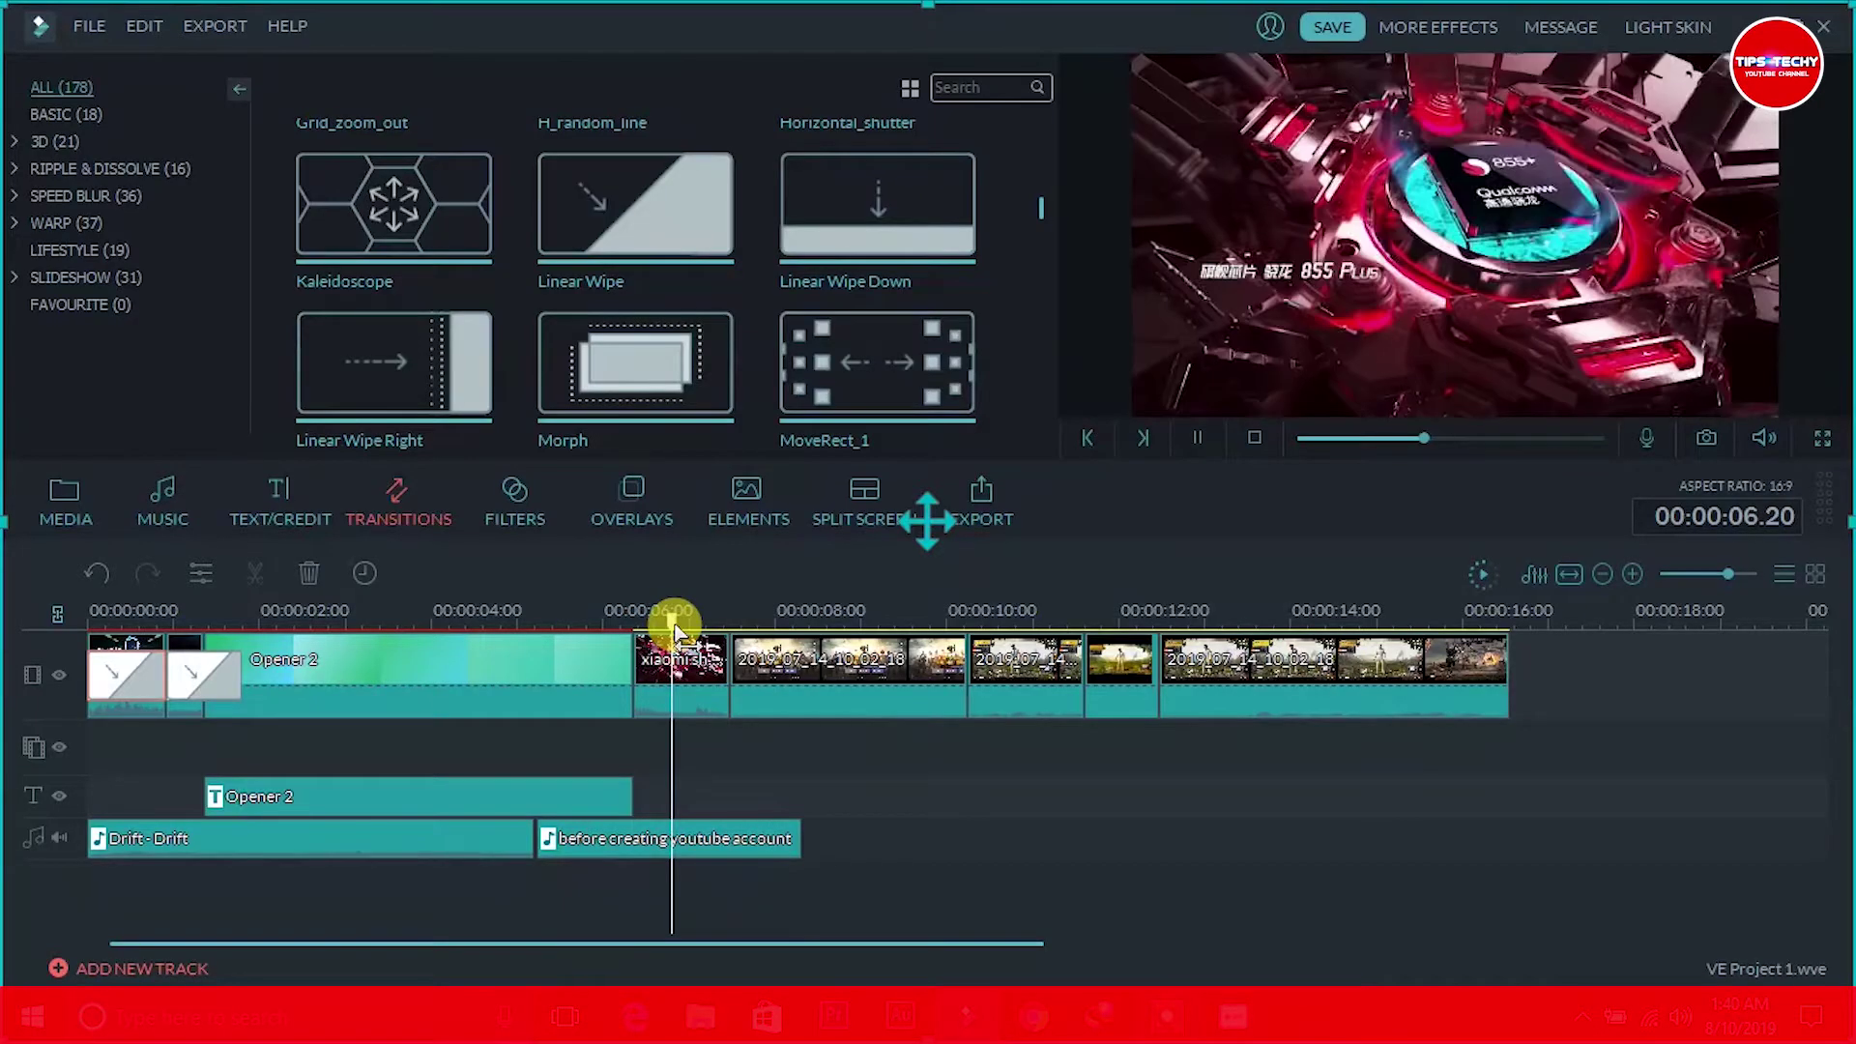
key("space")
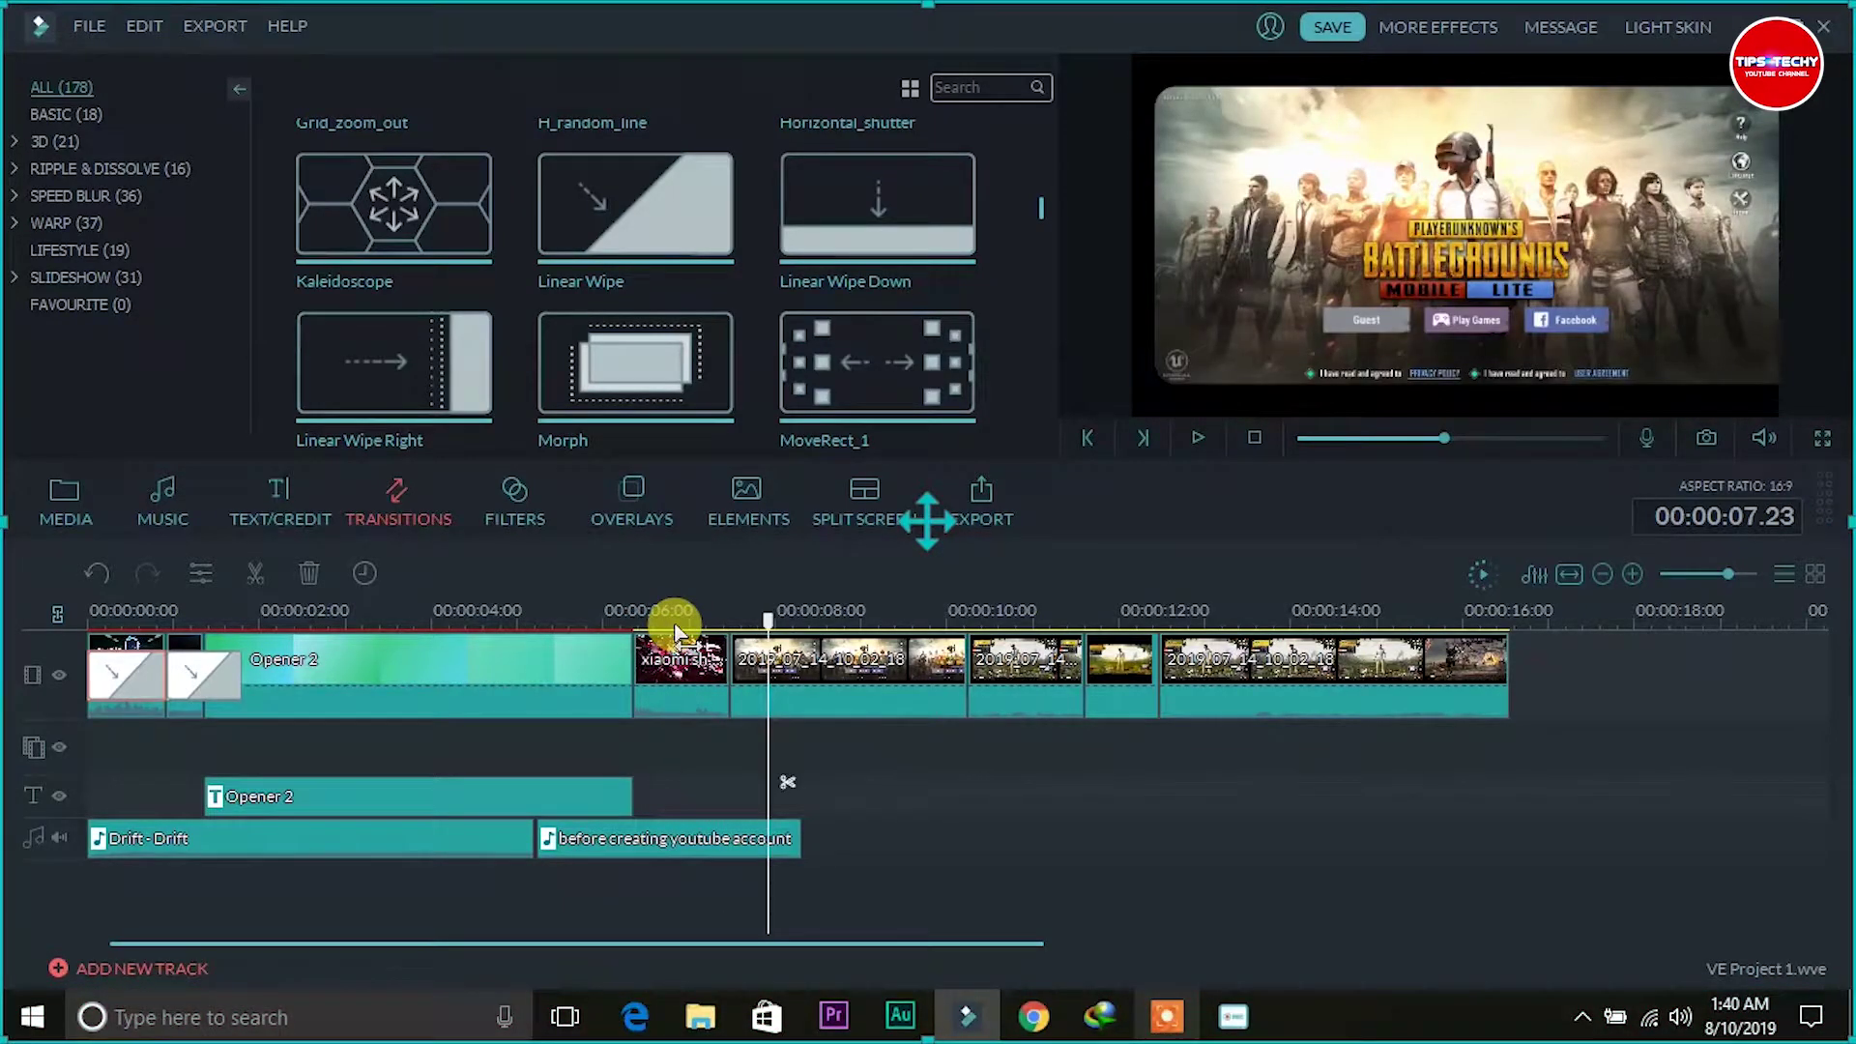
Add a Linear Wipe Down transition between the xiaomi shark clip and the first 2019_07_14 clip, and preview it.
mouse_move(895, 205)
left_mouse_down()
mouse_move(850, 278)
mouse_move(744, 665)
mouse_move(727, 652)
mouse_move(712, 601)
mouse_move(799, 588)
mouse_move(966, 584)
mouse_move(1196, 614)
left_mouse_up()
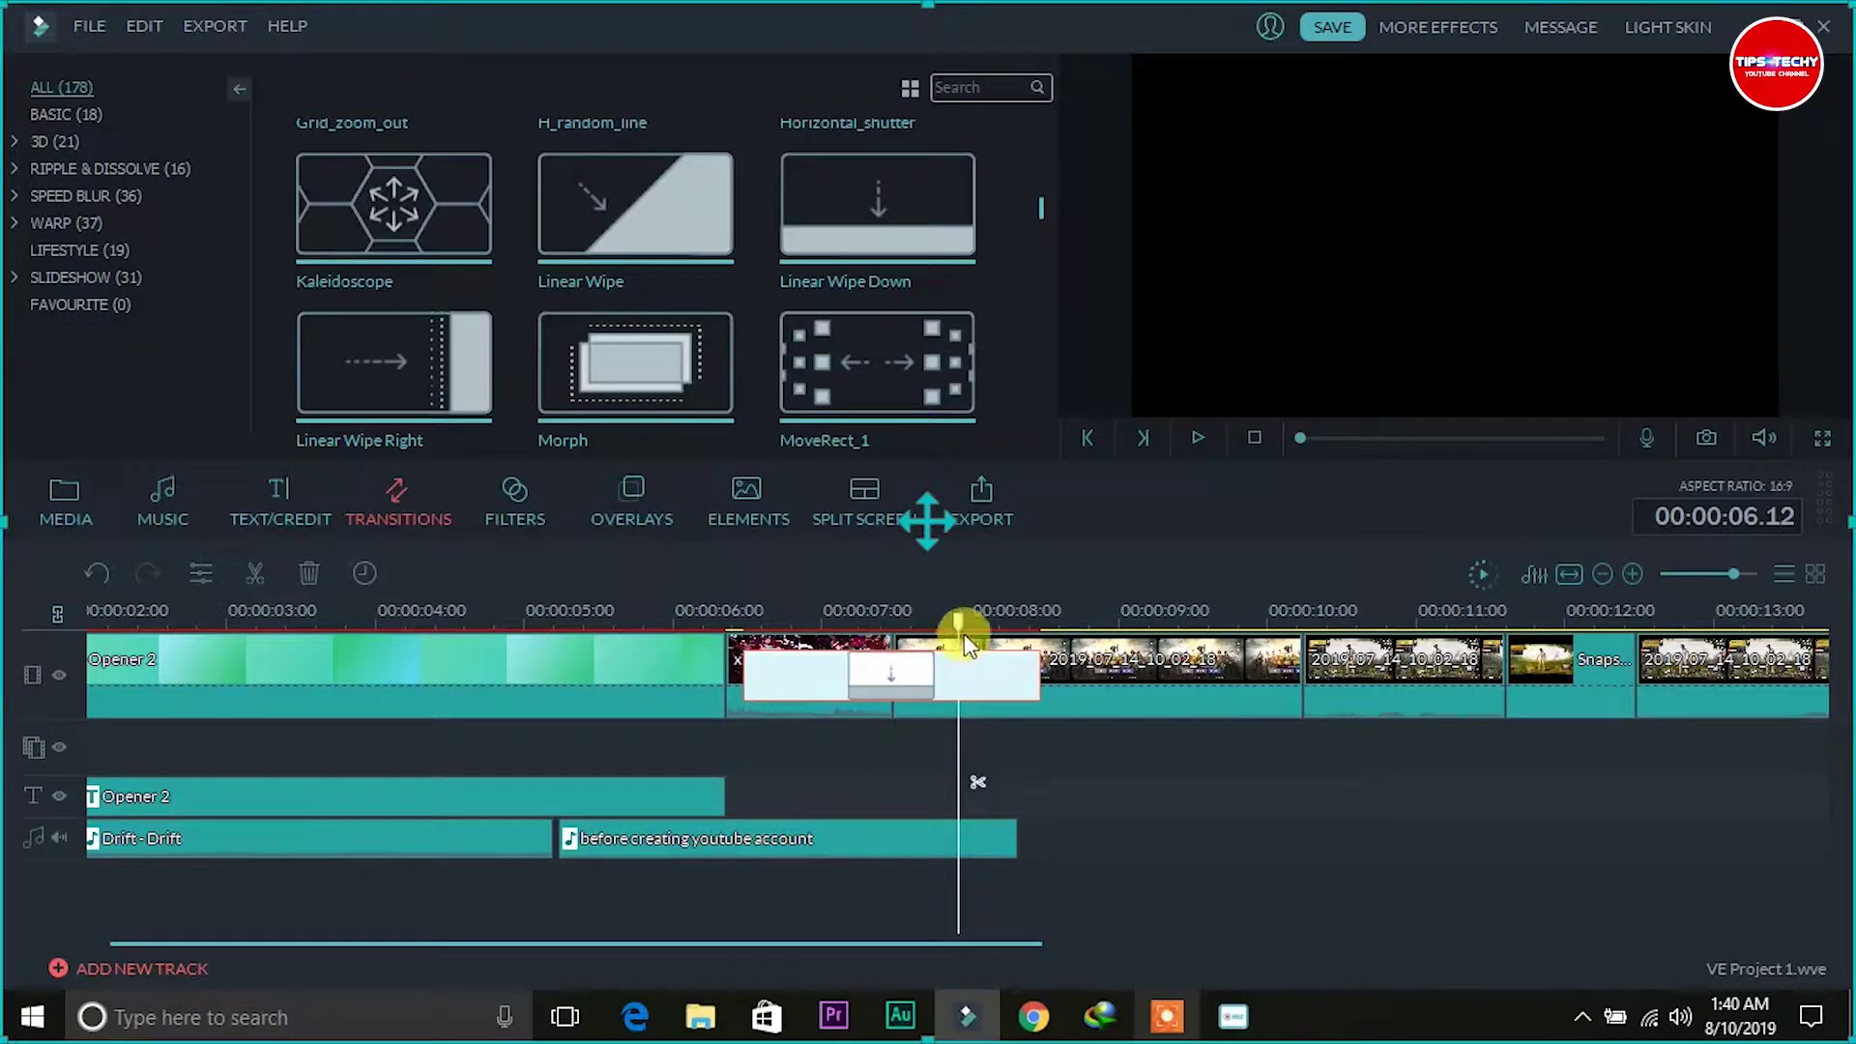
left_click(906, 670)
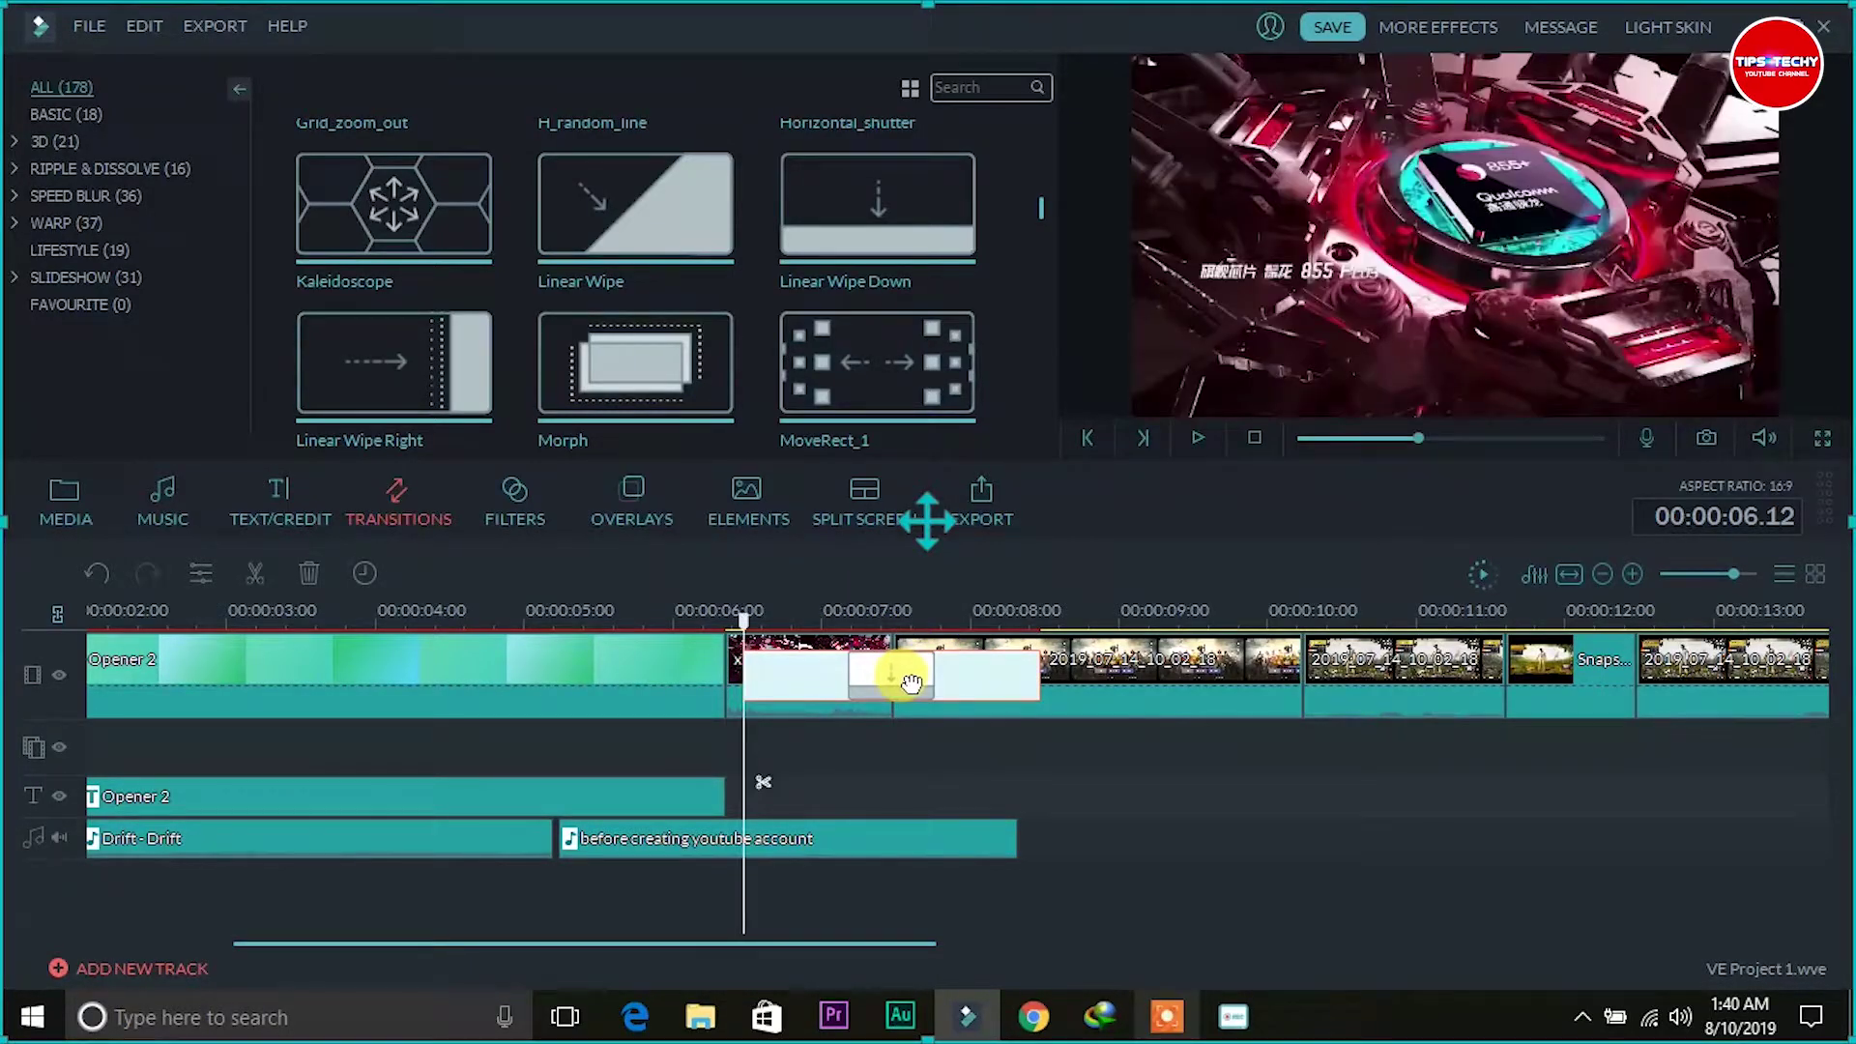
key("space")
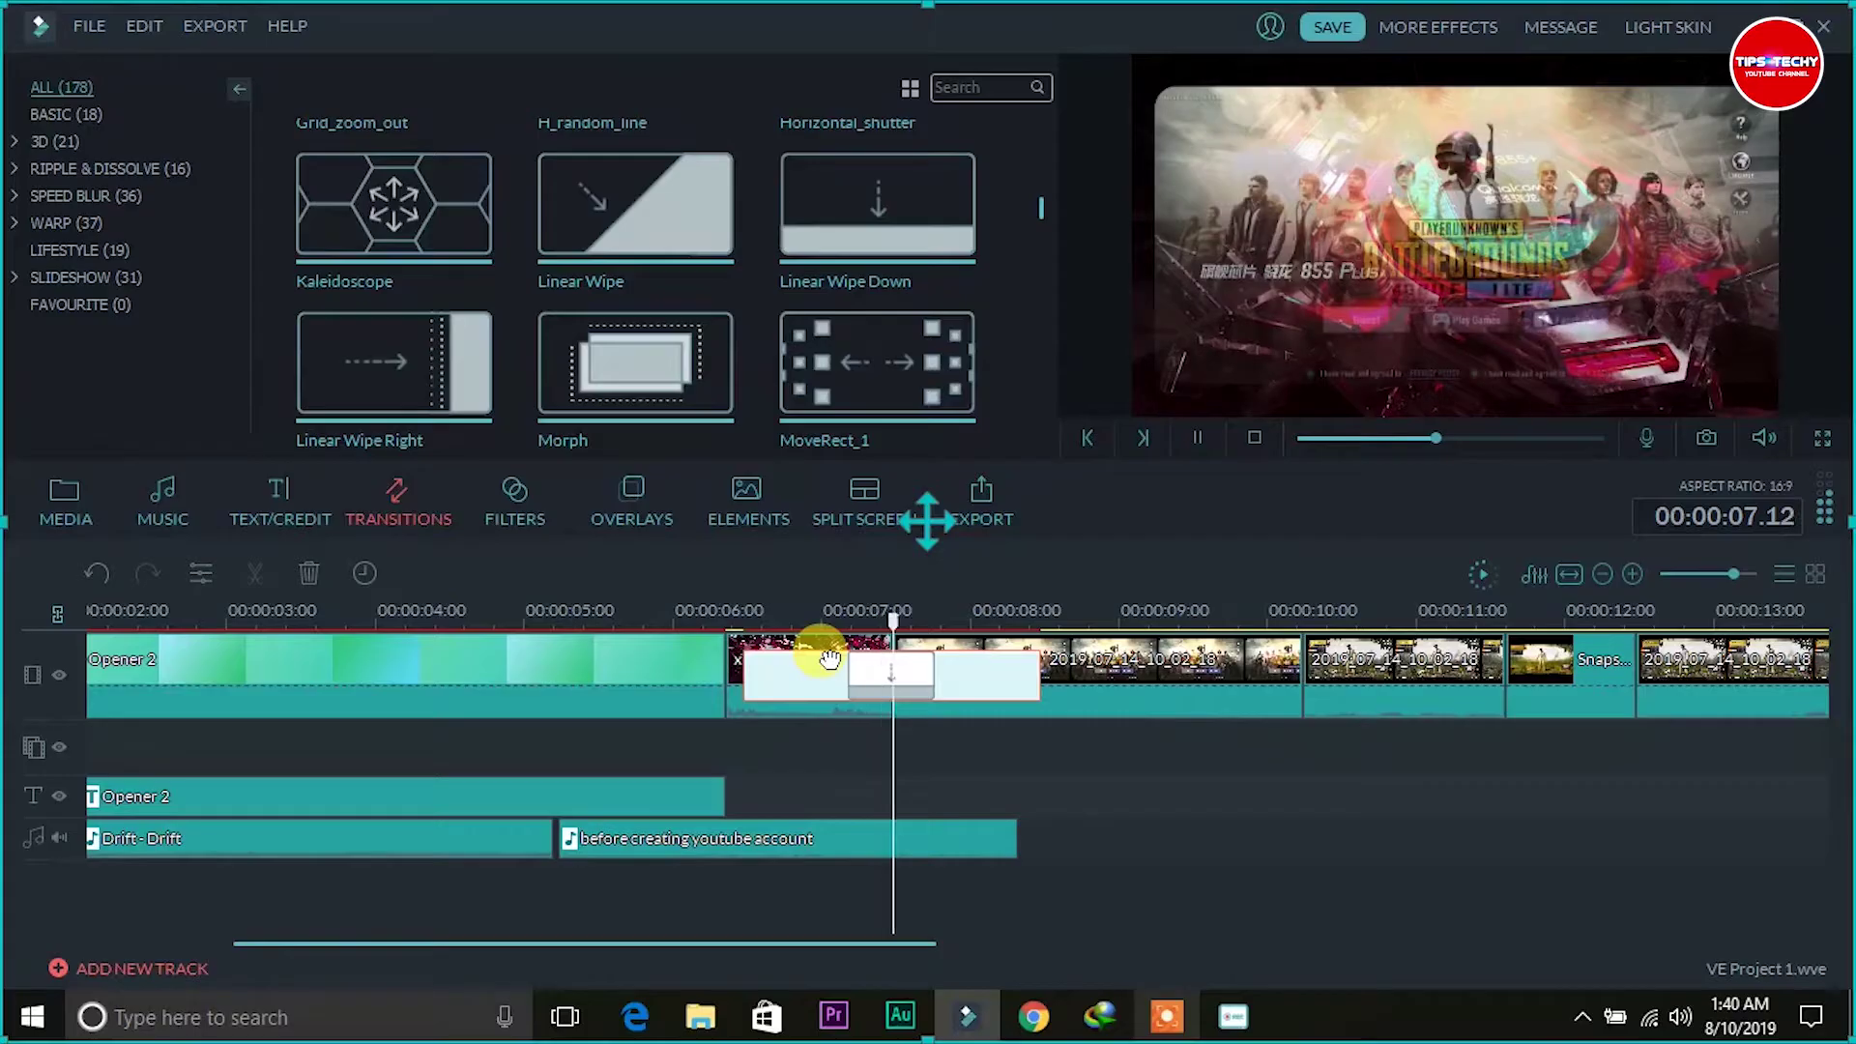
key("space")
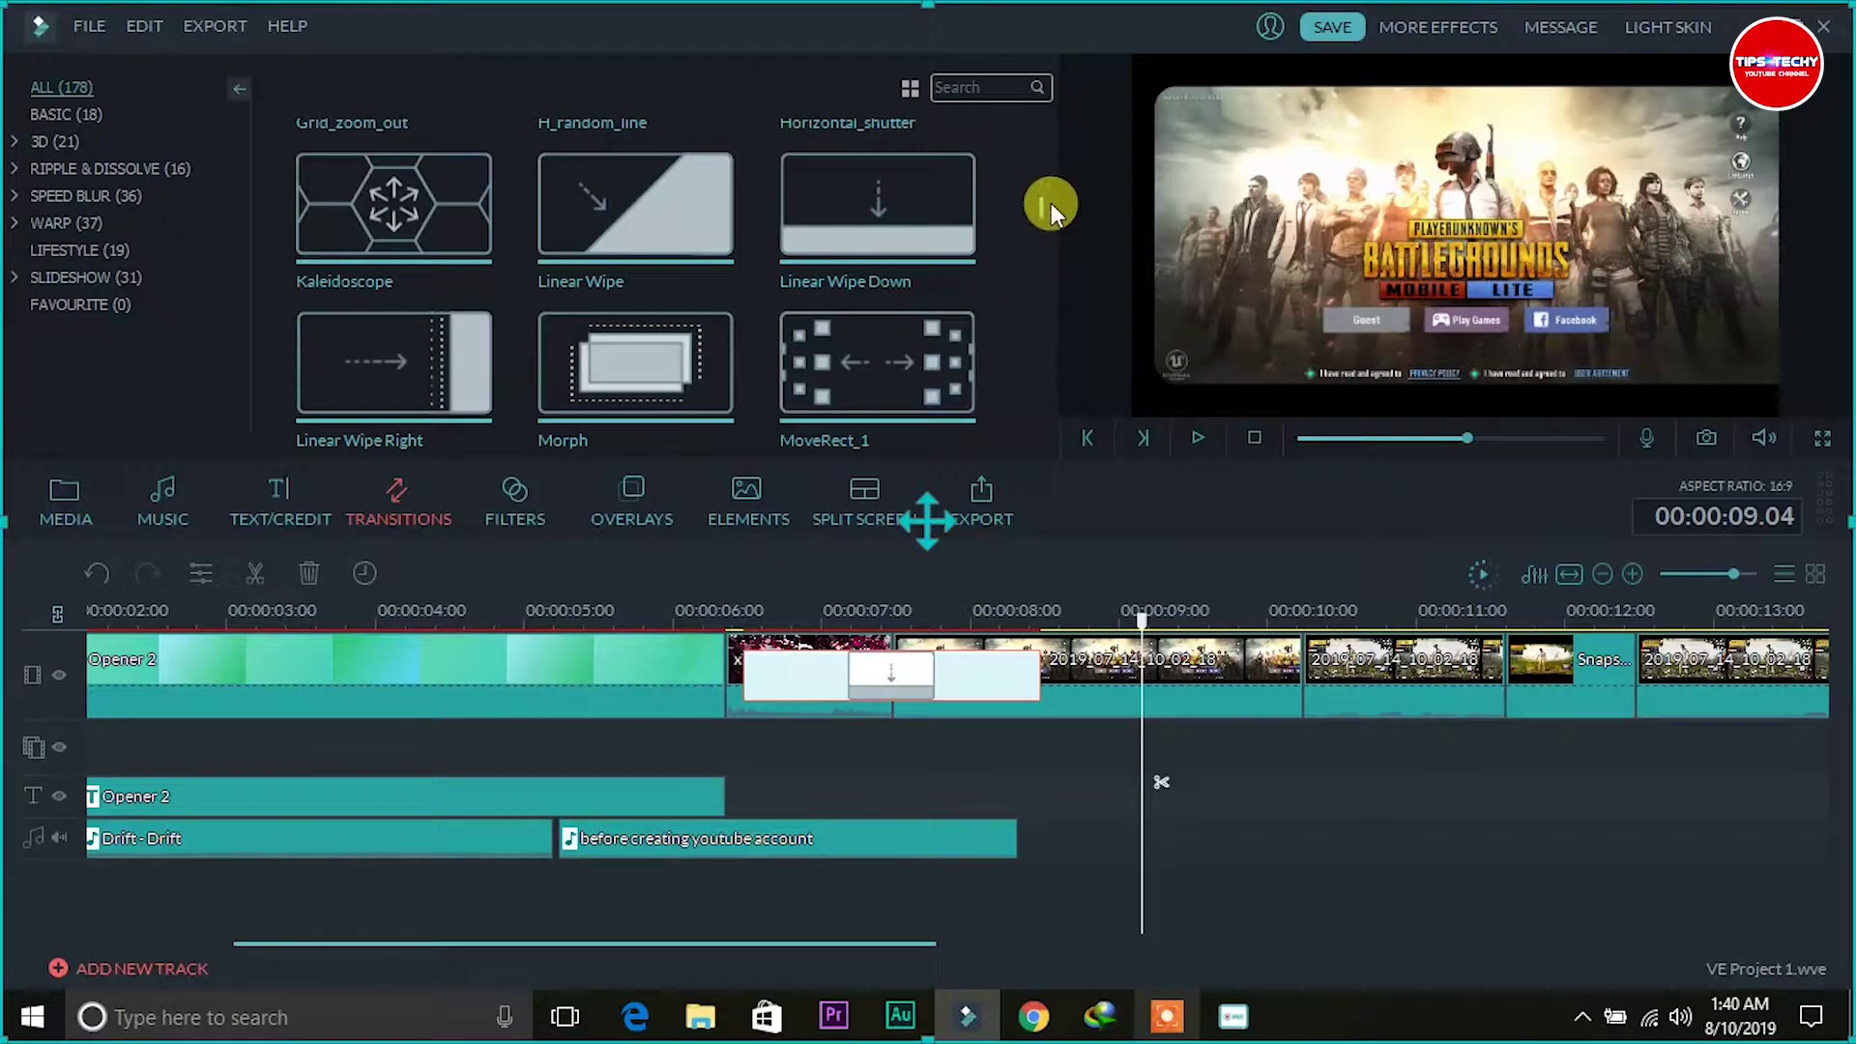
Browse the transitions, add Push between the first and second 2019_07_14 clips, and play through to 00:00:14.21.
scroll(1041, 205, "down", 10)
scroll(1034, 232, "up", 8)
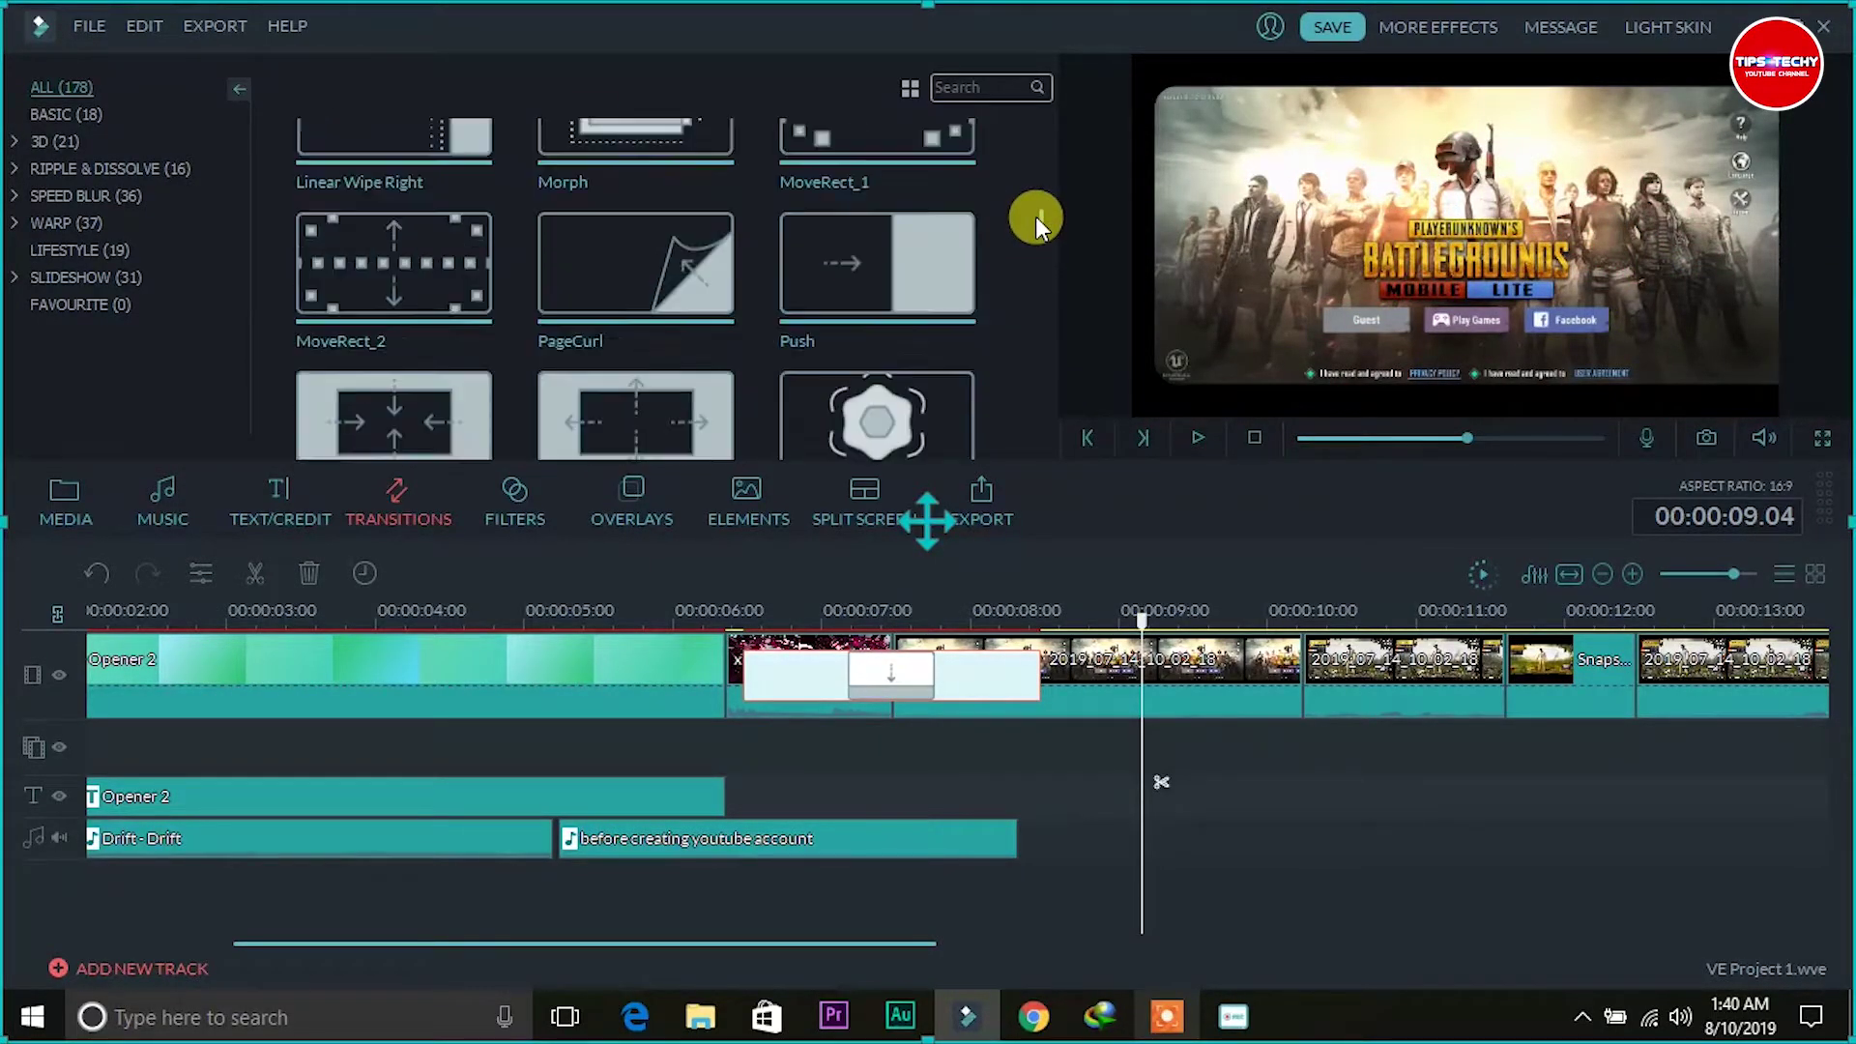
scroll(1035, 215, "down", 4)
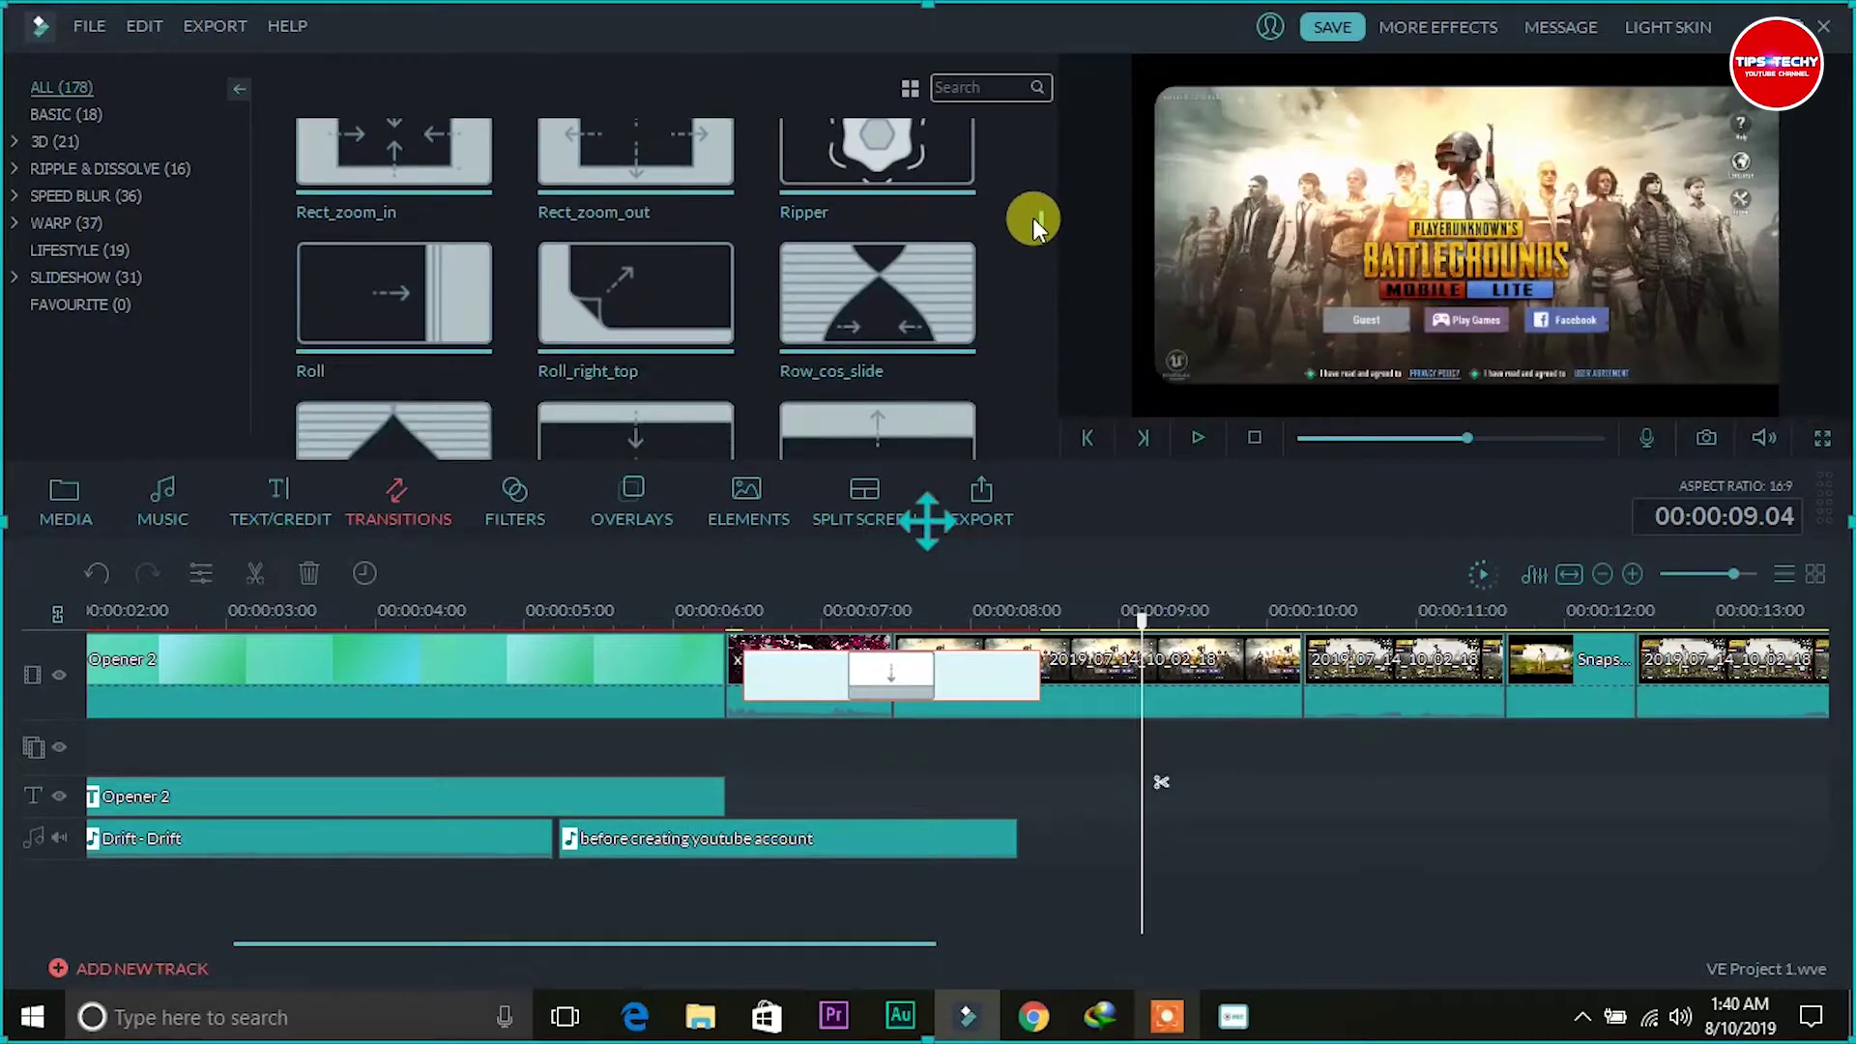
scroll(1033, 213, "up", 4)
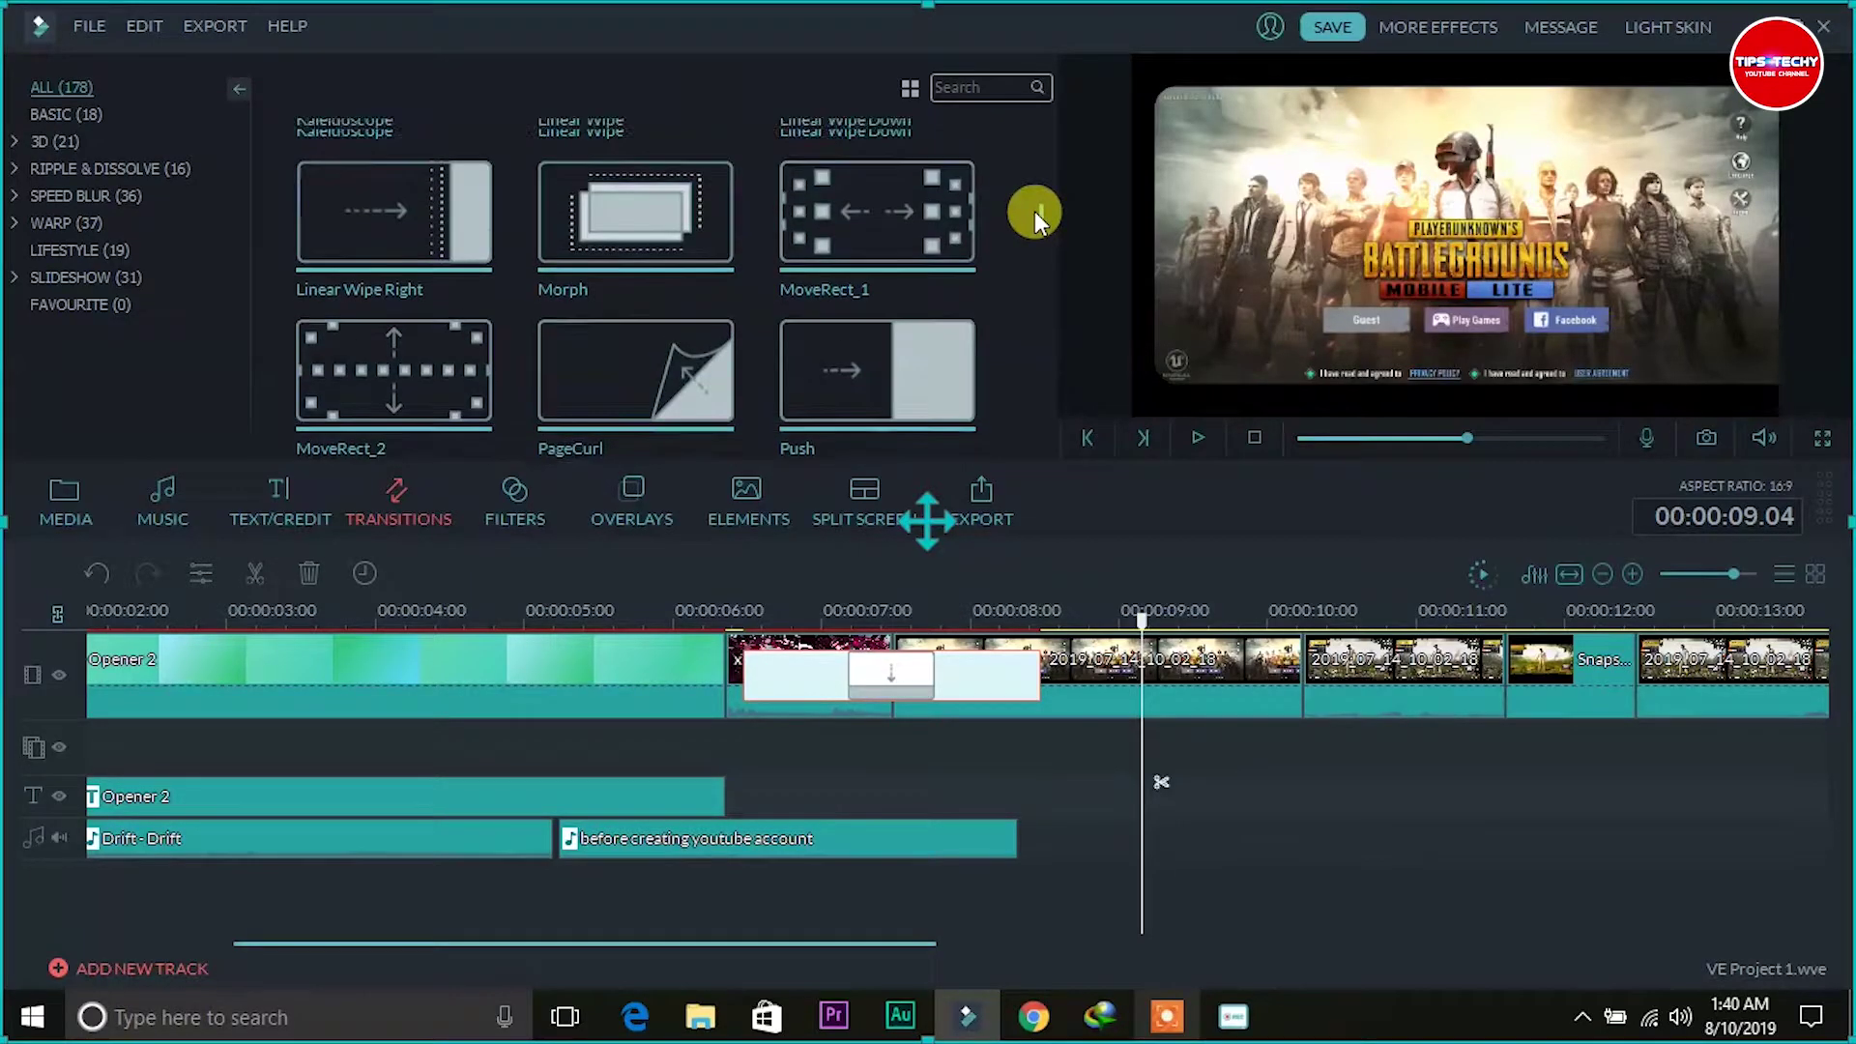
left_click(878, 364)
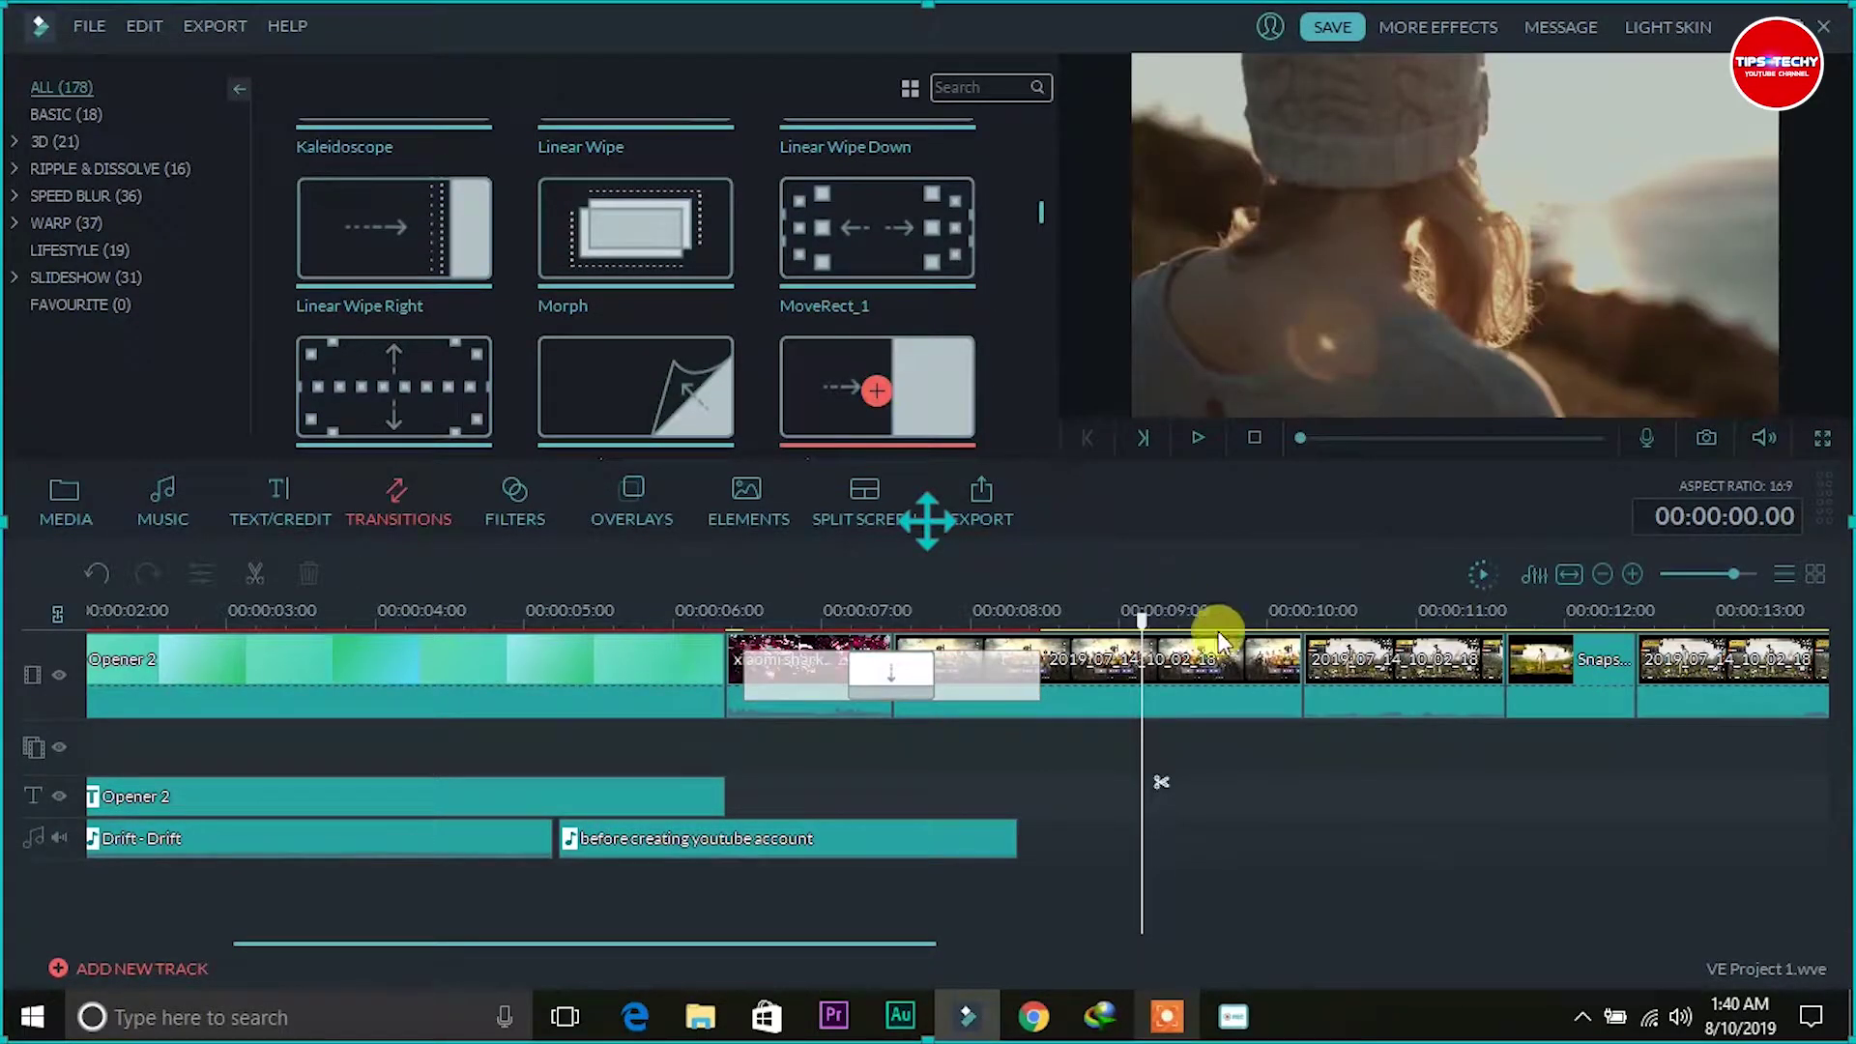
left_click_drag(955, 438, 1312, 669)
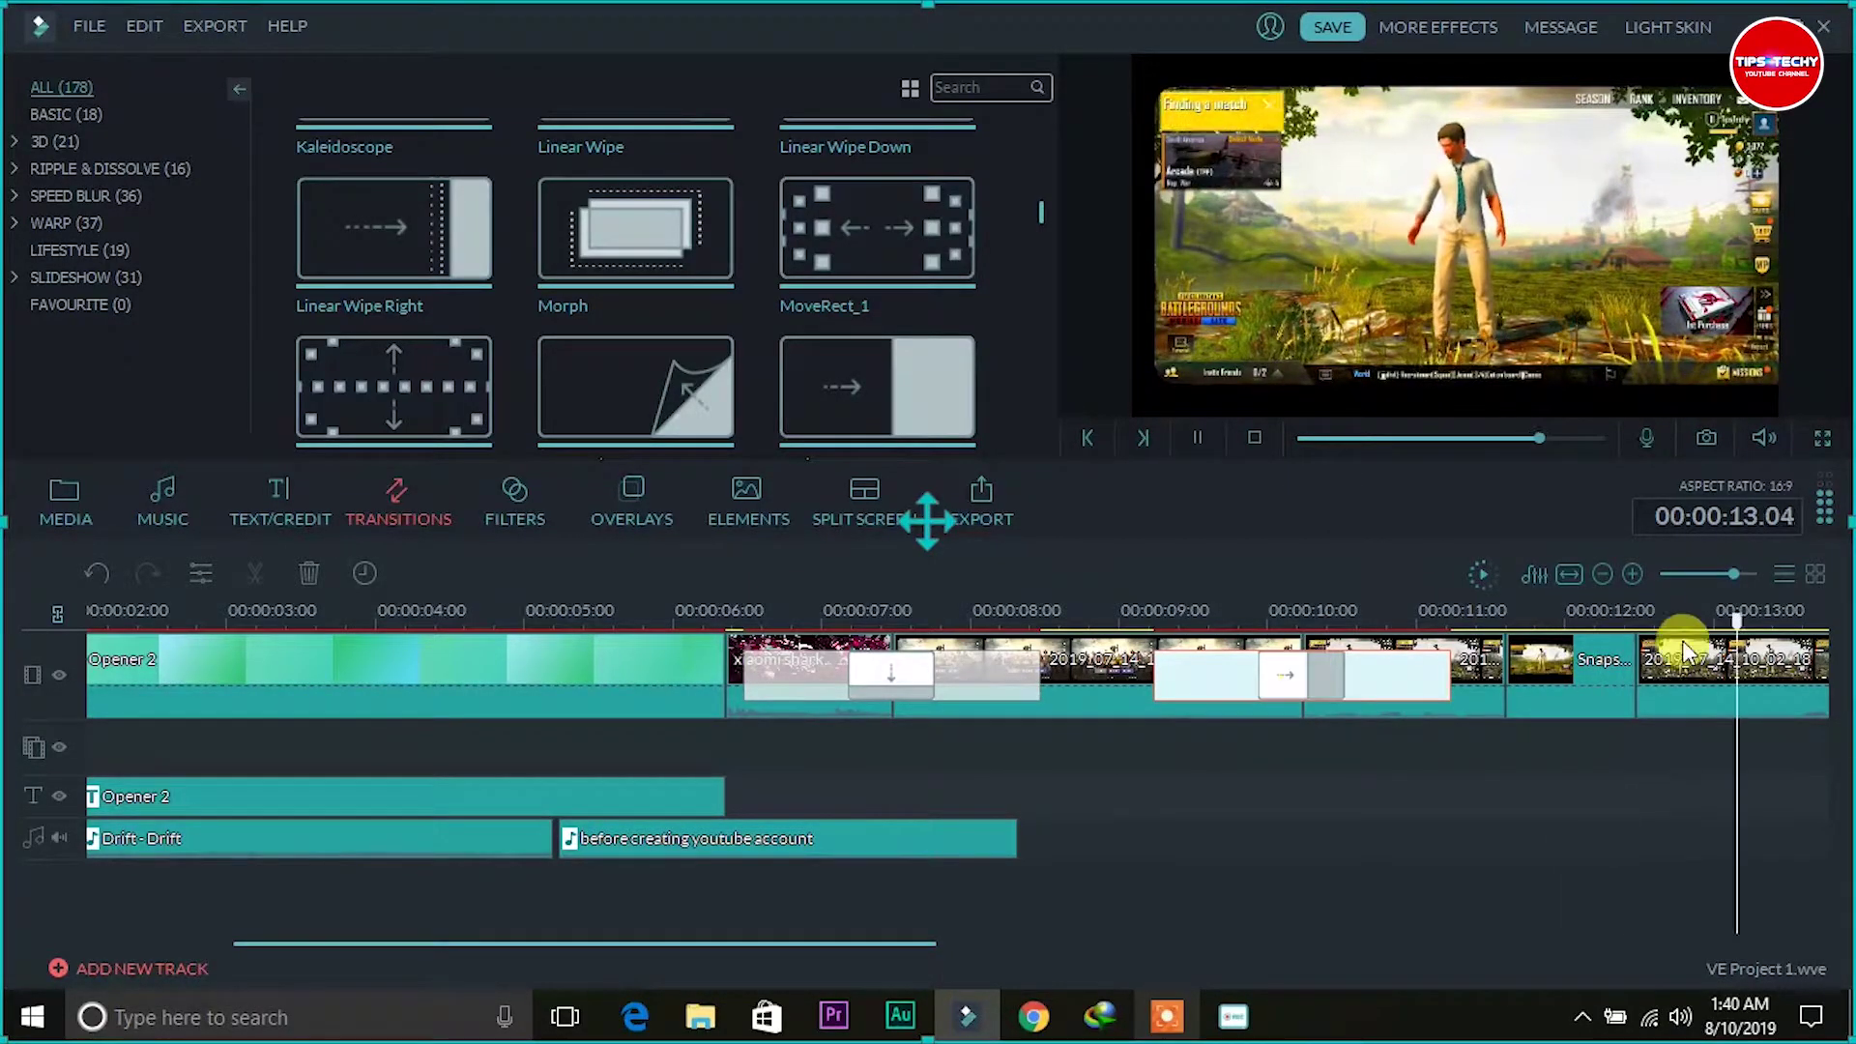
key("space")
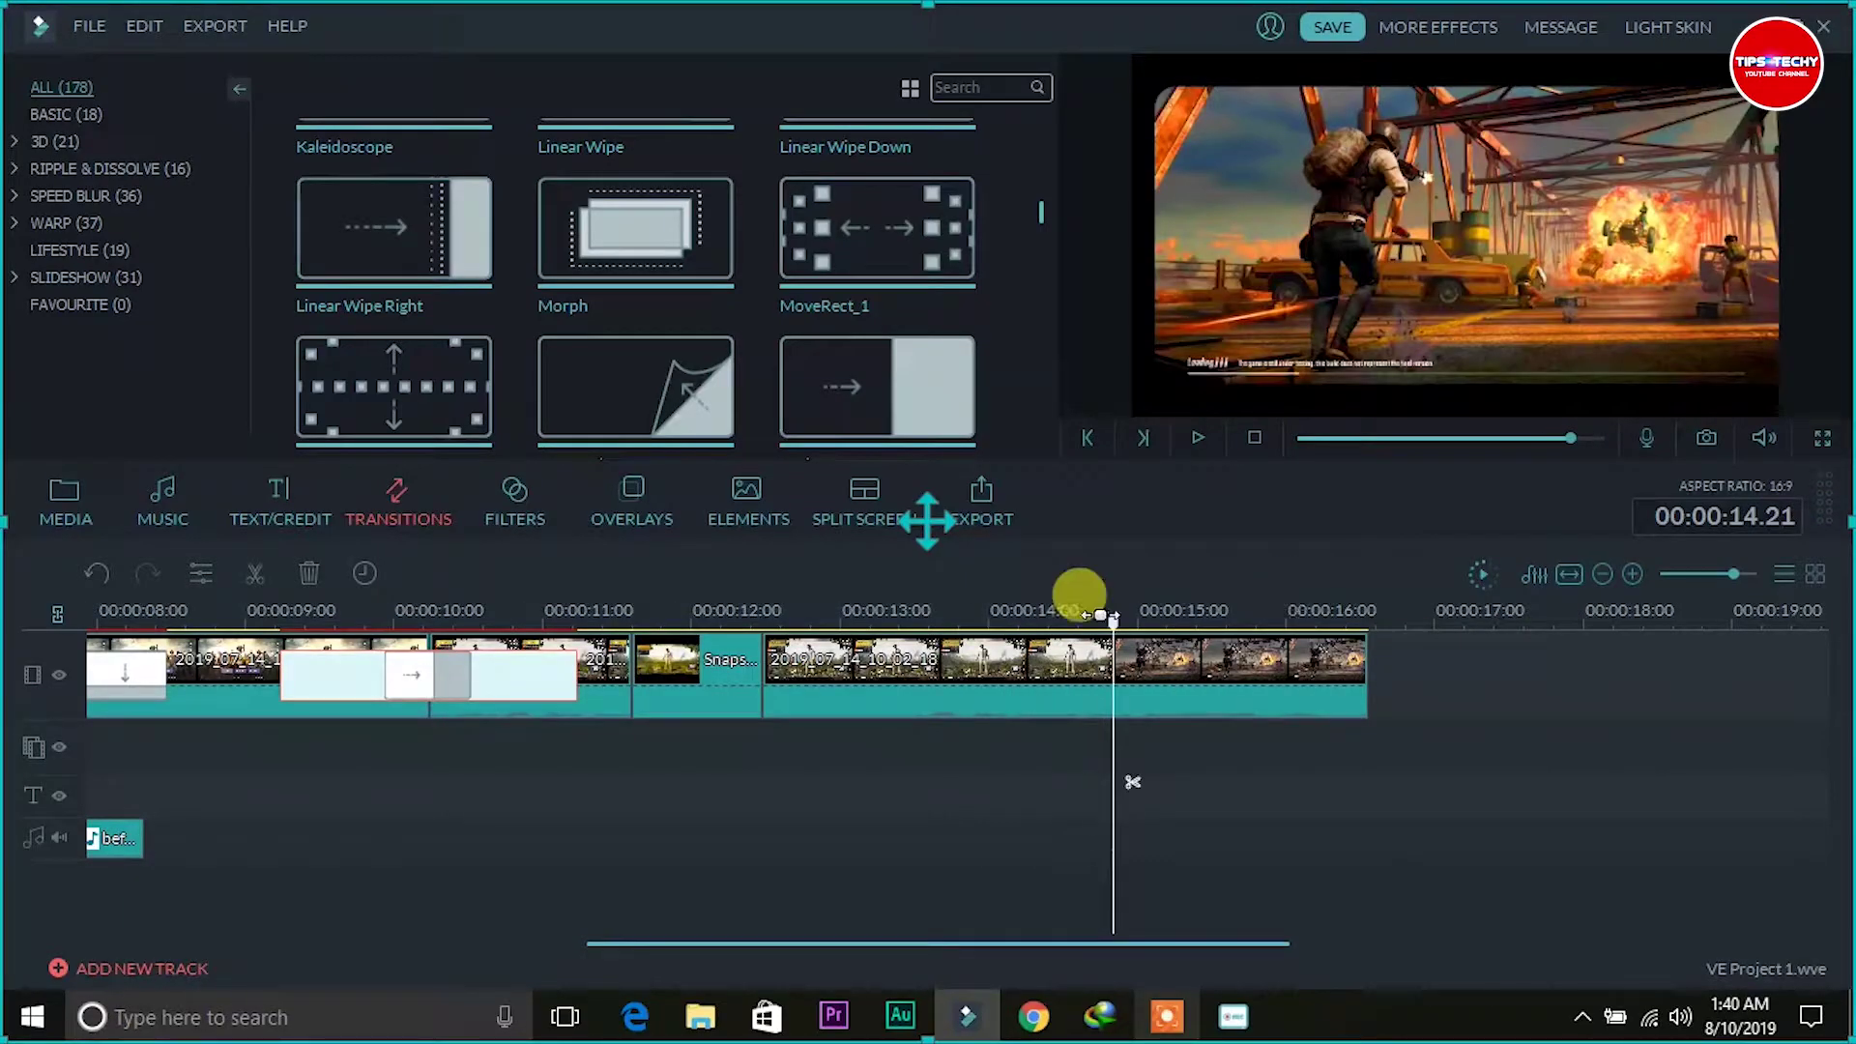
Browse the filters and add PurpleLomo below the last 2019_07_14 clip, starting at 00:00:12.12.
left_click(488, 515)
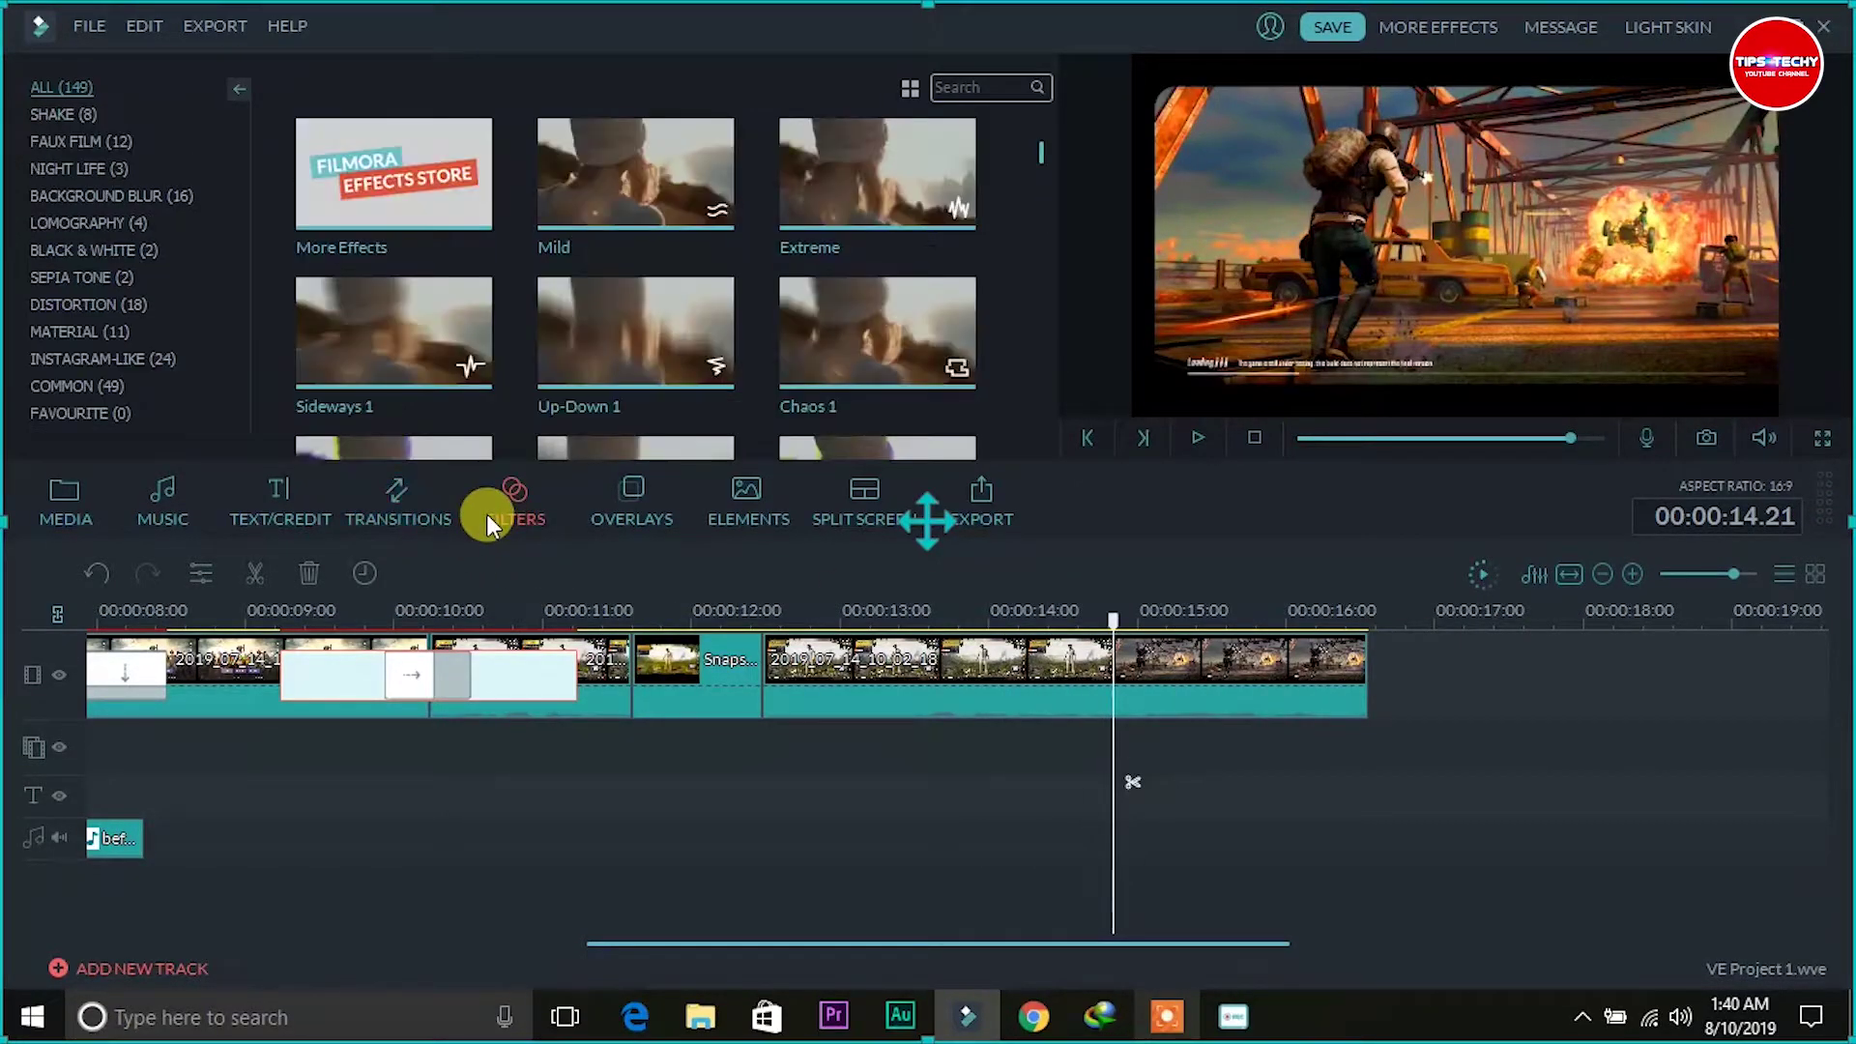
left_click_drag(1040, 153, 1046, 172)
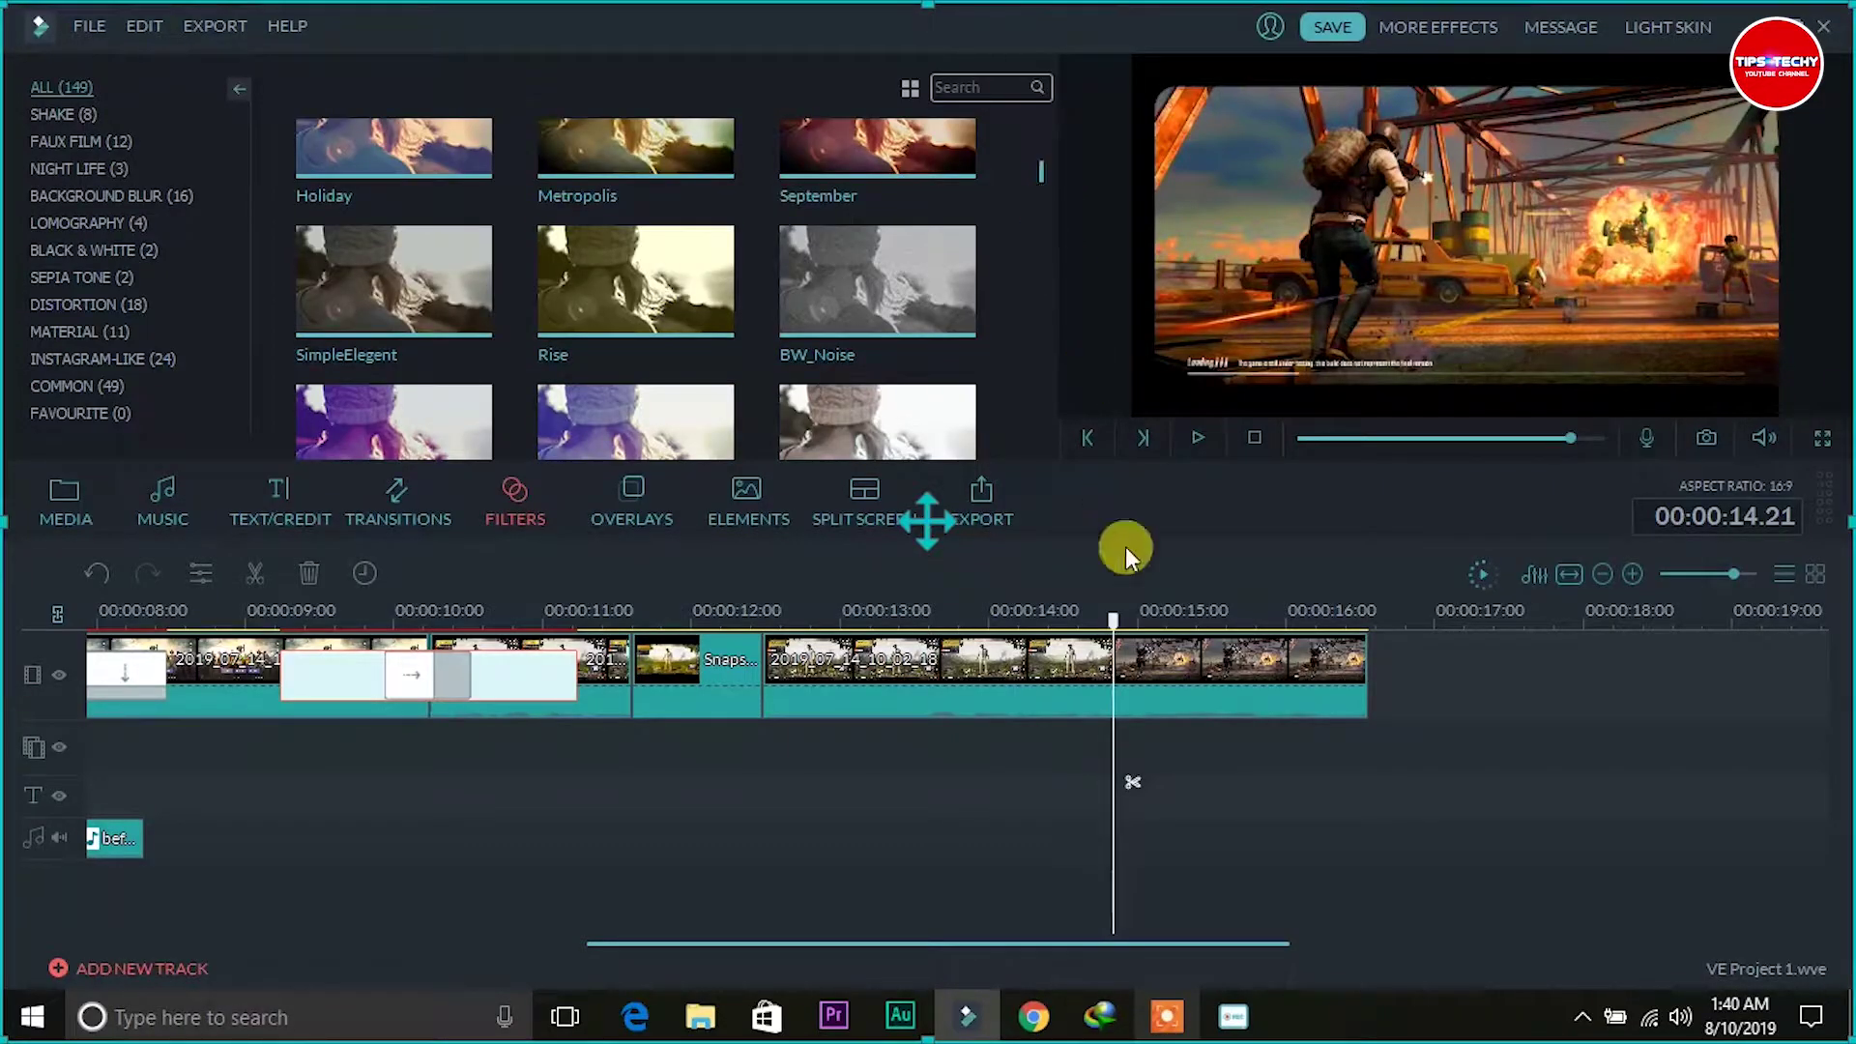
left_click(1007, 689)
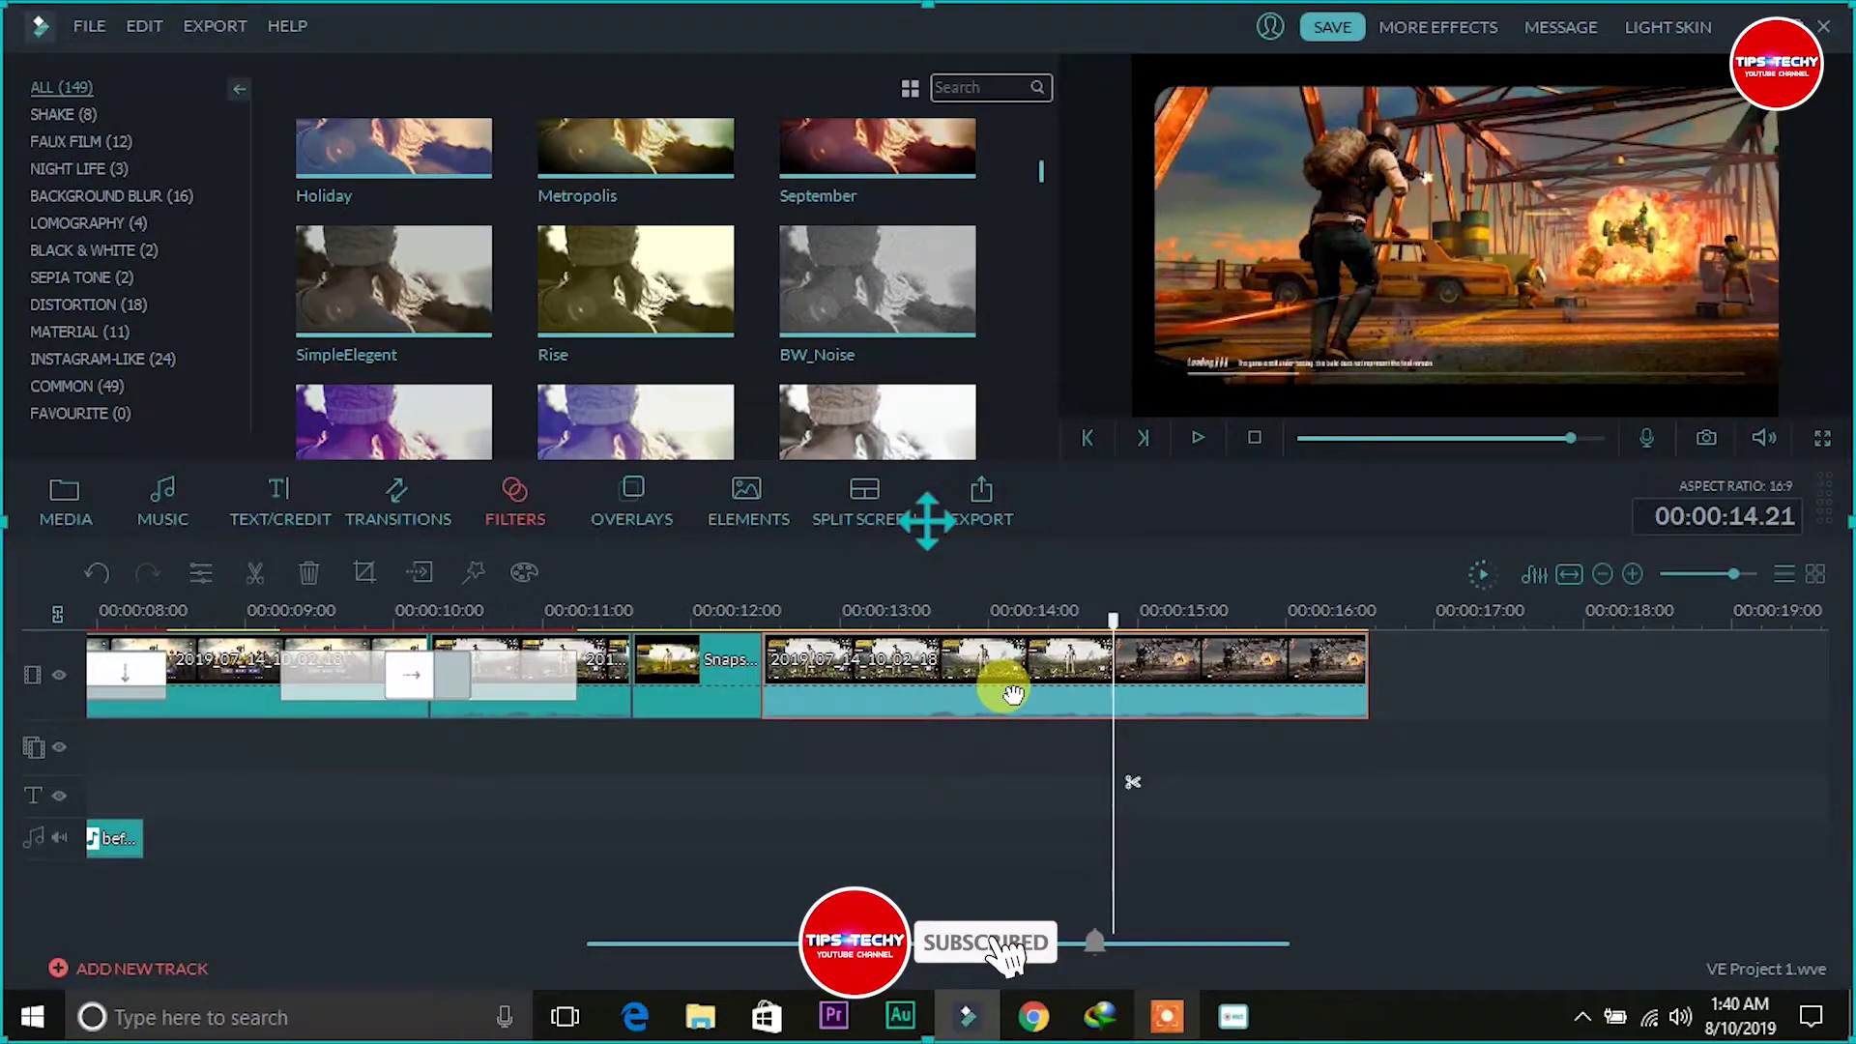
left_click_drag(1197, 611, 805, 673)
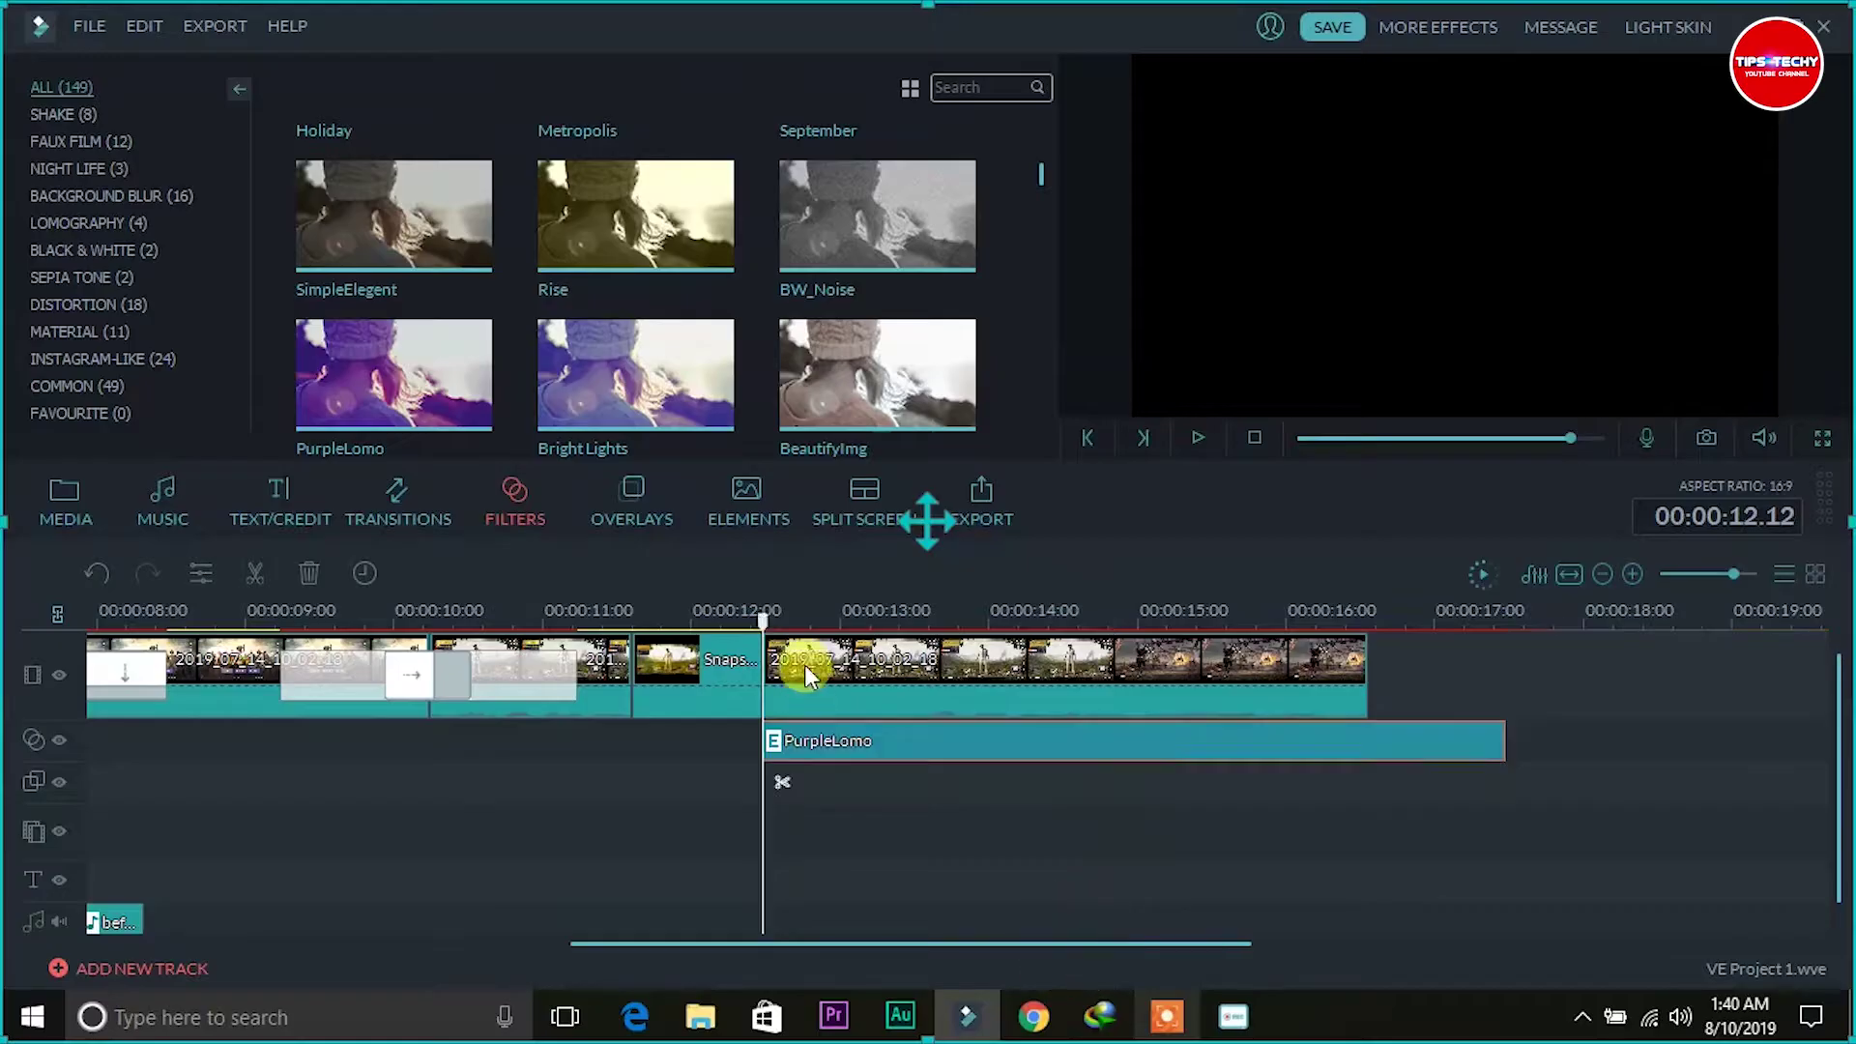
Preview the last clip with the PurpleLomo filter, and delete the filter from the timeline.
left_click(773, 594)
key("space")
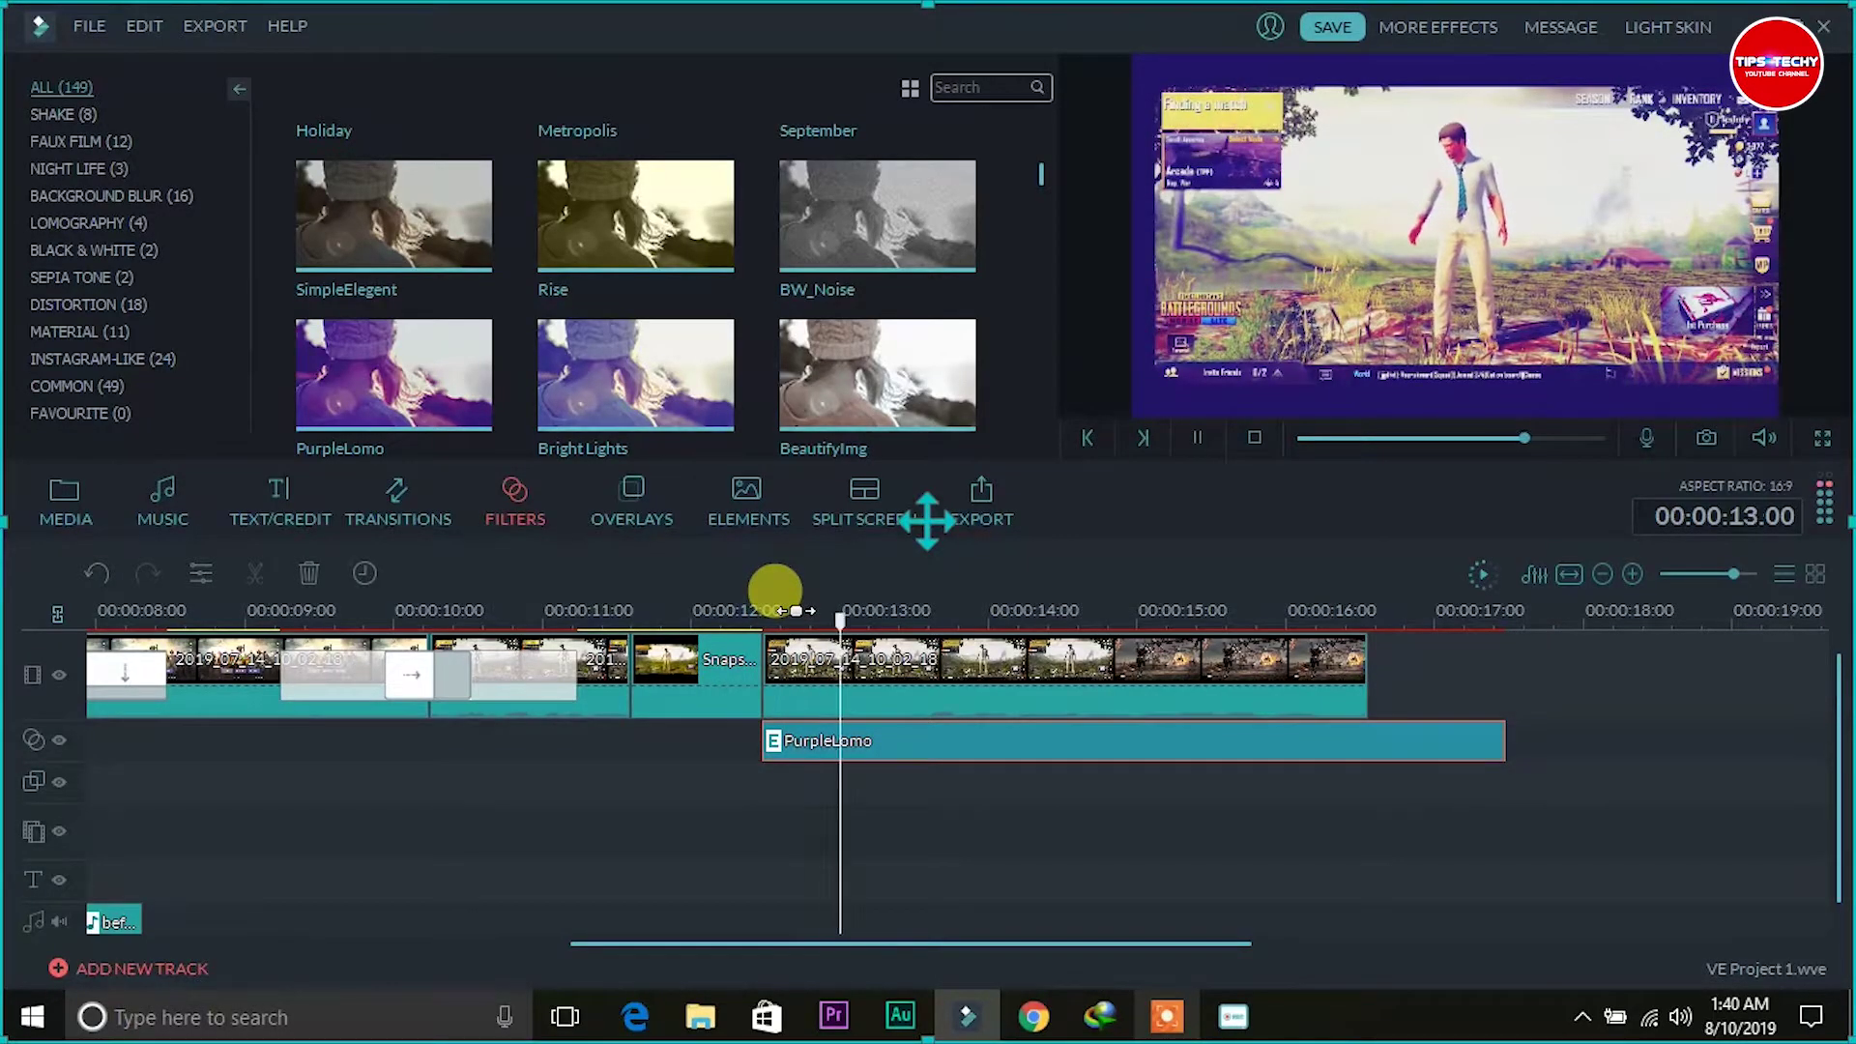
key("space")
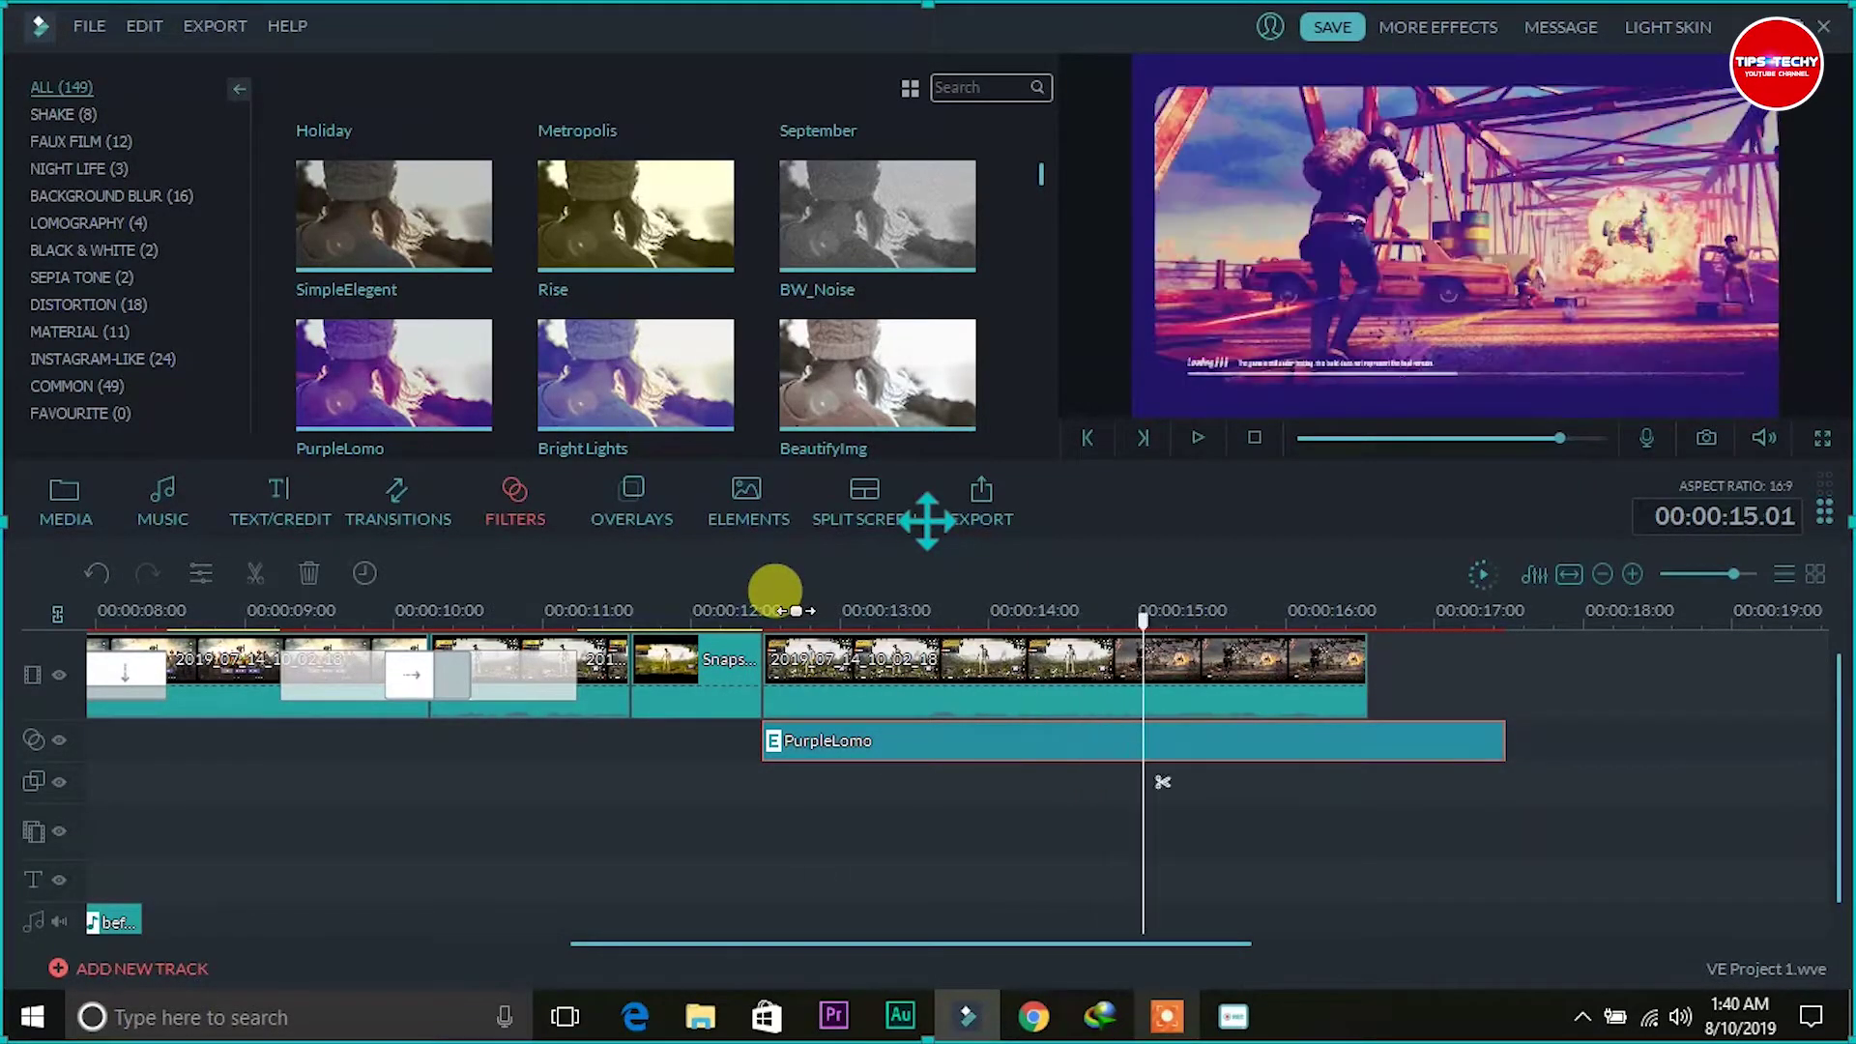
right_click(945, 754)
left_click(1014, 740)
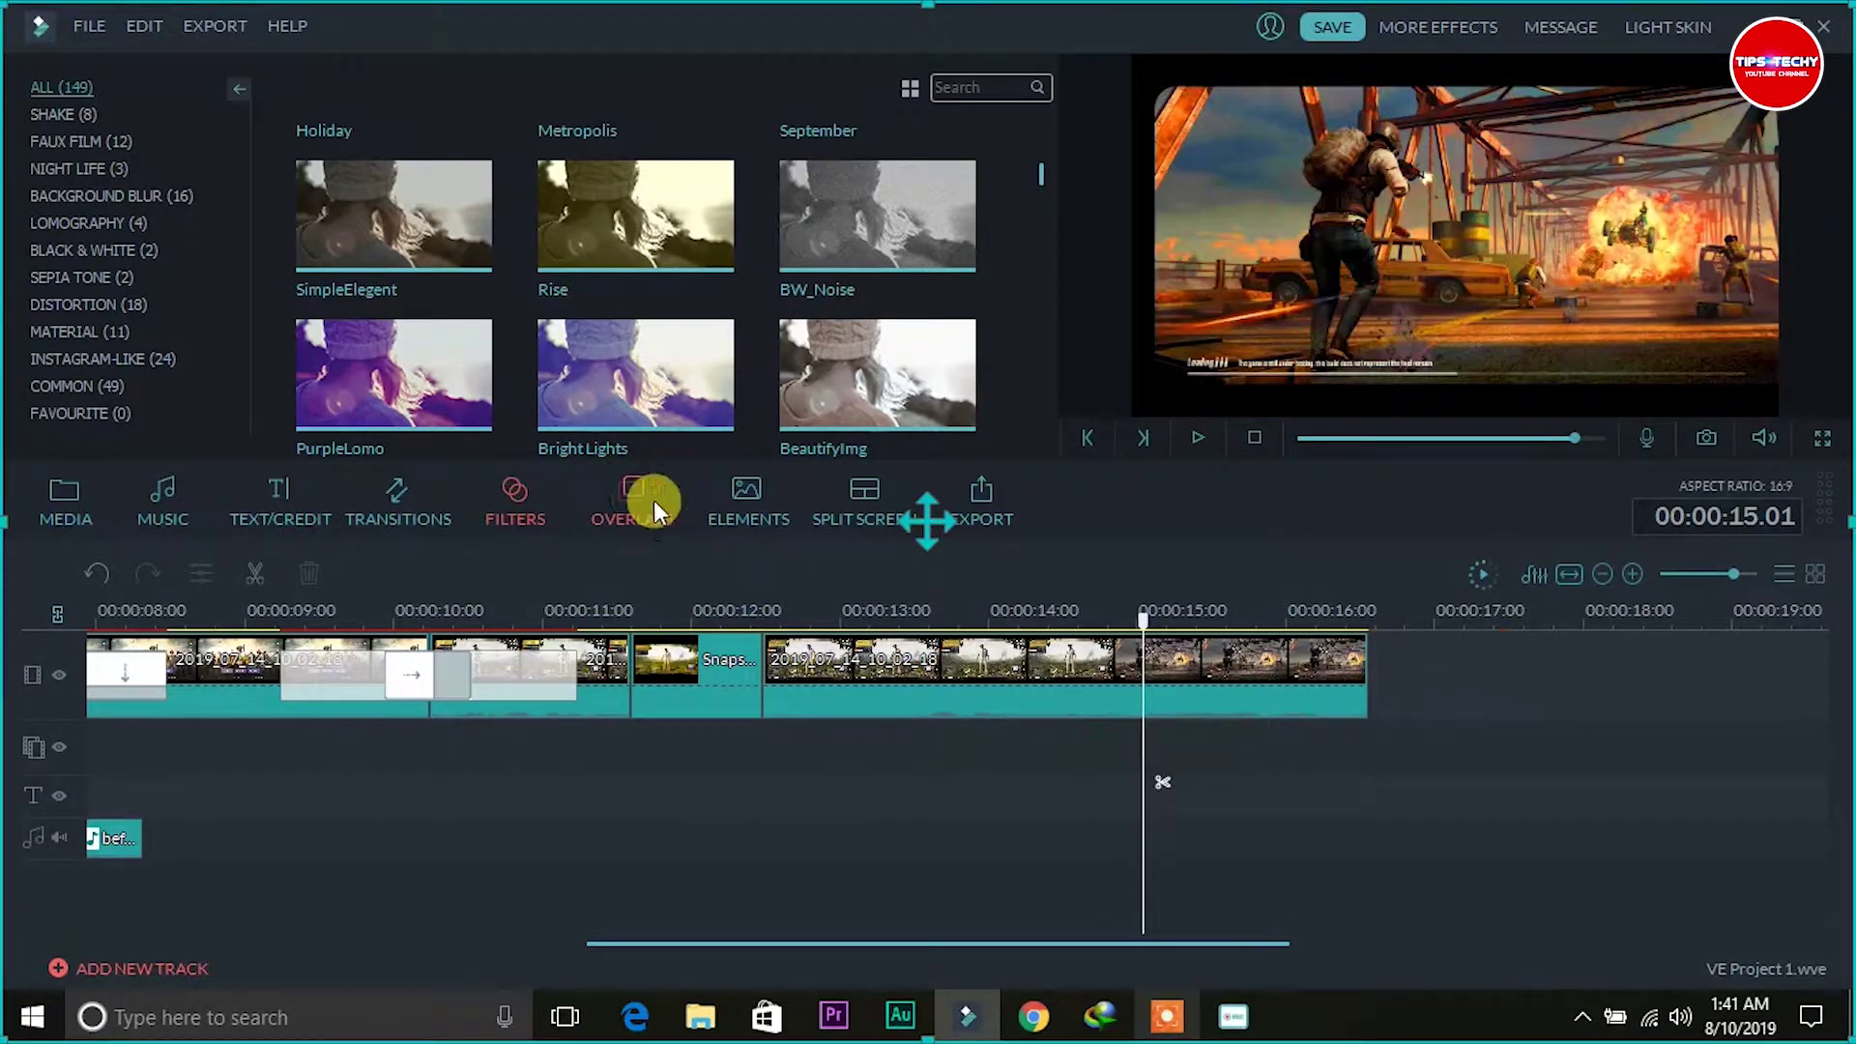
Browse all overlays, add Cinema 21:9 below the last 2019_07_14 clip from 00:00:12.12, and play it to 00:00:13.20.
left_click(635, 501)
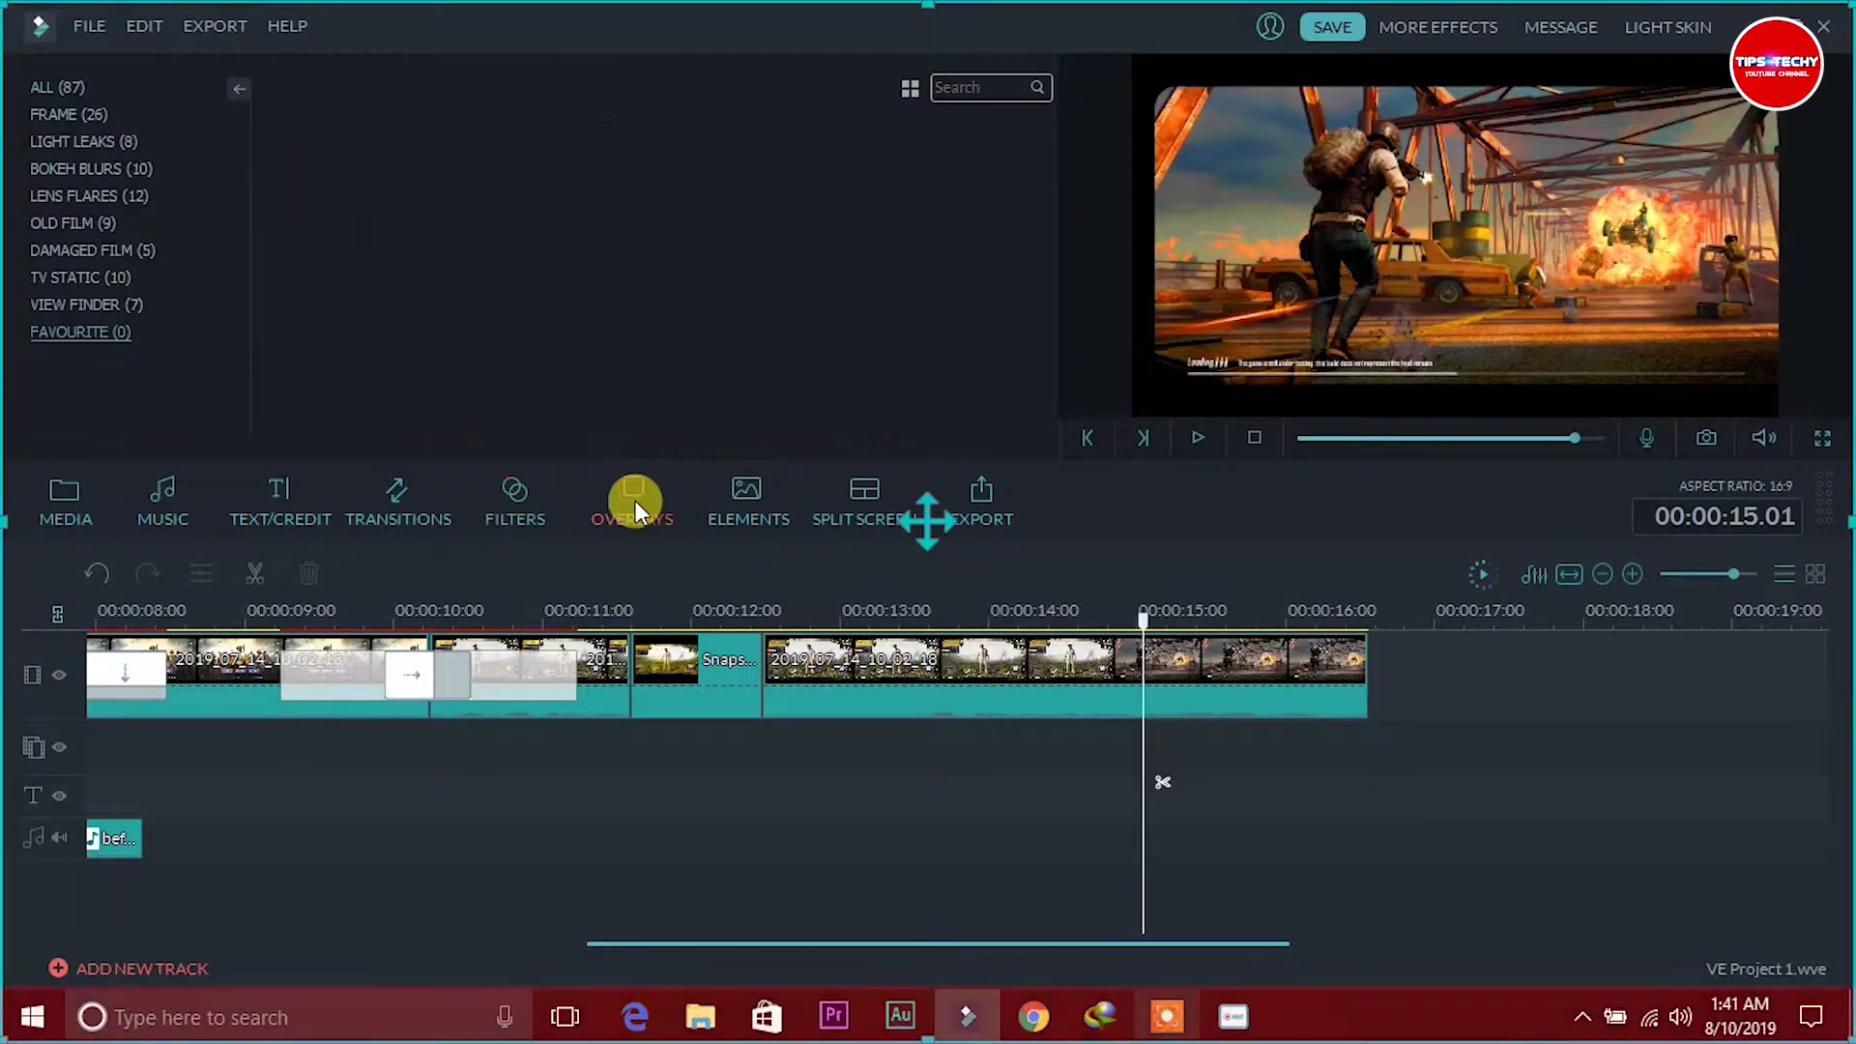
left_click(39, 87)
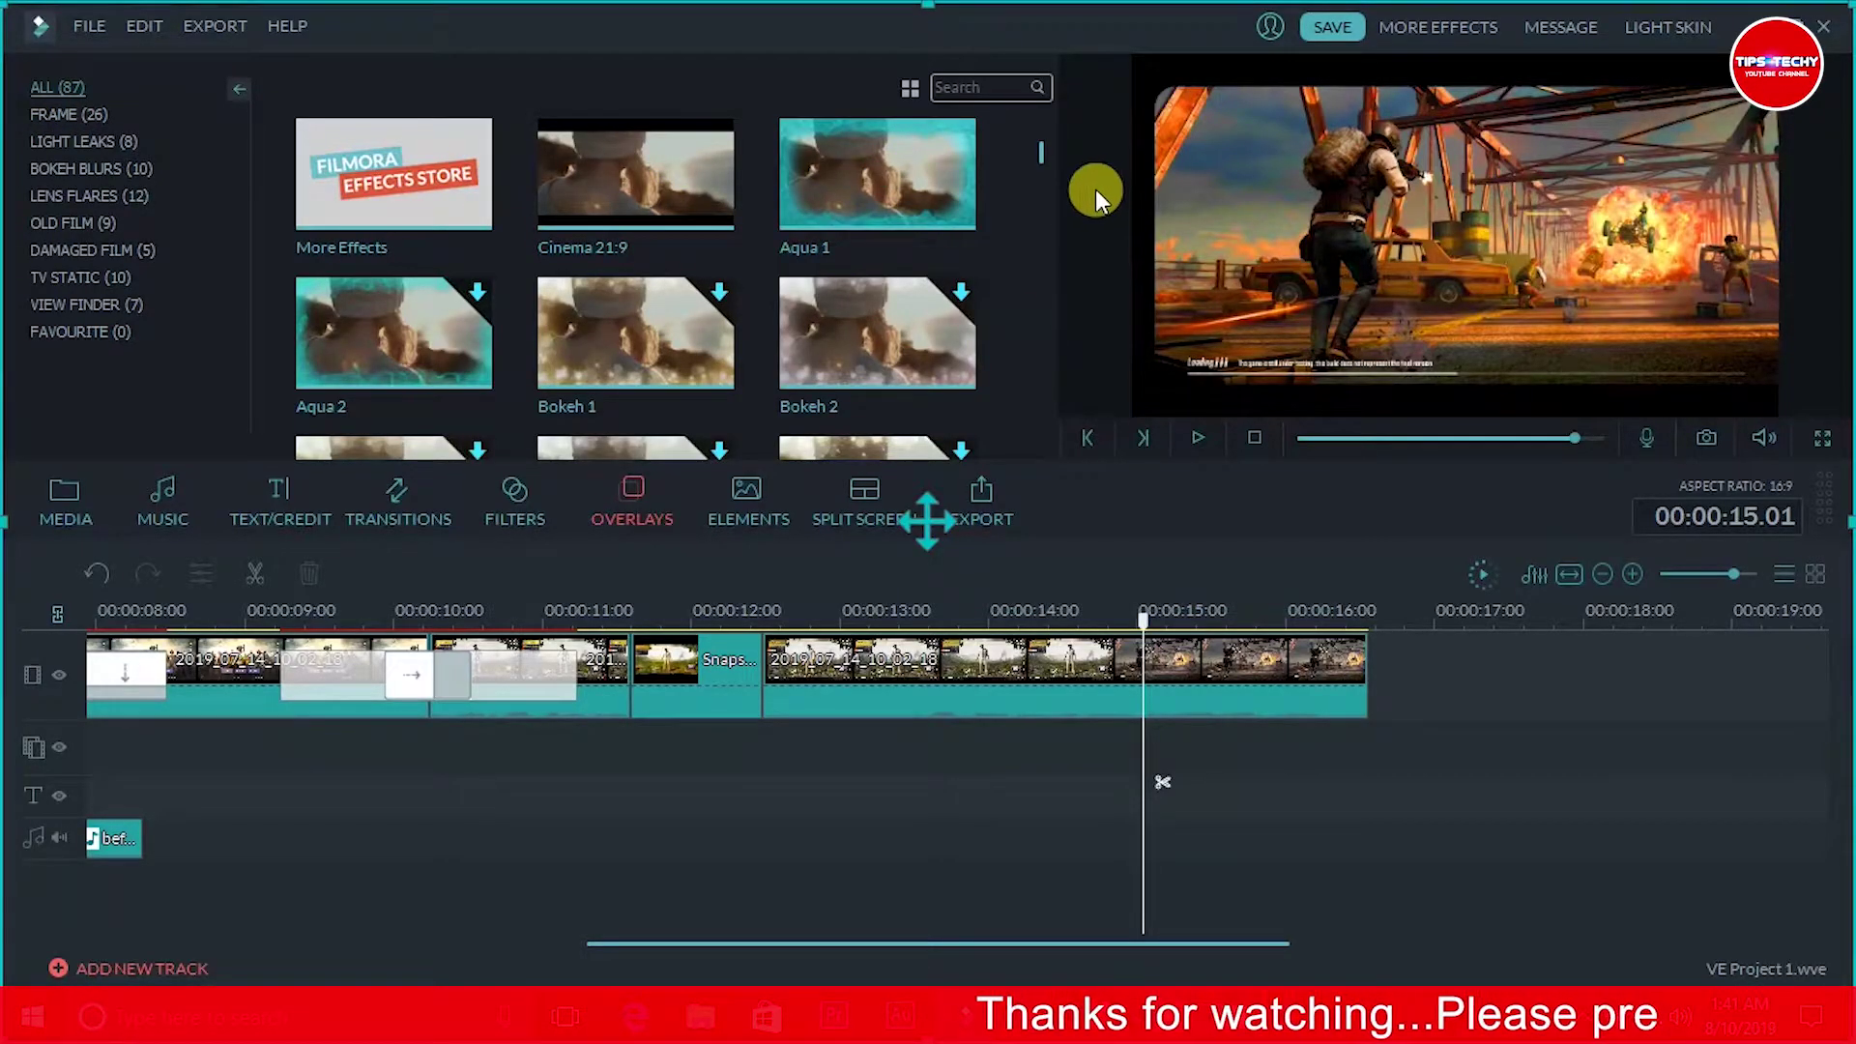
scroll(1036, 153, "down", 6)
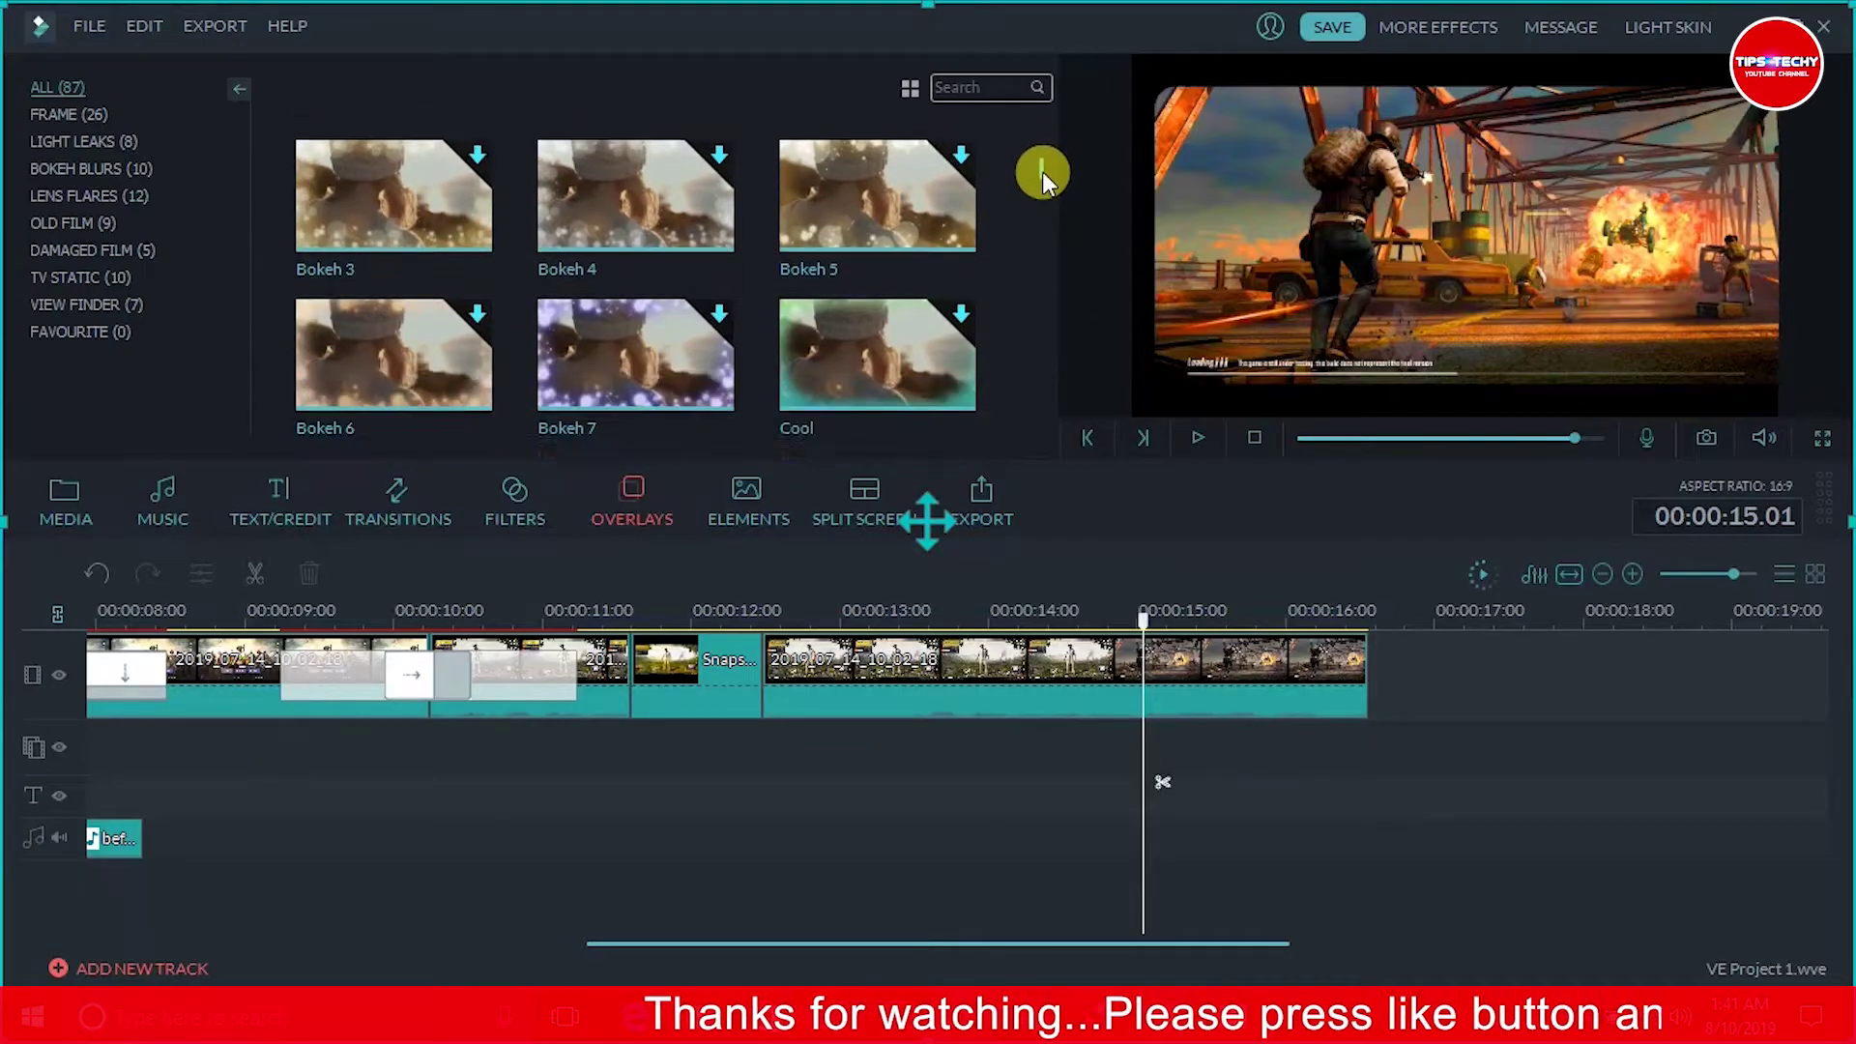
scroll(1046, 187, "down", 3)
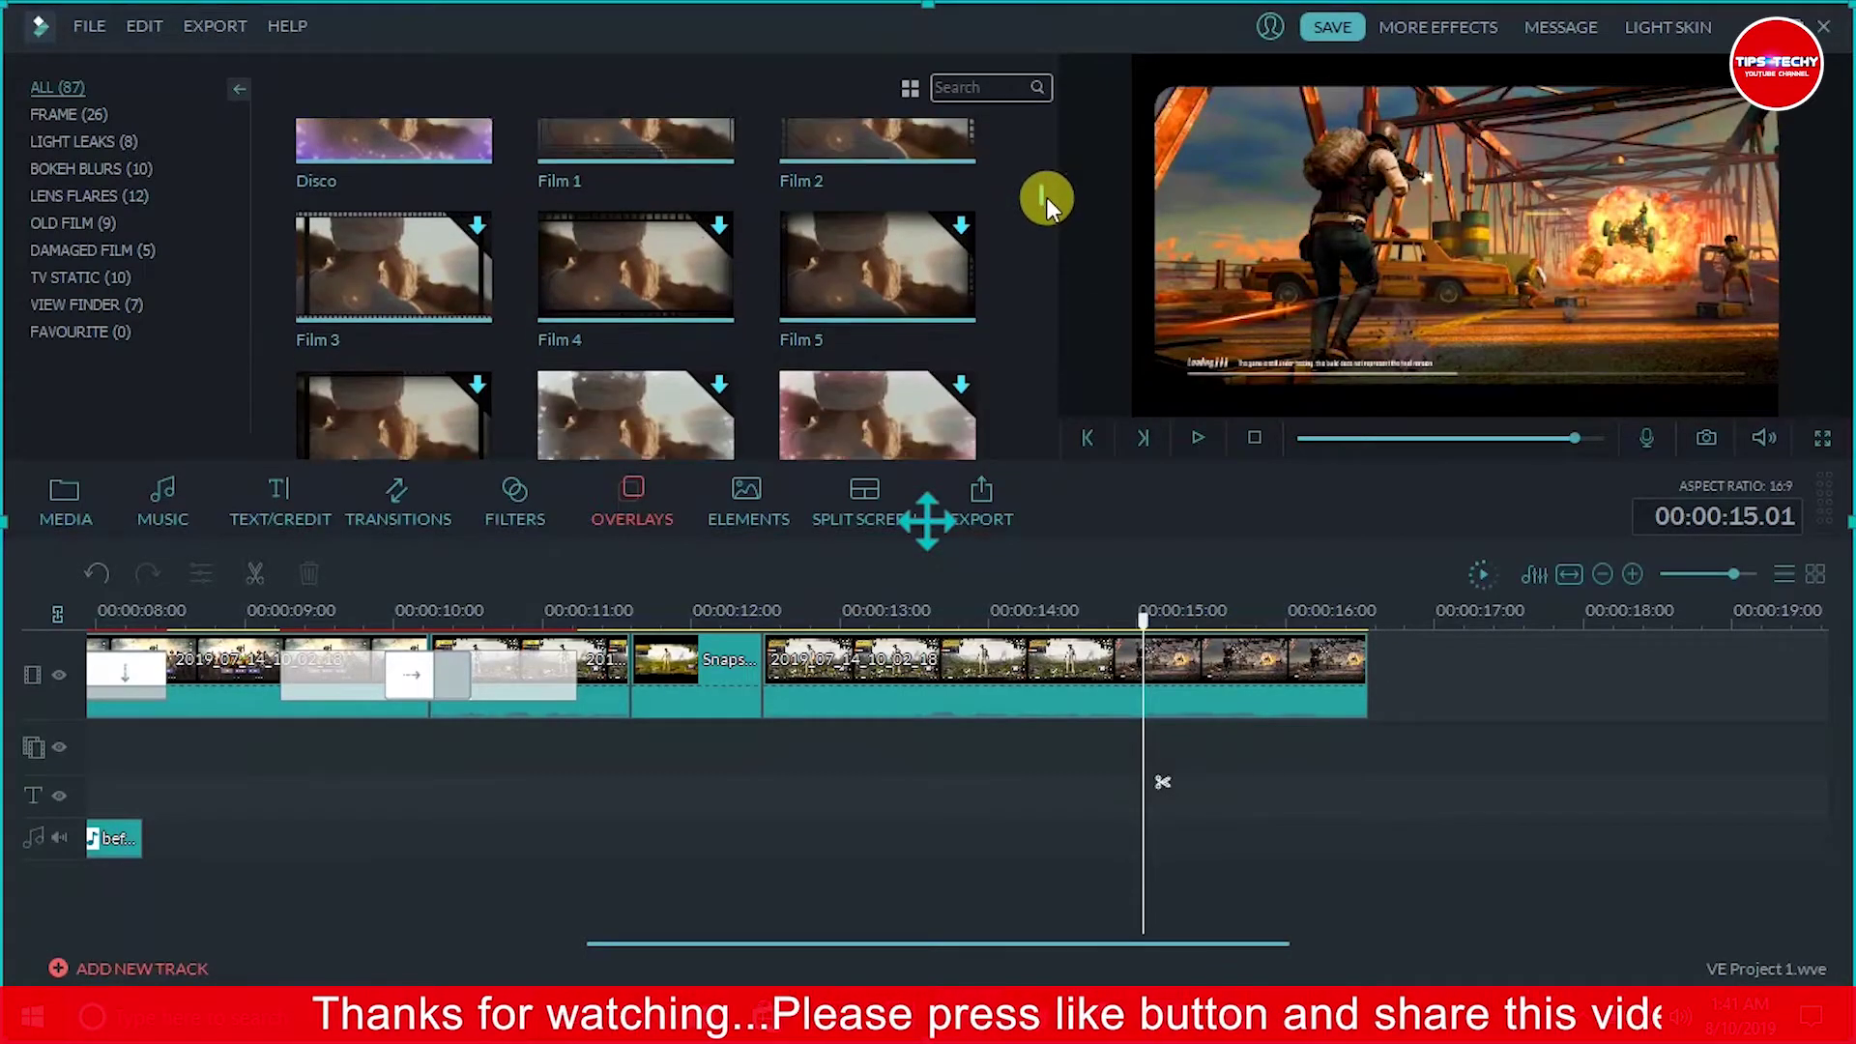
scroll(1051, 221, "down", 4)
scroll(1053, 217, "up", 7)
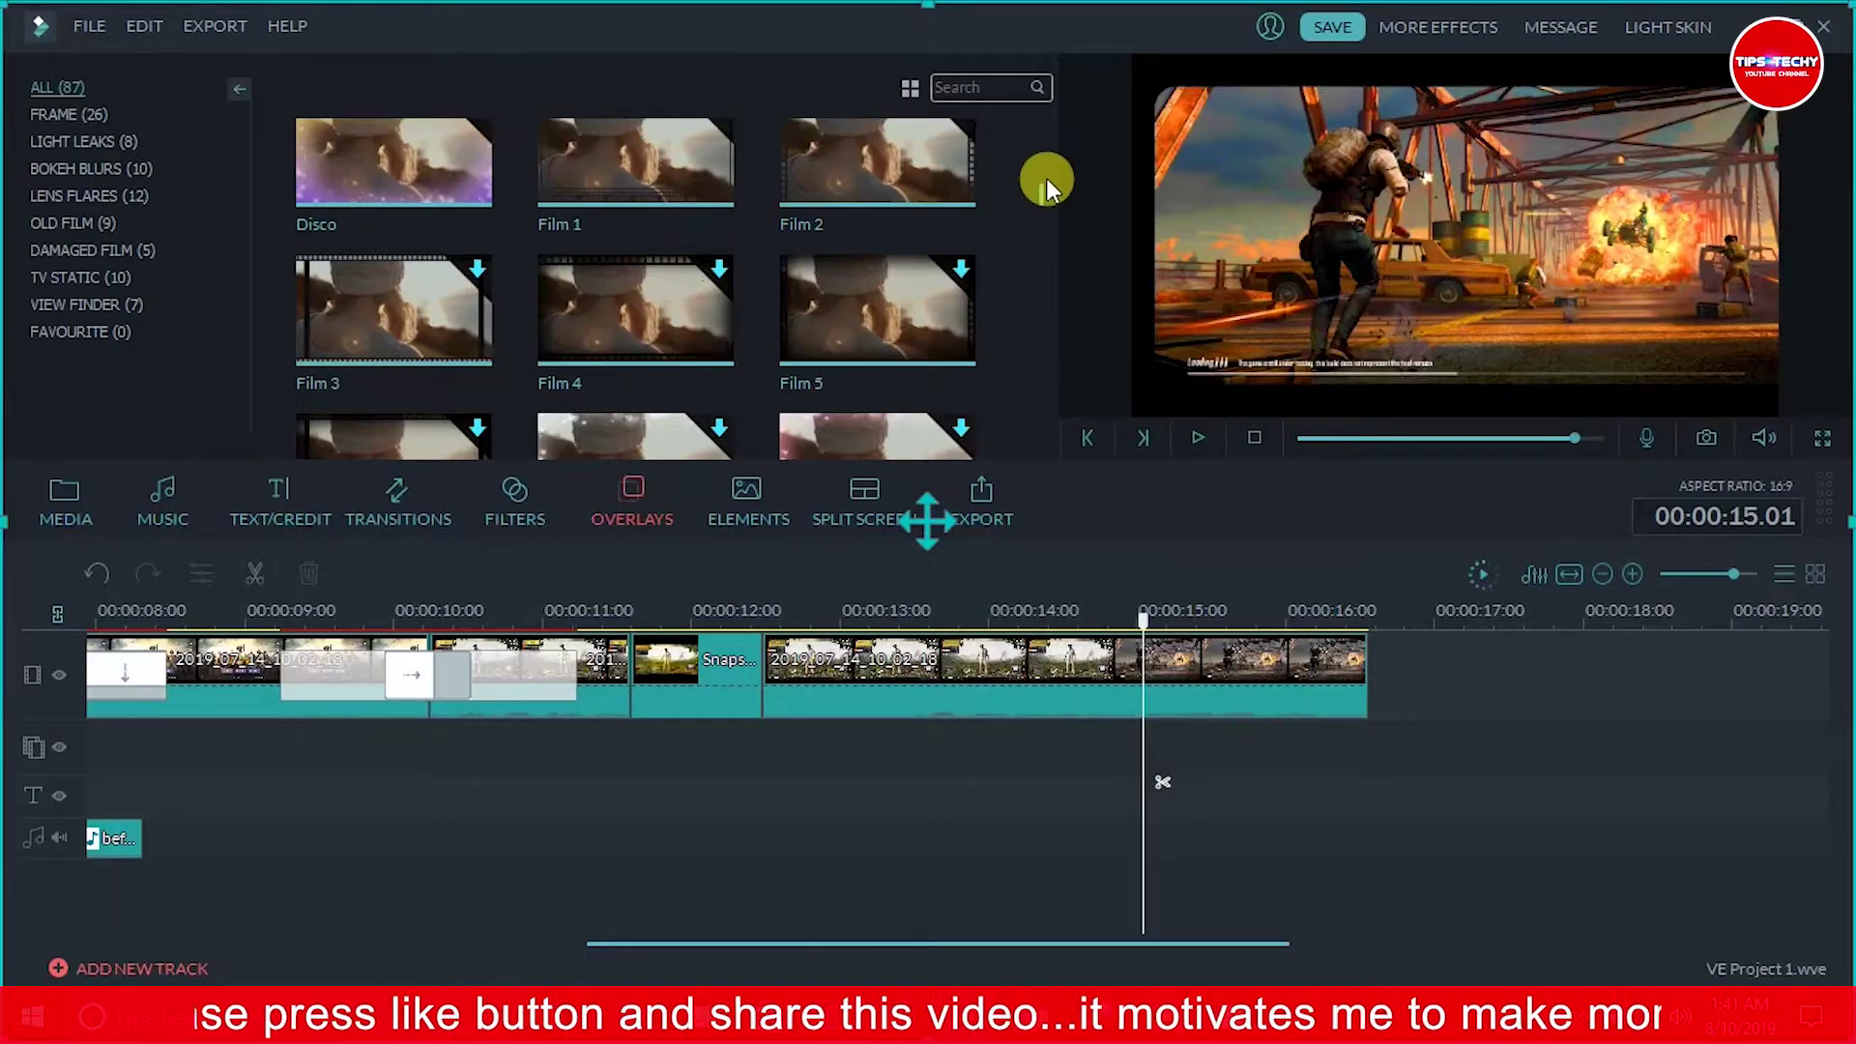
scroll(1042, 184, "up", 5)
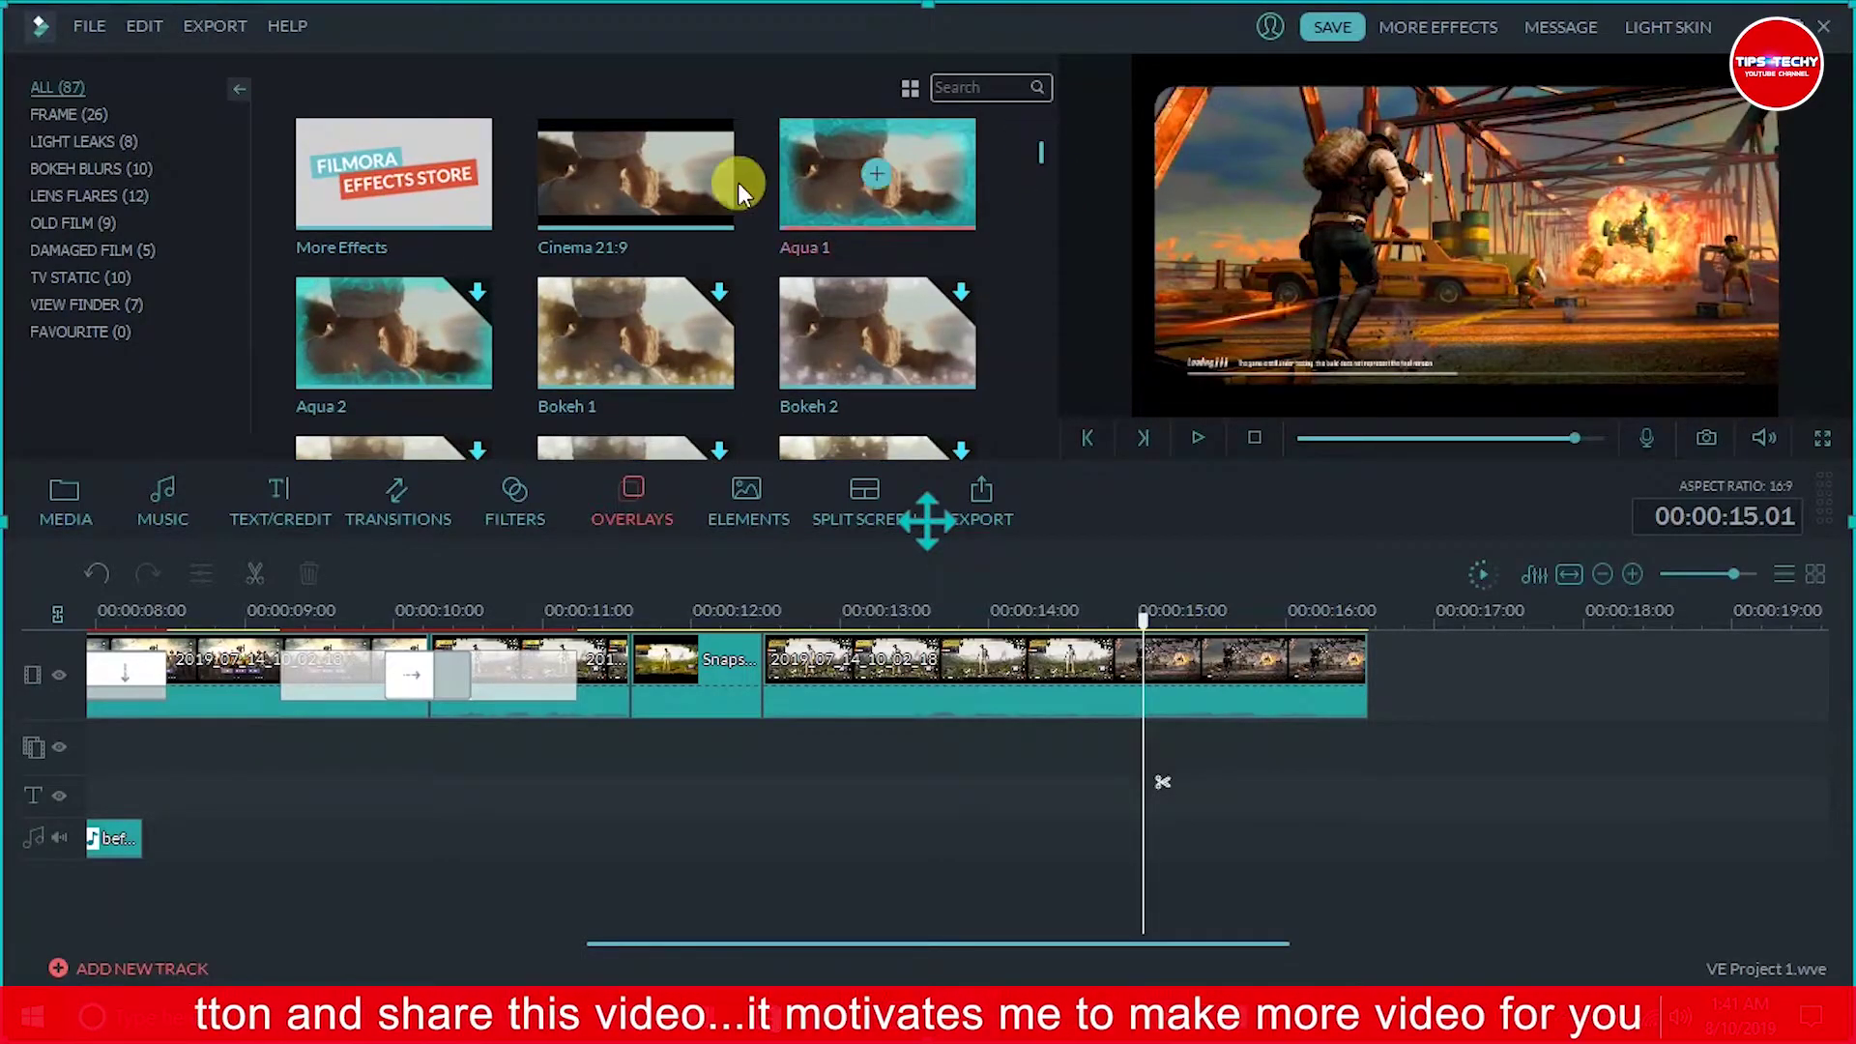
left_click_drag(971, 660, 775, 705)
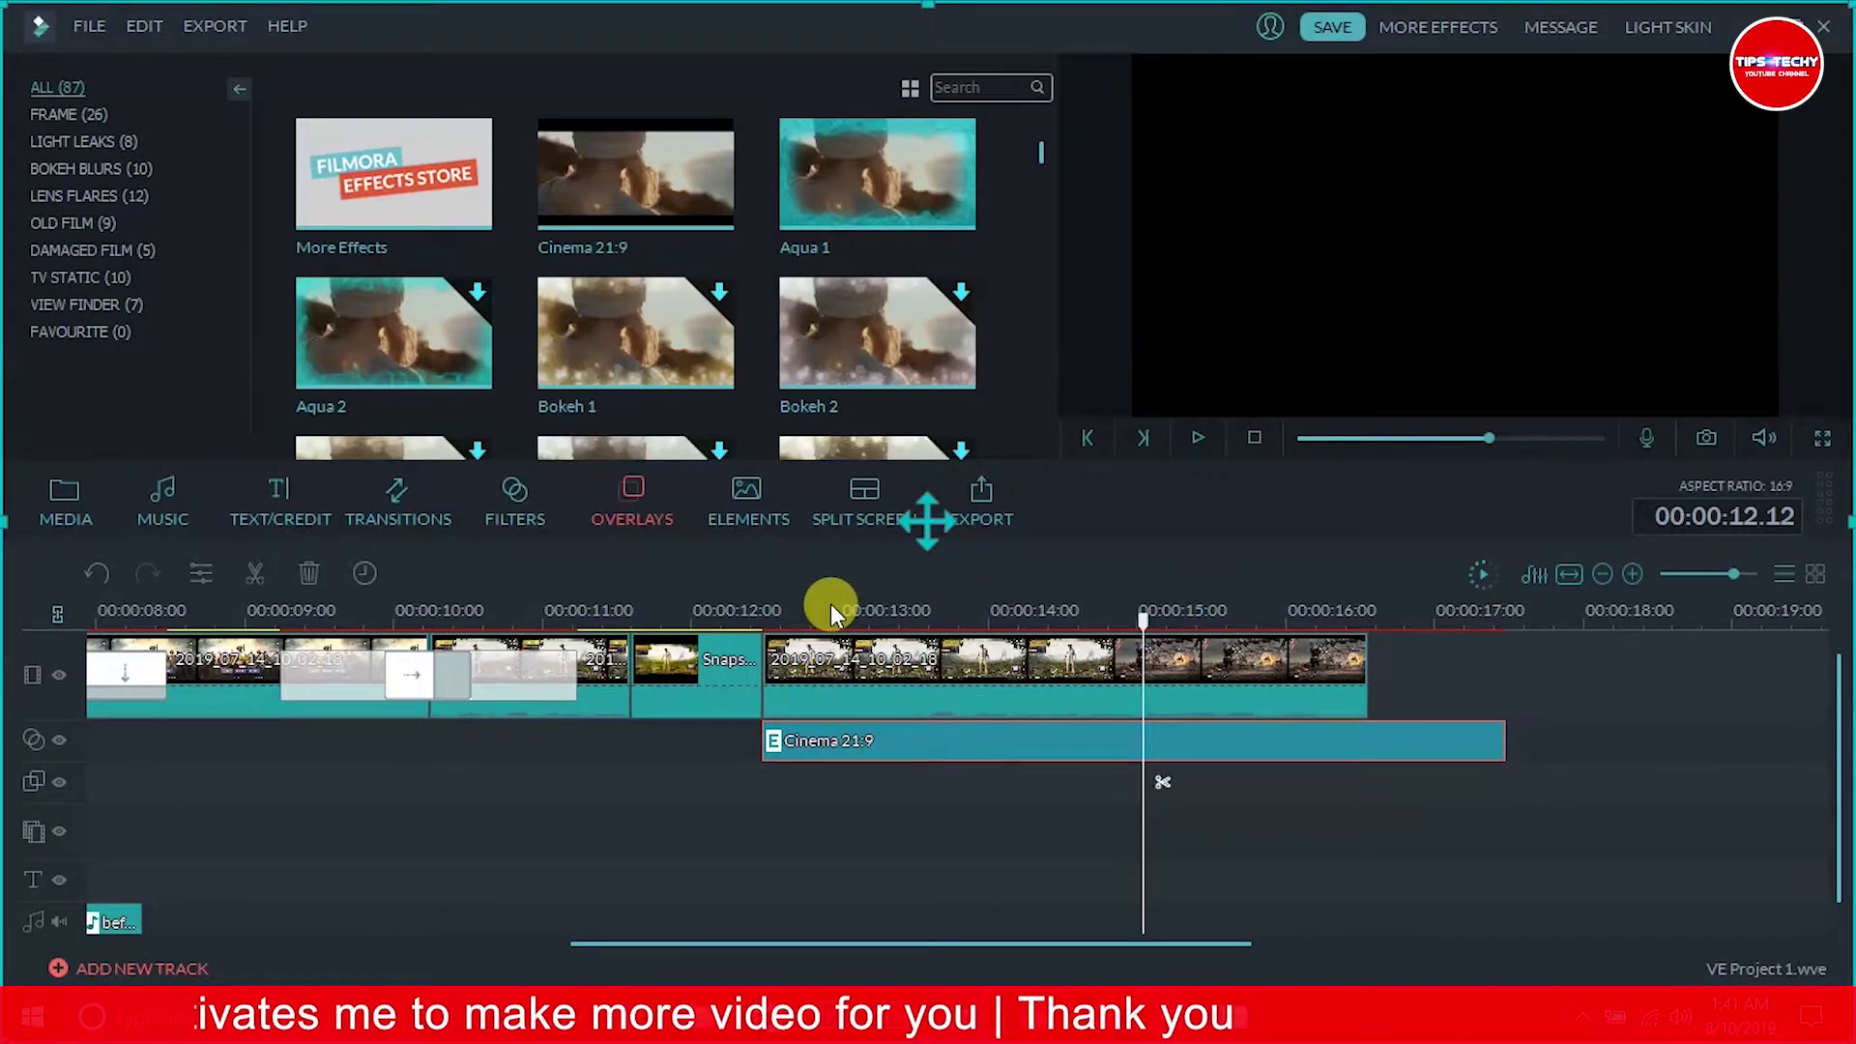
left_click_drag(763, 612, 825, 619)
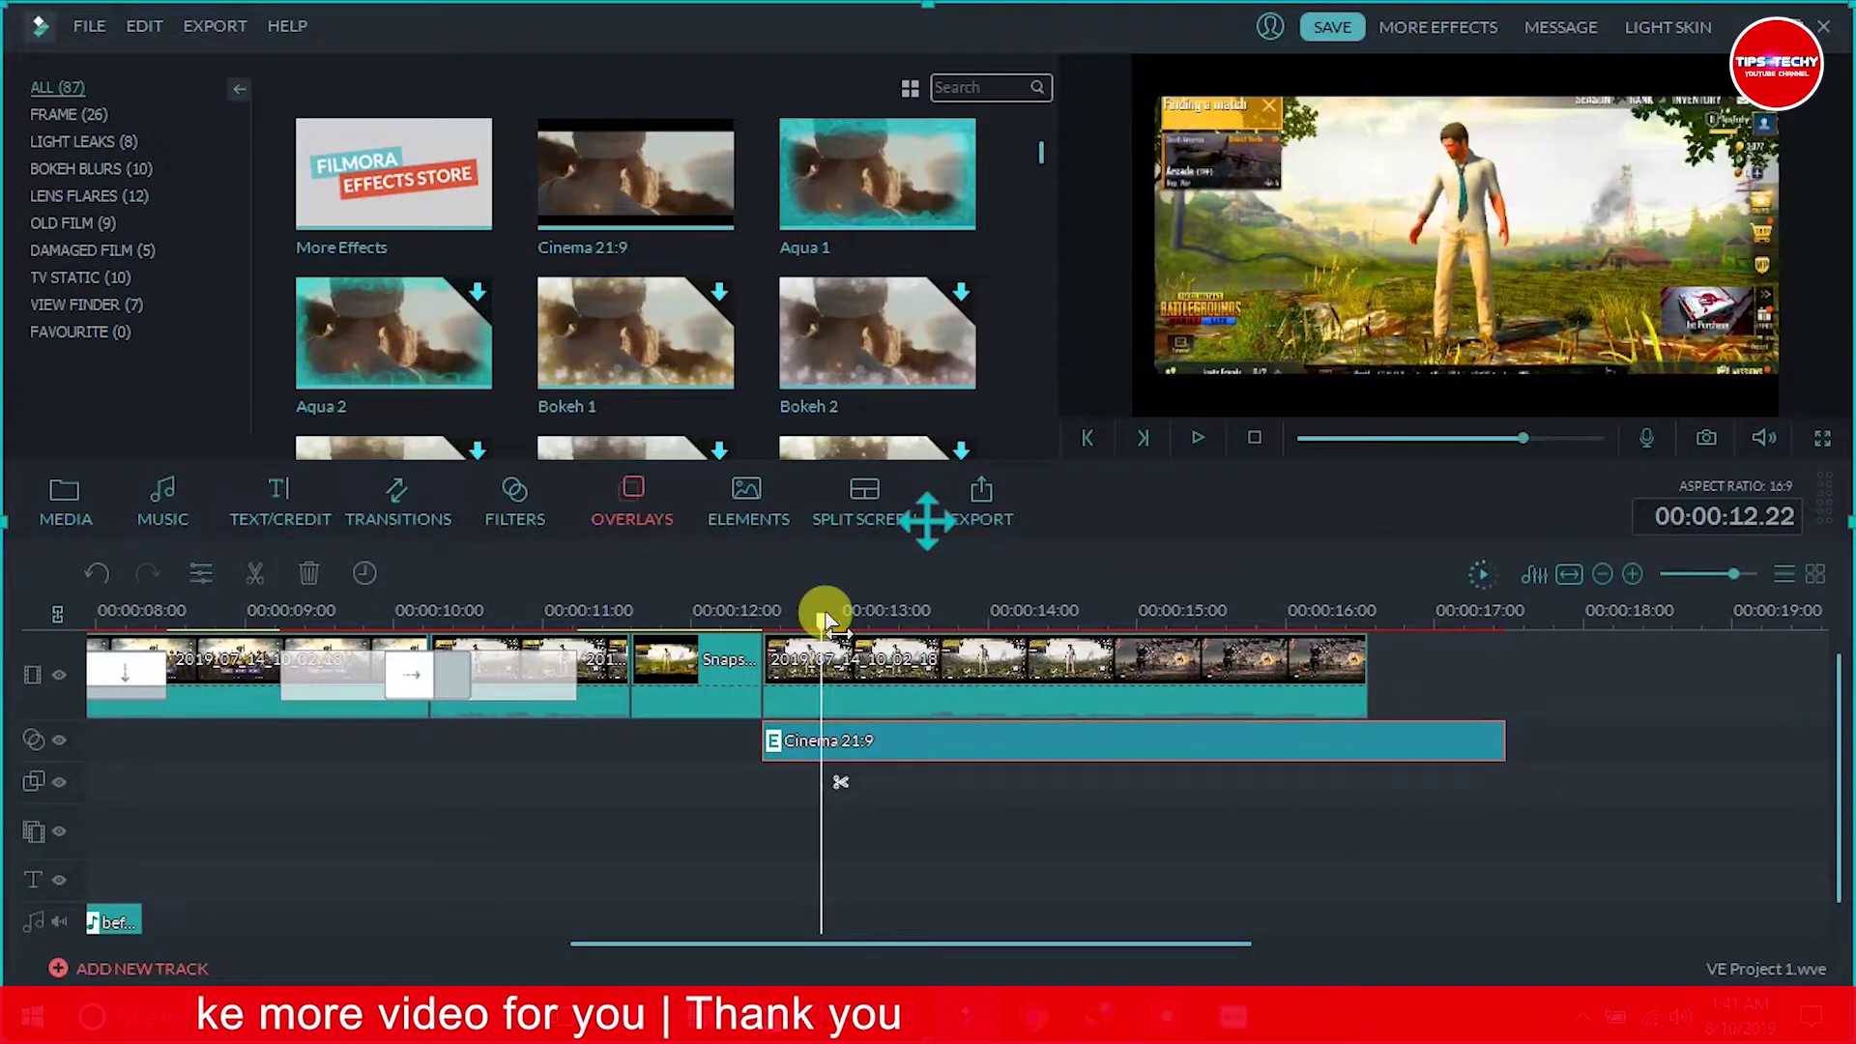
key("space")
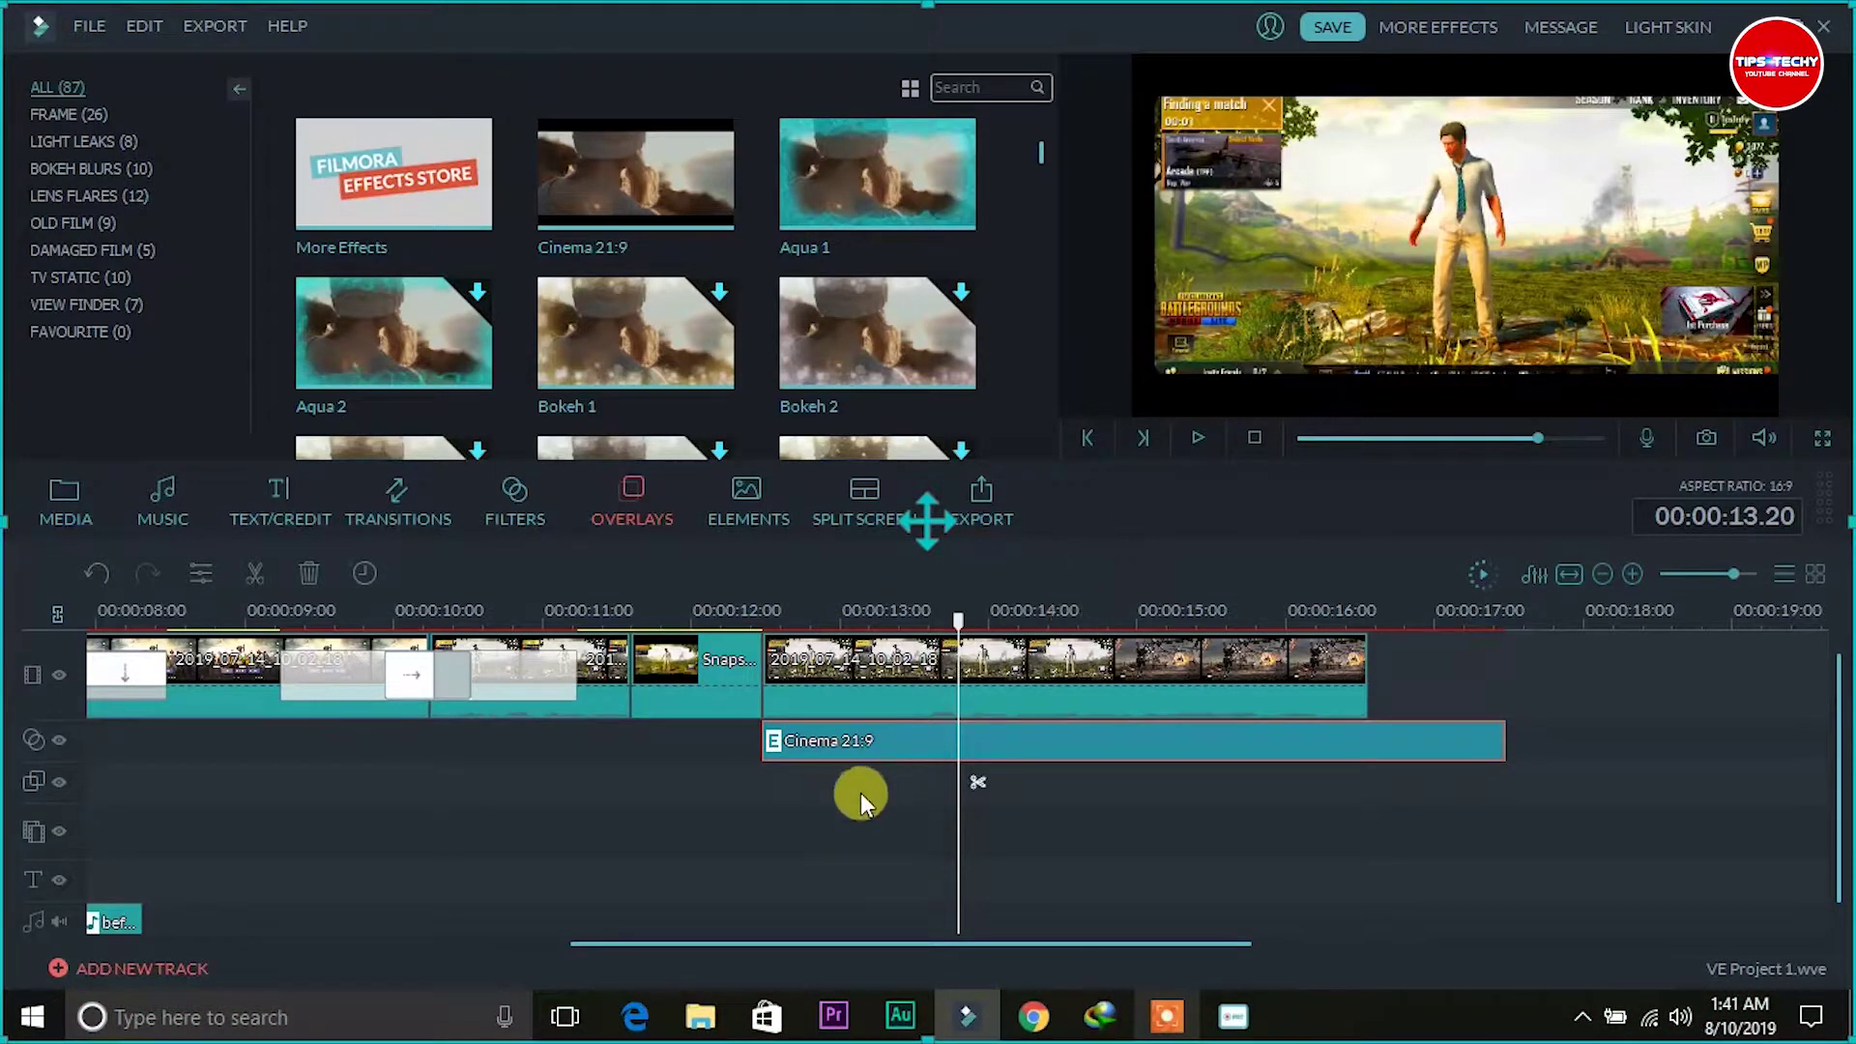
Move the Cinema 21:9 overlay to the start of the timeline and check it over Opener 2 at 00:00:03.10.
left_click_drag(816, 745, 394, 611)
left_click(395, 611)
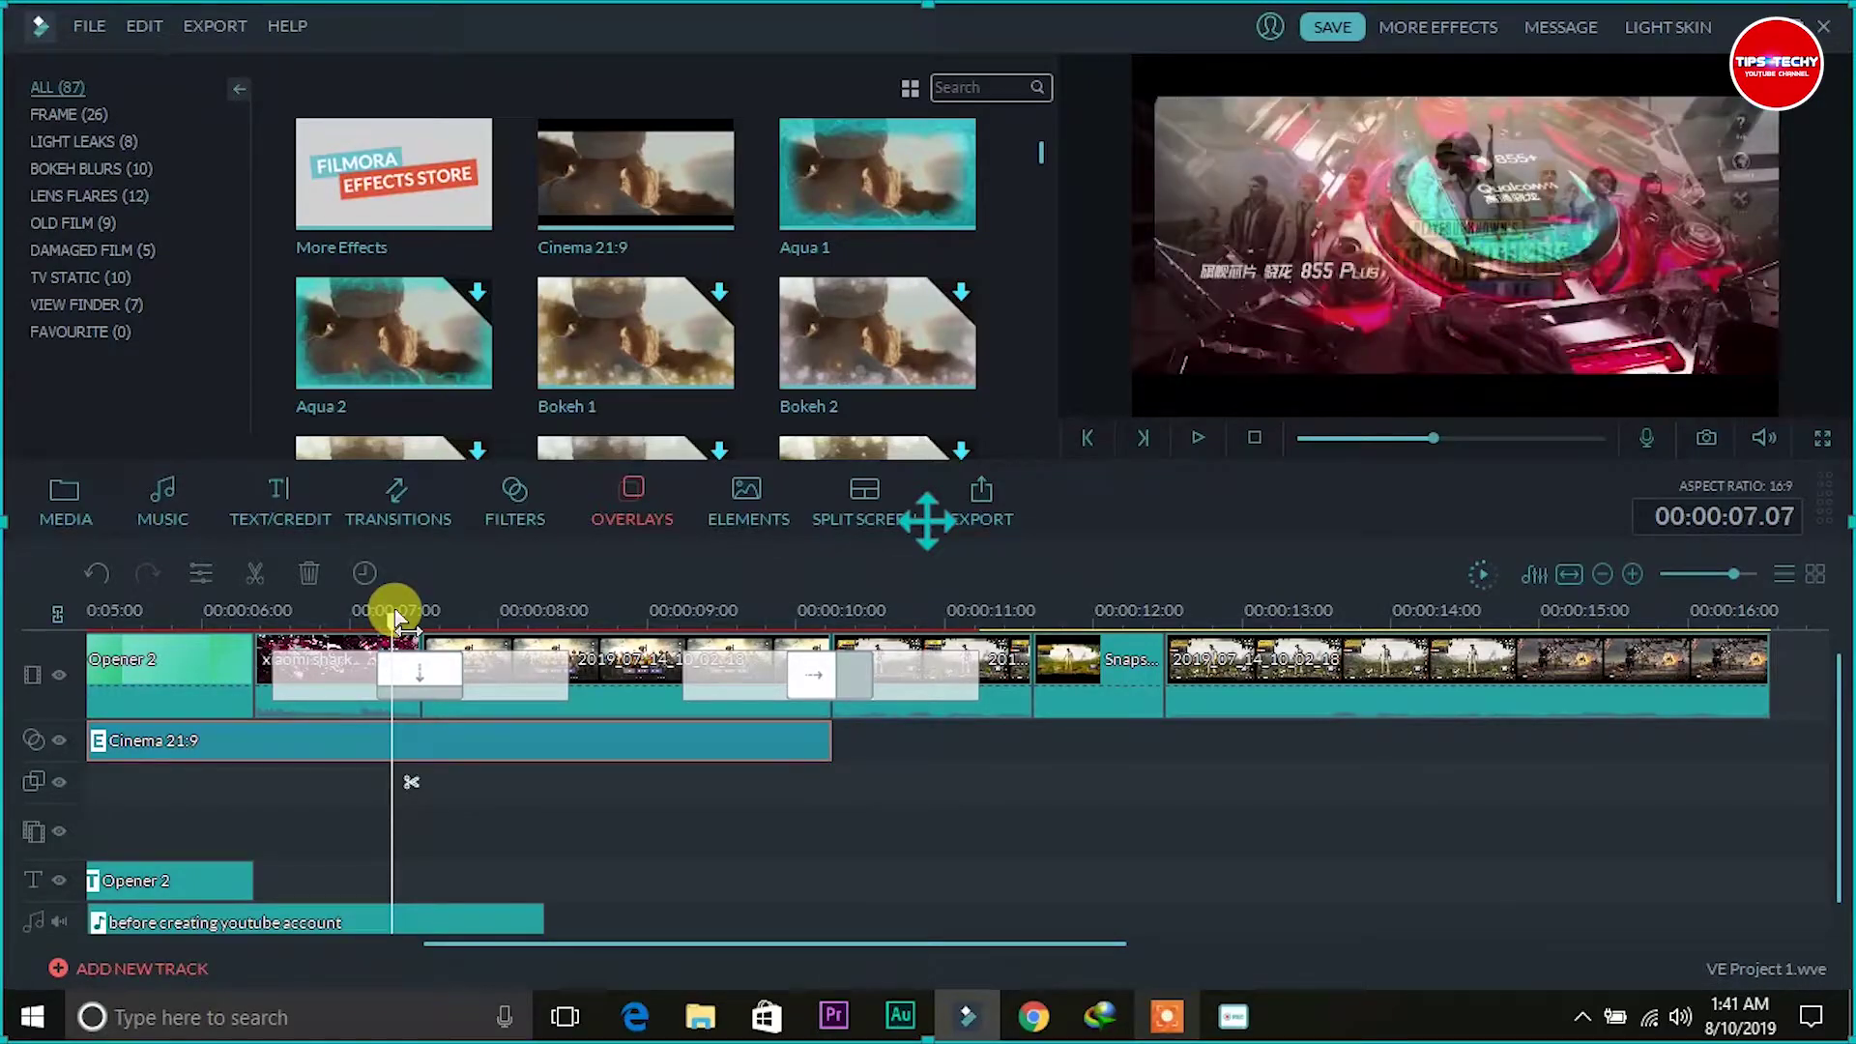
scroll(373, 601, "down", 5)
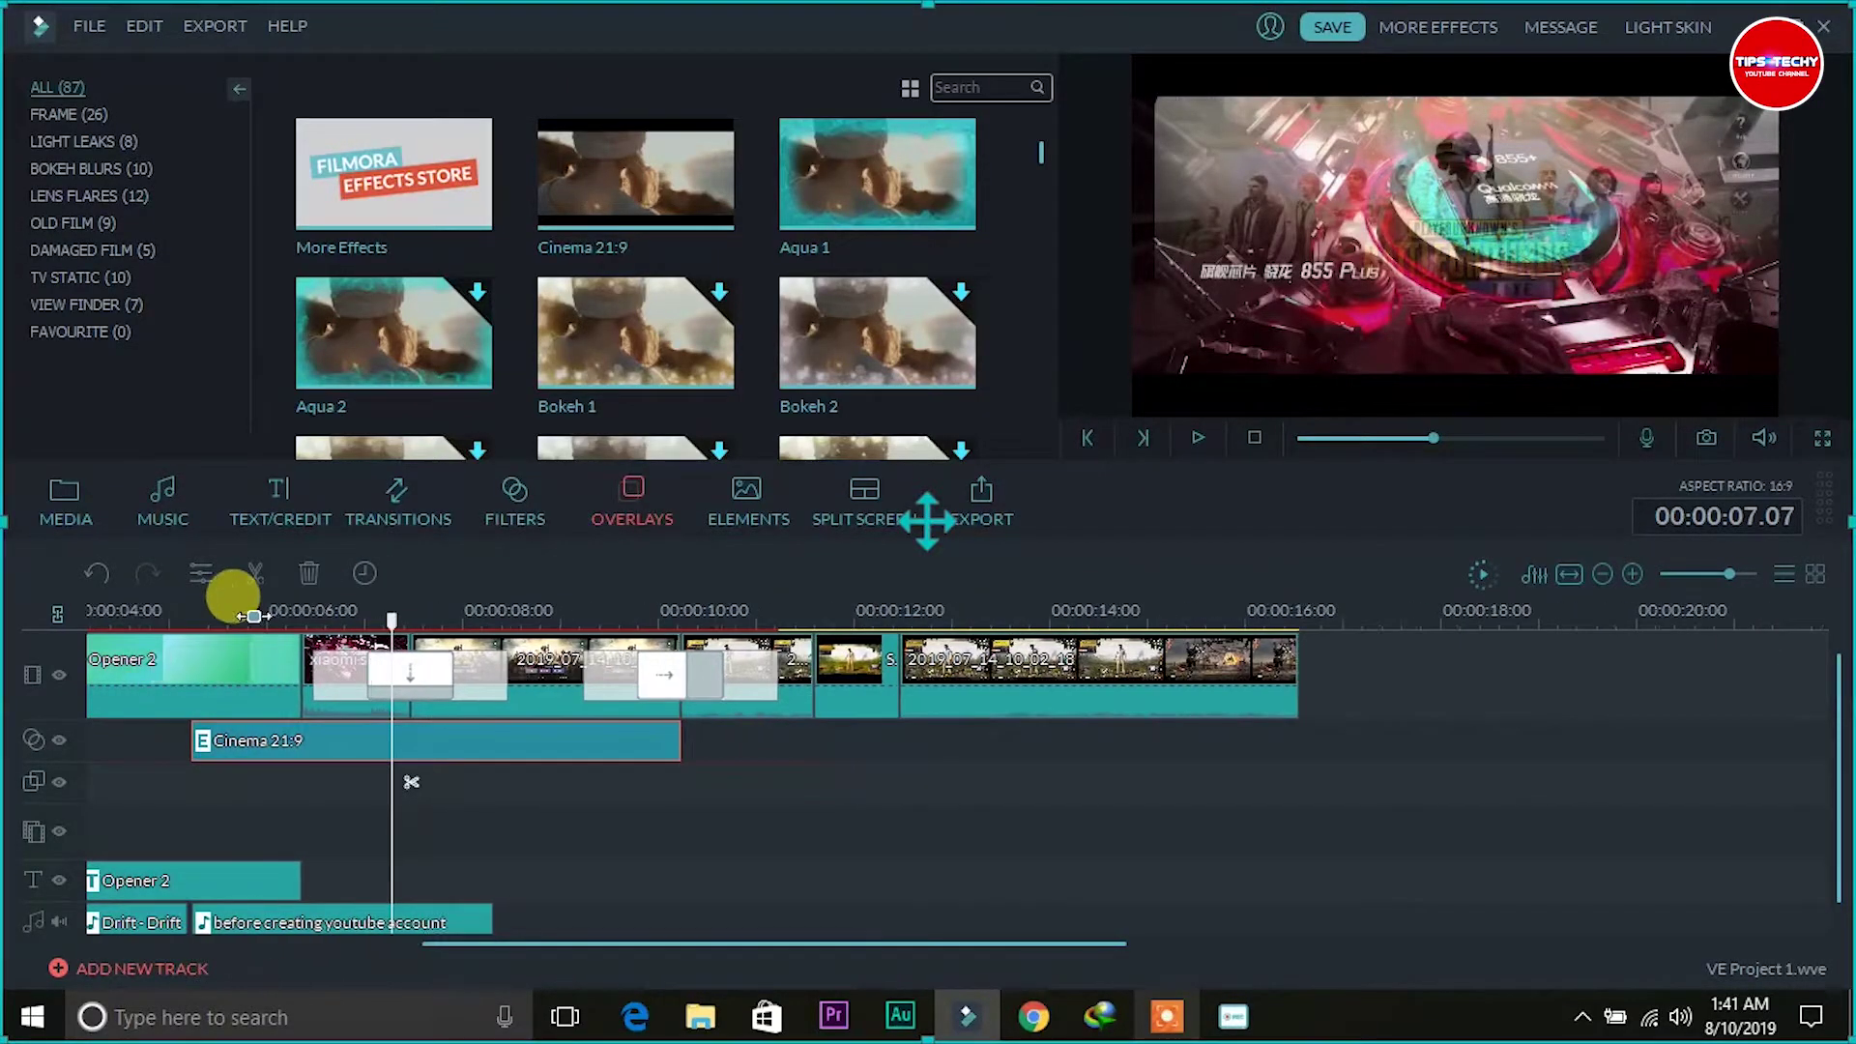
left_click_drag(297, 738, 239, 619)
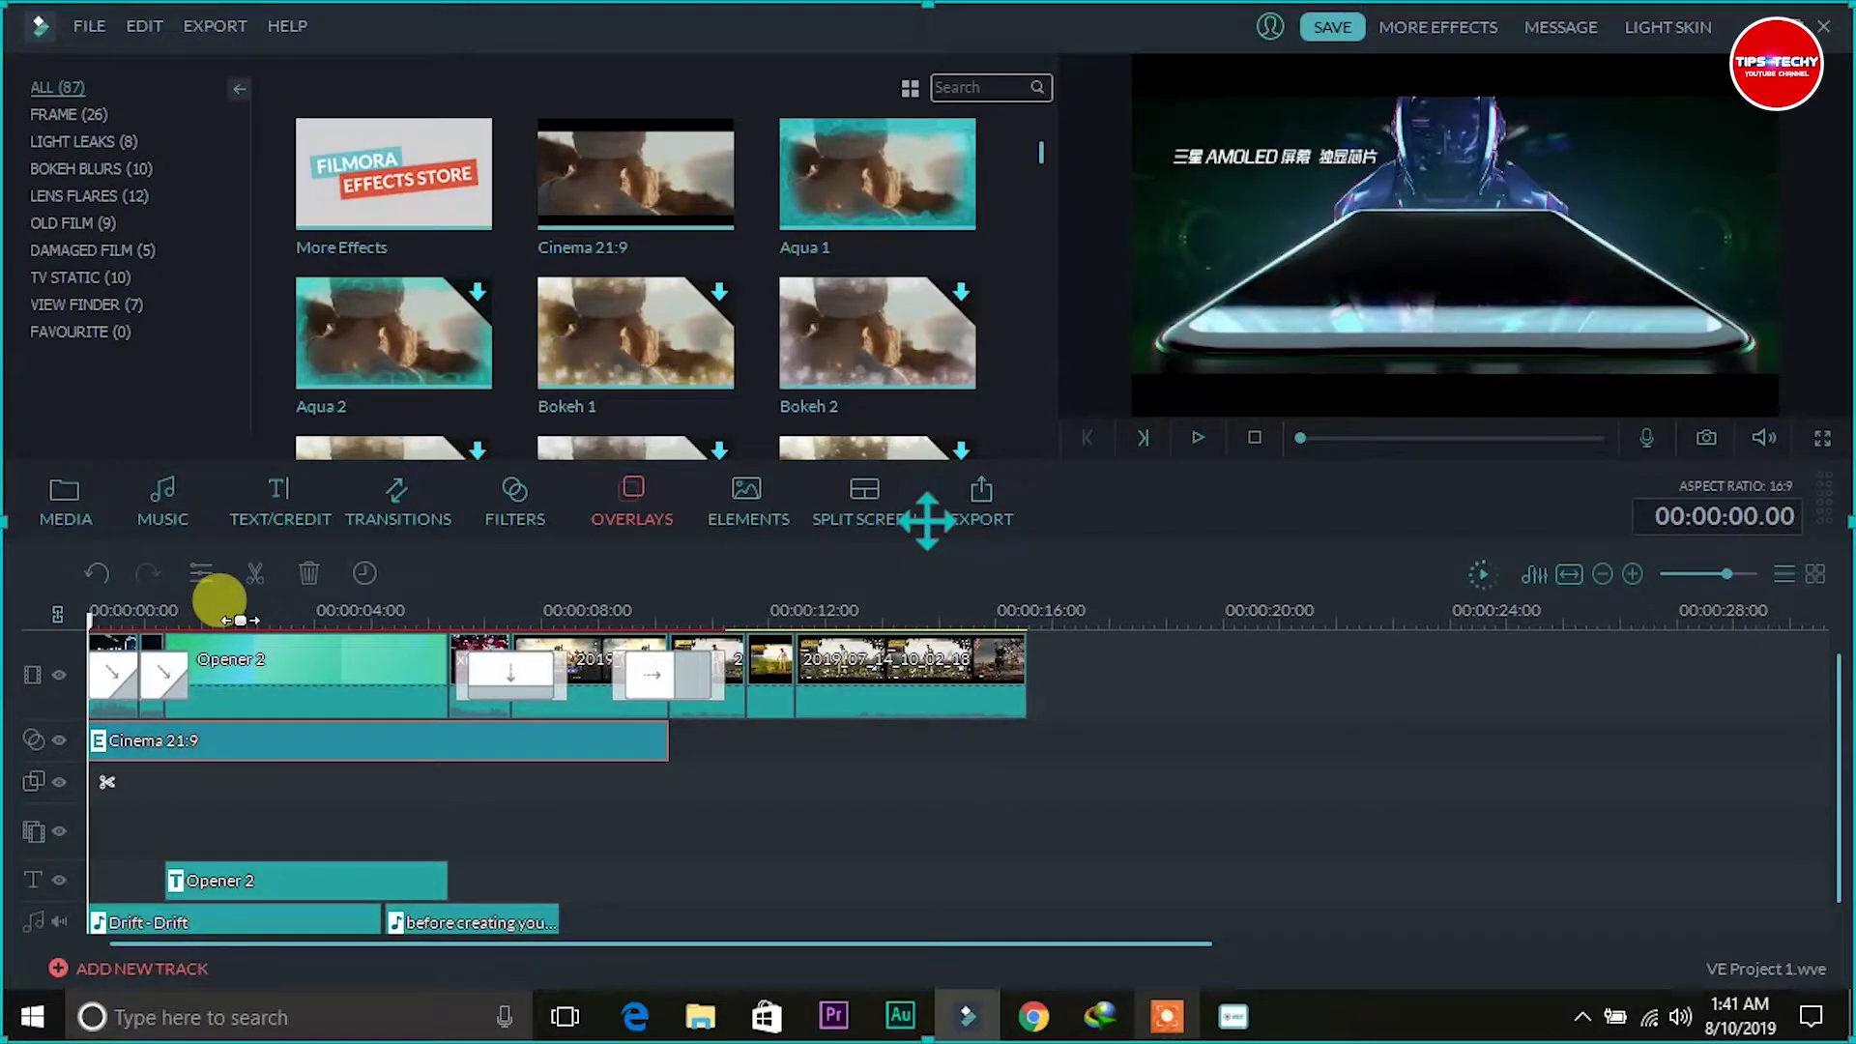
left_click(280, 619)
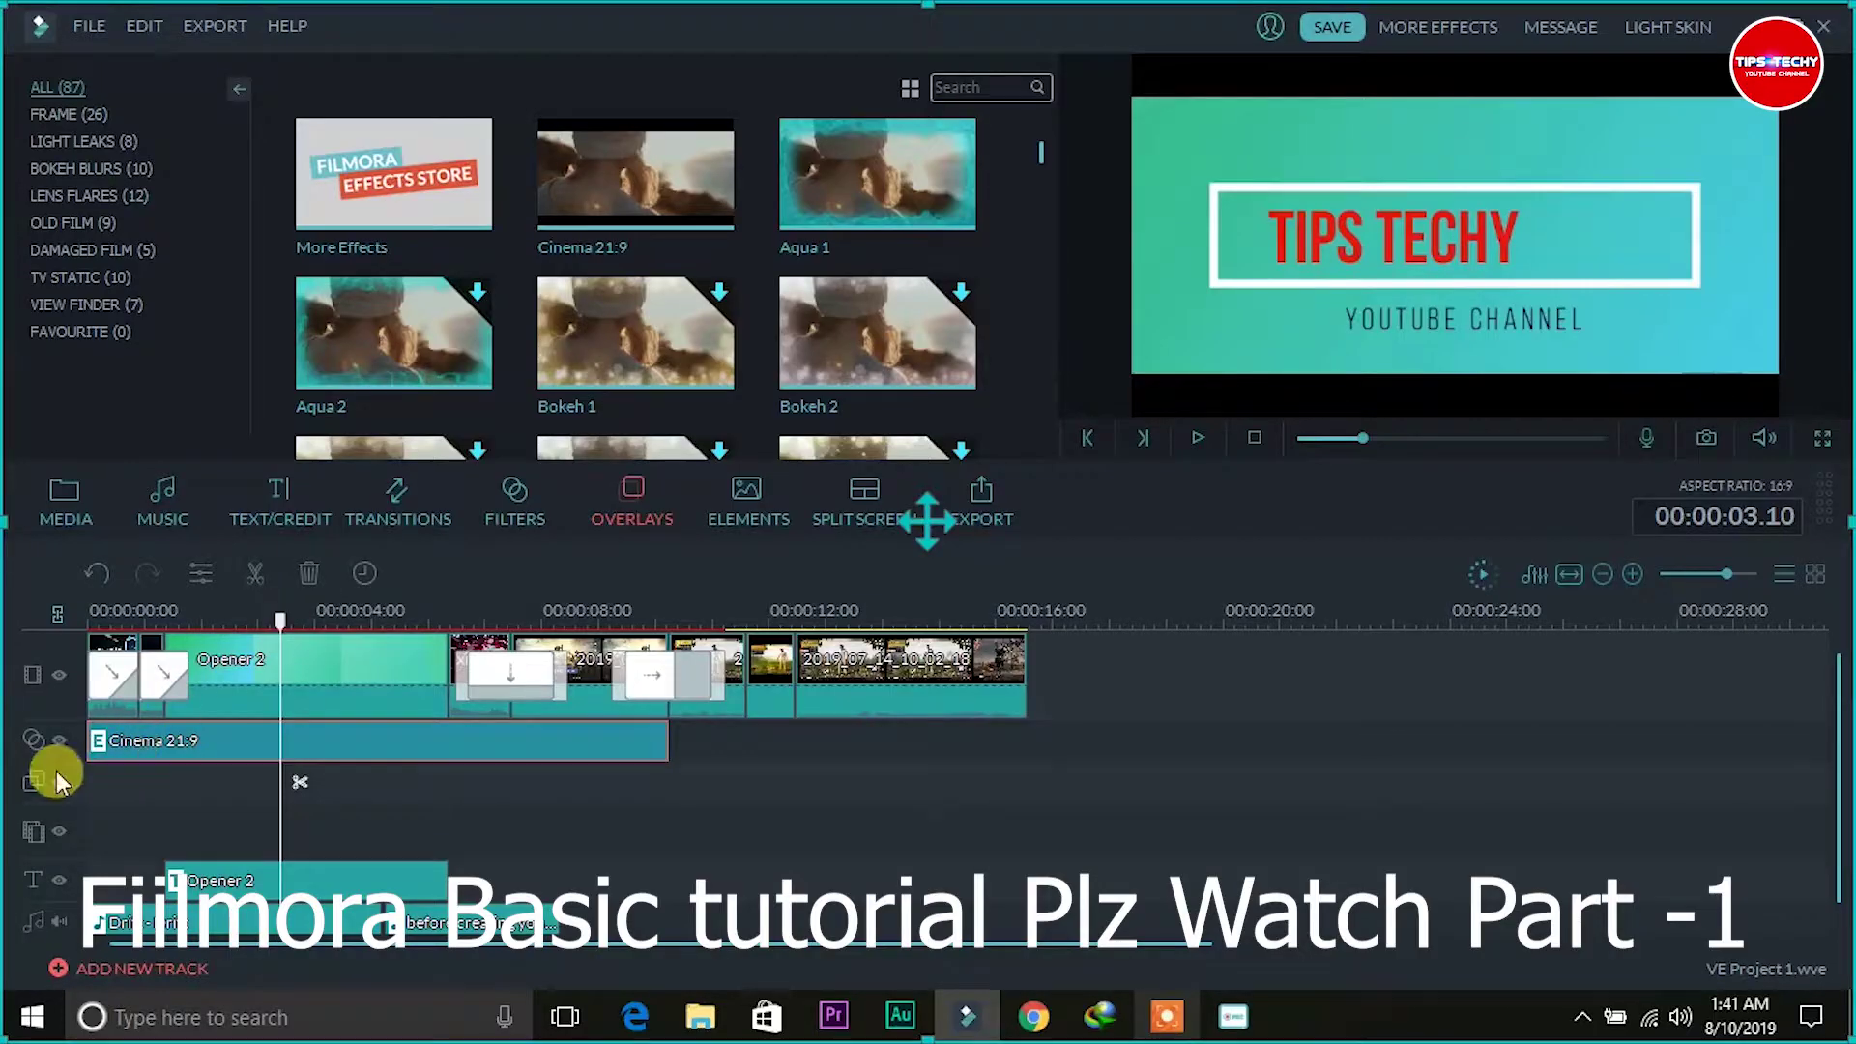
Hide the main video track and show it again, and hide the Cinema 21:9 overlay's track.
left_click(56, 672)
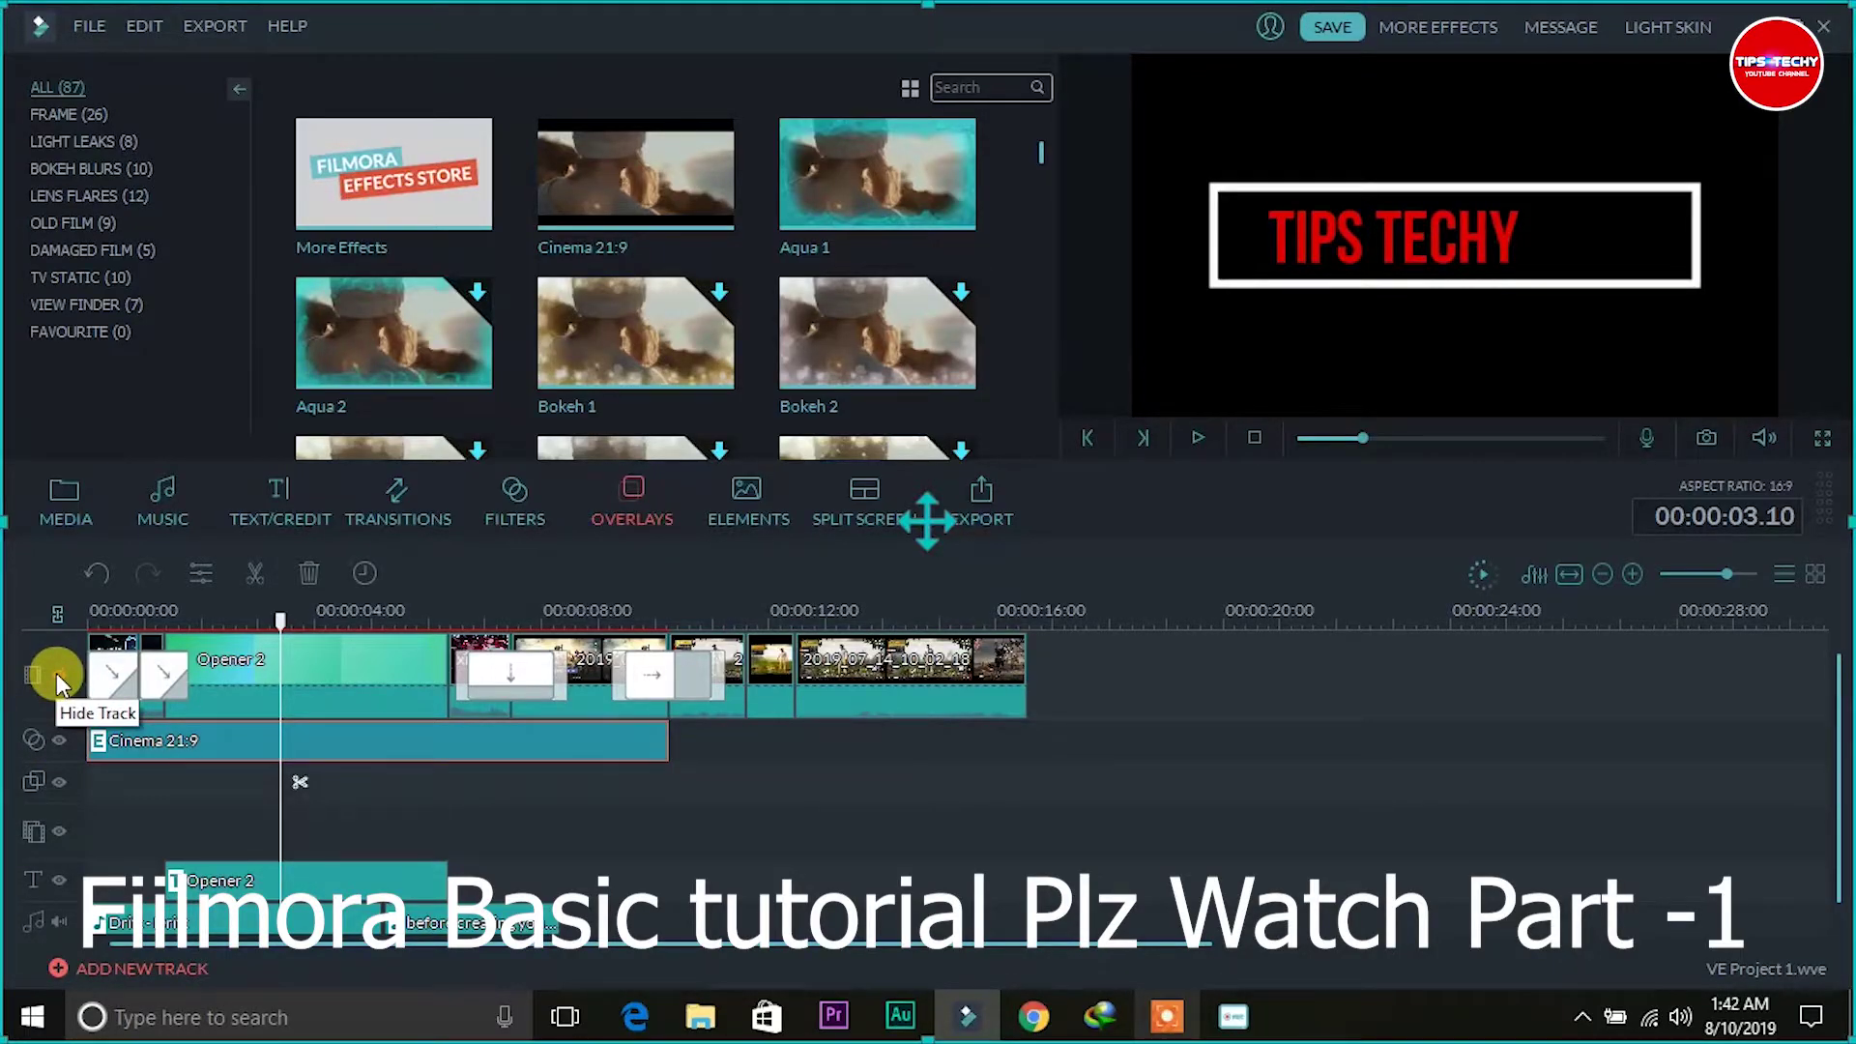
left_click(56, 673)
left_click(59, 740)
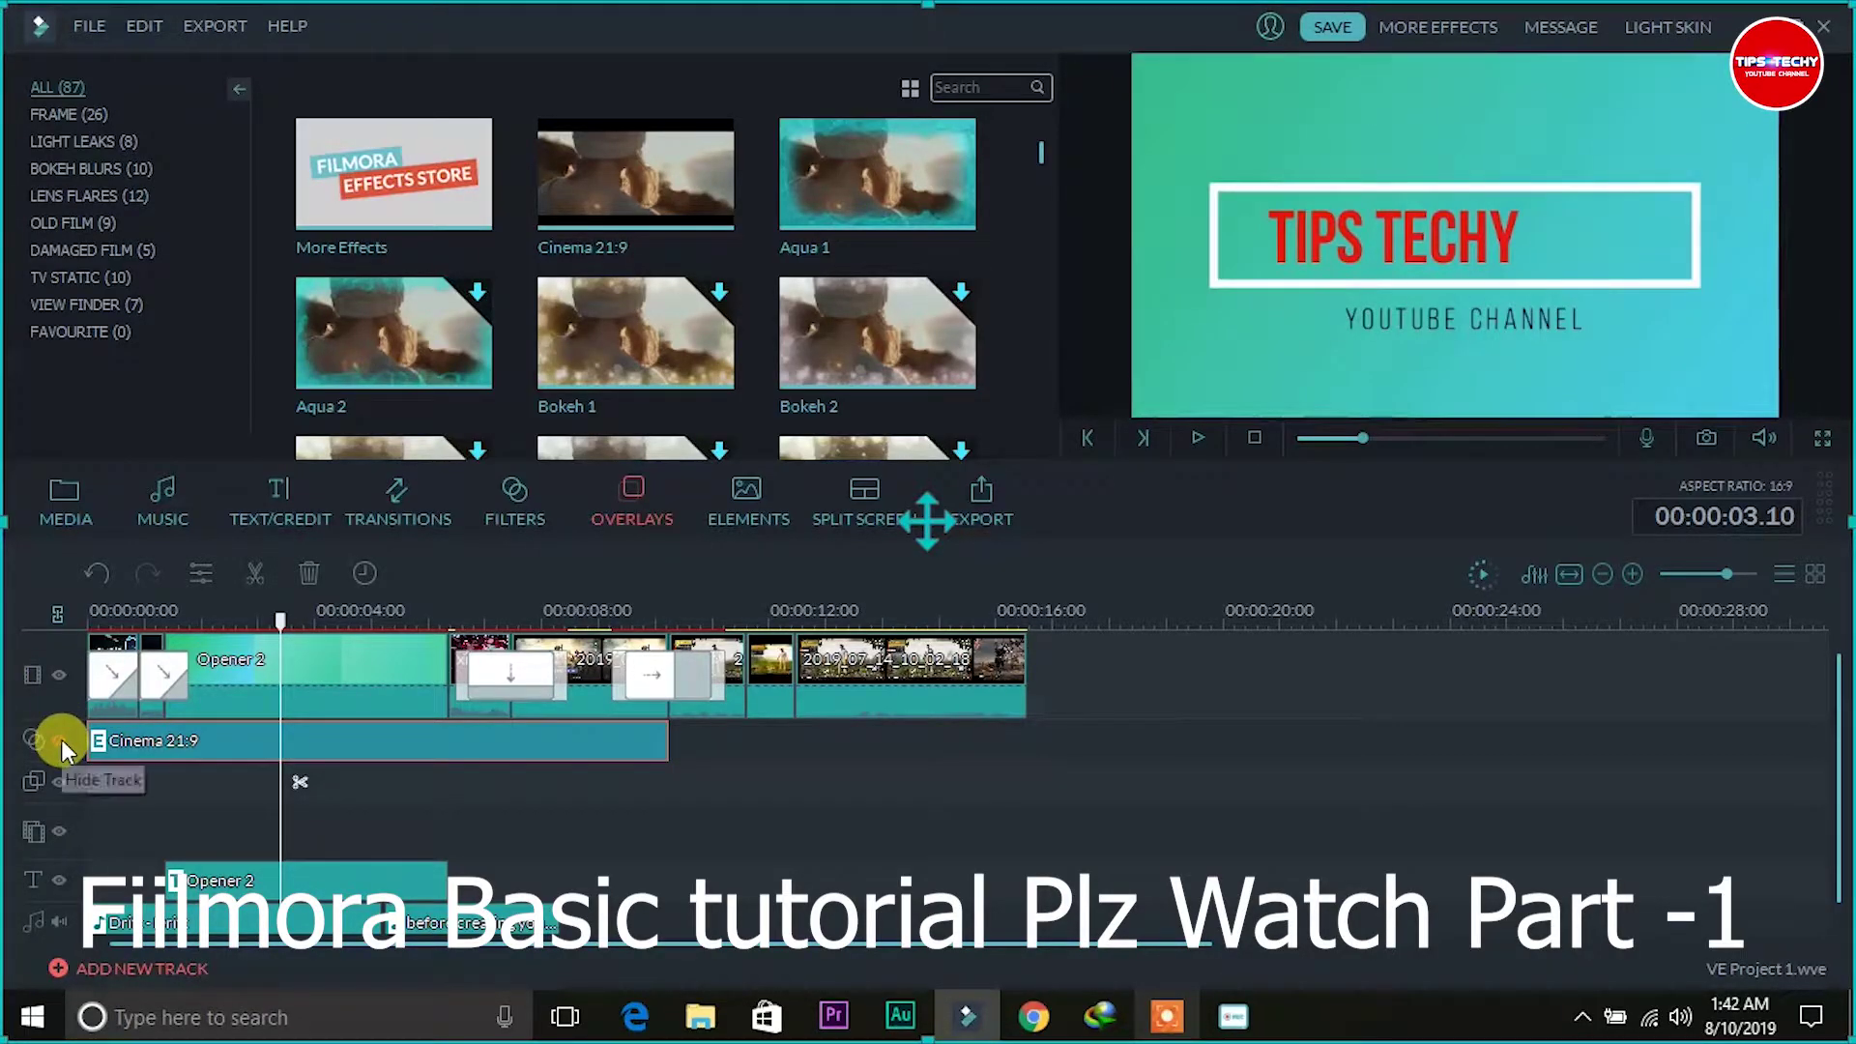
Show the Cinema 21:9 overlay's track again, and add Element Love 3 below the start of the last 2019_07_14 clip.
left_click(59, 741)
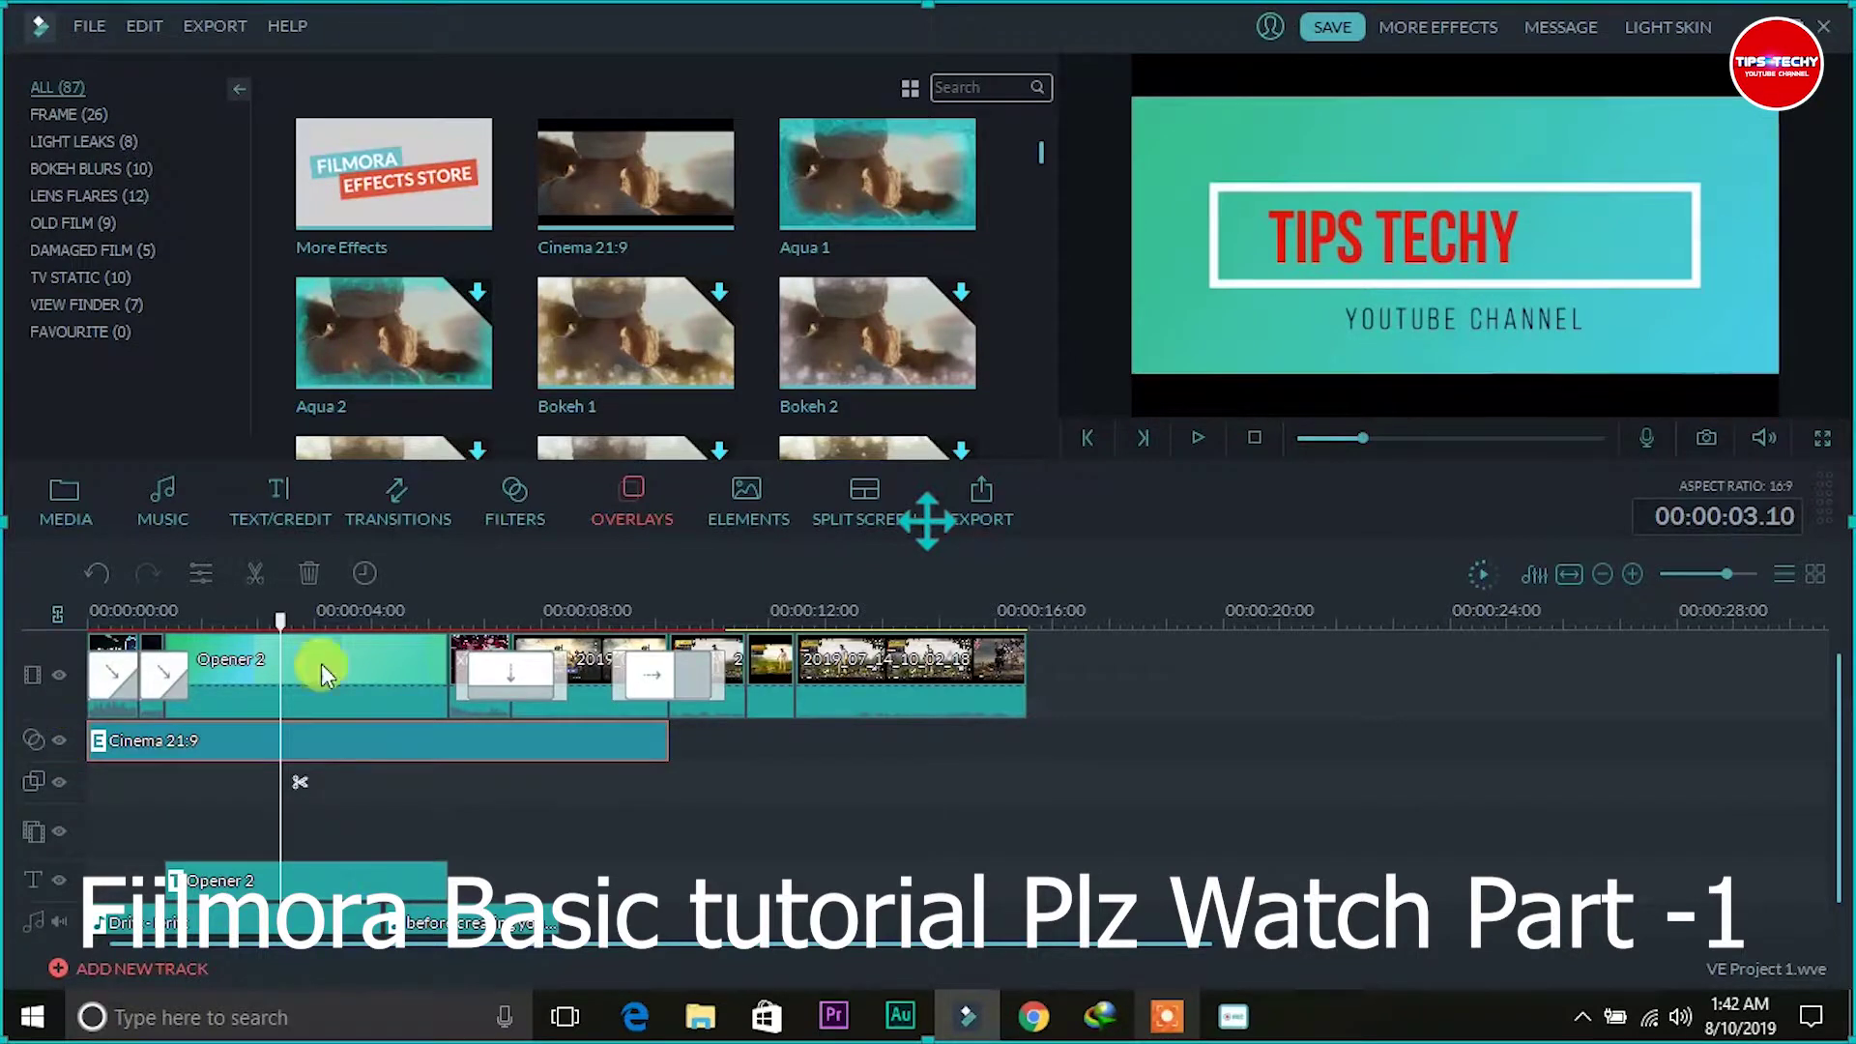
left_click(785, 522)
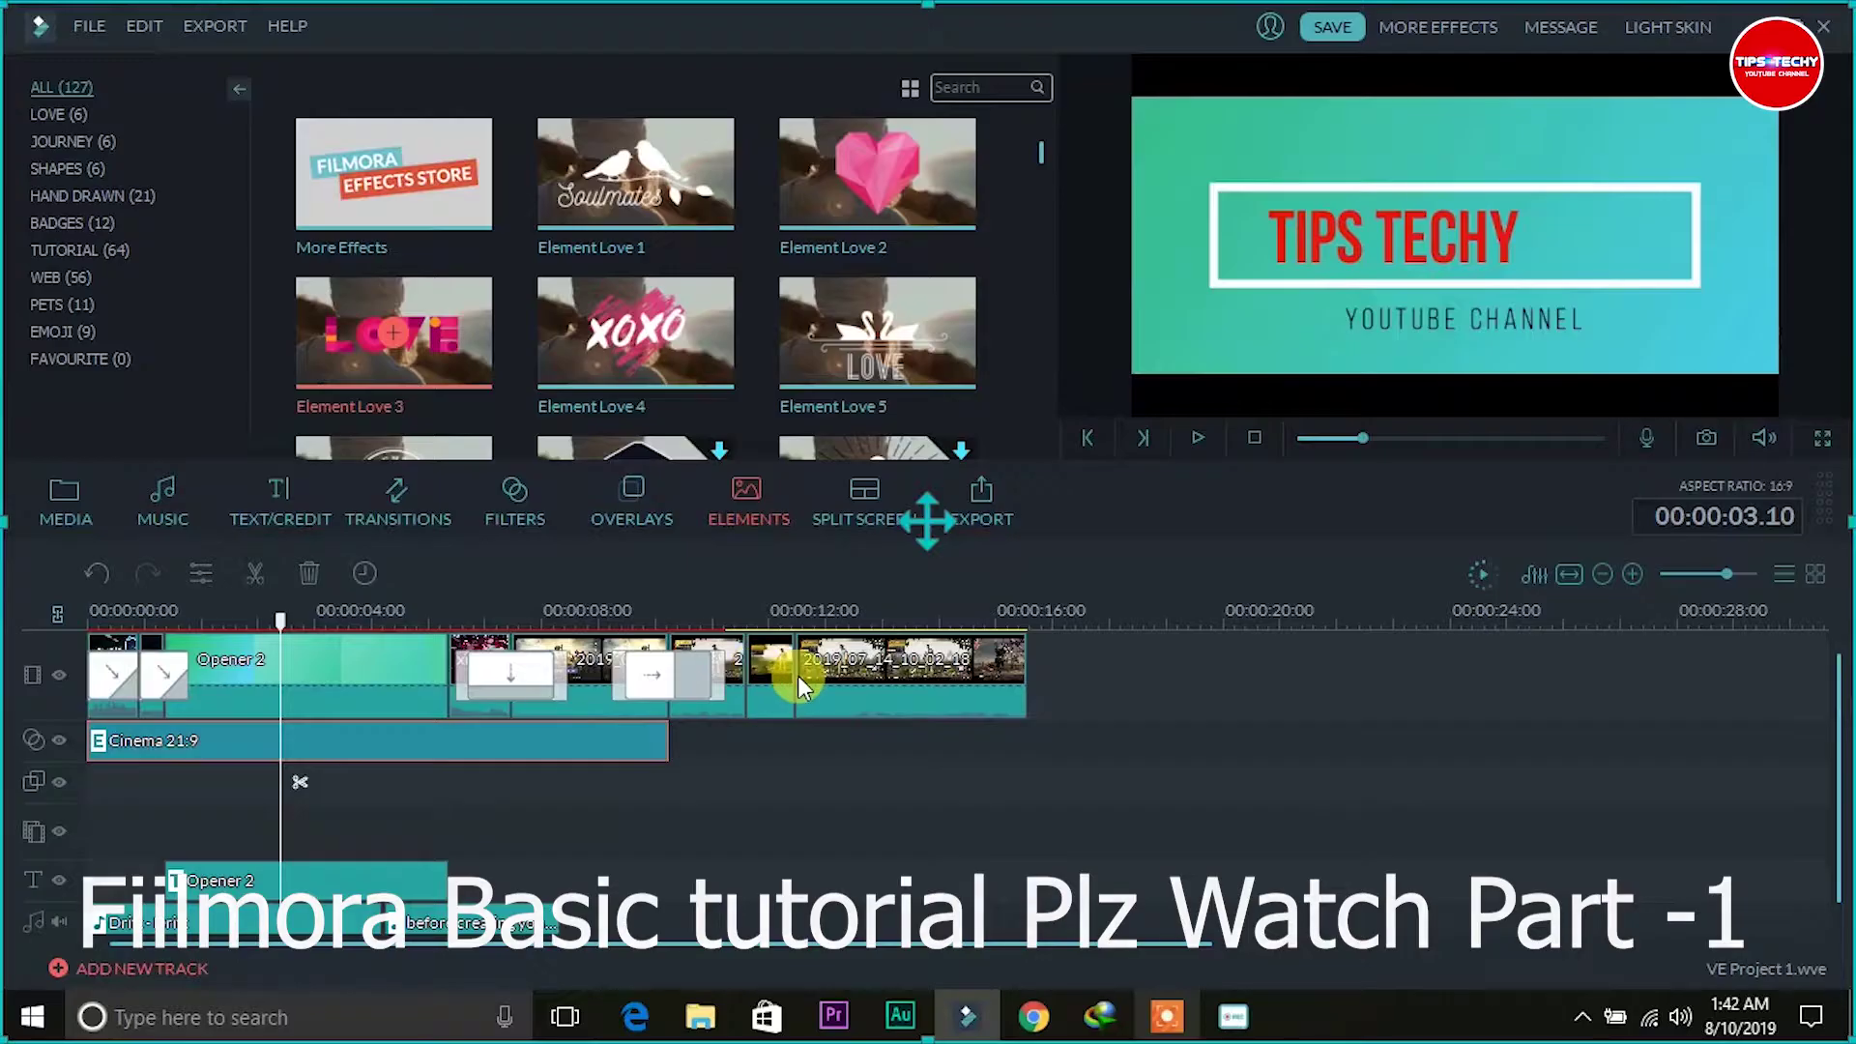
left_click(986, 613)
left_click(402, 335)
left_click_drag(402, 335, 1005, 643)
left_click_drag(1061, 818, 853, 826)
Play Element Love 3 to 00:00:14.10, and resize and reposition the LOVE graphic near the middle of the video frame.
left_click(819, 639)
key("space")
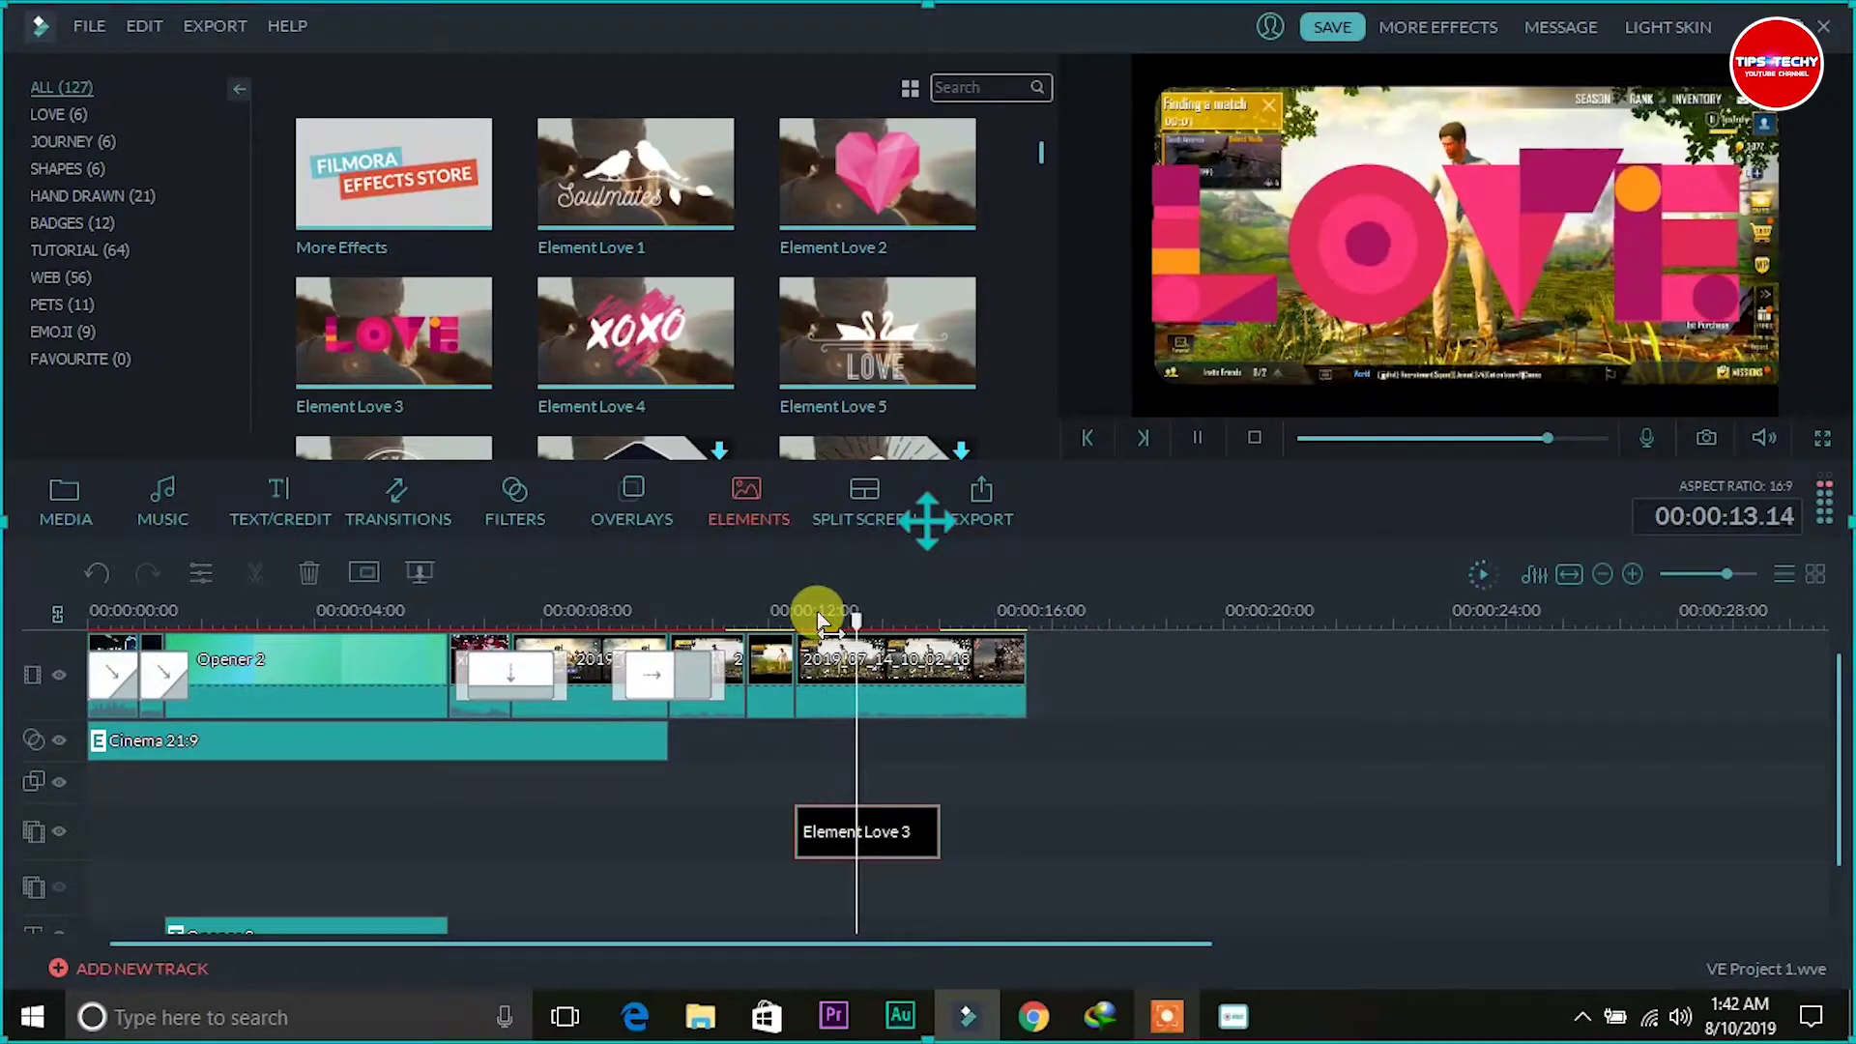
key("space")
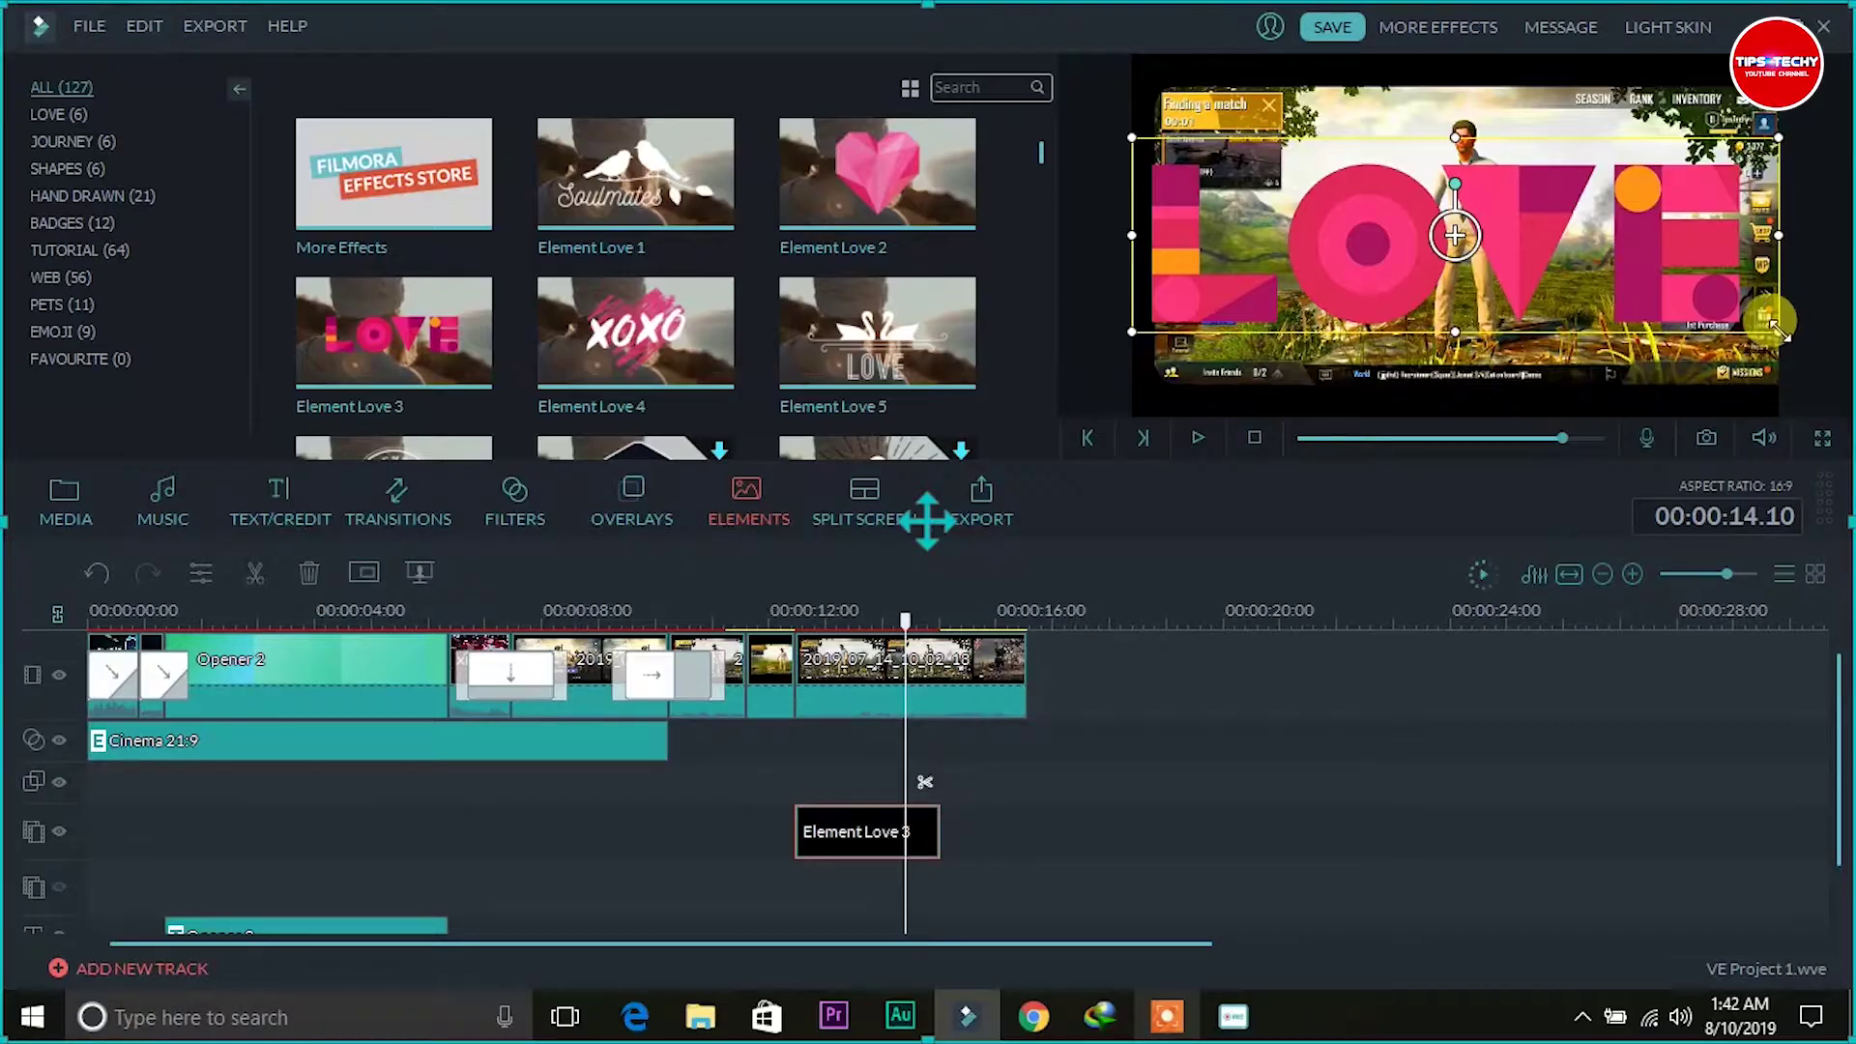
left_click_drag(1777, 334, 1617, 283)
left_click_drag(1336, 259, 1401, 256)
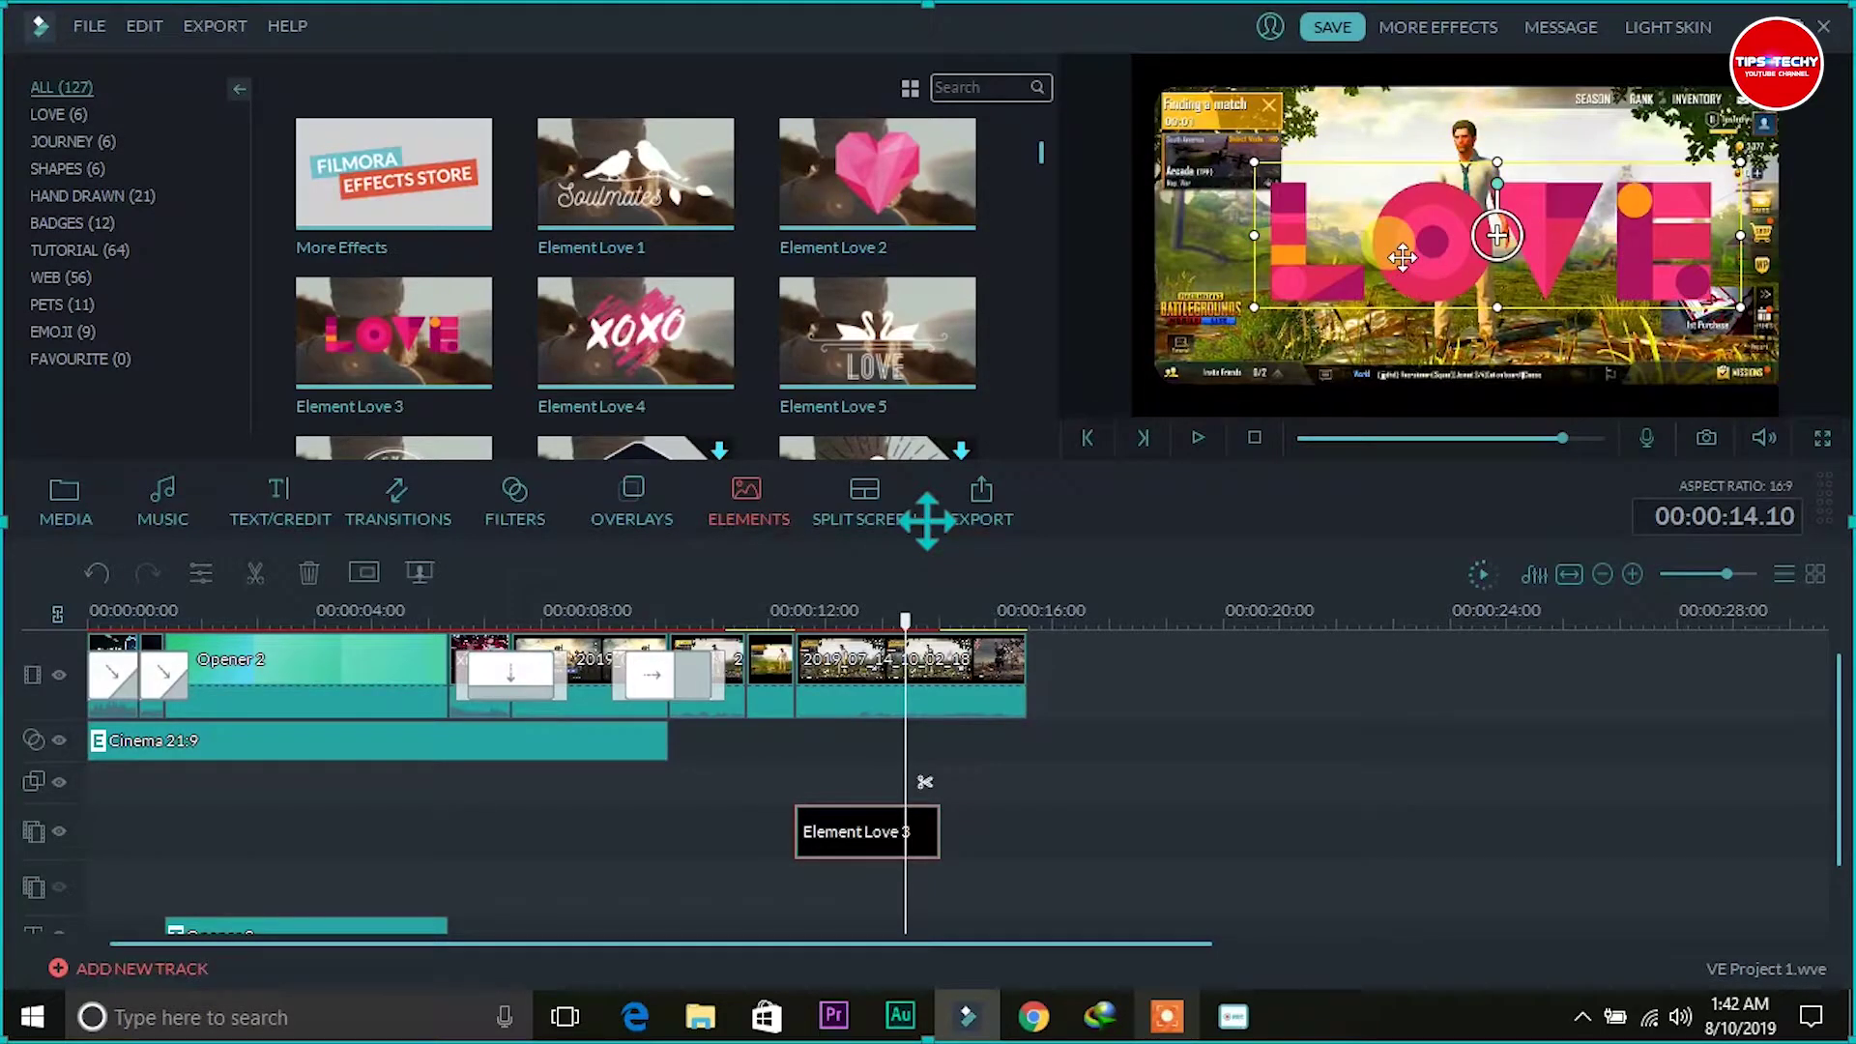
left_click_drag(1402, 256, 1384, 256)
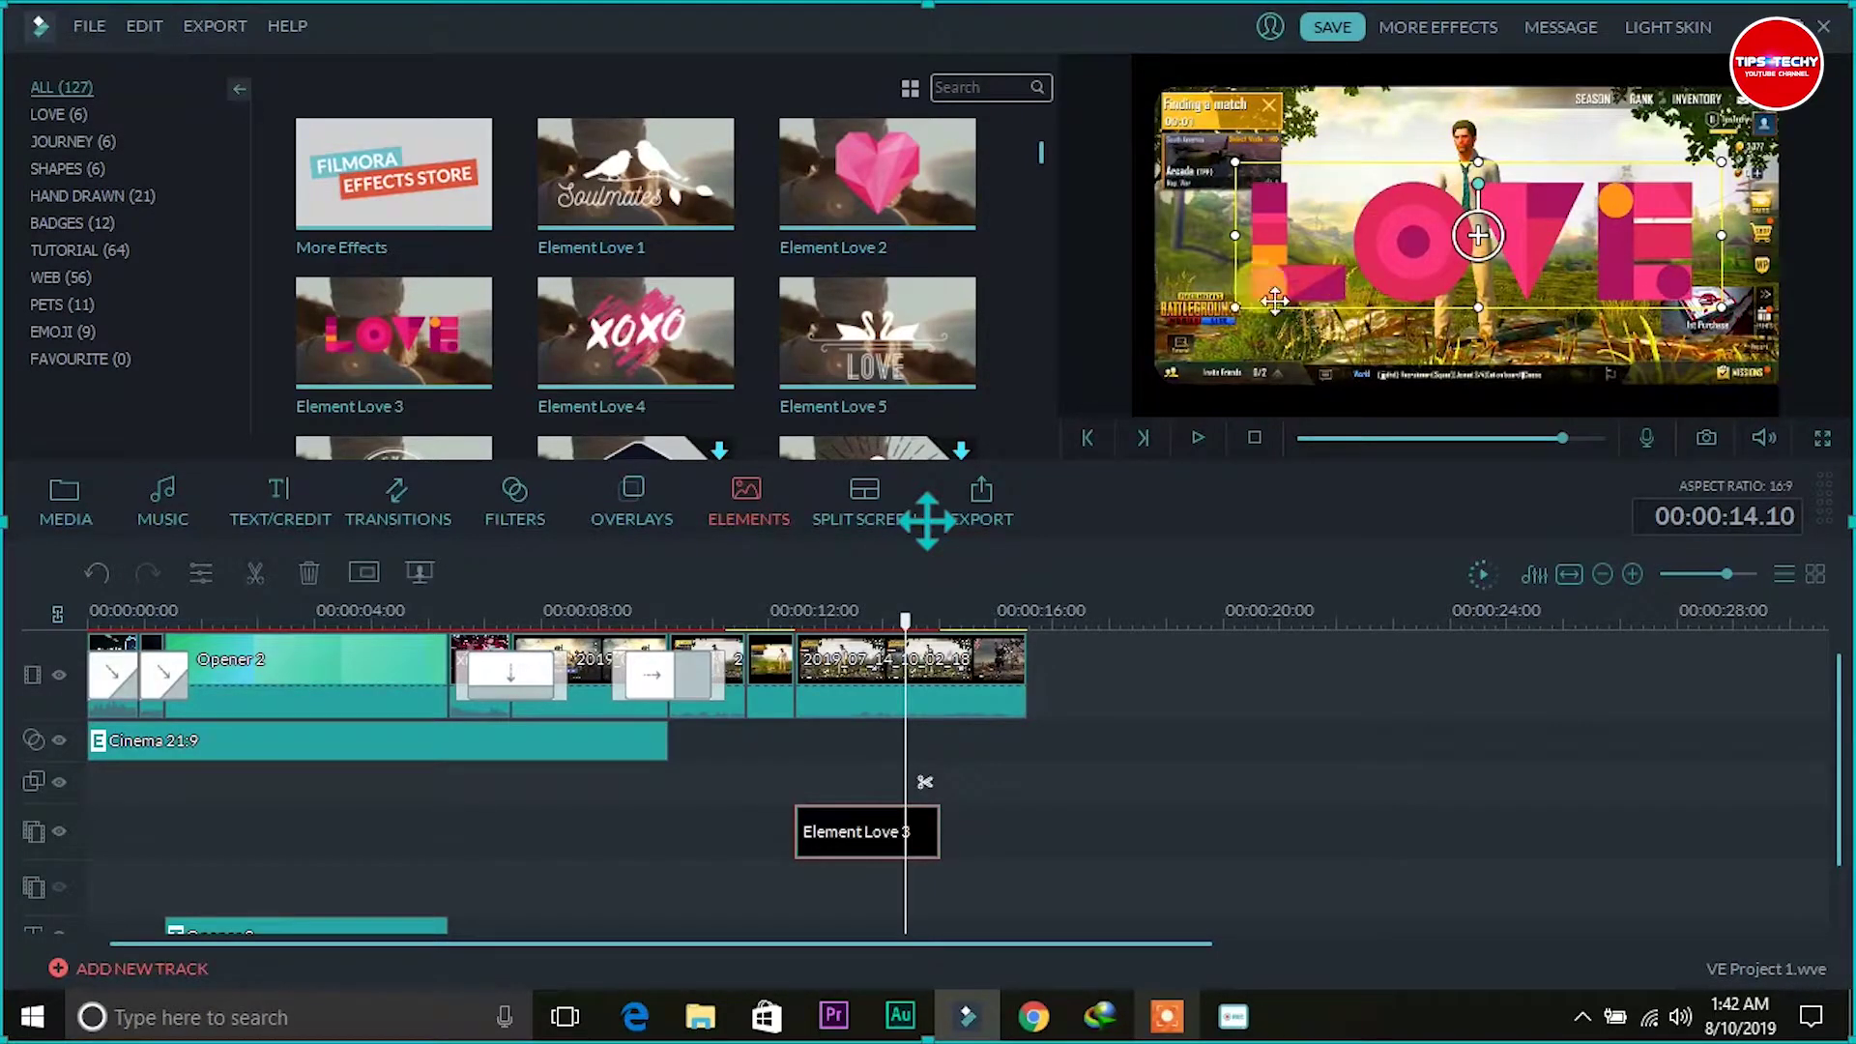
left_click(1170, 791)
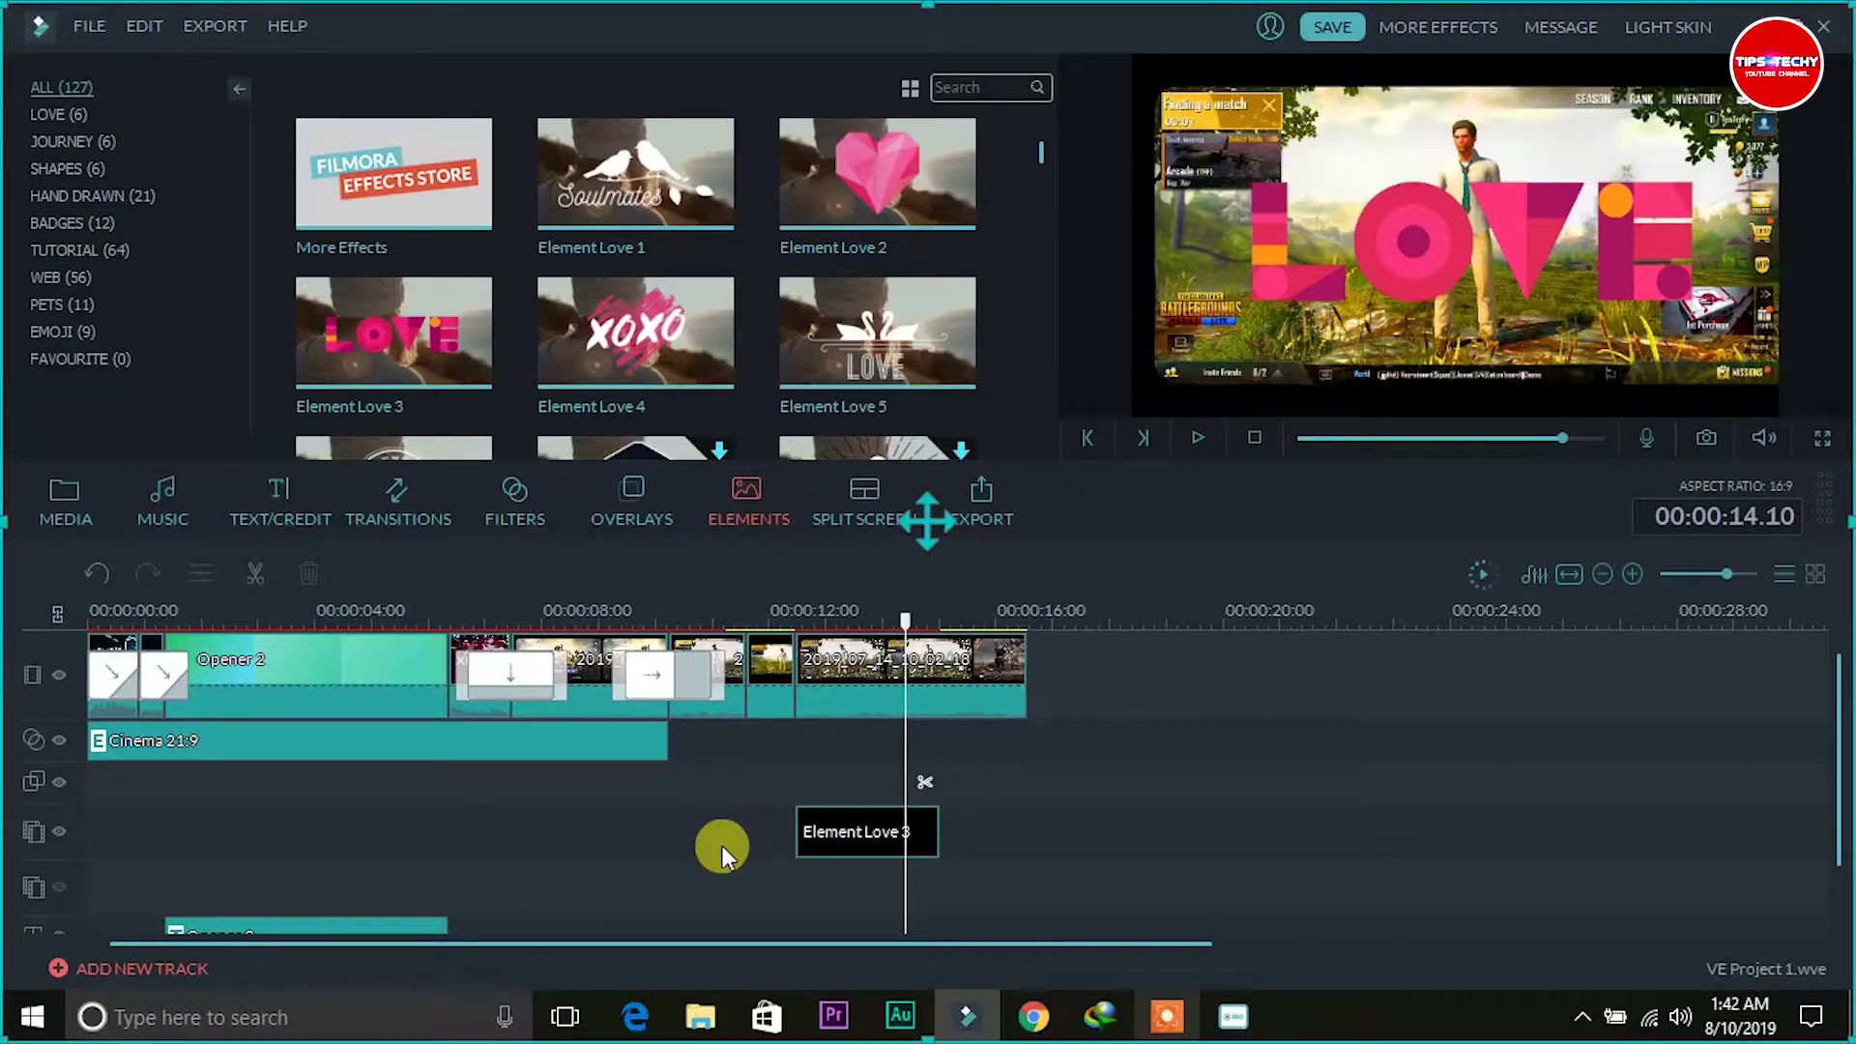
left_click(861, 837)
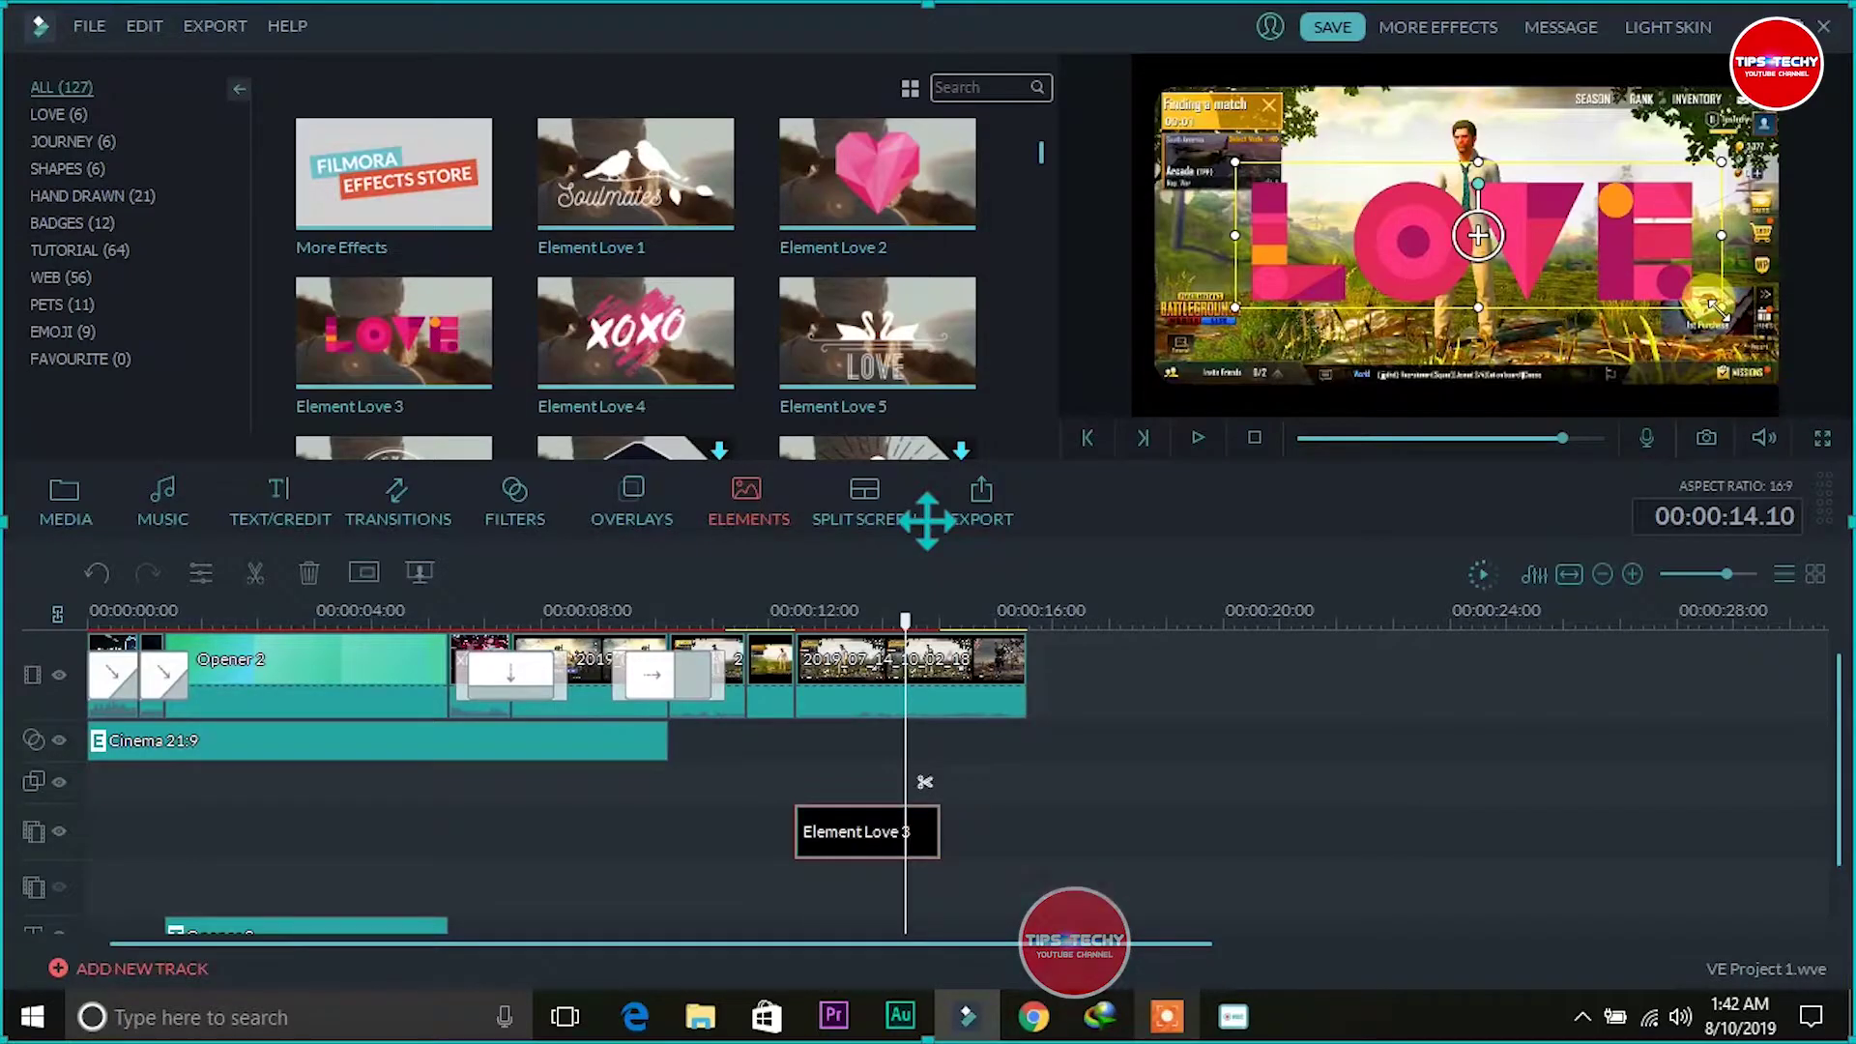
left_click_drag(1712, 308, 1735, 329)
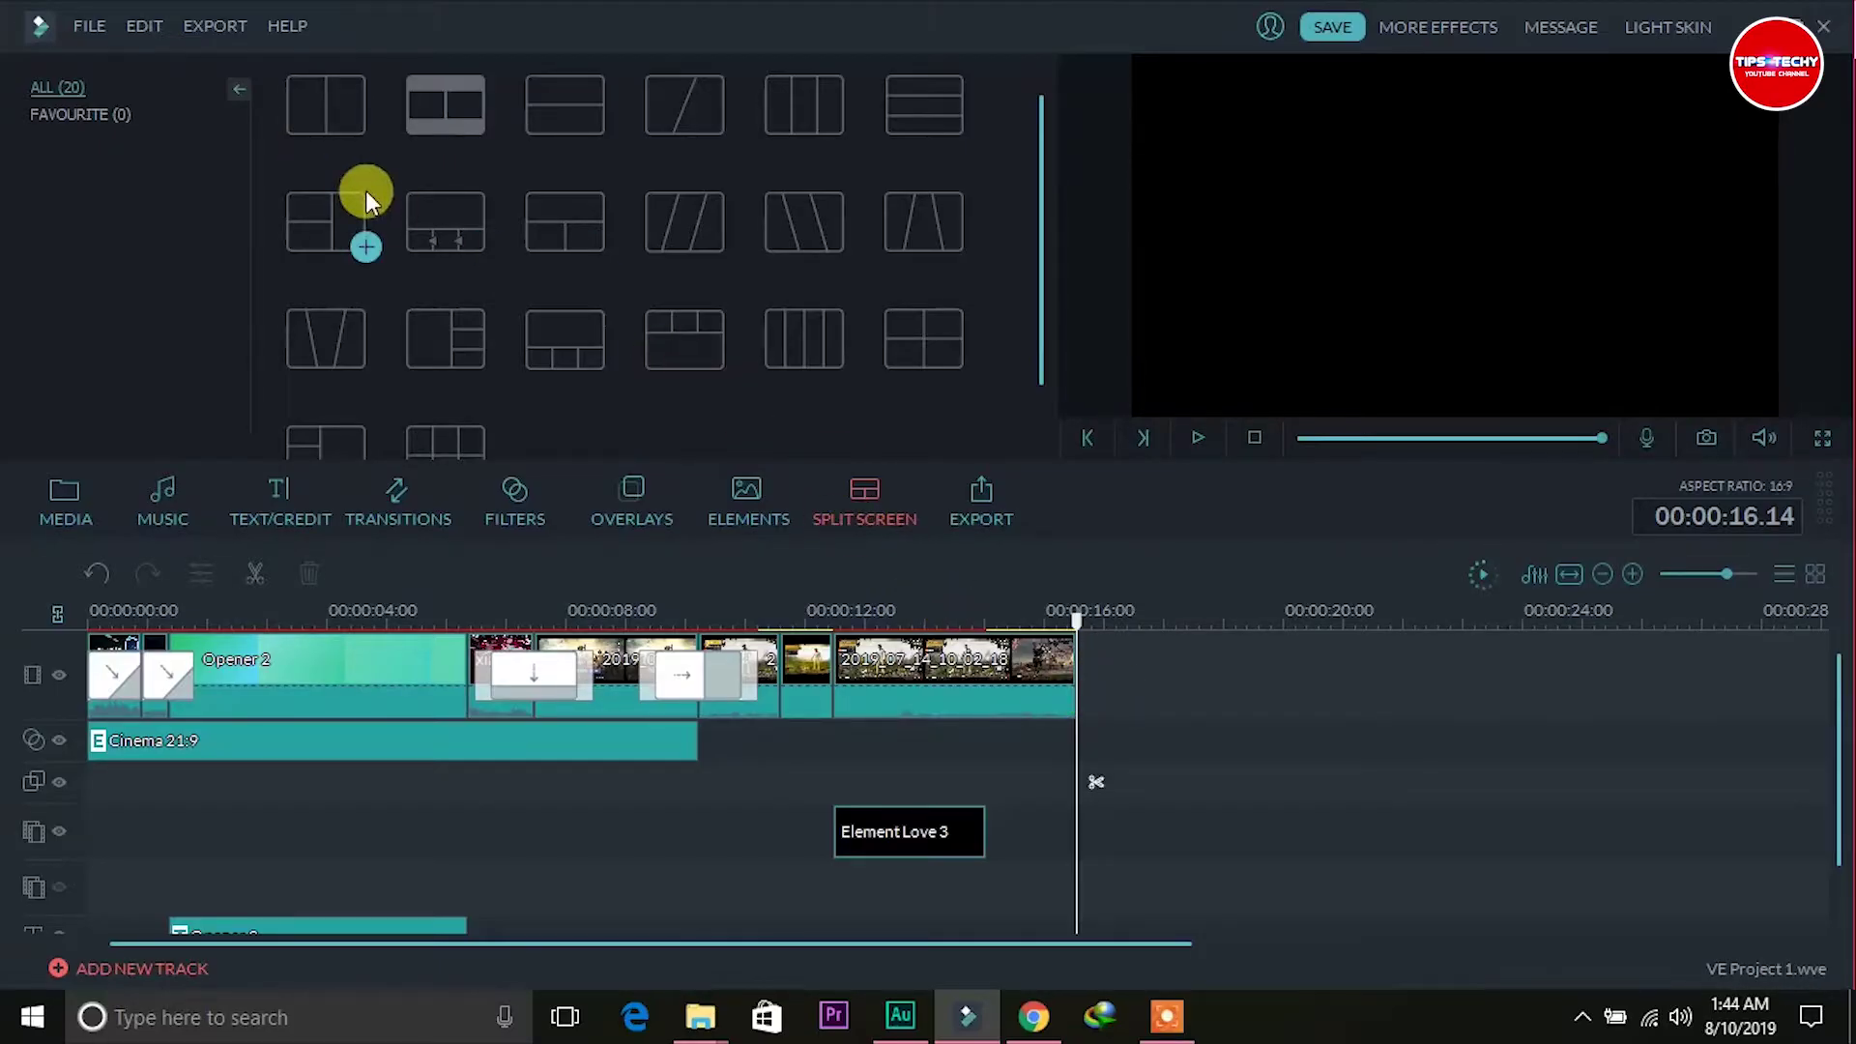
Append the 2 Screen A split screen after the last clip, and fill its drop zone 1 with the xiaomi shark video.
left_click_drag(325, 126, 1111, 657)
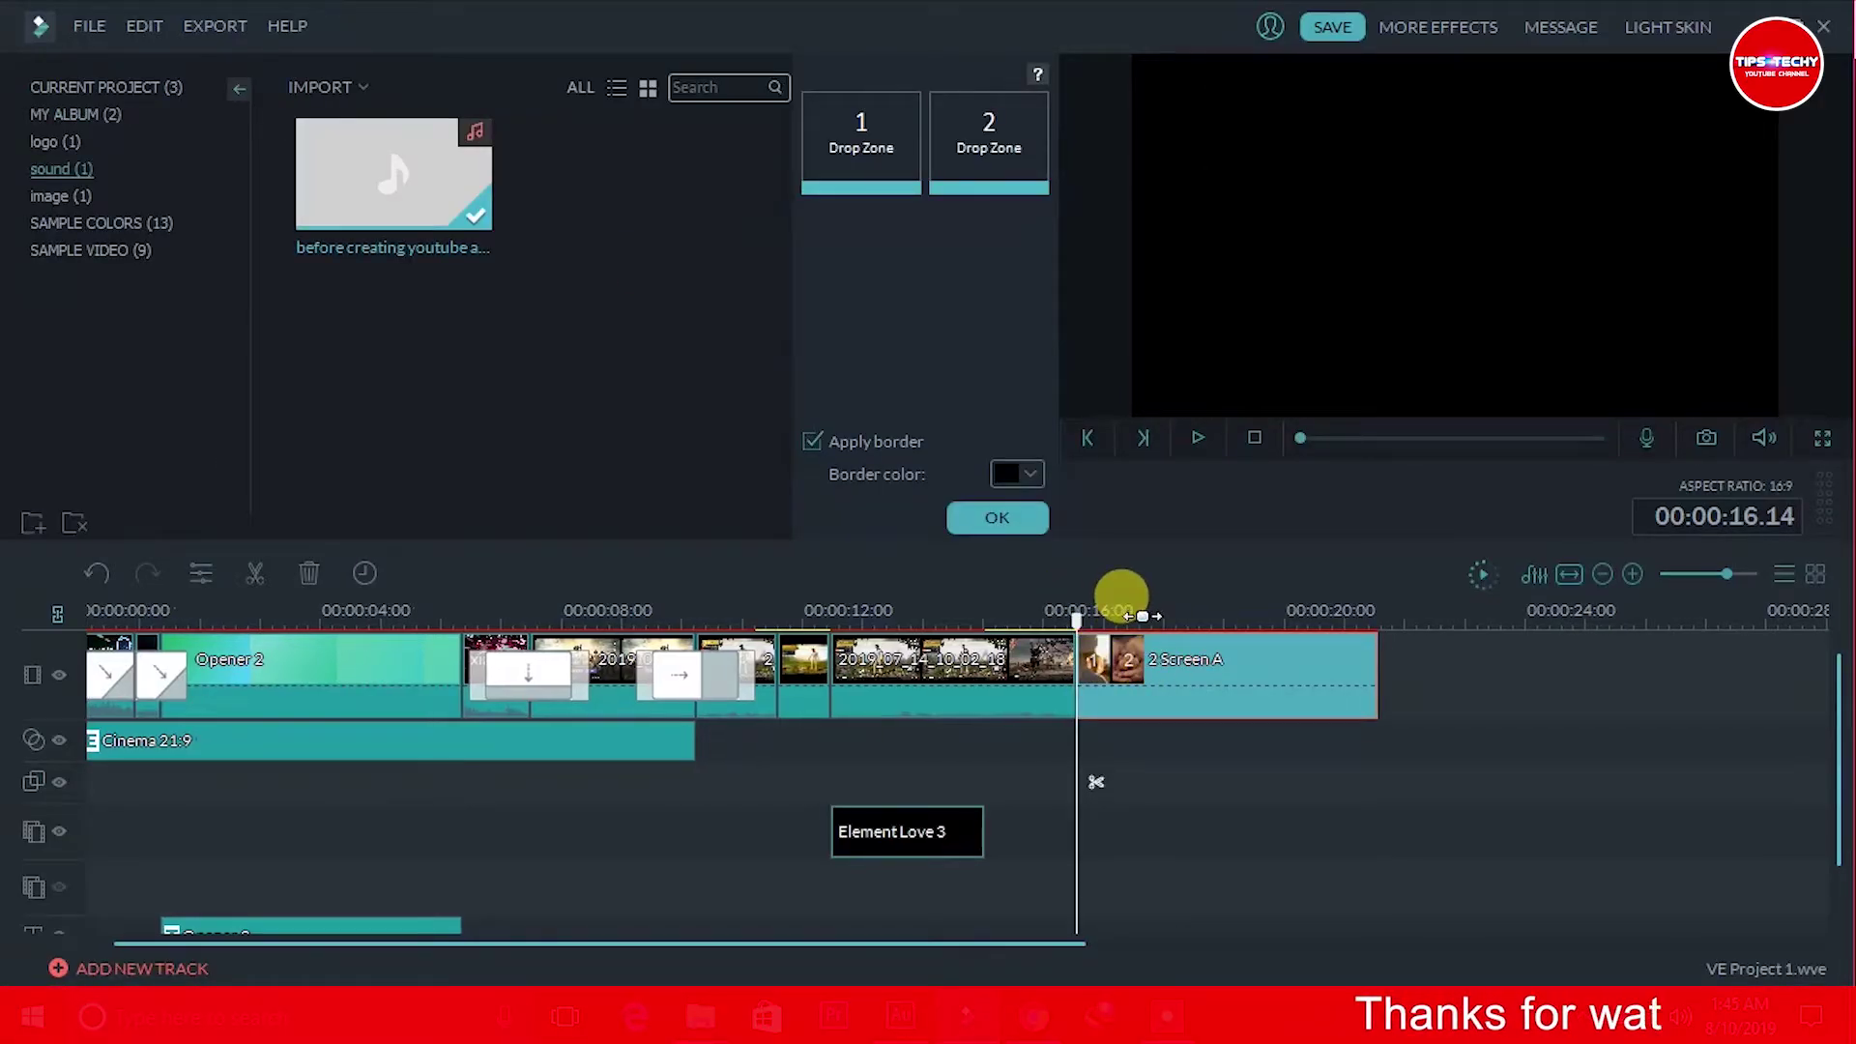
left_click(1141, 611)
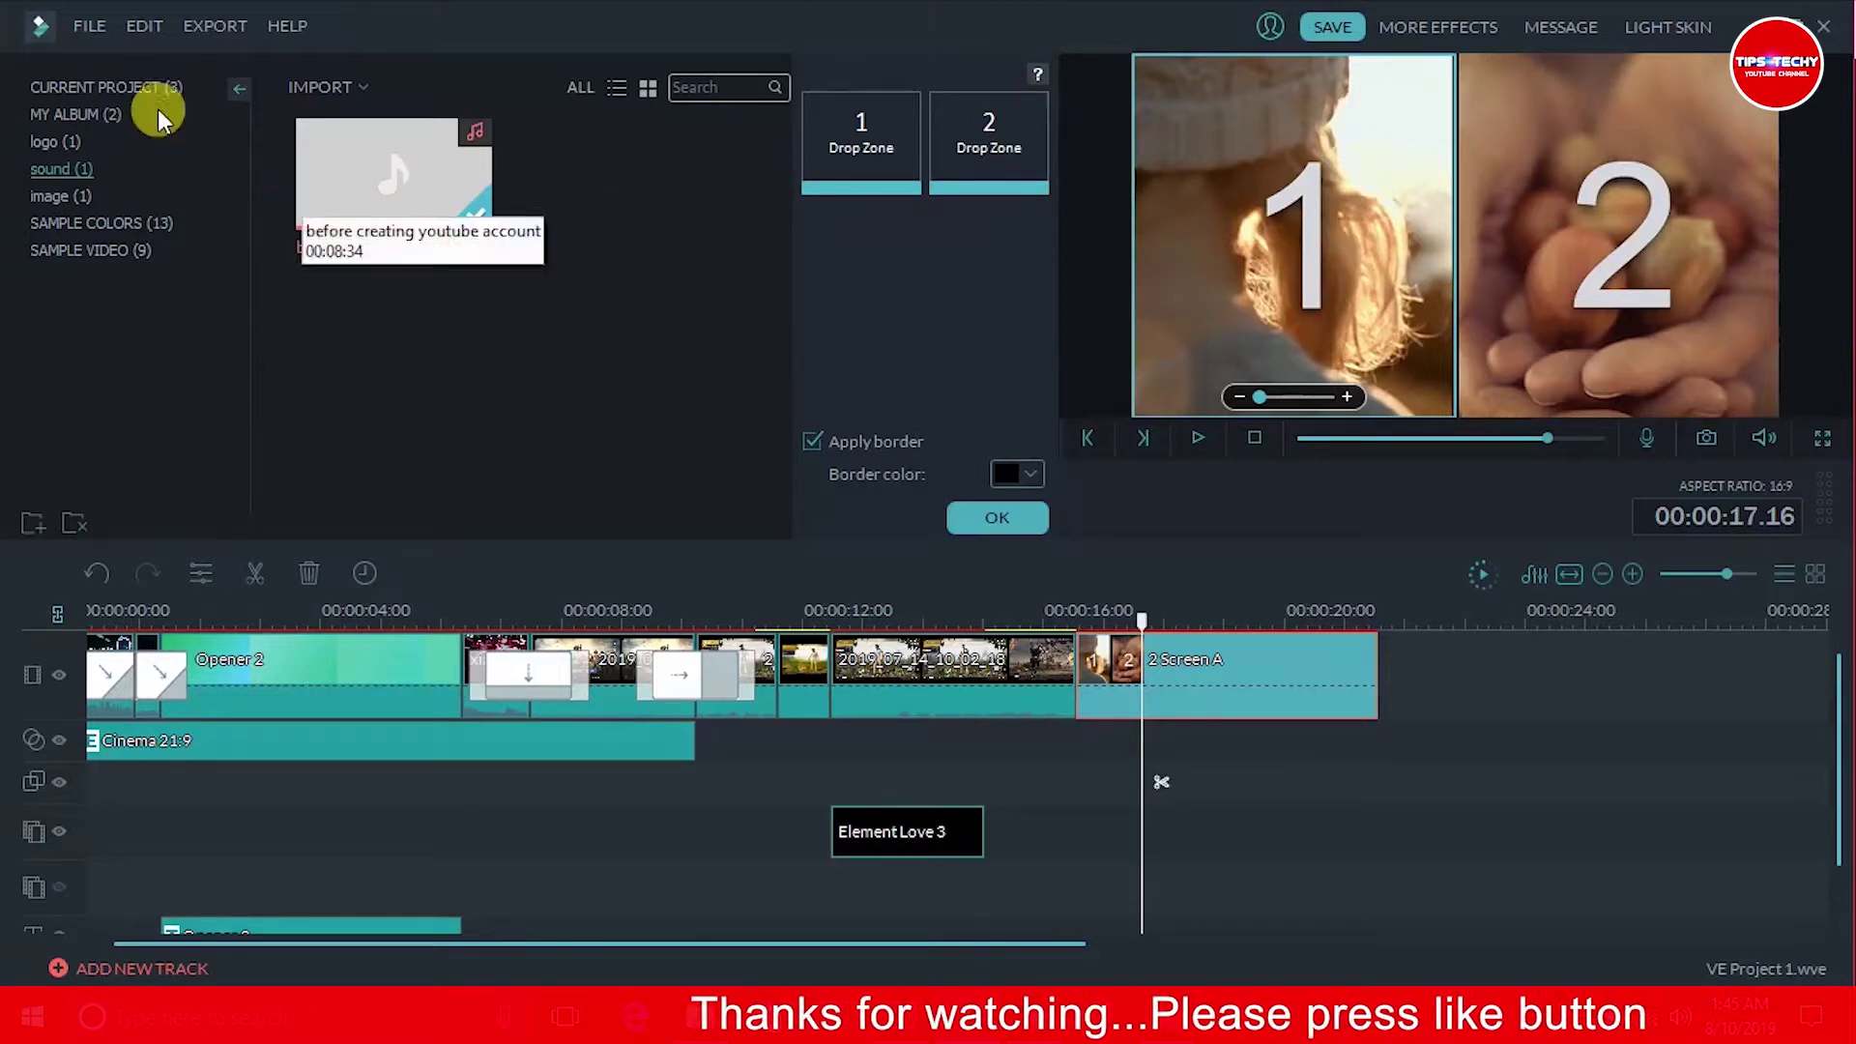
left_click(83, 86)
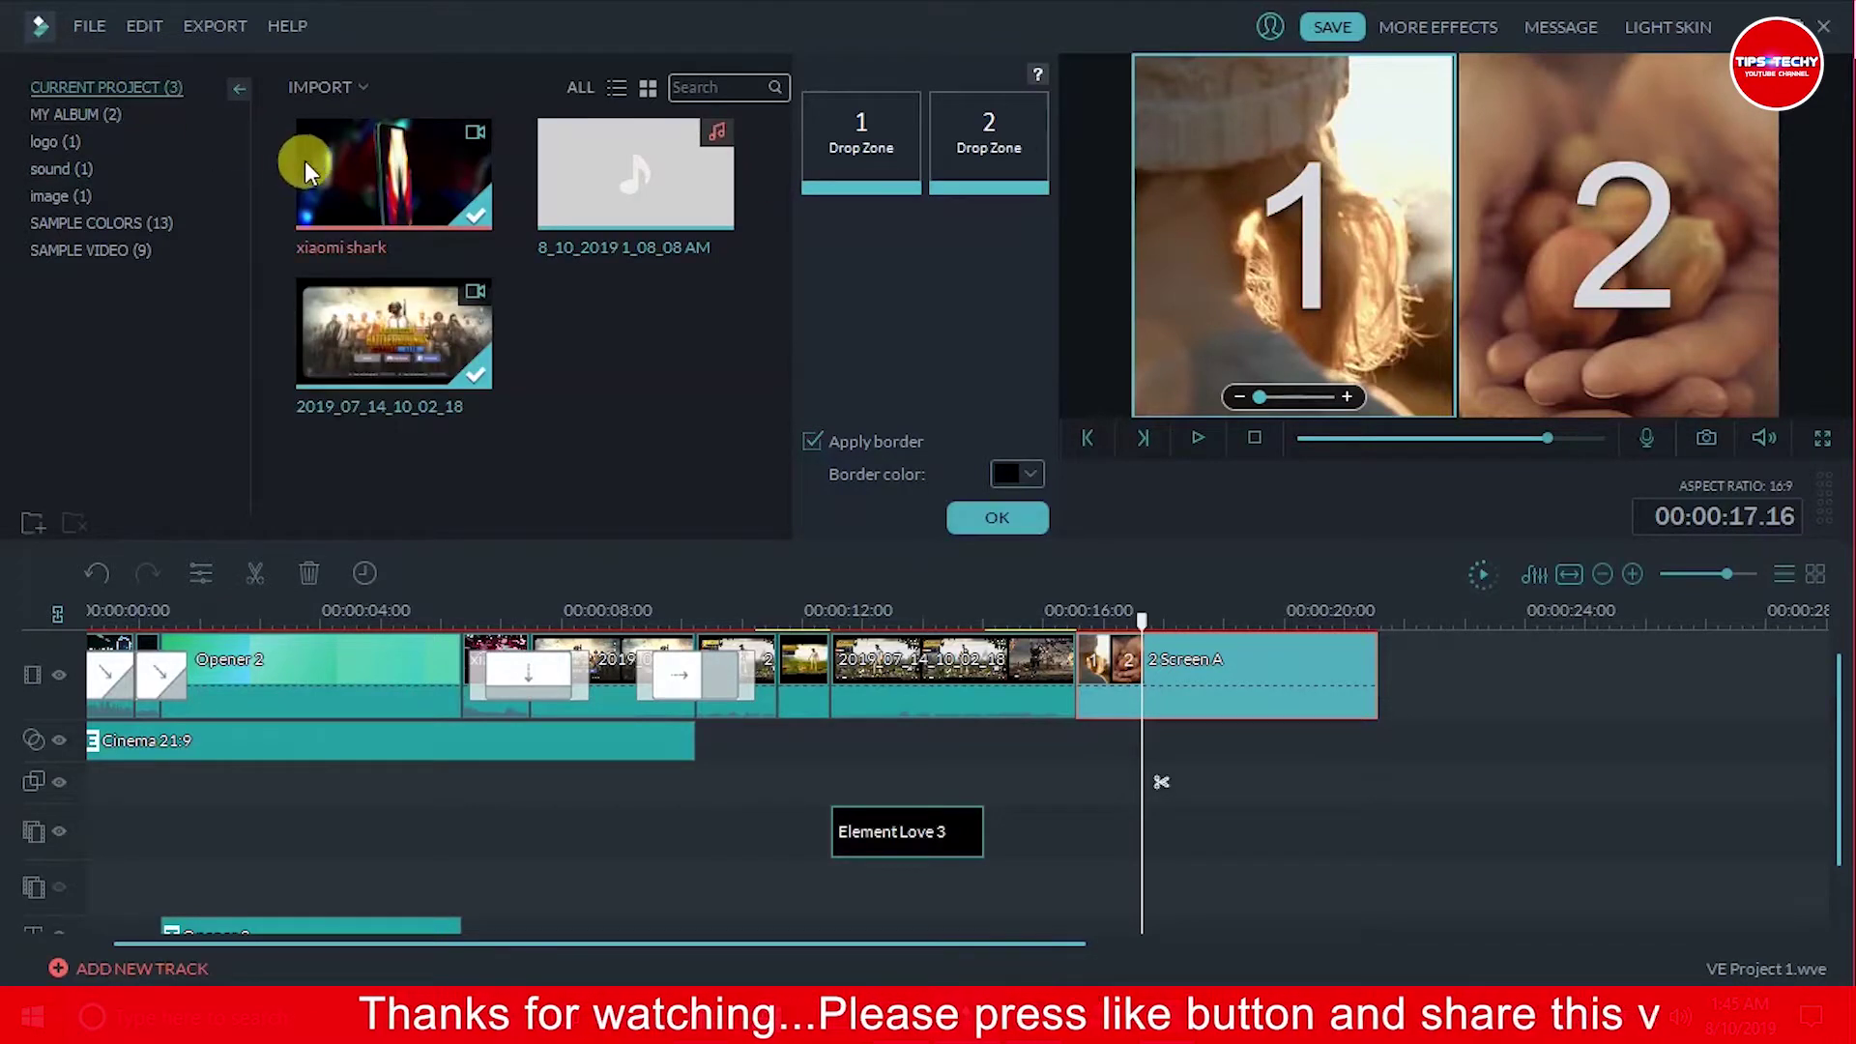
left_click_drag(358, 164, 851, 138)
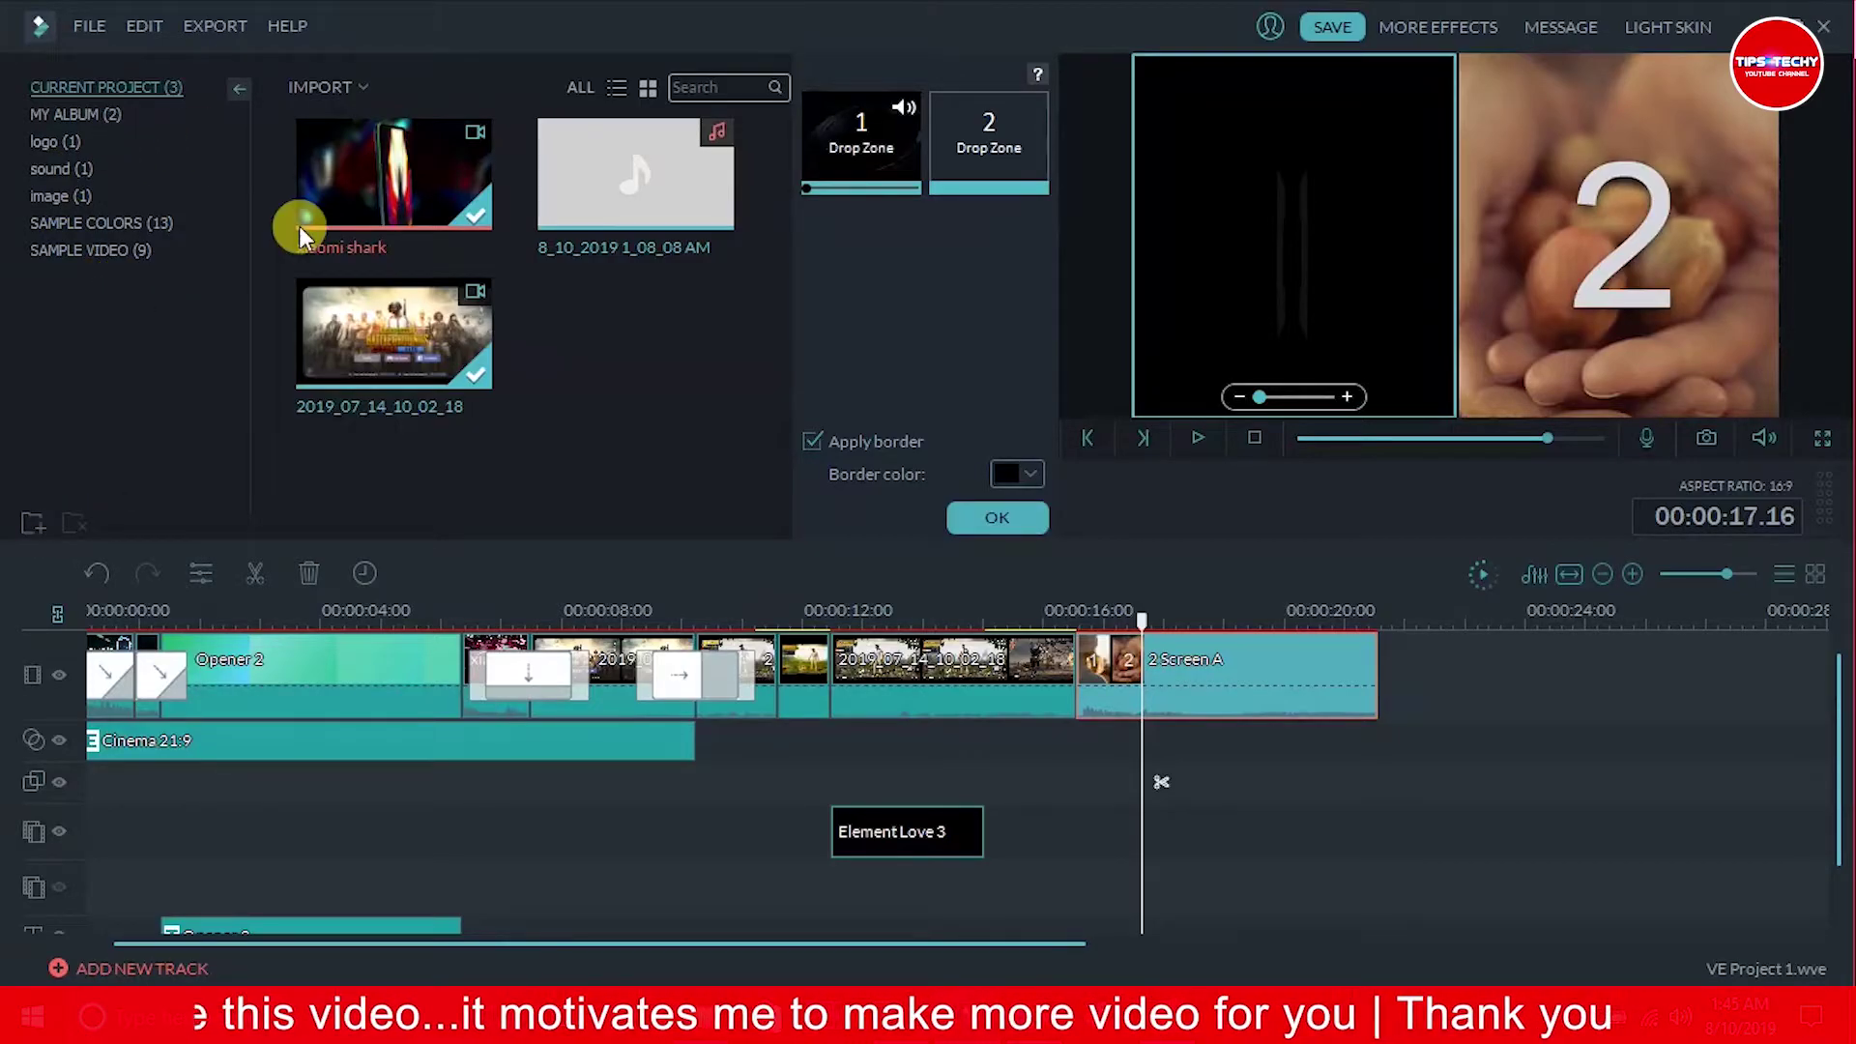
Import the download (1) image into the current project and place it in drop zone 1 of the split screen.
left_click(89, 25)
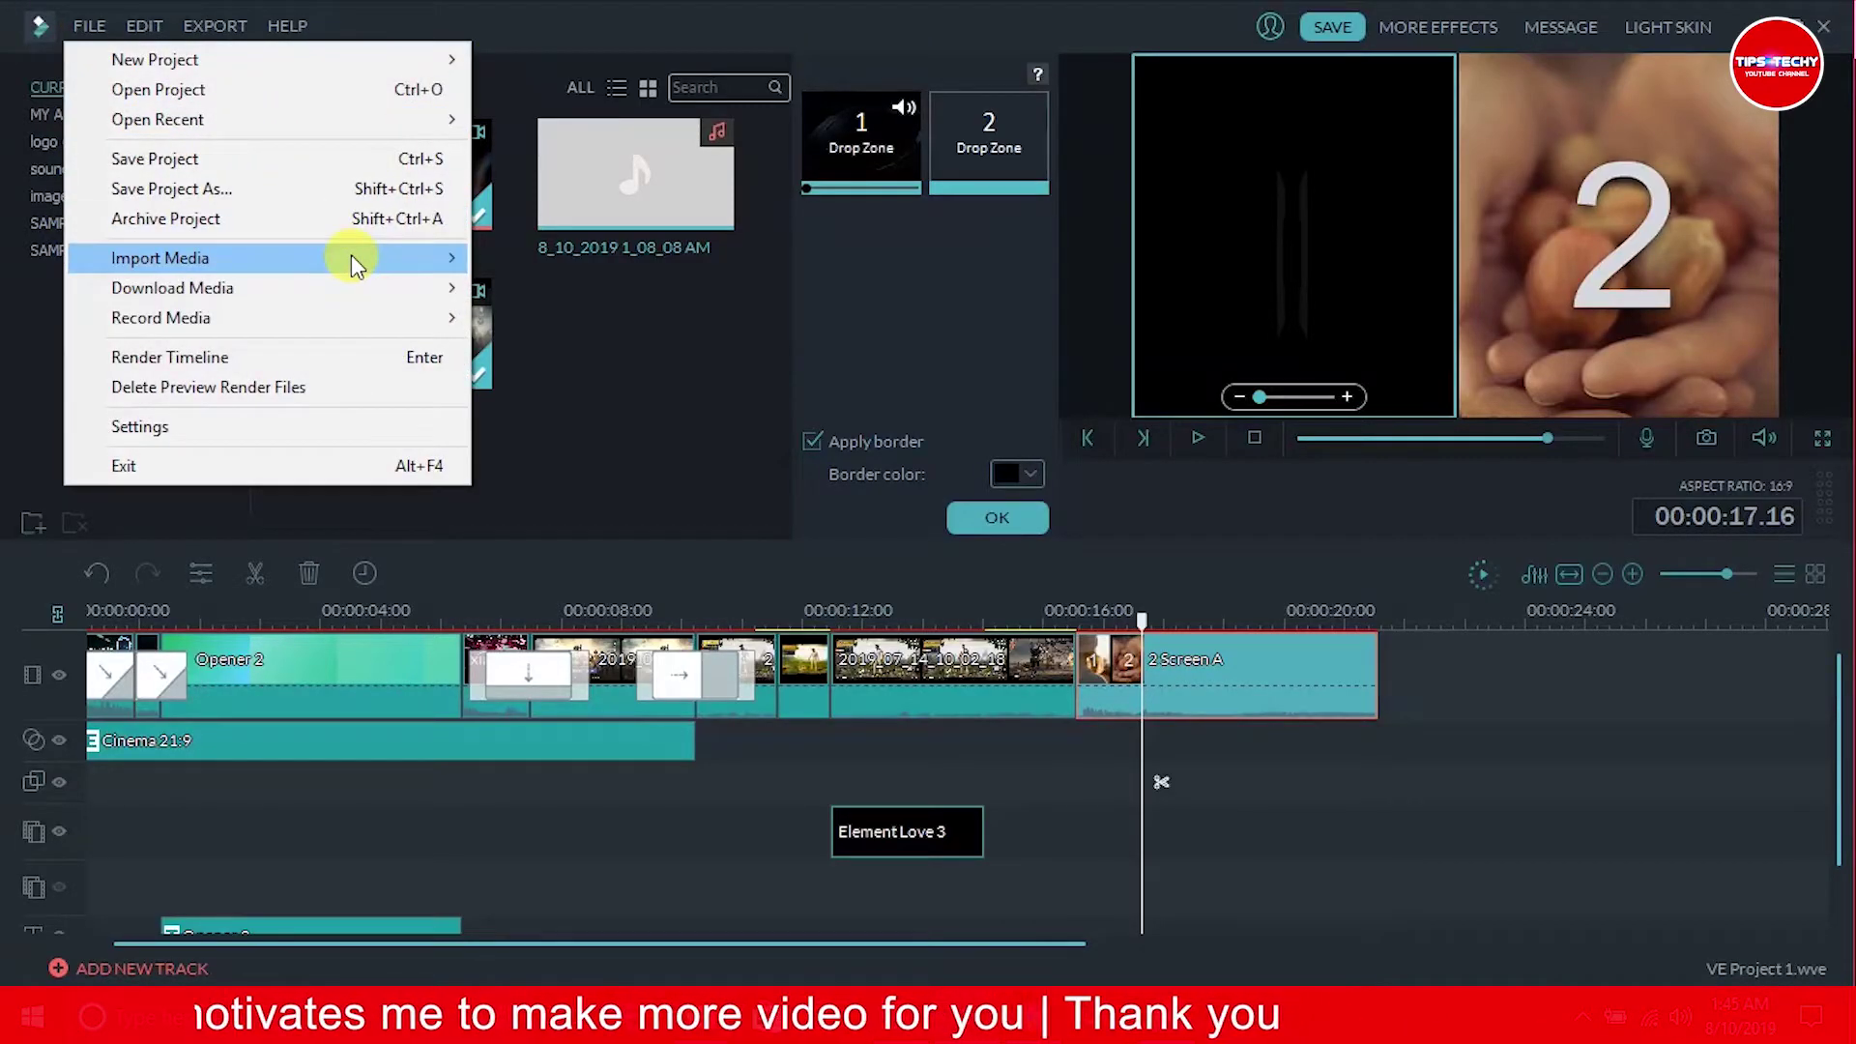
mouse_move(447, 257)
left_click(619, 259)
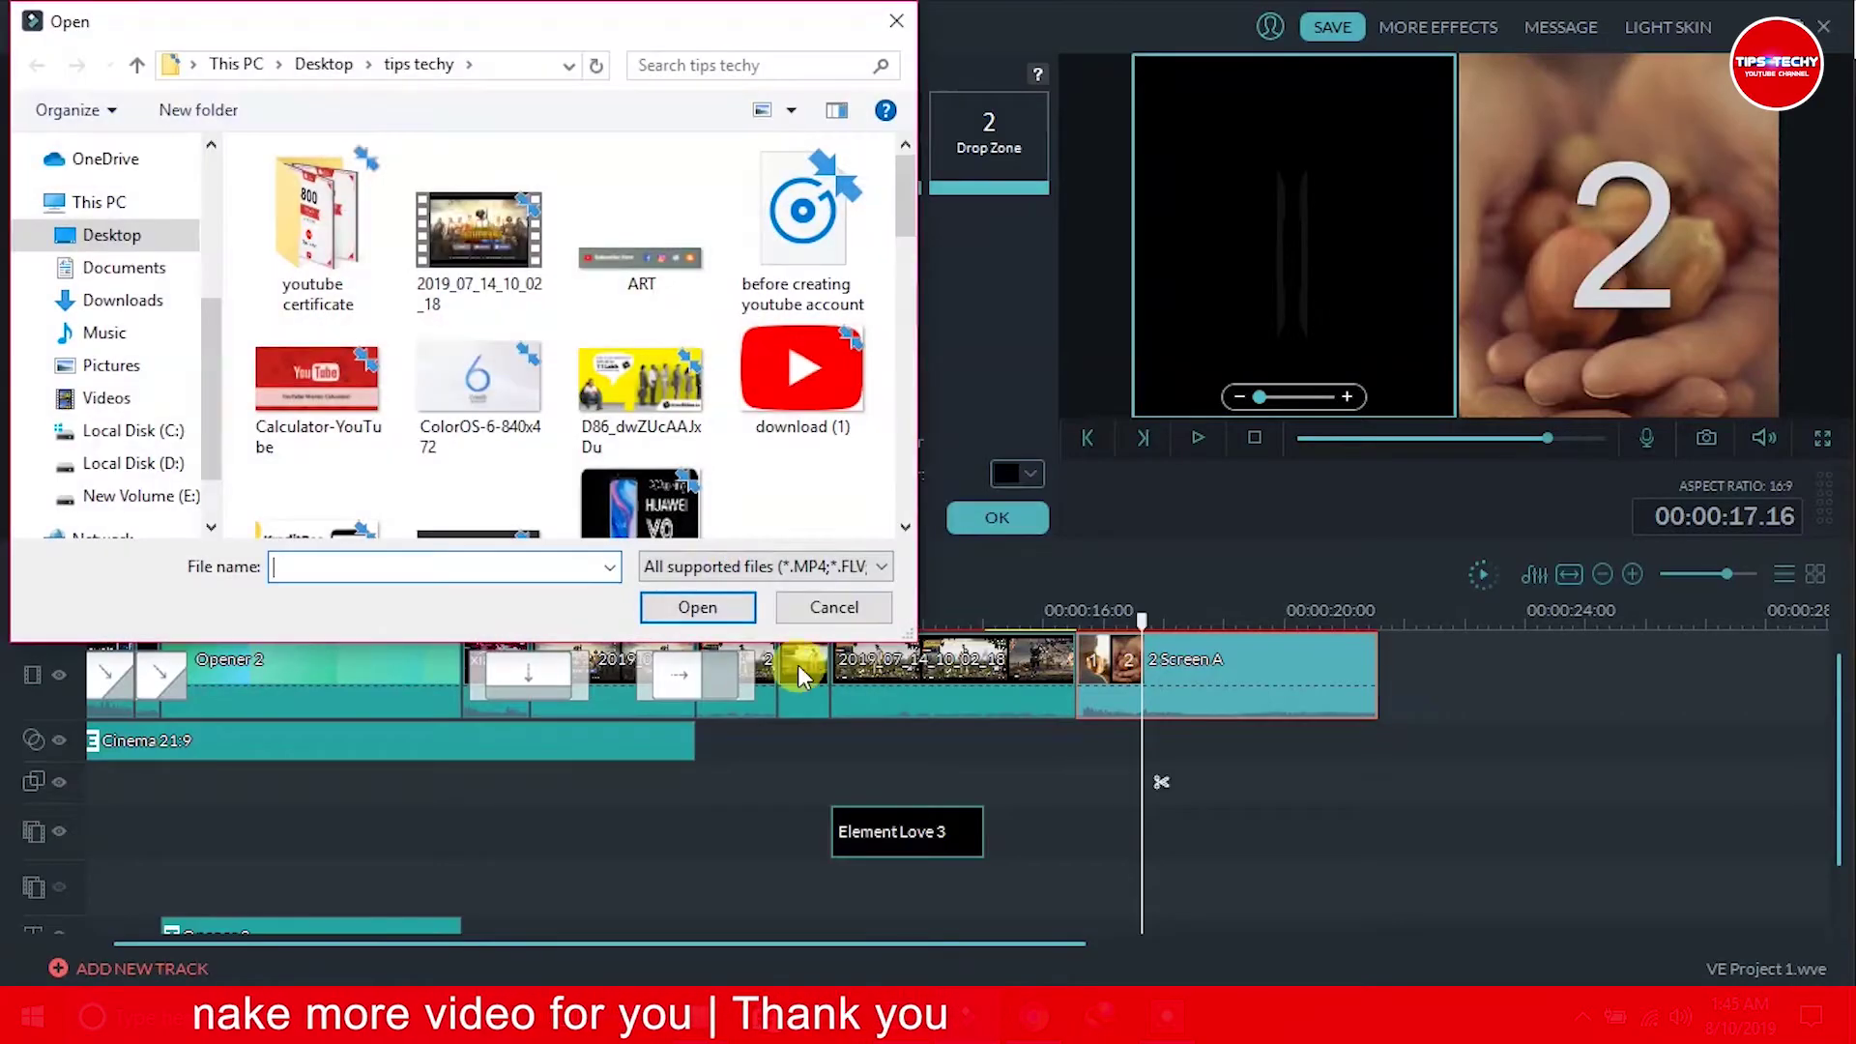
double_click(810, 358)
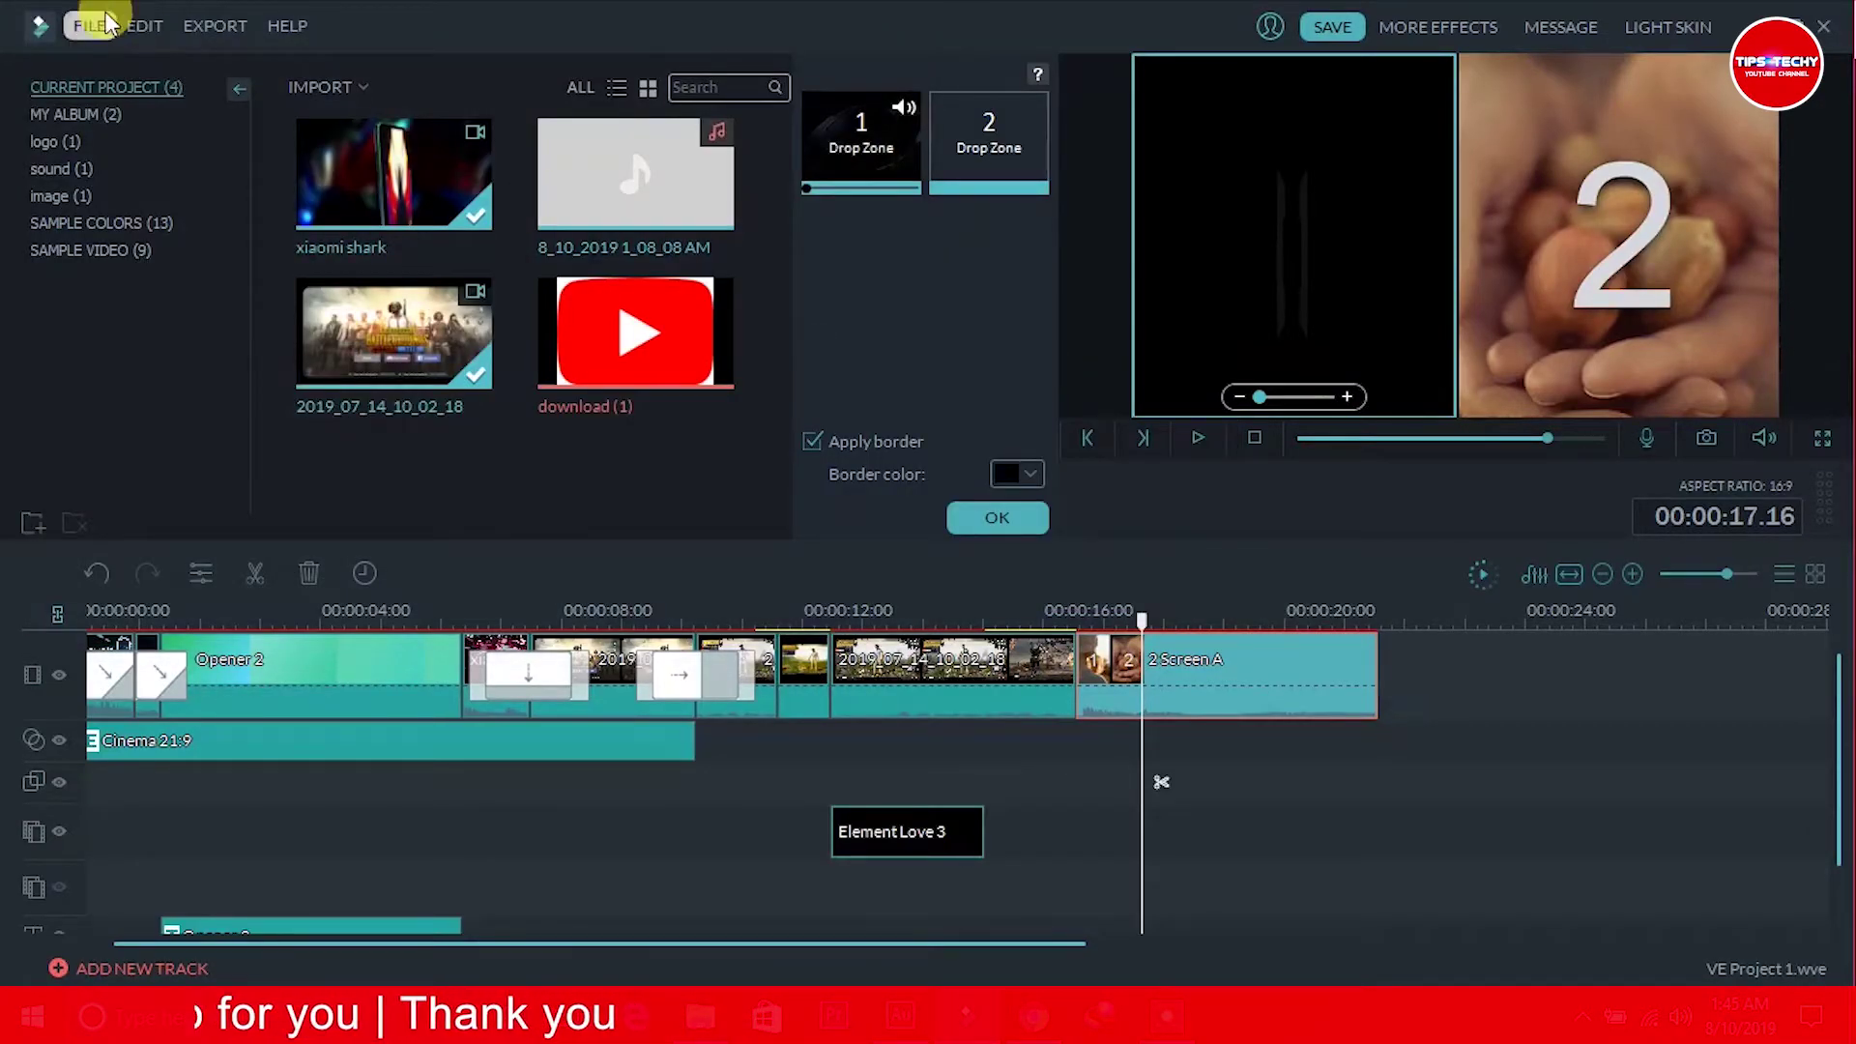
left_click(107, 13)
mouse_move(380, 261)
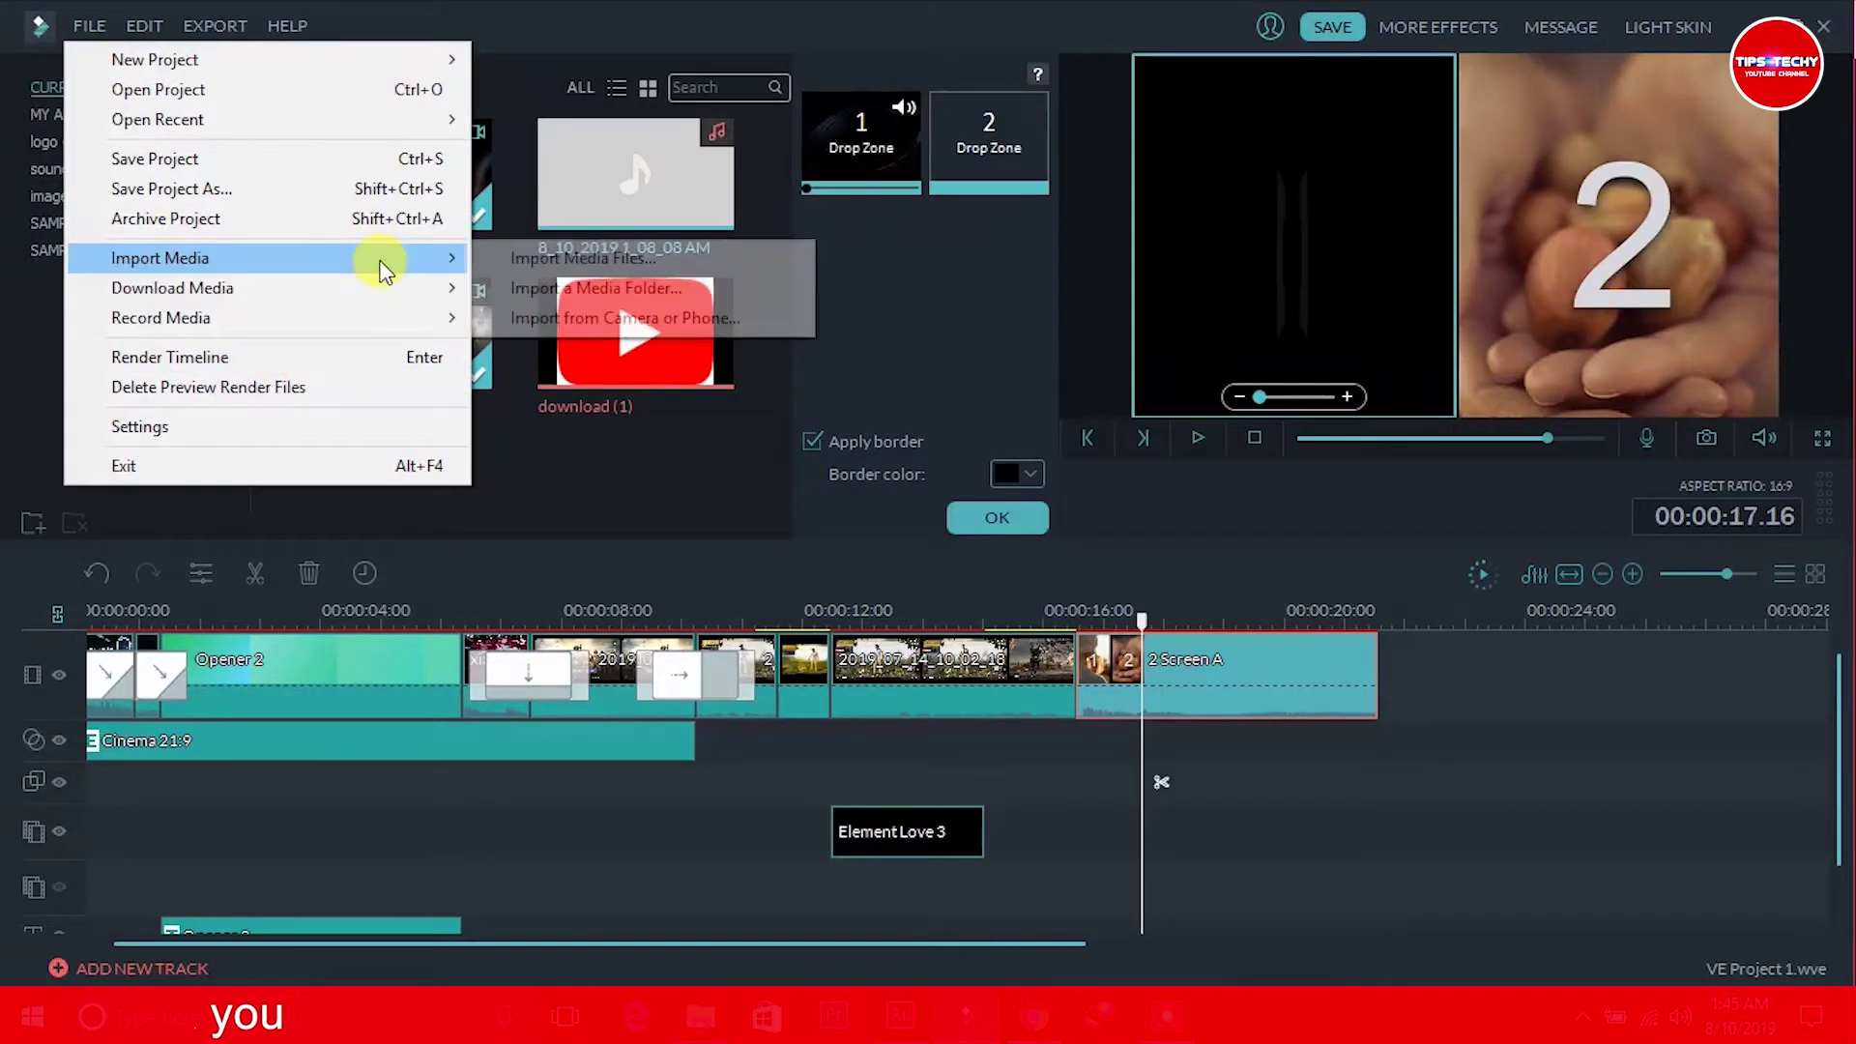
left_click(918, 344)
left_click_drag(667, 351, 841, 143)
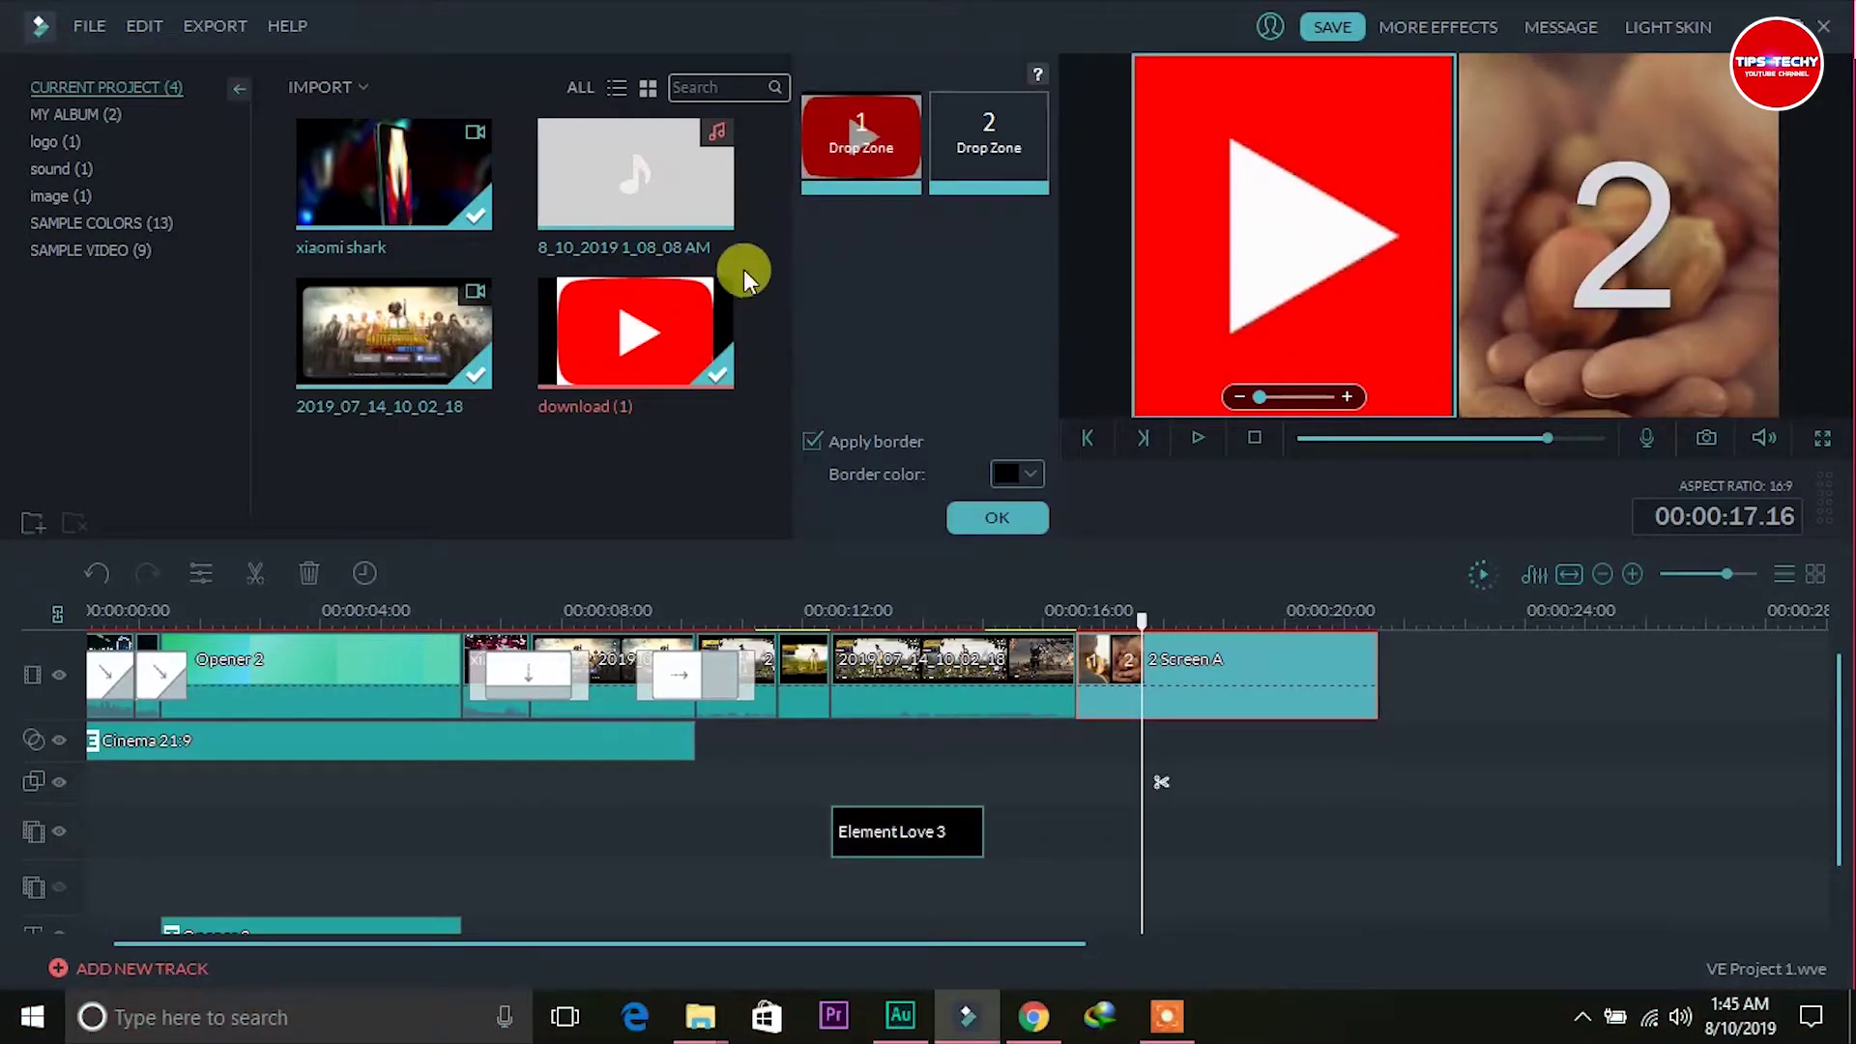
Place the TipsTechy - Copy logo in drop zone 2, confirm the split screen, and reopen the split screen layouts.
left_click(49, 143)
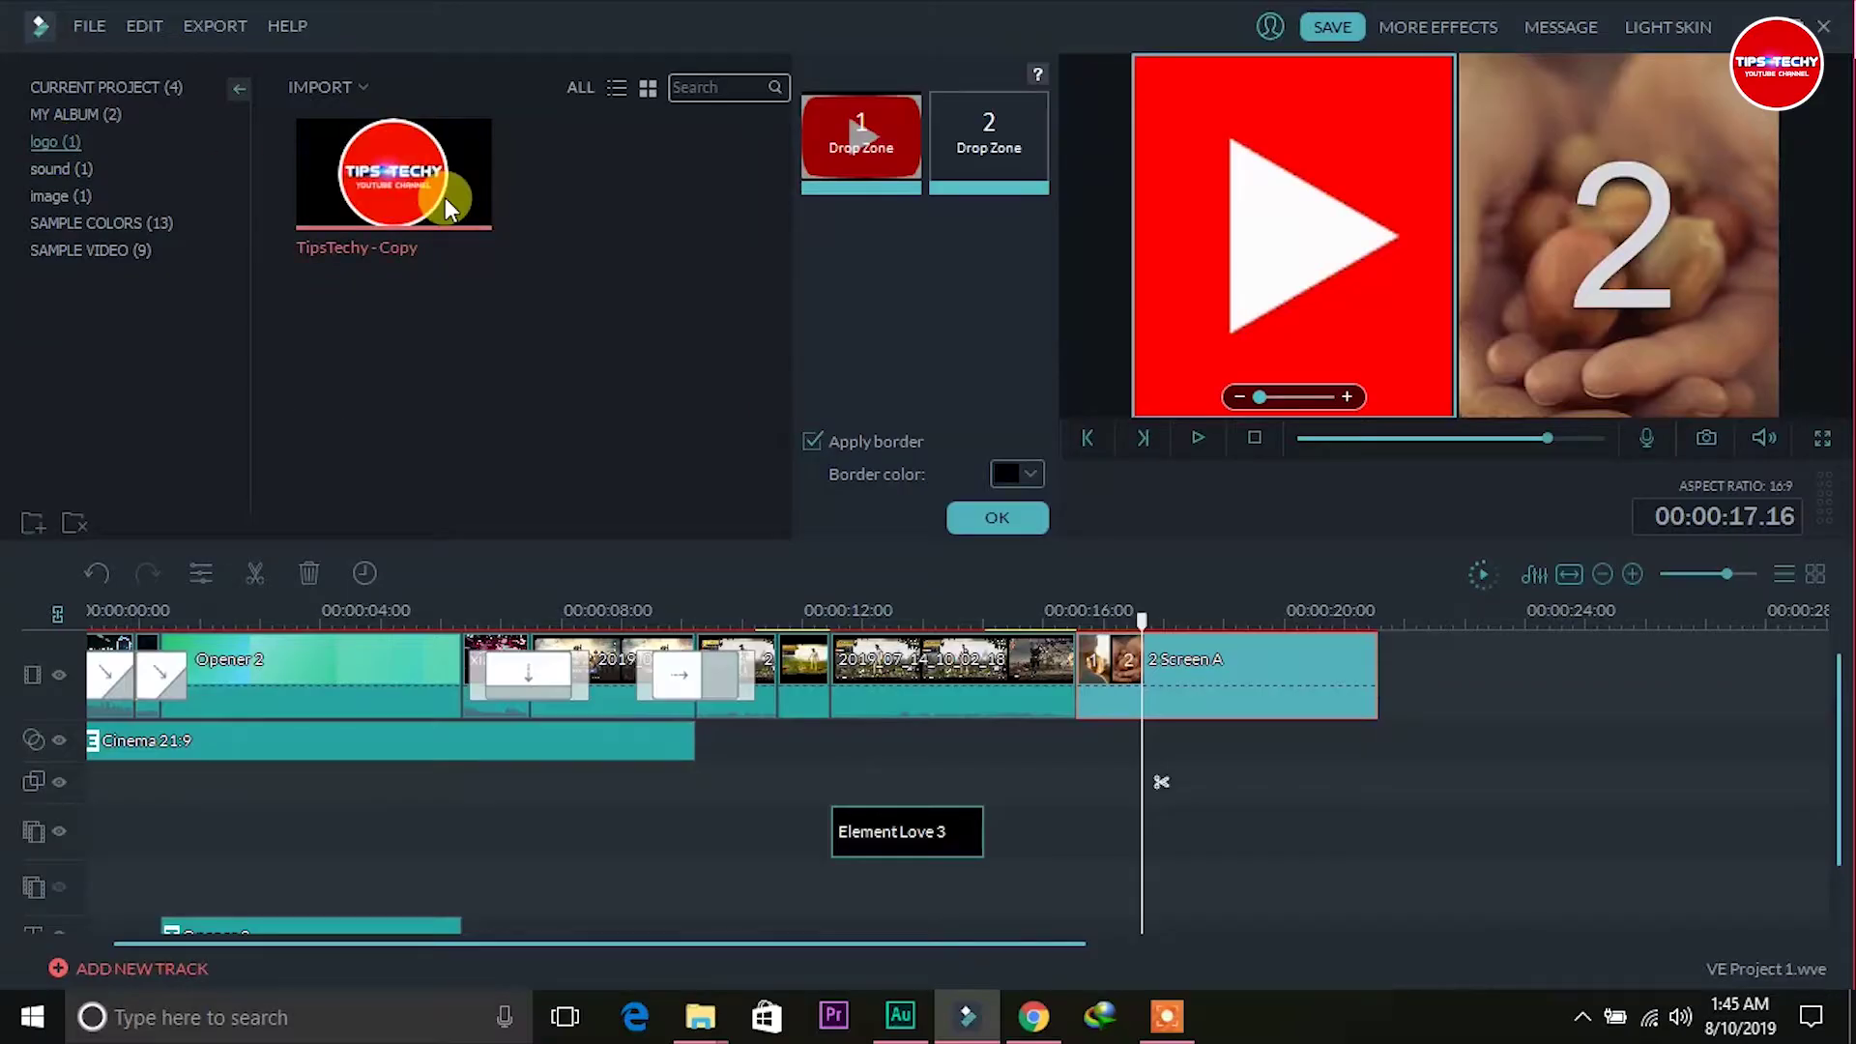
left_click_drag(388, 200, 989, 148)
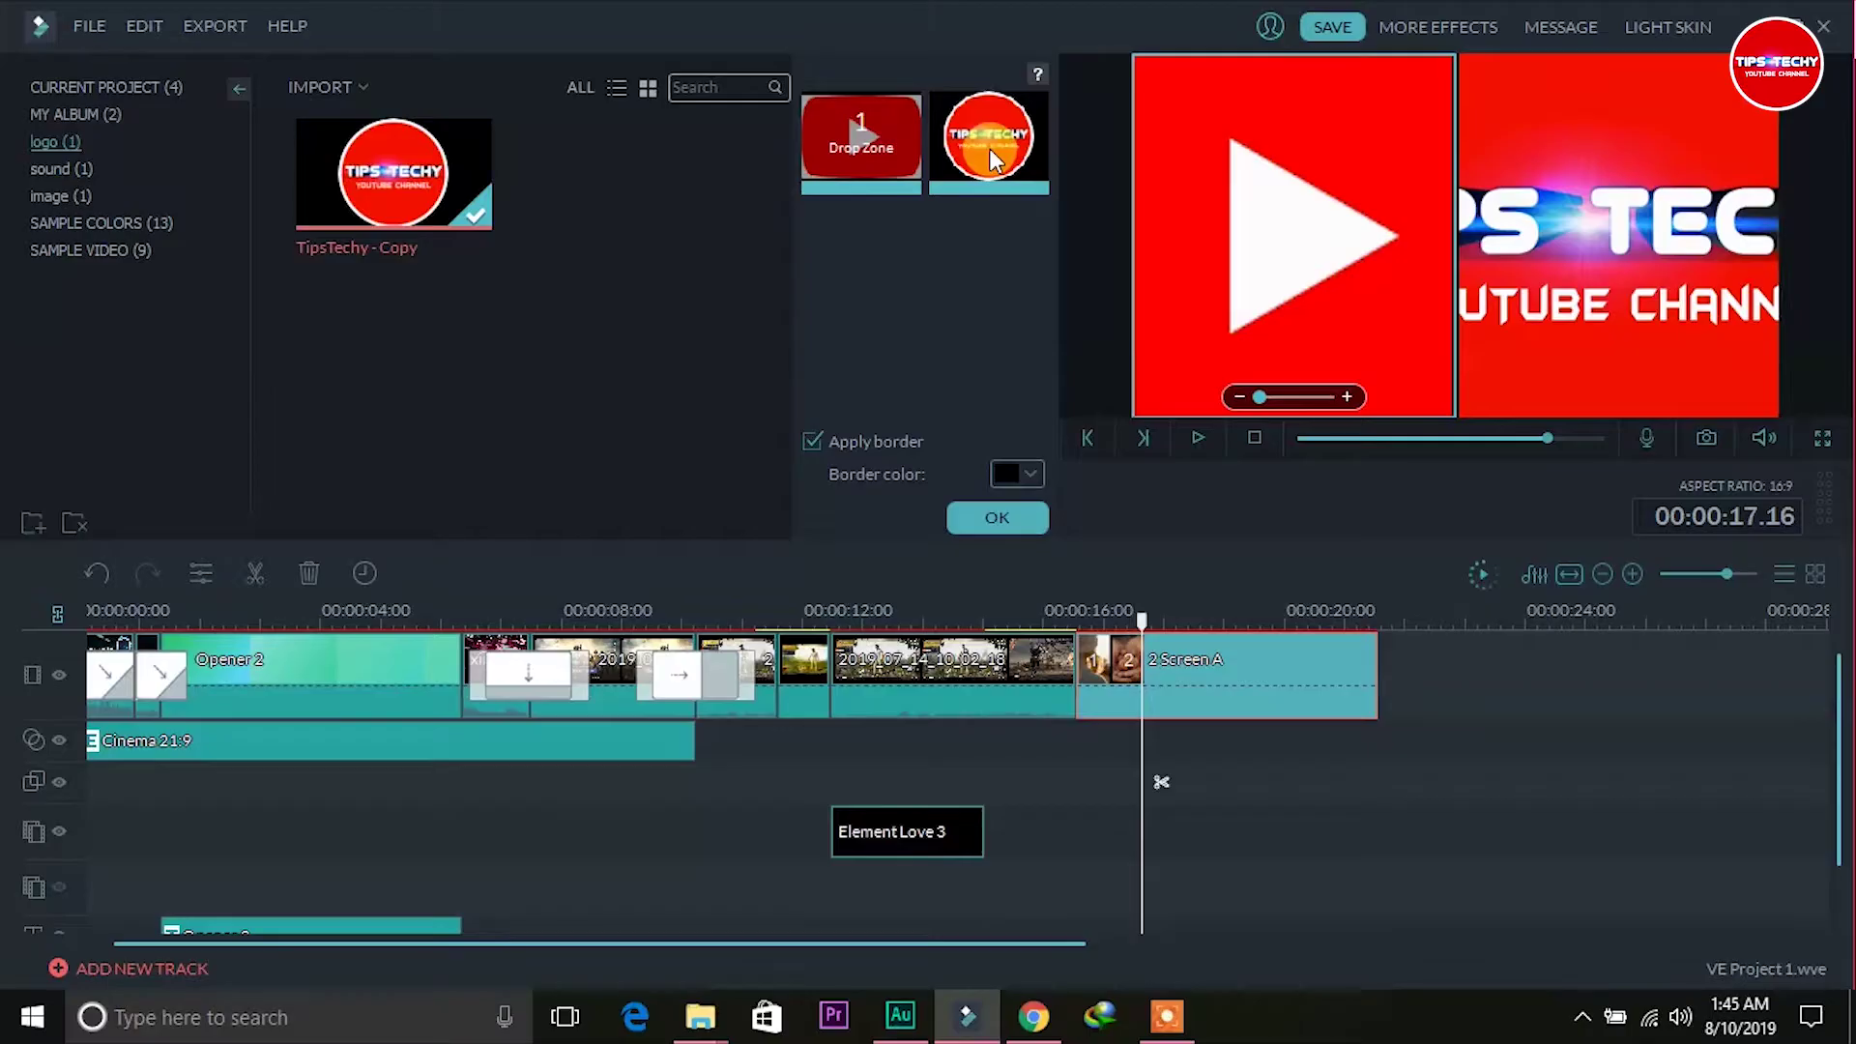
left_click(997, 517)
left_click(843, 528)
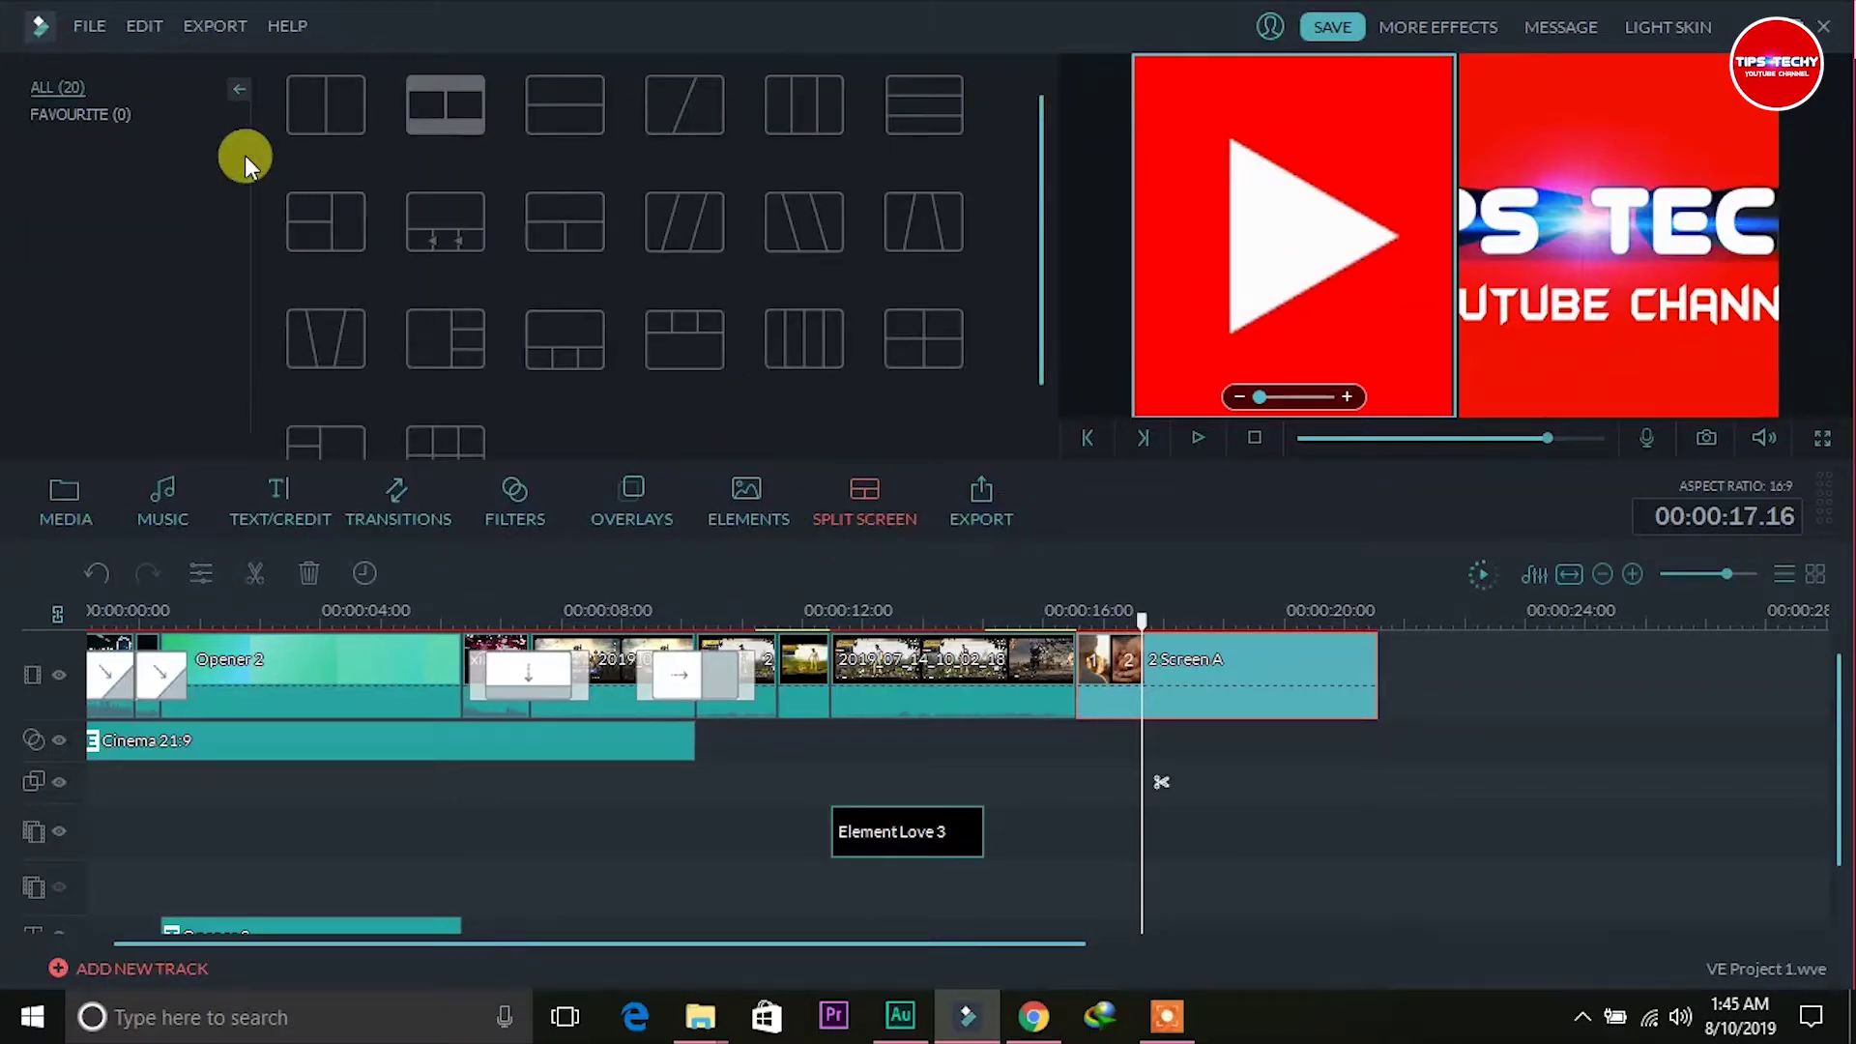
left_click(441, 119)
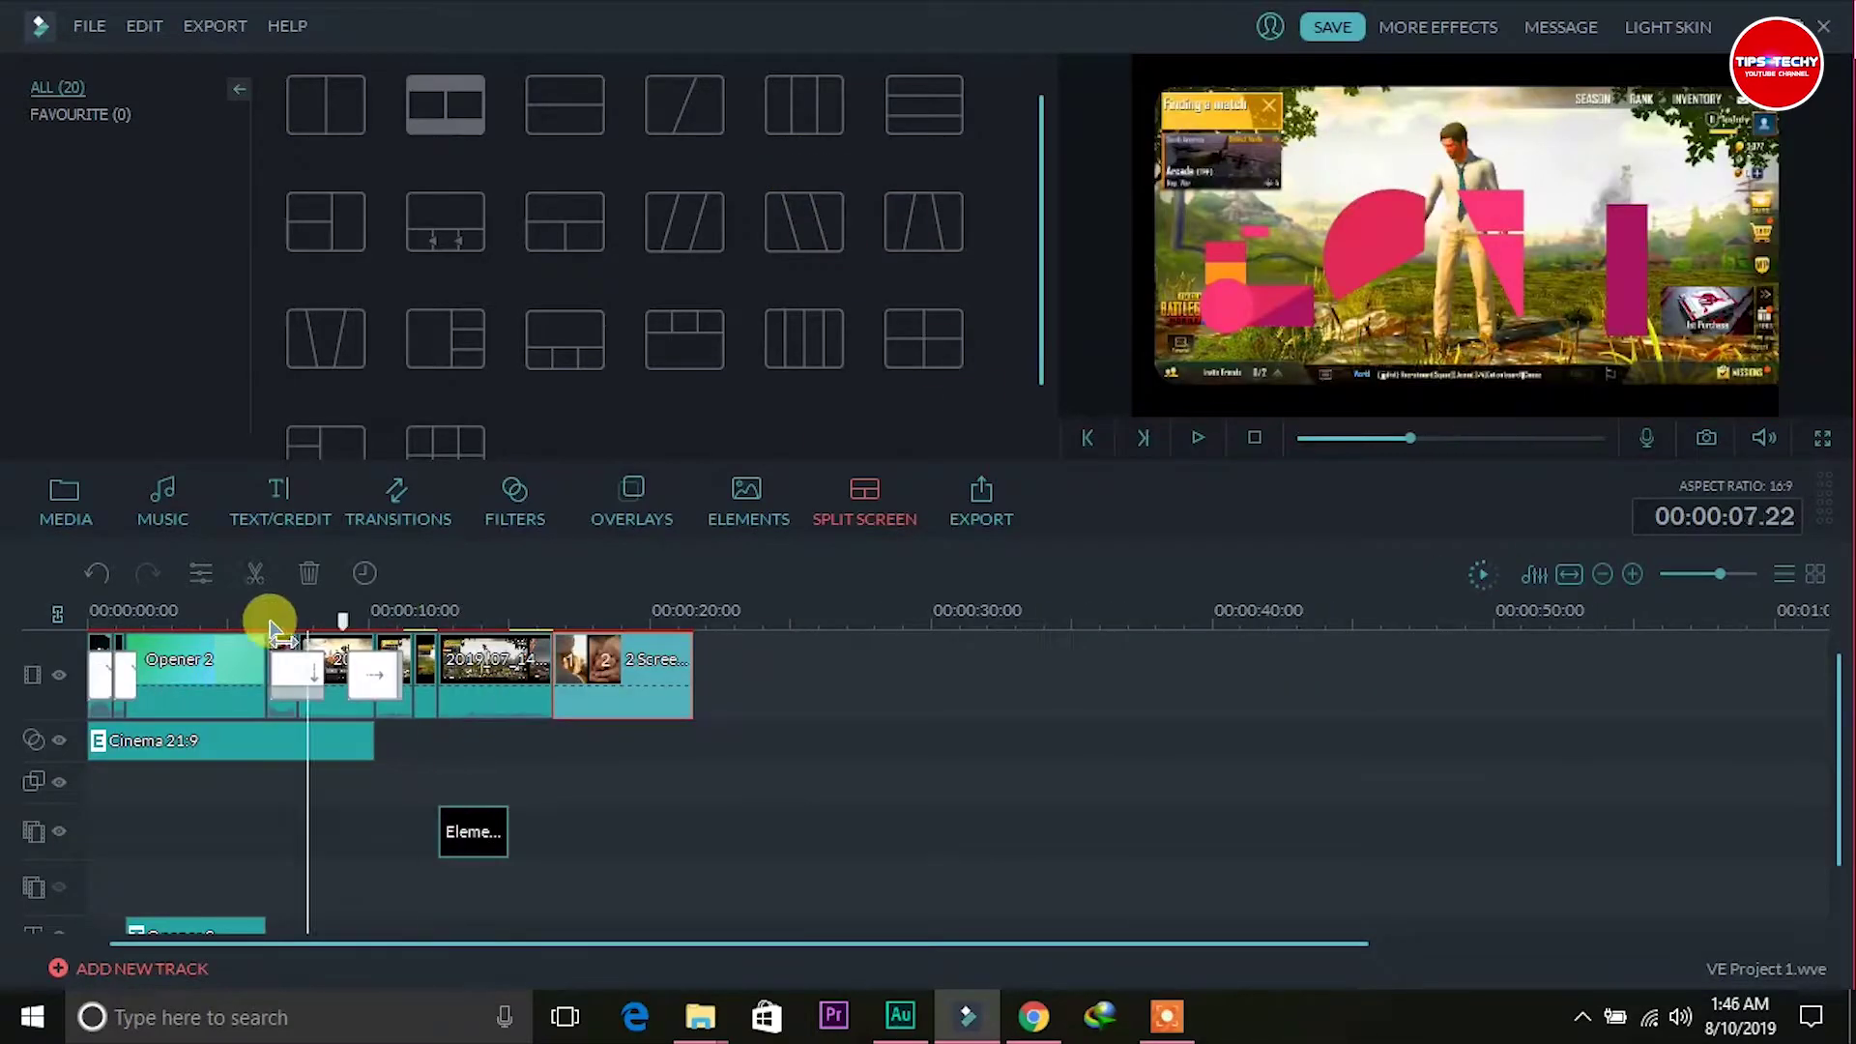
Return to the start of the timeline and preview the edited video in full screen.
left_click_drag(269, 622, 29, 629)
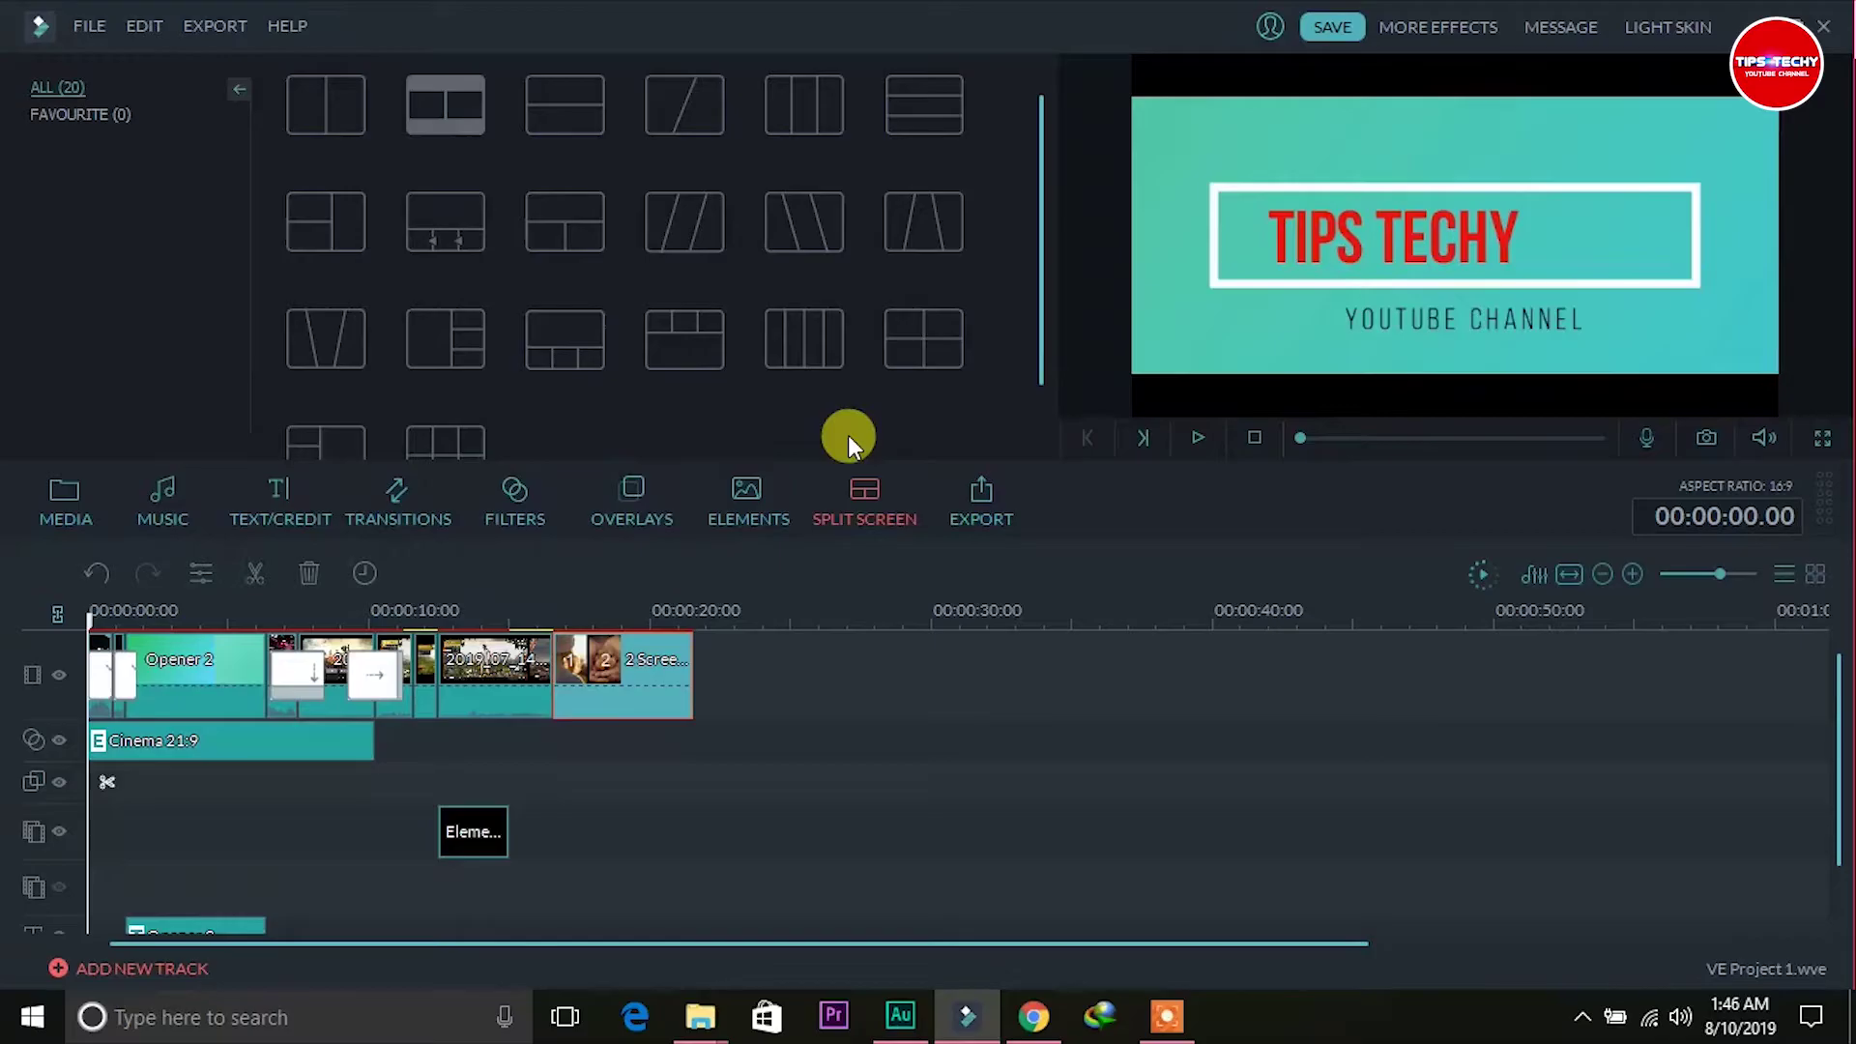
left_click(1822, 447)
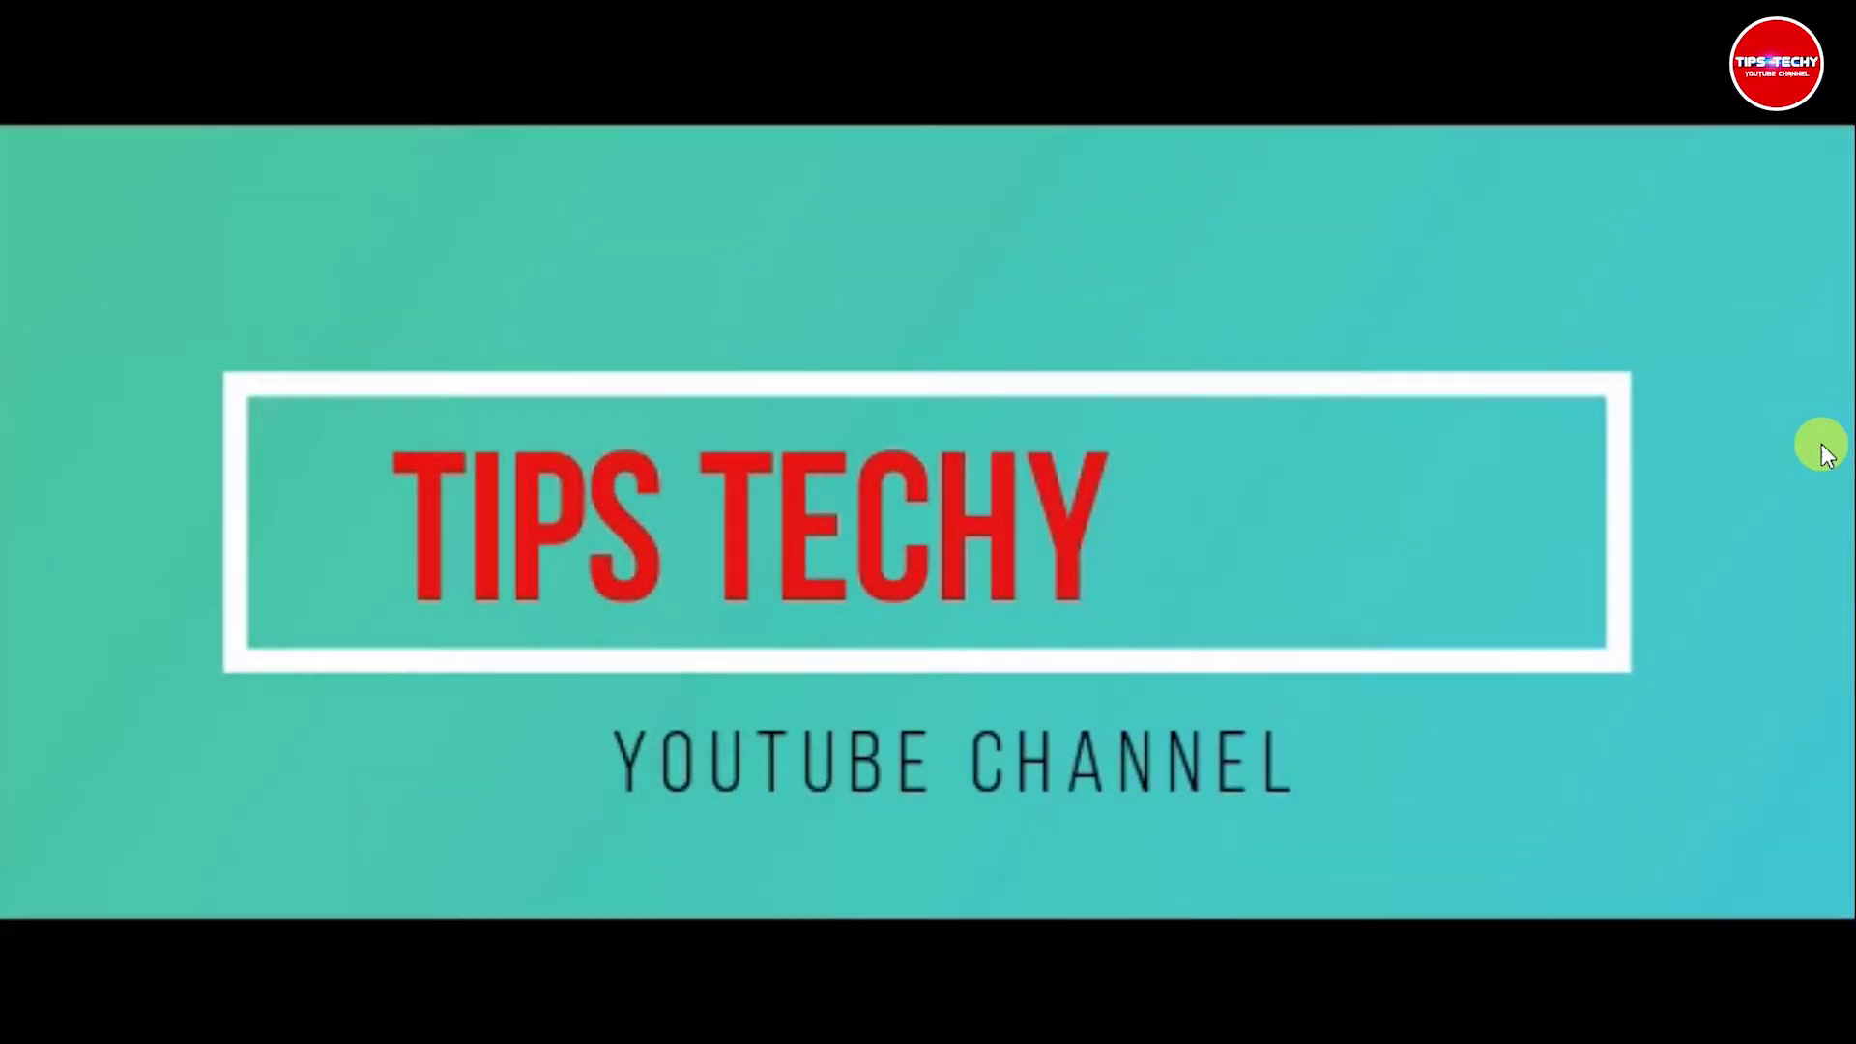
key("Escape")
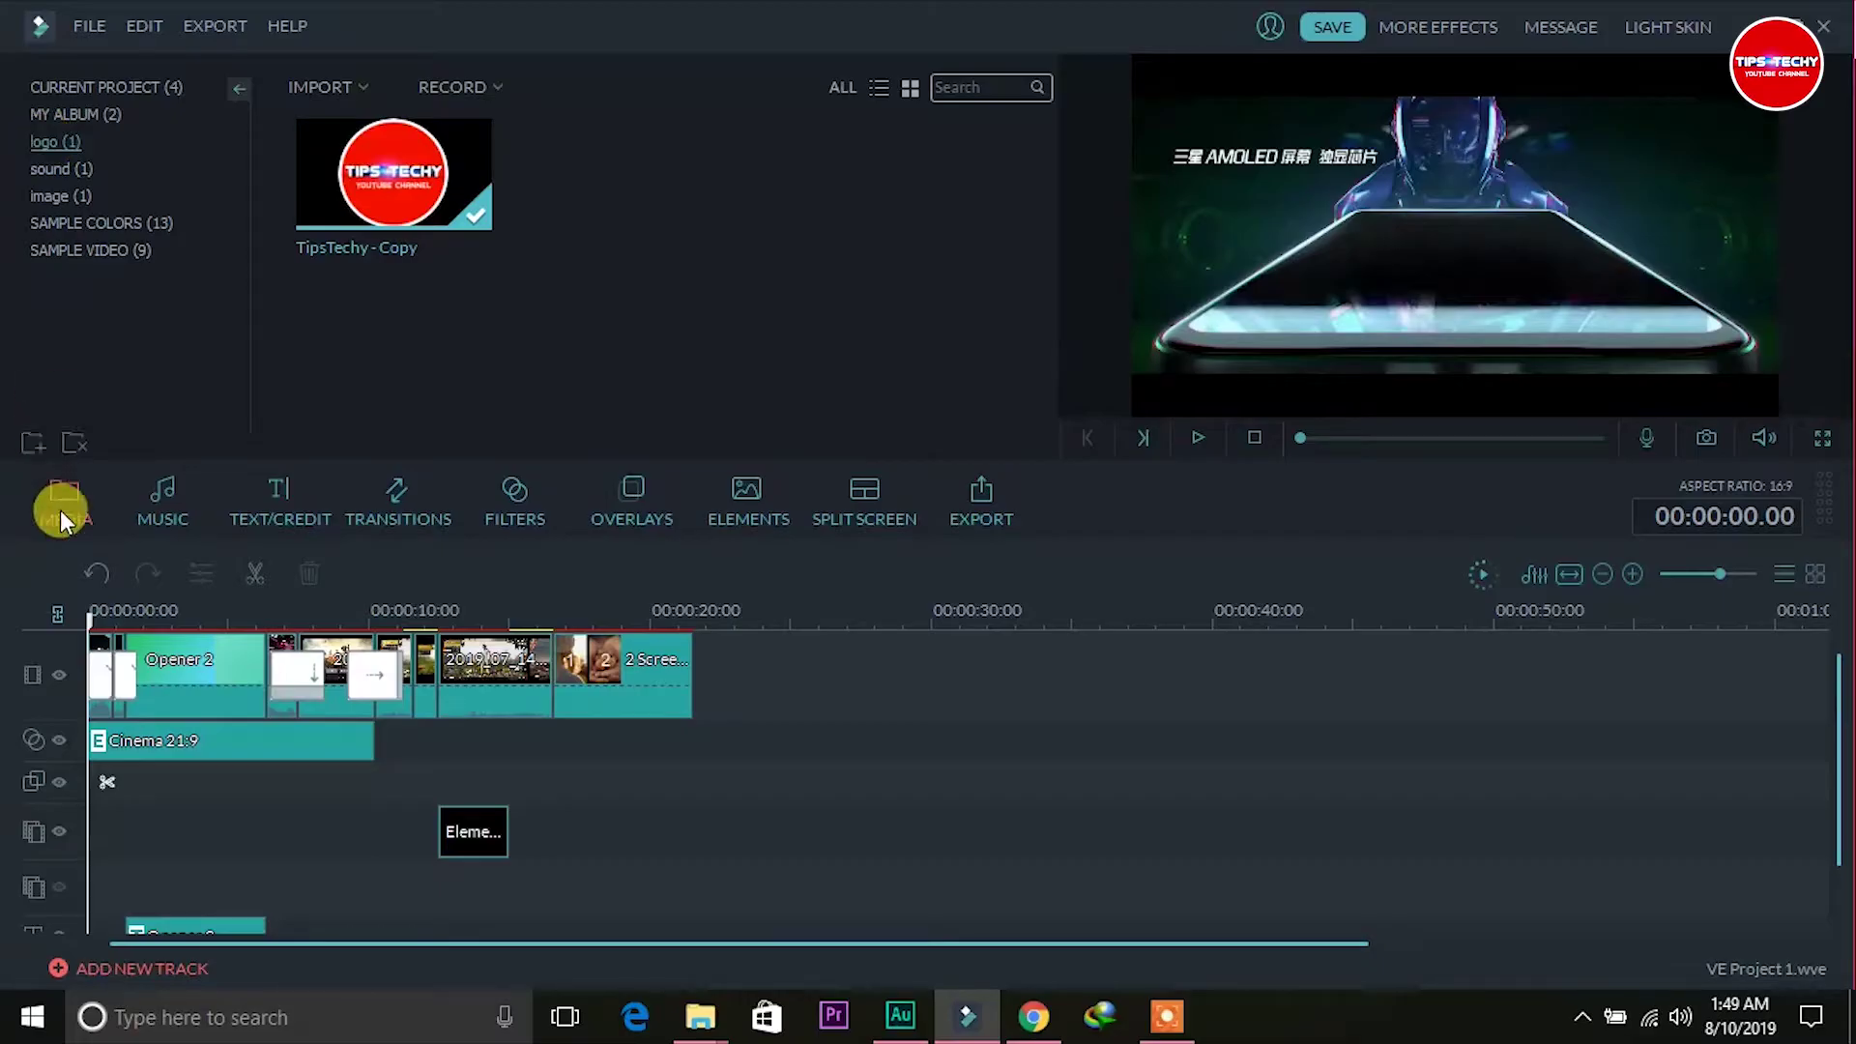
Place the TipsTechy - Copy logo on Element Love 3's track from the start to 00:00:21.14, moving the element down a track to 00:00:14.16.
left_click_drag(397, 180, 87, 829)
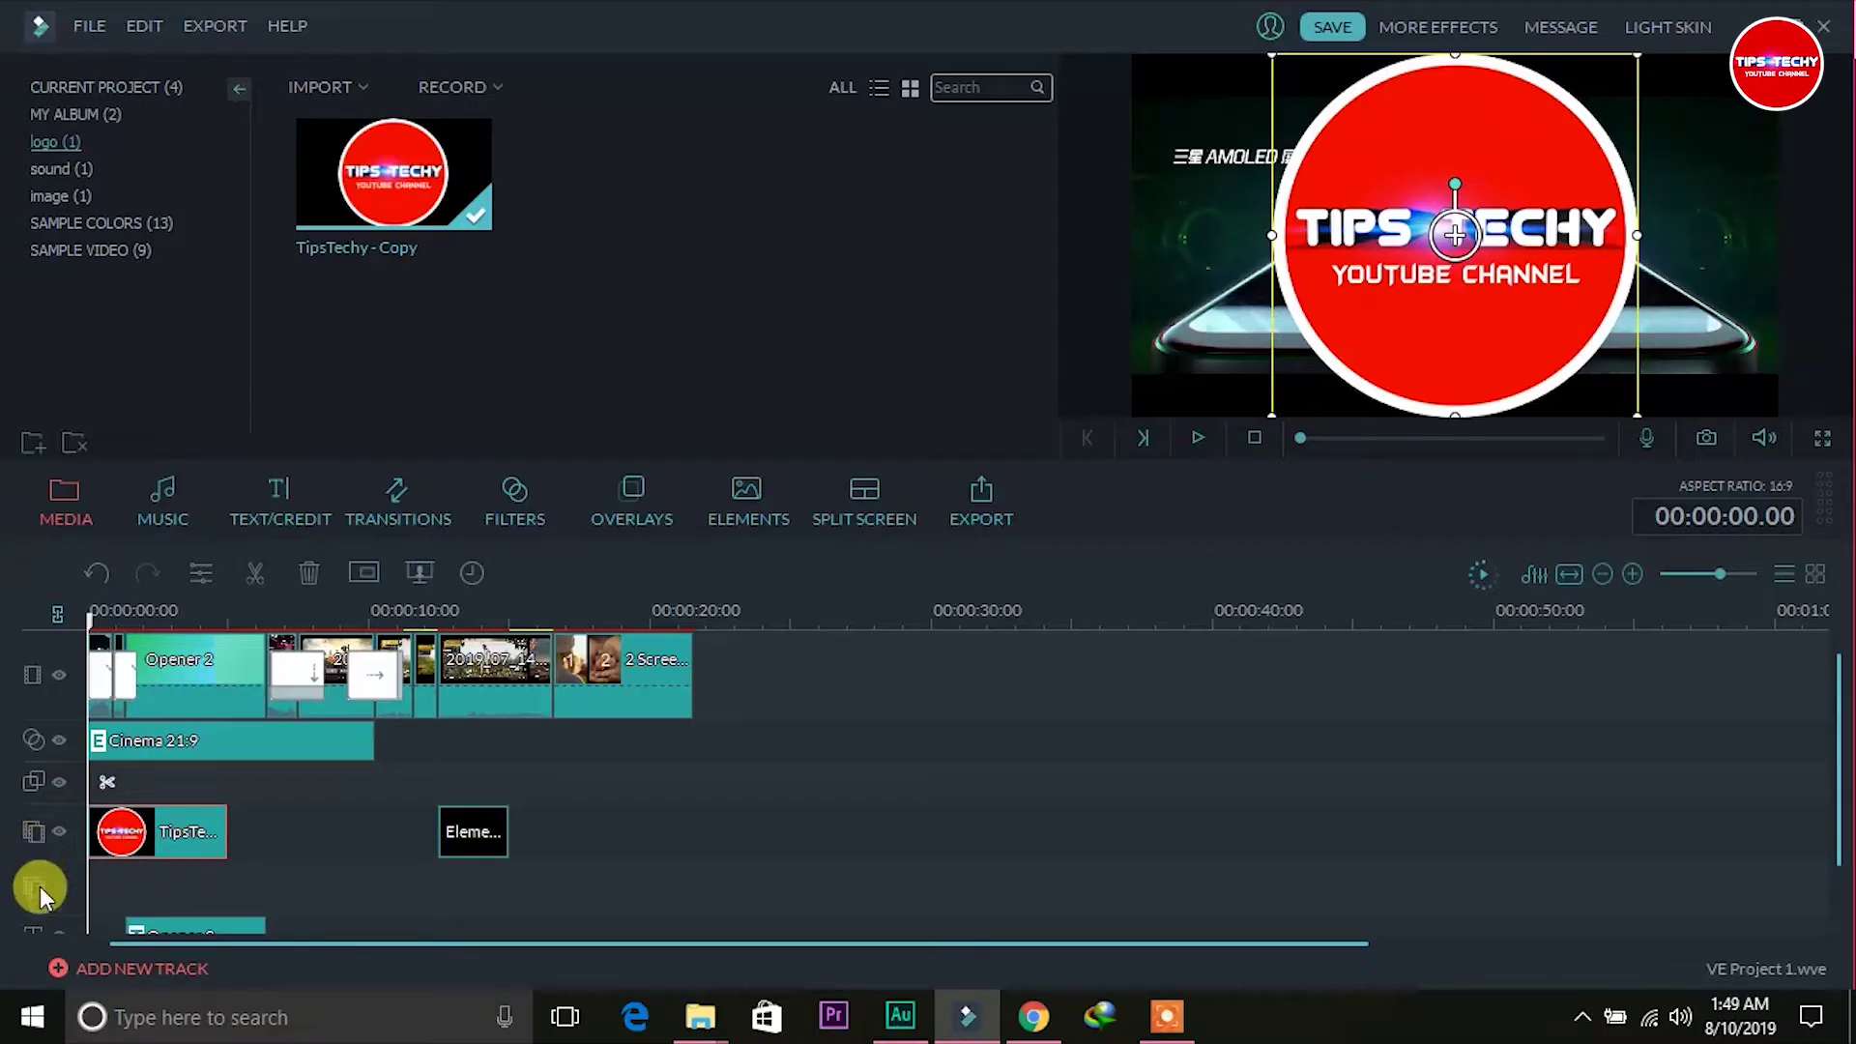
left_click_drag(226, 829, 468, 828)
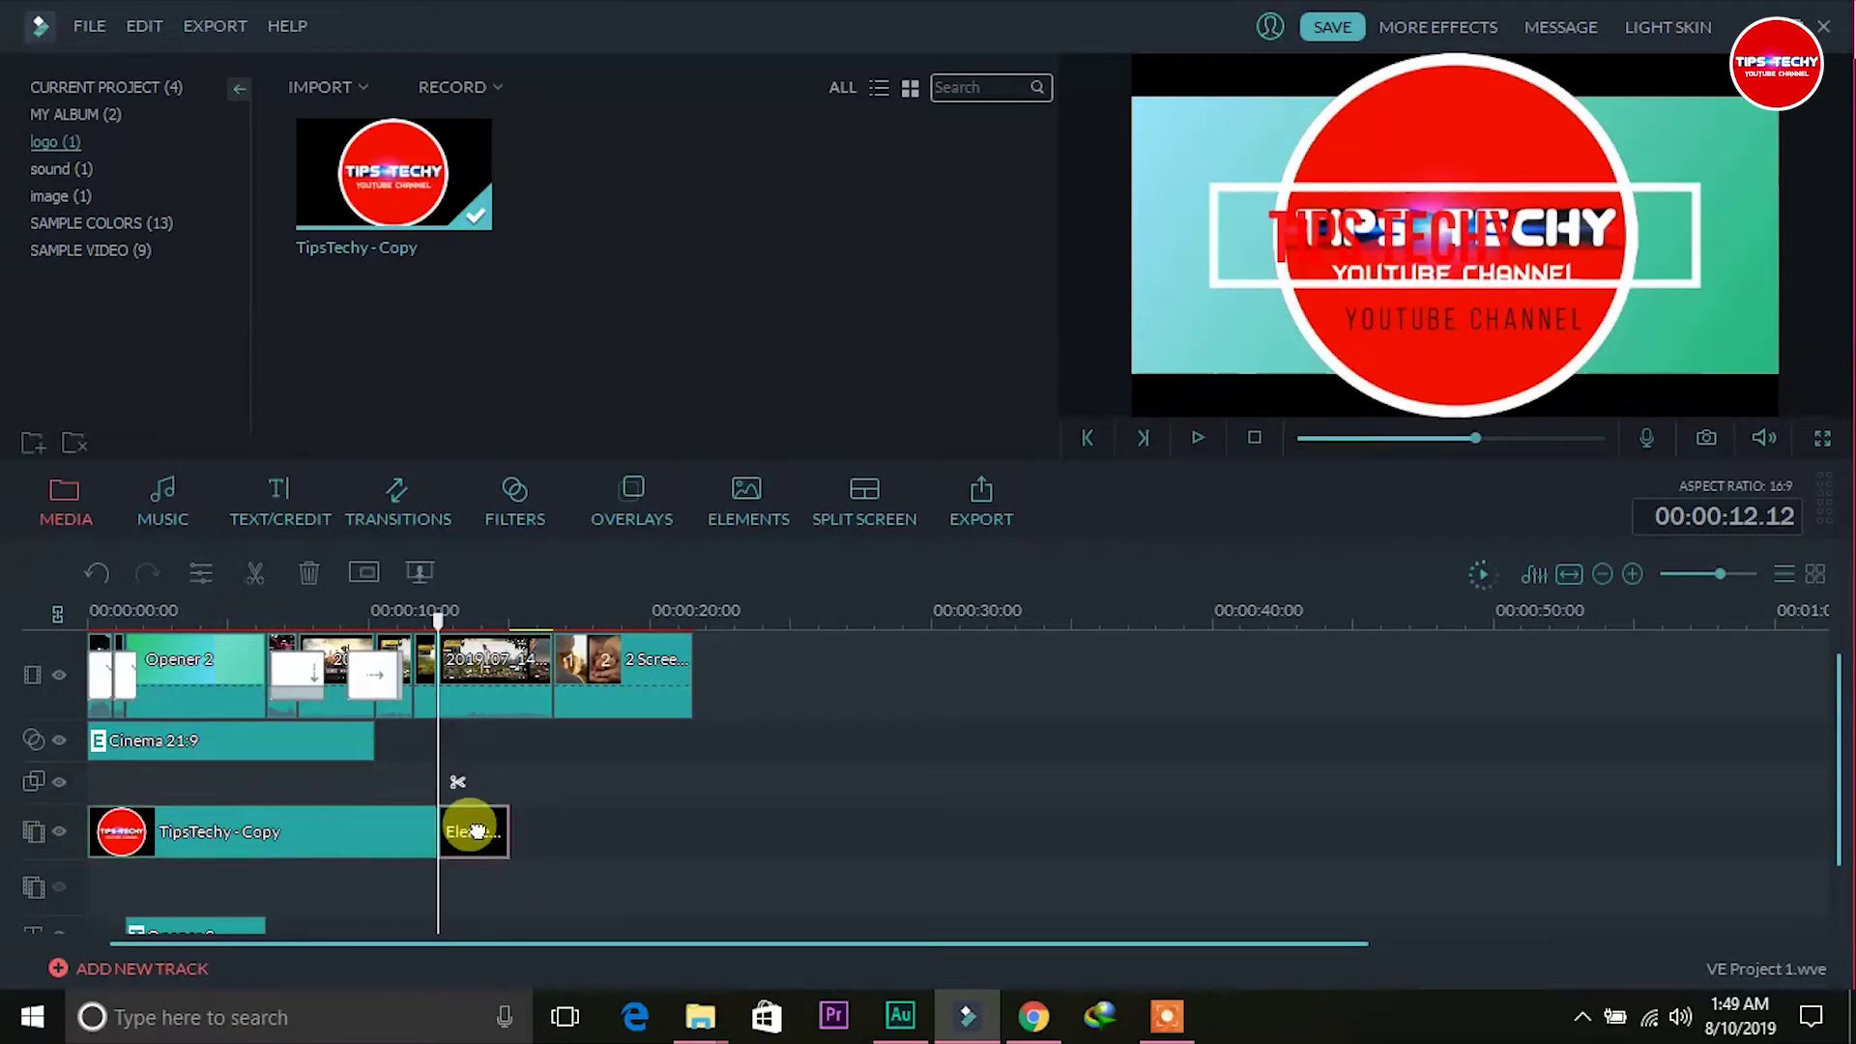
left_click_drag(539, 884, 527, 886)
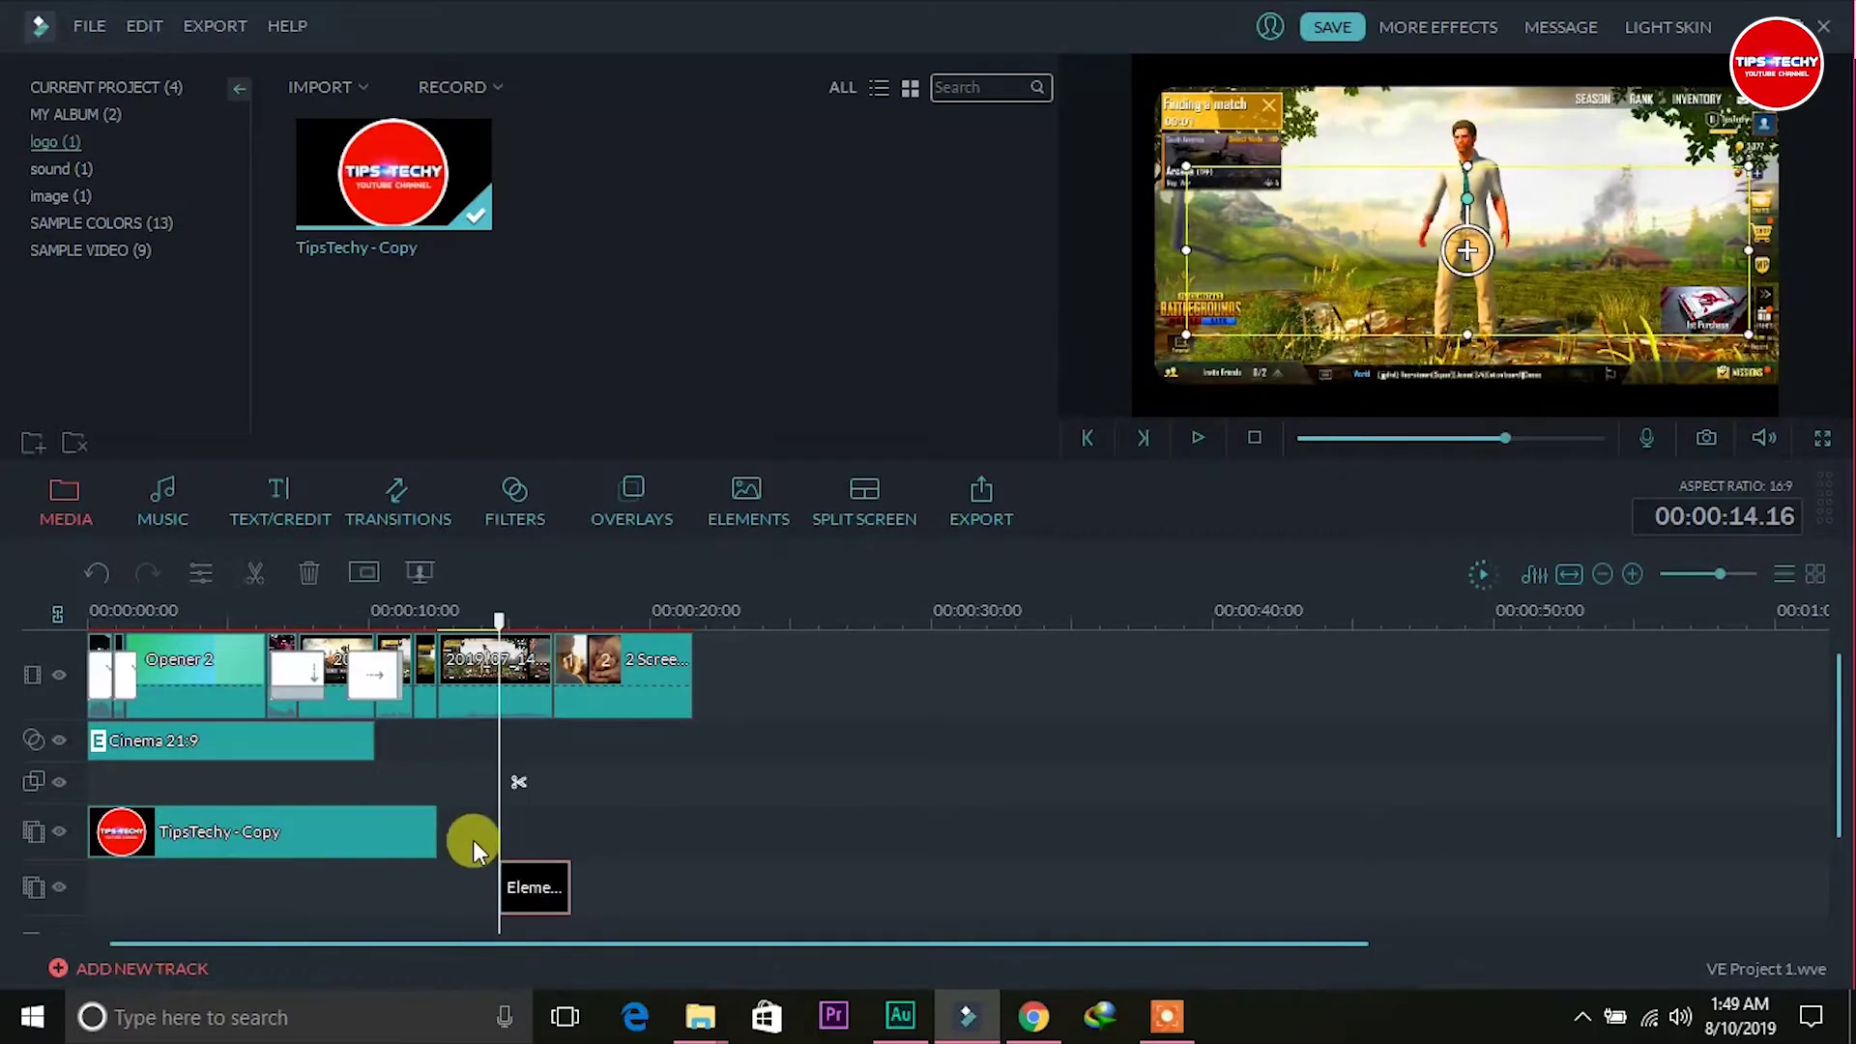
left_click_drag(418, 823, 688, 827)
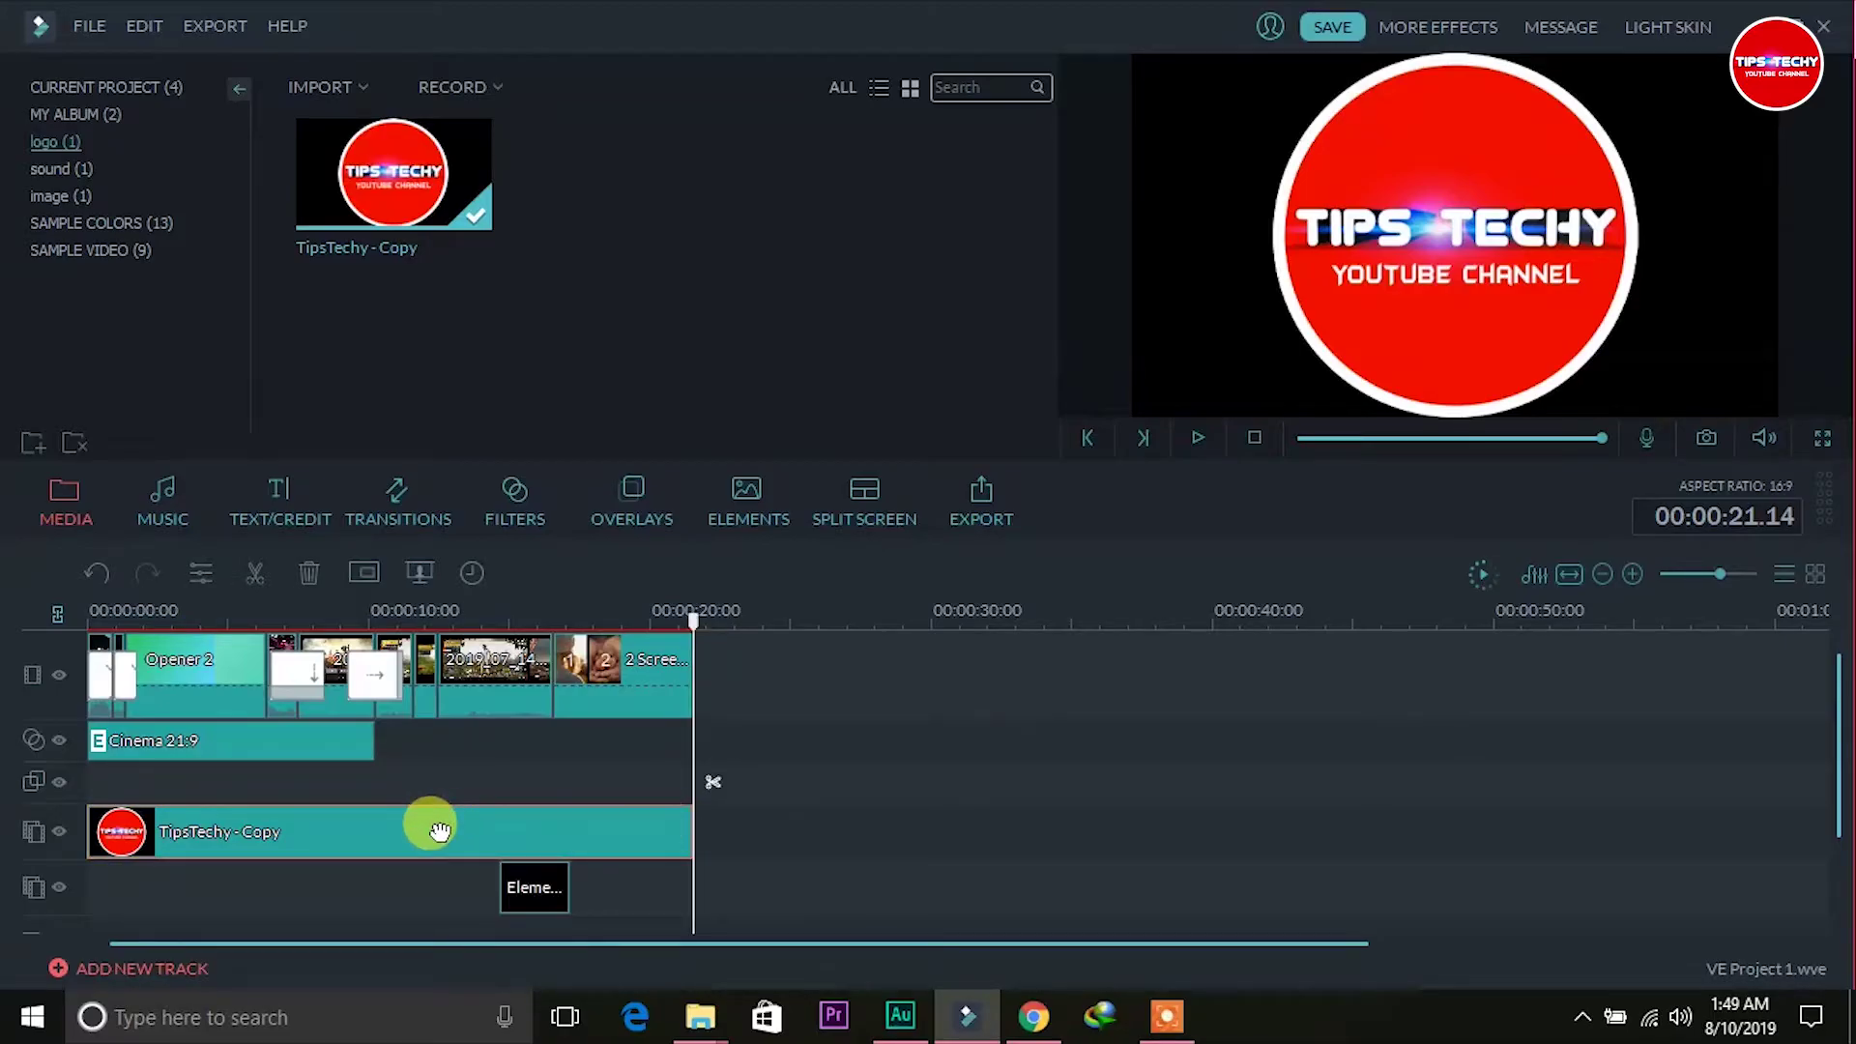
Shrink the TipsTechy - Copy logo, fit it into the upper-left corner of the opener's picture at 00:00:02.09, and confirm the edit.
left_click(477, 617)
left_click(567, 829)
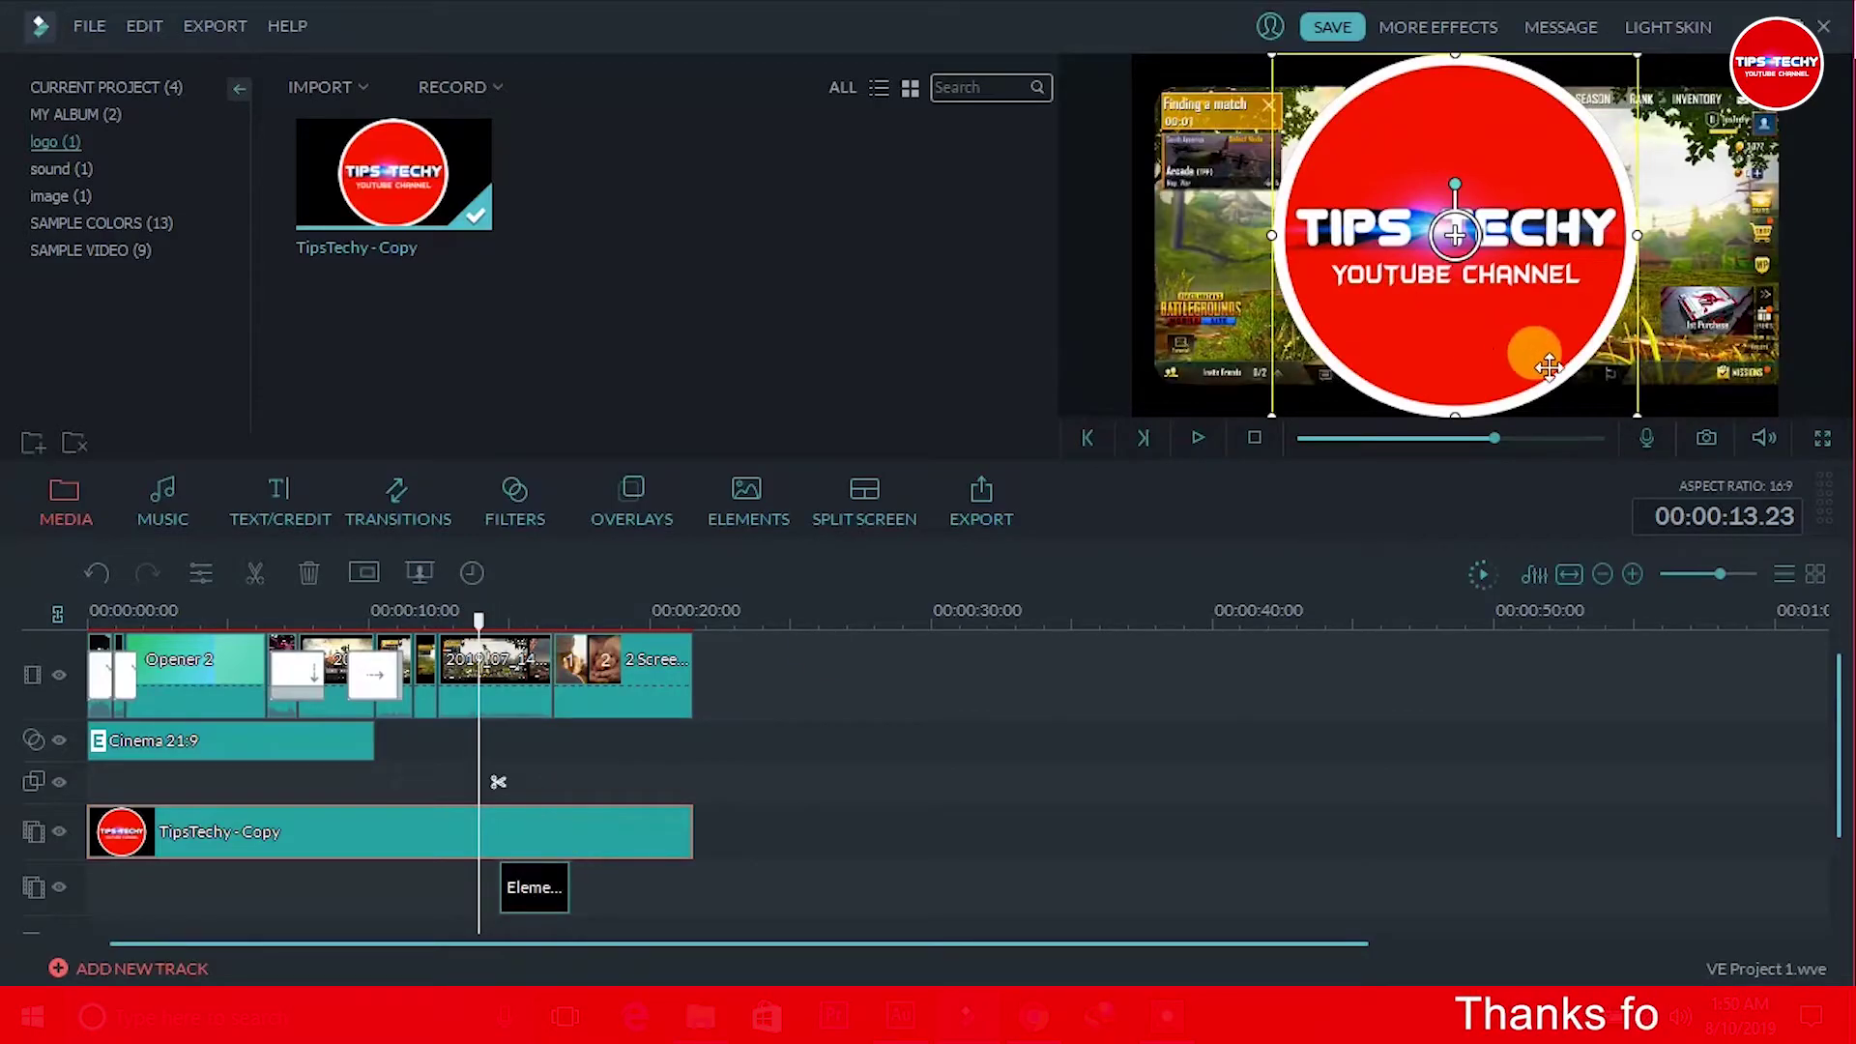
left_click_drag(1633, 412, 1220, 145)
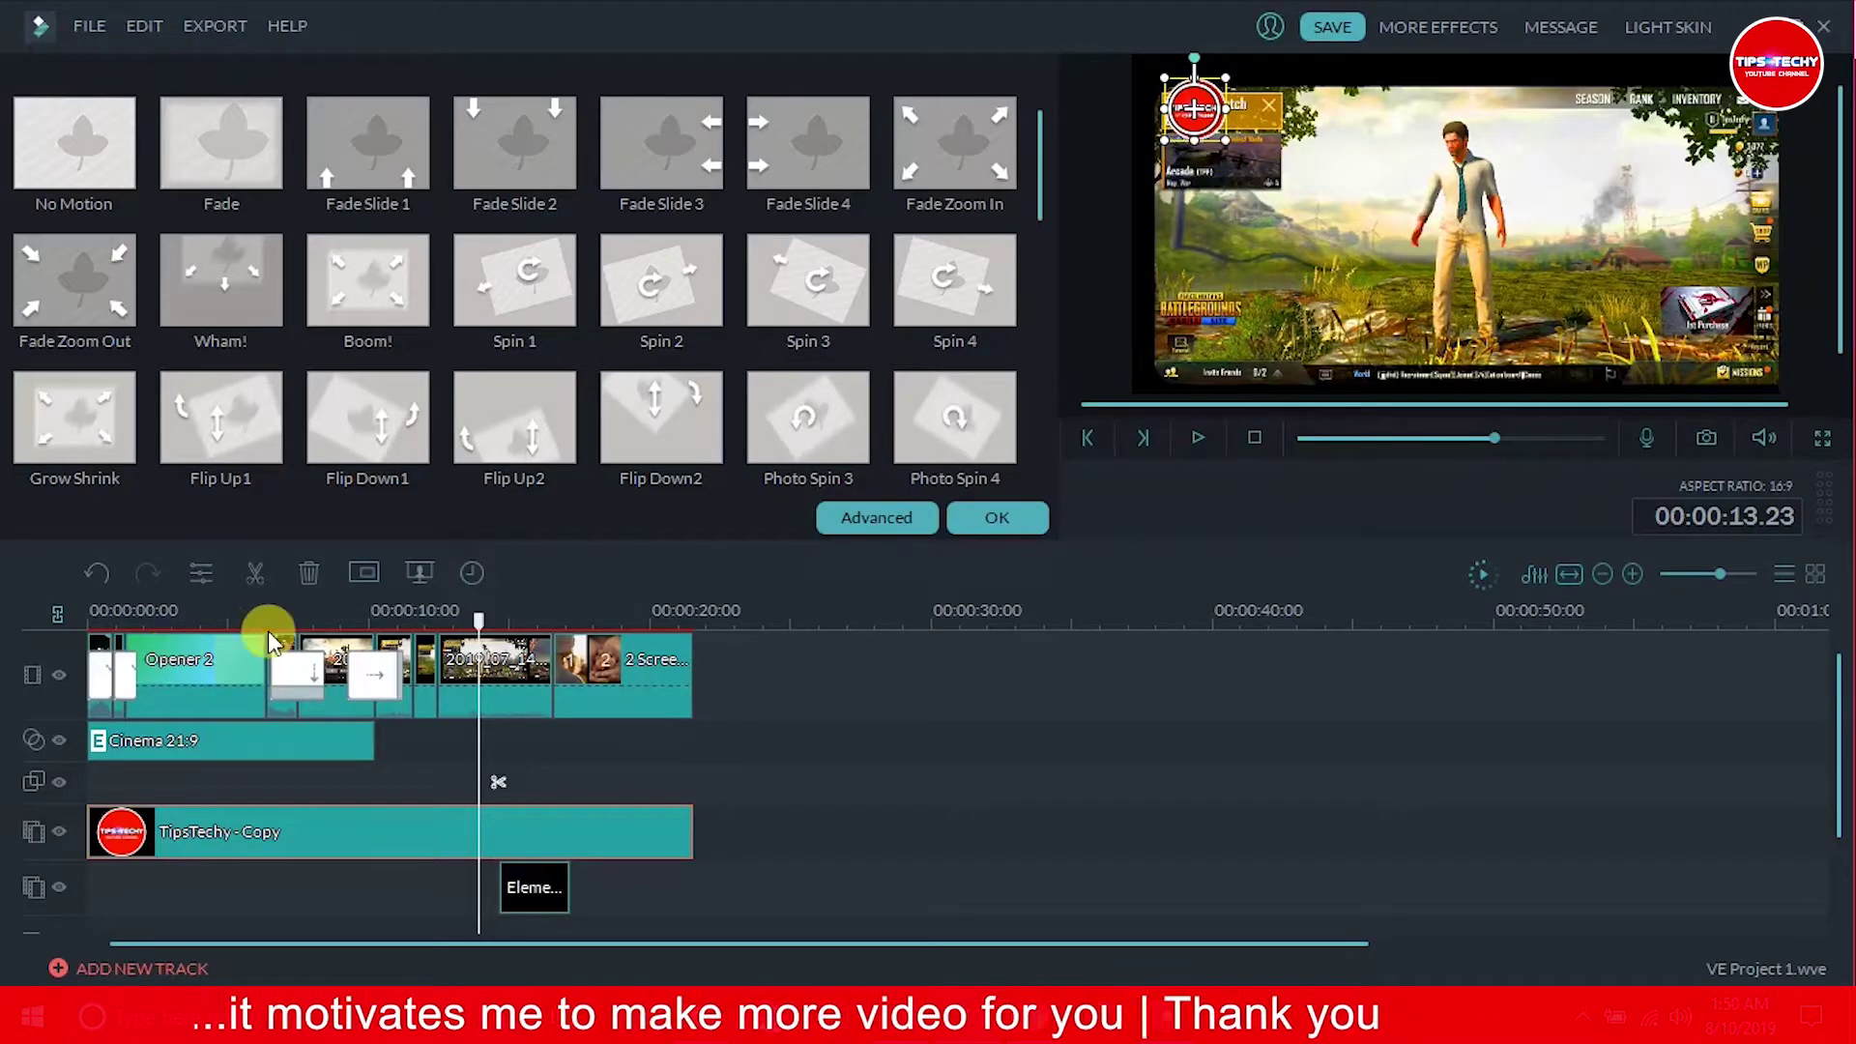
left_click_drag(116, 615, 43, 626)
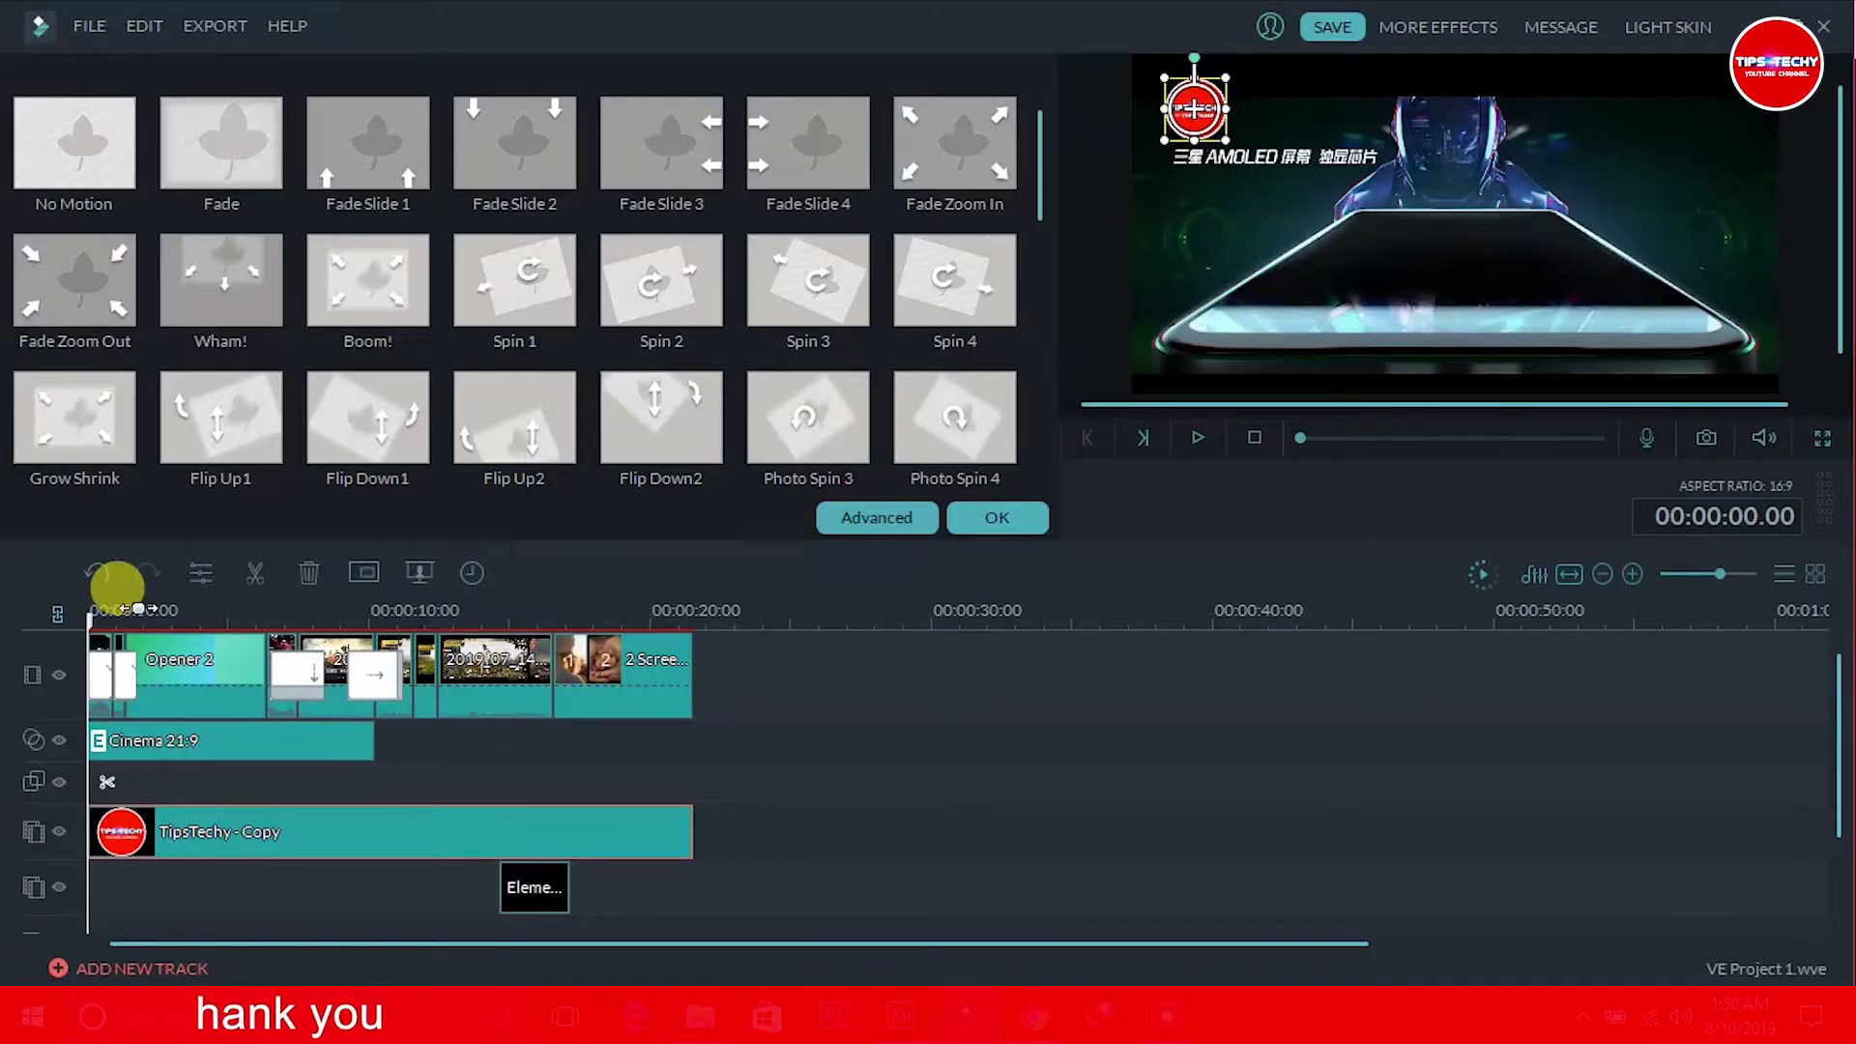
left_click_drag(135, 609, 154, 611)
mouse_move(1197, 114)
left_mouse_down()
mouse_move(1164, 109)
mouse_move(1178, 142)
left_mouse_up()
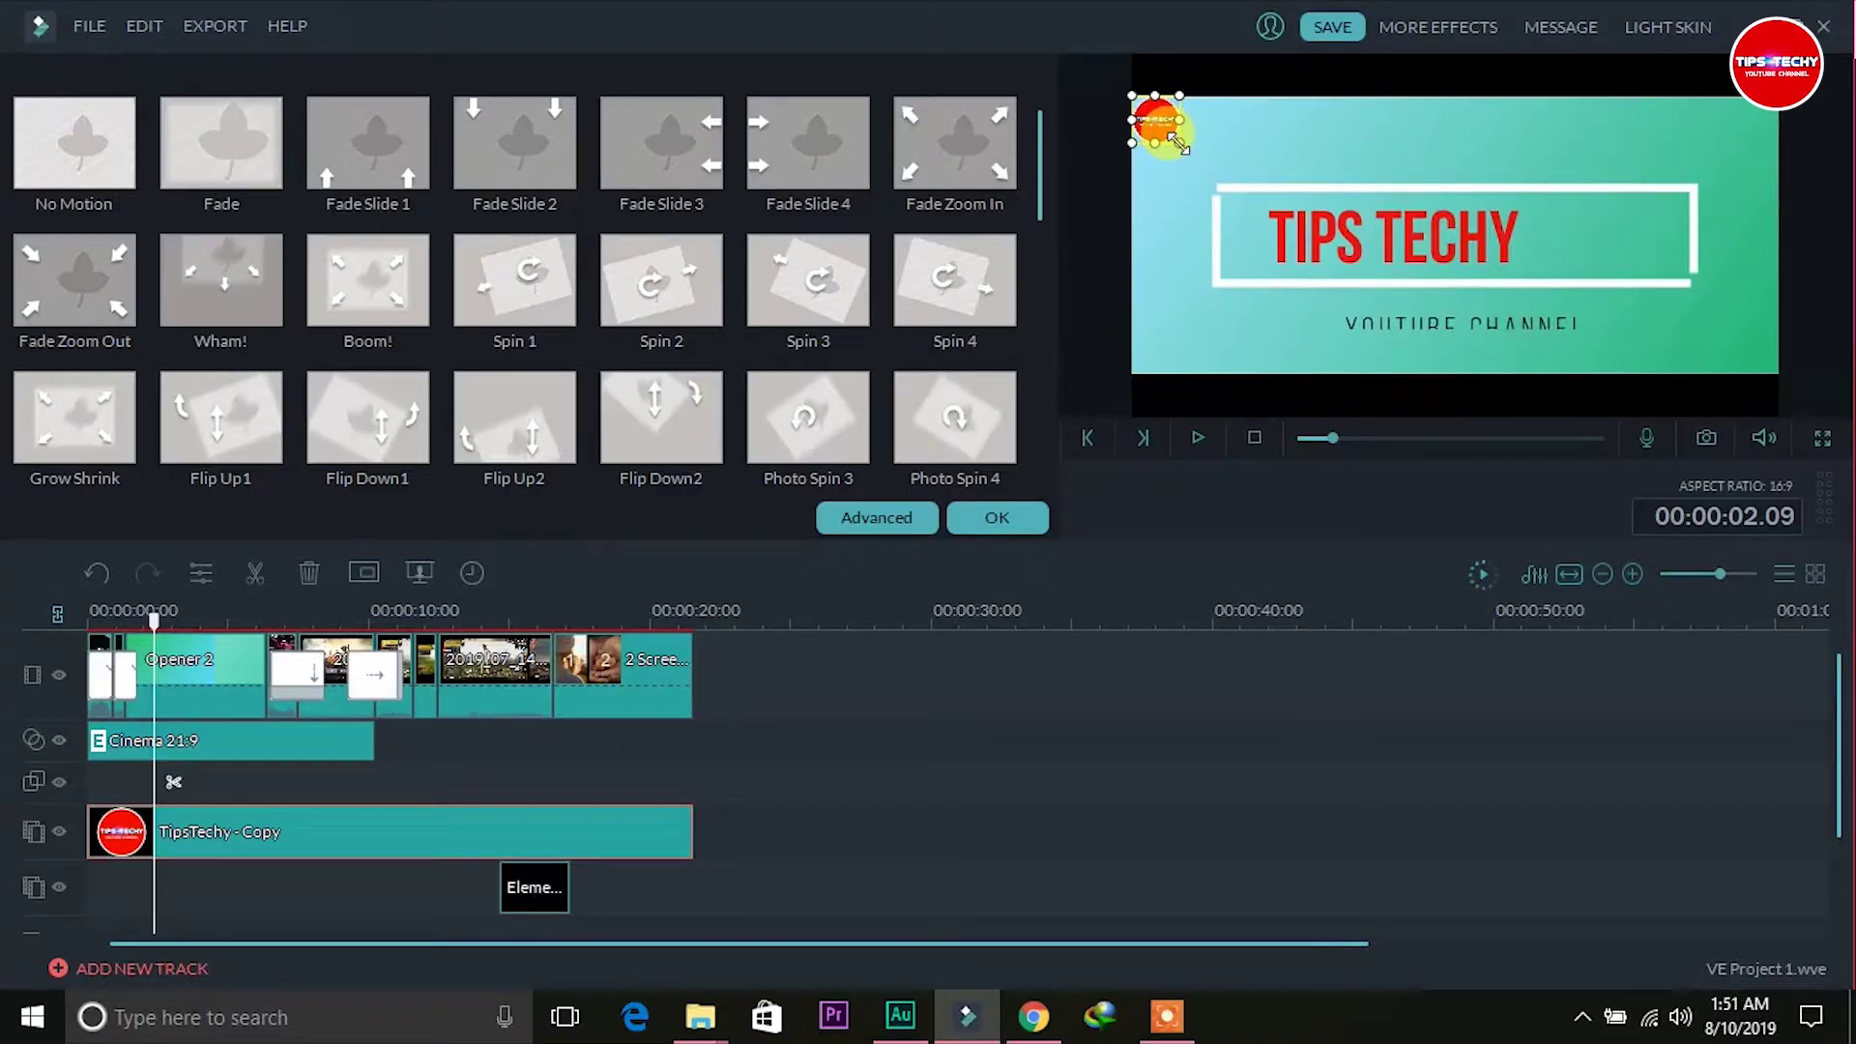
left_click(823, 700)
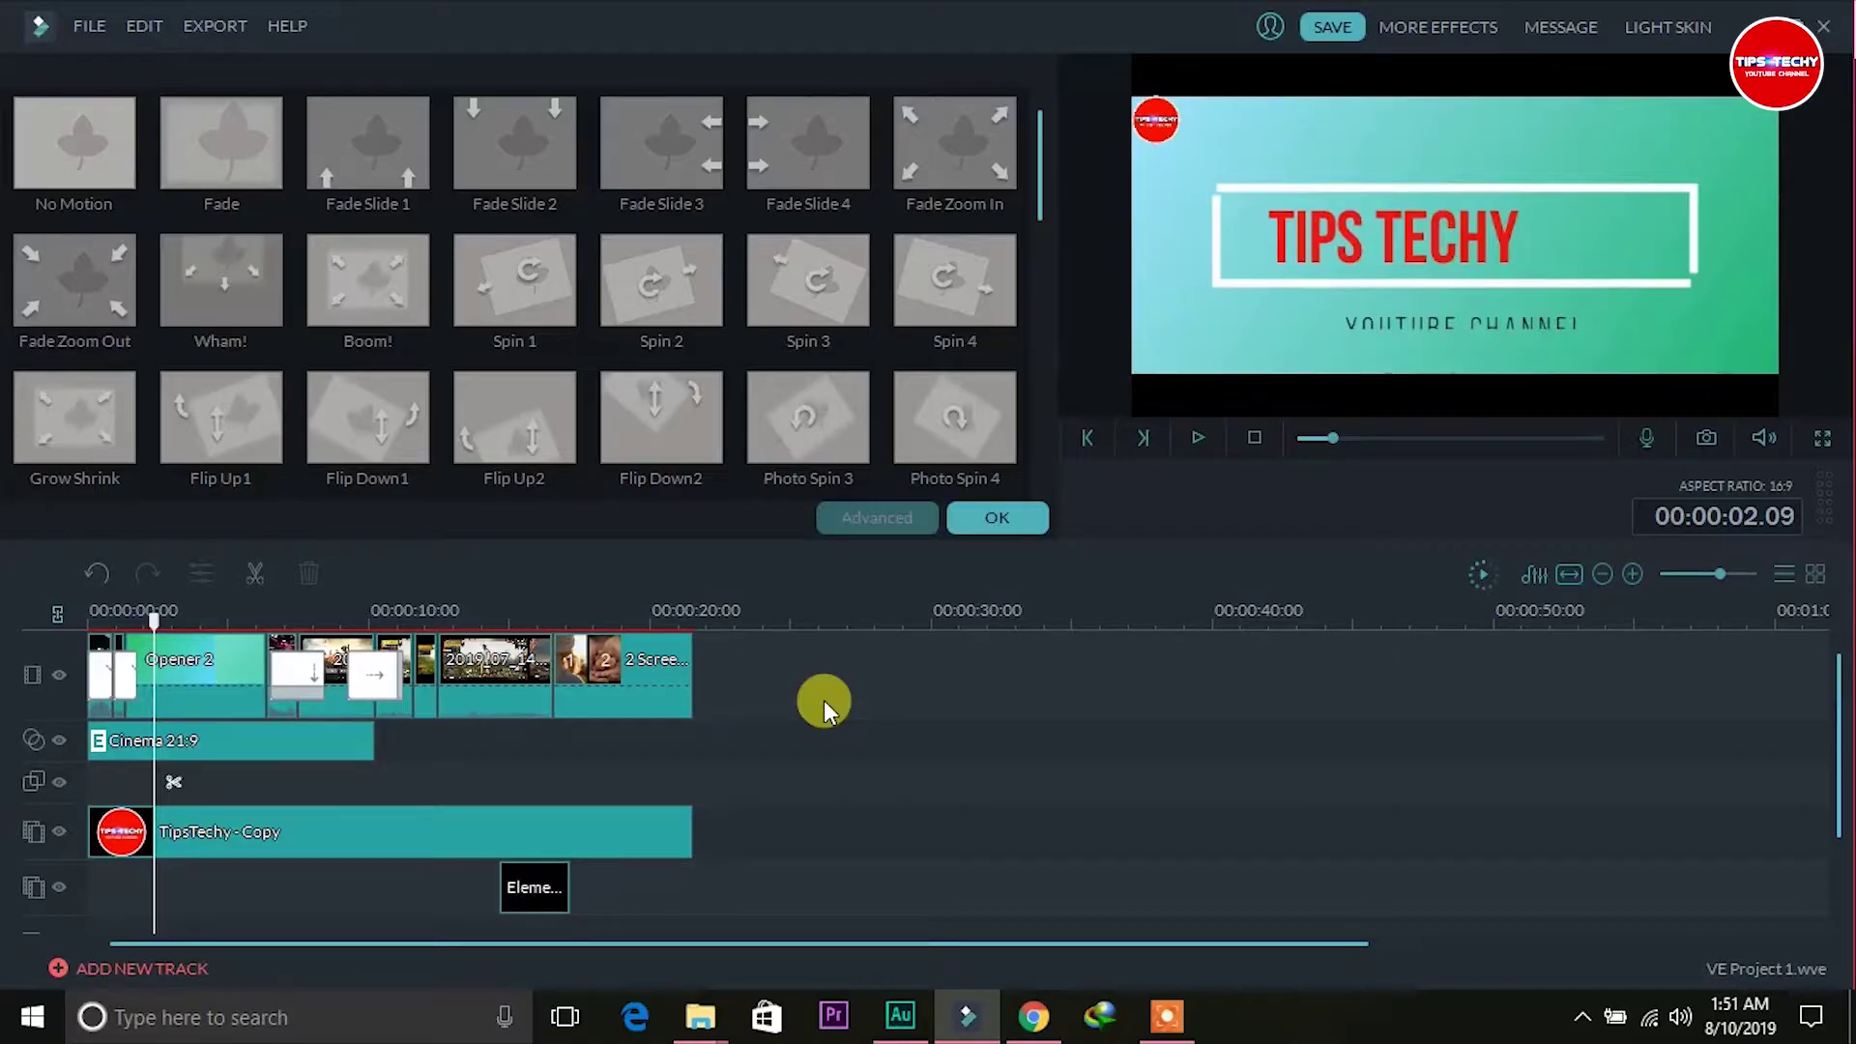
left_click(1007, 518)
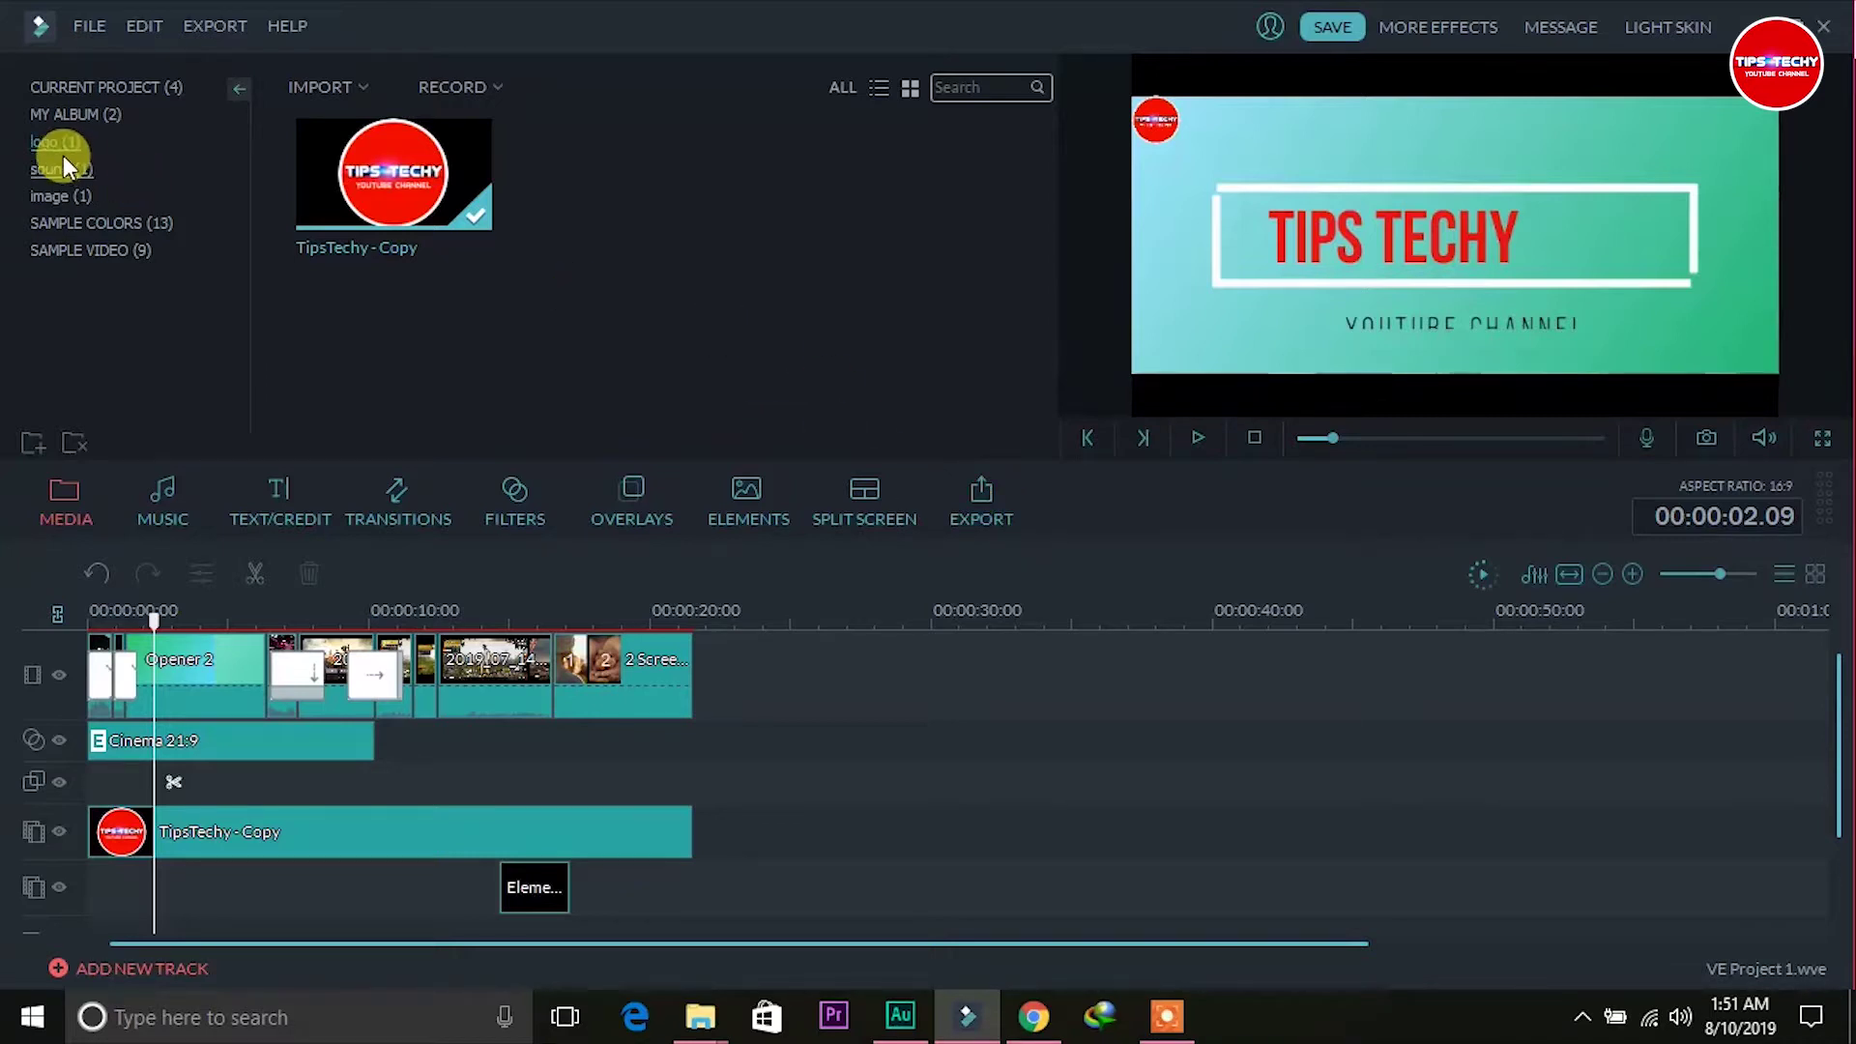
Import the green screen Hand touch subscribe button video from the desktop's tips techy folder into My Album.
left_click(66, 115)
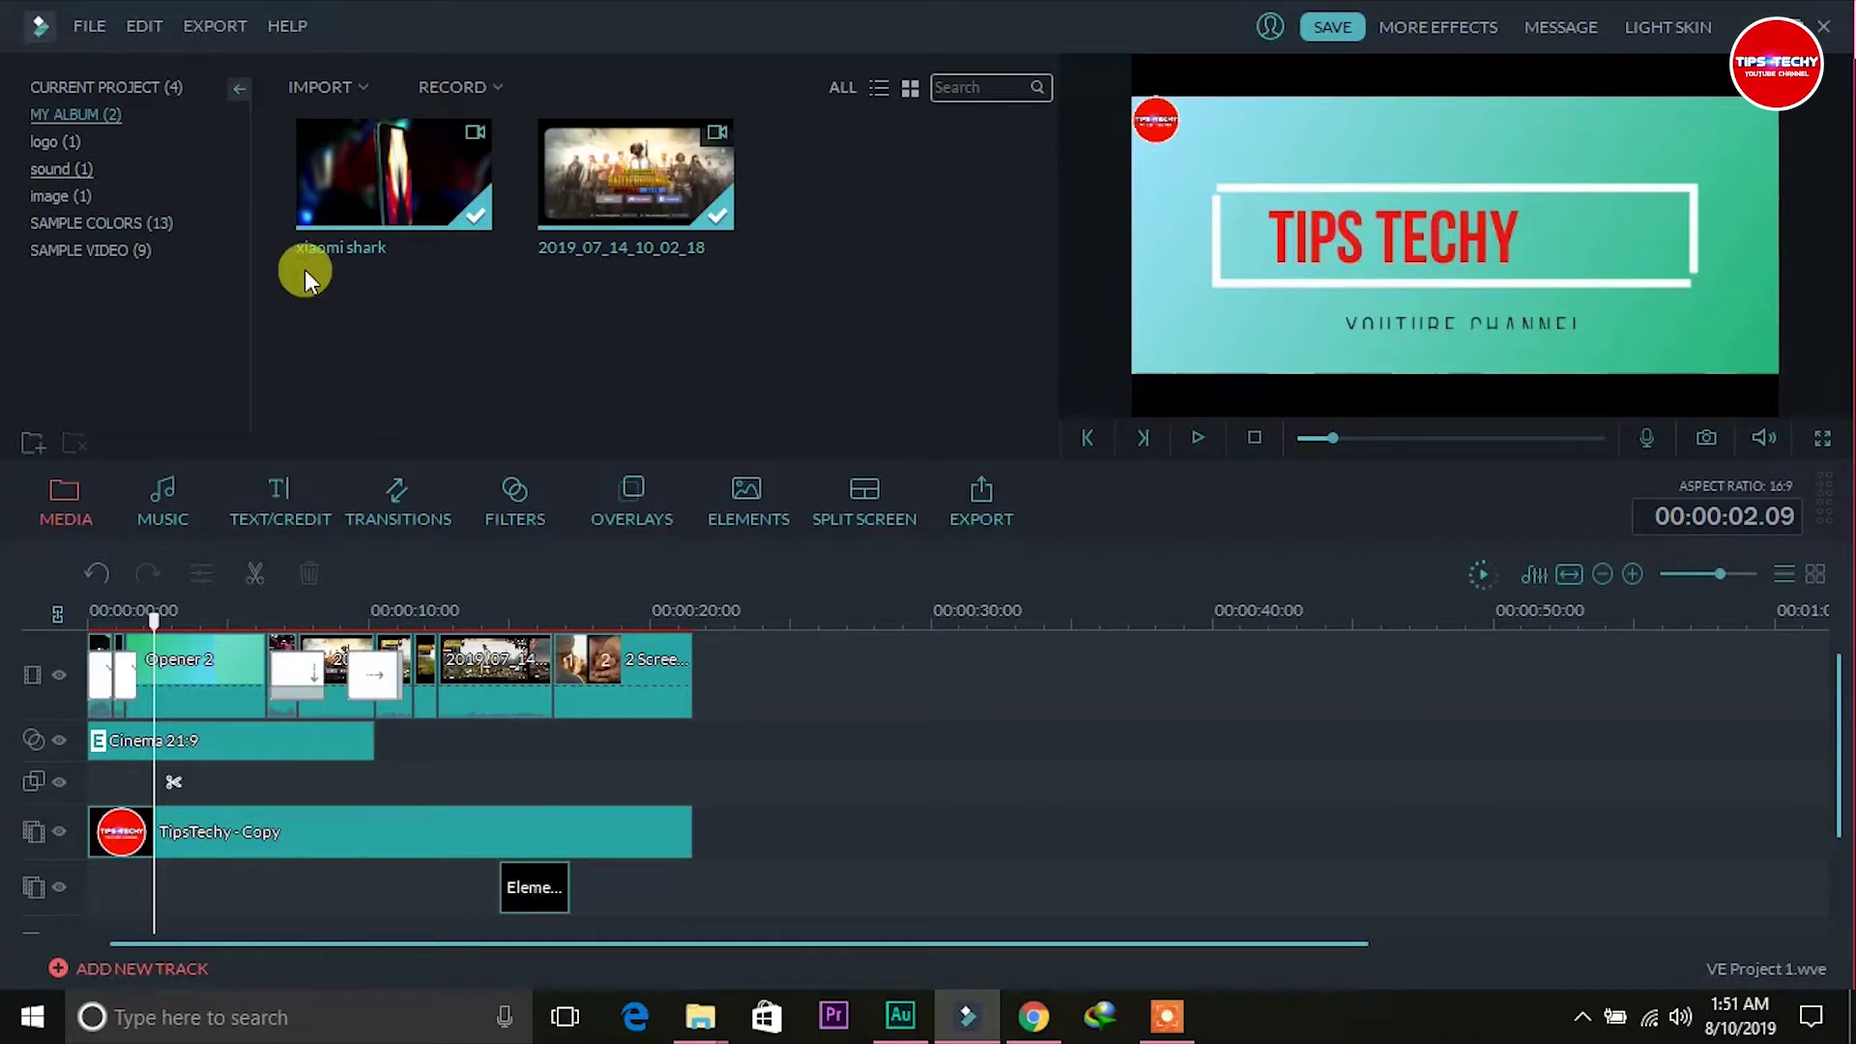
left_click(87, 21)
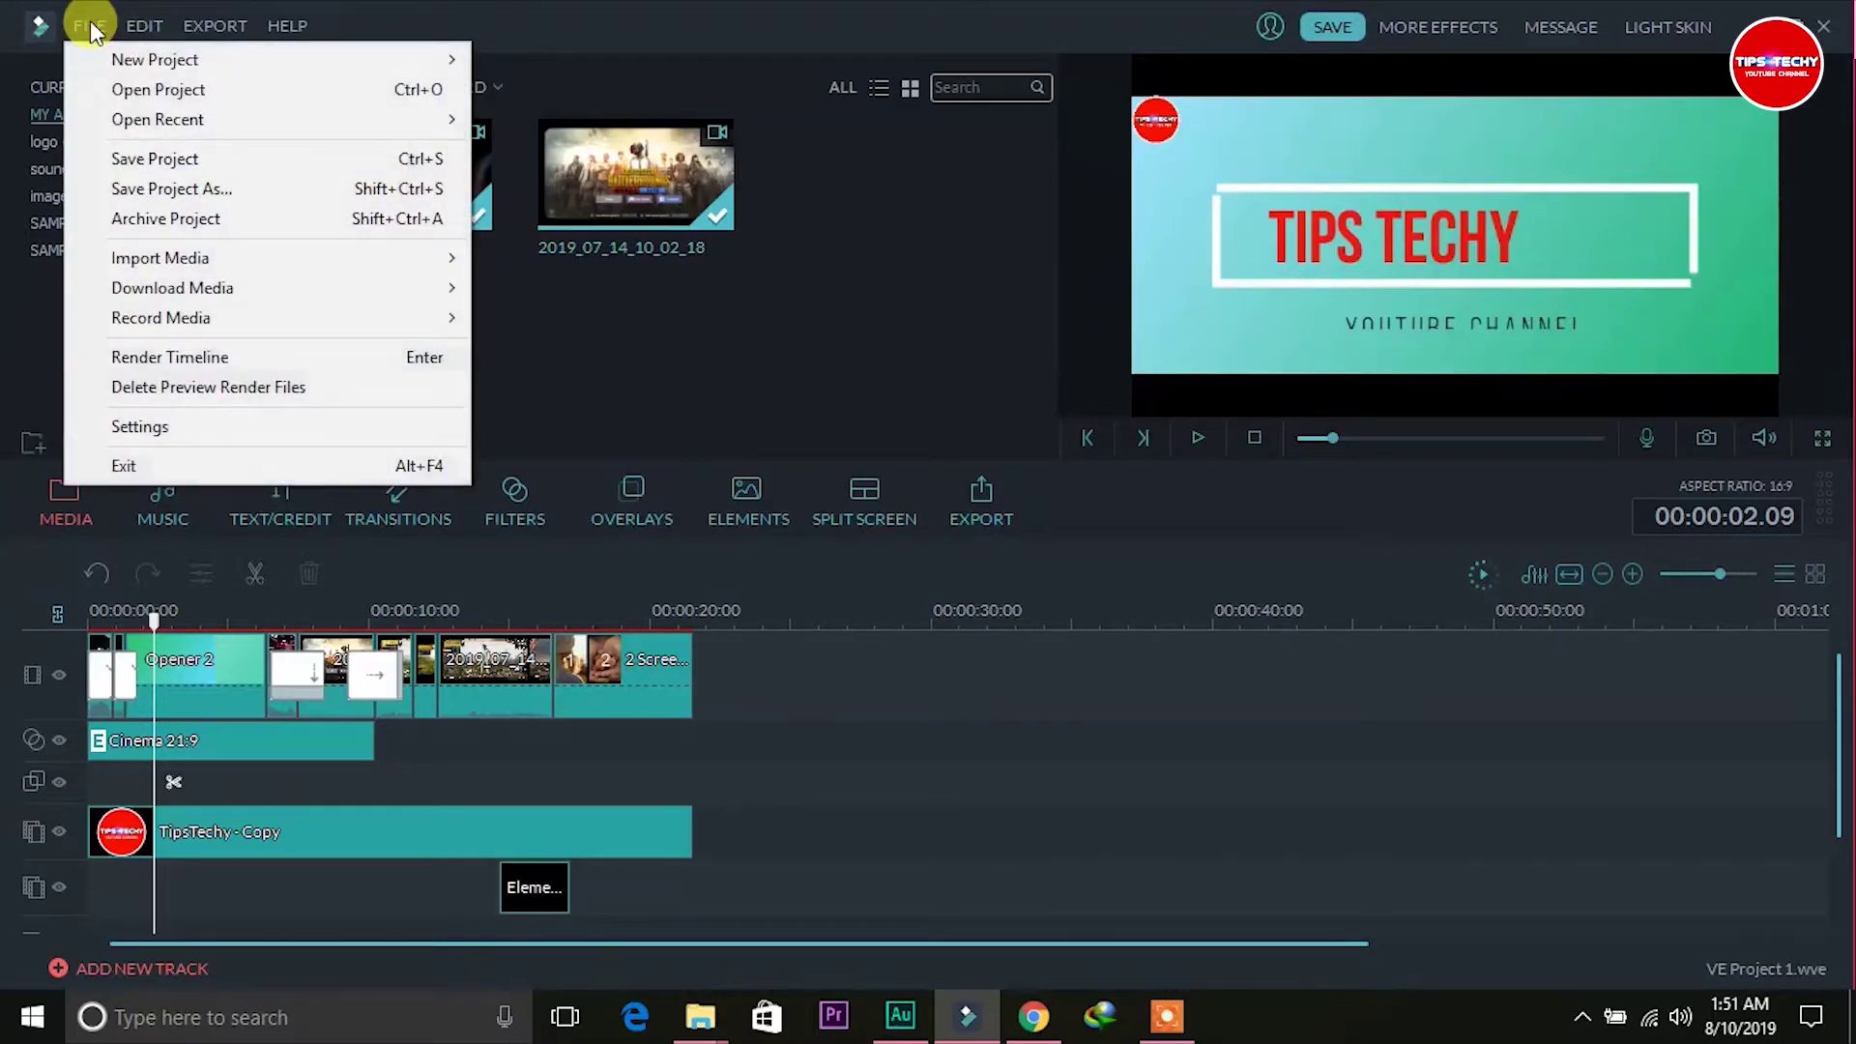
mouse_move(294, 293)
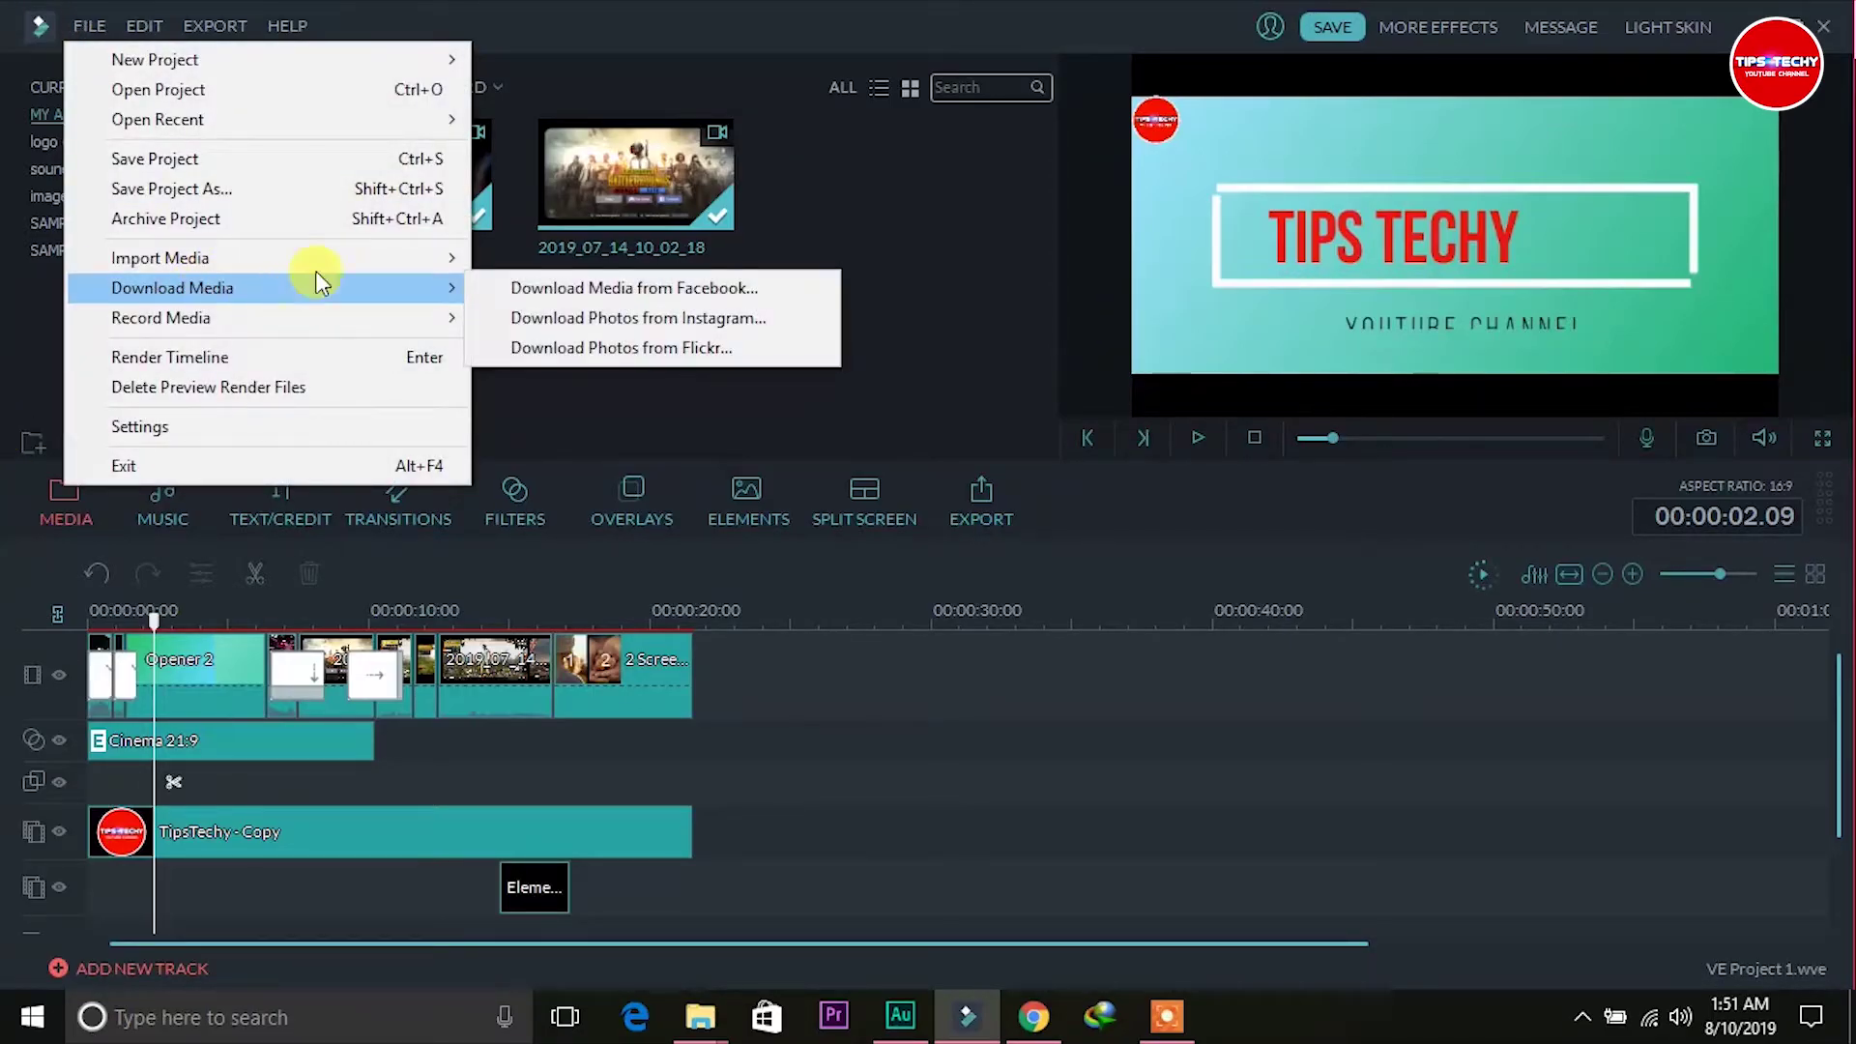
mouse_move(334, 255)
left_click(547, 264)
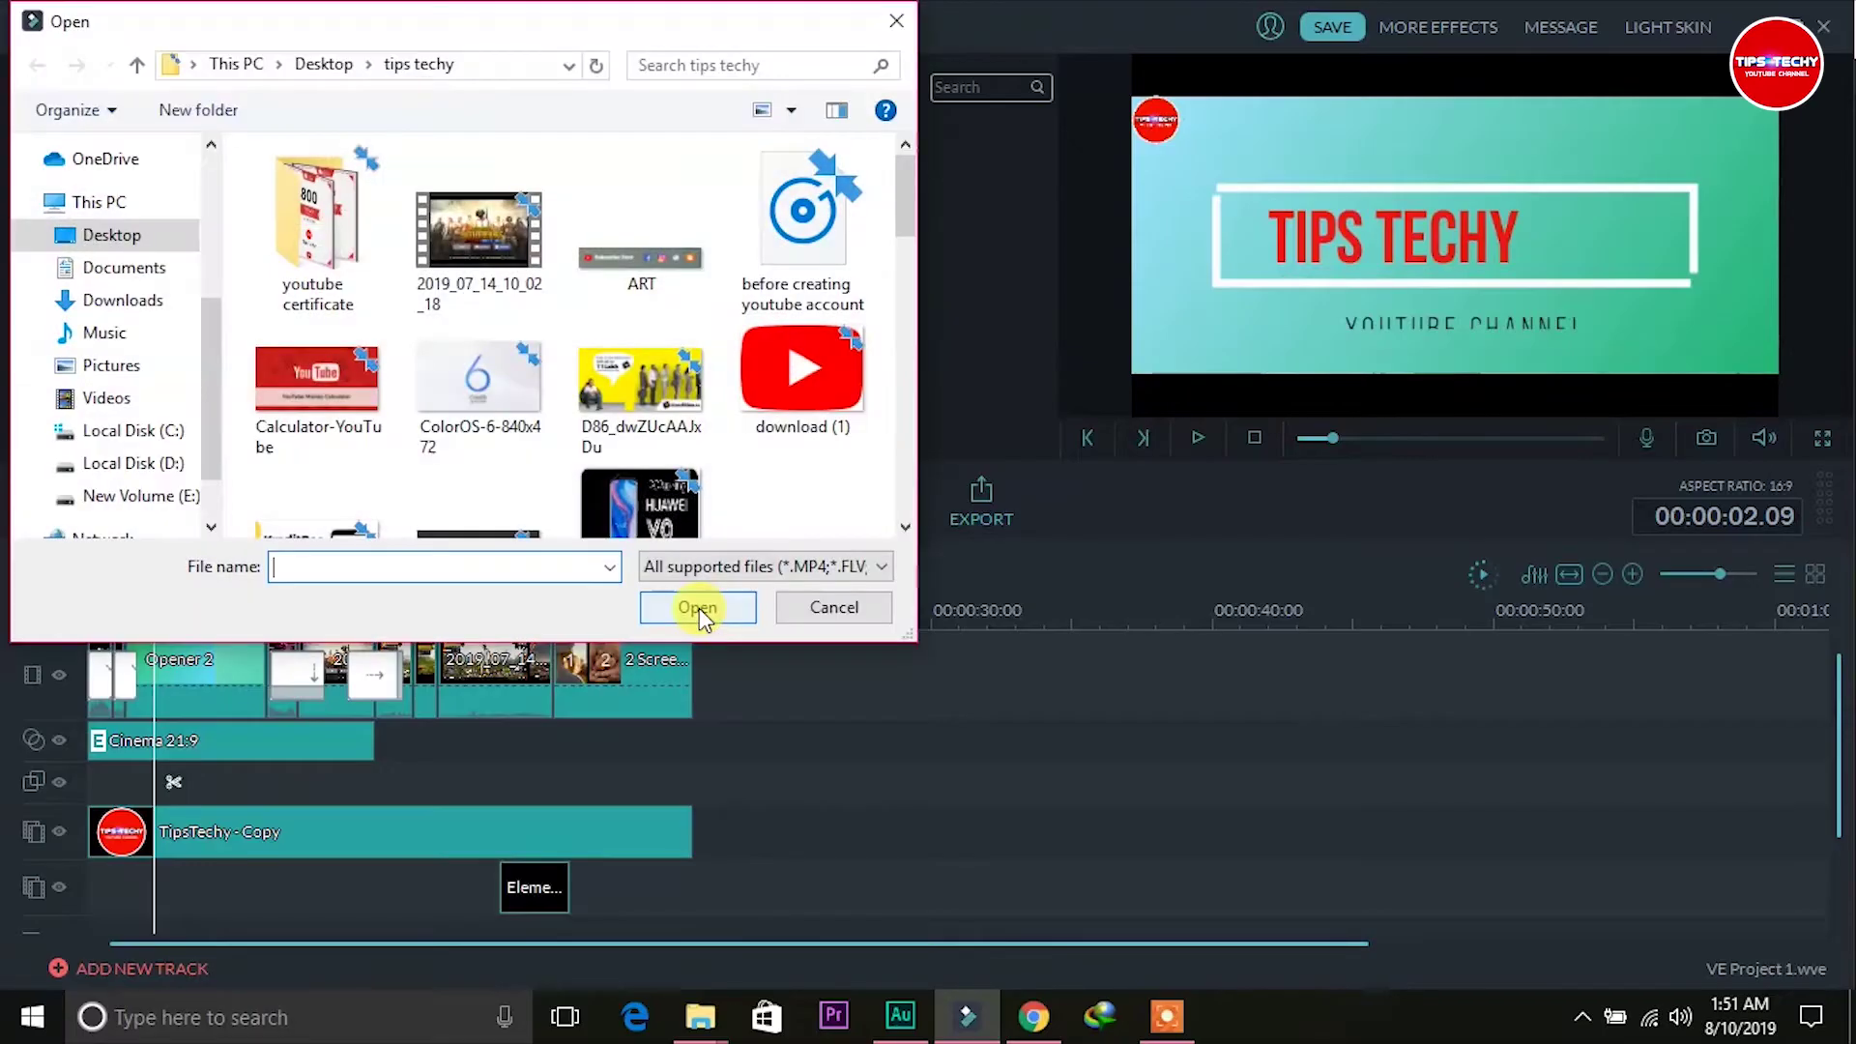
left_click(131, 241)
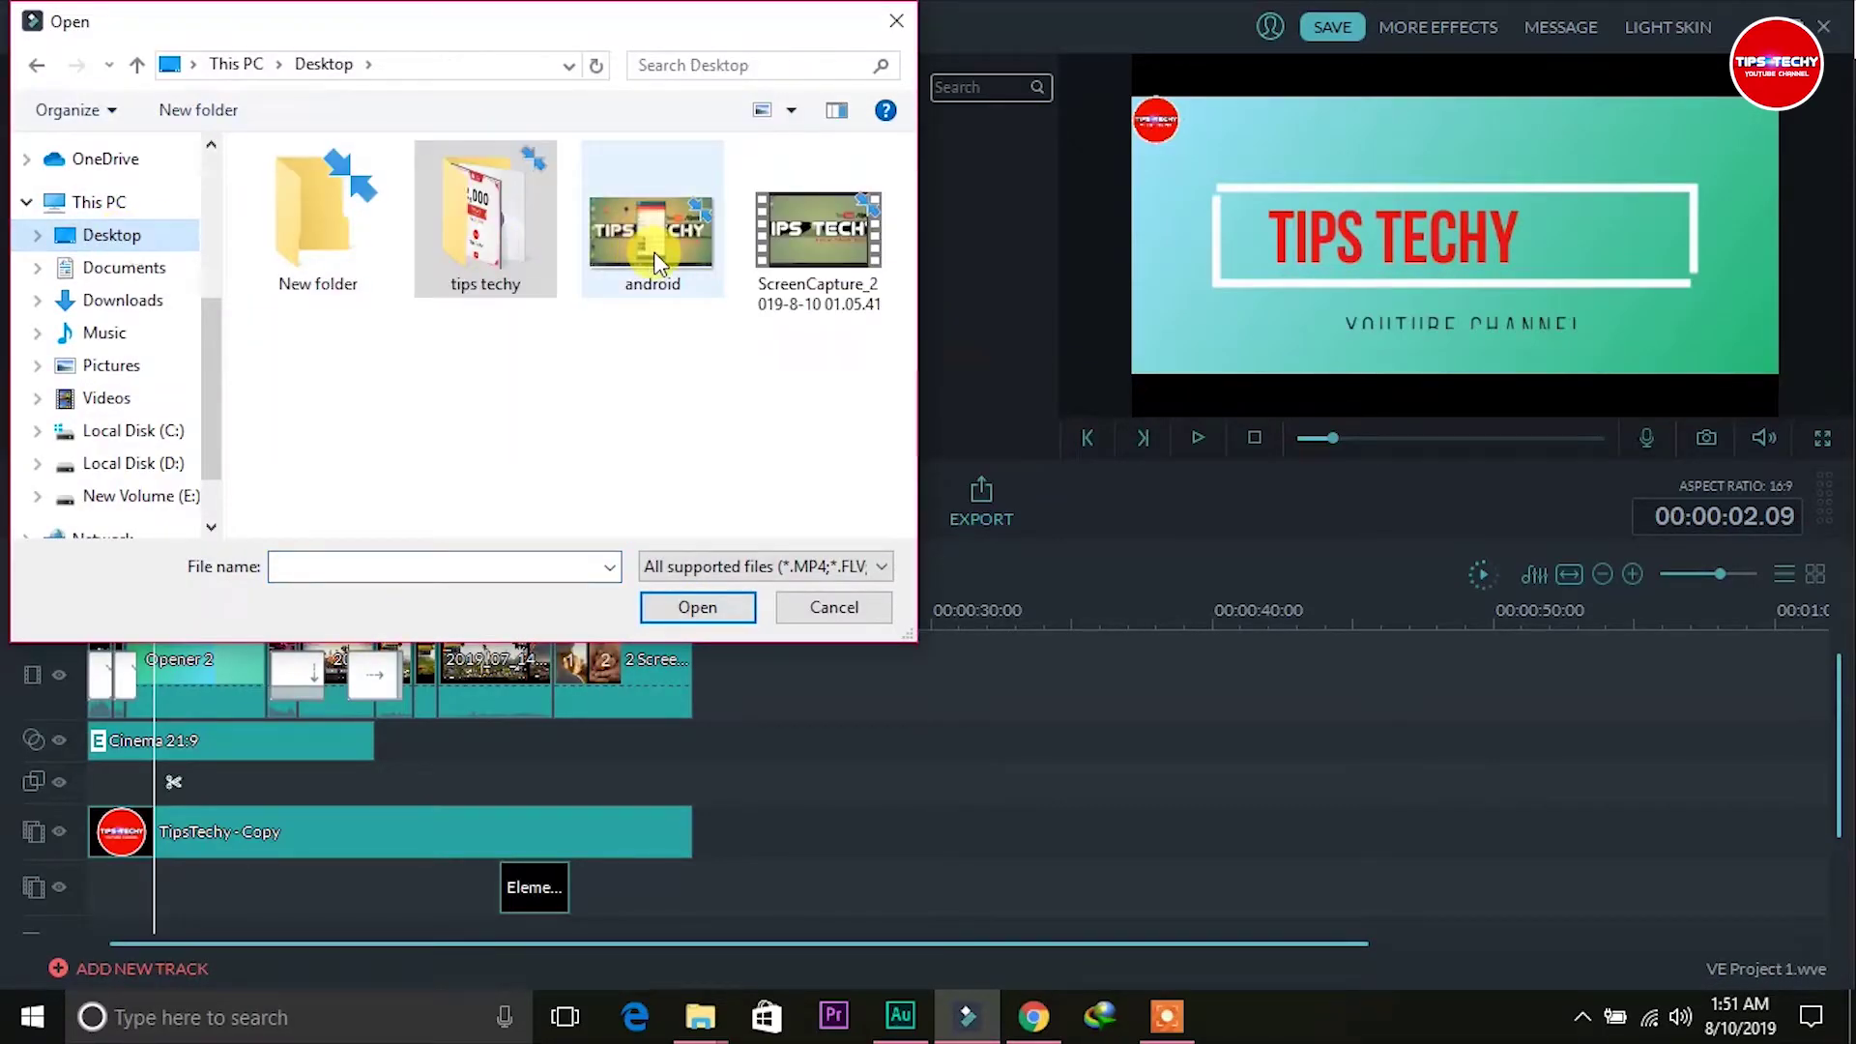
double_click(497, 247)
left_click_drag(907, 208, 907, 309)
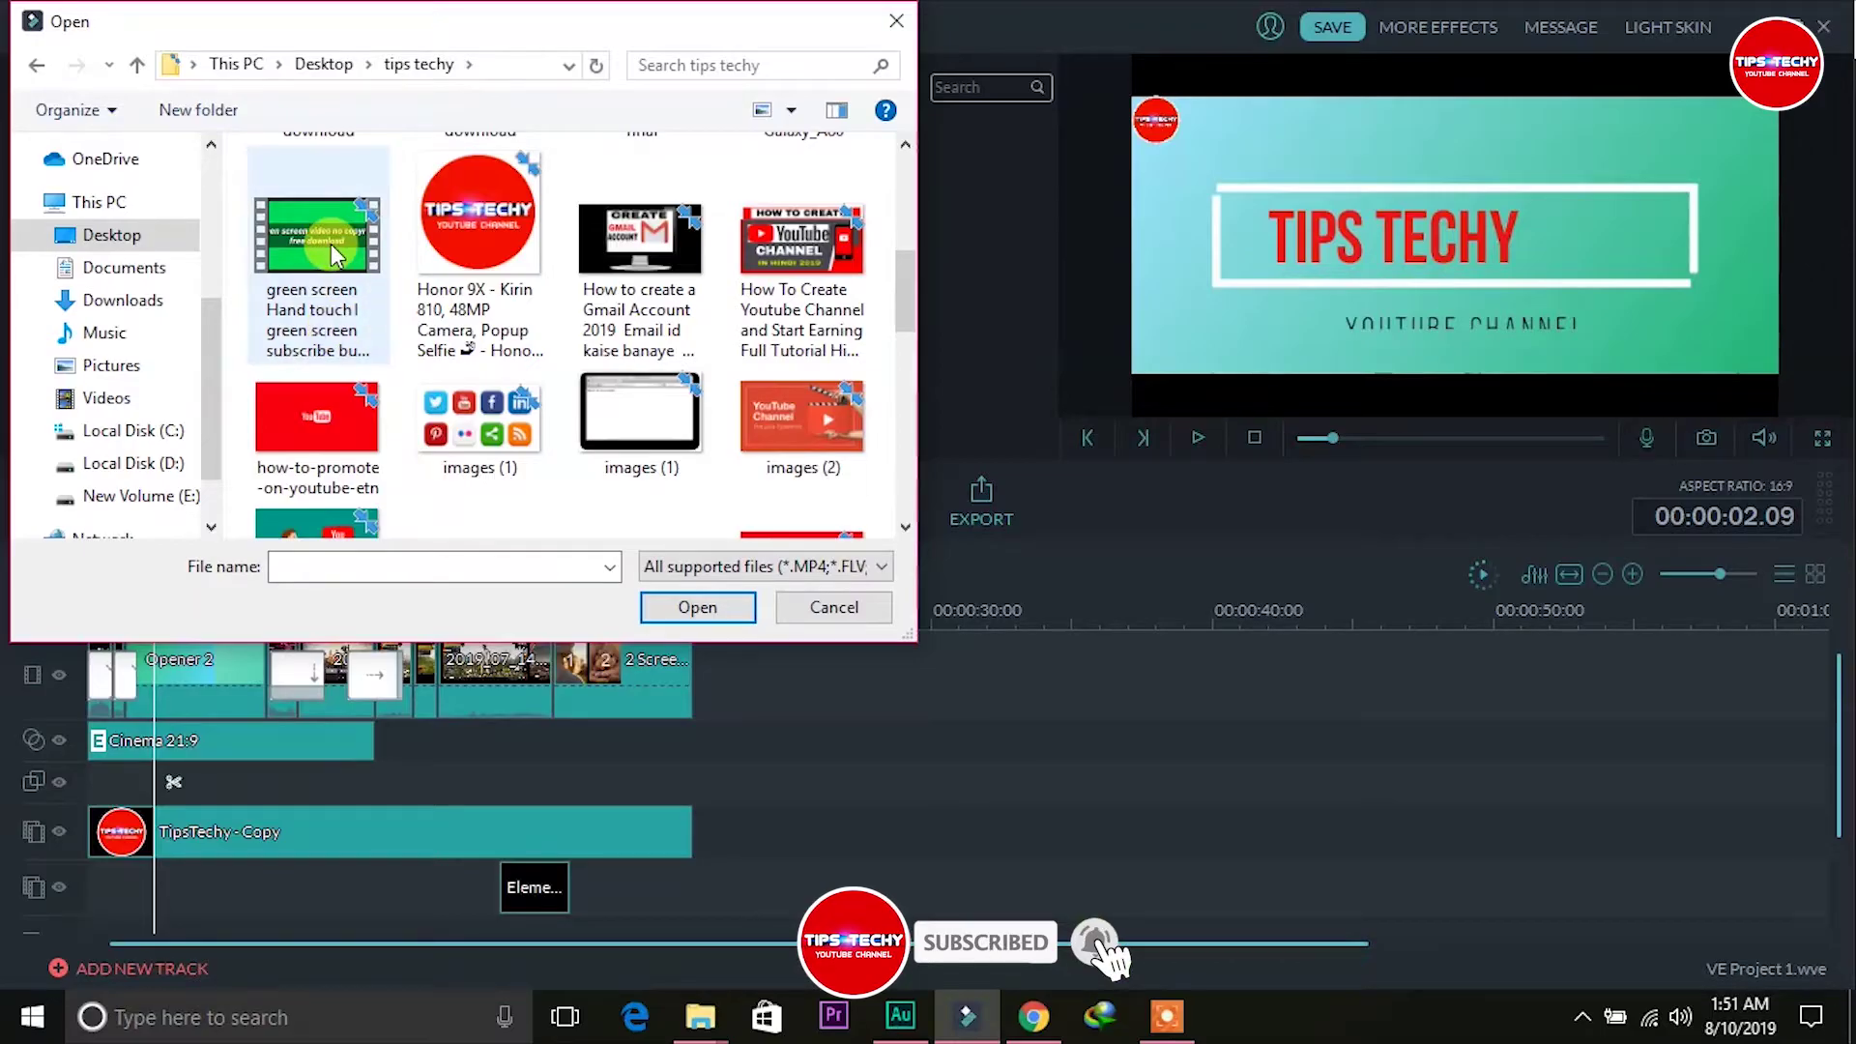
double_click(330, 243)
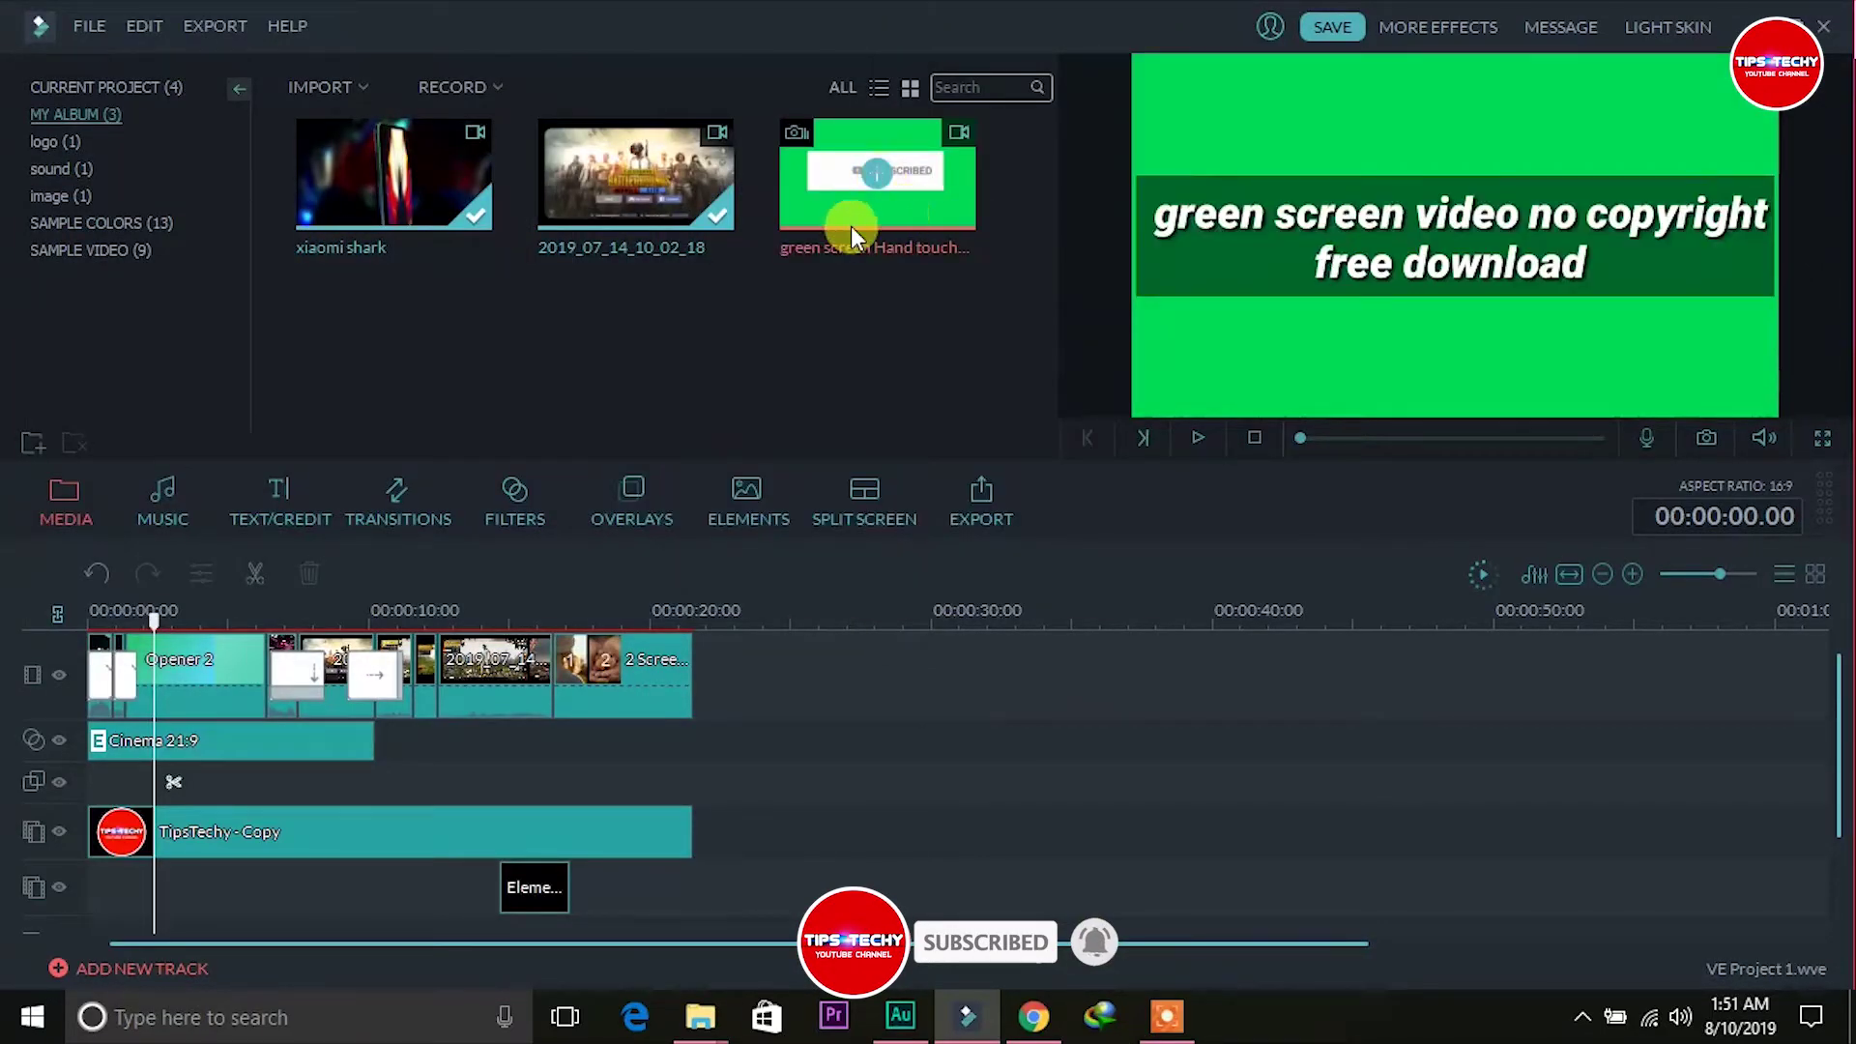
Place the green screen Hand touch clip at the start of the empty track below Element Love 3 and preview it at 00:00:08.08.
left_click(583, 297)
left_click_drag(891, 200, 87, 822)
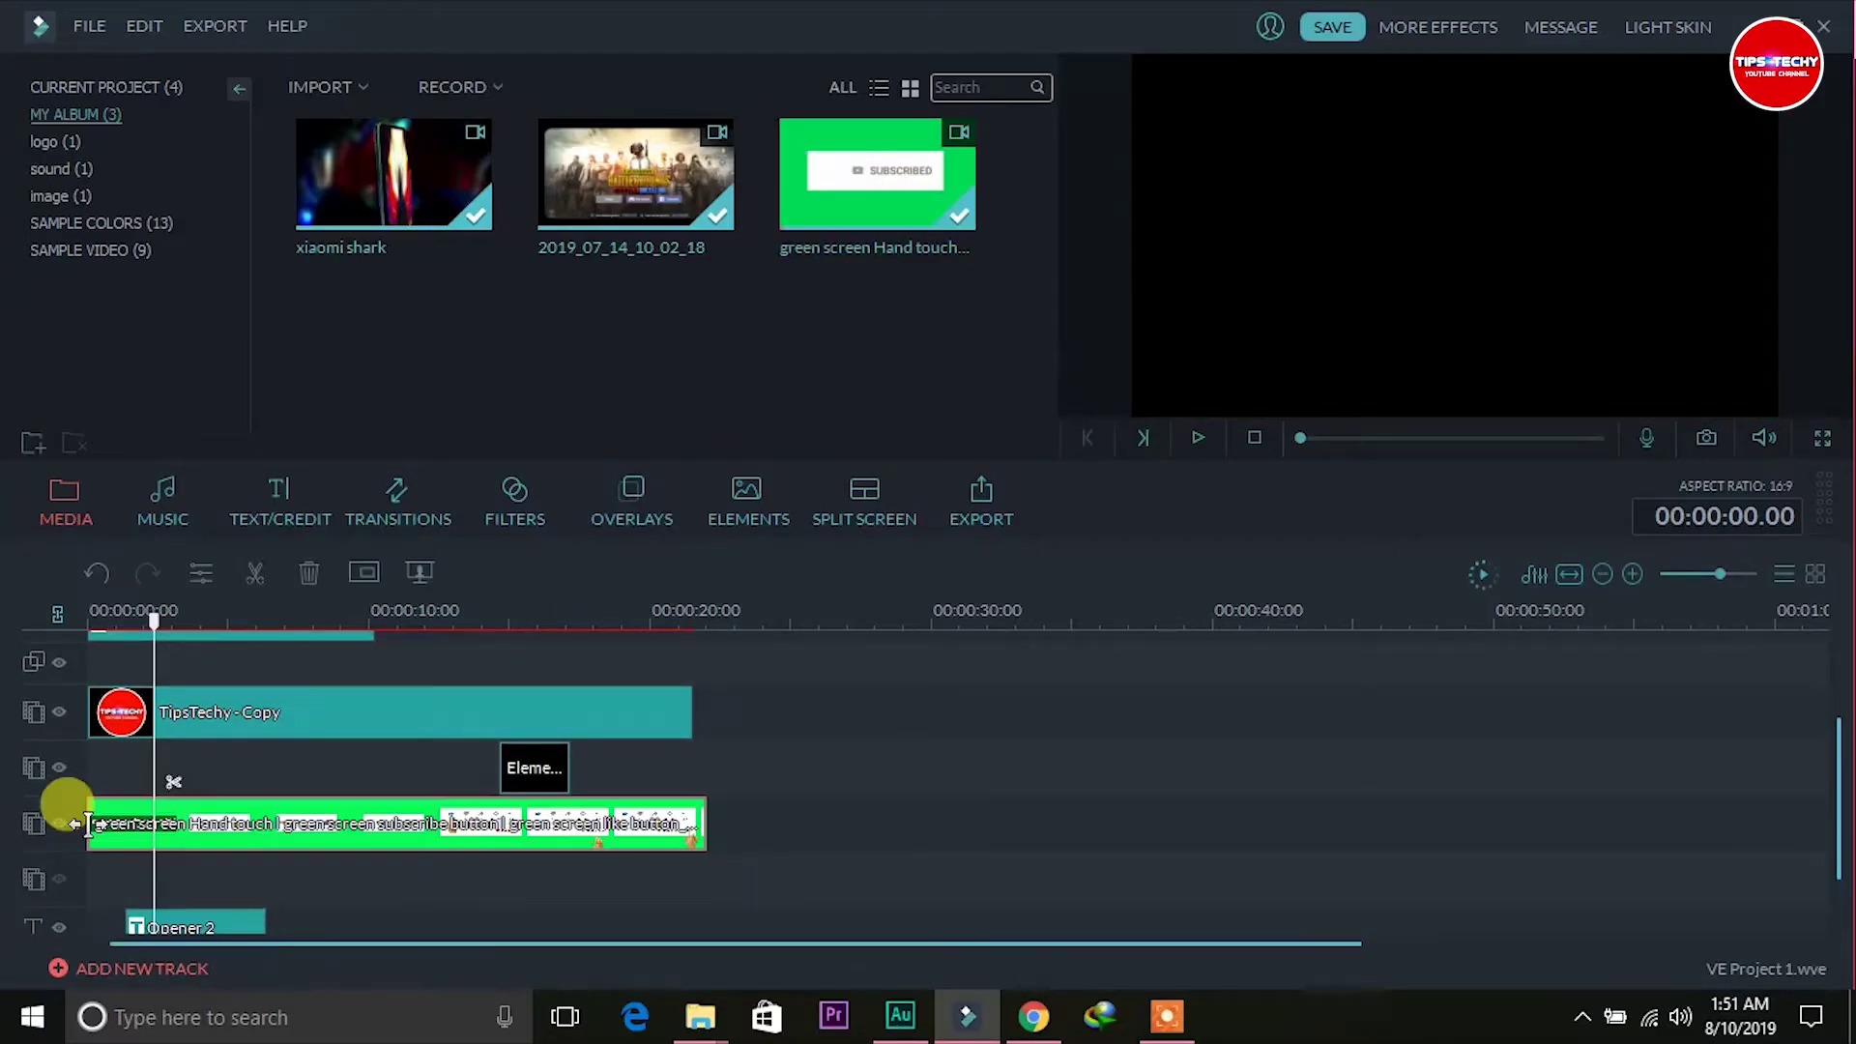
left_click(749, 828)
left_click(1409, 350)
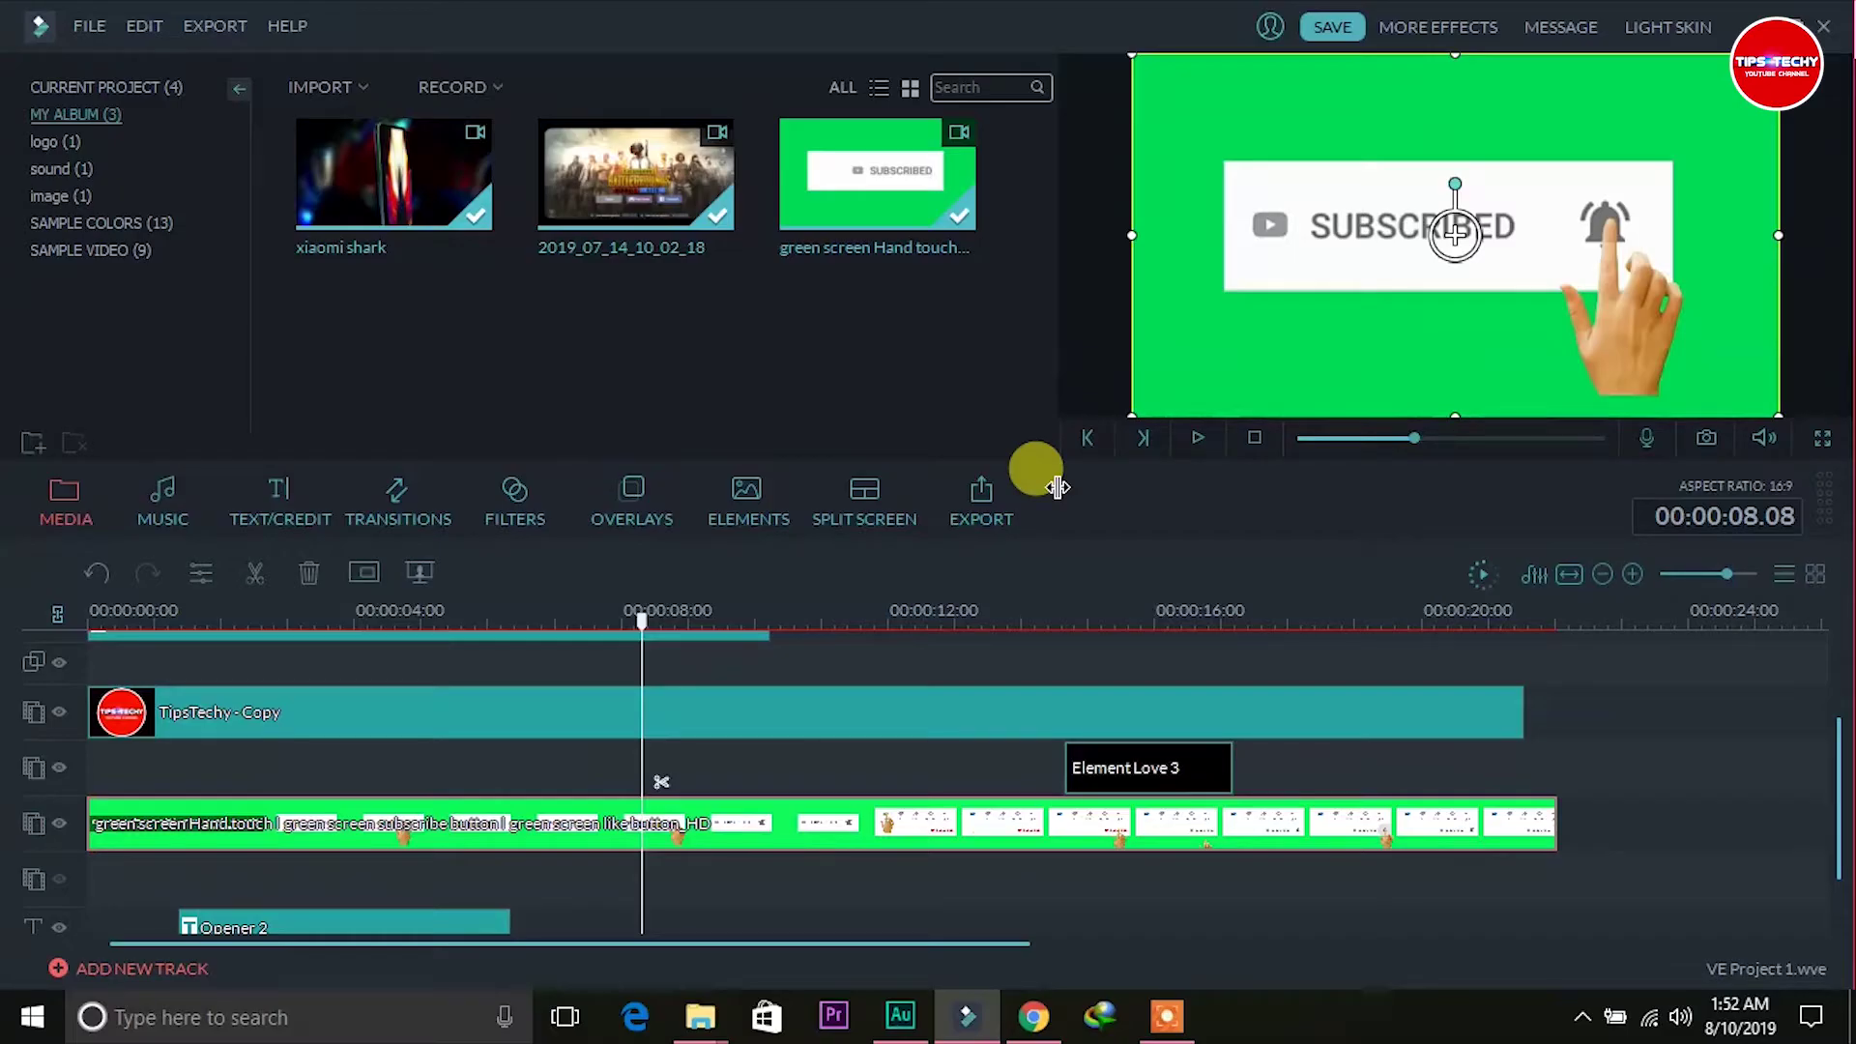
scroll(651, 812, "up", 1)
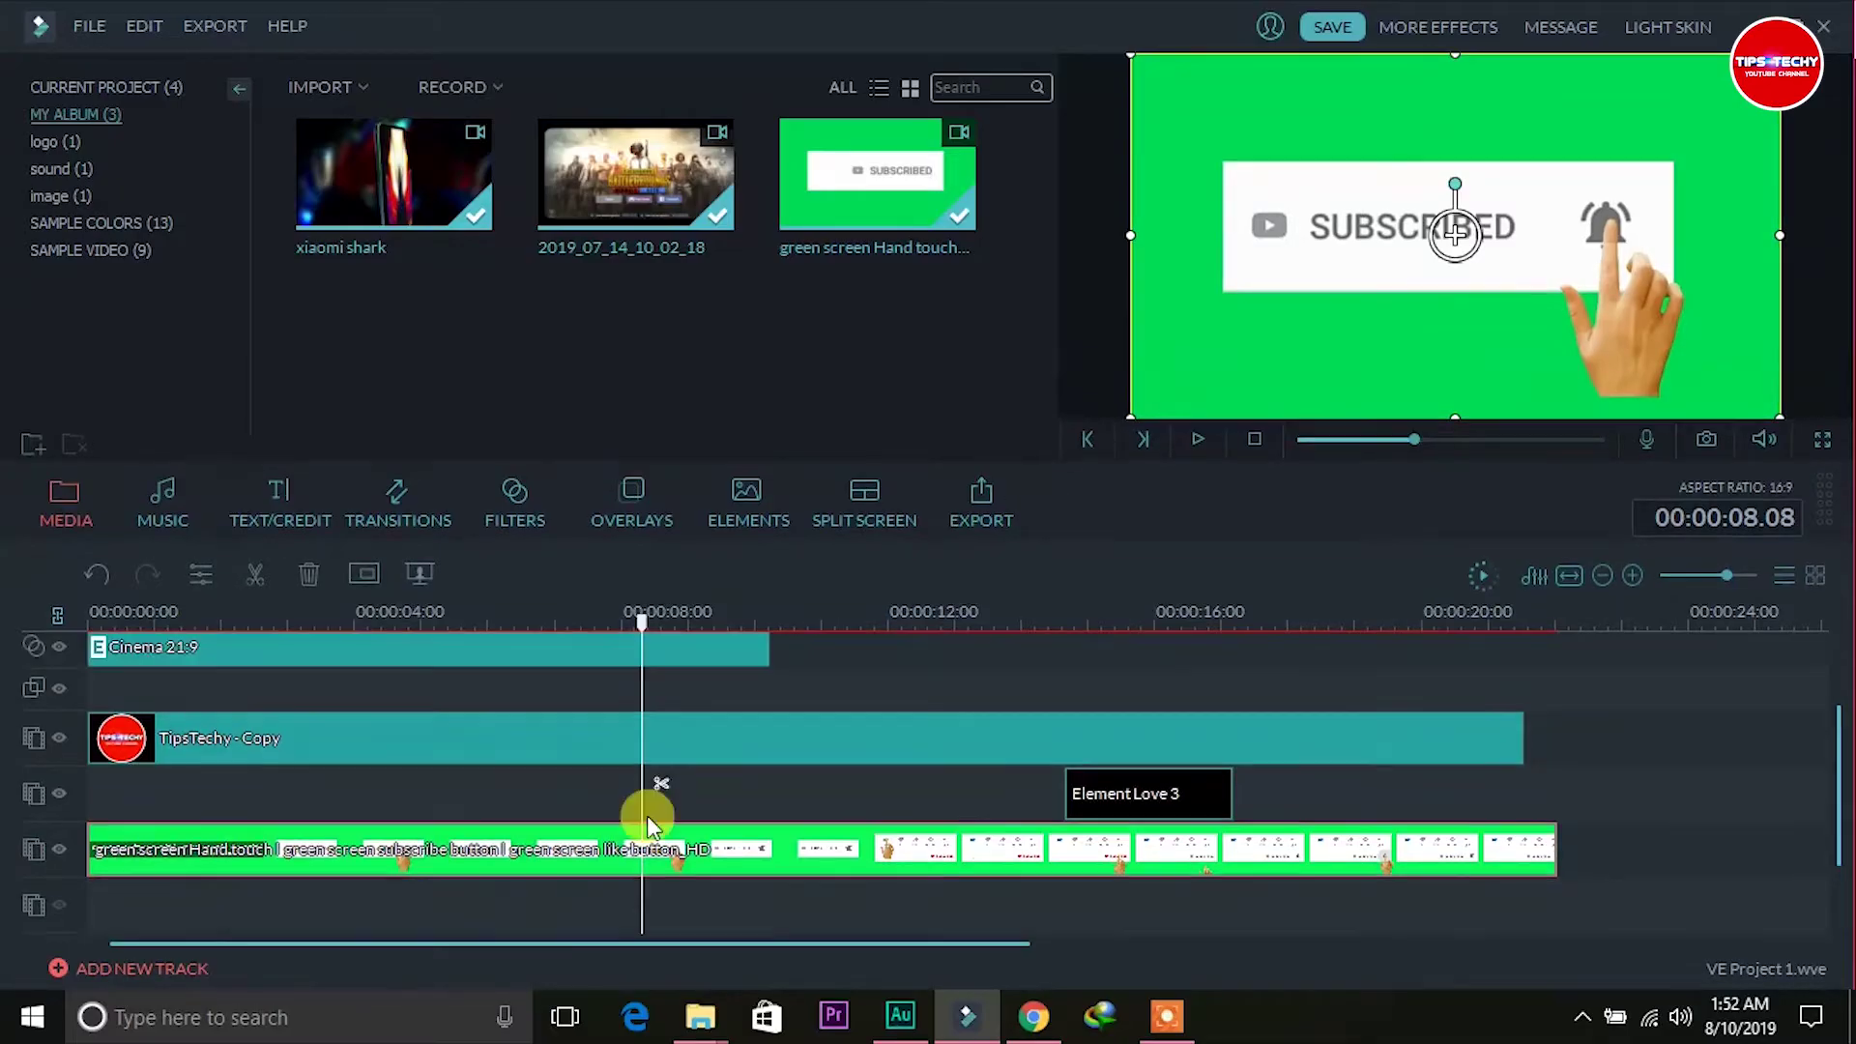
Make the clip's green background transparent with Chroma Key (Green Screen) and adjust the intensity level.
left_click(419, 574)
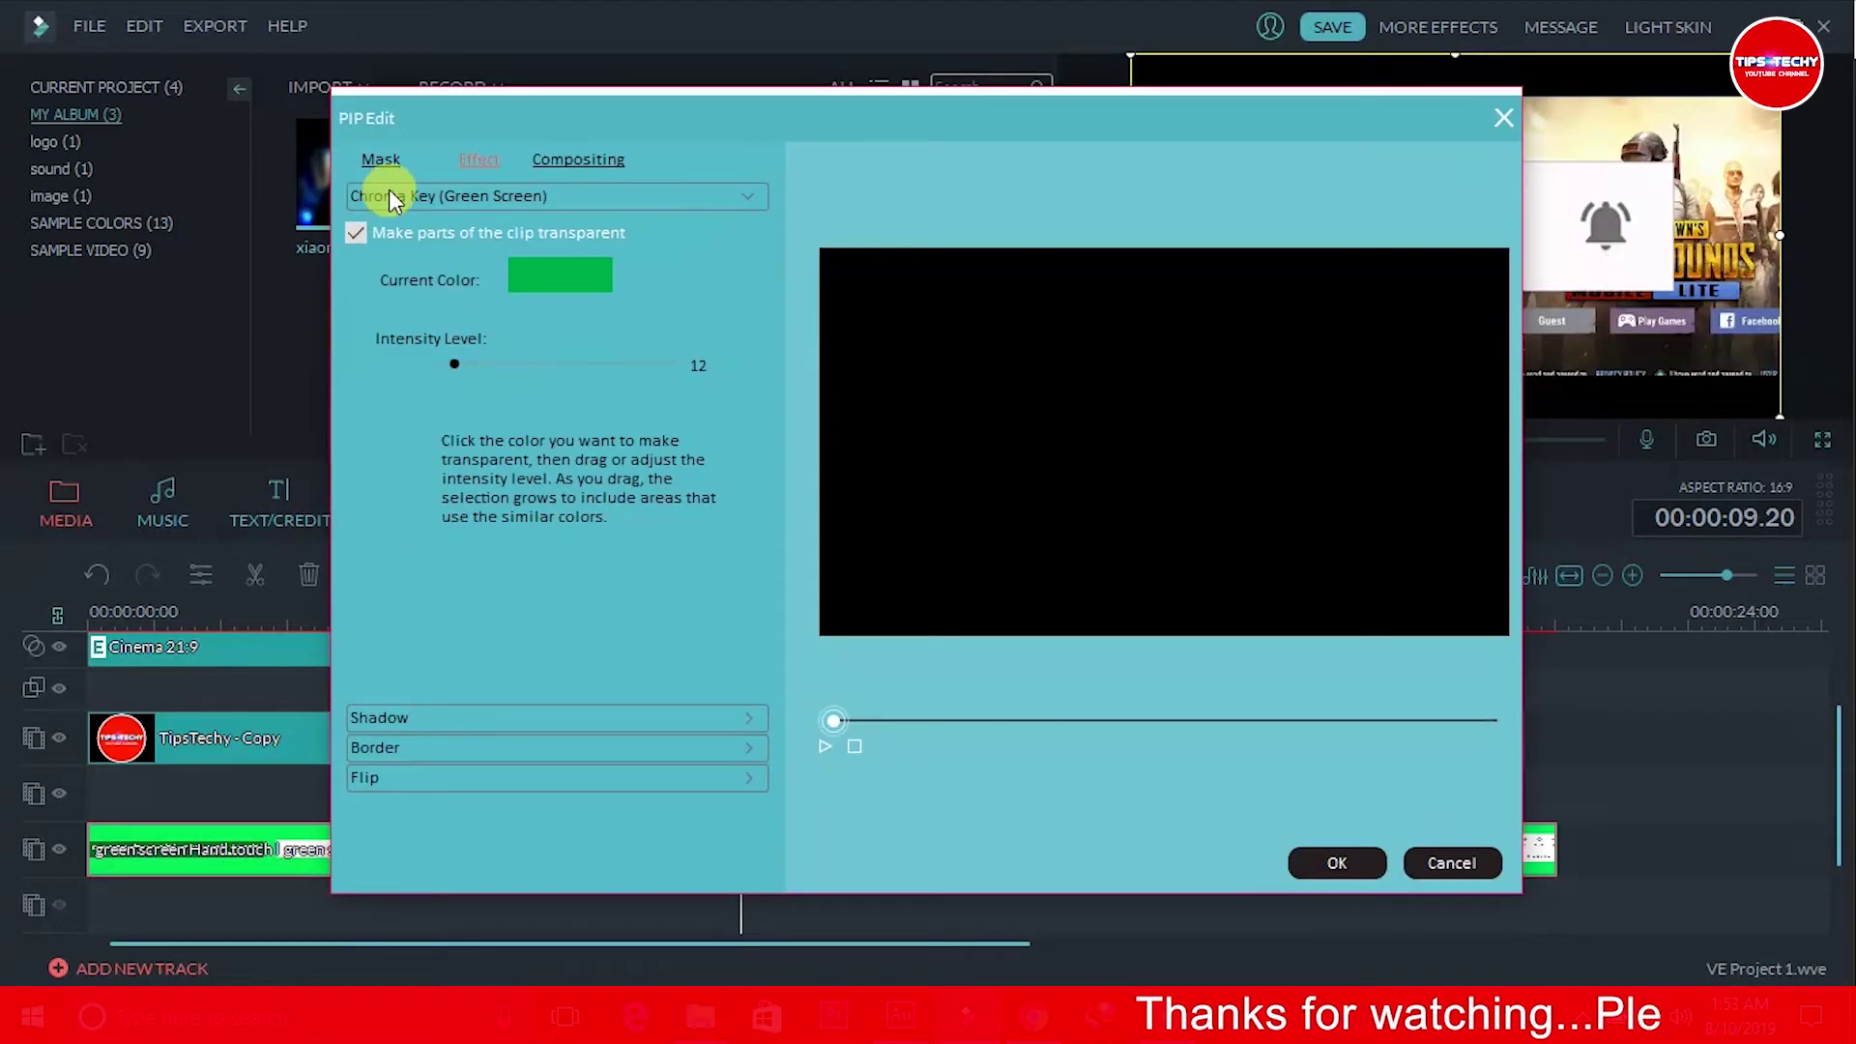
left_click(350, 234)
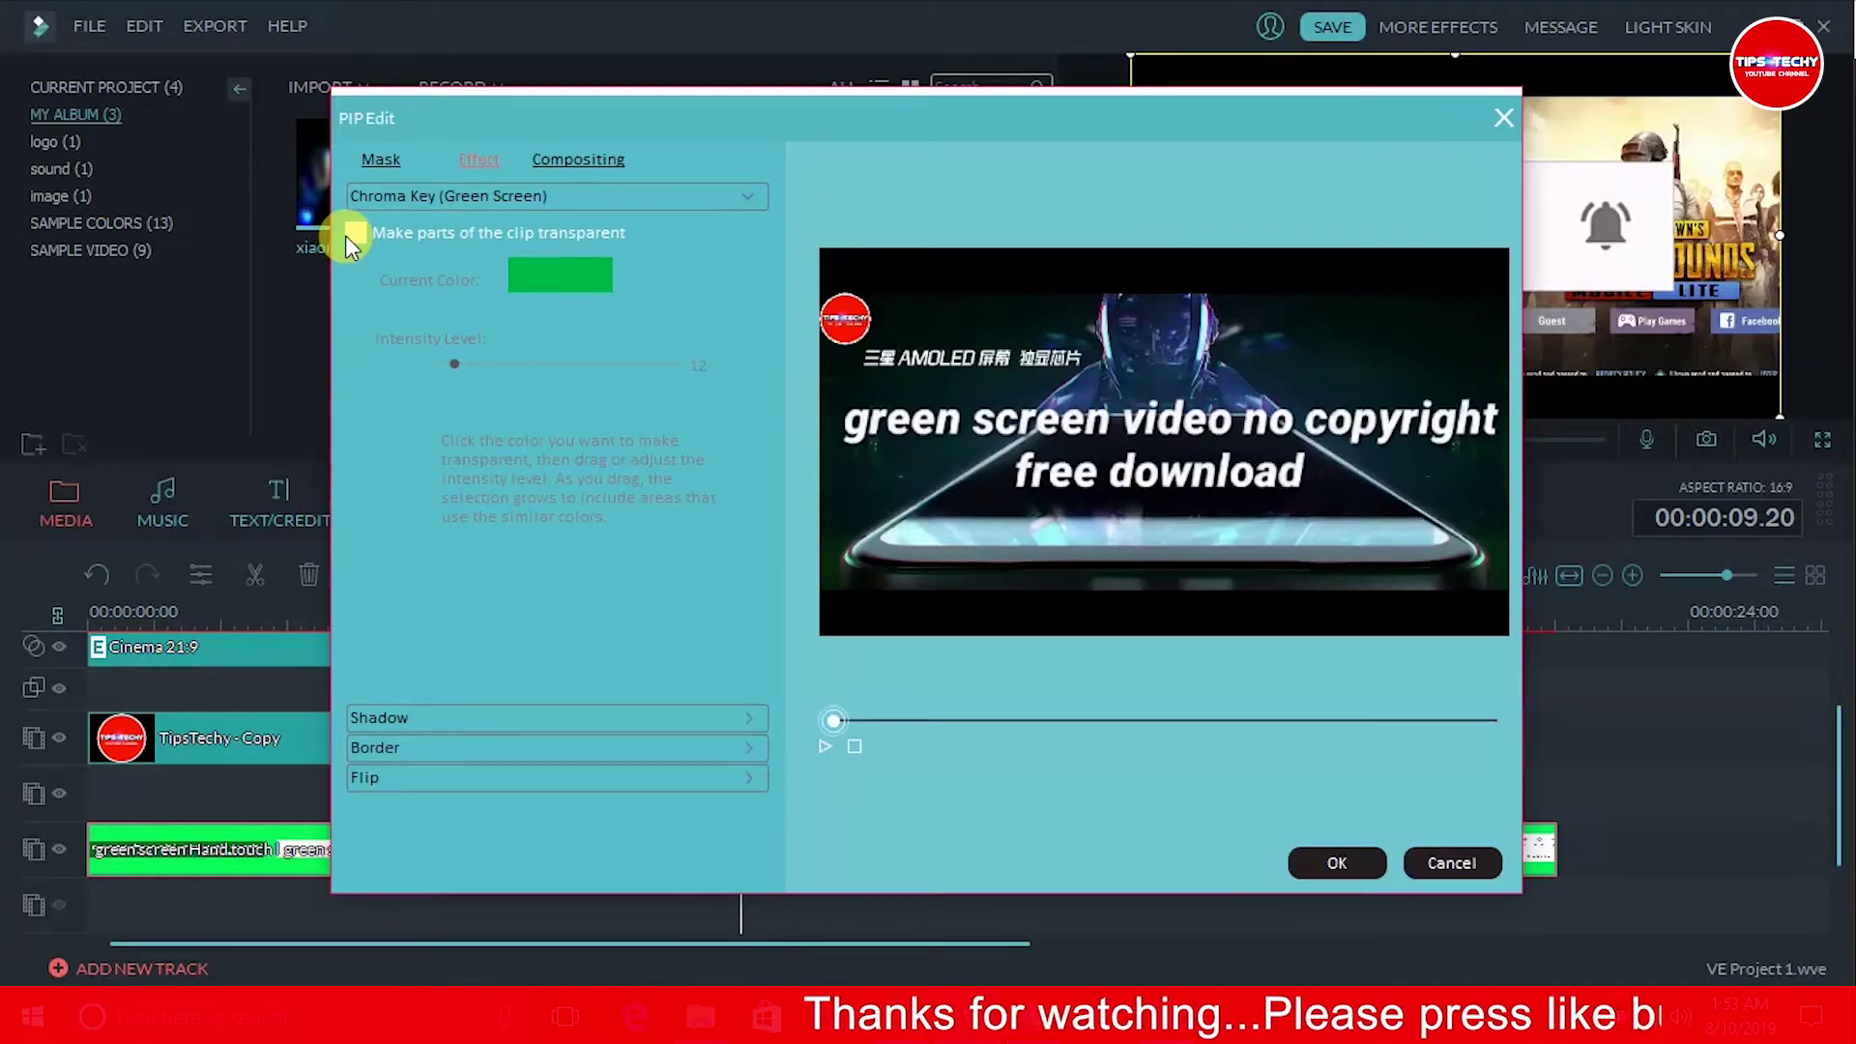
left_click(359, 235)
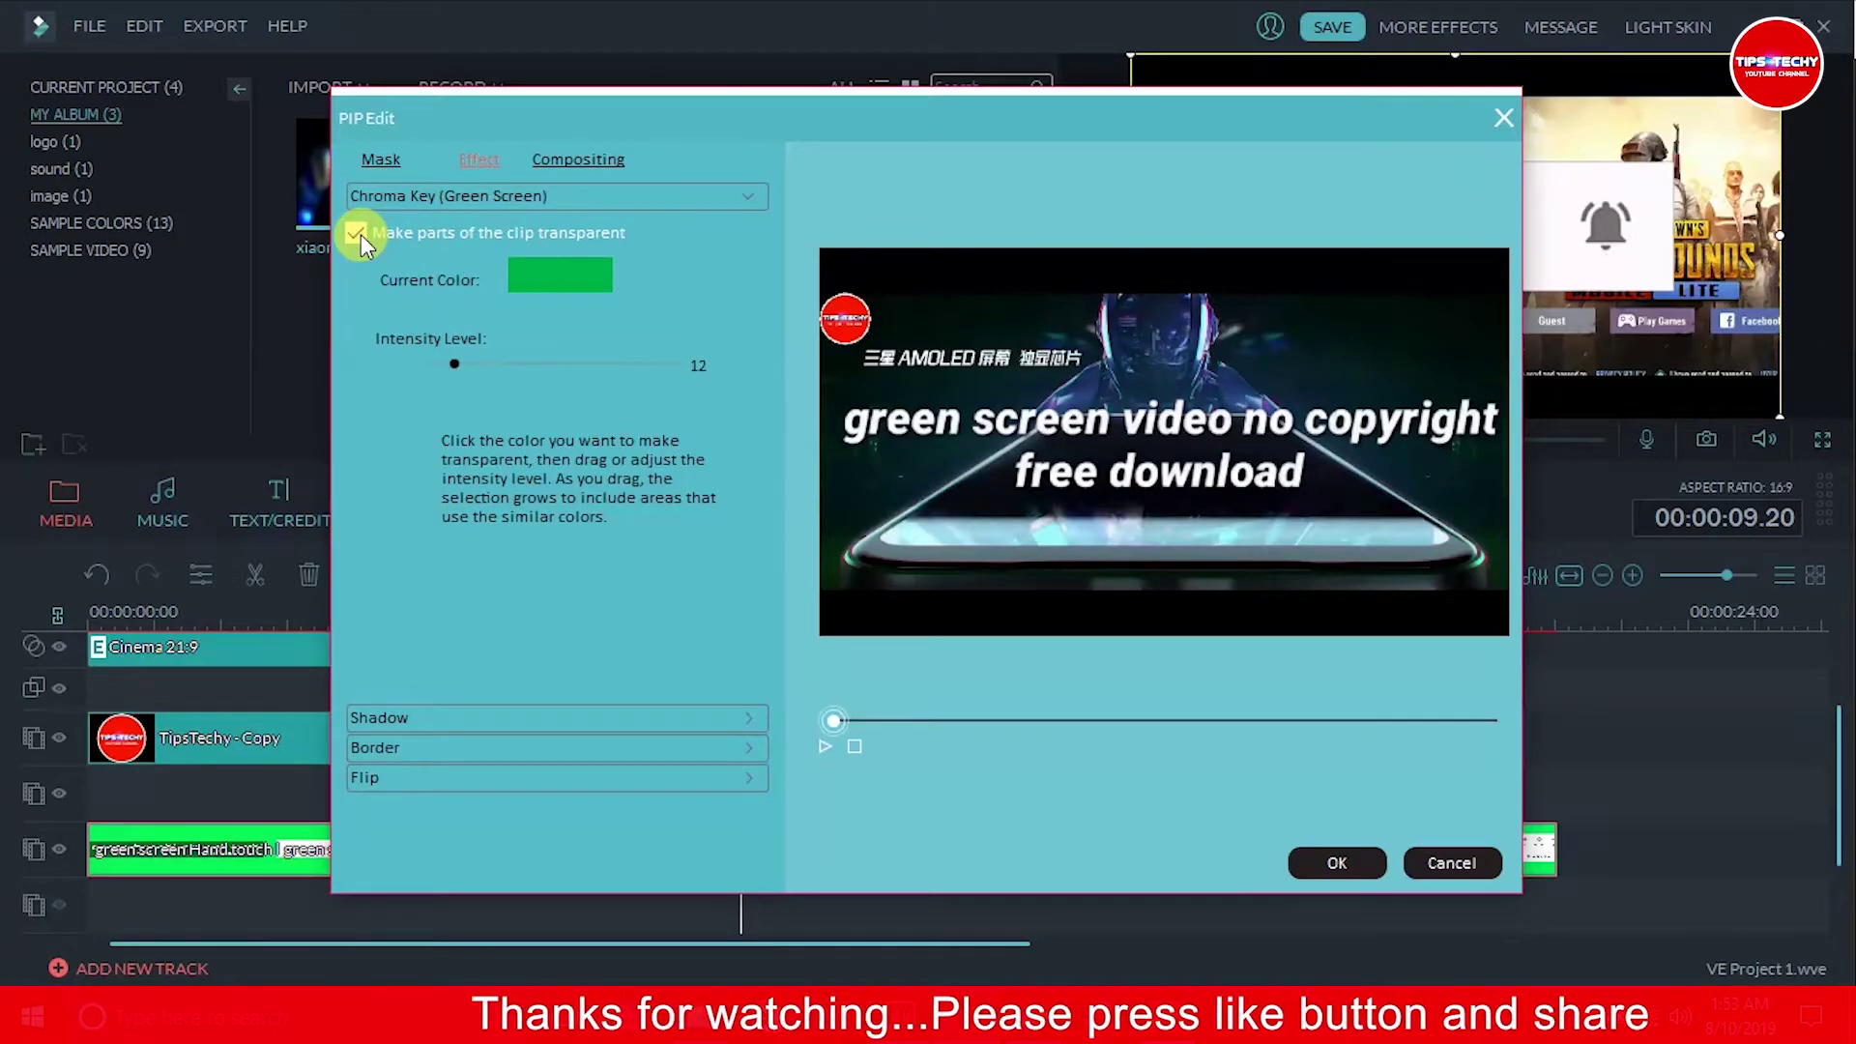
left_click_drag(455, 363, 540, 364)
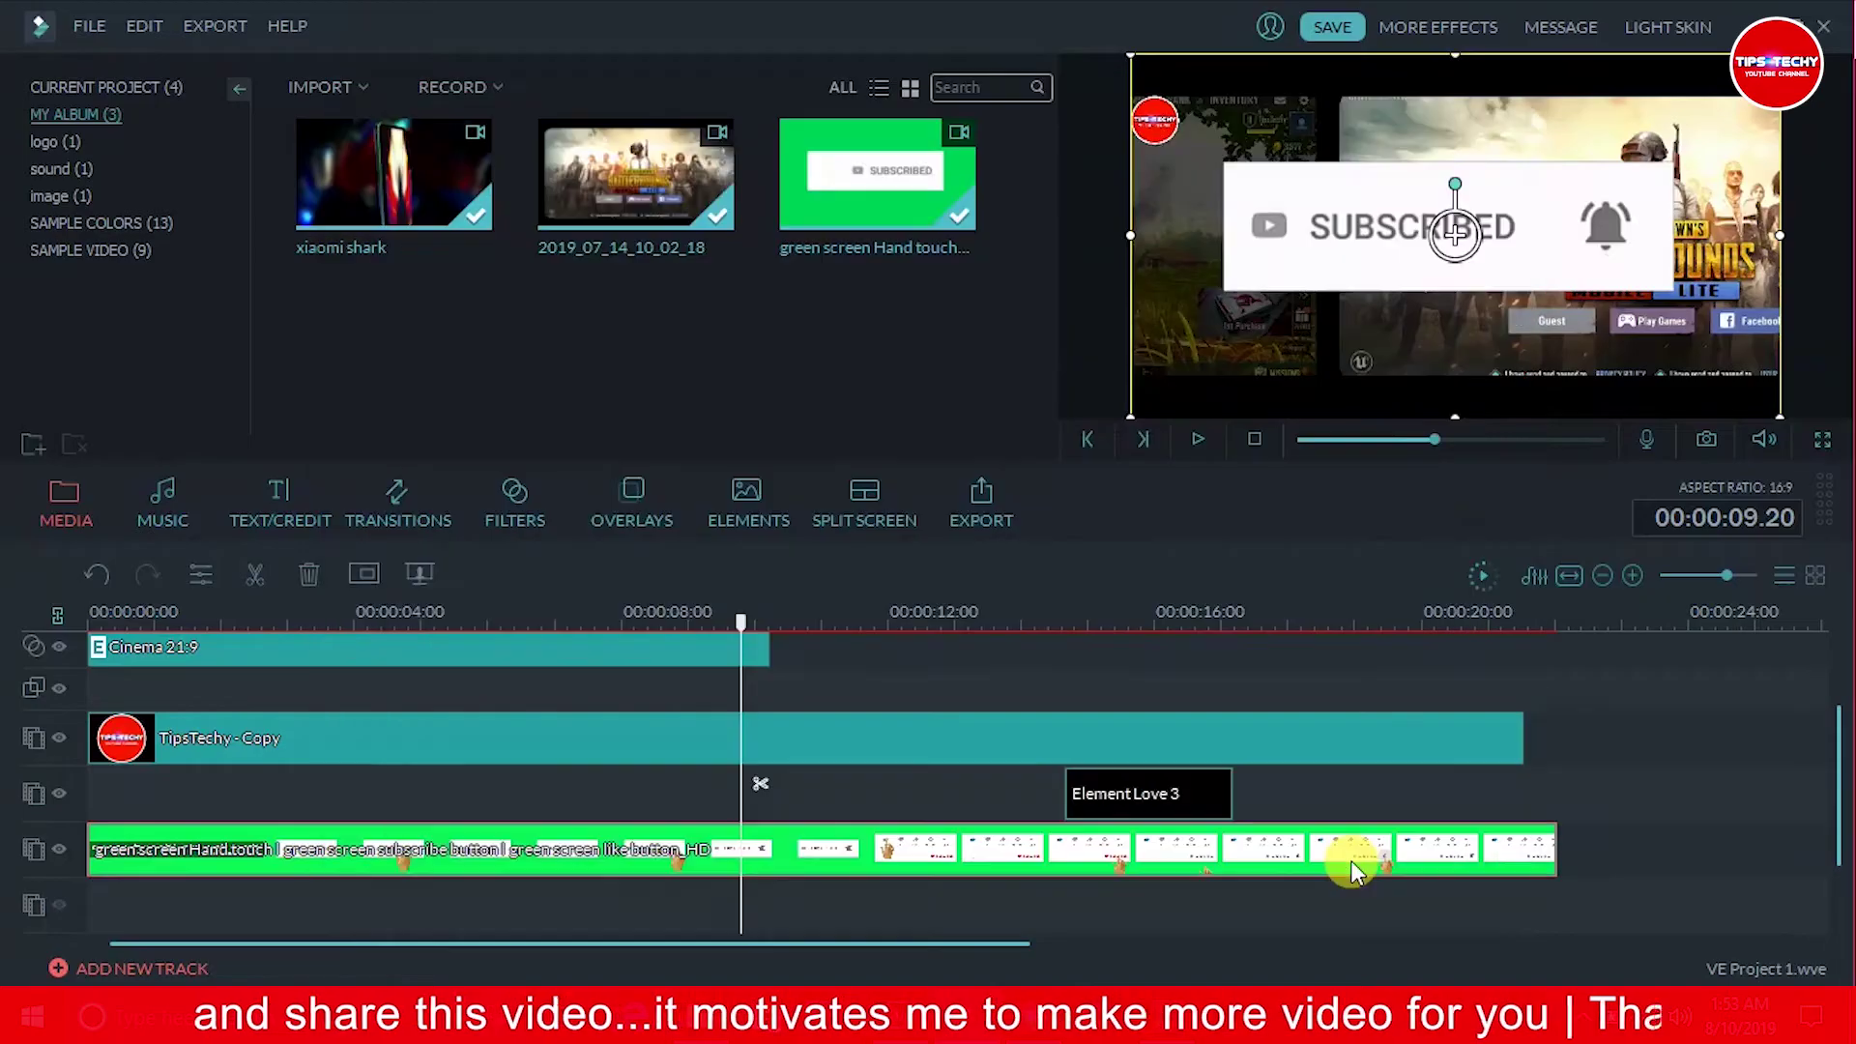
Start the green screen clip at about 00:00:03.06, then shrink the subscribe button into the bottom centre of the picture.
left_click(1351, 861)
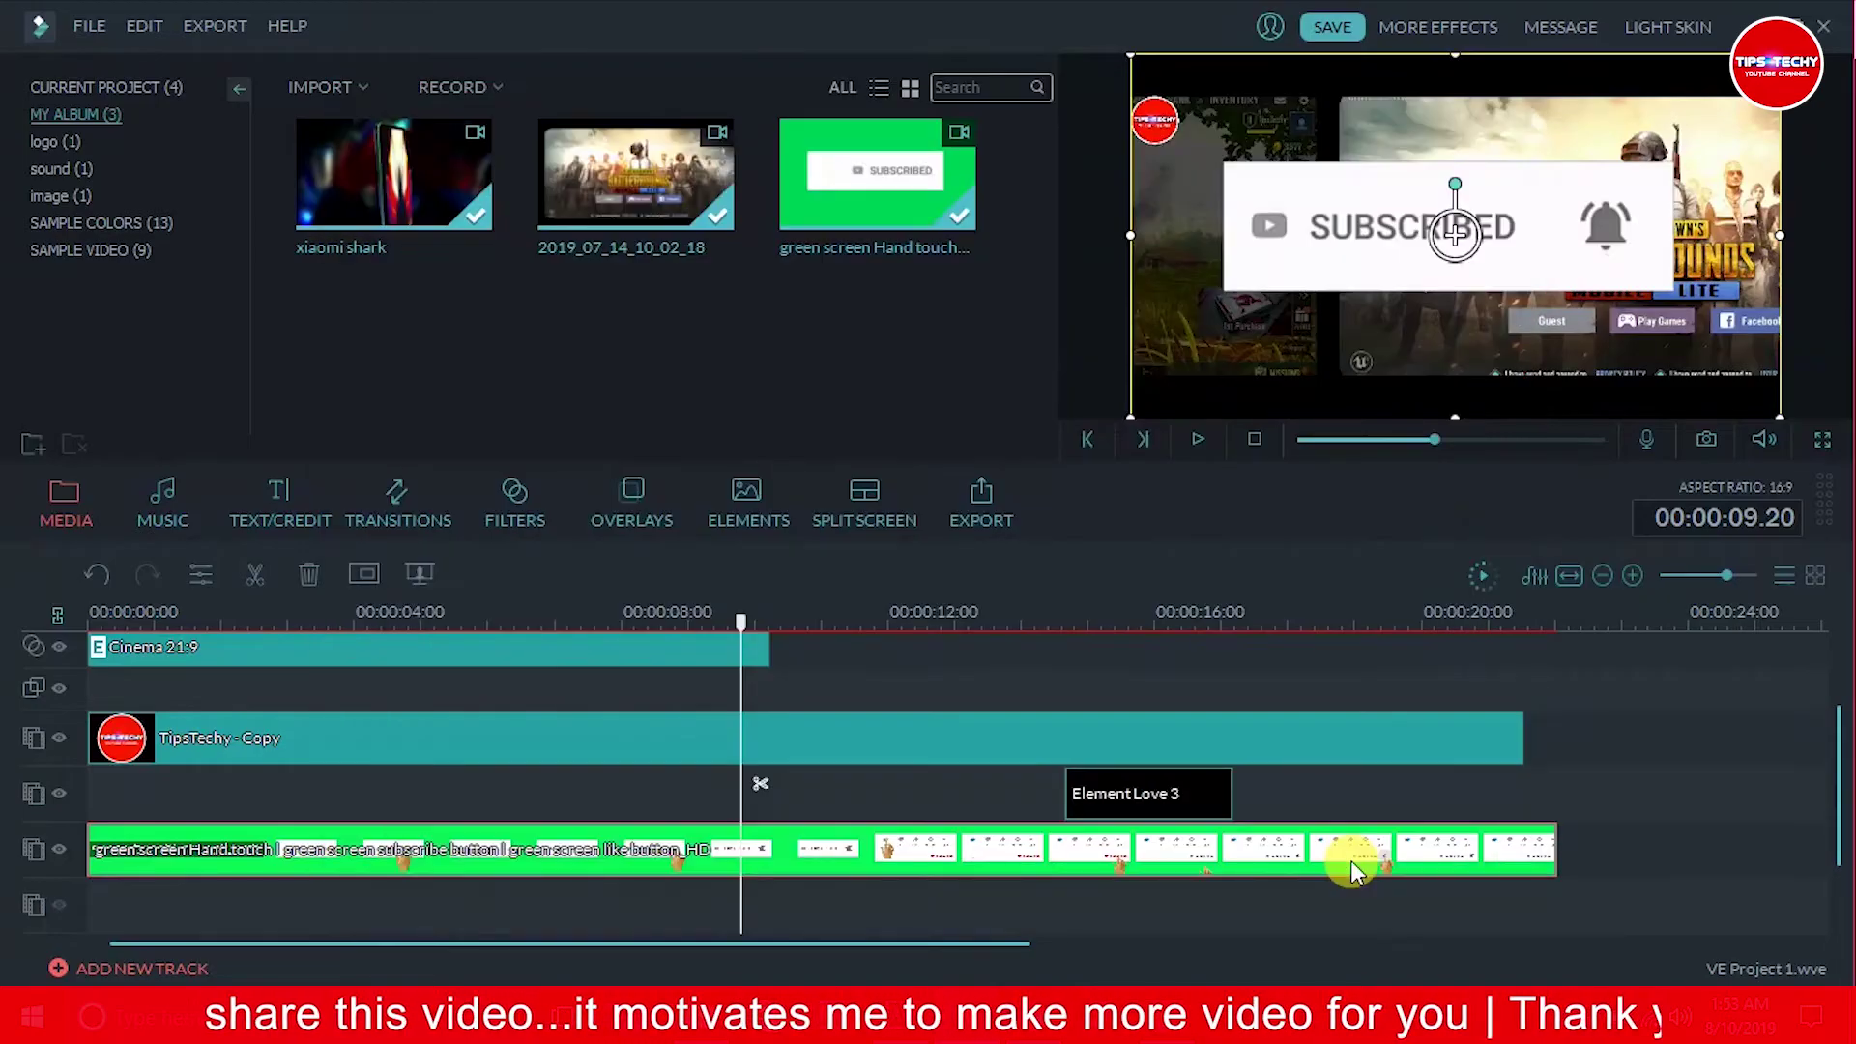
left_click(280, 613)
left_click_drag(82, 848, 293, 847)
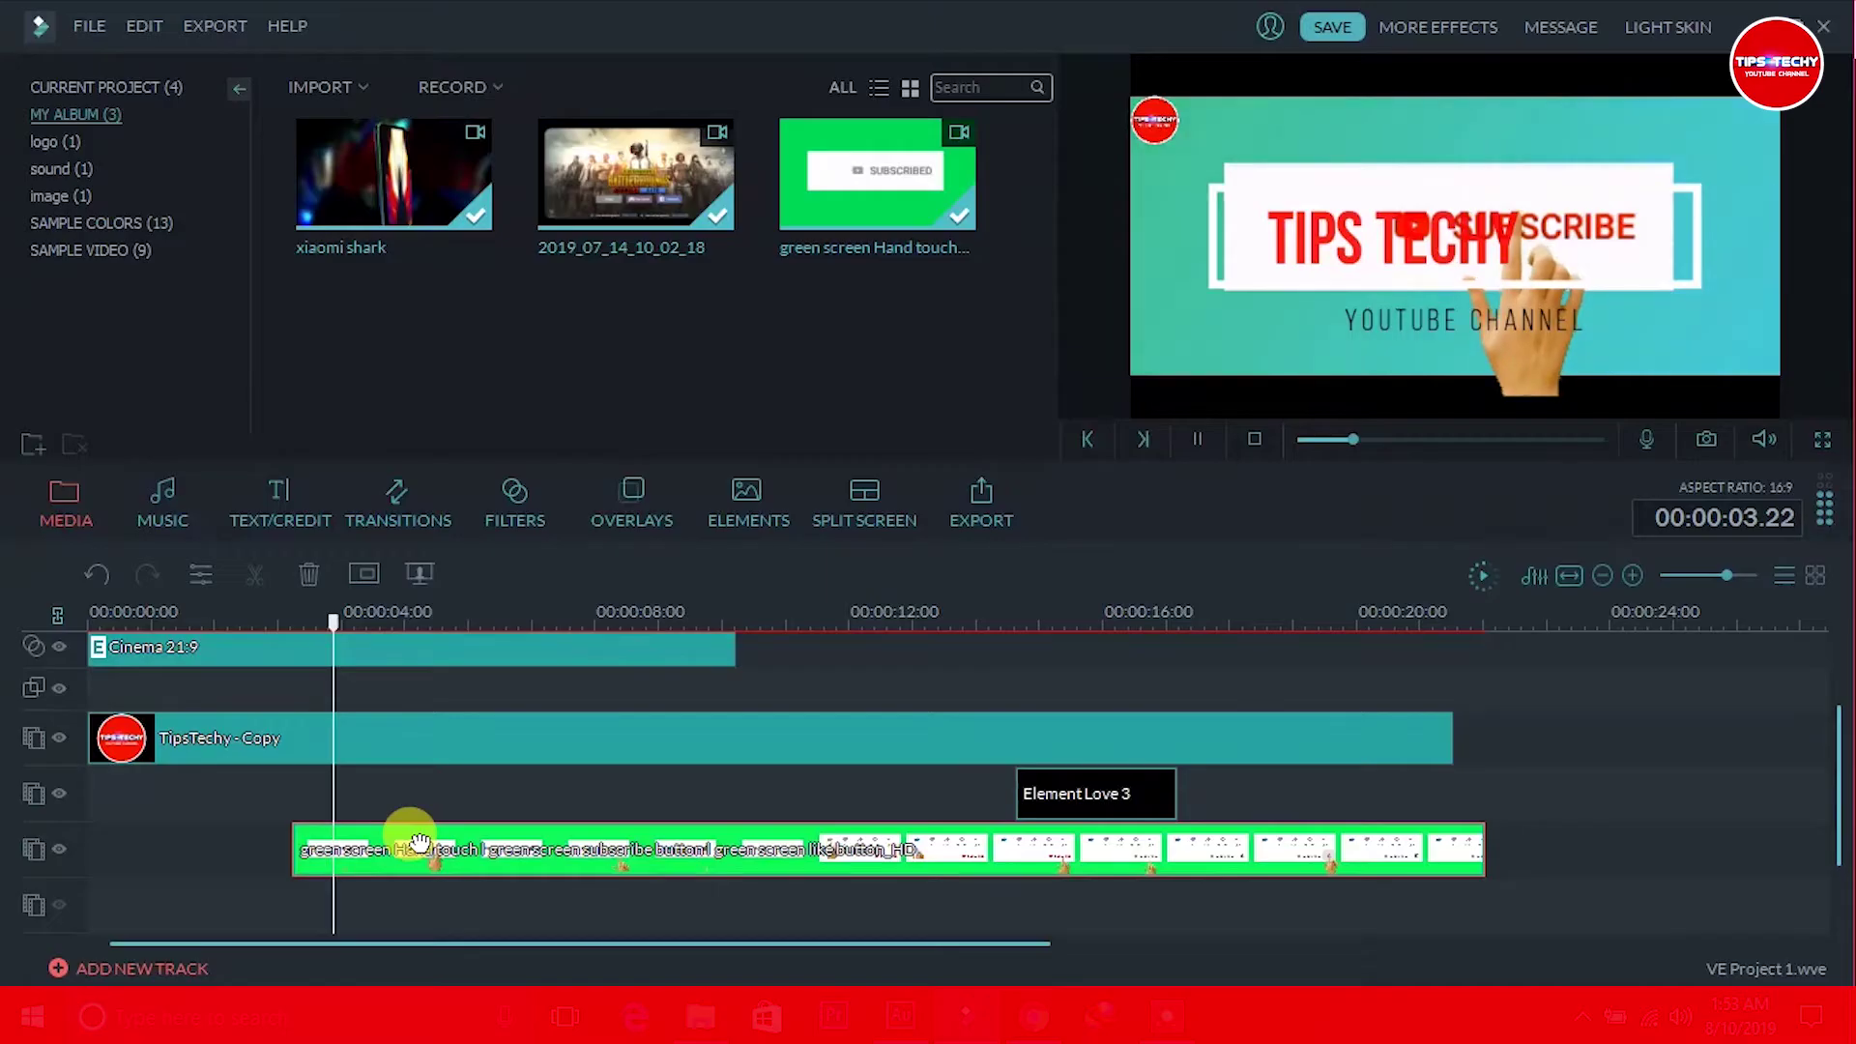
key("space")
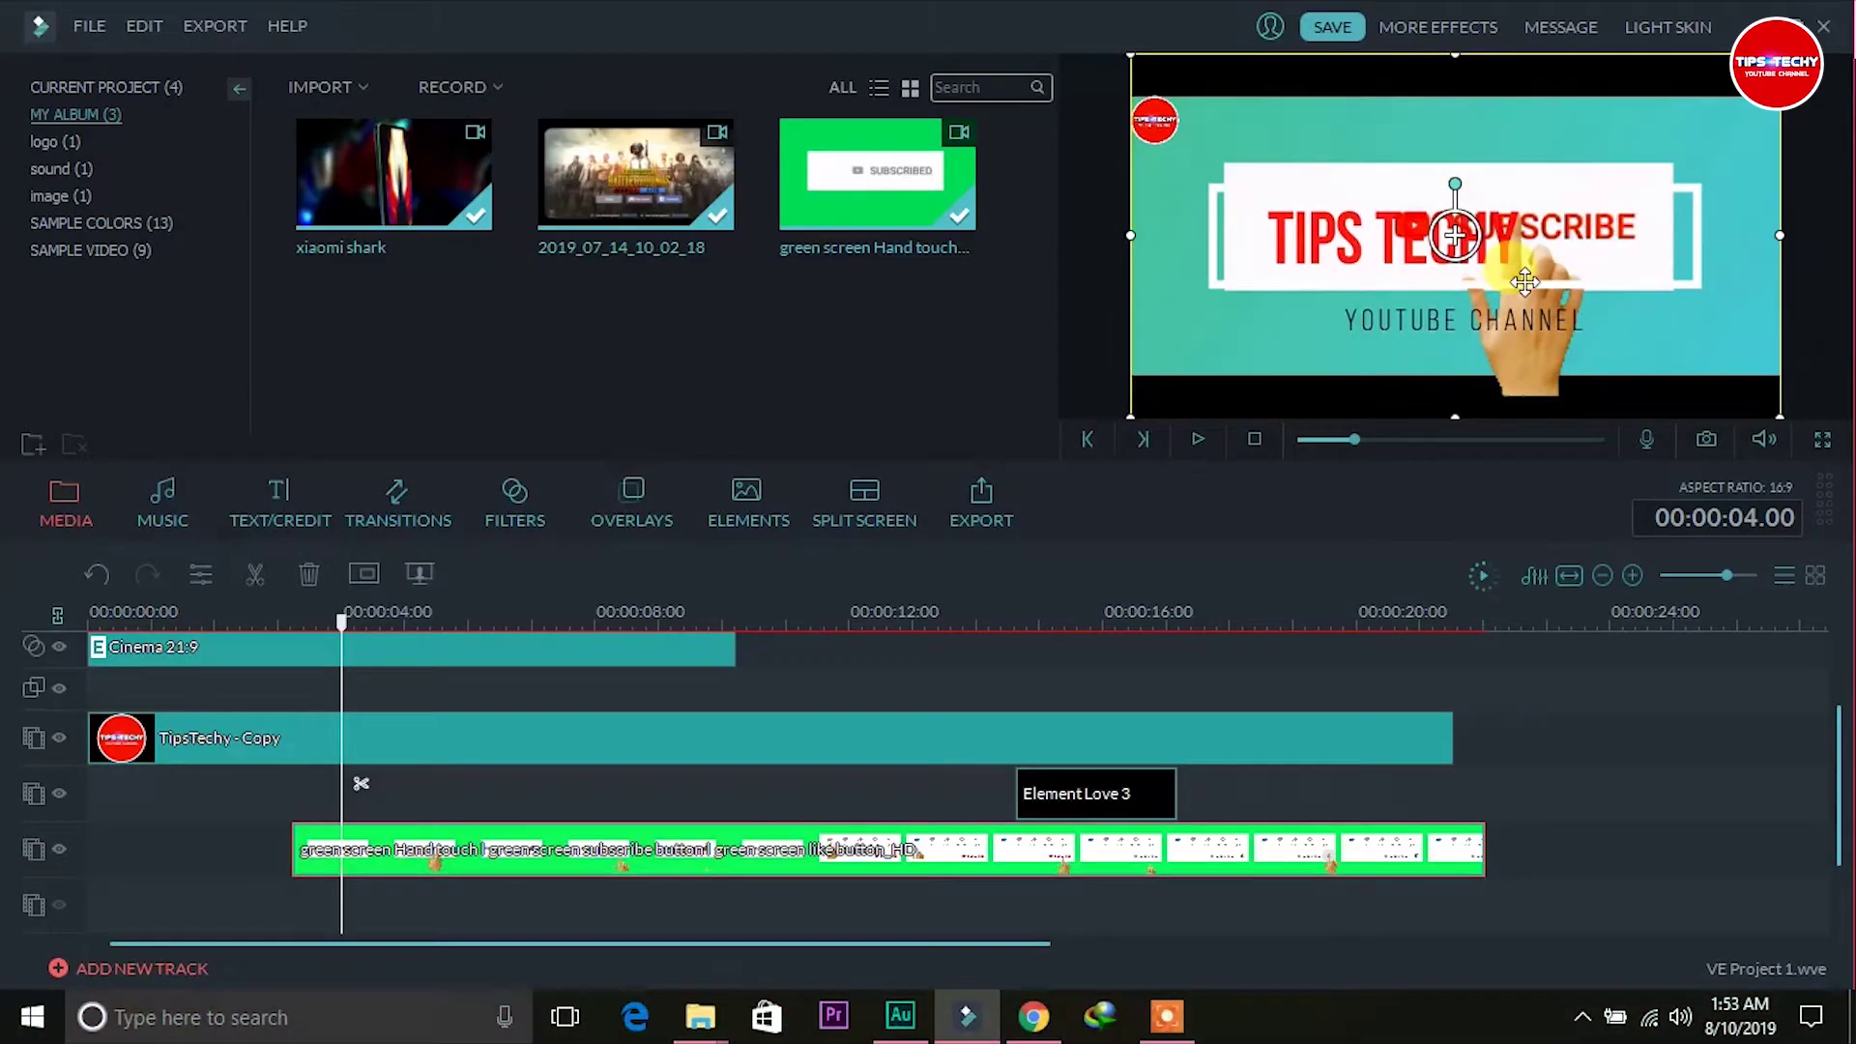
left_click_drag(1566, 273, 1542, 400)
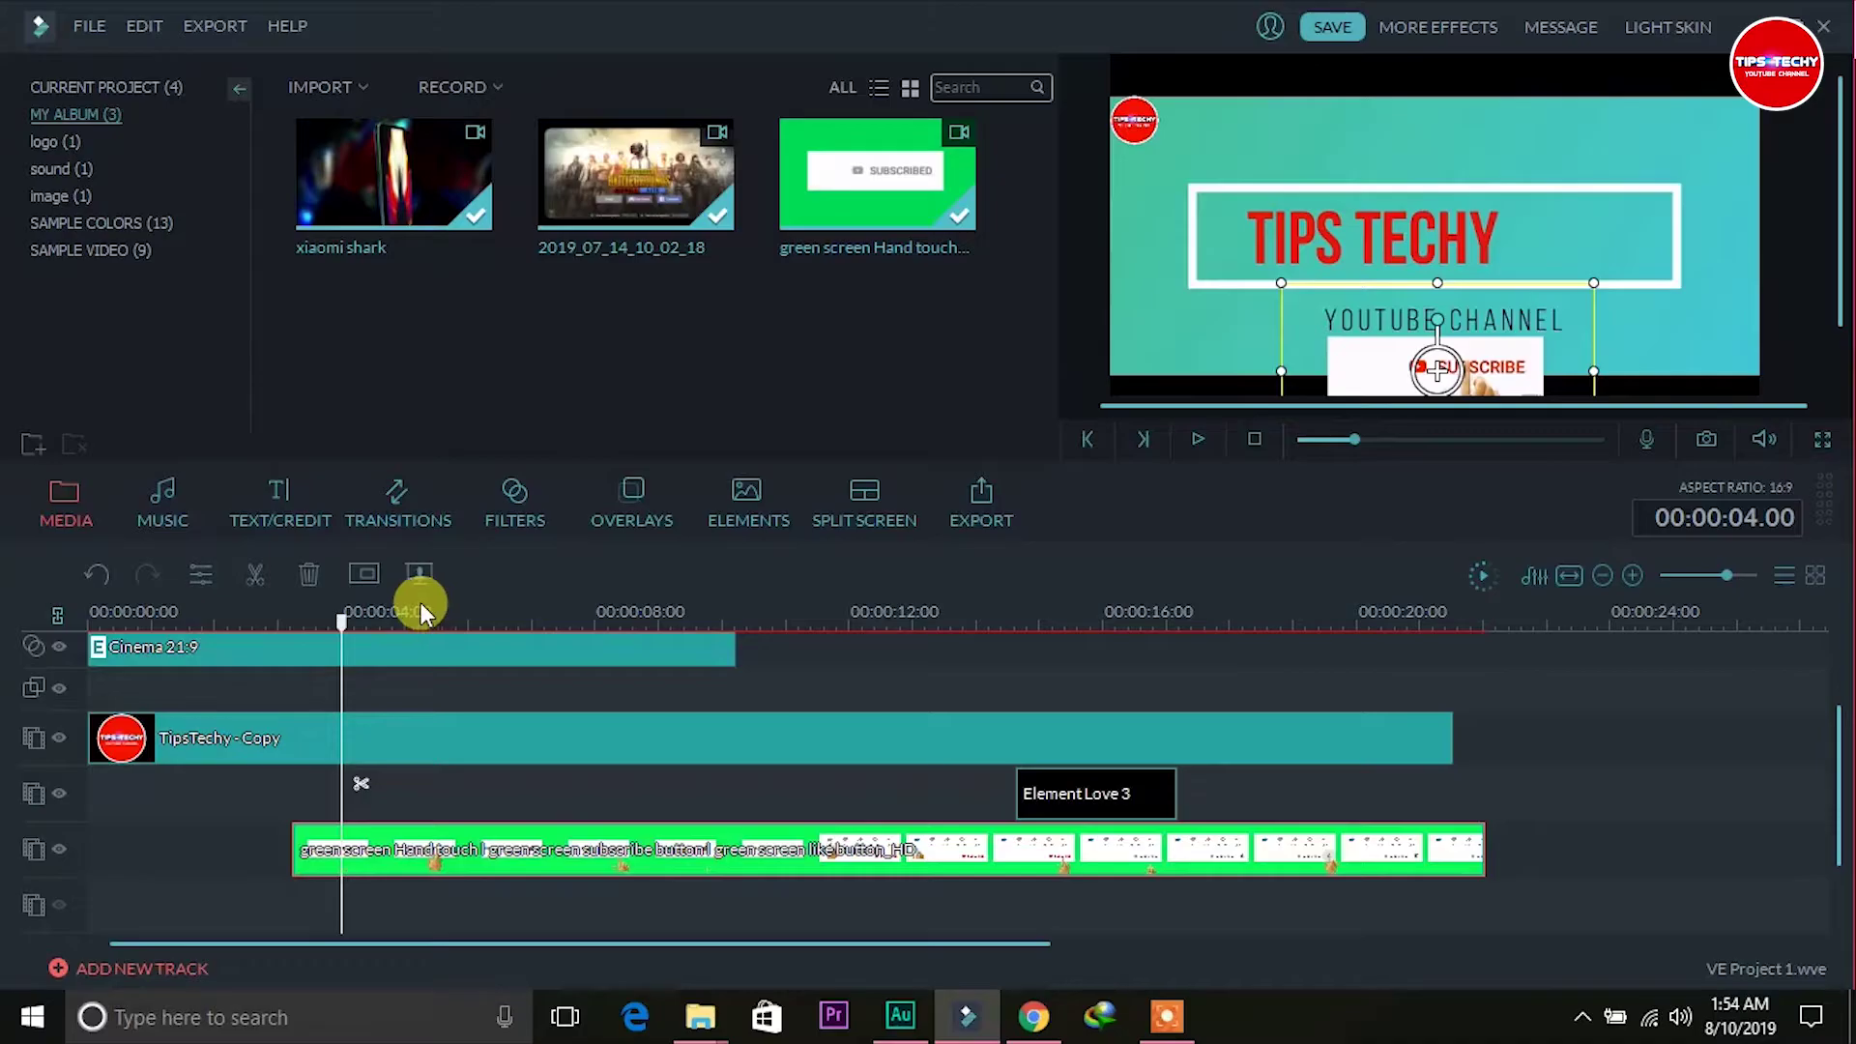
Move the green screen clip to the start of the timeline and preview the video in full screen.
left_click(307, 611)
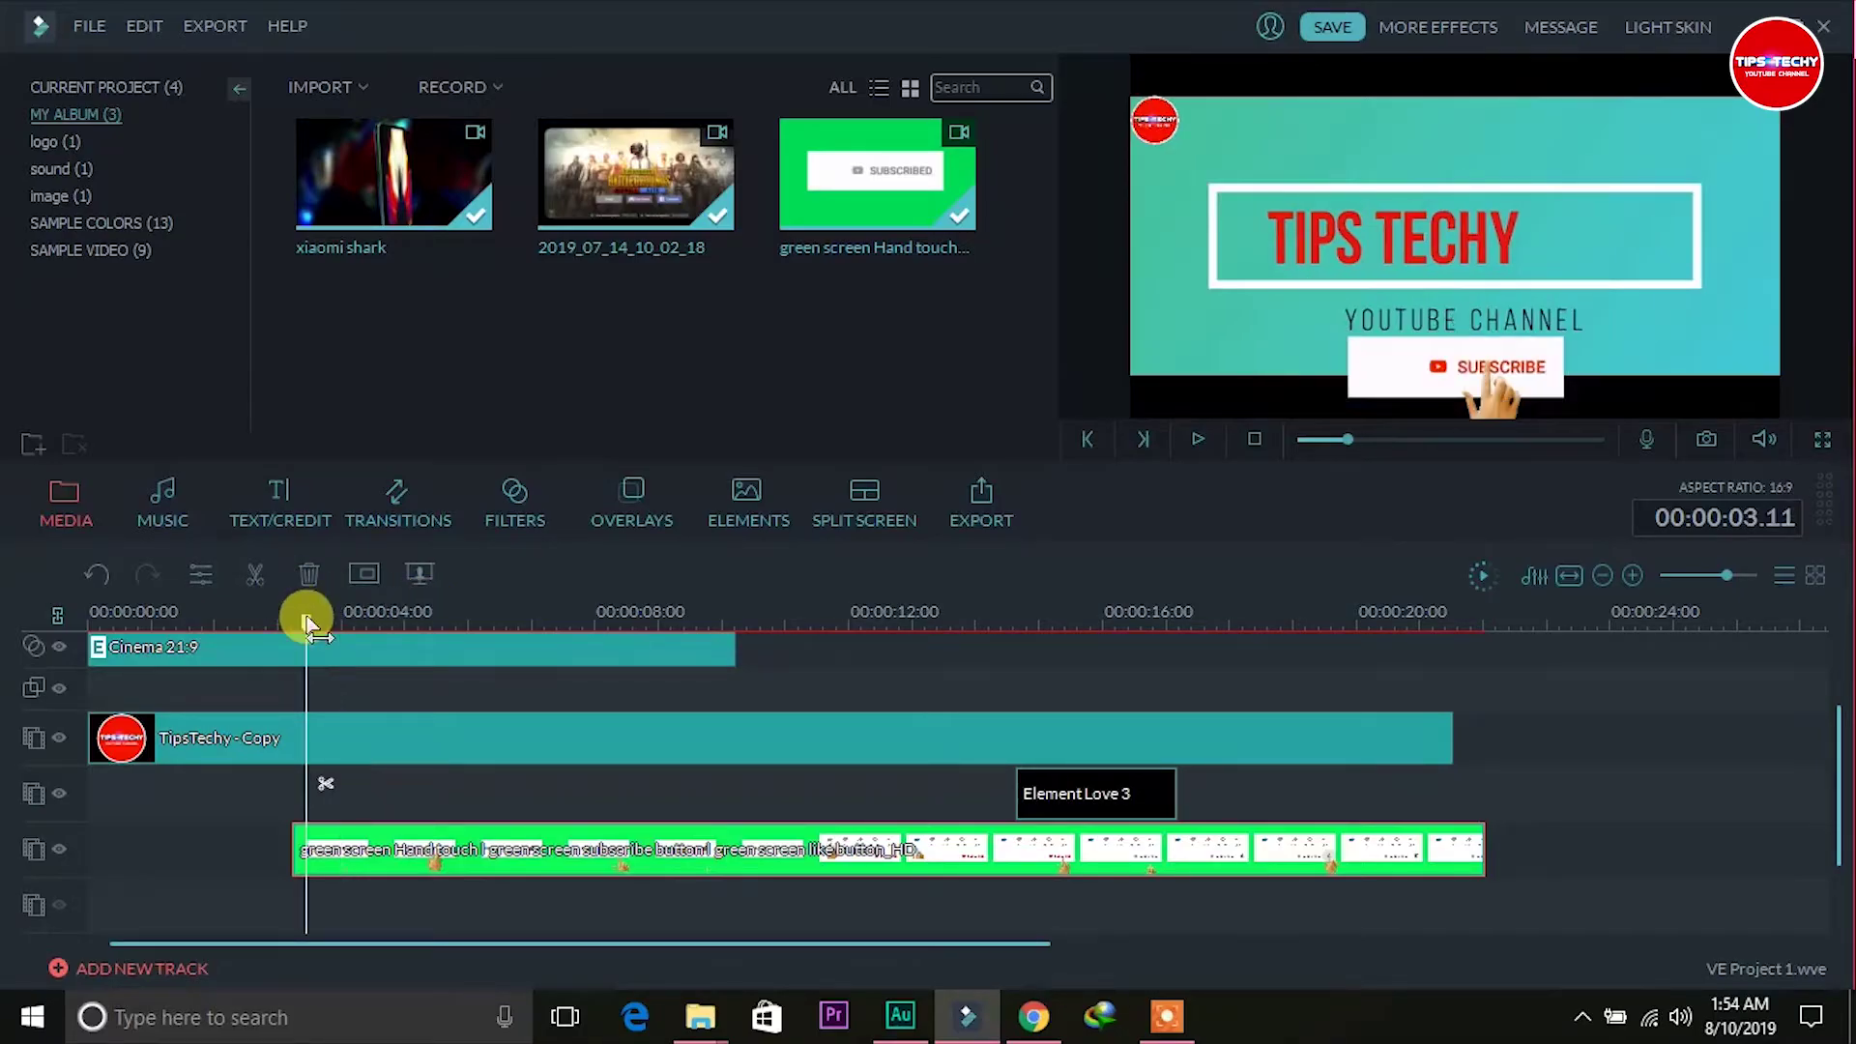
left_click_drag(309, 614, 10, 662)
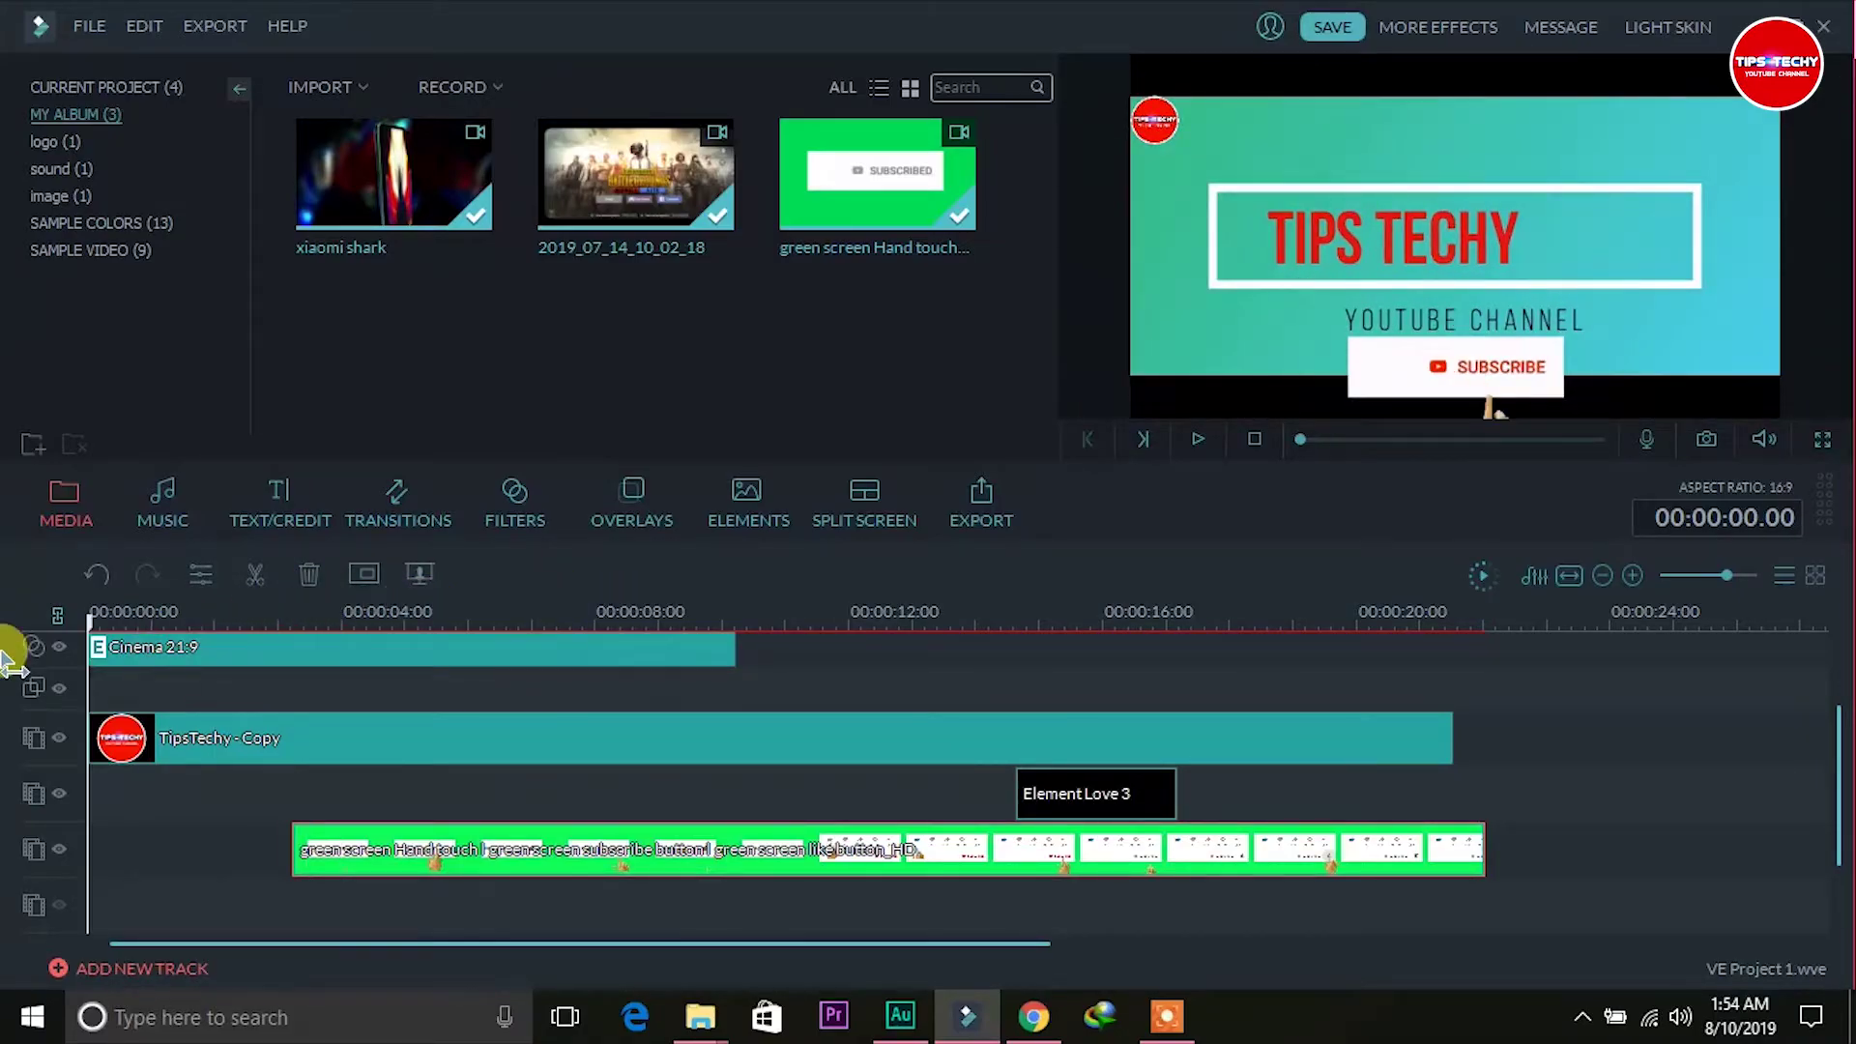
left_click_drag(348, 833, 140, 846)
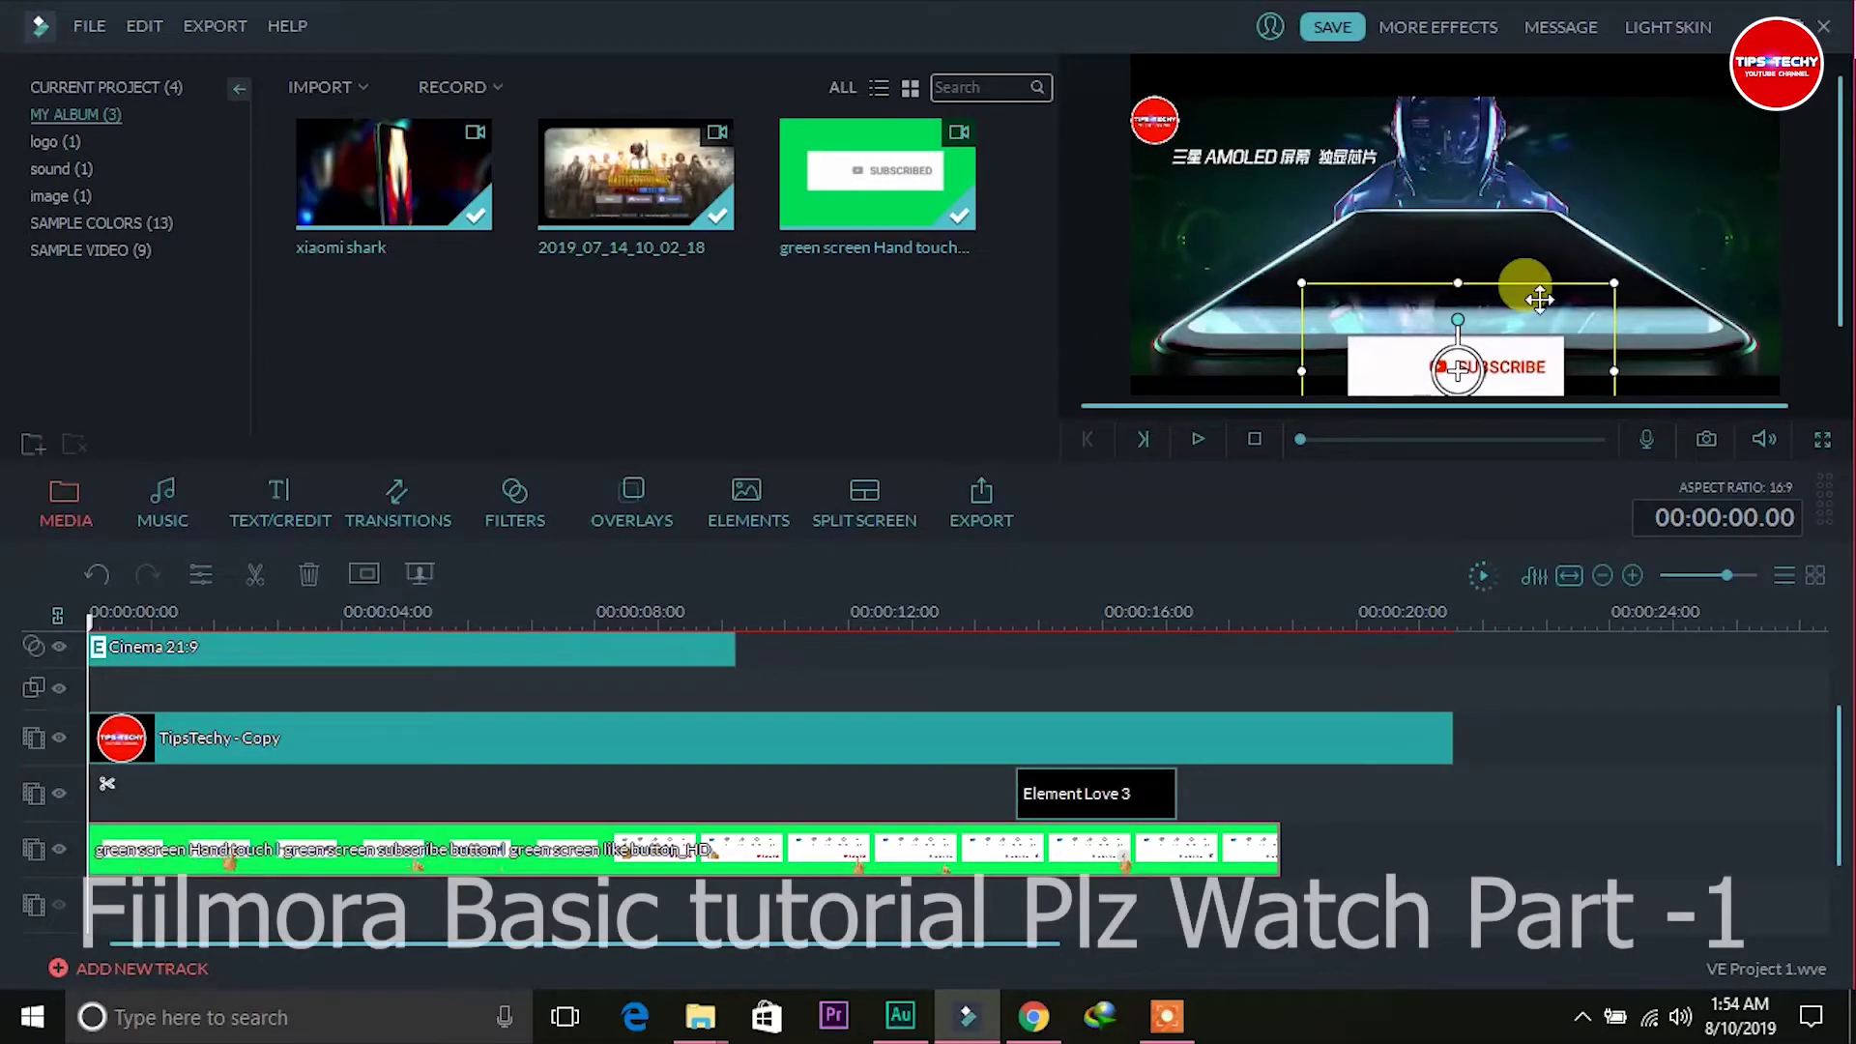
left_click(1822, 439)
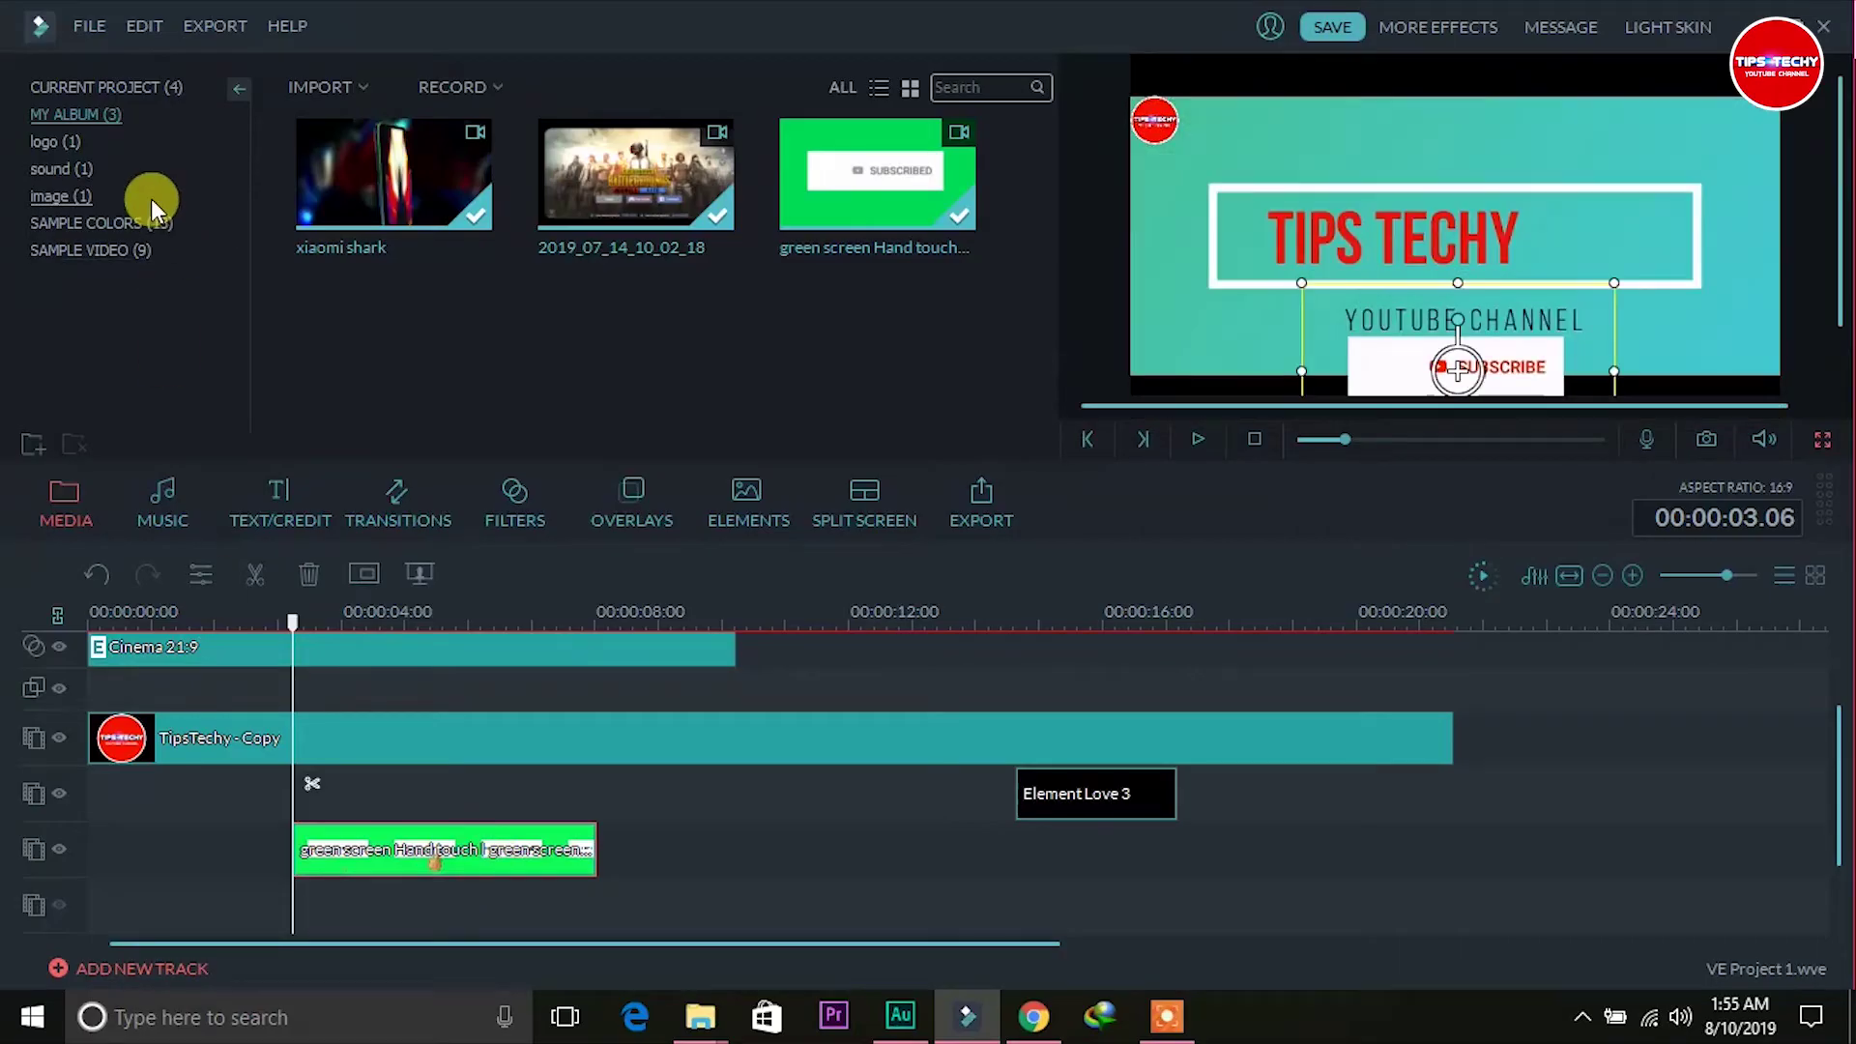
Copy the trimmed green screen clip and paste it on the same track at 00:00:09.20.
left_click(146, 31)
left_click(189, 152)
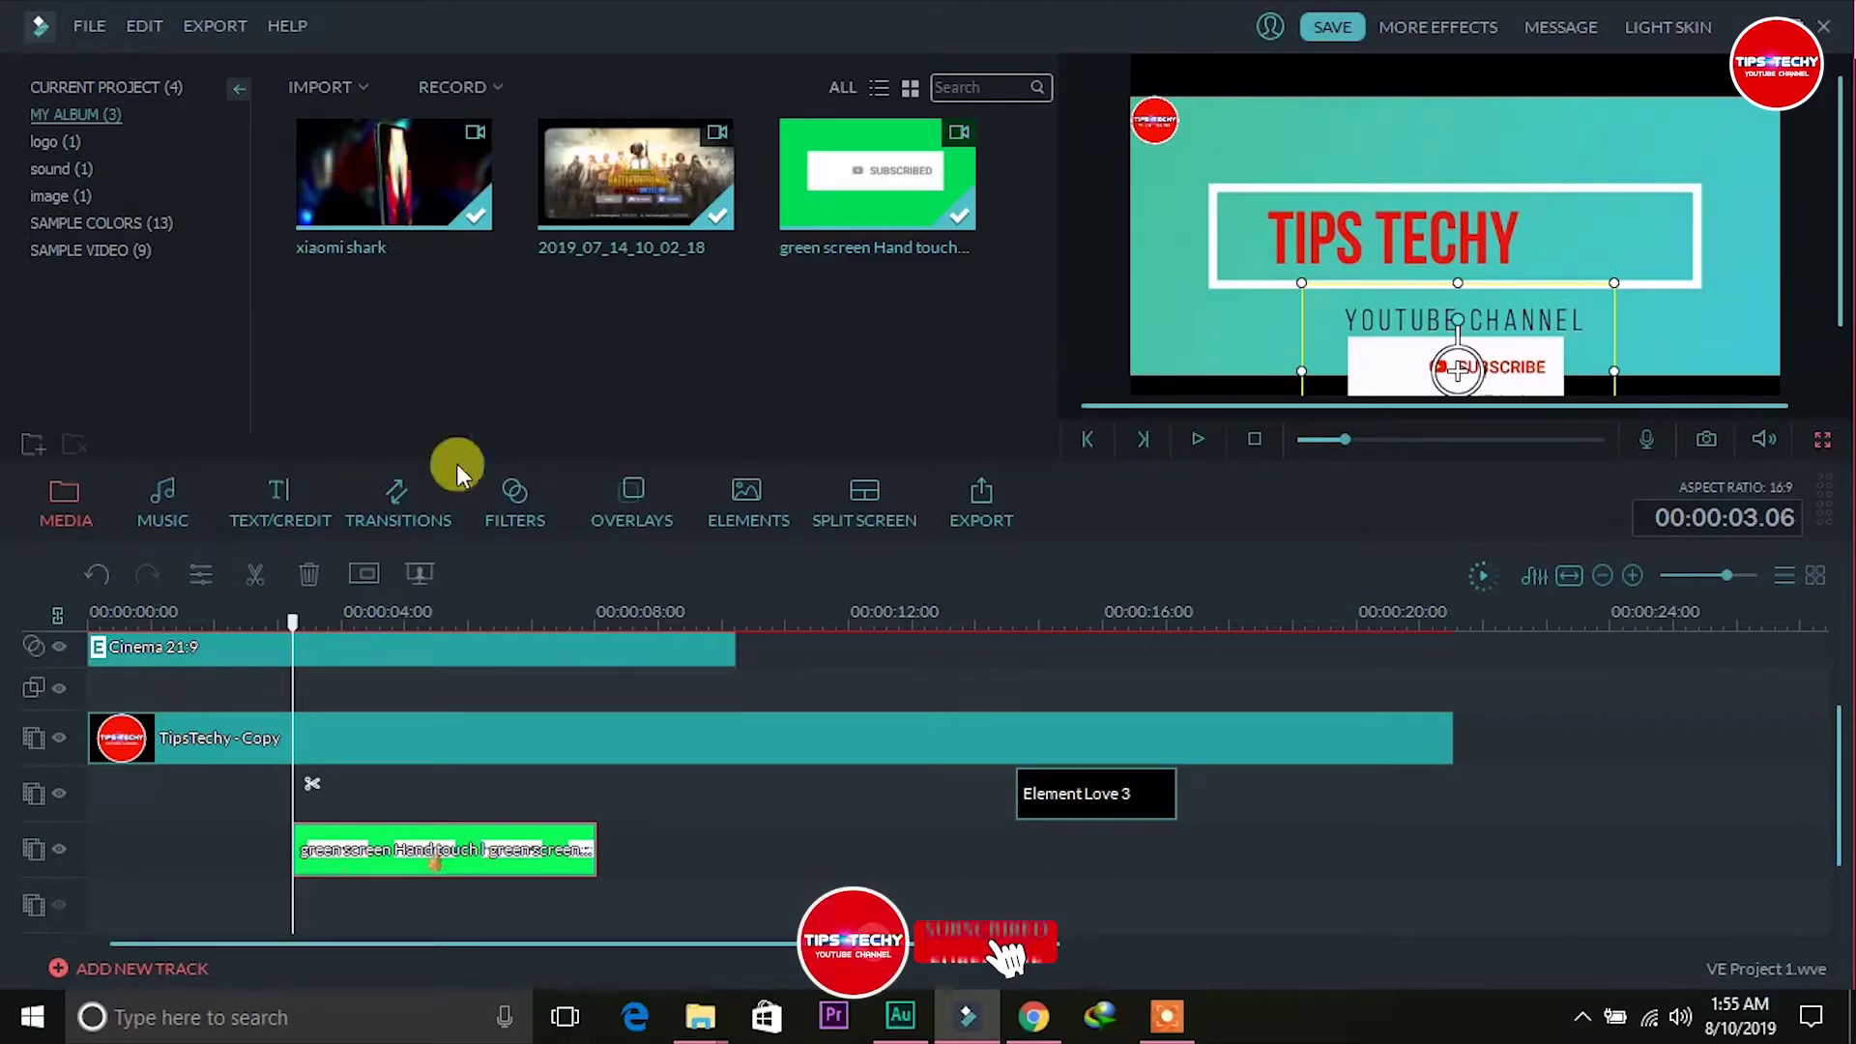
left_click(711, 616)
left_click(138, 38)
left_click(203, 188)
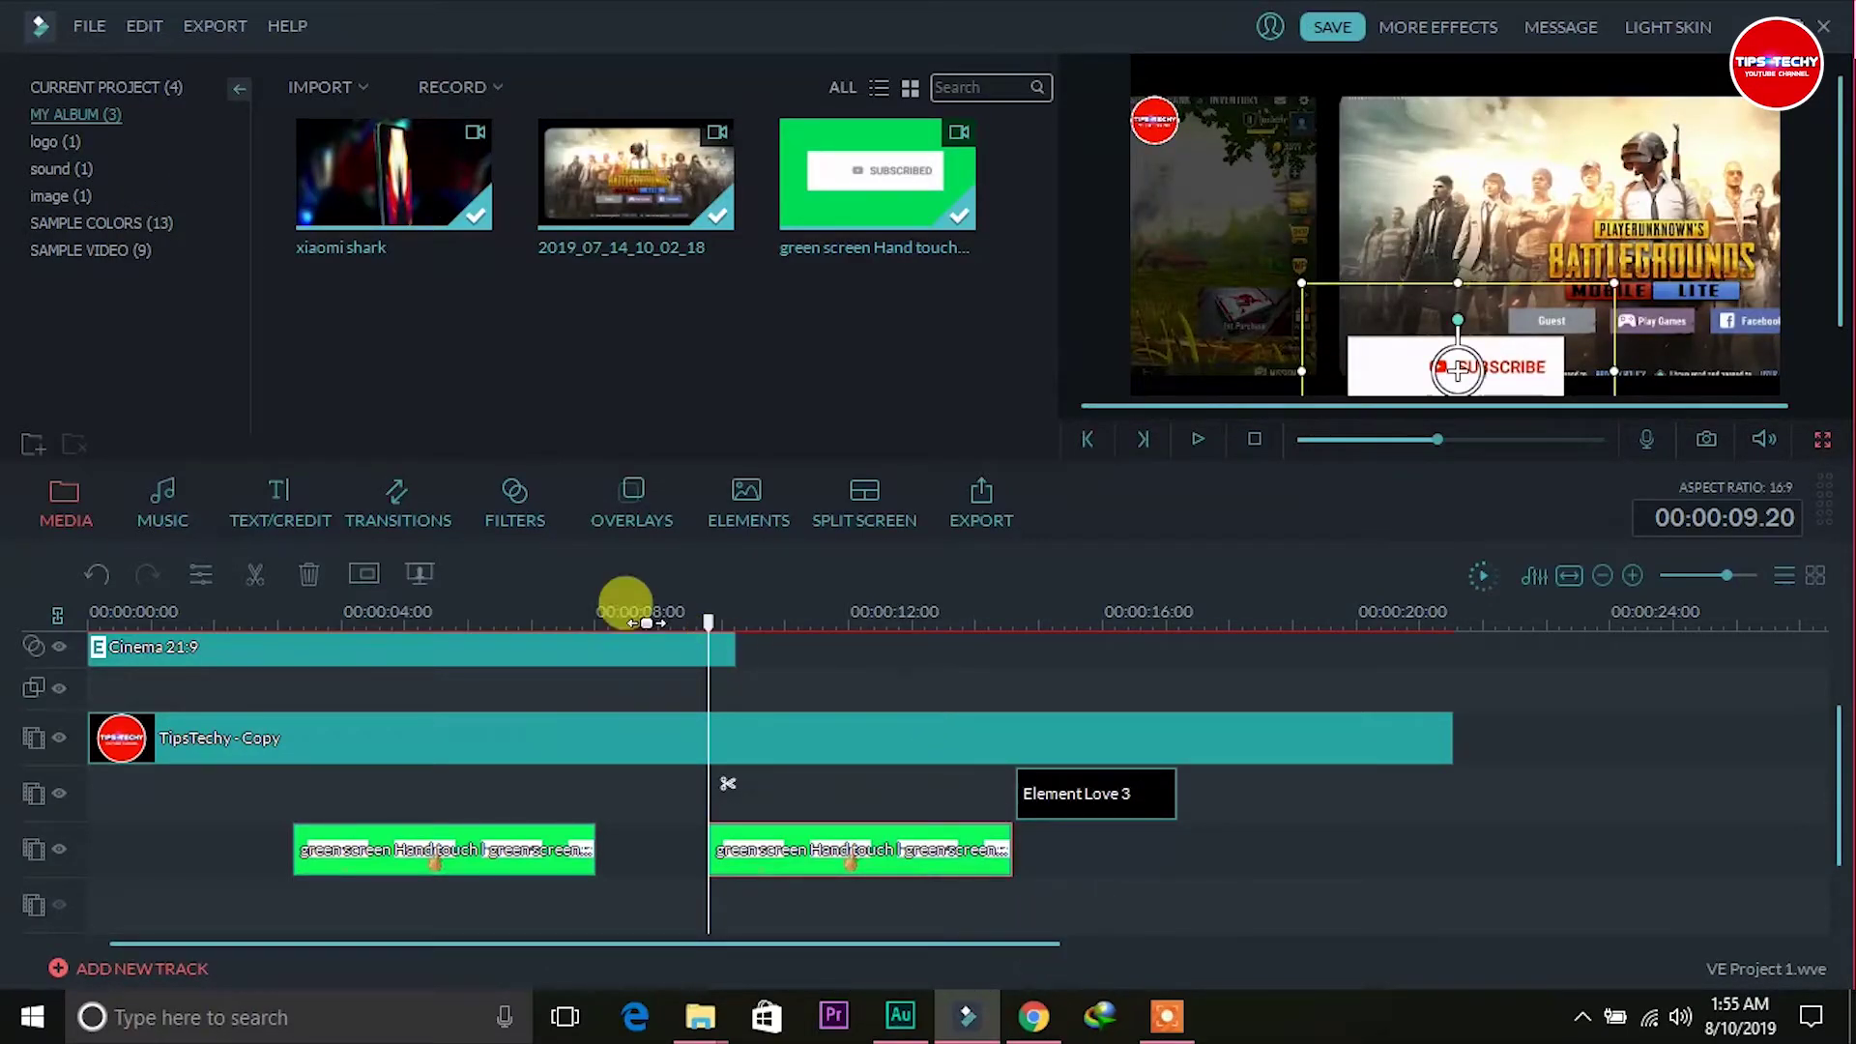
Preview both subscribe button clips at 00:00:03.18, 00:00:10.17 and 00:00:12.08.
left_click(324, 614)
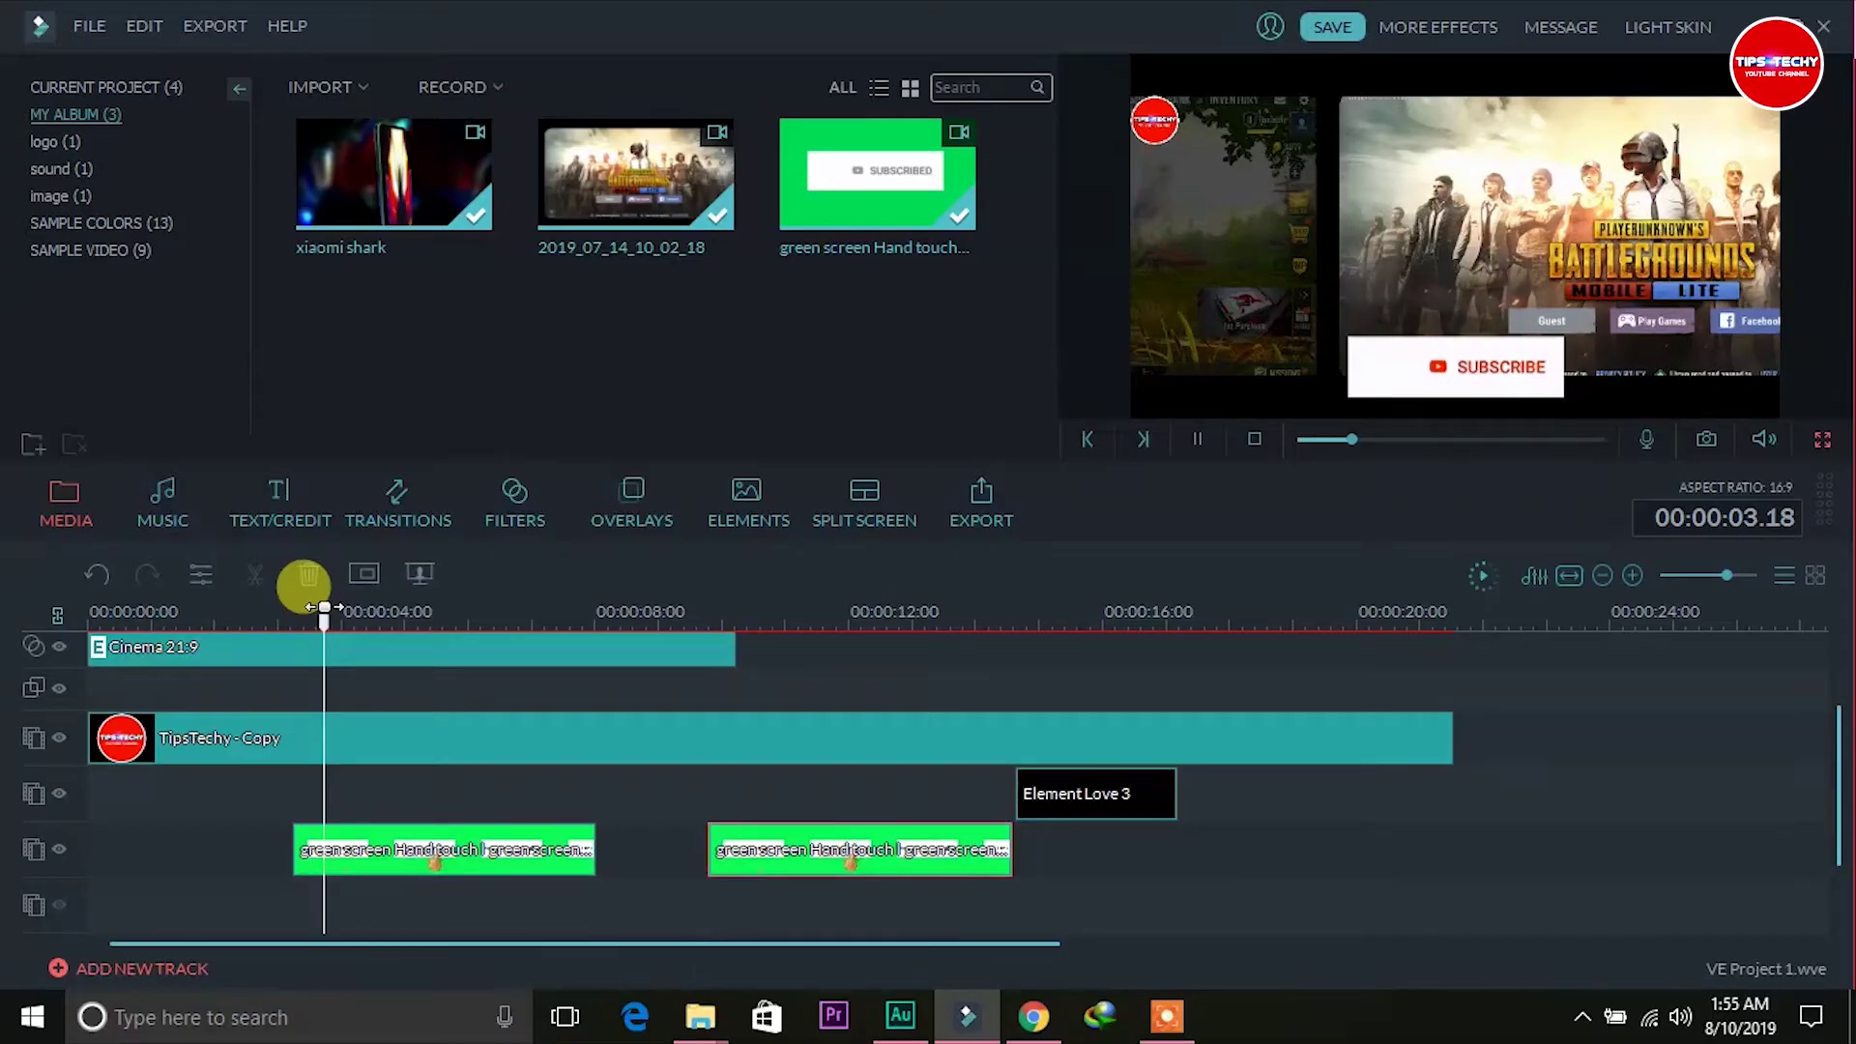
left_click(764, 611)
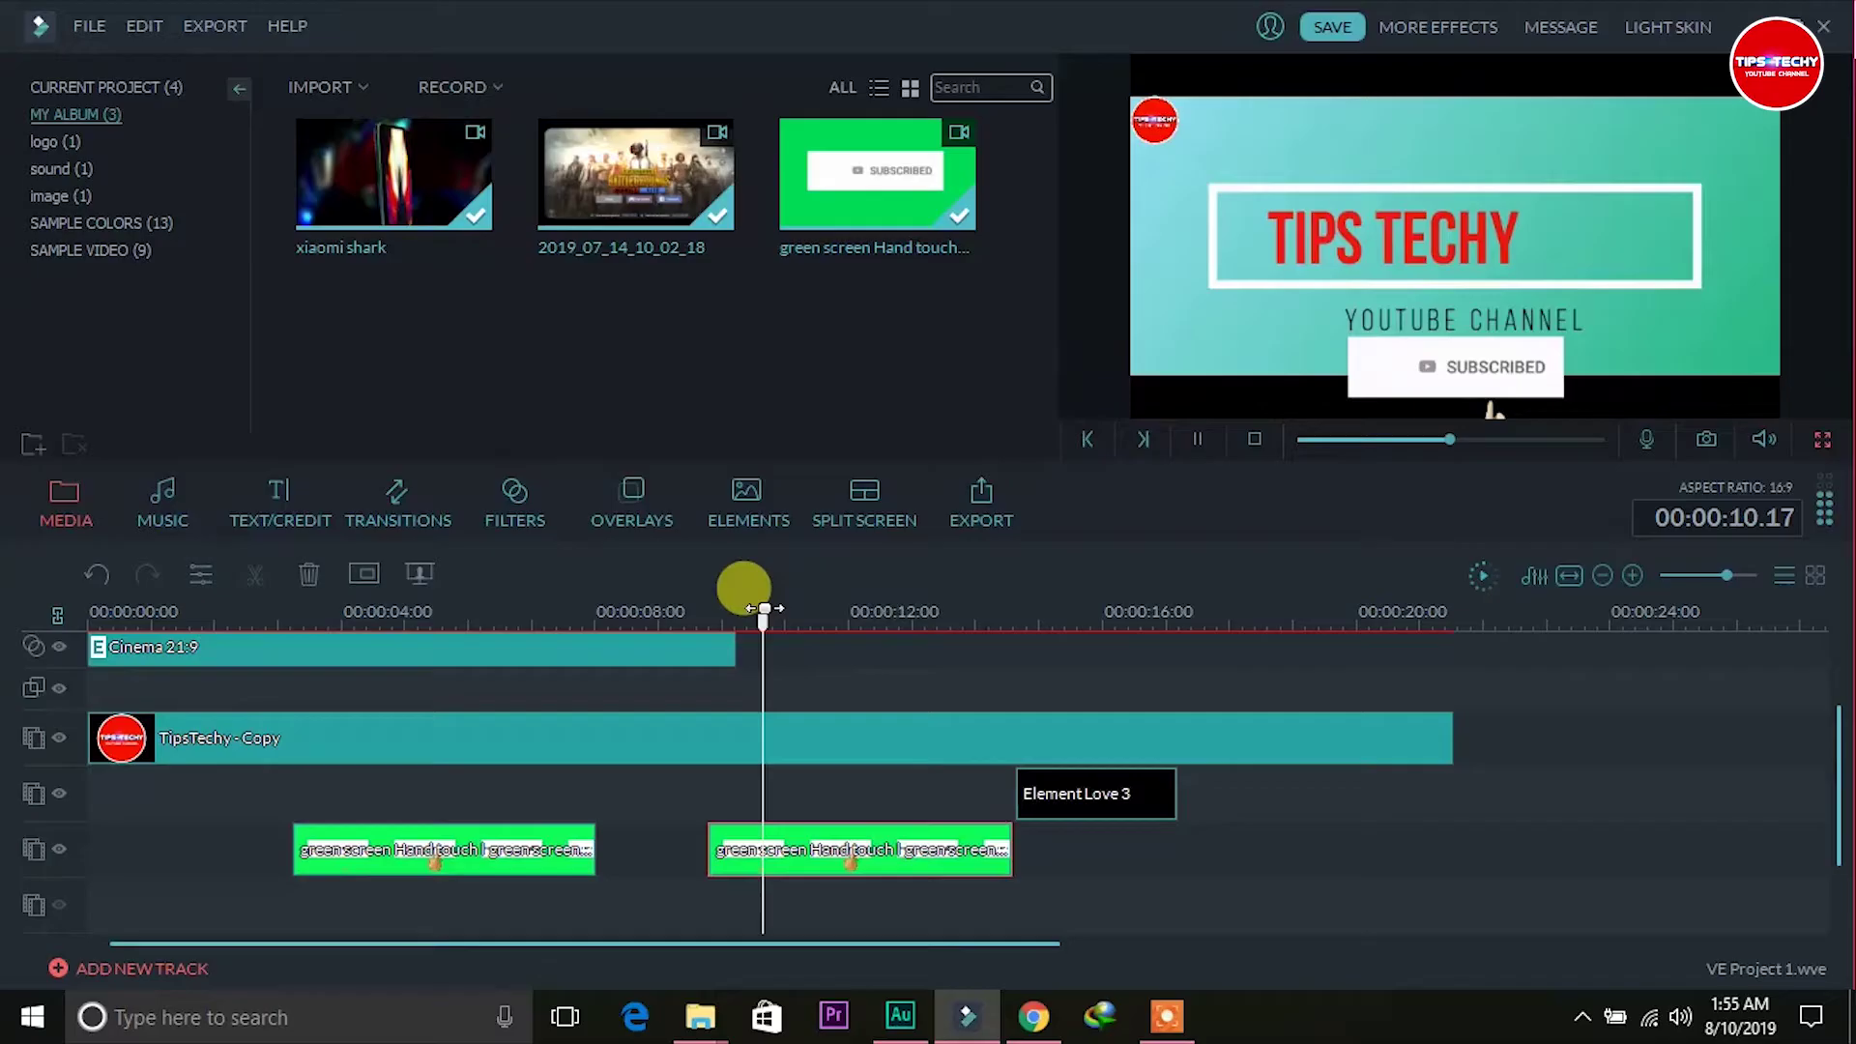
left_click(868, 611)
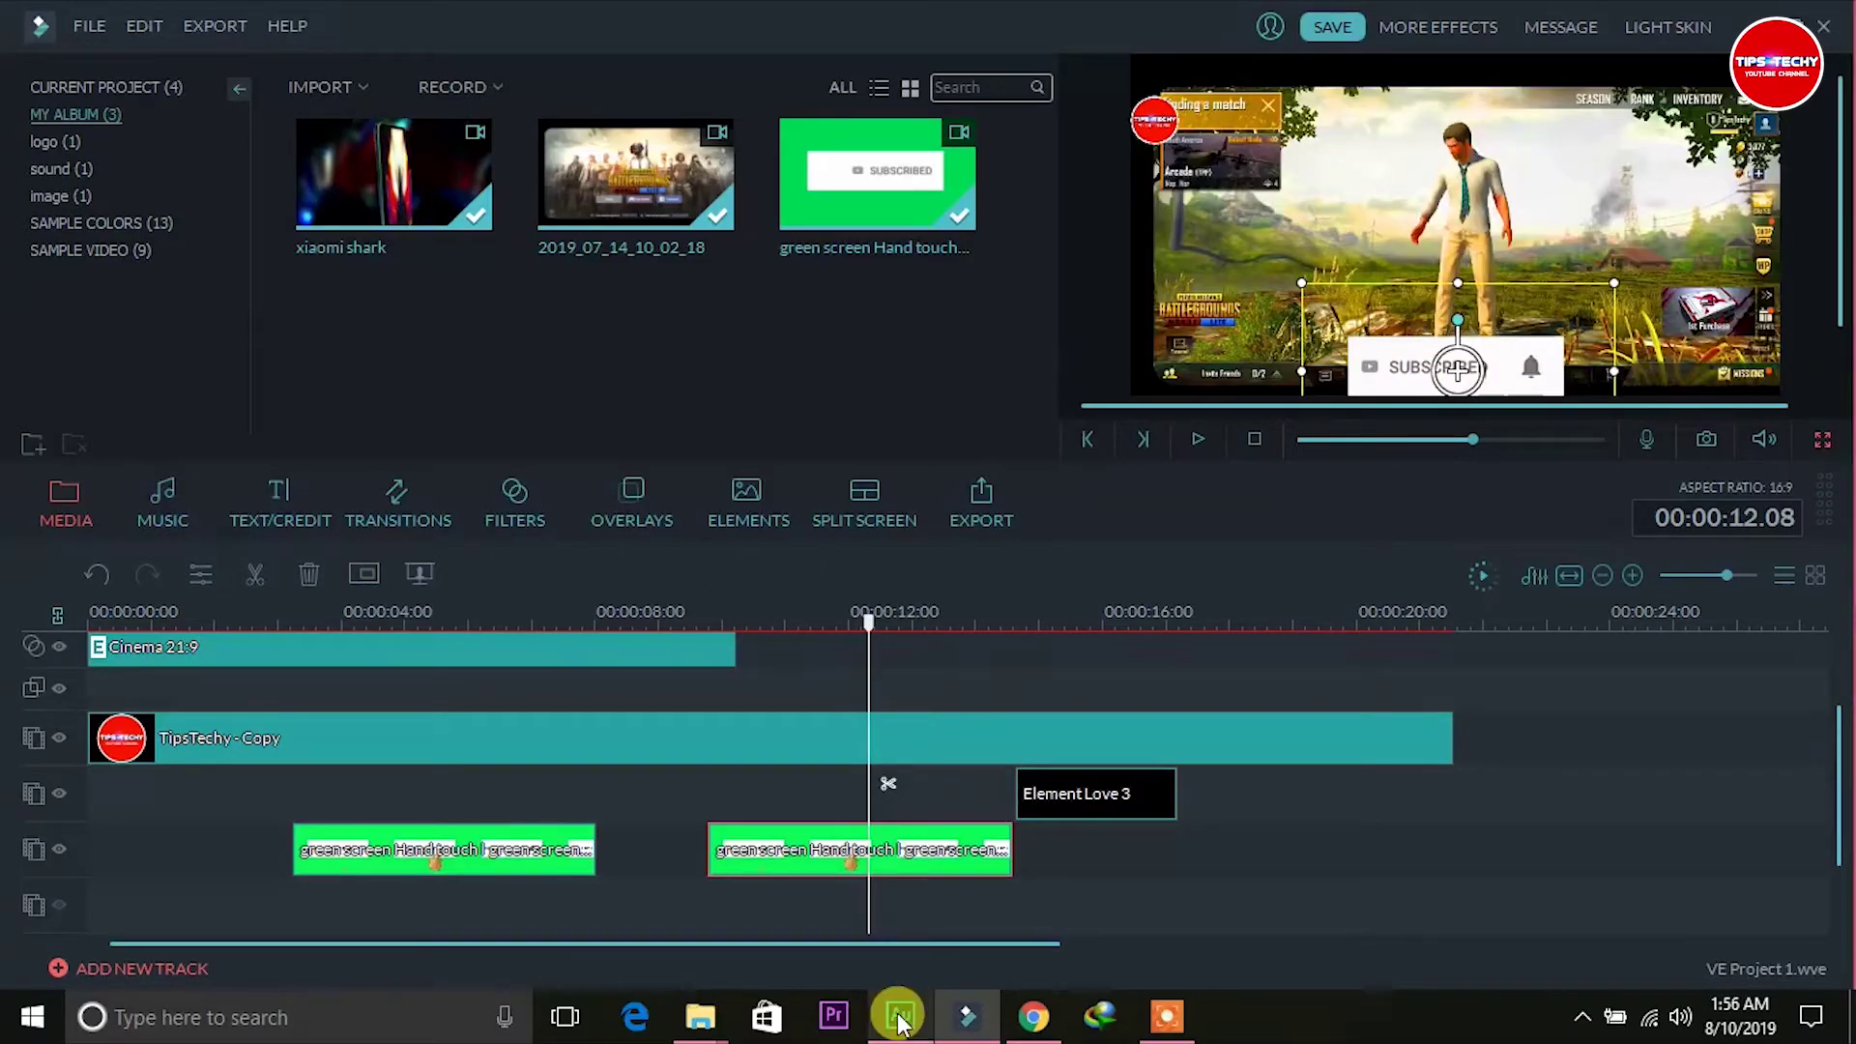
scroll(781, 622, "down", 2)
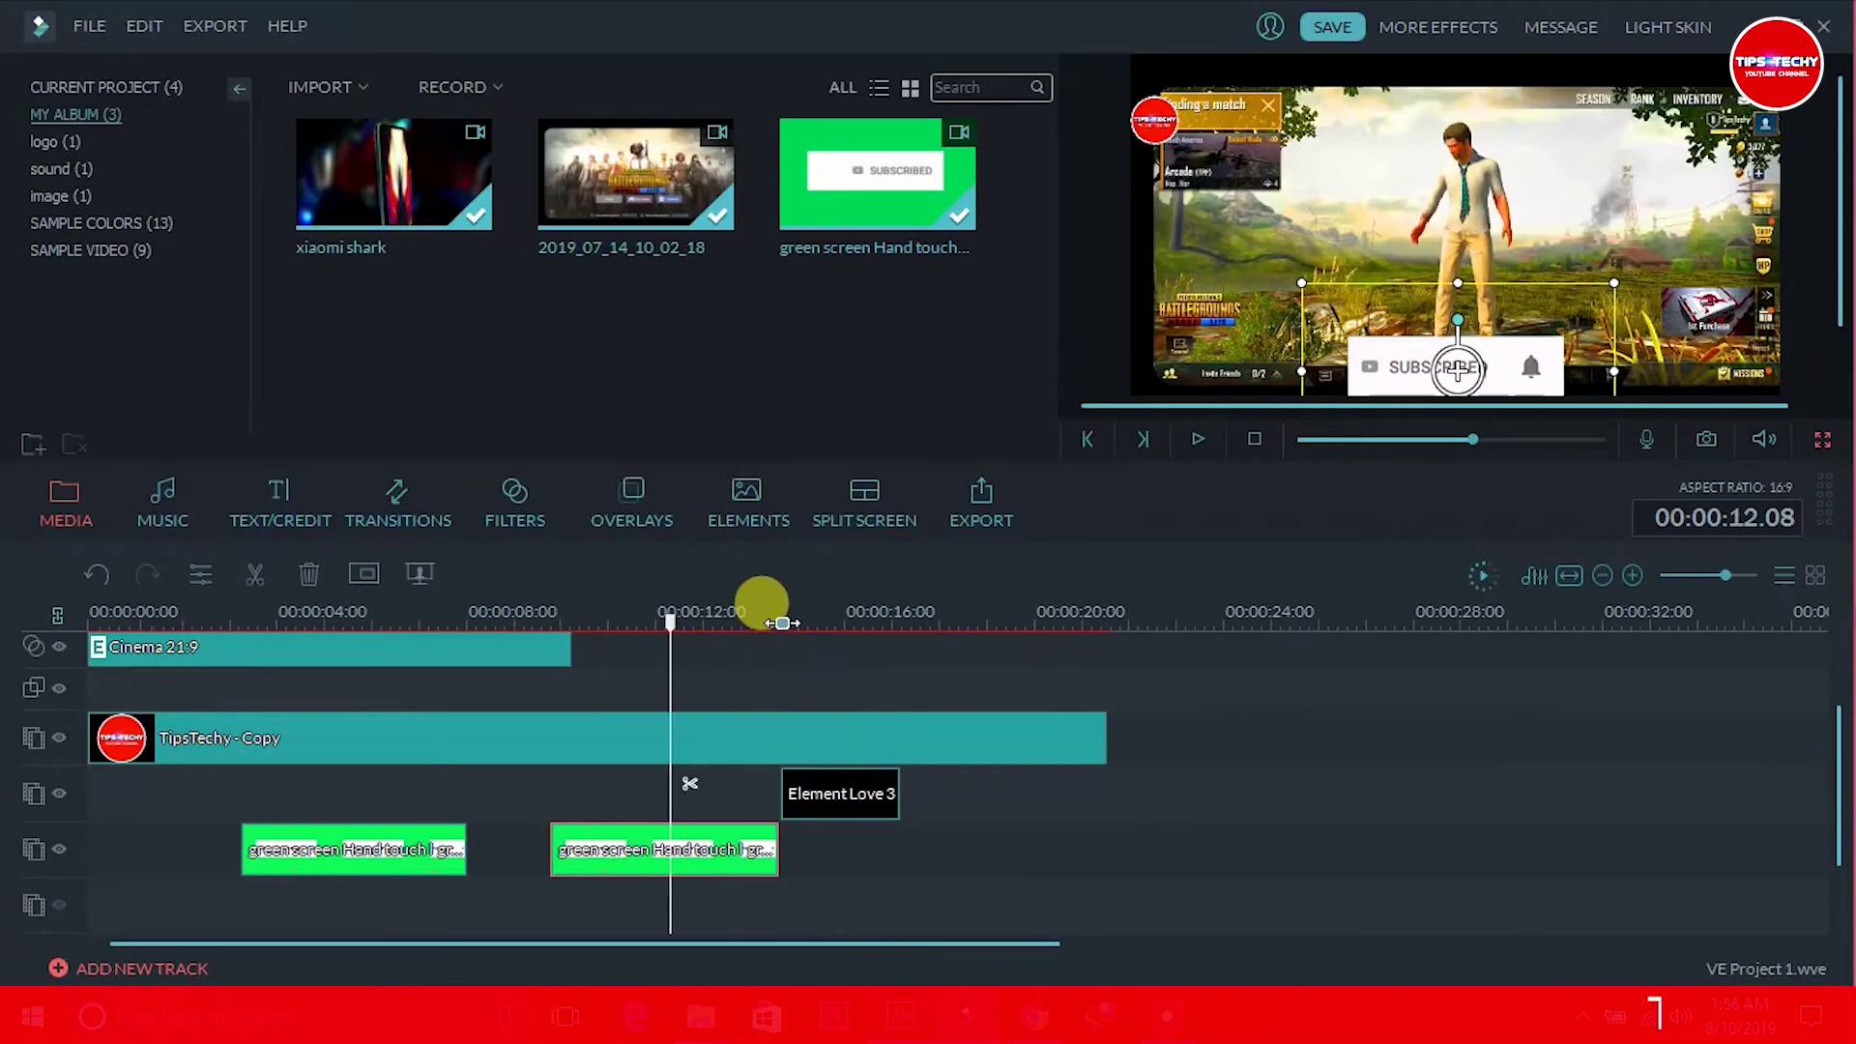
scroll(780, 622, "down", 2)
scroll(129, 622, "down", 1)
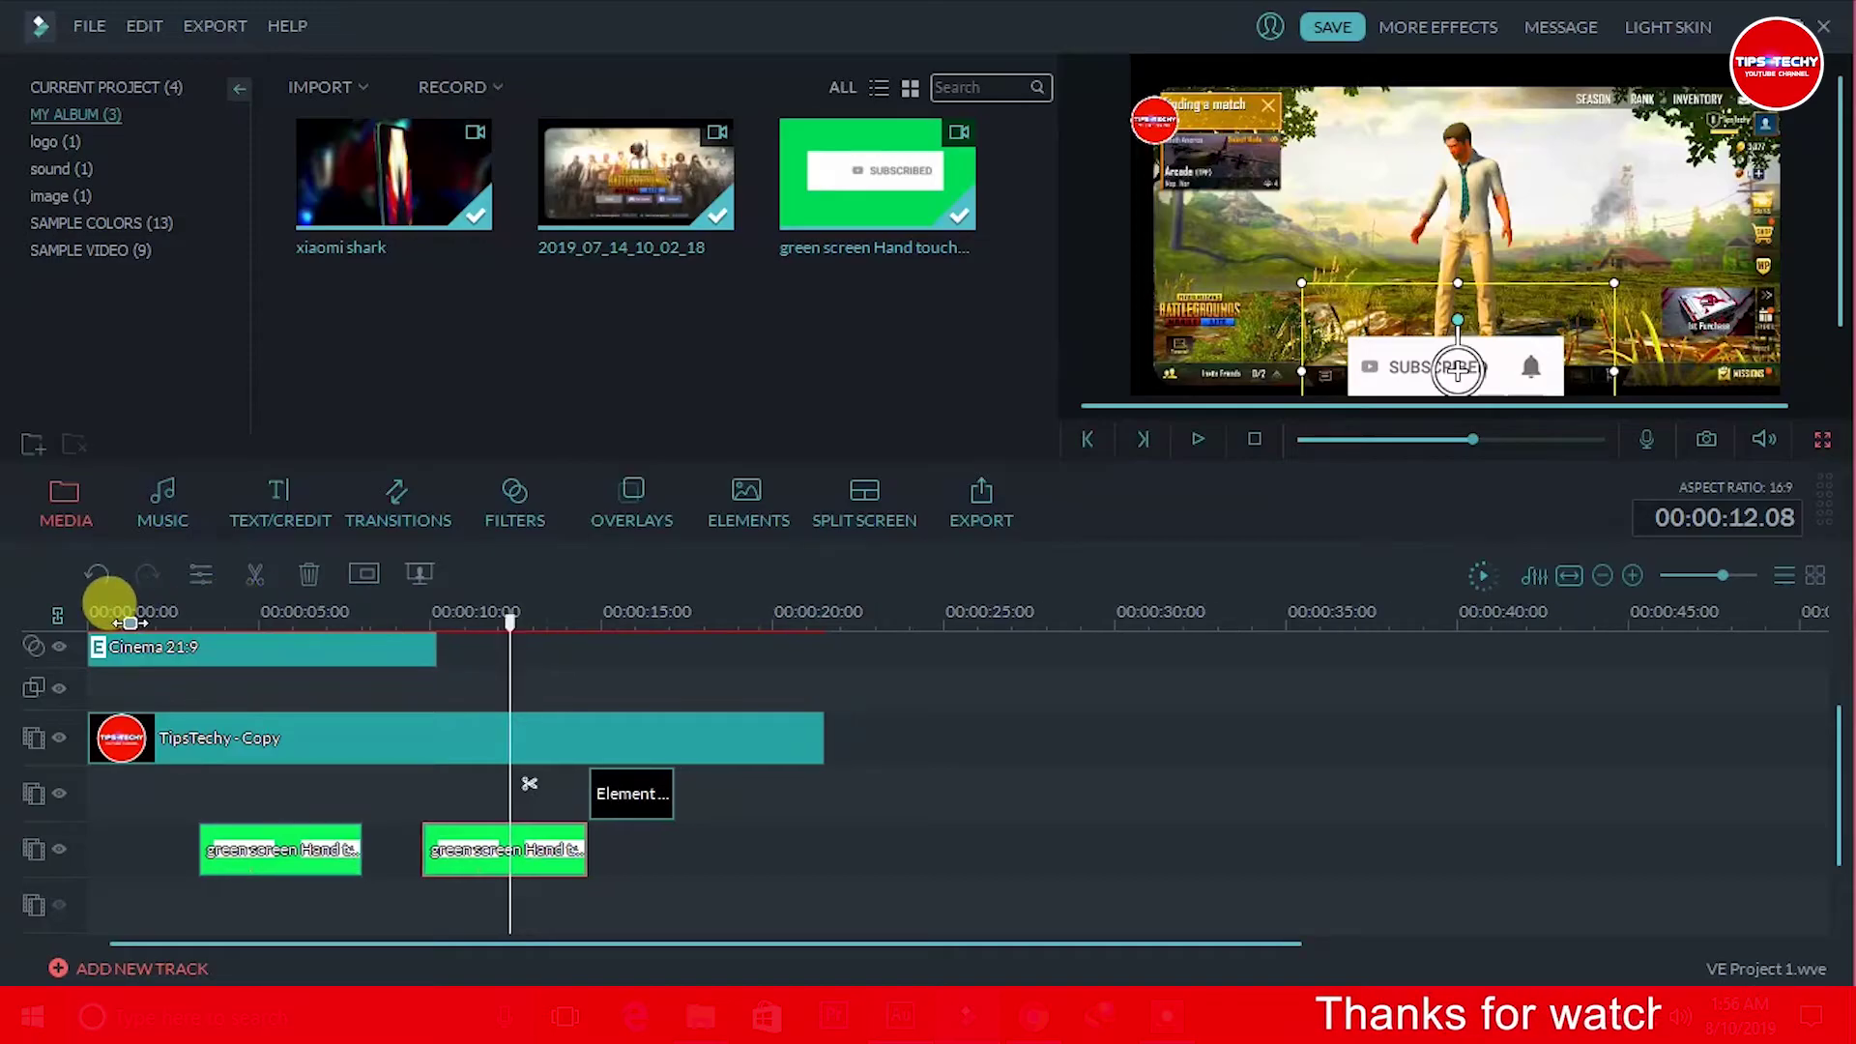
Return to the start of the timeline and save the project.
left_click_drag(94, 615, 53, 628)
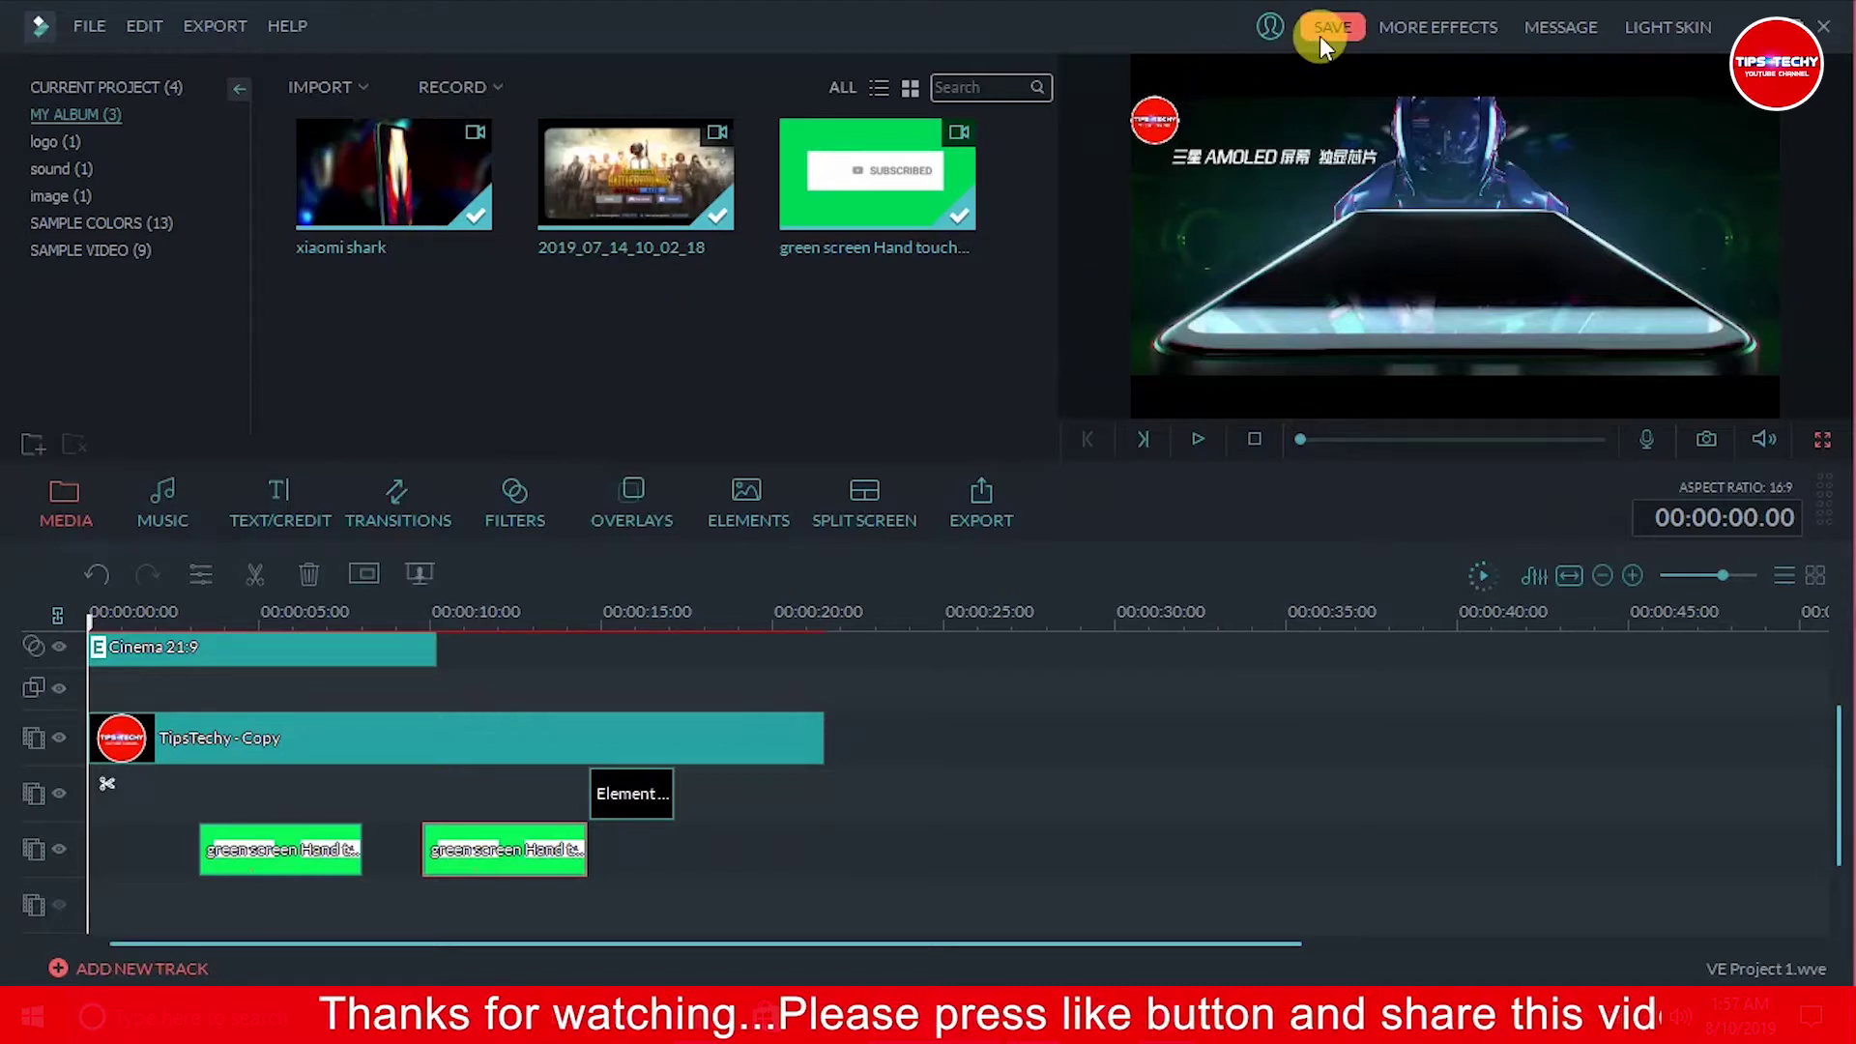
left_click(89, 25)
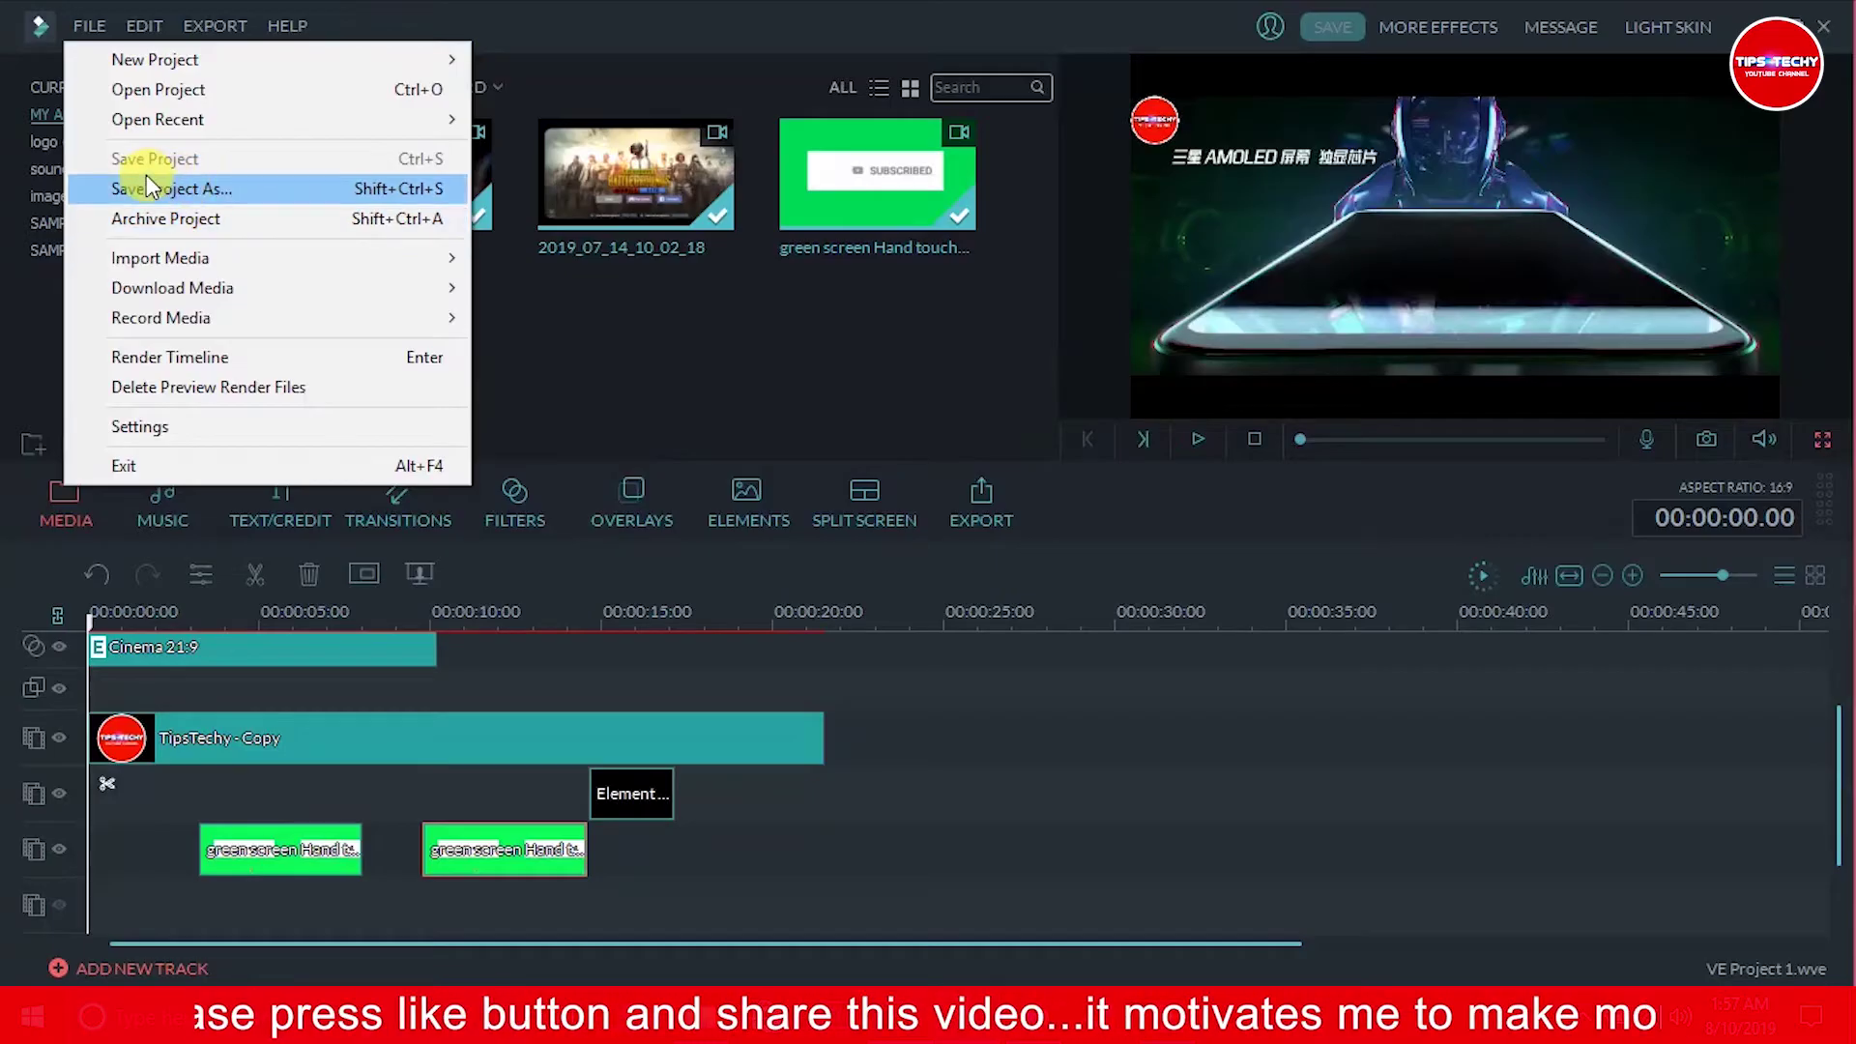
left_click(1051, 430)
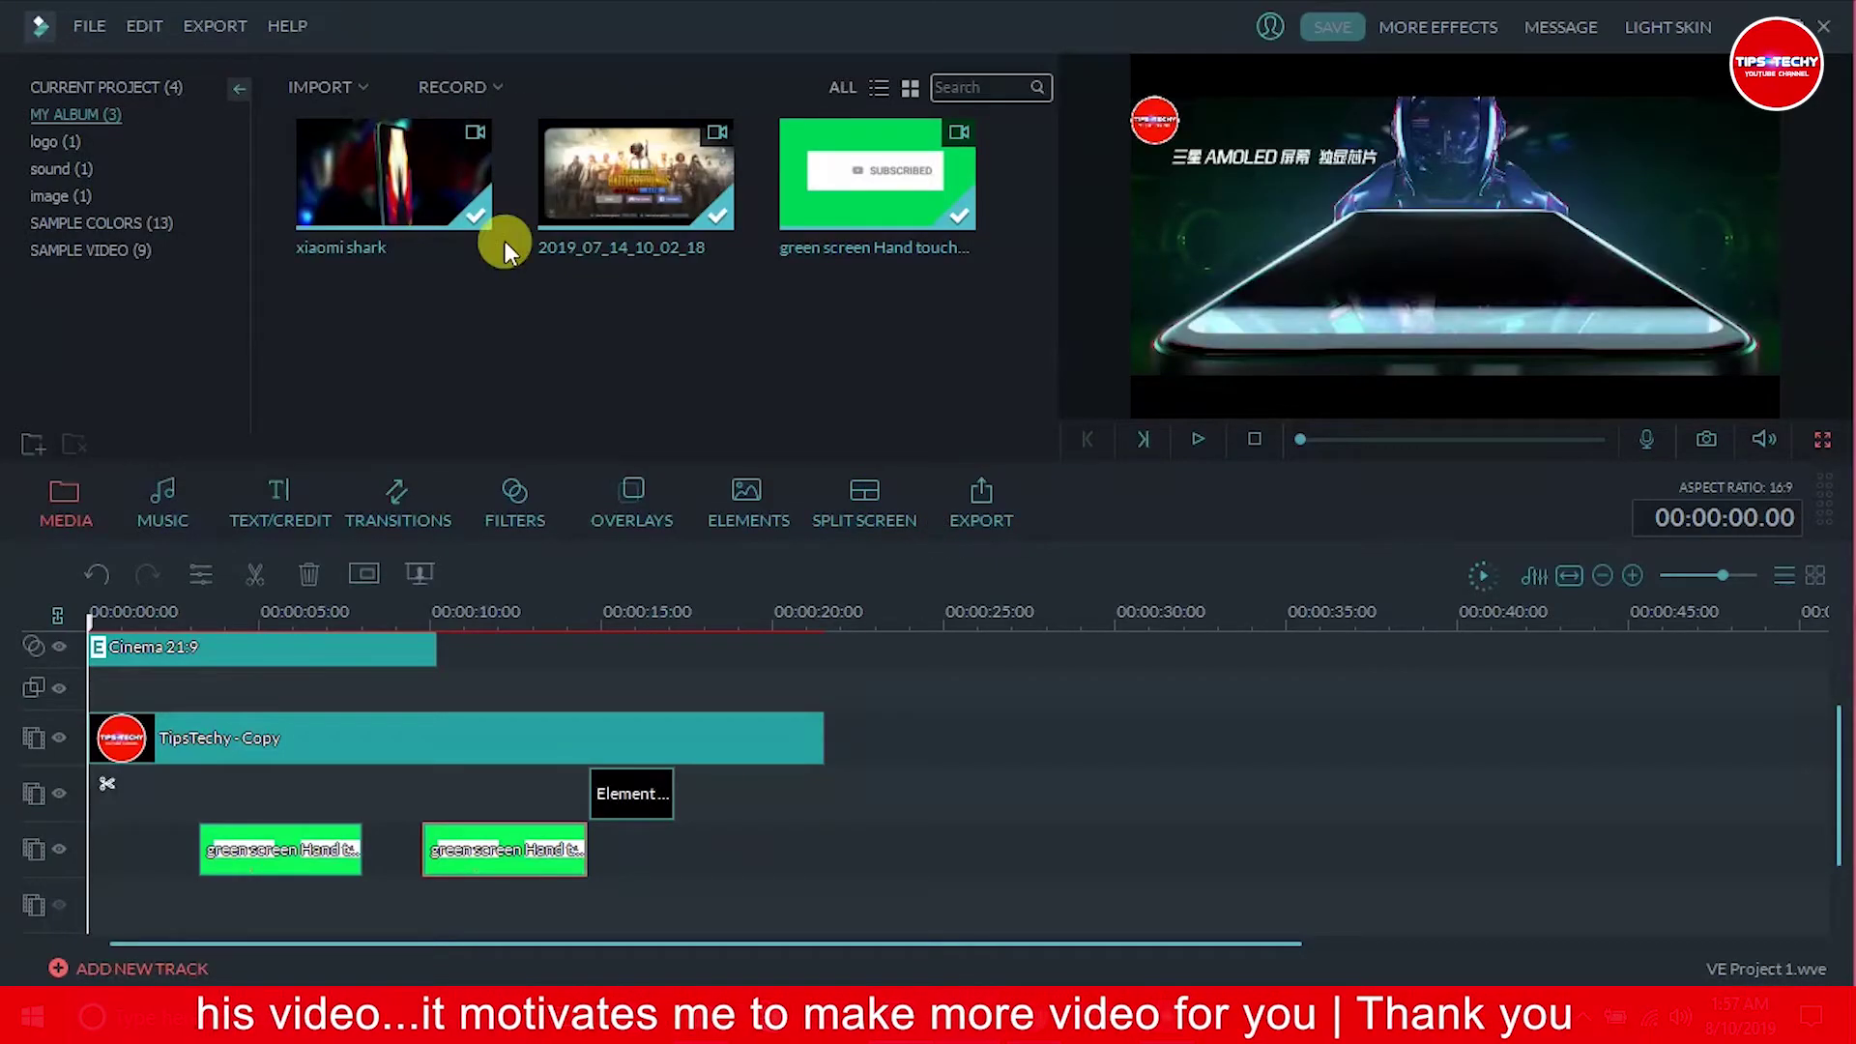
Open the YouTube upload export options, title the video "demo" and choose 1920 x 1080 quality.
left_click(228, 23)
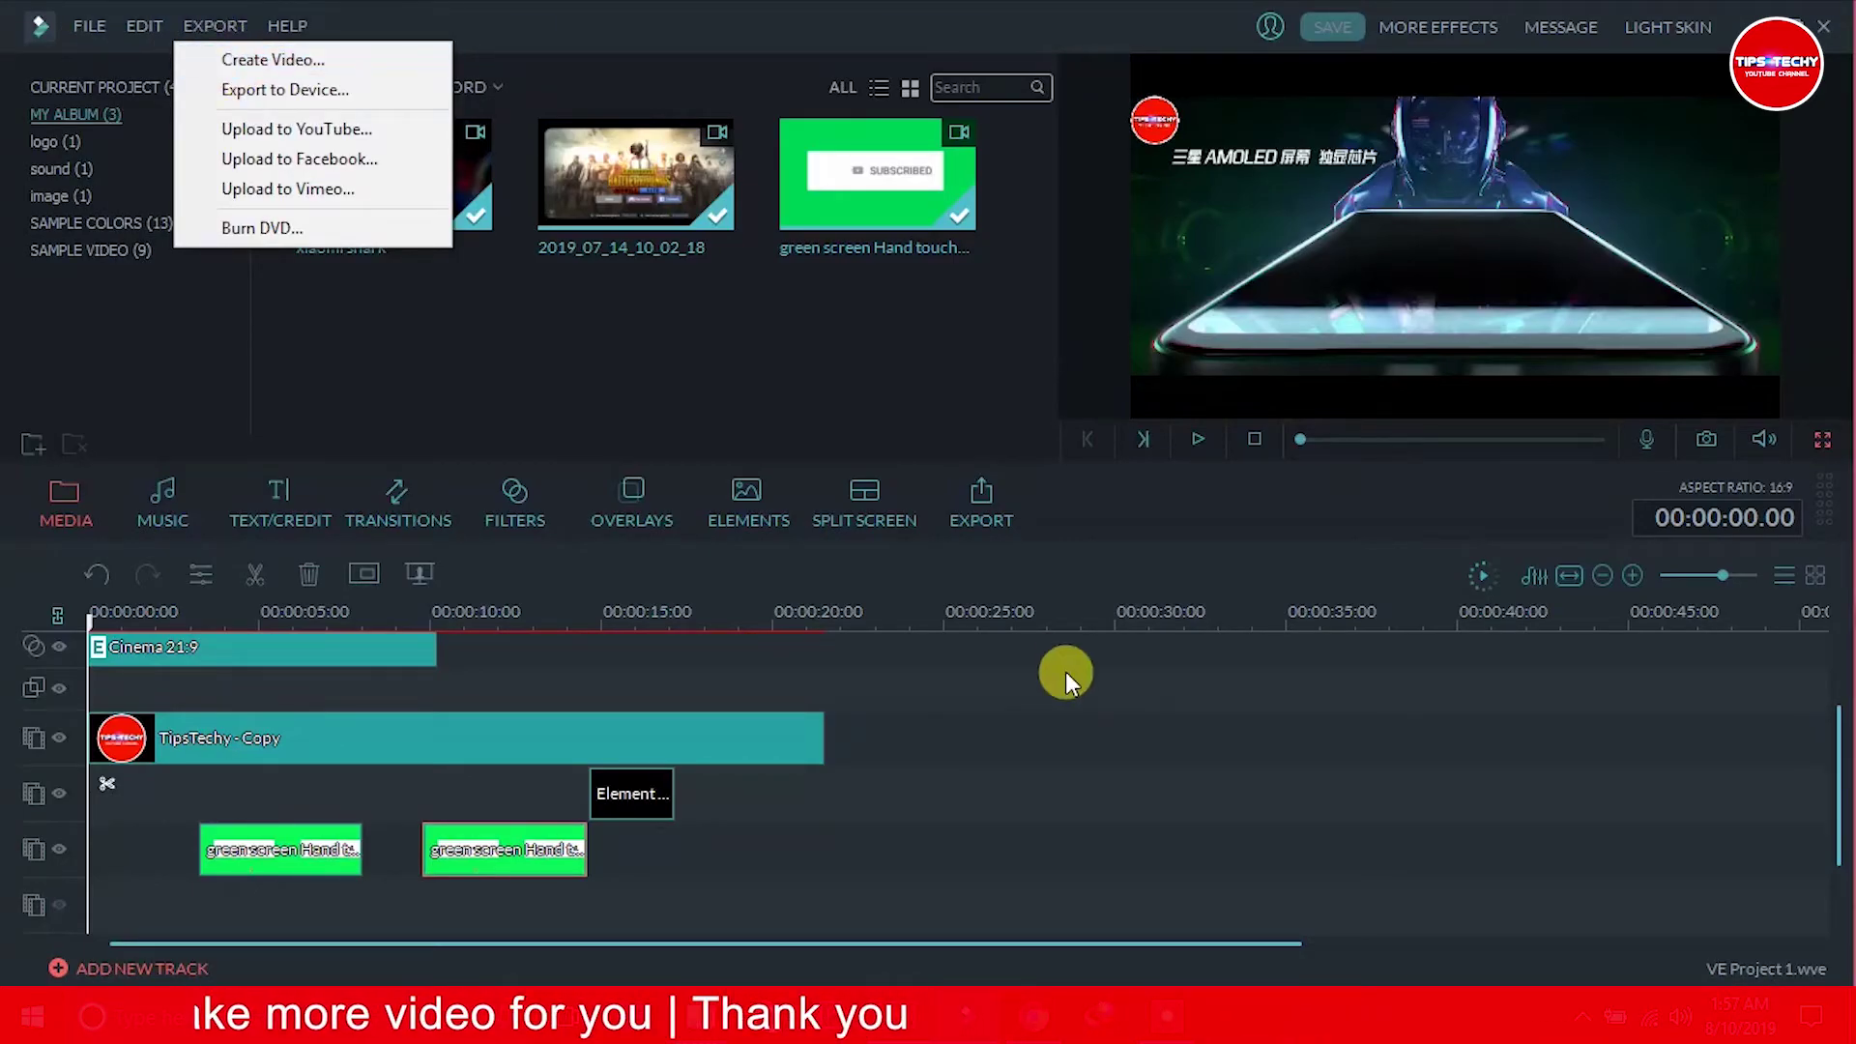
left_click(1107, 539)
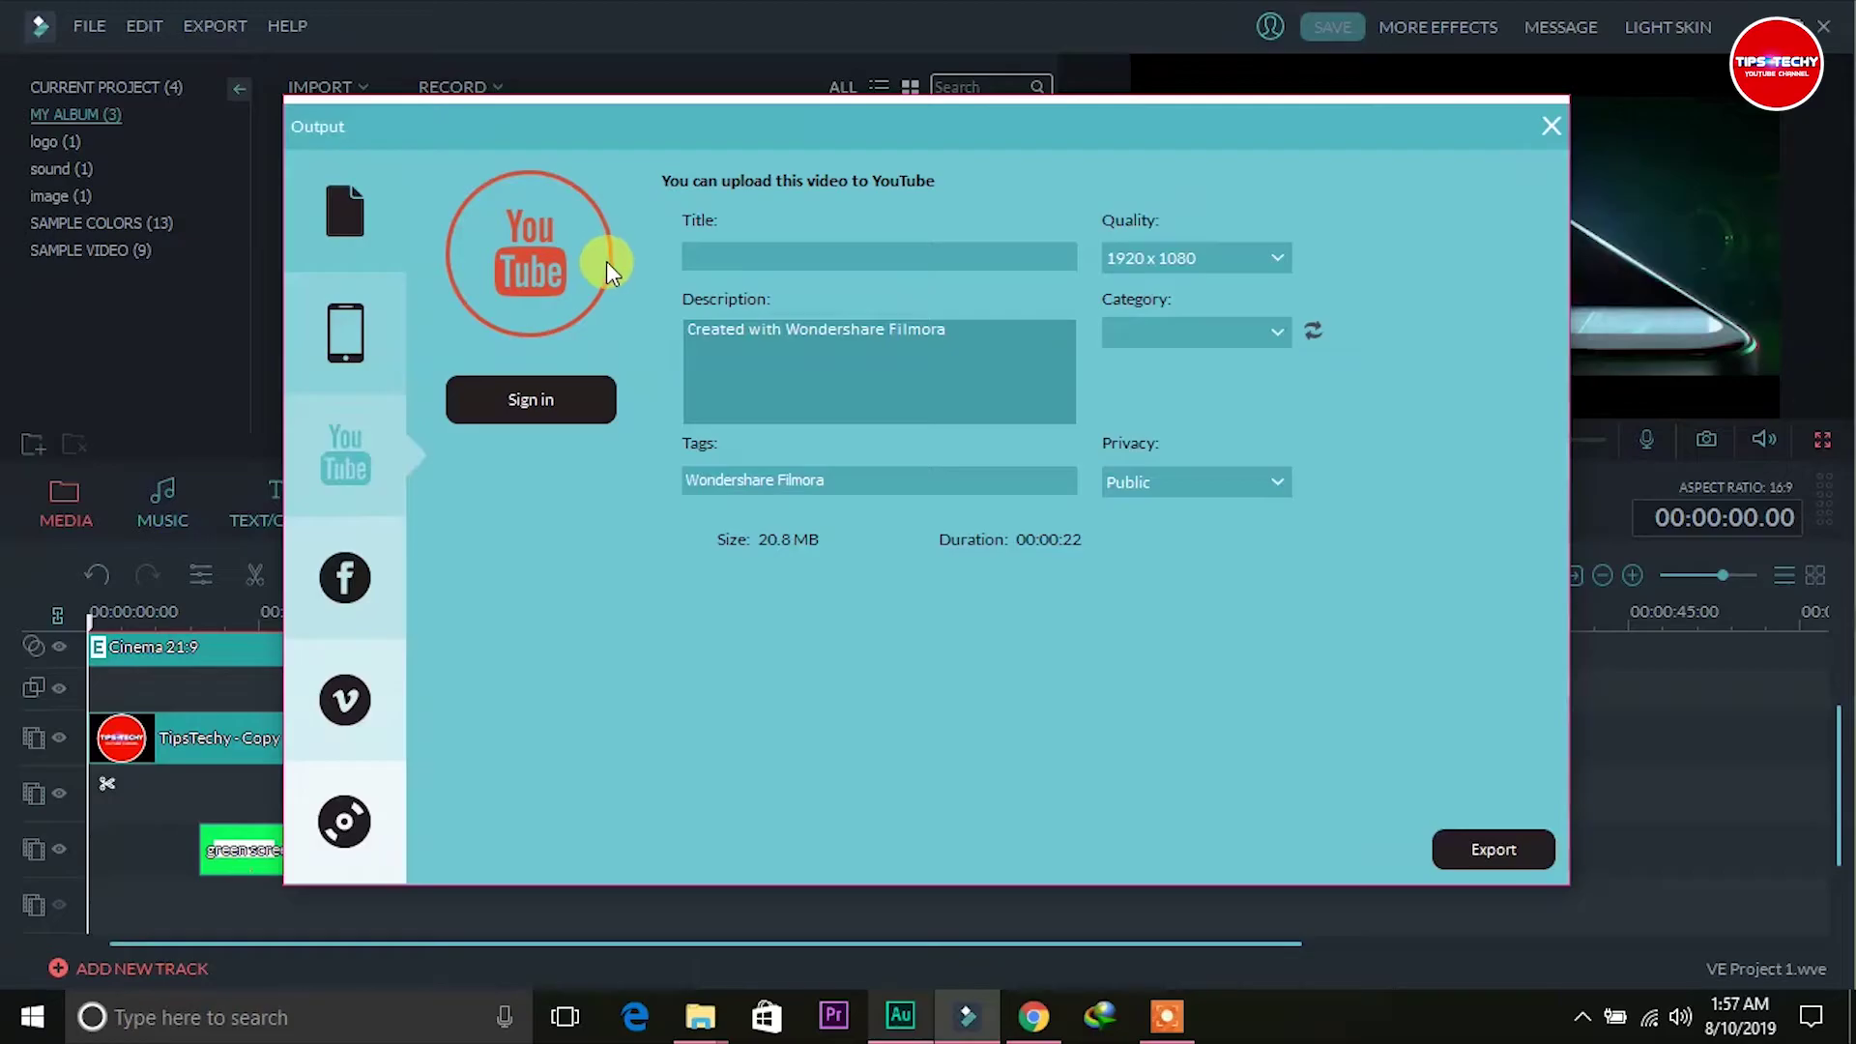
left_click(712, 255)
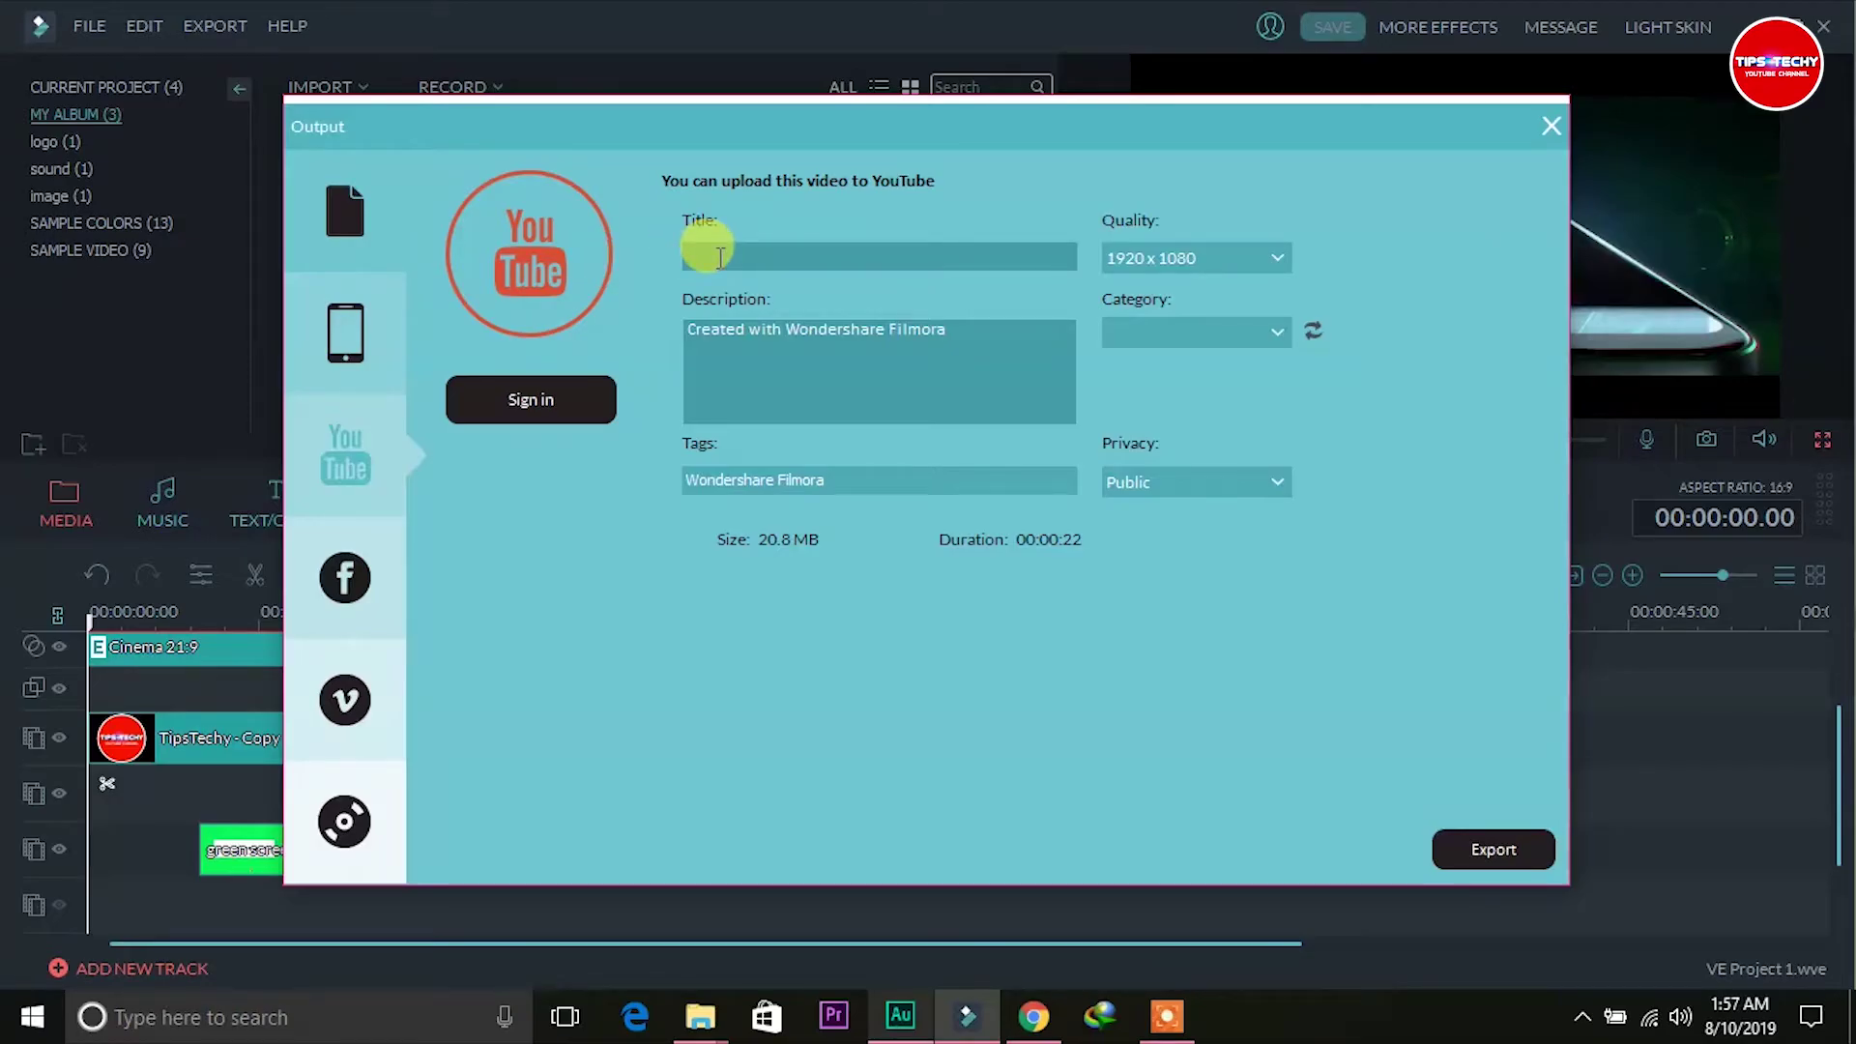
type("demo")
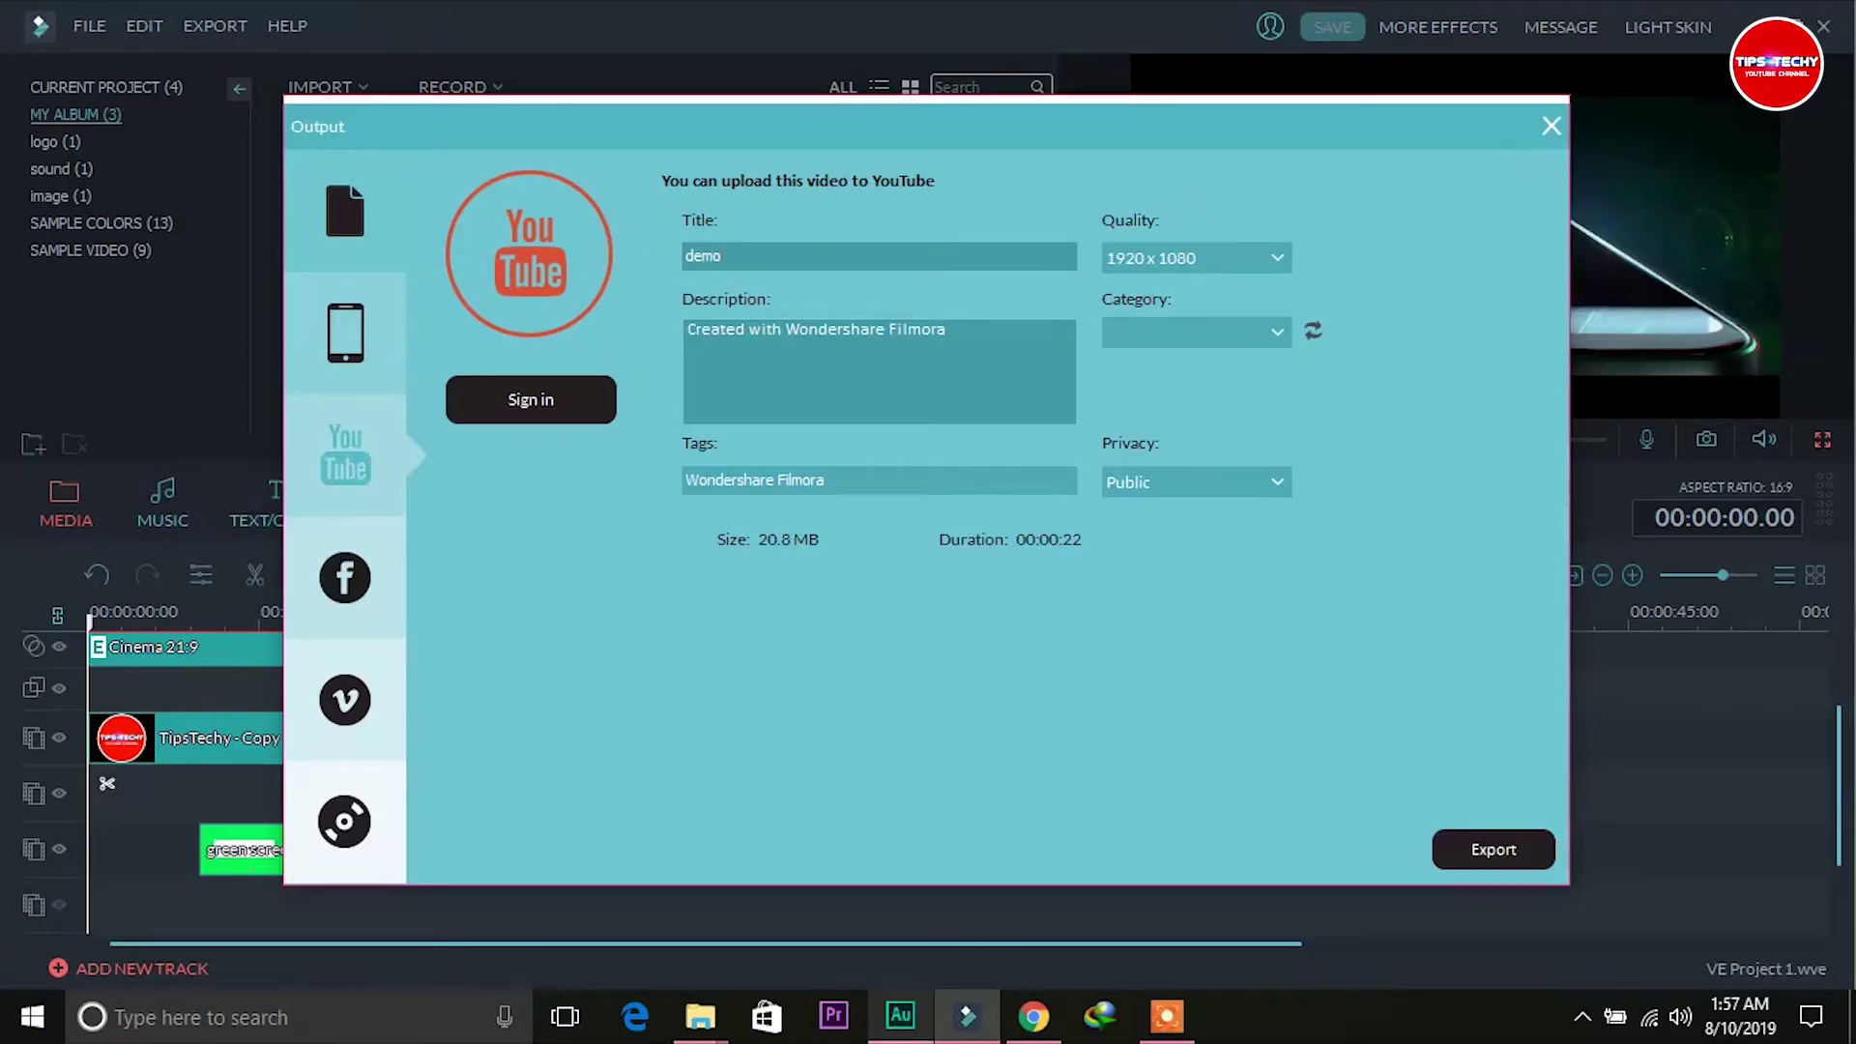
left_click(1274, 258)
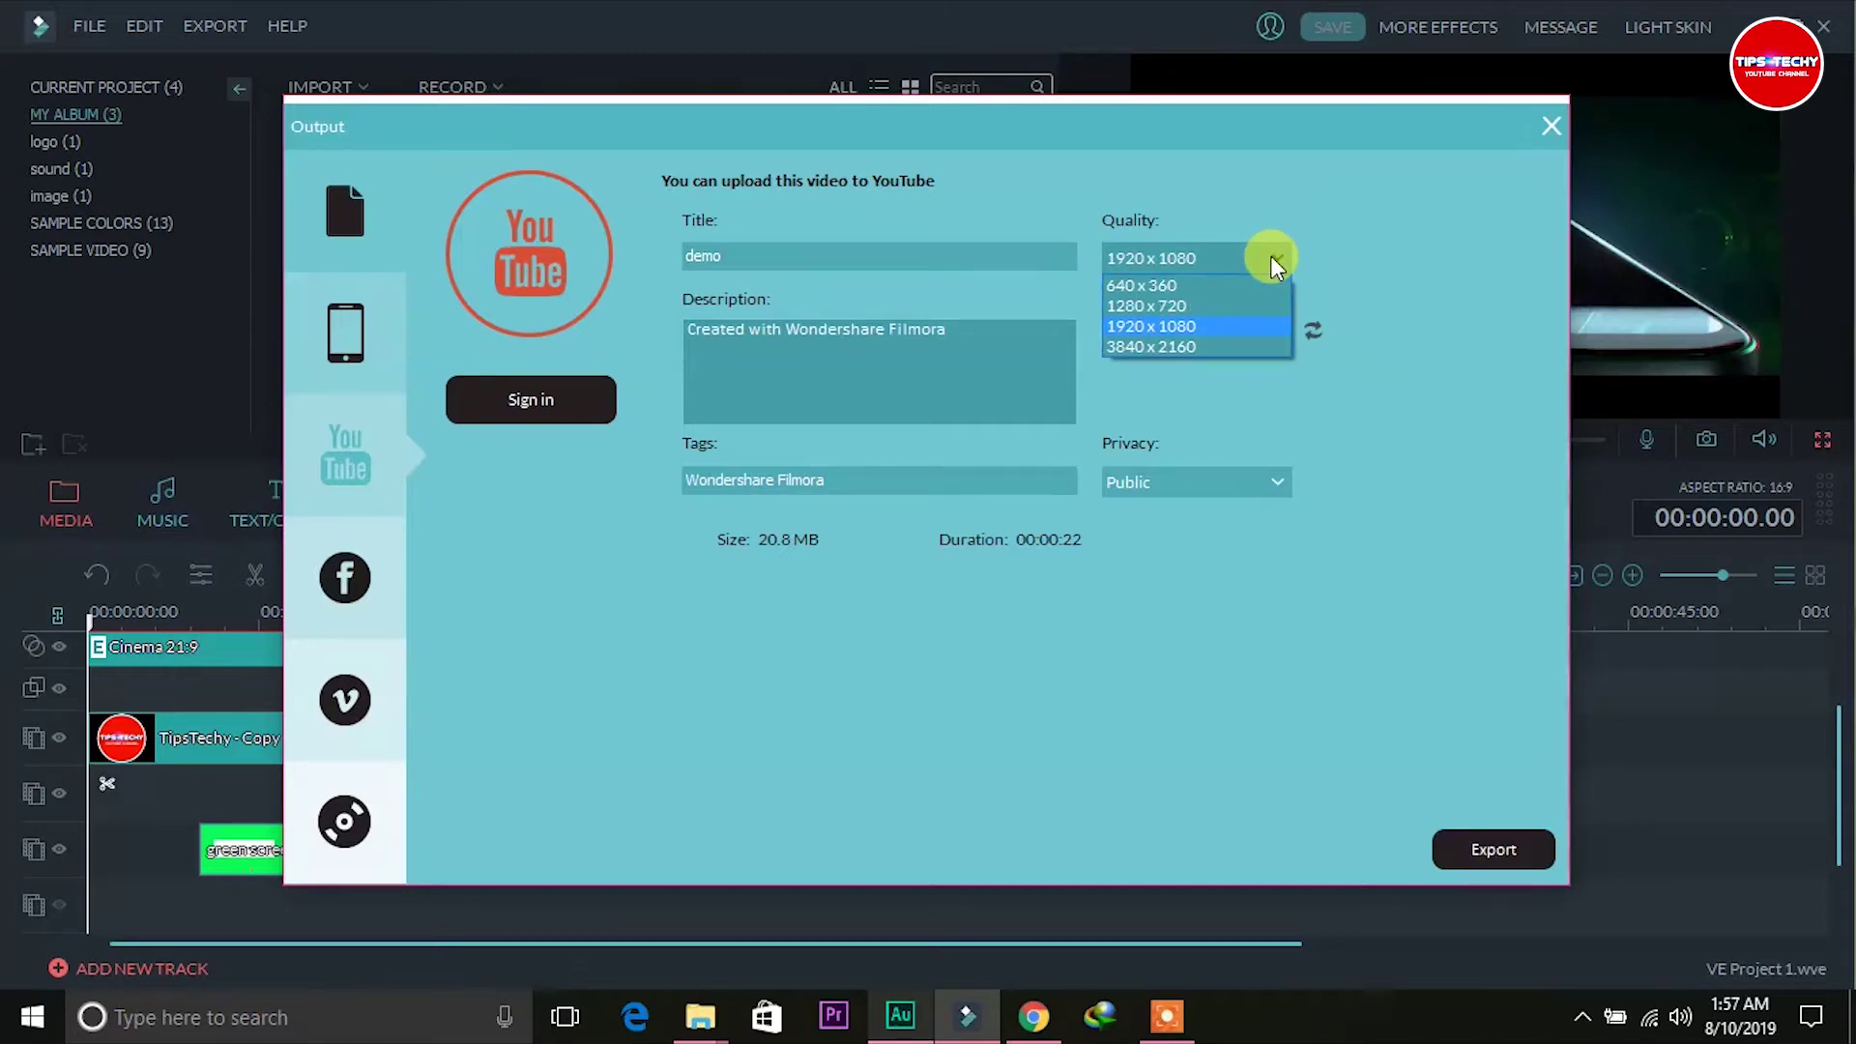
left_click(1138, 338)
Review the description, tags and privacy options of the YouTube upload.
left_click_drag(973, 323, 653, 340)
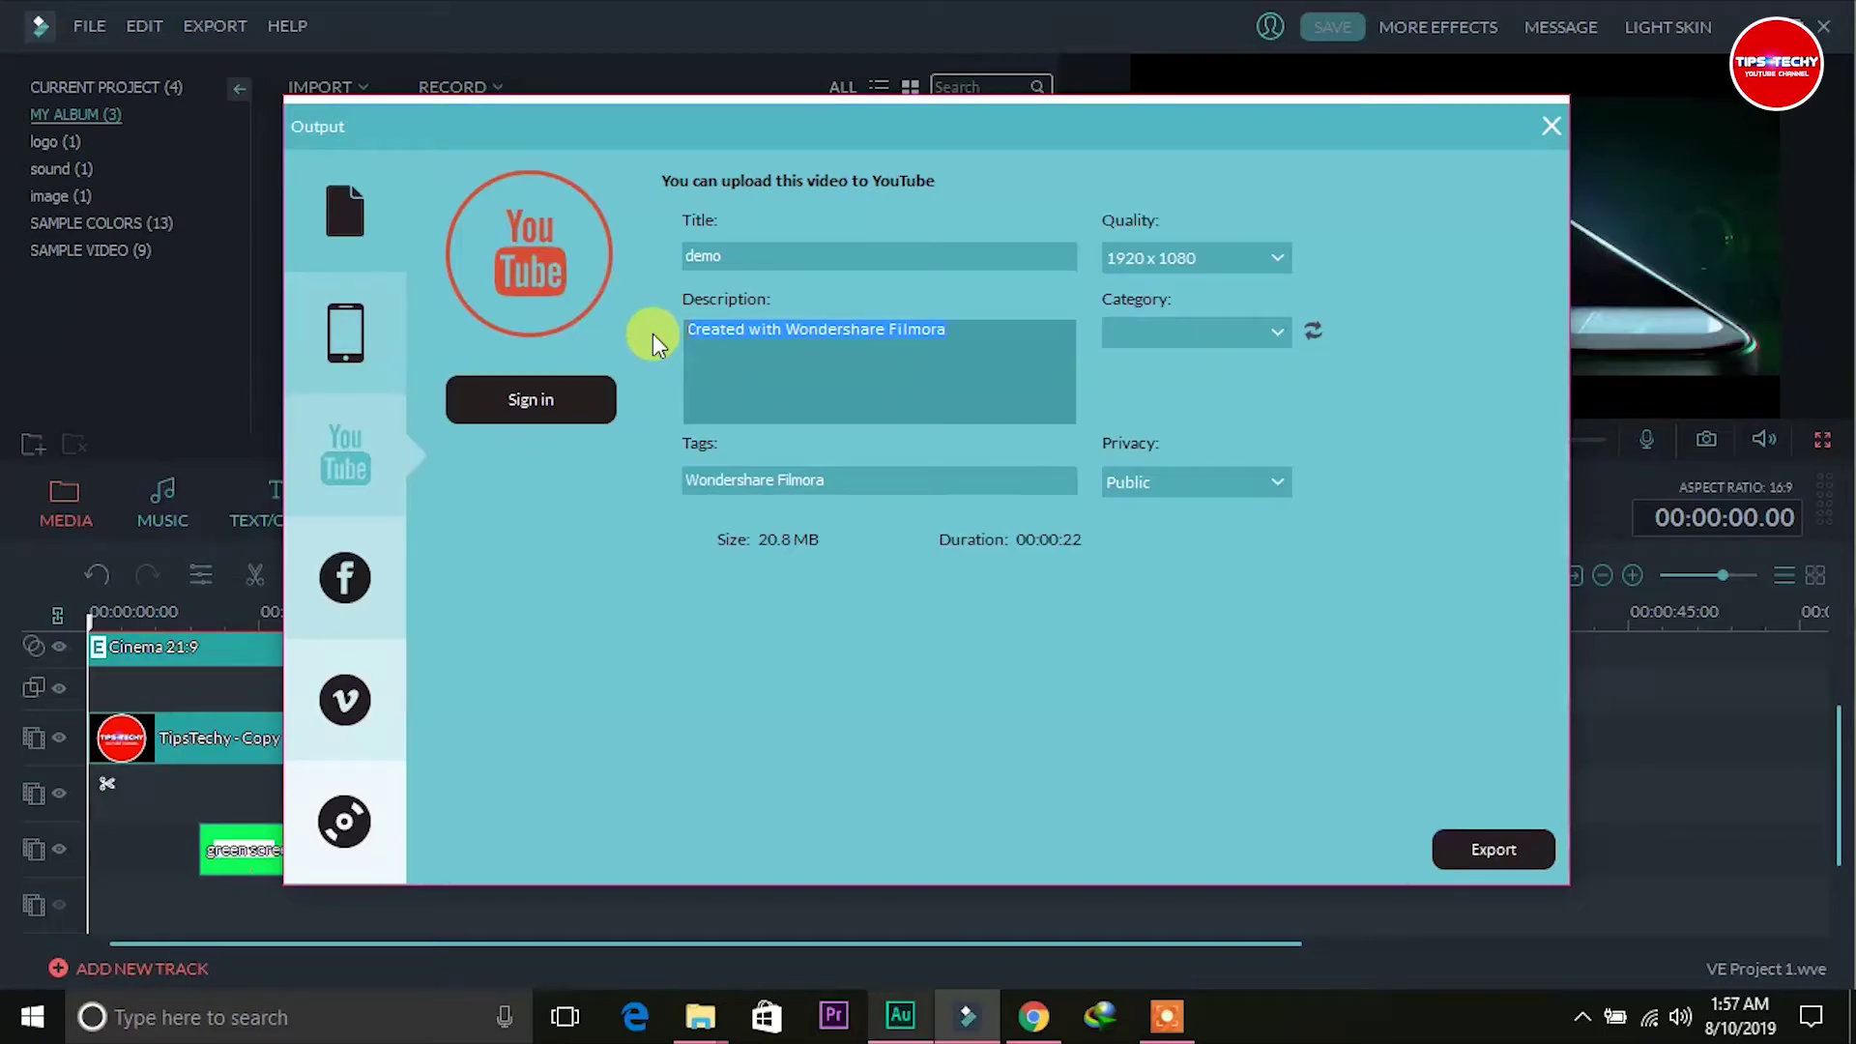
left_click(942, 476)
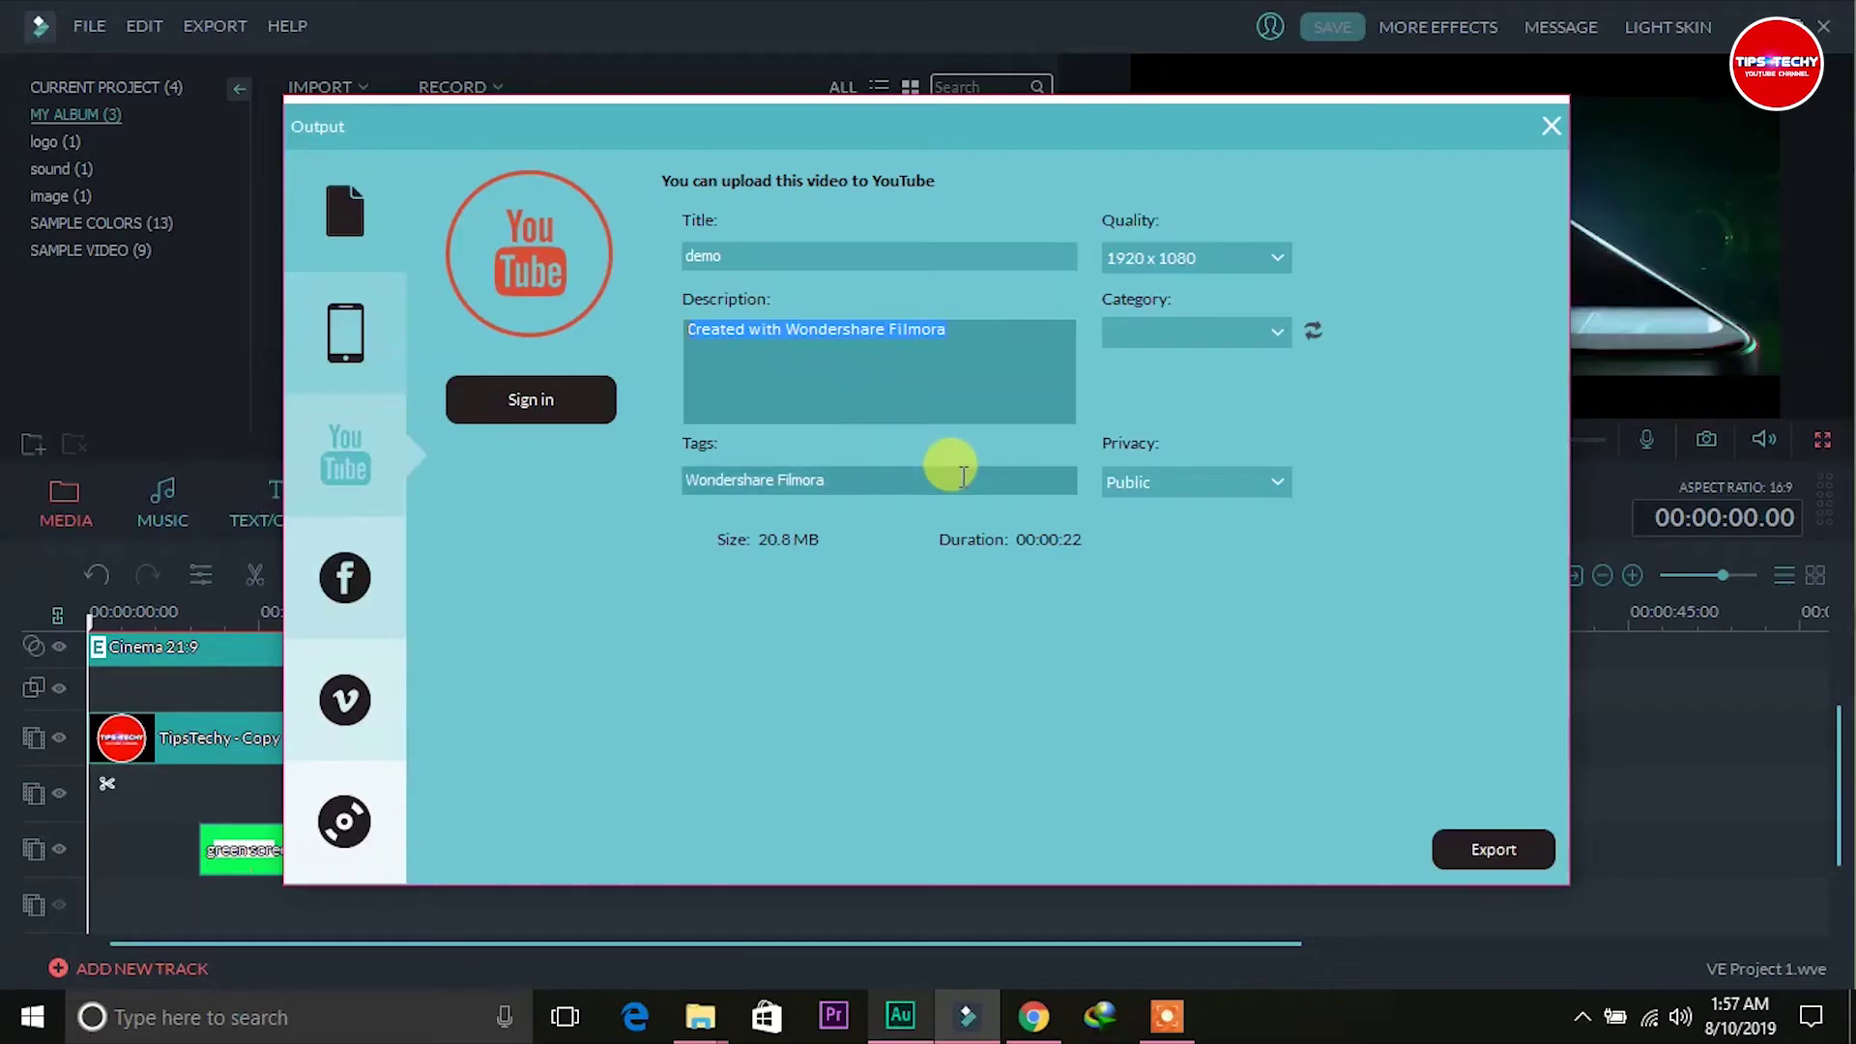
left_click_drag(910, 489, 654, 483)
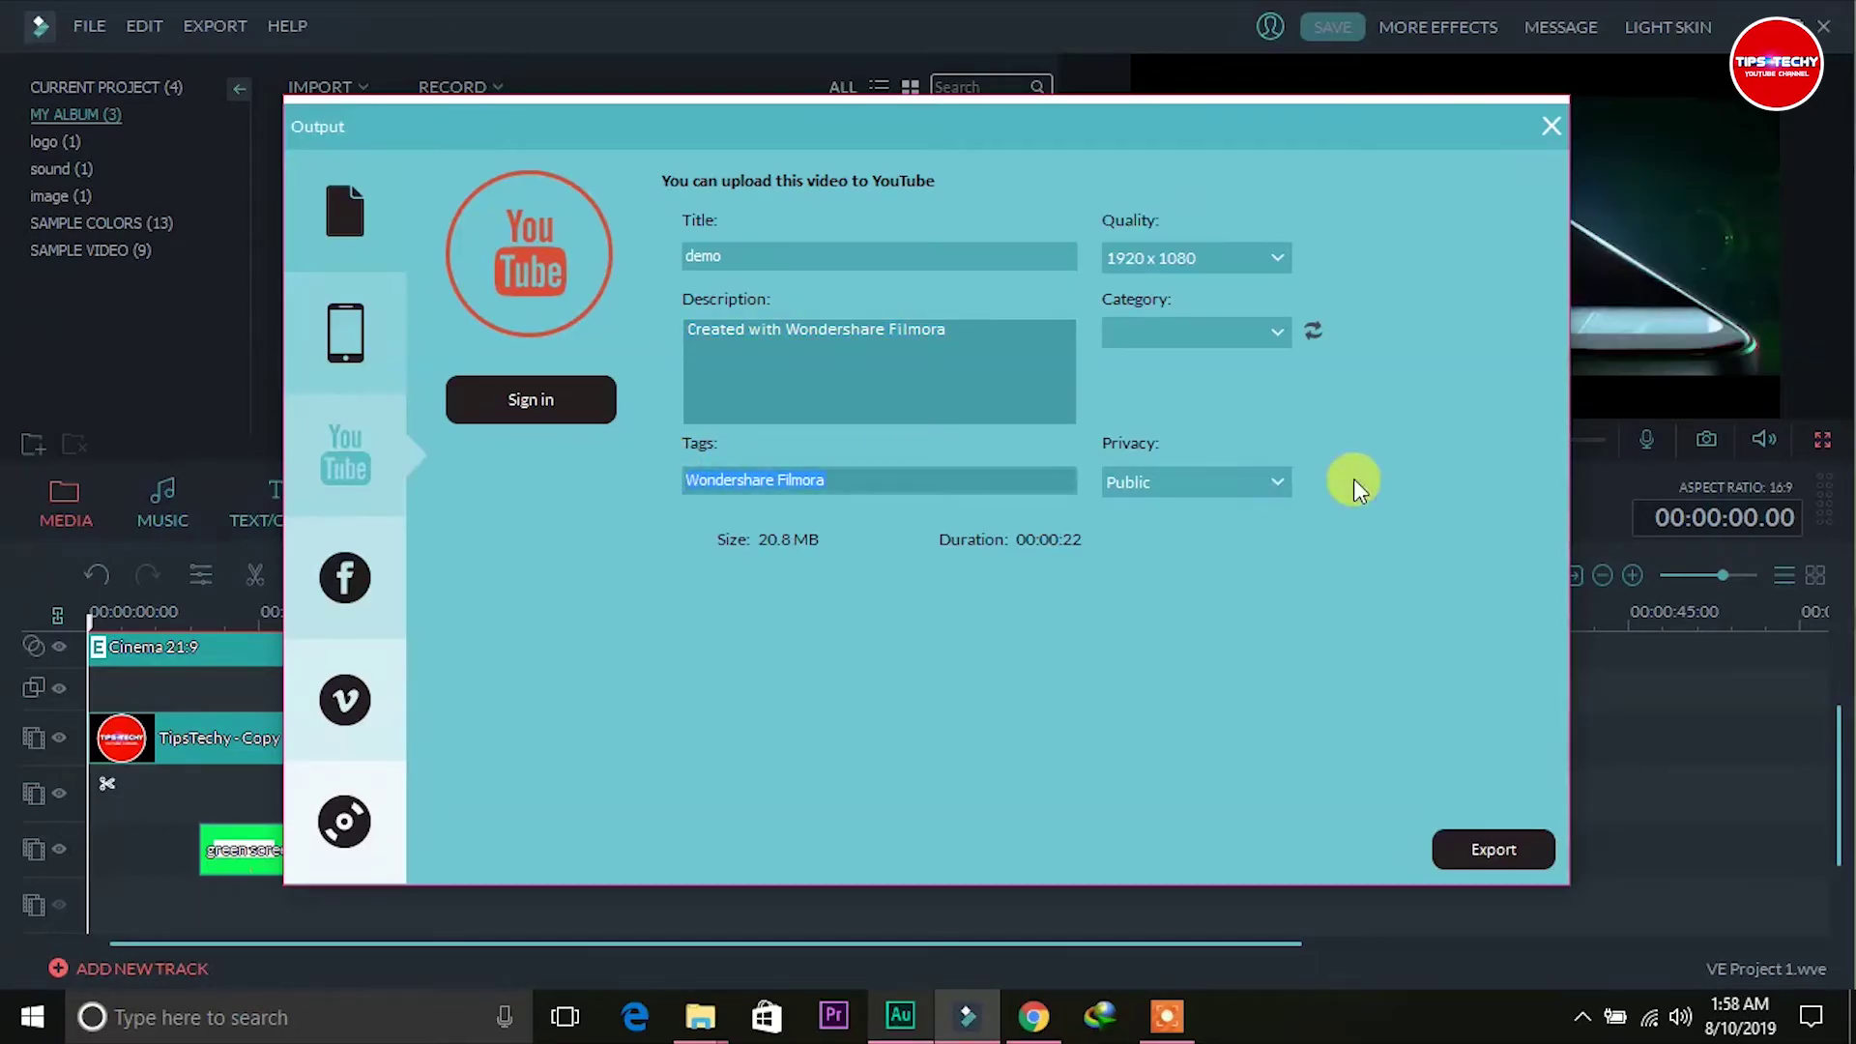
left_click(1249, 478)
left_click(1253, 481)
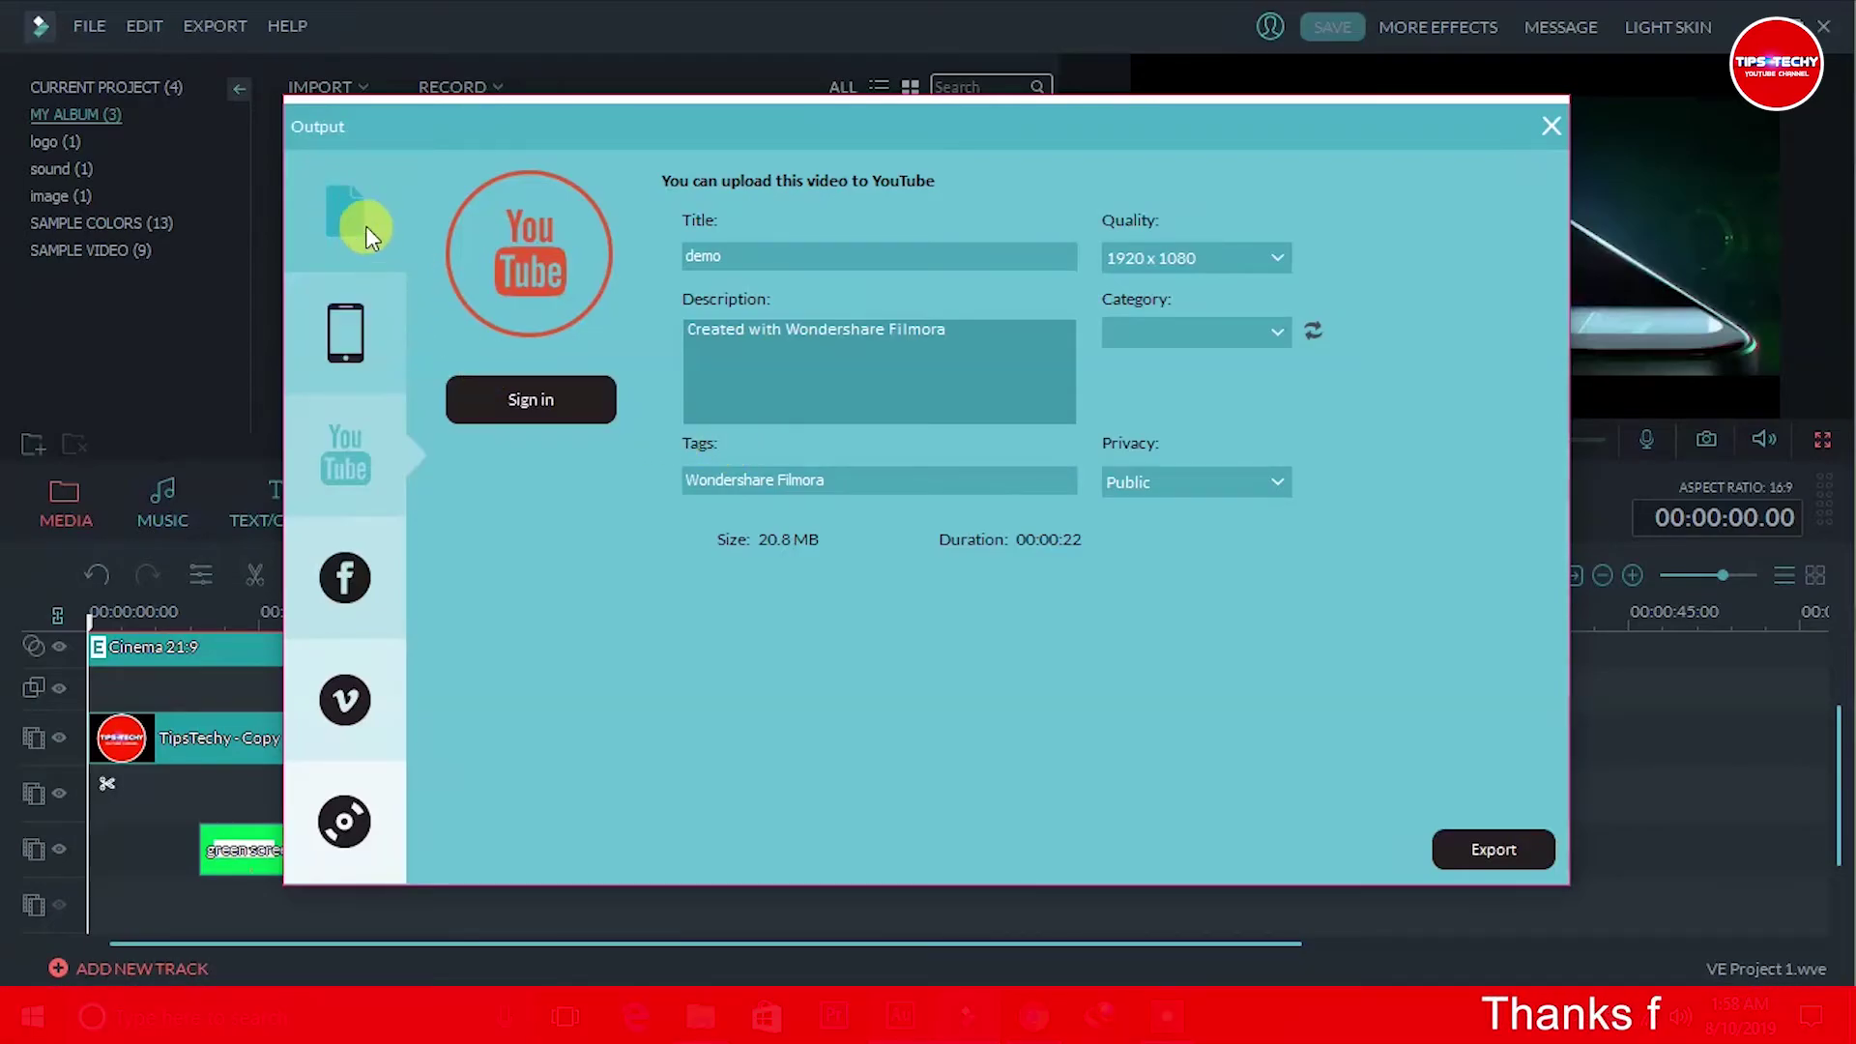
Switch to exporting to a file on the computer and choose the MP4 format.
left_click(338, 207)
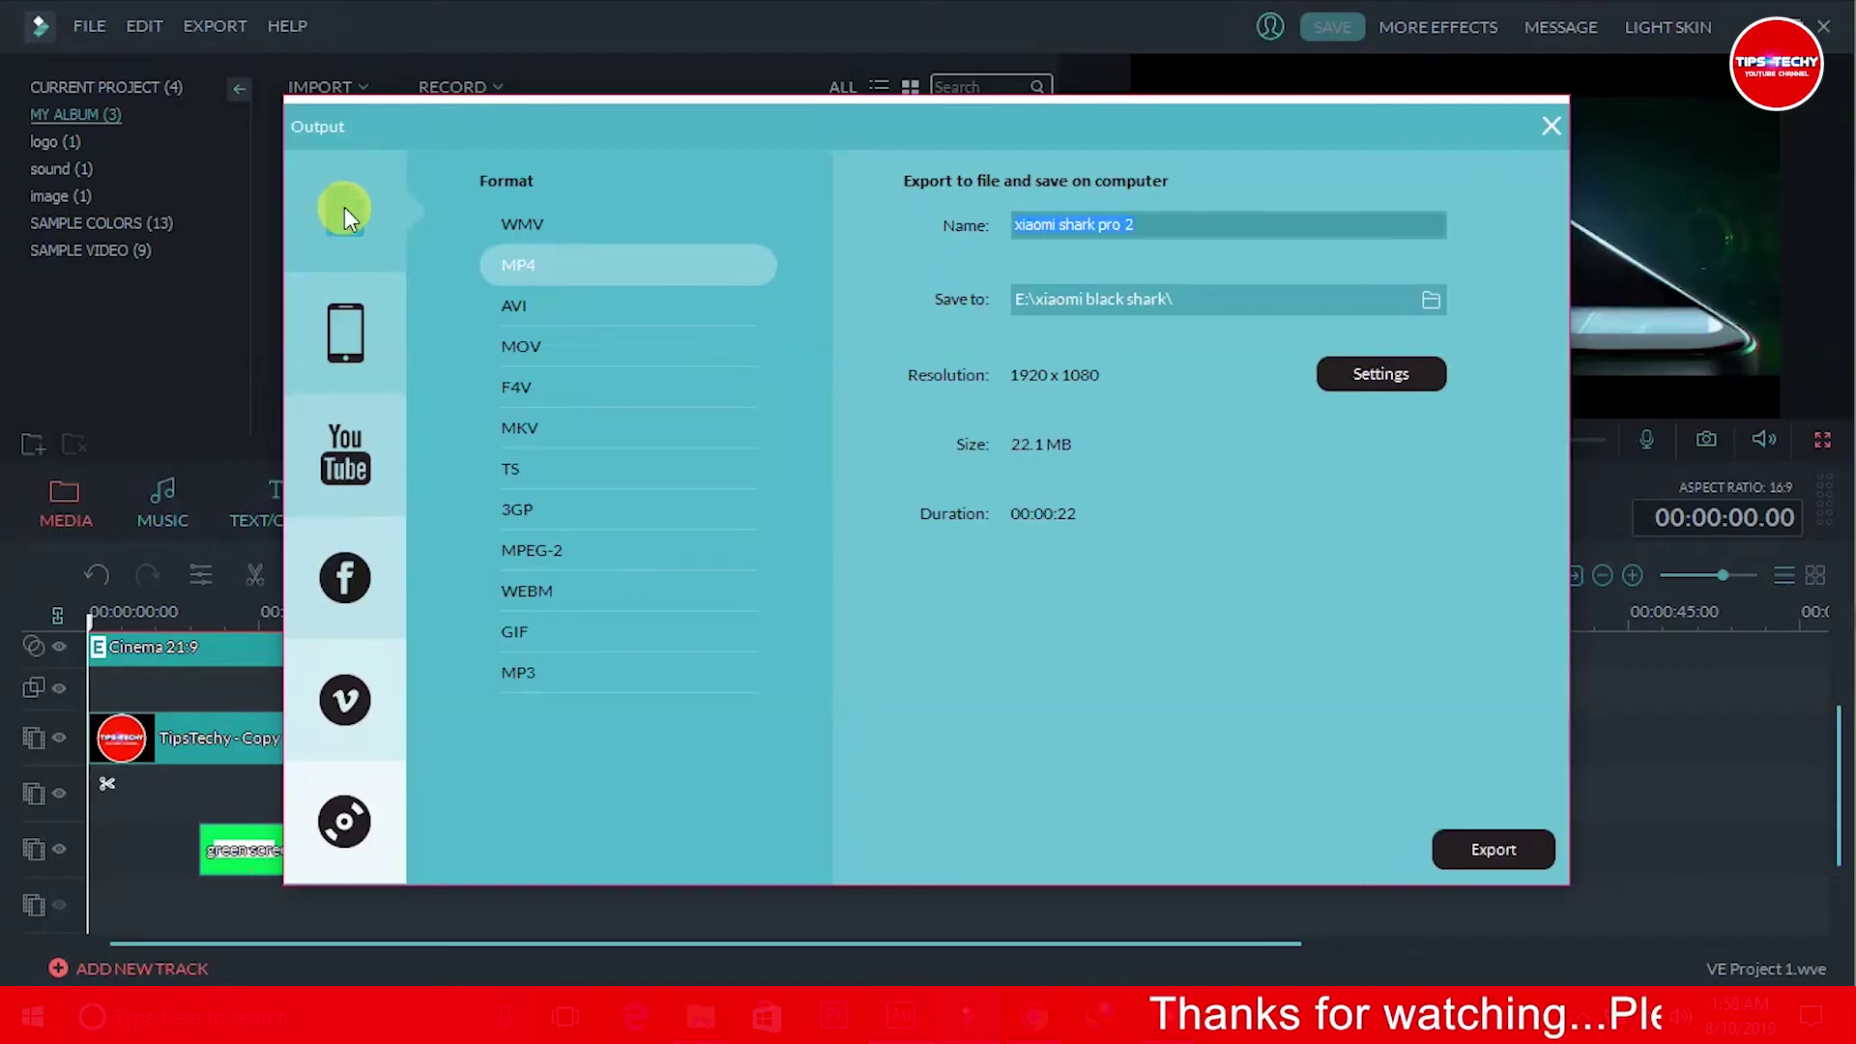
left_click(573, 355)
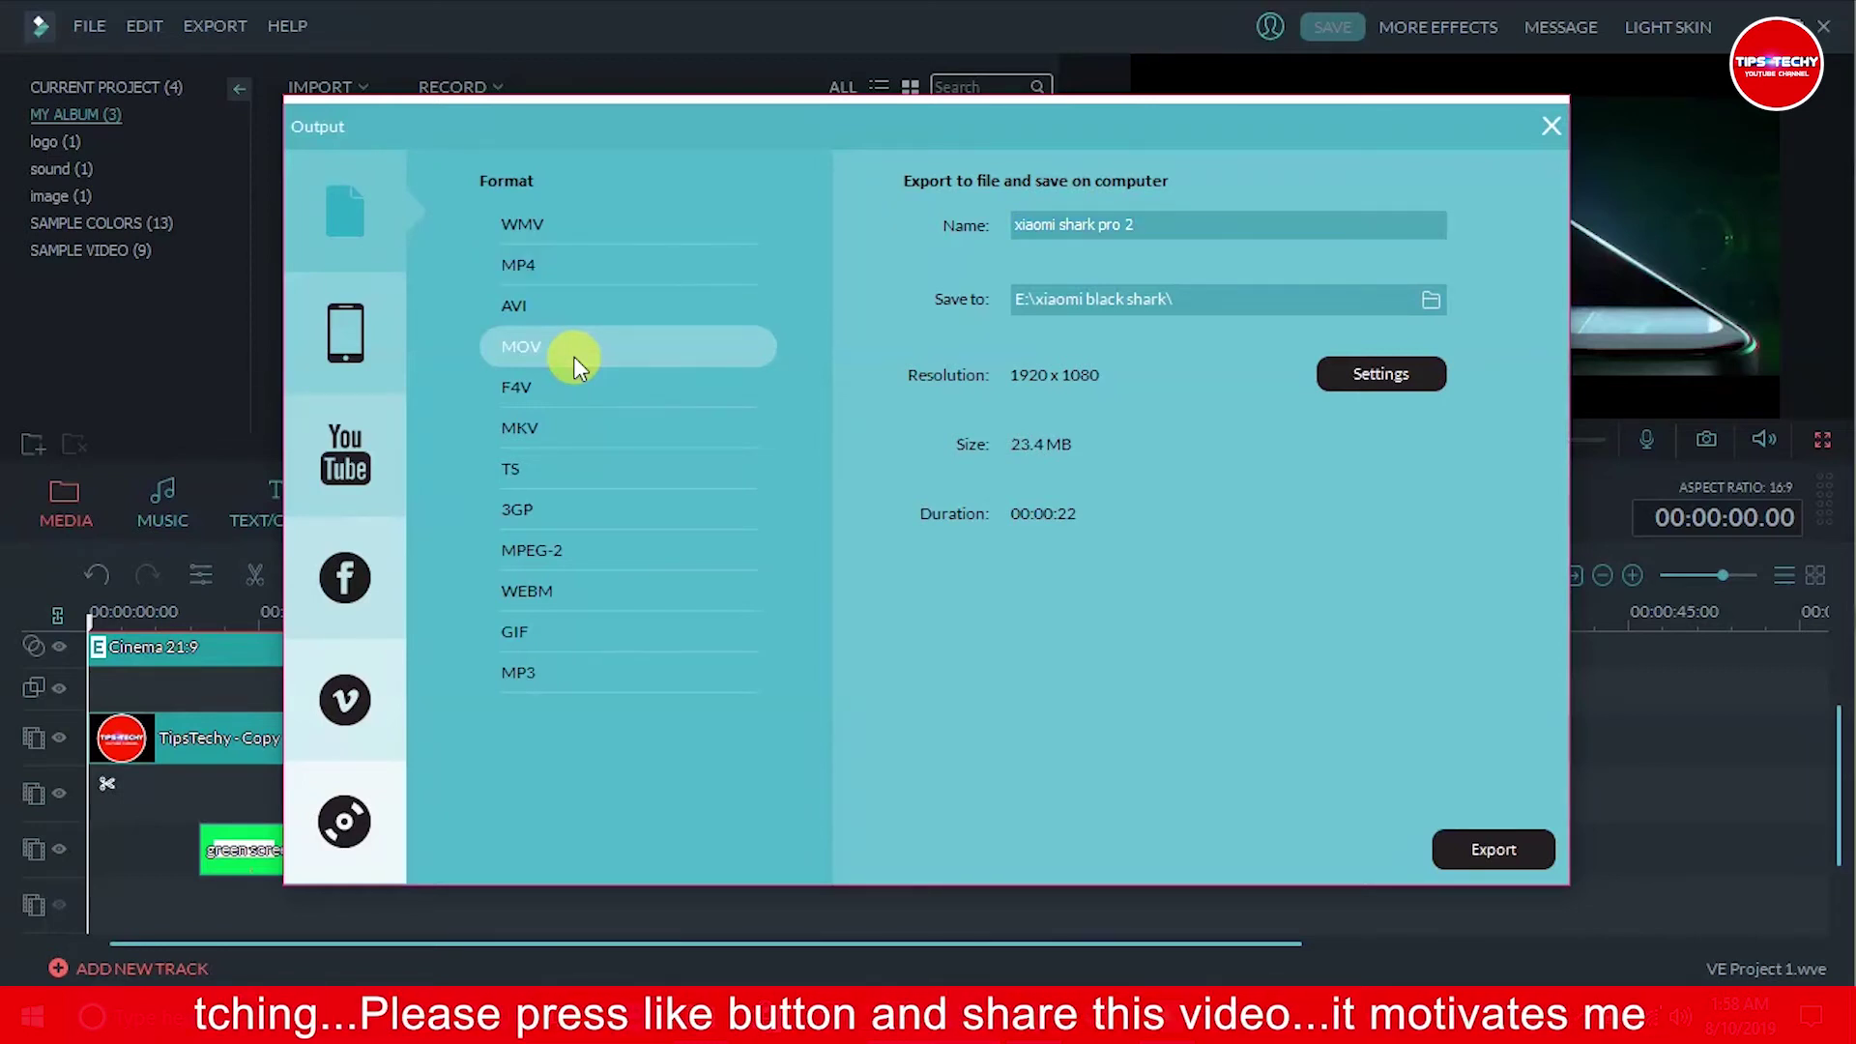
left_click(512, 263)
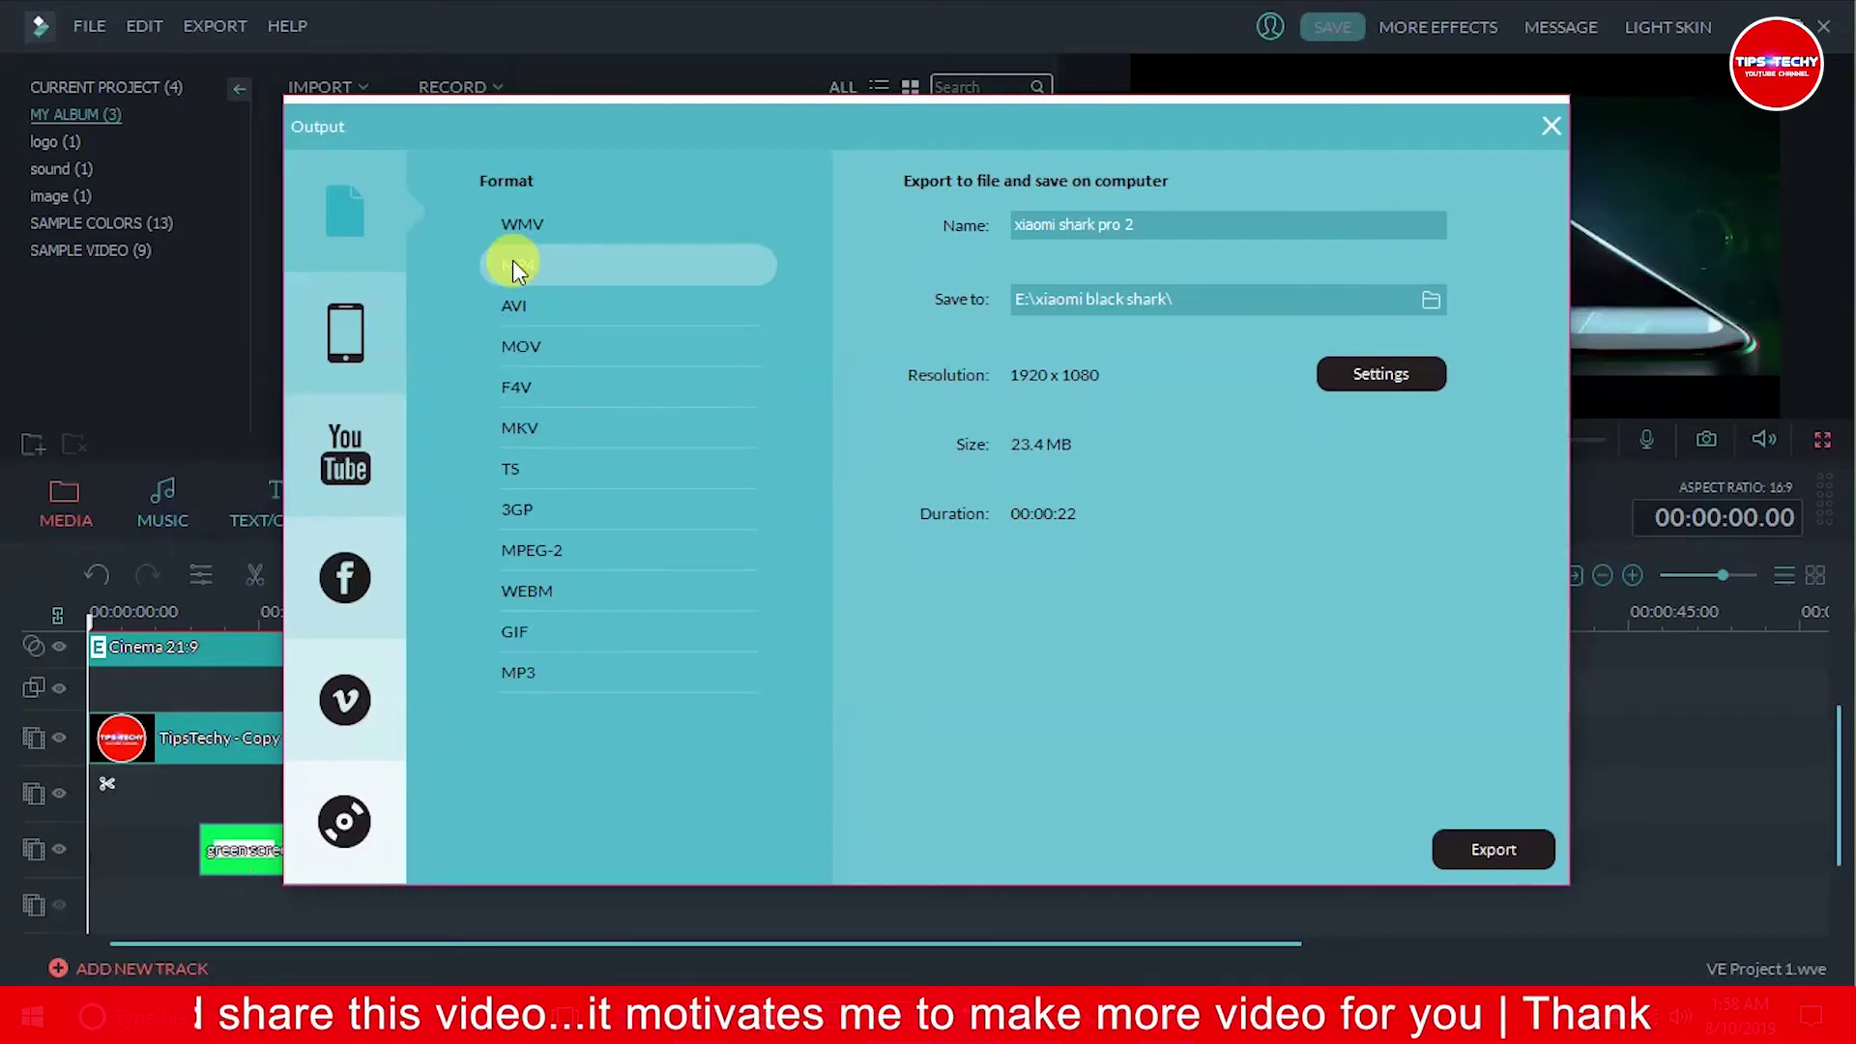
Name the exported file "demo" and choose the Desktop as its save folder.
left_click(1142, 230)
type("demo")
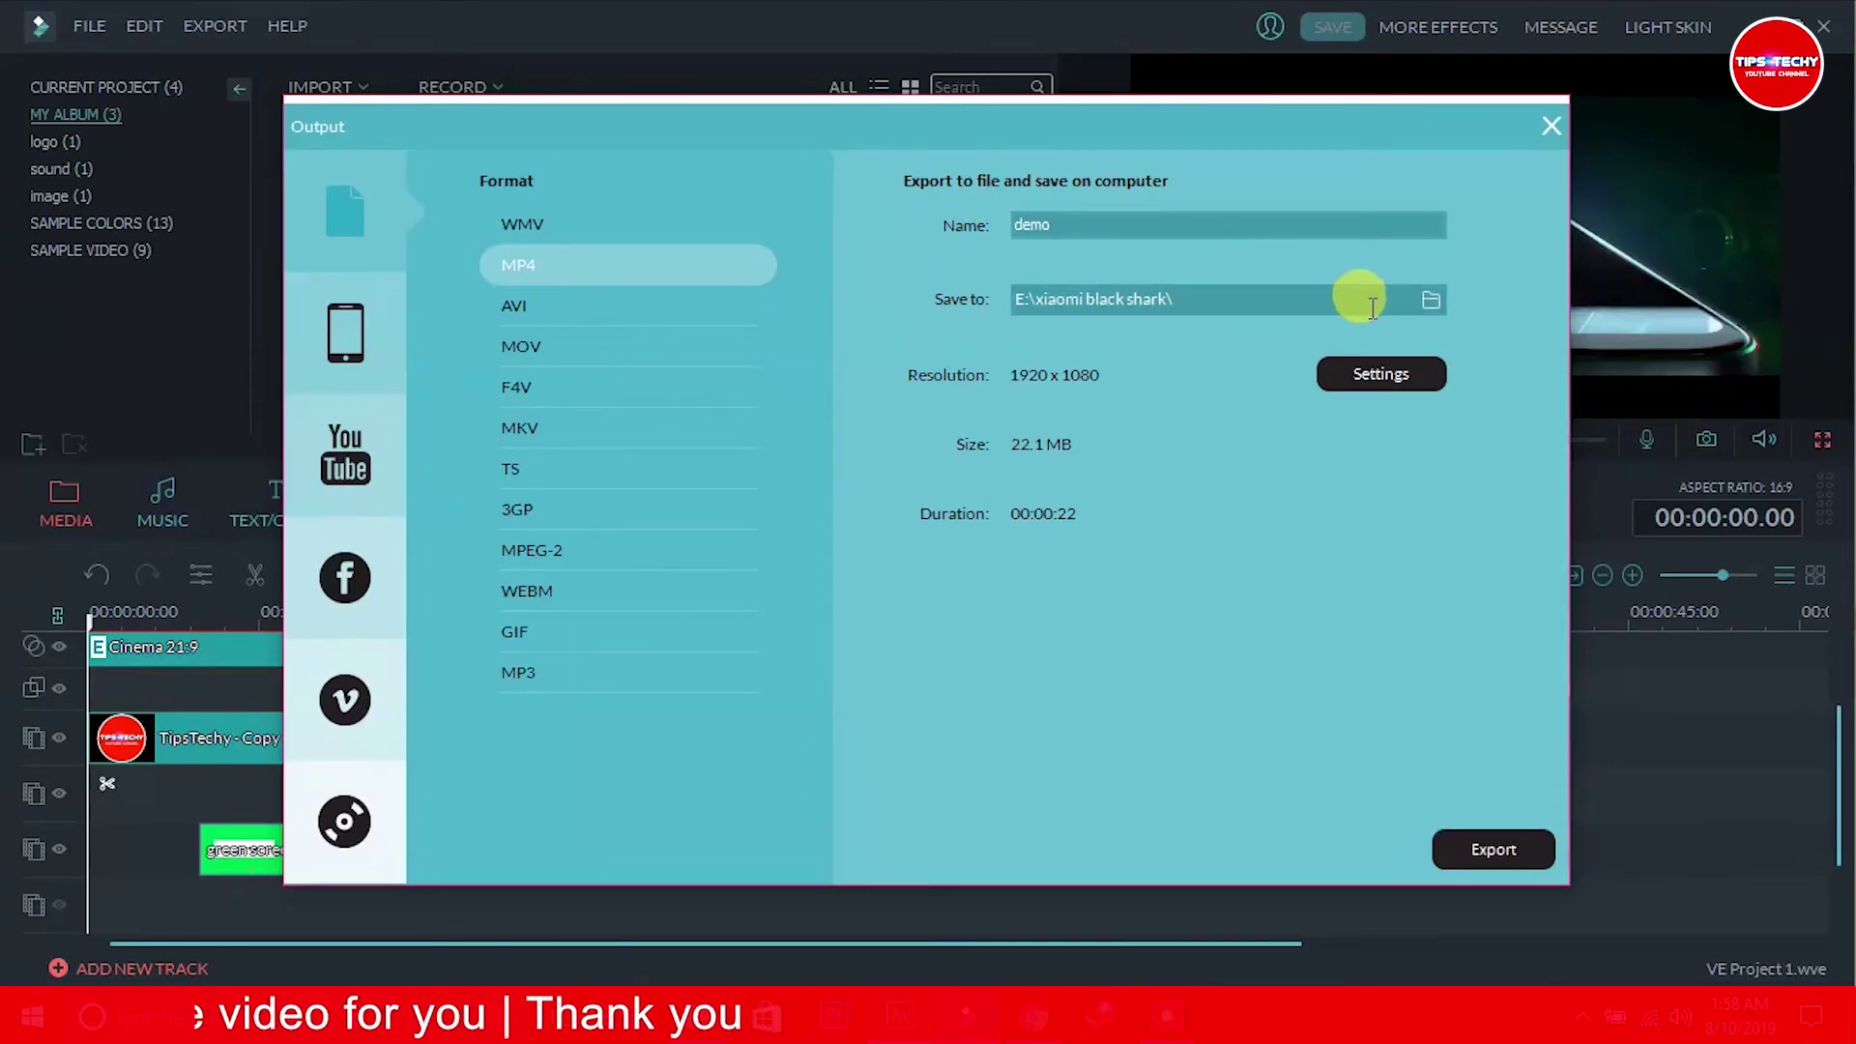
left_click(1436, 308)
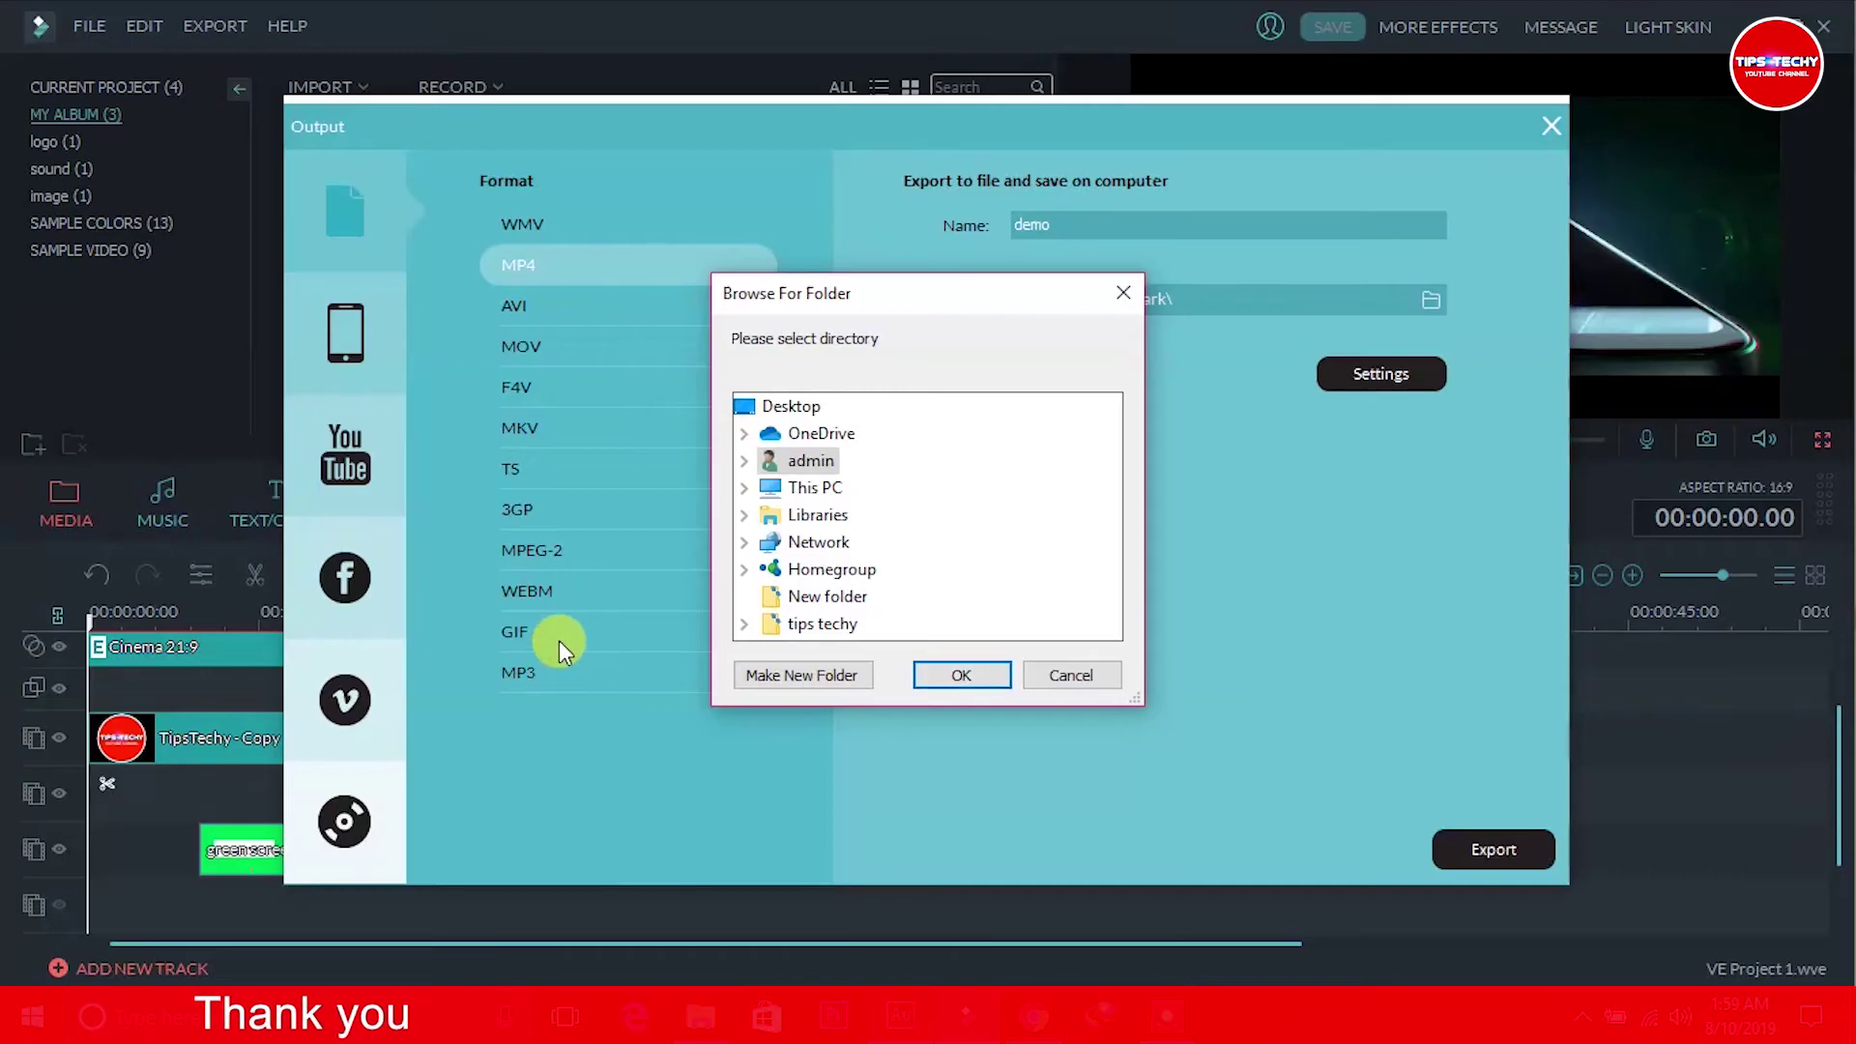
double_click(813, 489)
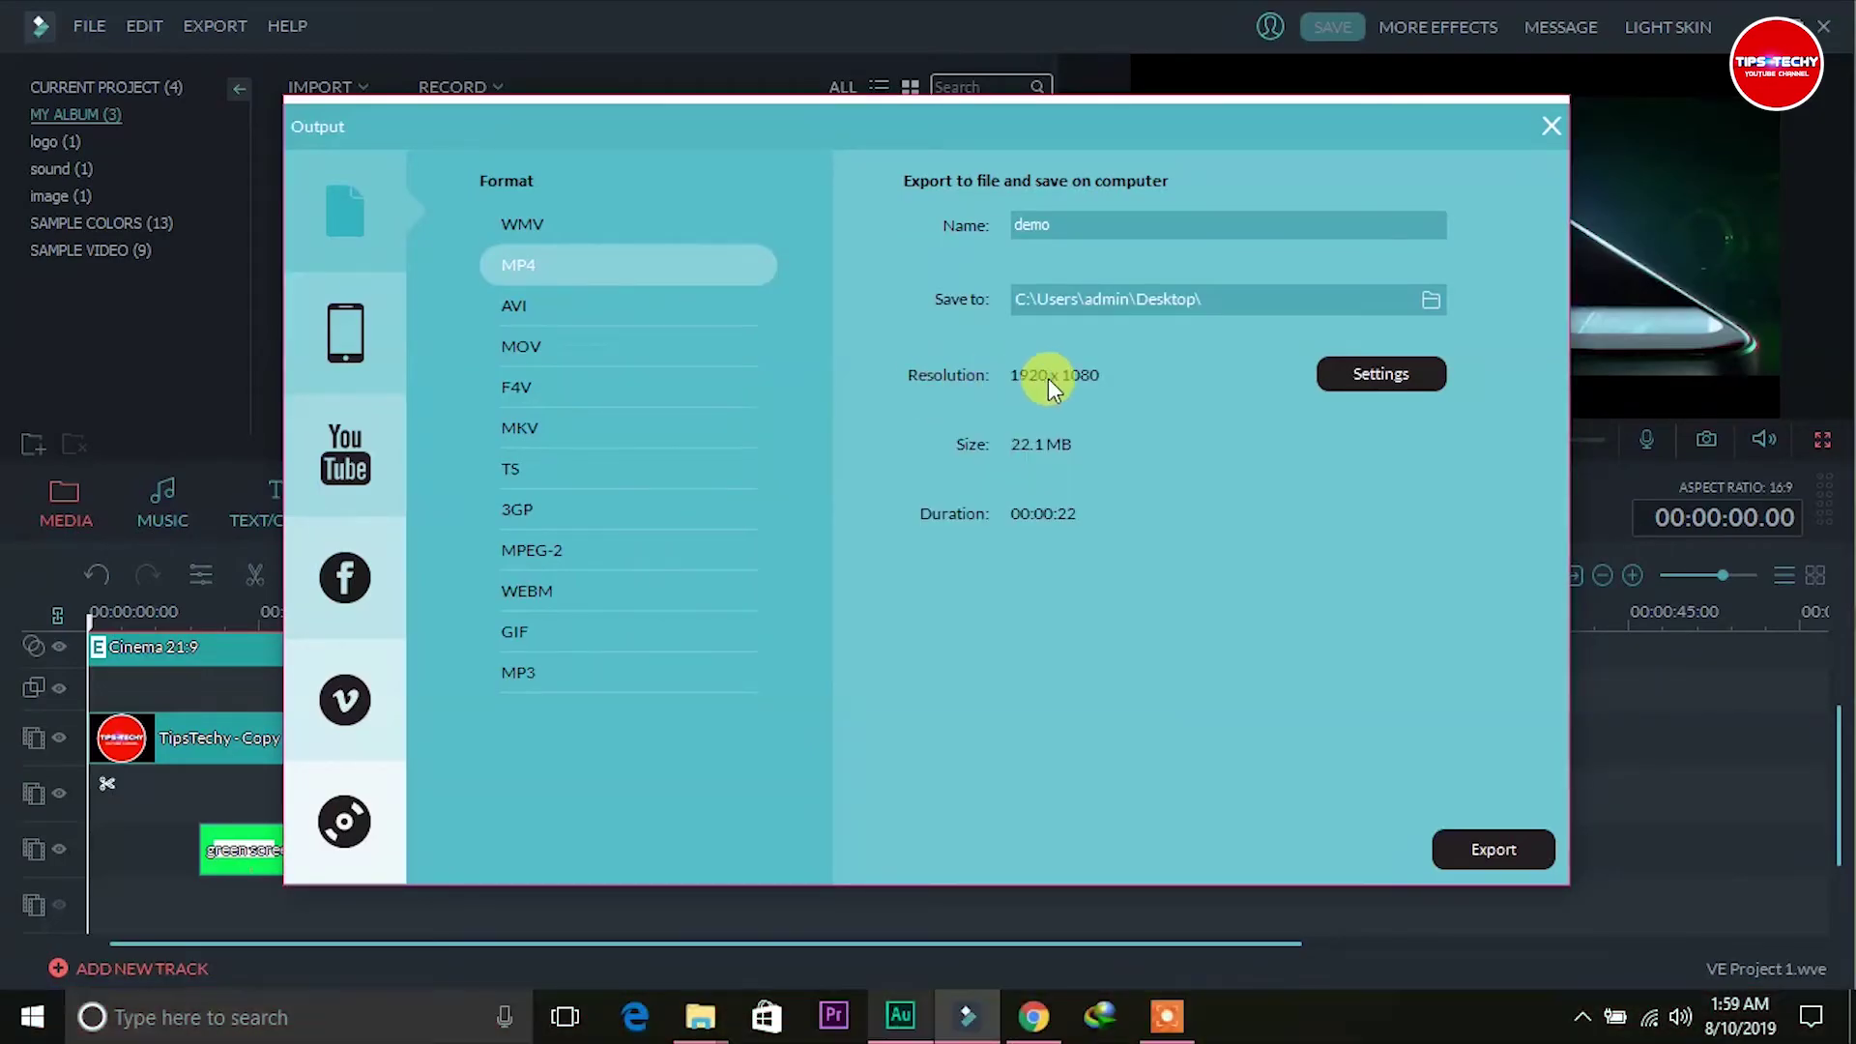
In the export settings, choose Best quality with the H.264 (HD Optimized) encoder and check the available resolutions.
left_click(1373, 373)
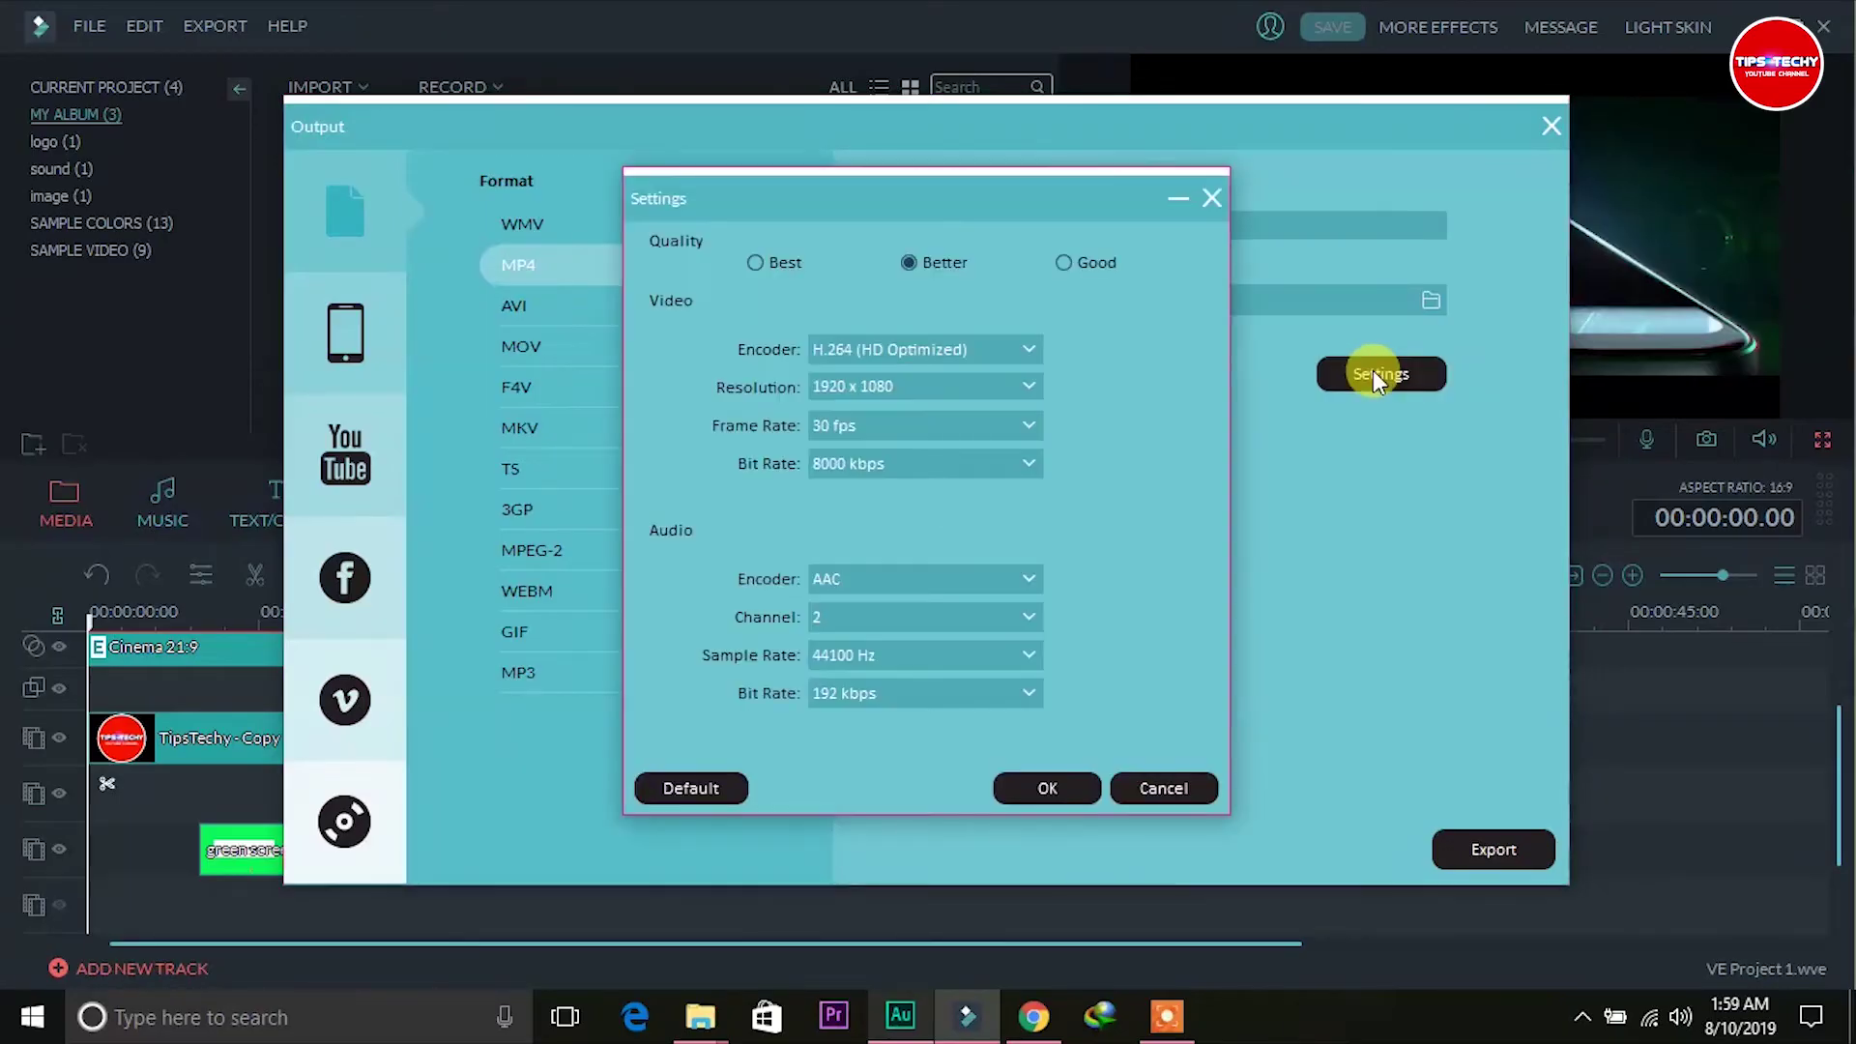
left_click(758, 267)
left_click(955, 355)
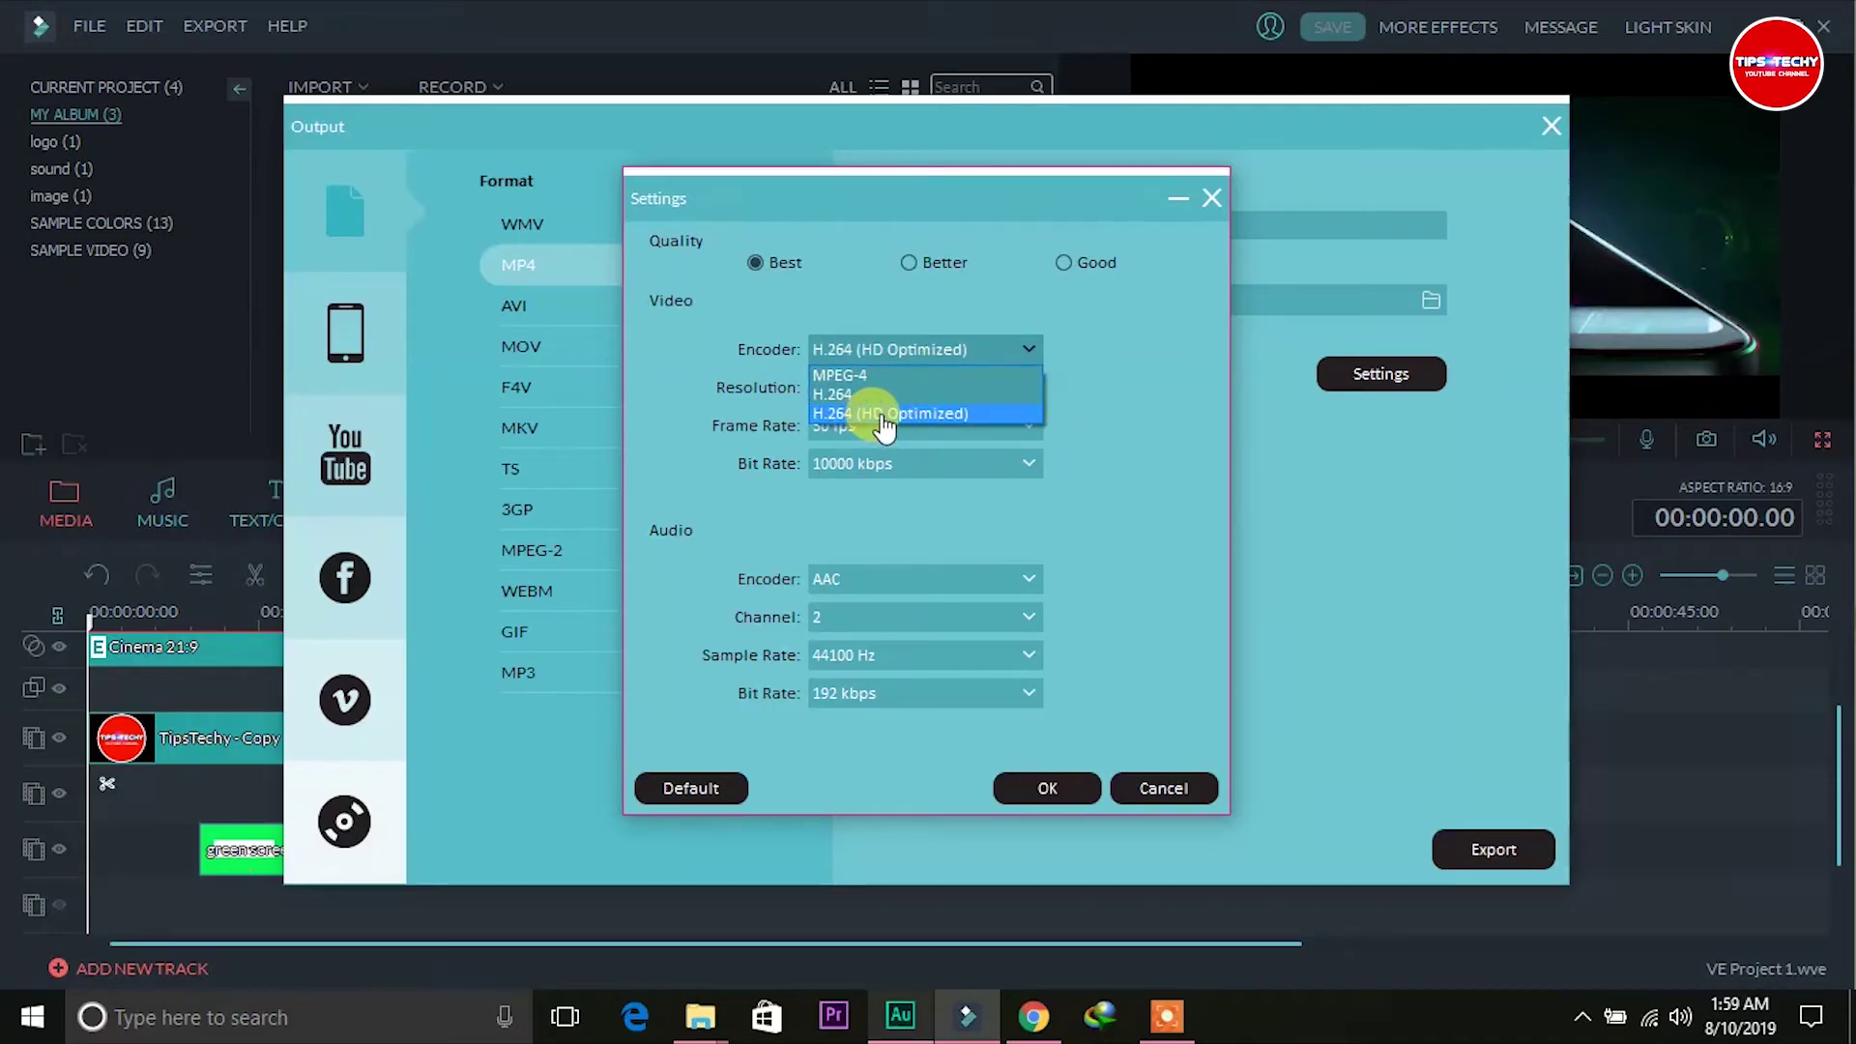
left_click(911, 415)
left_click(915, 391)
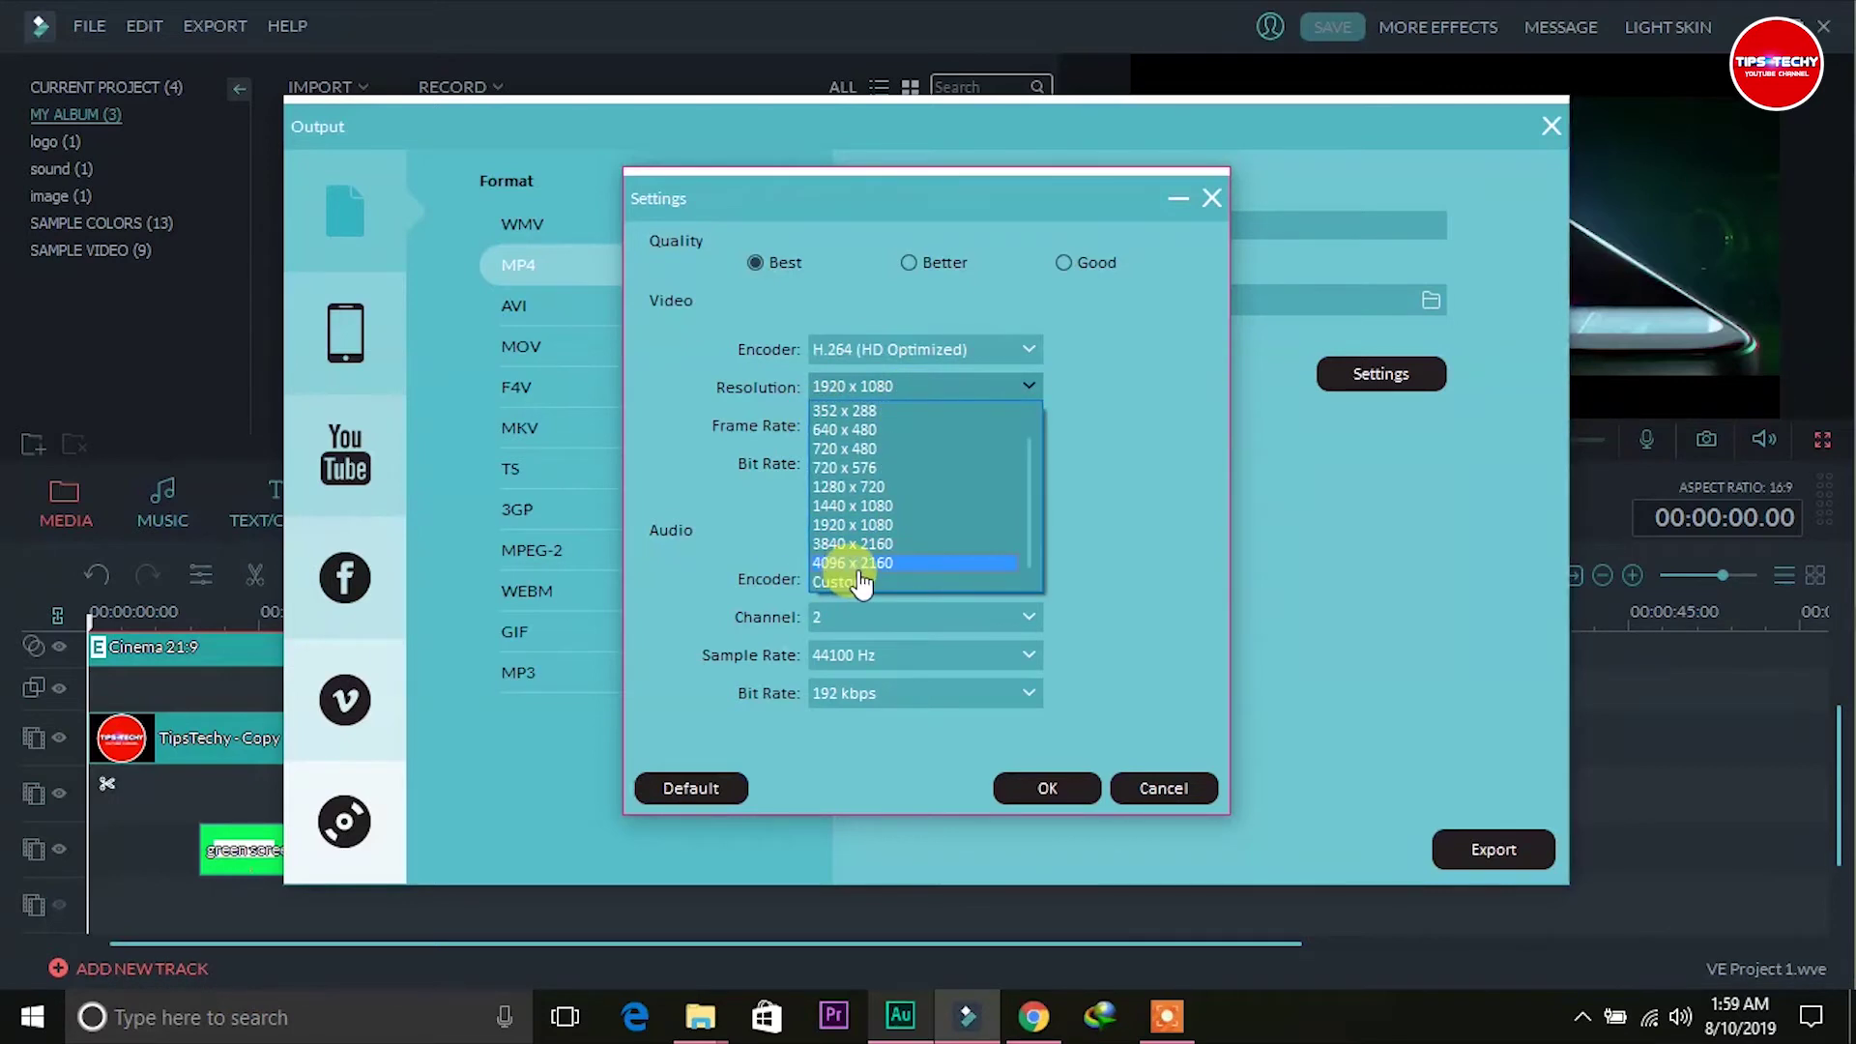
left_click(750, 437)
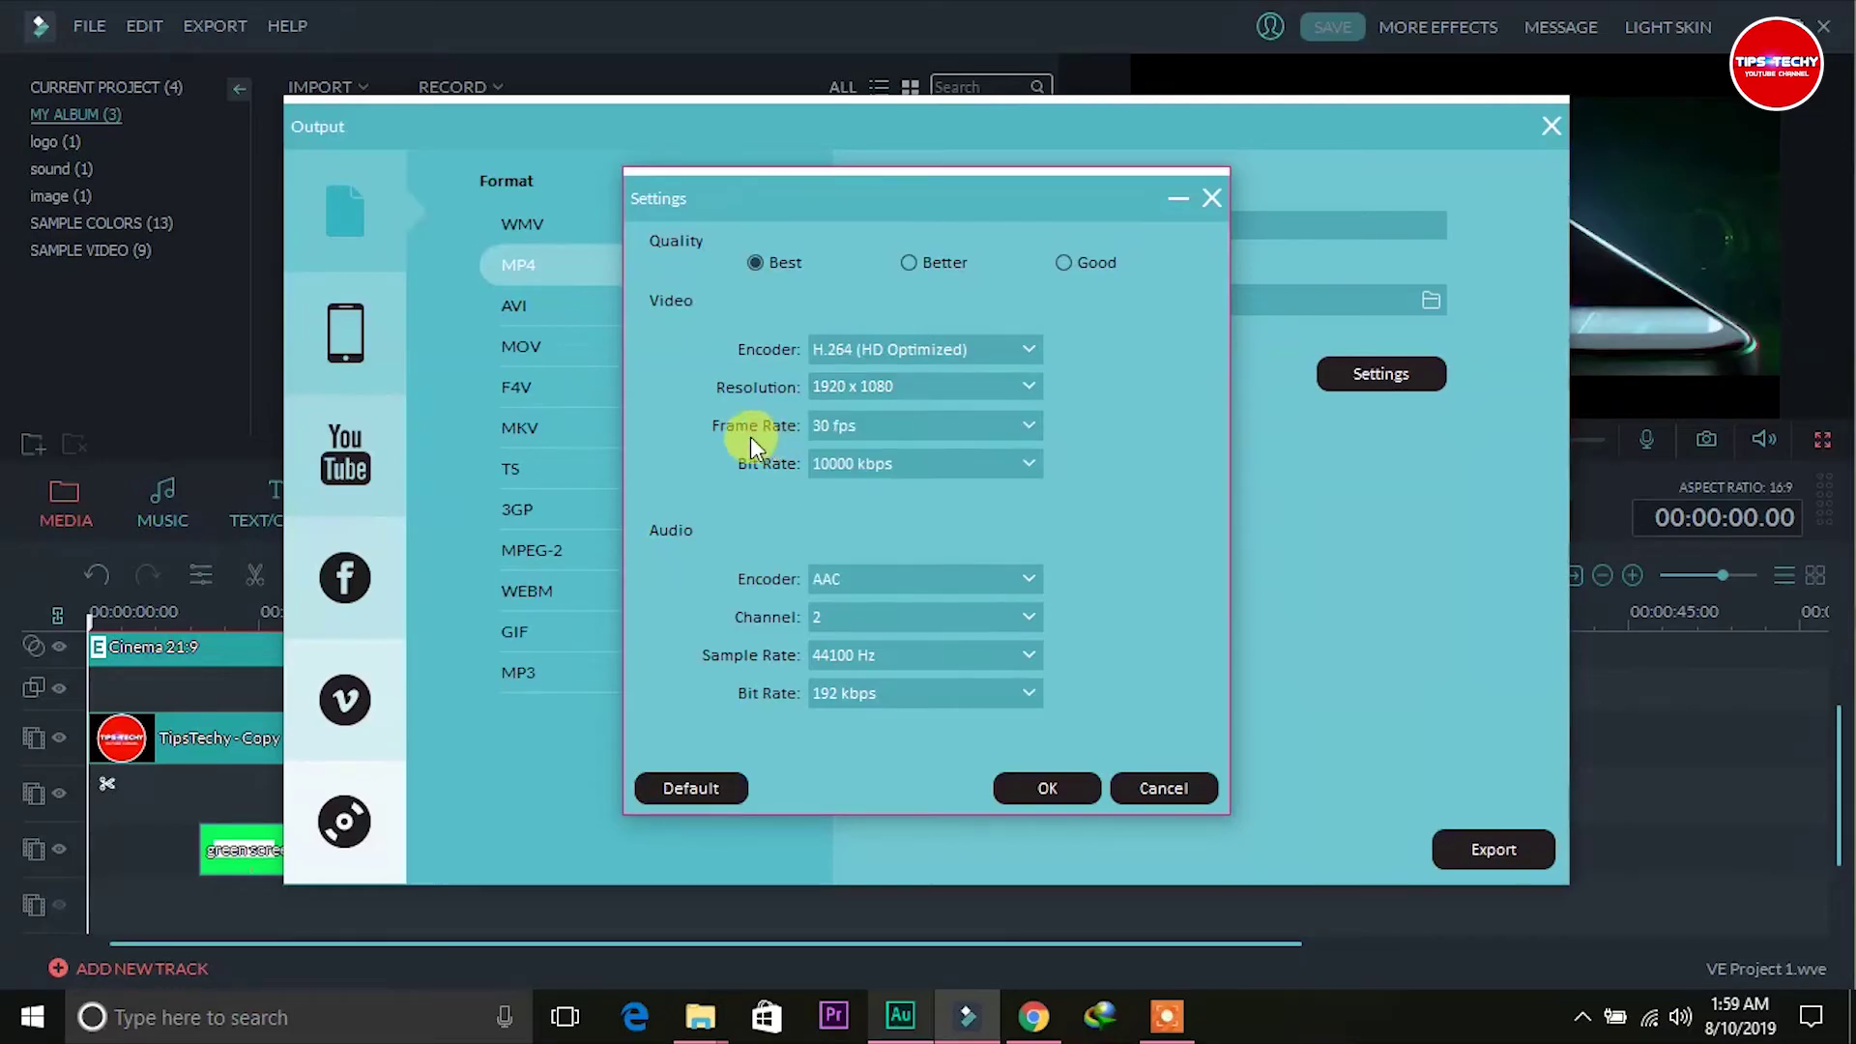
Set the video frame rate to 25 fps and the video bit rate to 10000 kbps.
left_click(926, 433)
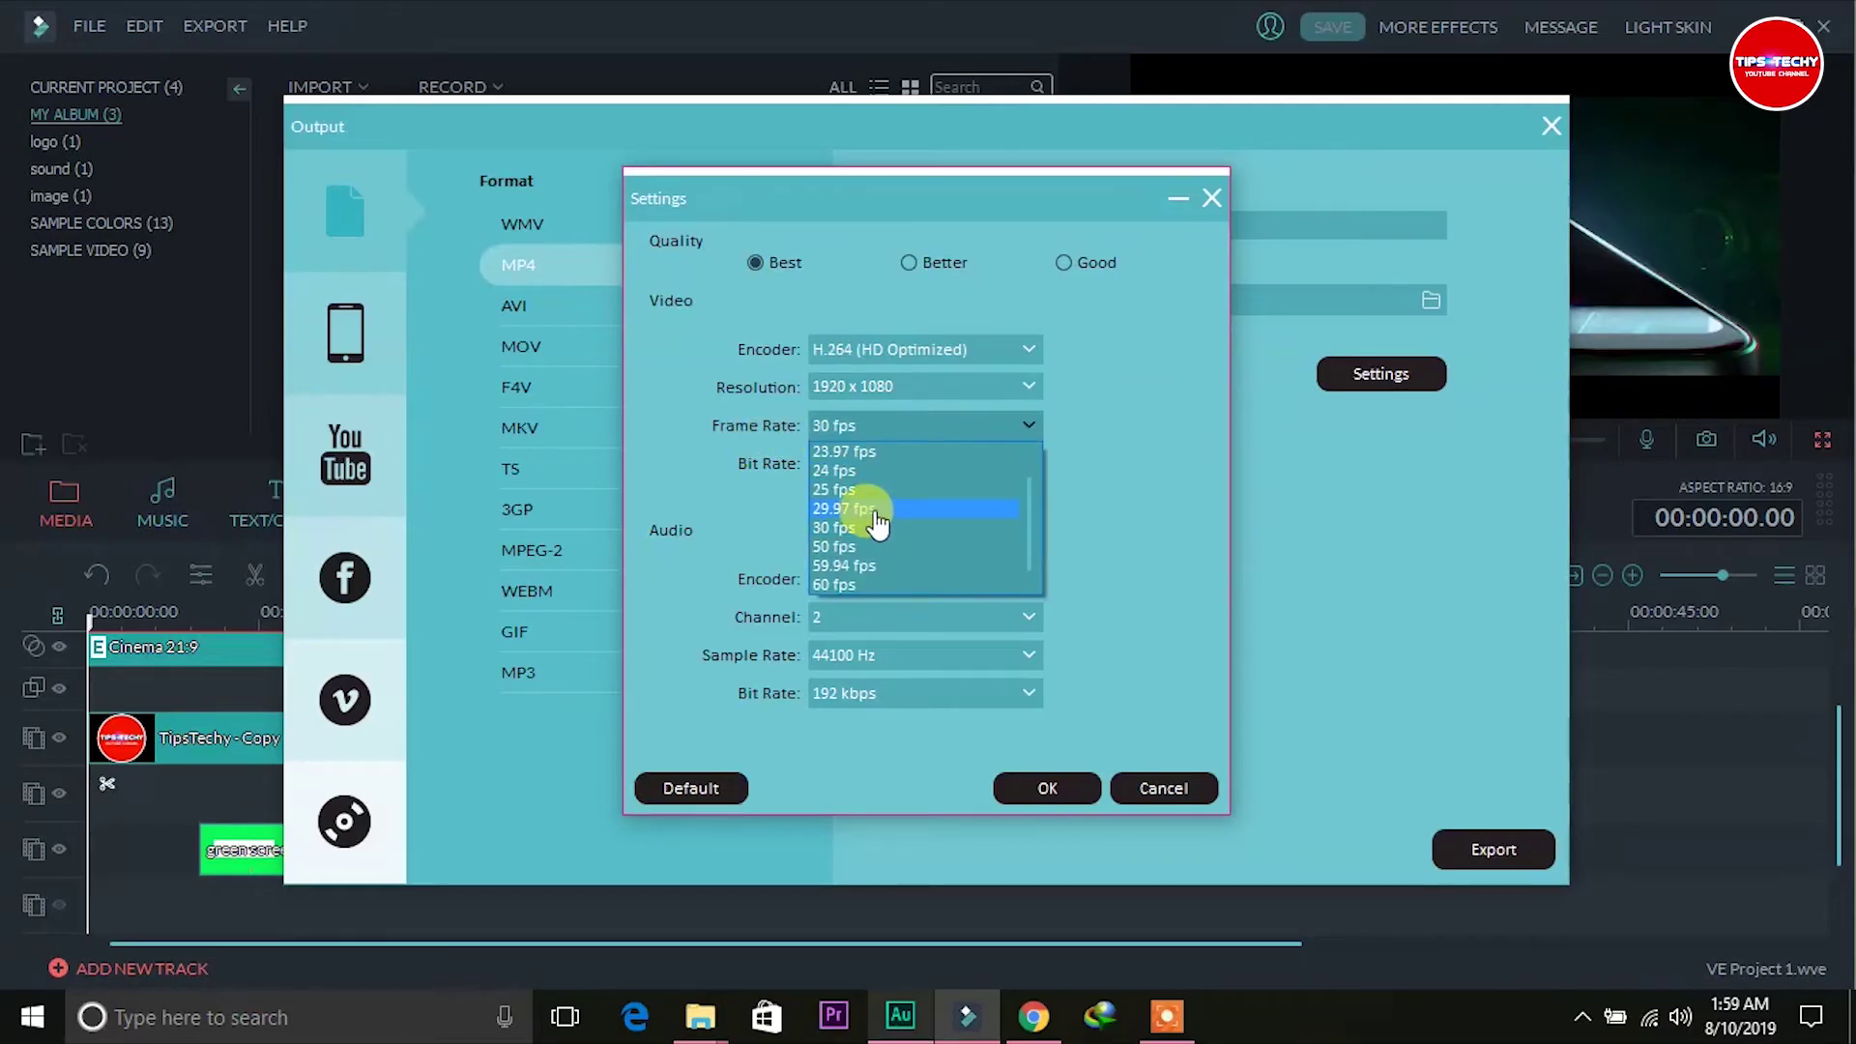
left_click(841, 488)
left_click(938, 474)
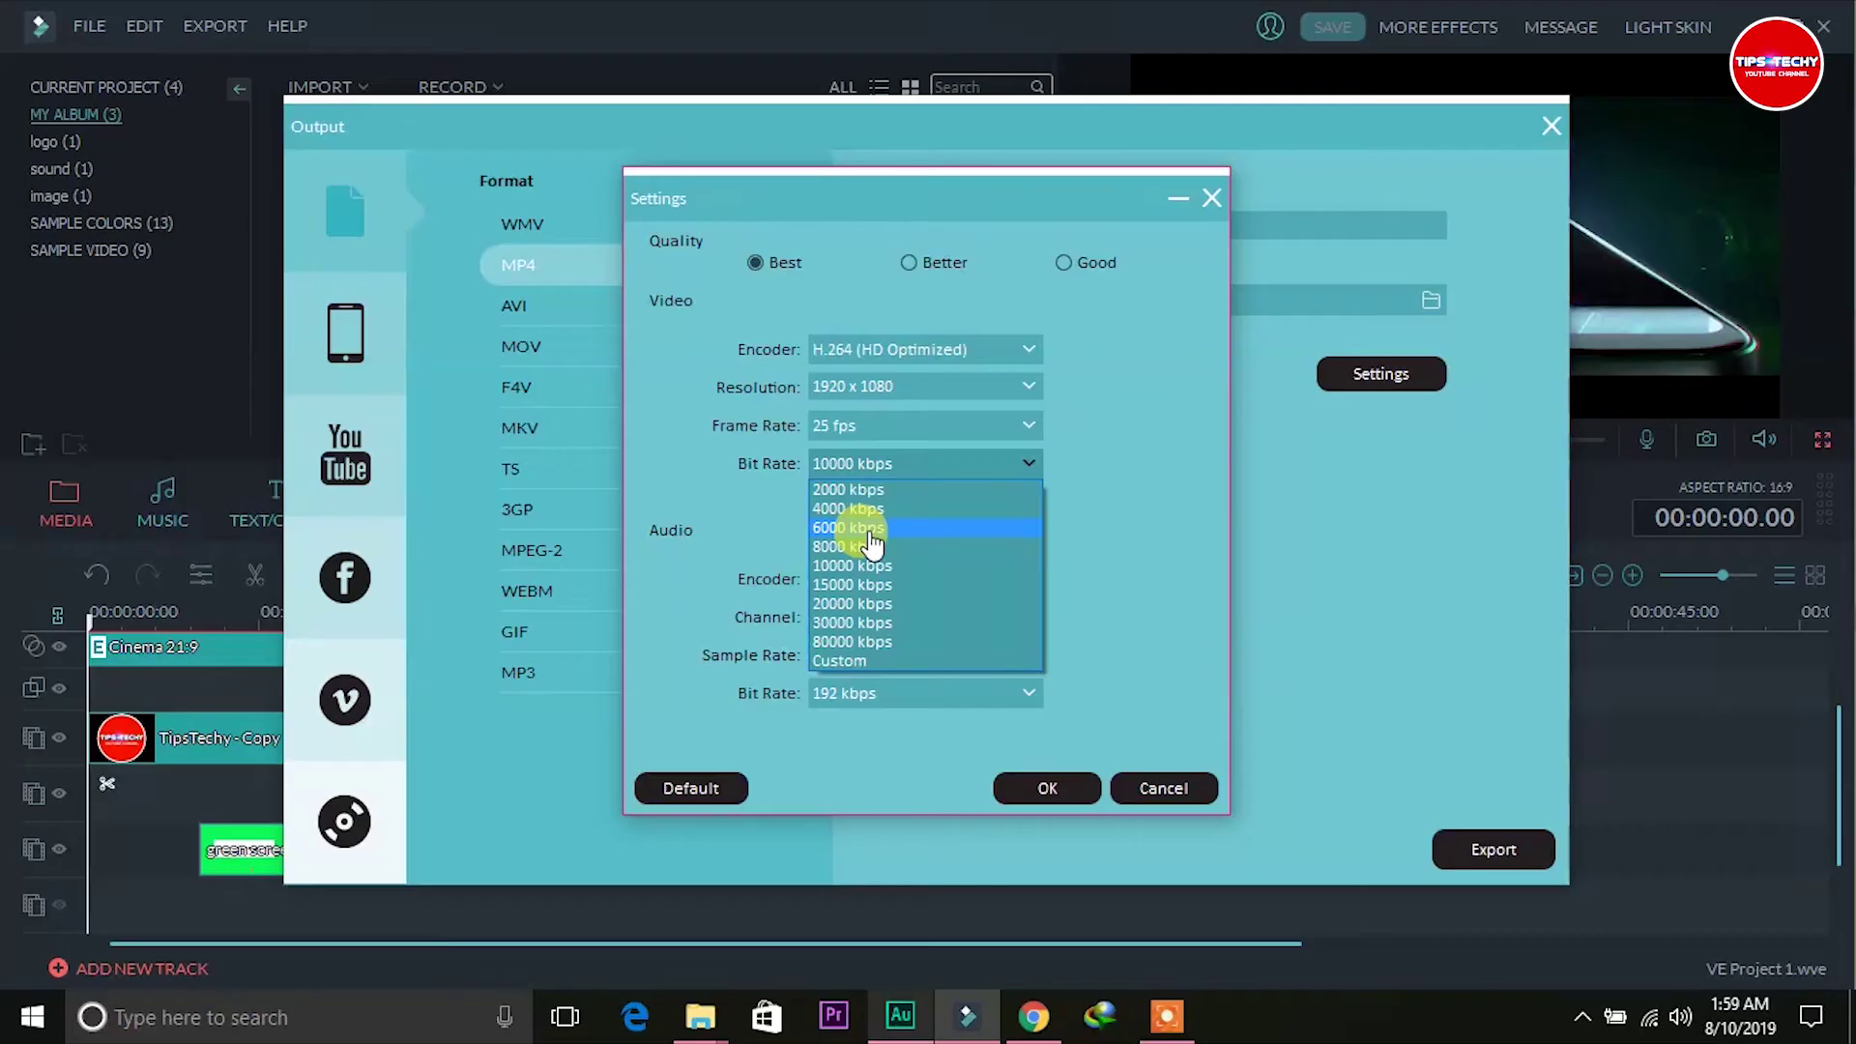
left_click(845, 570)
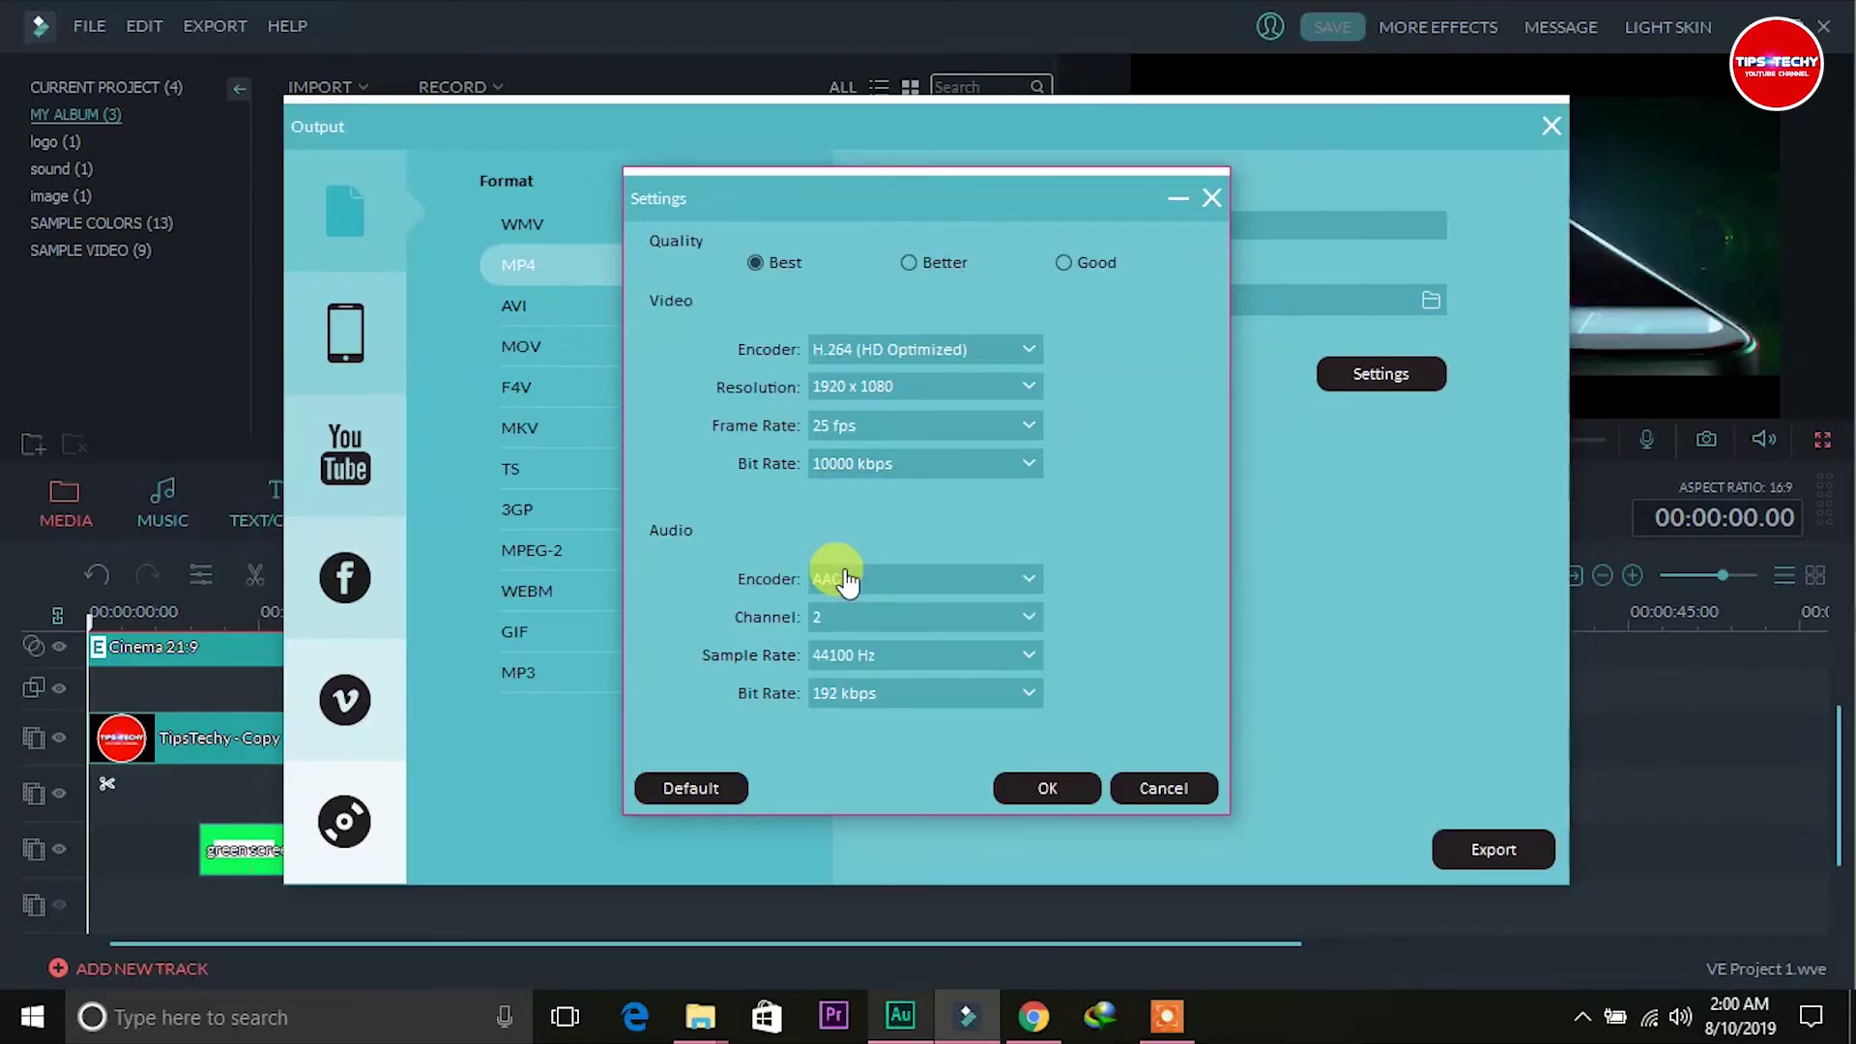
Check the audio encoder and channel options, set the audio bit rate to 256 kbps, and export the video with these settings.
left_click(955, 582)
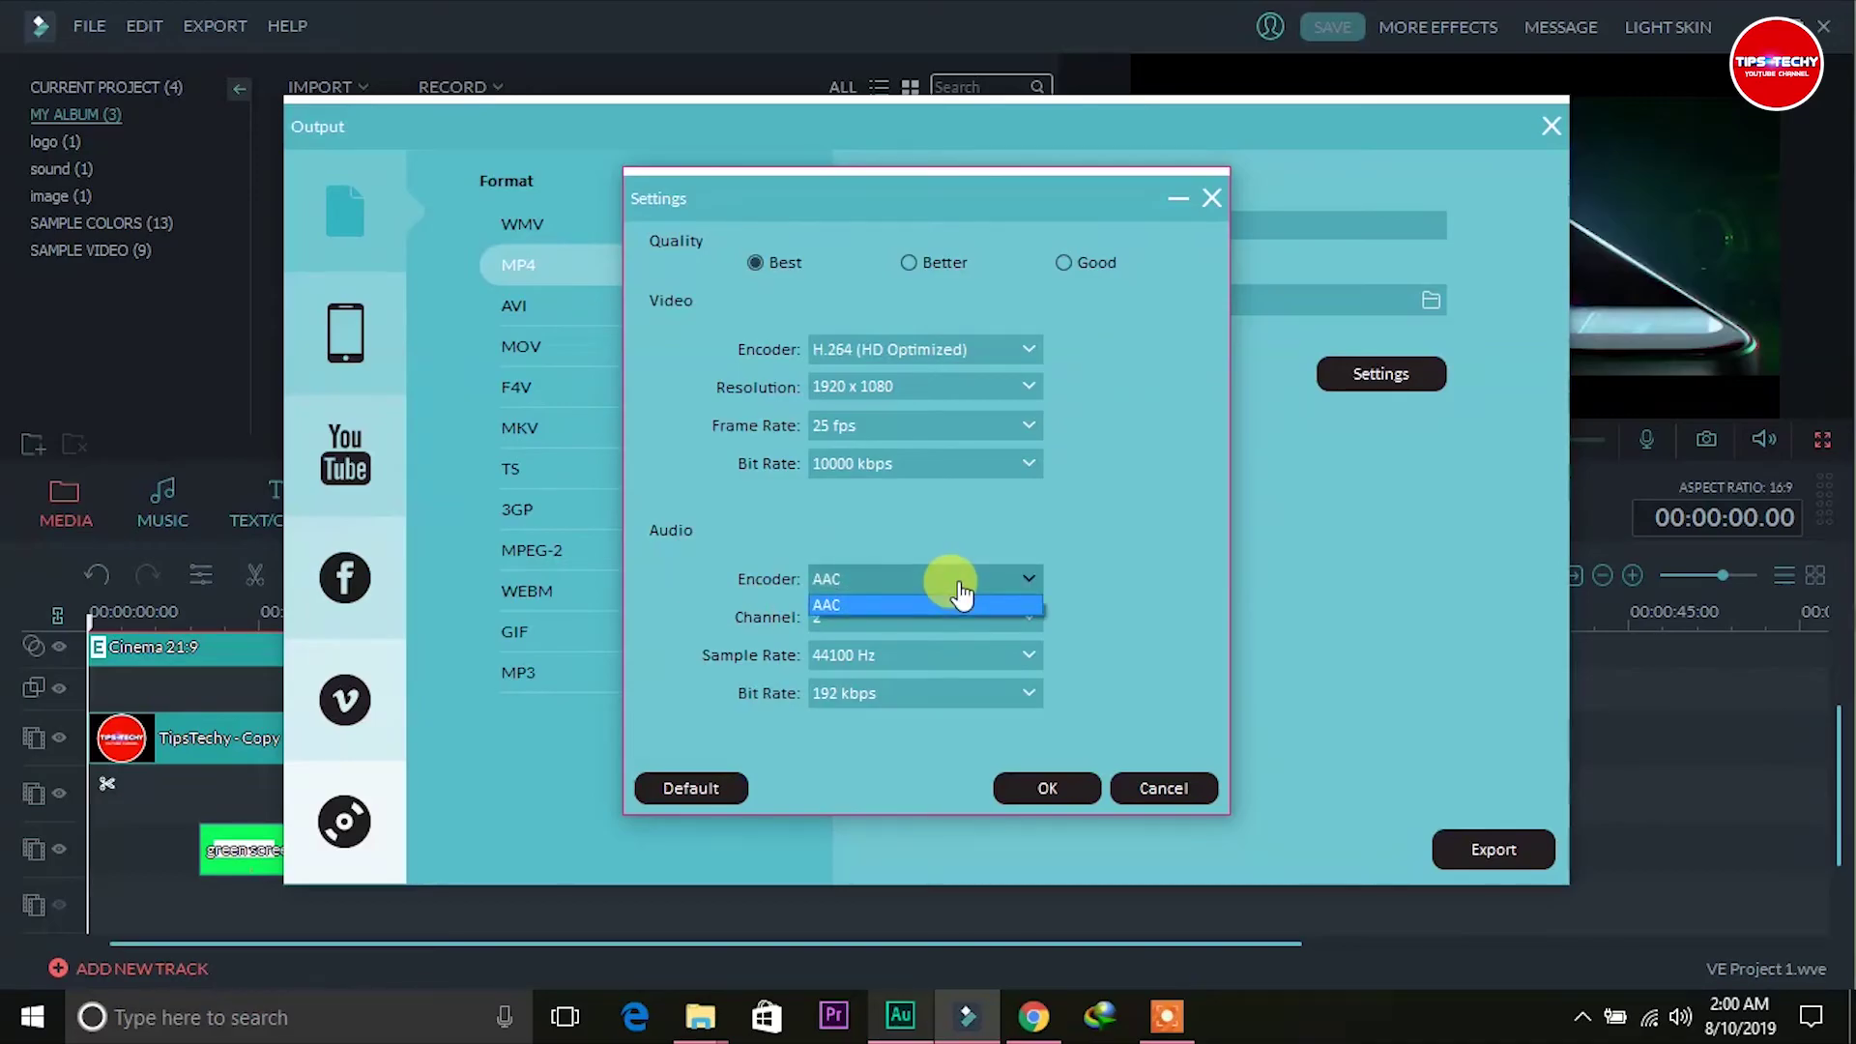
left_click(958, 582)
left_click(887, 620)
left_click(899, 618)
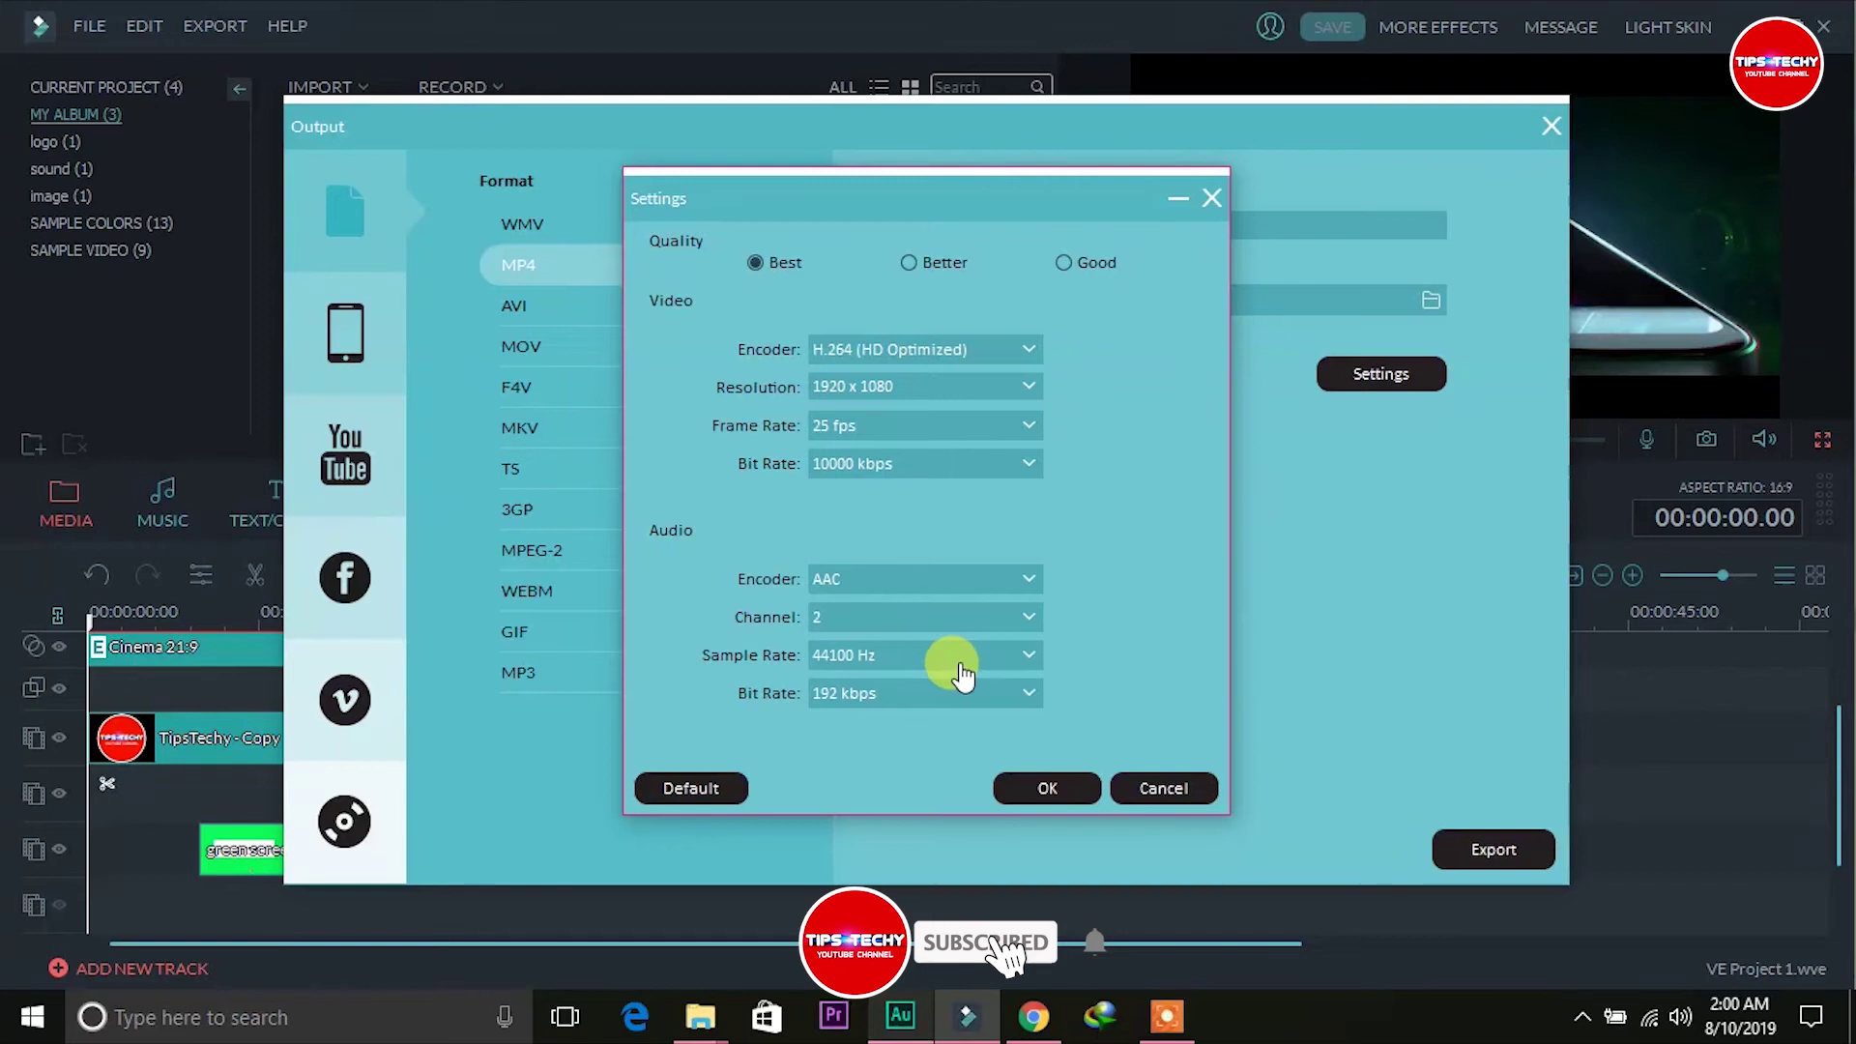
left_click(899, 694)
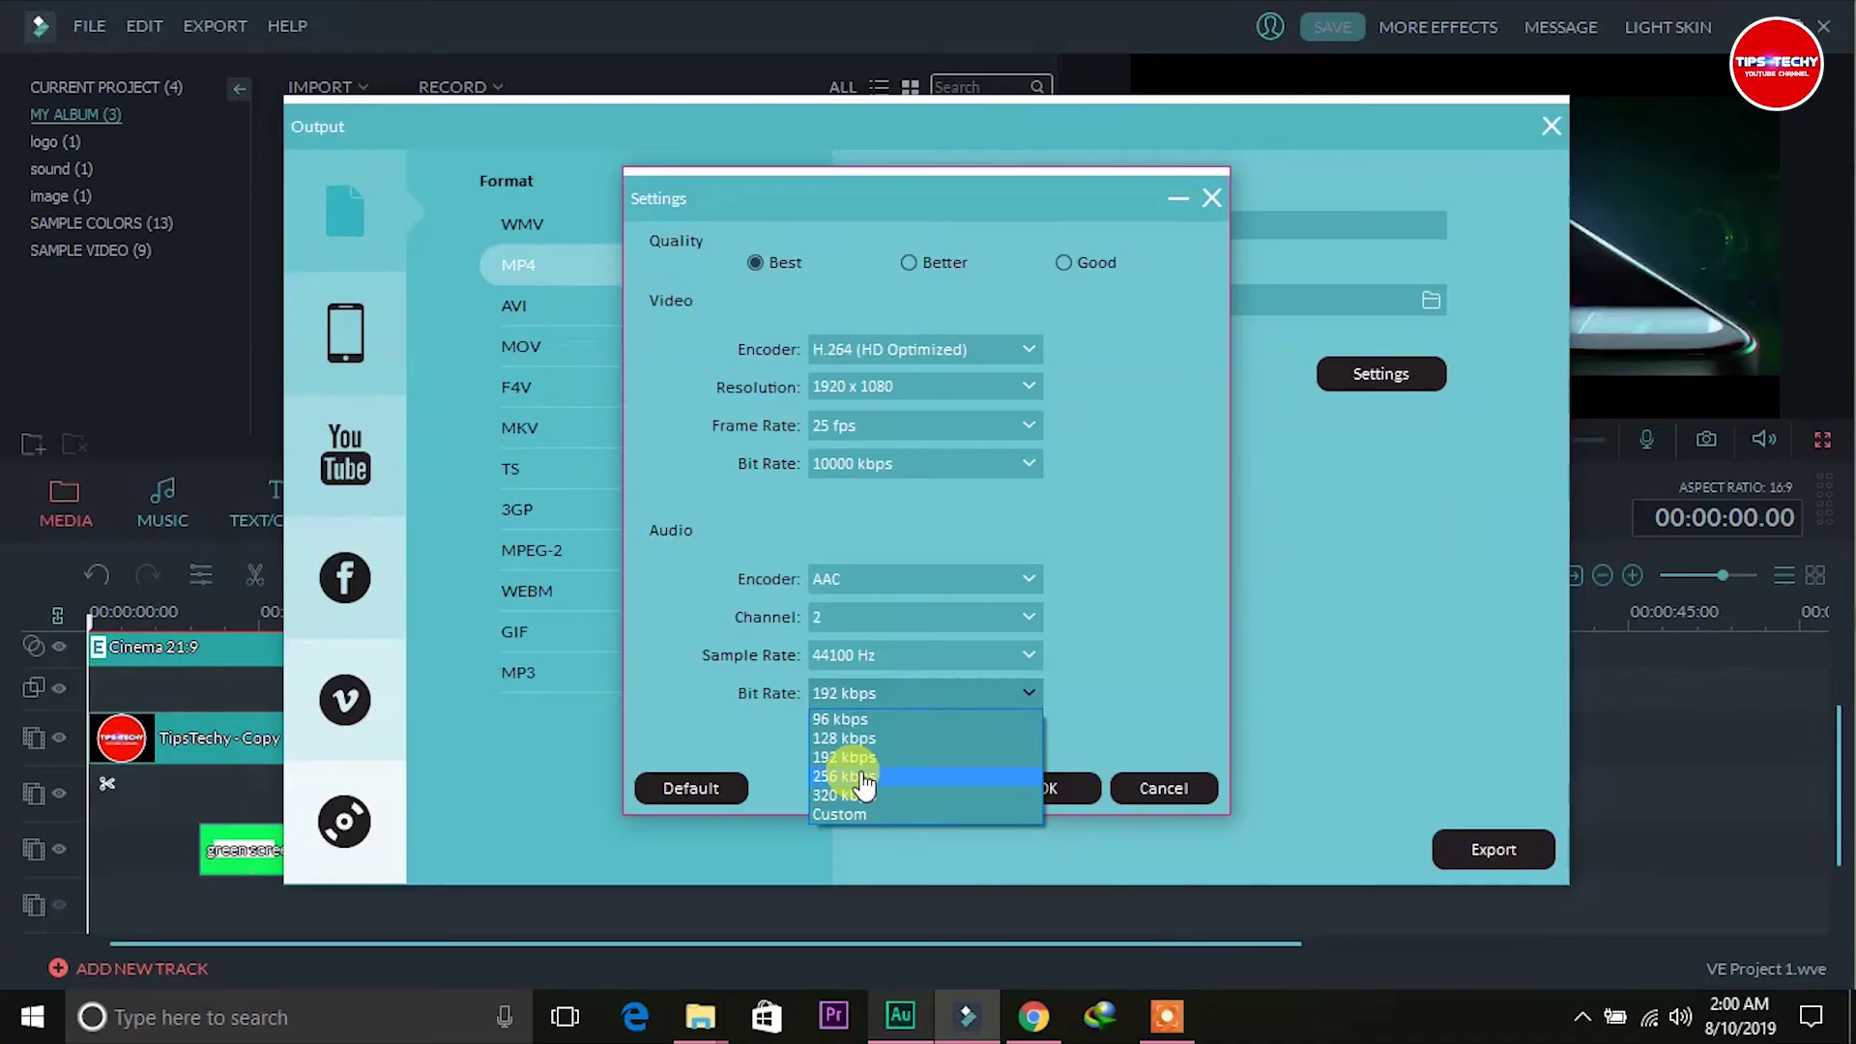
left_click(860, 773)
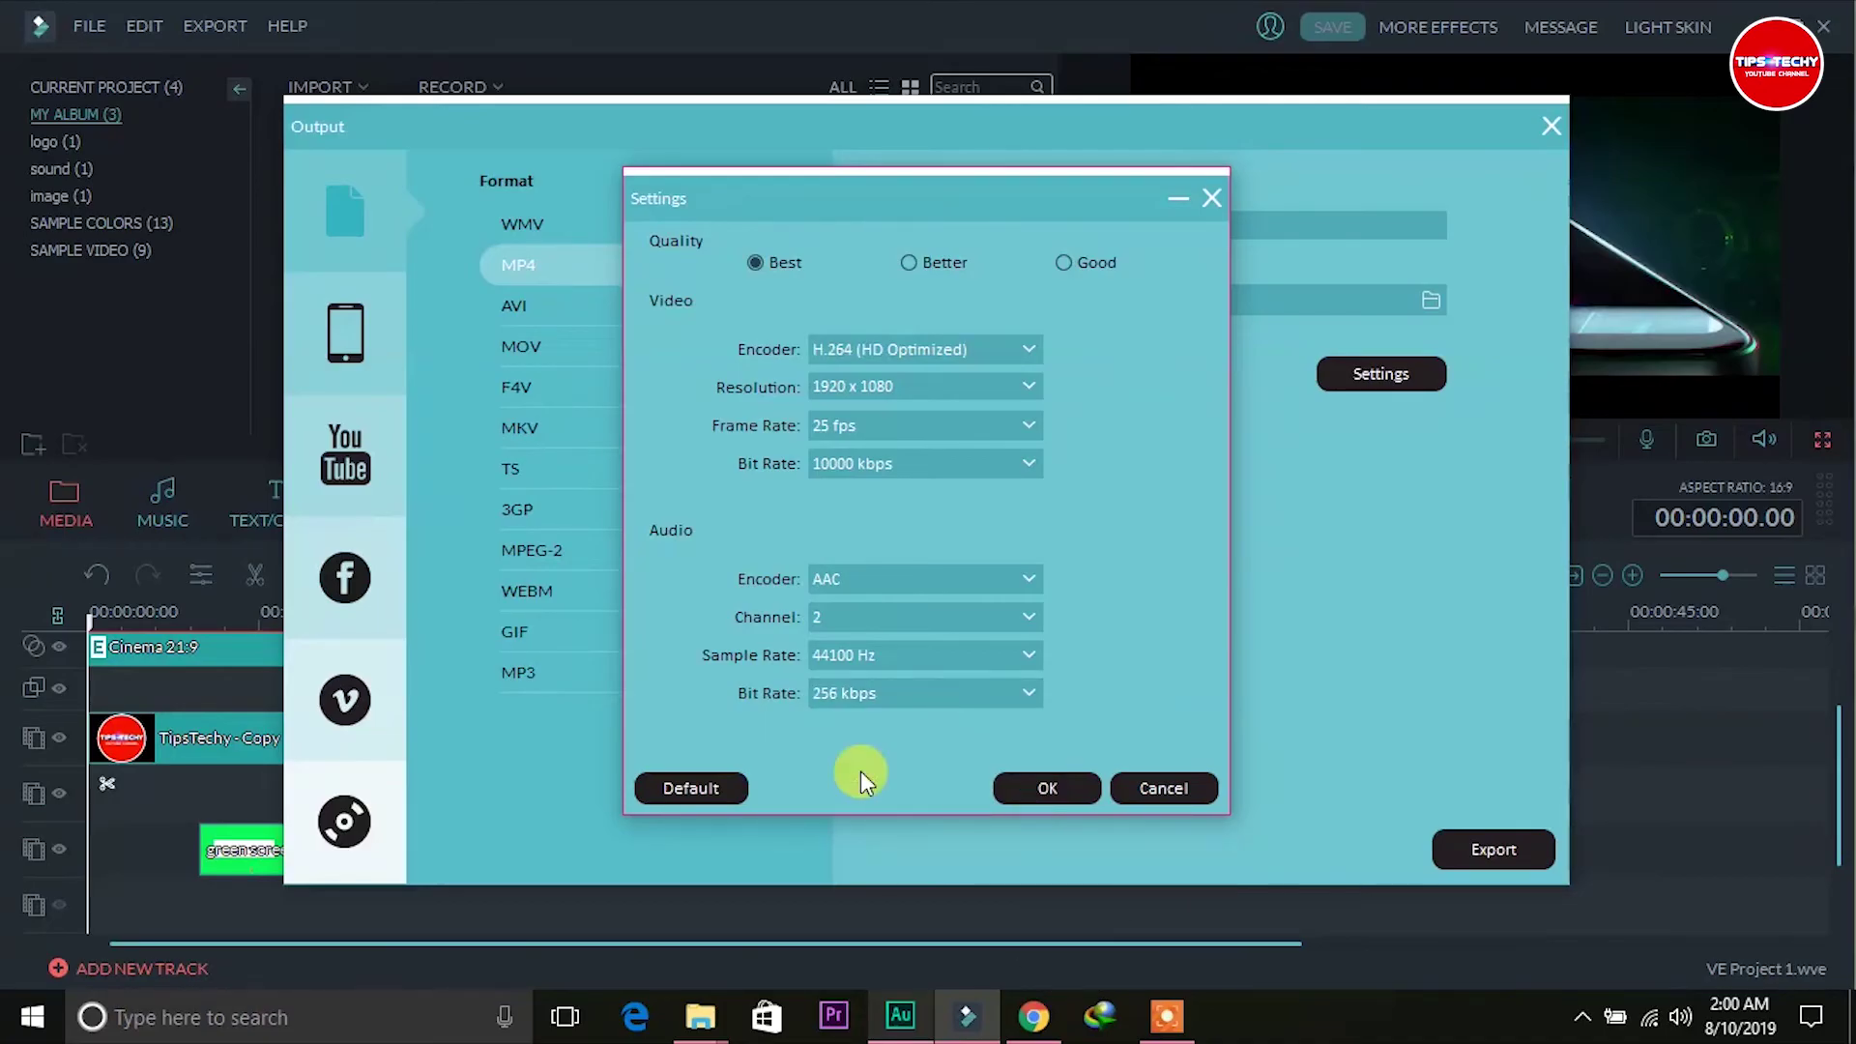
left_click(1067, 786)
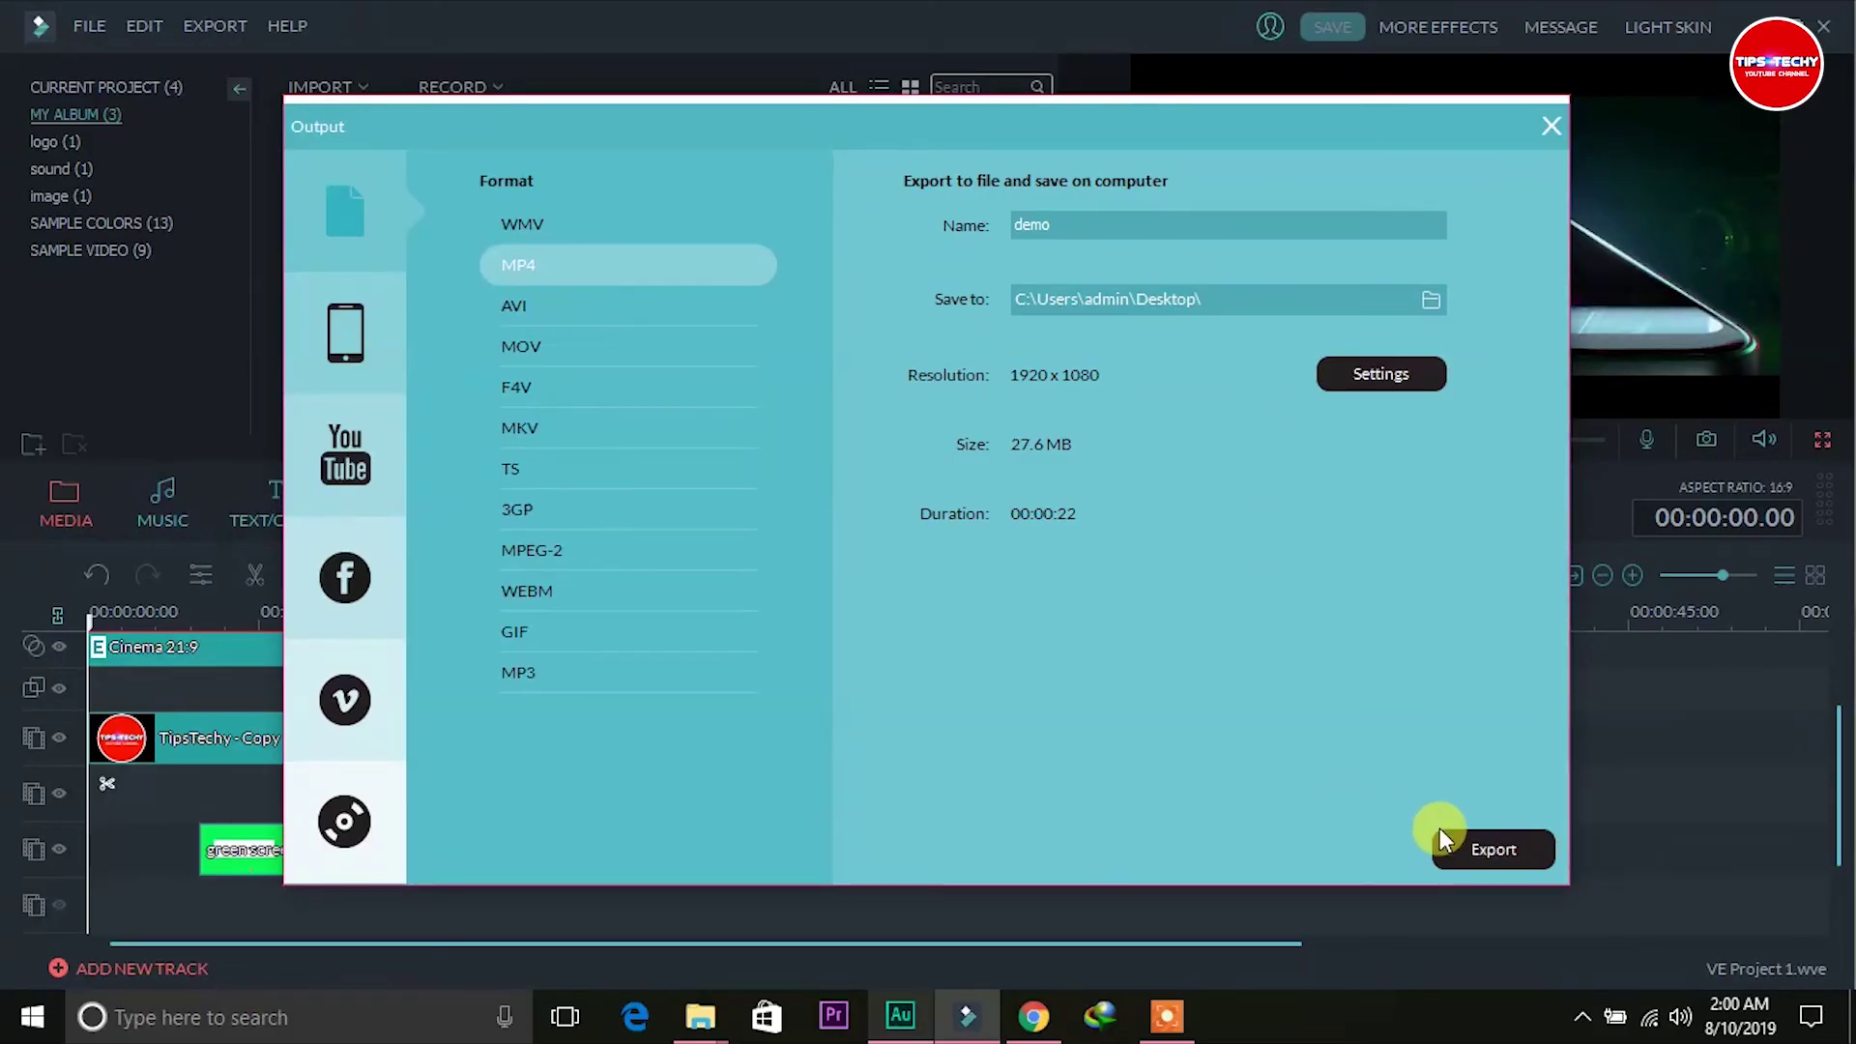
left_click(1492, 849)
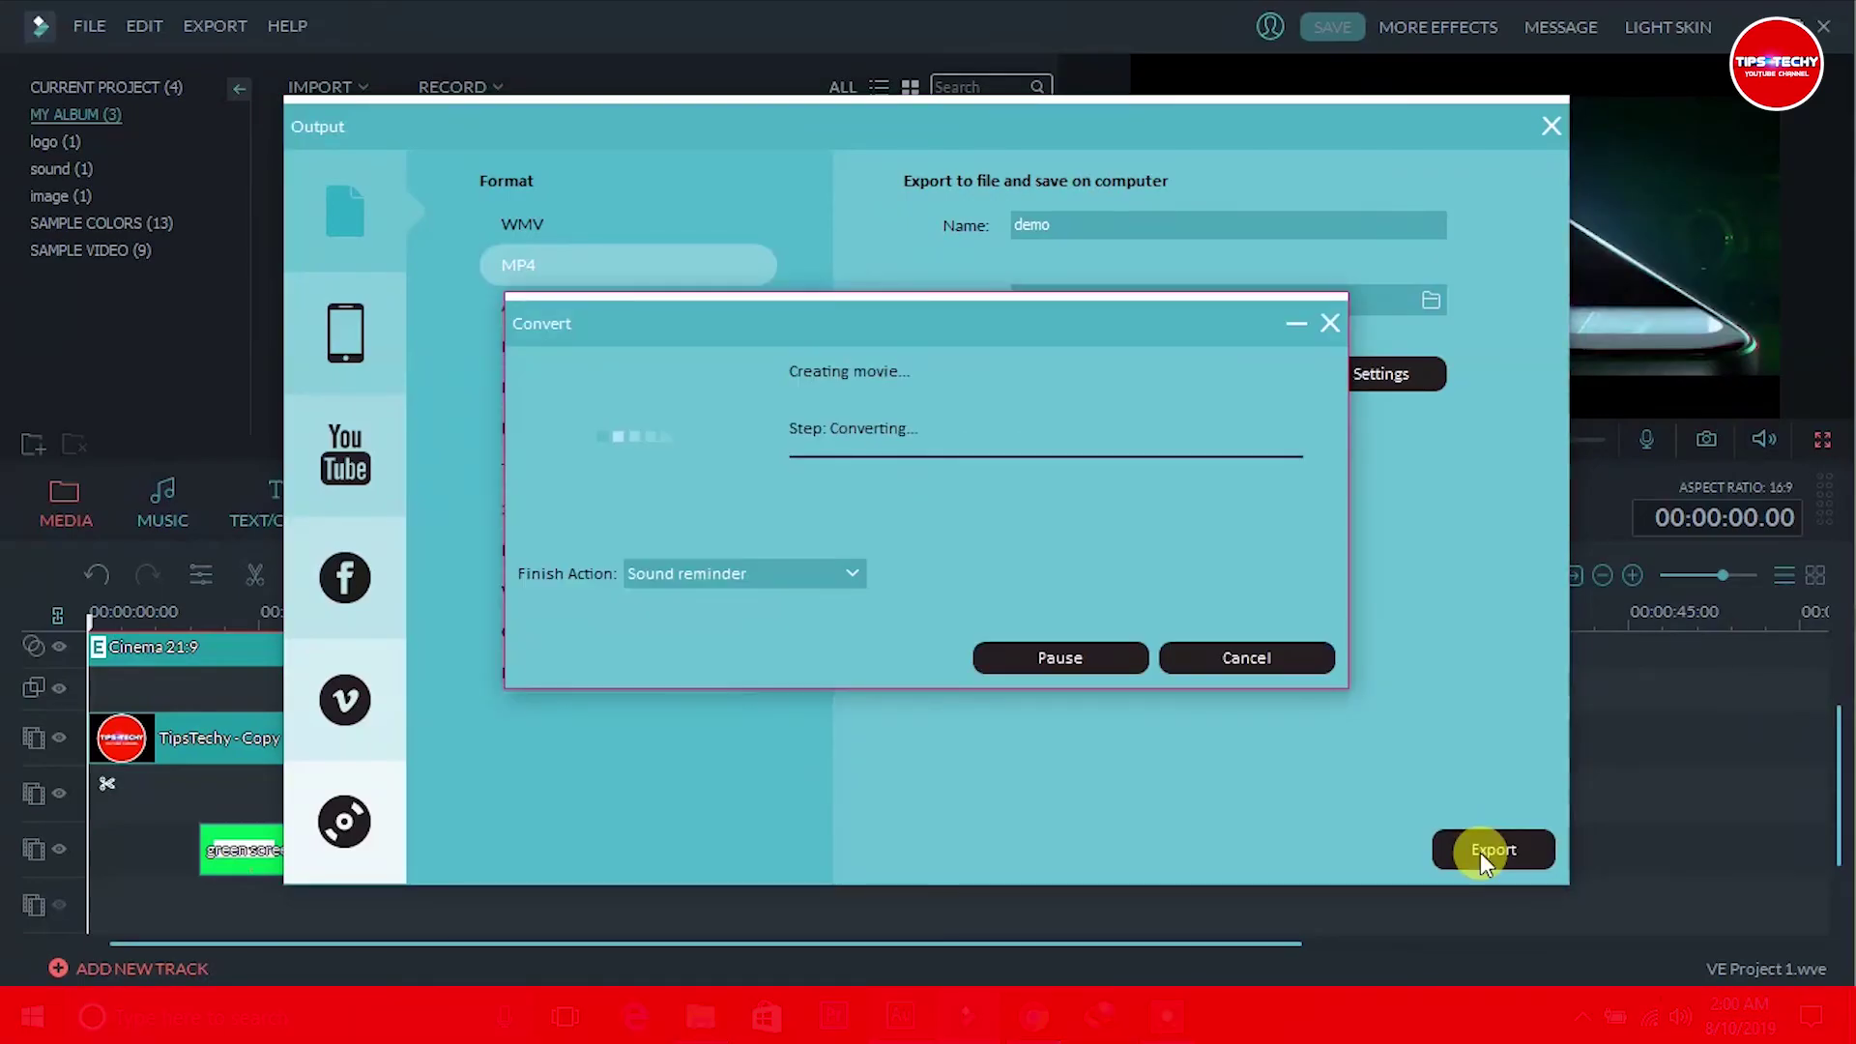